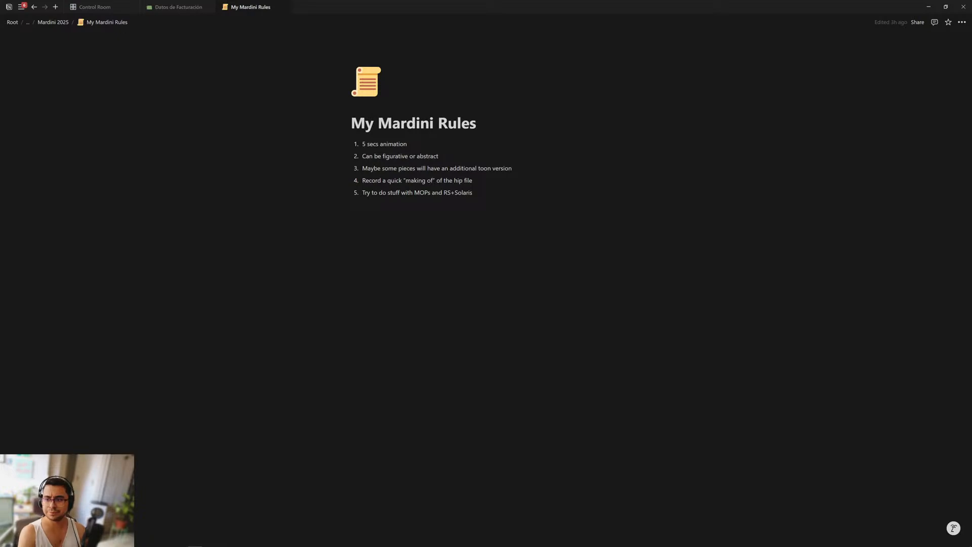
key(alt+Tab)
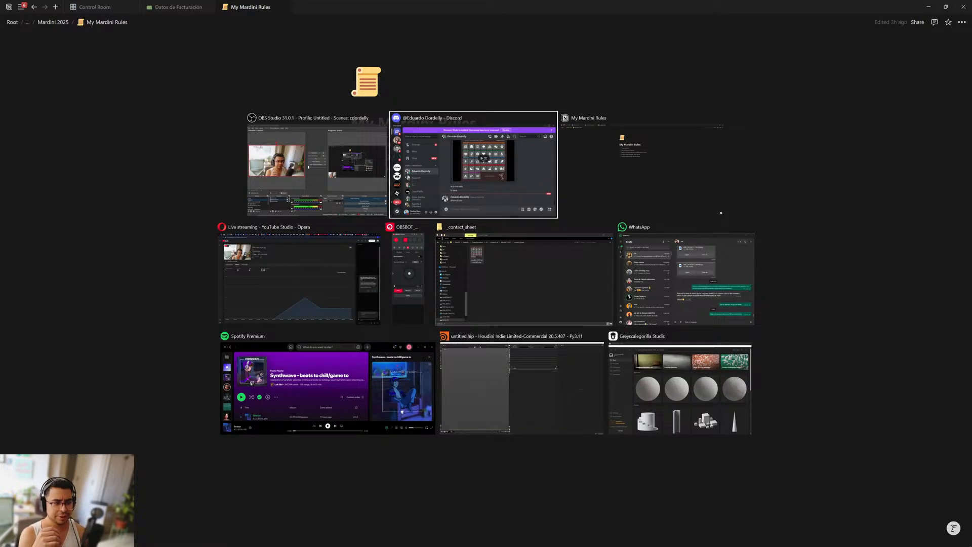
key(alt+Tab)
key(alt+Tab)
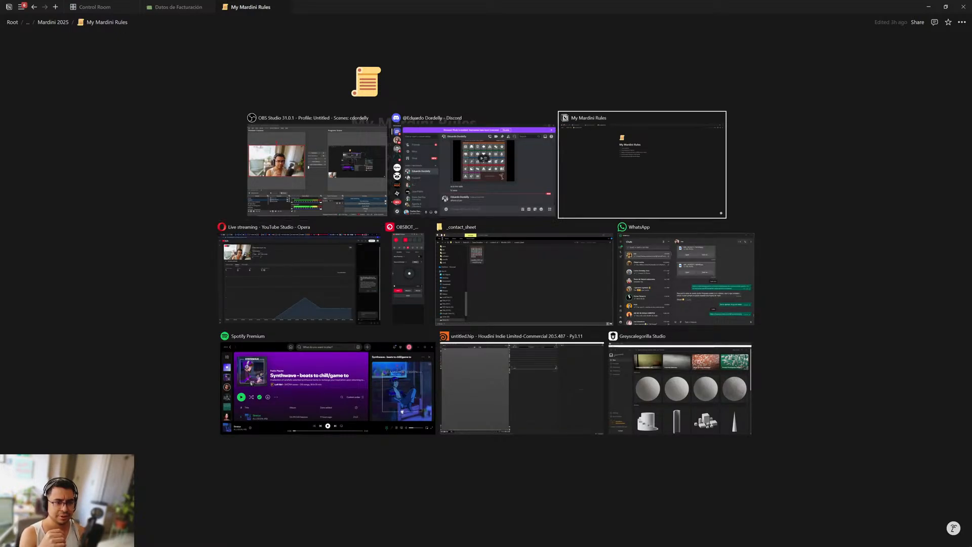
key(alt+shift+Tab)
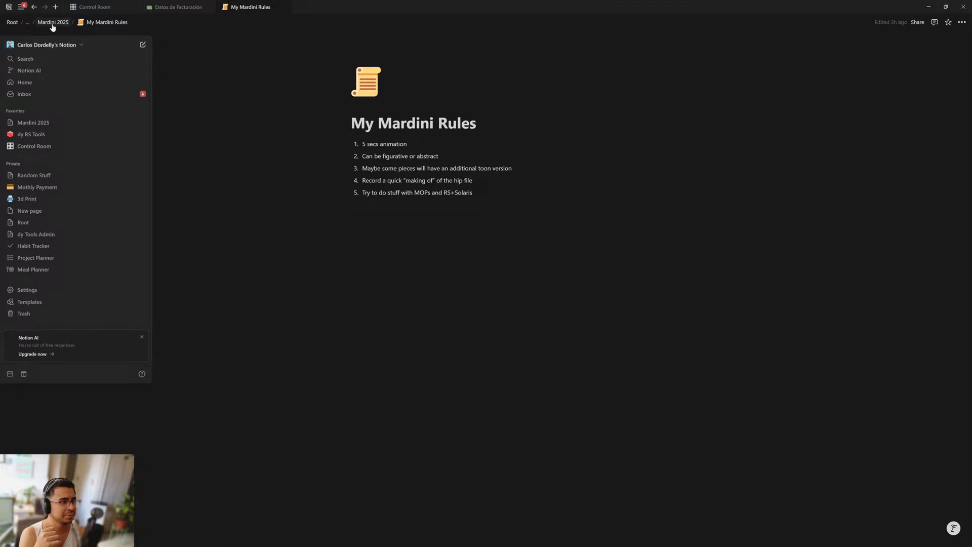
Step: Open the Mardini 2025 page, follow its SideFX contest link, and review the March 2025 daily prompts and entry rules
click(52, 22)
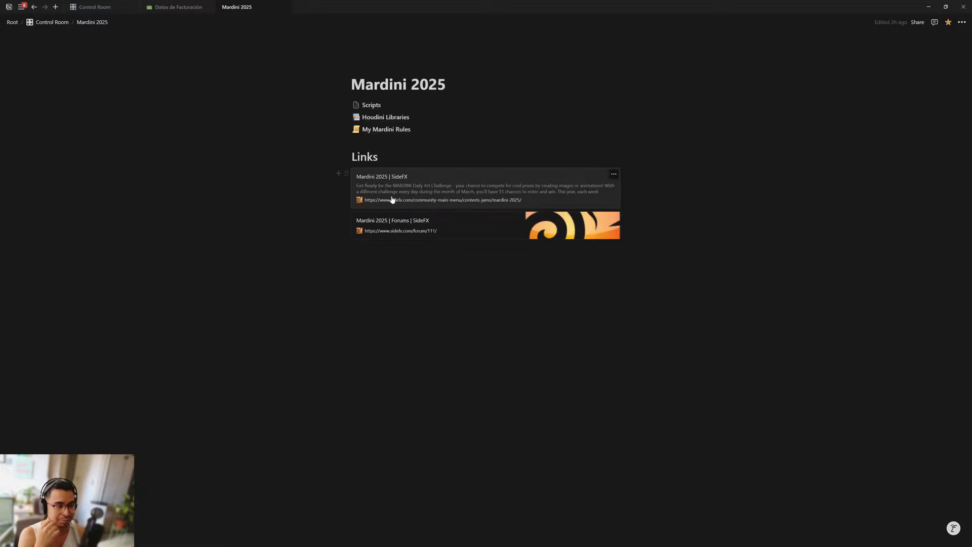
click(381, 199)
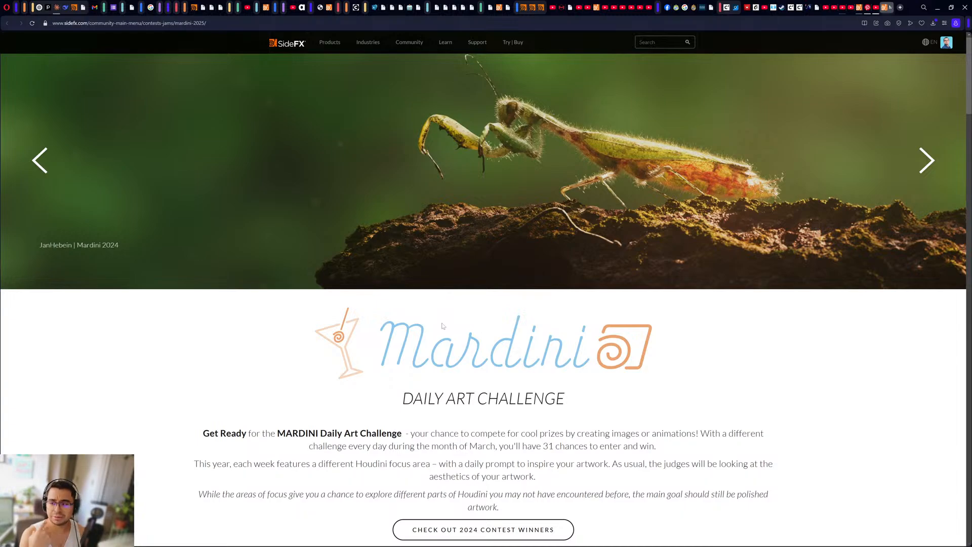
scroll(341, 340, down, 15)
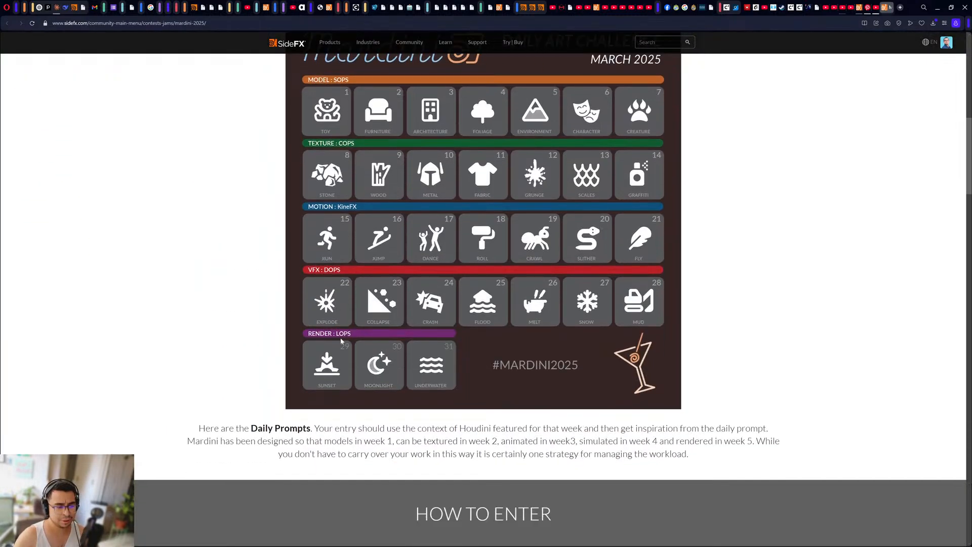
scroll(341, 341, down, 5)
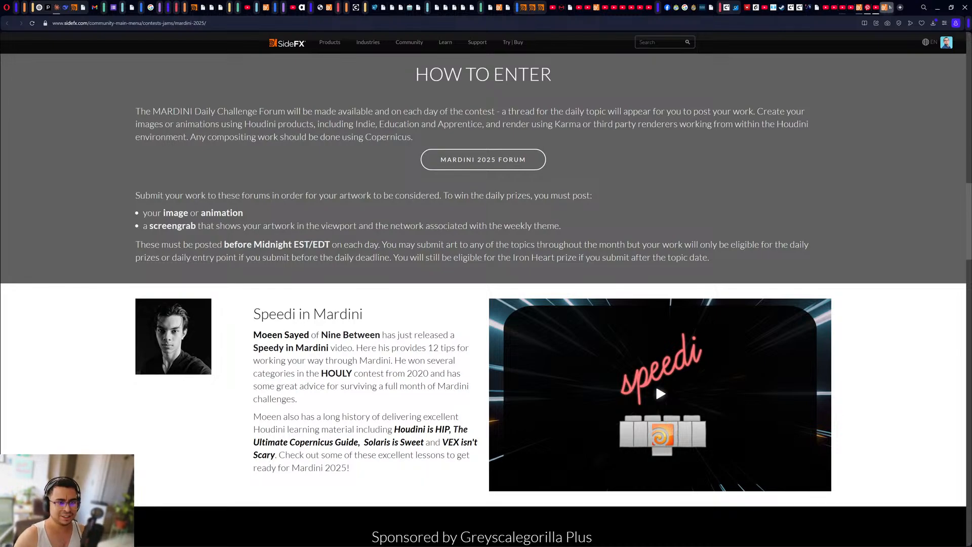
scroll(346, 200, up, 3)
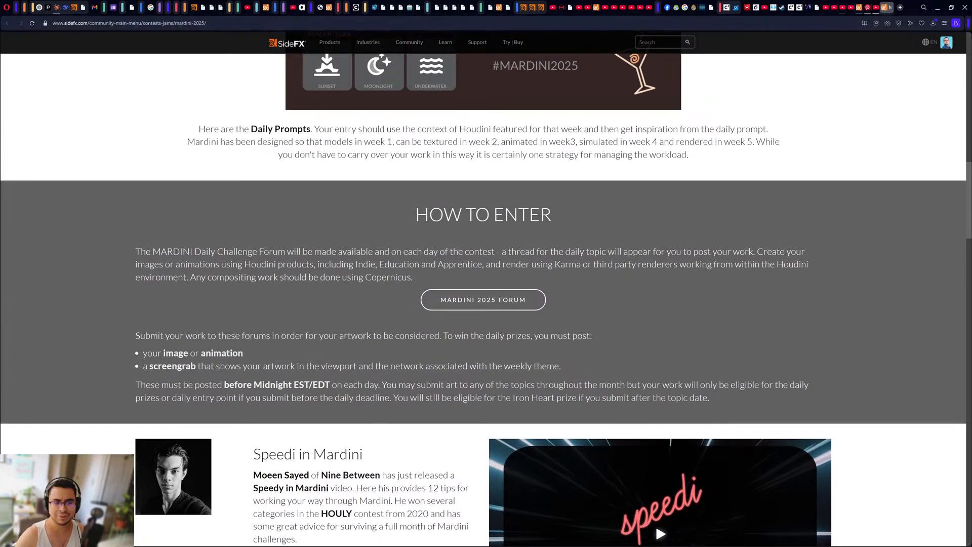
scroll(334, 279, up, 5)
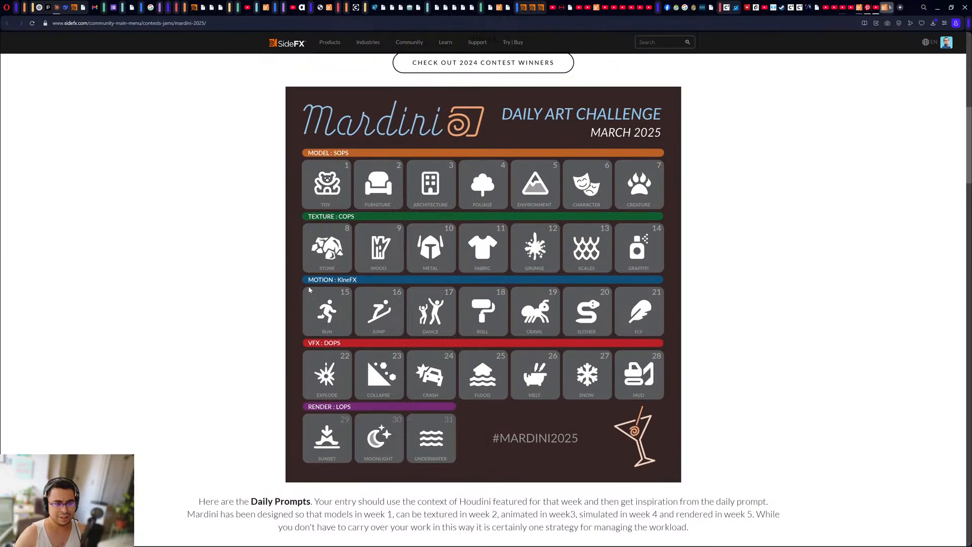
scroll(309, 289, up, 4)
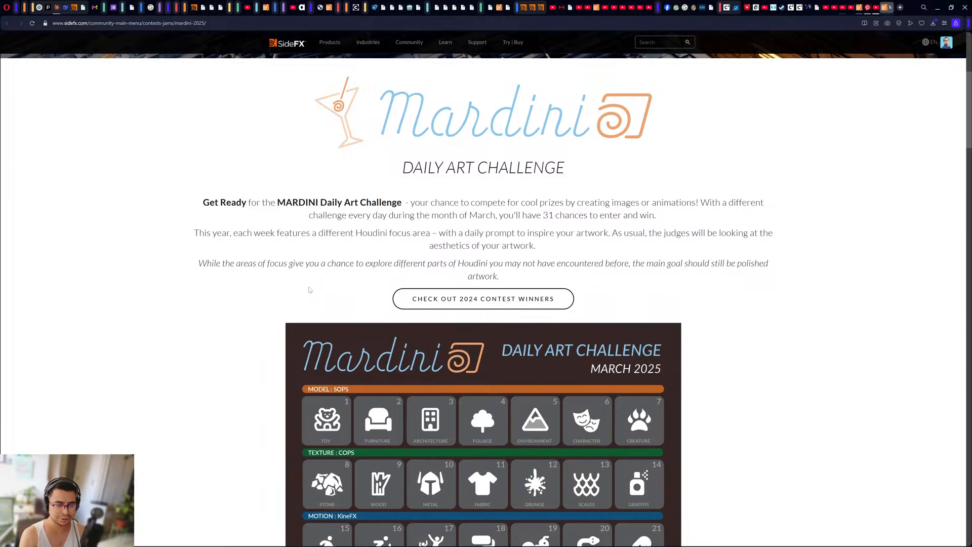
scroll(219, 303, down, 3)
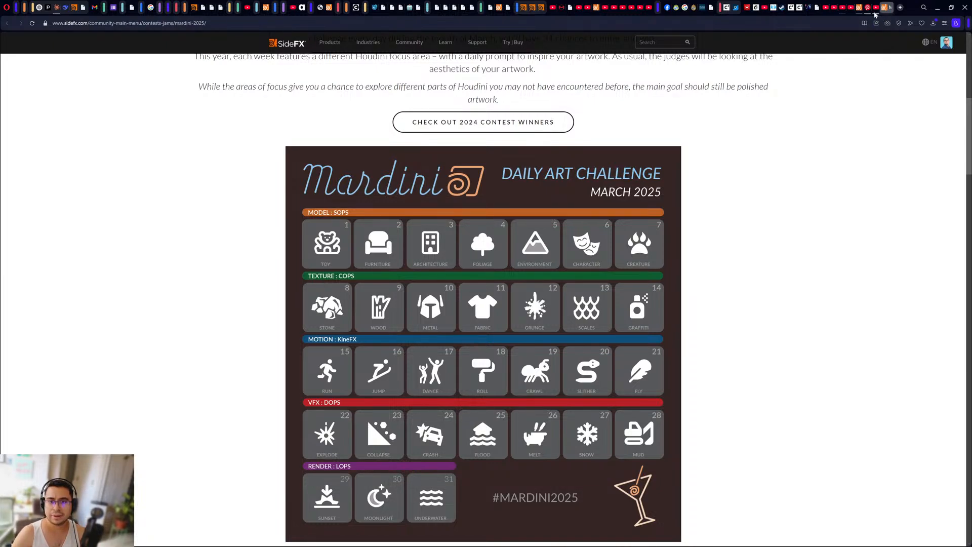
Step: Switch to the Pinterest page in the browser and view reference pins for the search "toy"
mouse_move(867, 7)
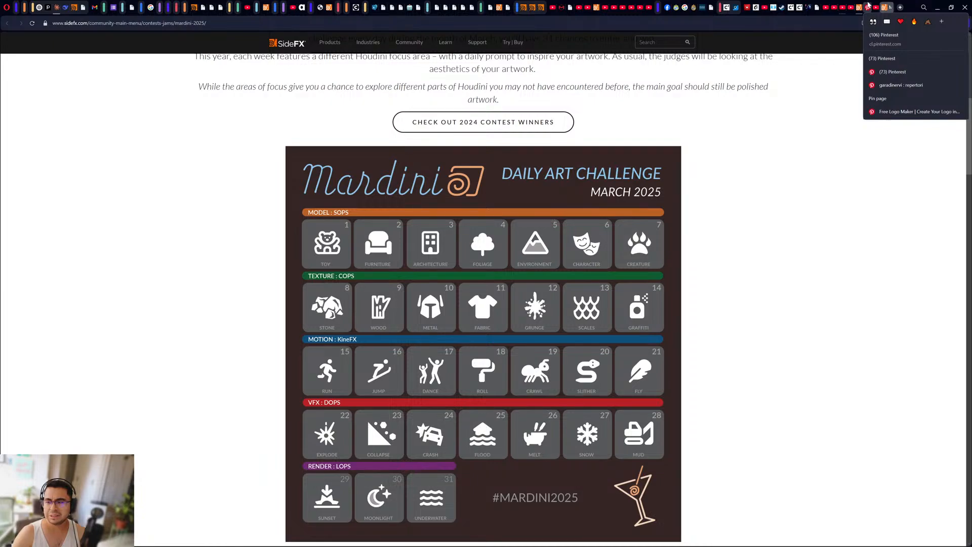
click(868, 6)
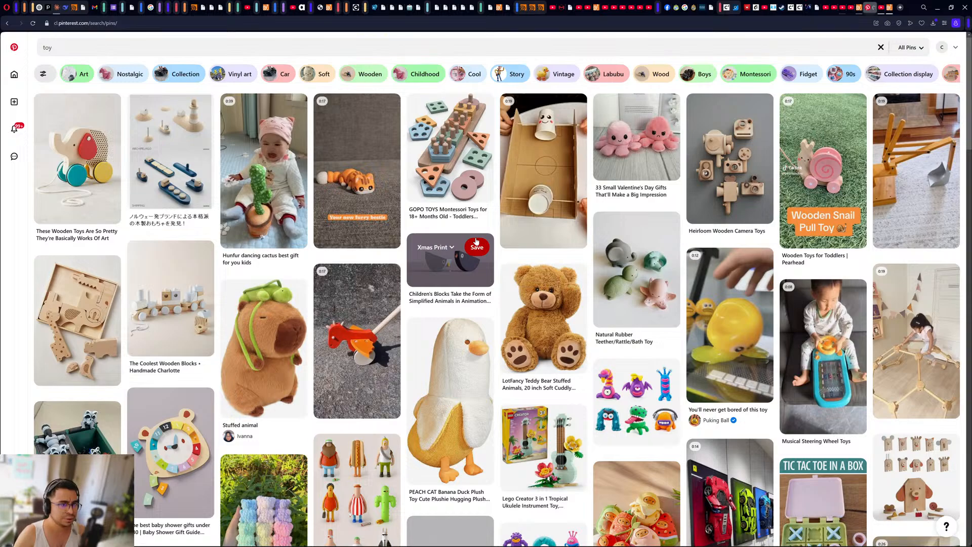
Step: Switch to Greyscalegorilla Studio and show its Models collections
key(alt+Tab)
key(Tab)
key(Tab)
key(Tab)
key(Tab)
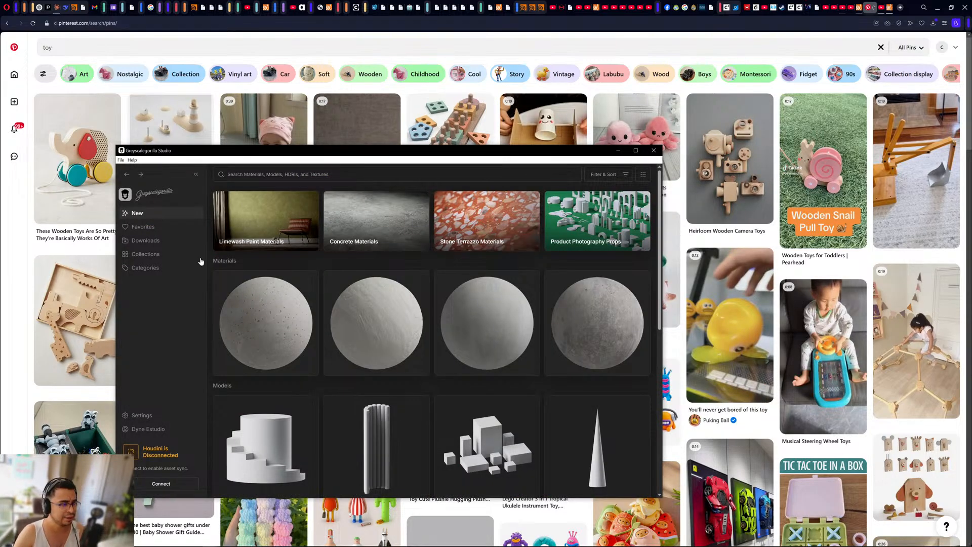
click(146, 254)
click(142, 293)
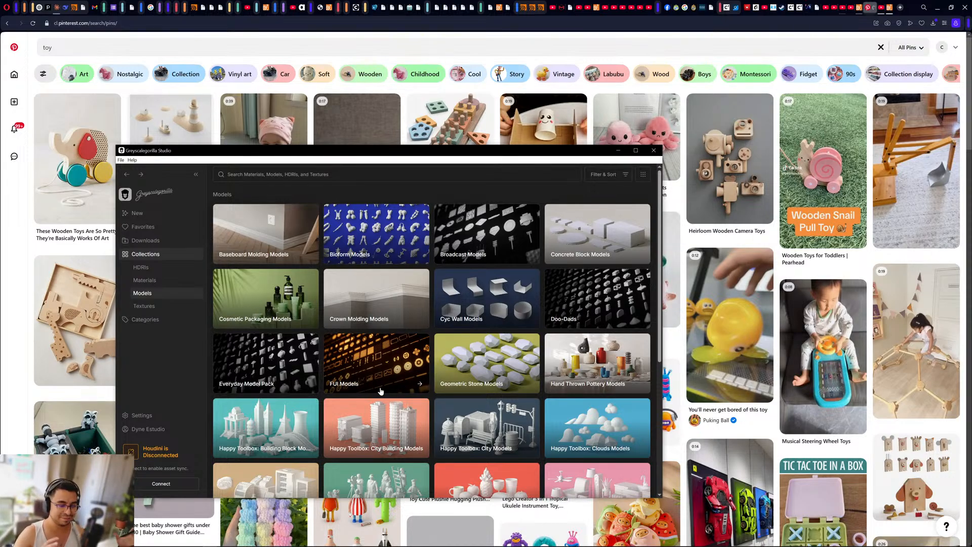
Step: Browse the available model collections, open Bioform Models, and look through its shapes
scroll(334, 379, down, 3)
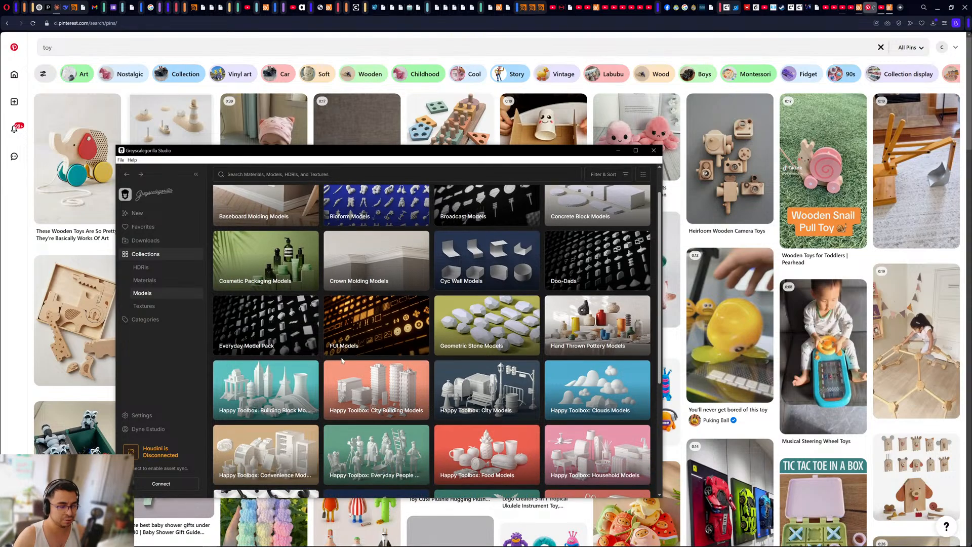
scroll(278, 333, down, 1)
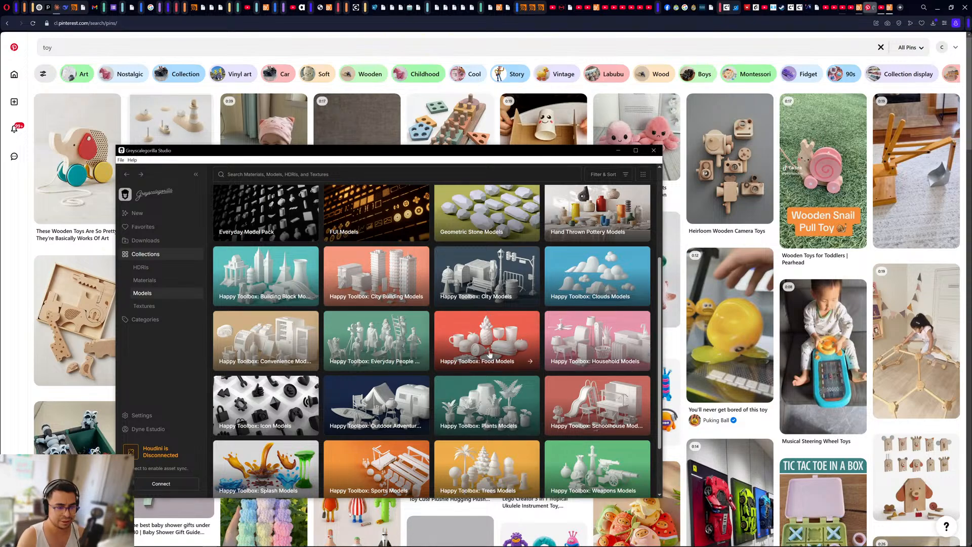
scroll(445, 362, down, 2)
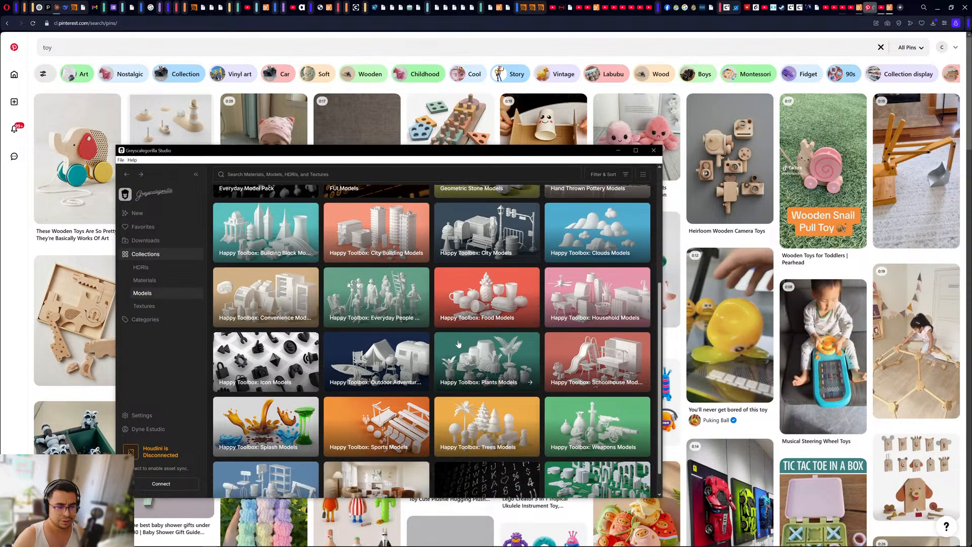
scroll(435, 373, up, 2)
scroll(430, 376, up, 2)
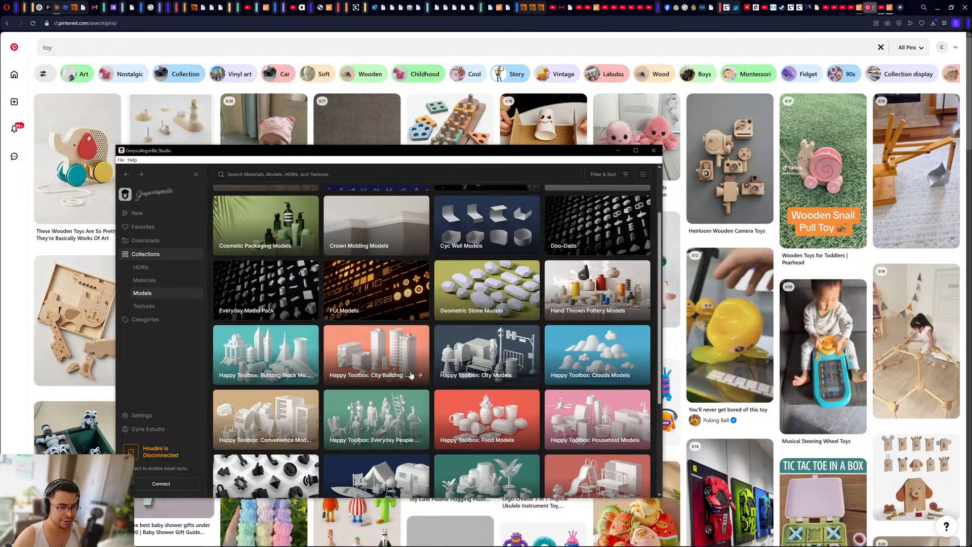
scroll(381, 373, up, 2)
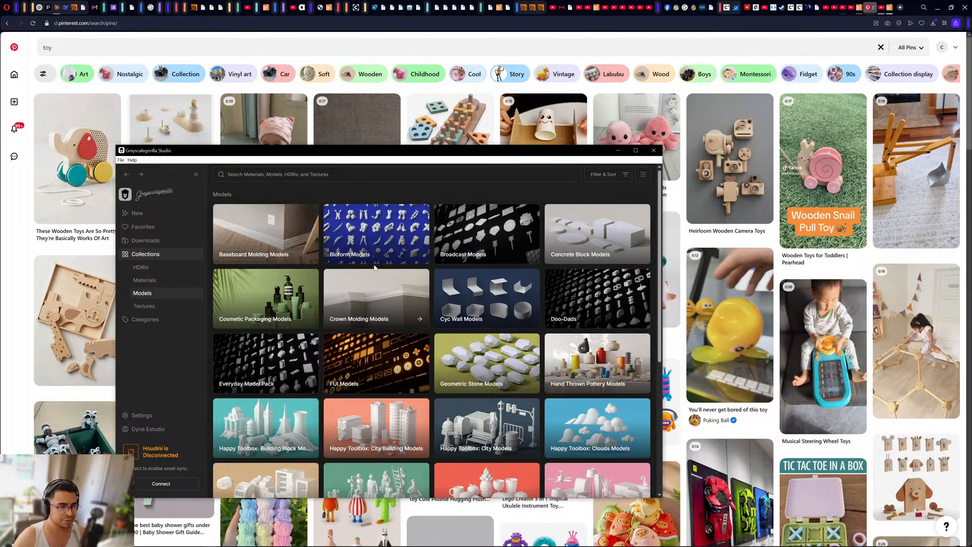
click(360, 252)
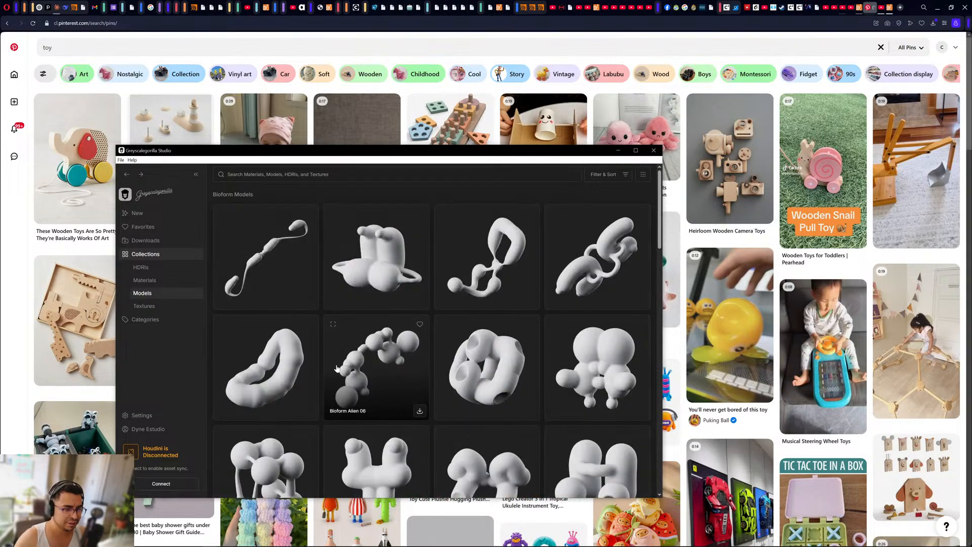
scroll(400, 366, down, 2)
scroll(424, 366, down, 8)
scroll(409, 393, down, 10)
scroll(406, 359, down, 10)
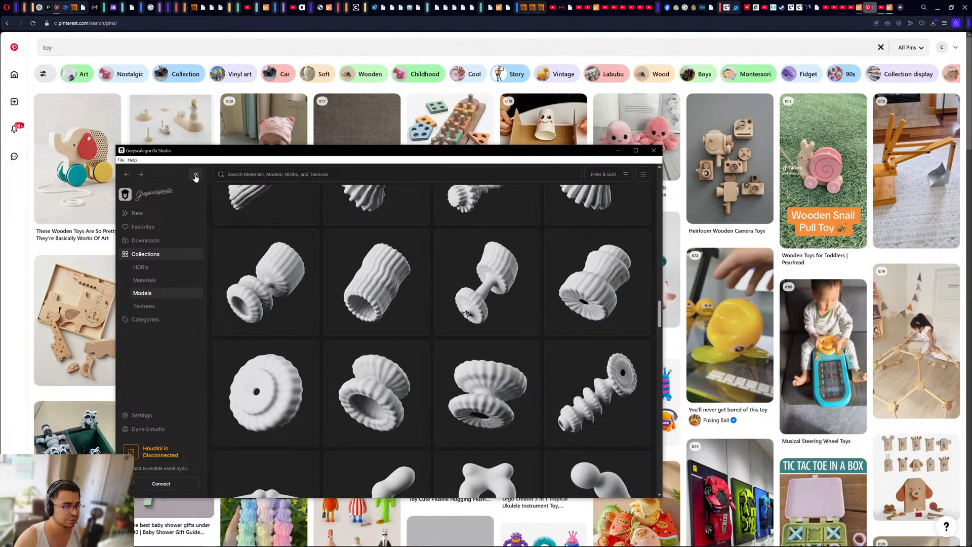
Step: Return to the overview of Models collections and look over the Happy Toolbox sets
click(127, 174)
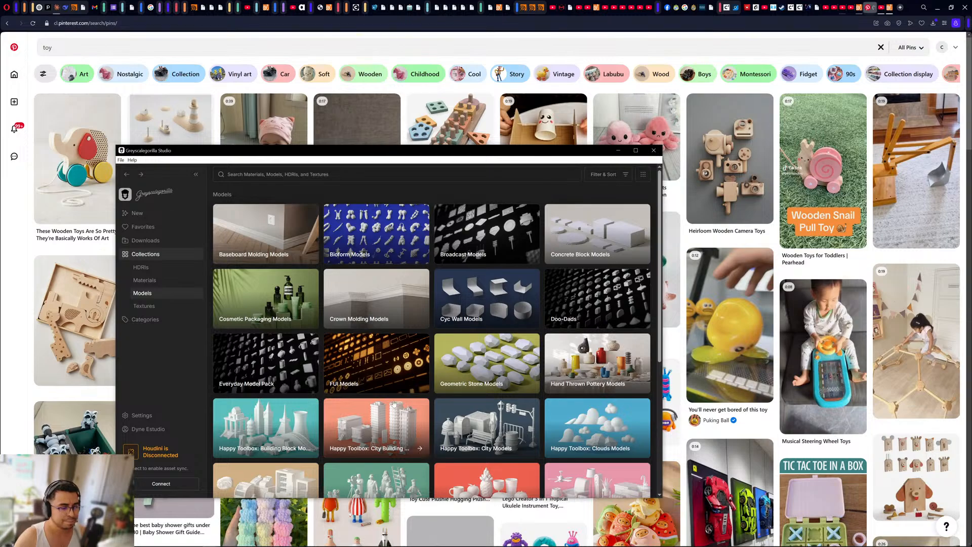
scroll(394, 404, down, 3)
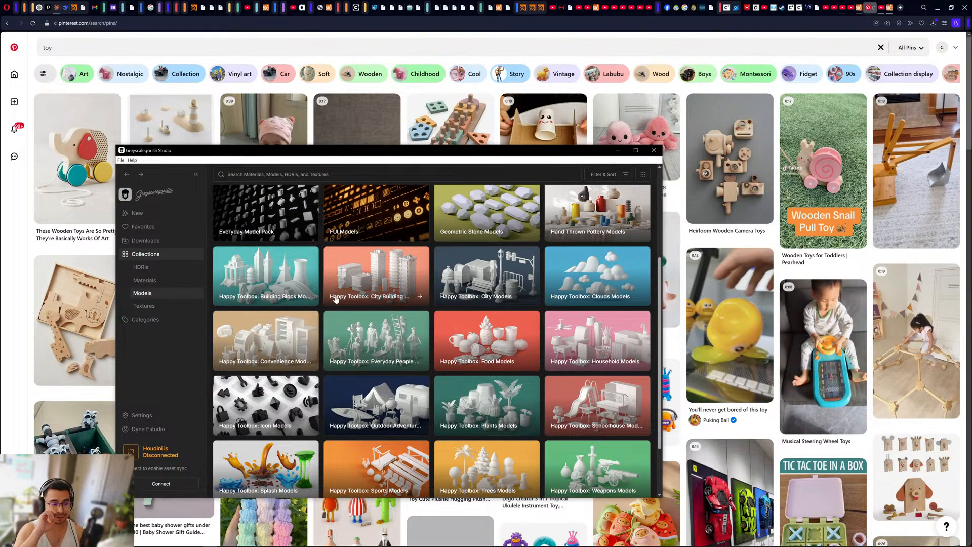
key(ctrl+Print)
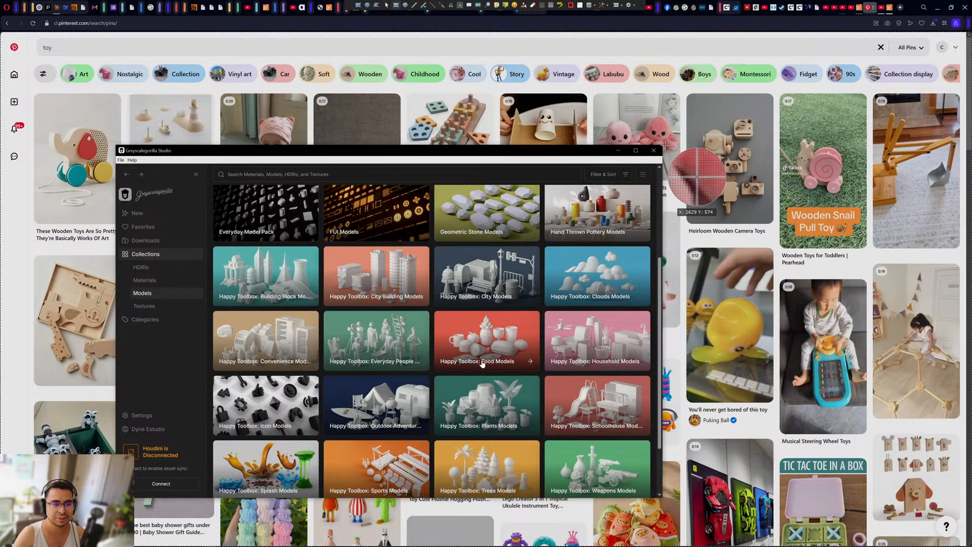
key(Escape)
Step: Switch to Houdini, sketch a red rectangular frame with a freehand scene inside on the screen annotation overlay, and dismiss the overlay
key(alt+Tab)
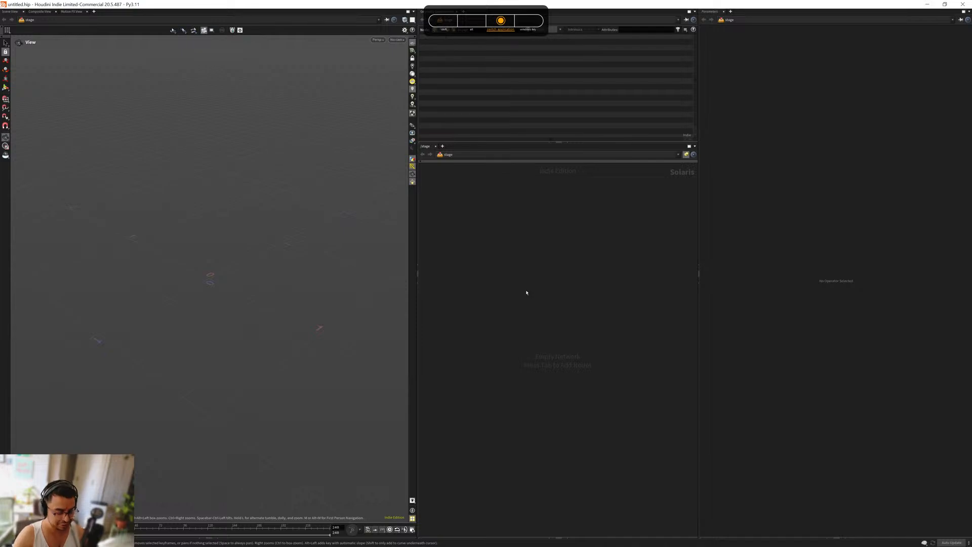
key(ctrl+Print)
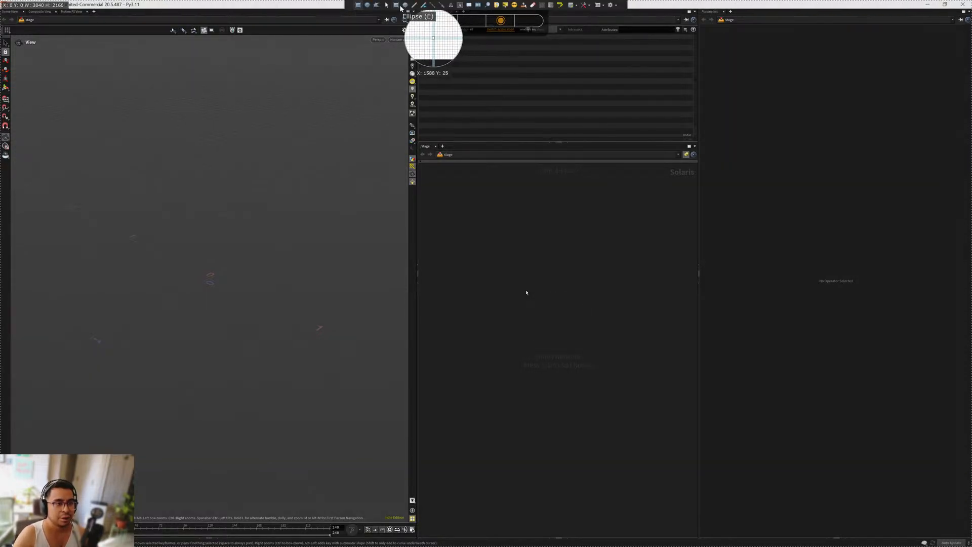
mouse_move(479, 218)
mouse_down()
mouse_move(568, 294)
mouse_move(801, 391)
mouse_up()
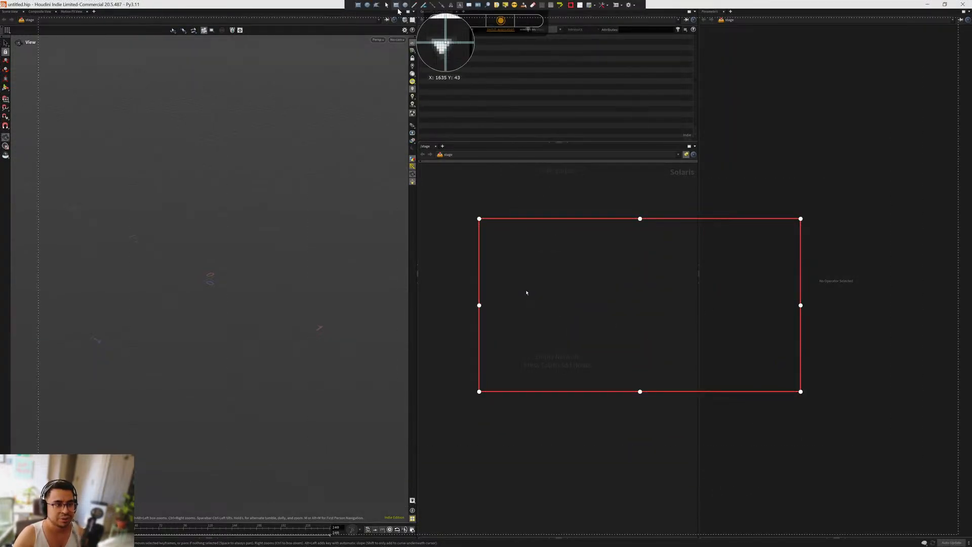
click(414, 5)
mouse_move(803, 355)
mouse_down()
mouse_move(622, 349)
mouse_move(647, 378)
mouse_move(630, 281)
mouse_move(630, 344)
mouse_move(629, 276)
mouse_move(584, 279)
mouse_move(656, 284)
mouse_up()
mouse_move(680, 343)
mouse_down()
mouse_move(687, 355)
mouse_move(645, 346)
mouse_move(569, 374)
mouse_move(587, 370)
mouse_up()
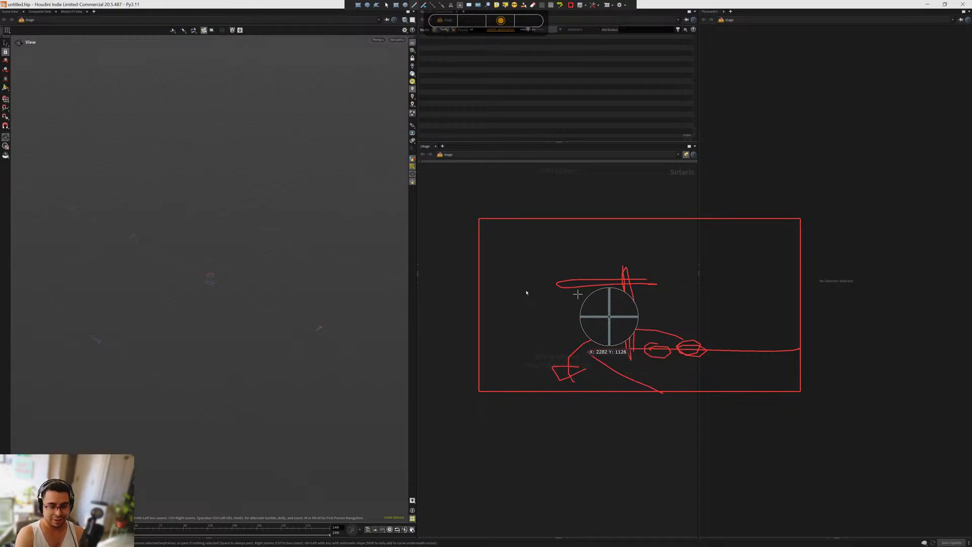
mouse_move(566, 290)
mouse_down()
mouse_move(575, 360)
mouse_move(565, 348)
mouse_up()
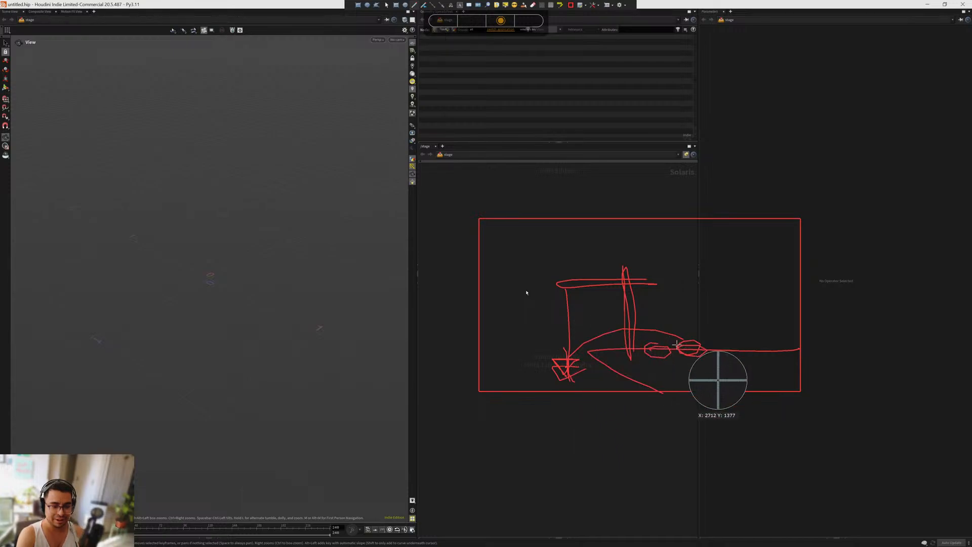
key(Escape)
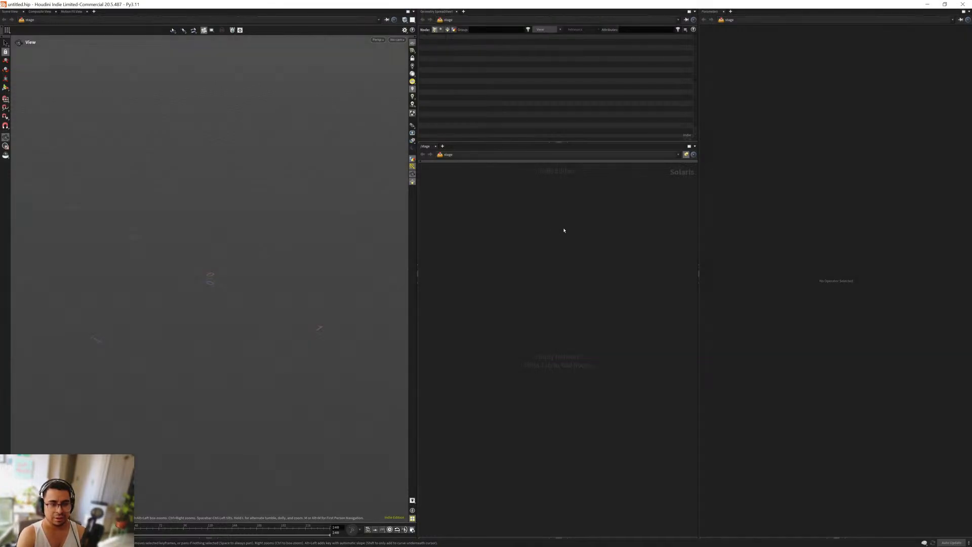
Step: Switch to Notion, open My Mardini Rules, and highlight "toon version" in rule 3 and the "making of" text in rule 4
key(alt+Tab)
click(564, 231)
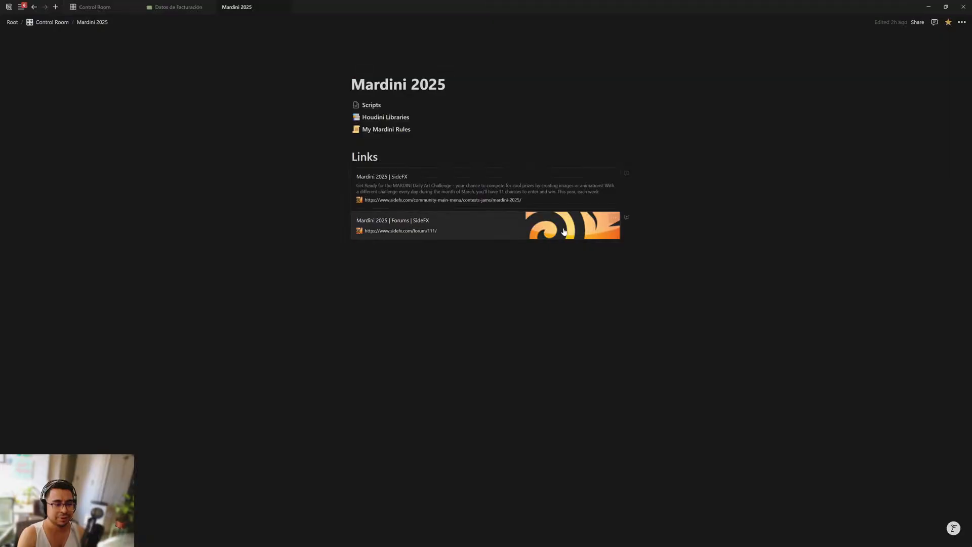
click(374, 130)
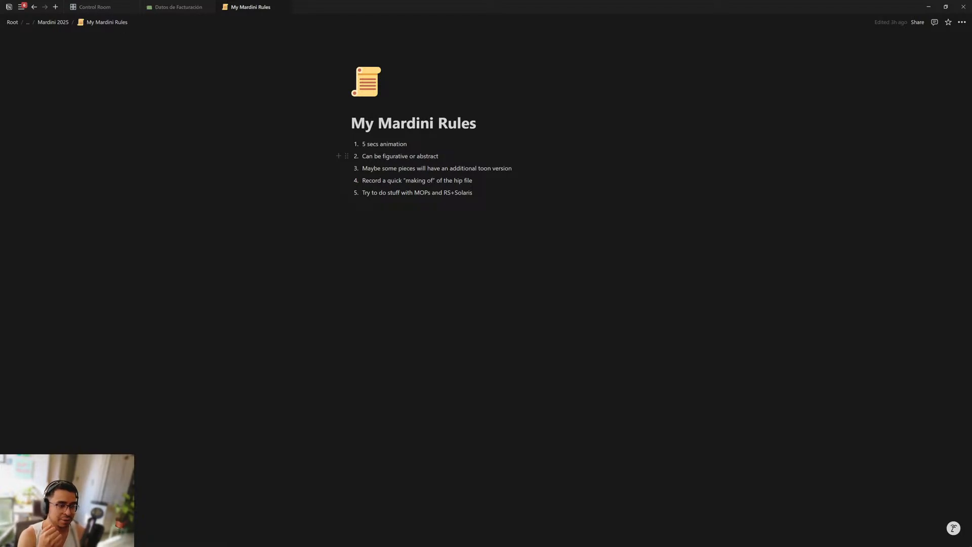
drag(512, 168, 477, 168)
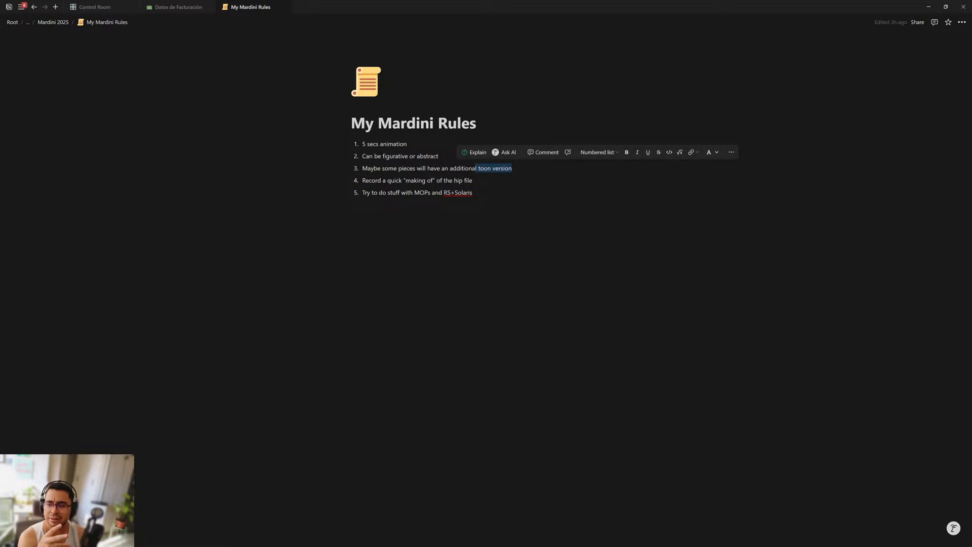
drag(473, 181, 366, 180)
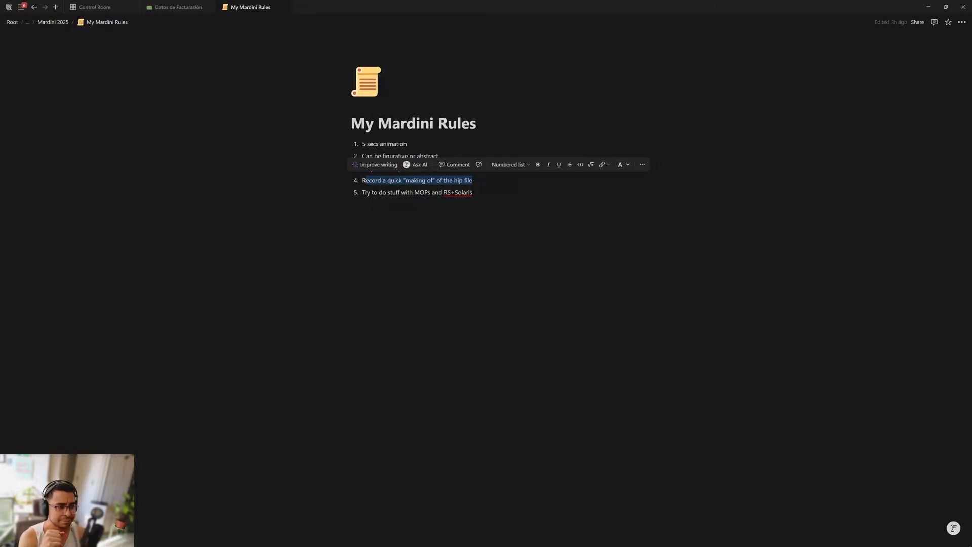
Step: Highlight rule 5 about MOPs and RS+Solaris in My Mardini Rules, and switch to Houdini
click(474, 192)
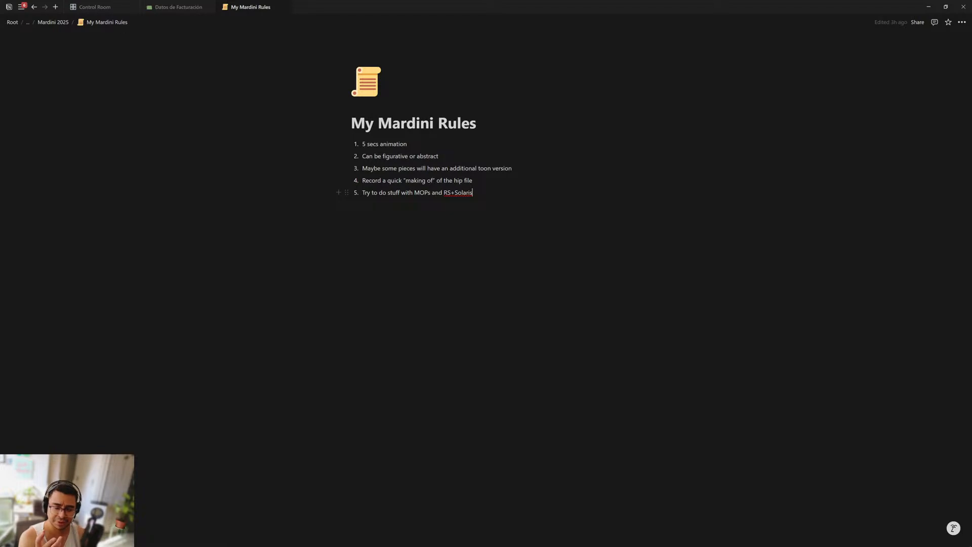
drag(362, 193, 463, 192)
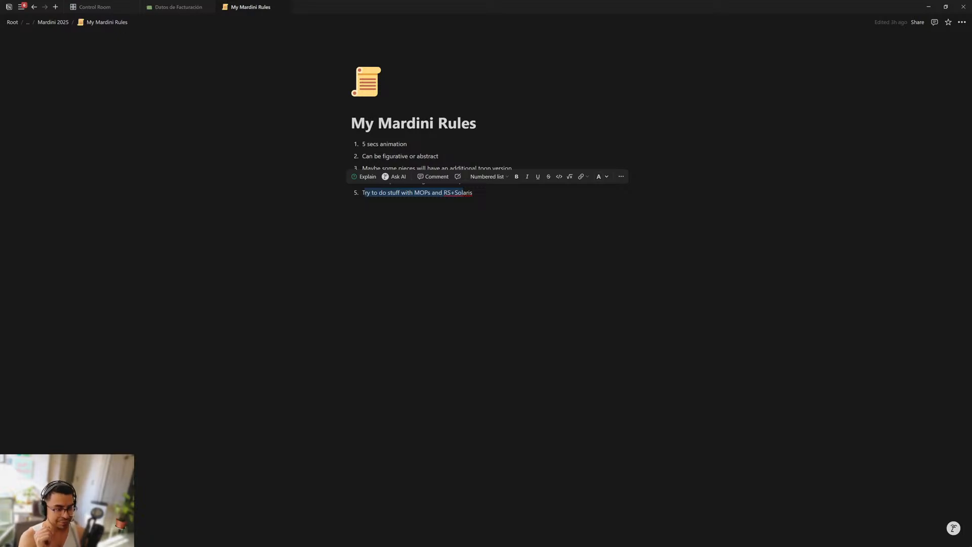
key(alt+Tab)
key(alt+Tab)
key(alt+Tab)
key(alt+Tab)
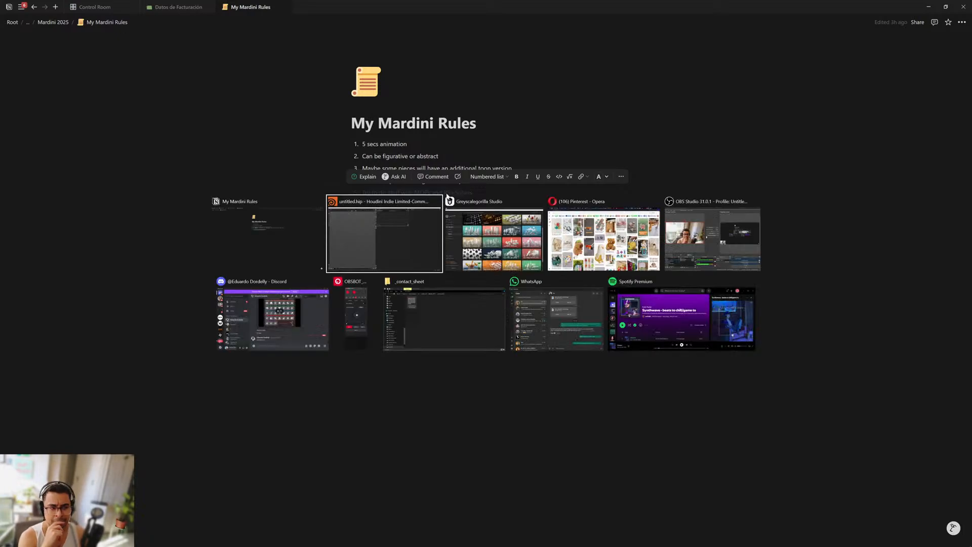
key(alt+shift+Tab)
key(alt+shift+Tab)
key(alt+shift+Tab)
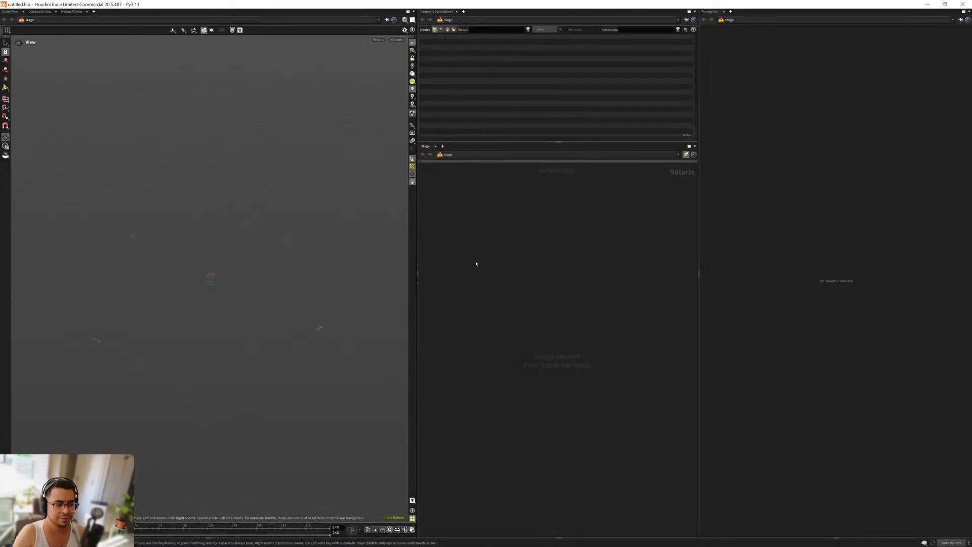
Step: Switch to Greyscalegorilla Studio and open the Happy Toolbox: Building Block Models collection
key(alt+Tab)
key(alt+Tab)
key(alt+Tab)
key(alt+shift+Tab)
key(alt+shift+Tab)
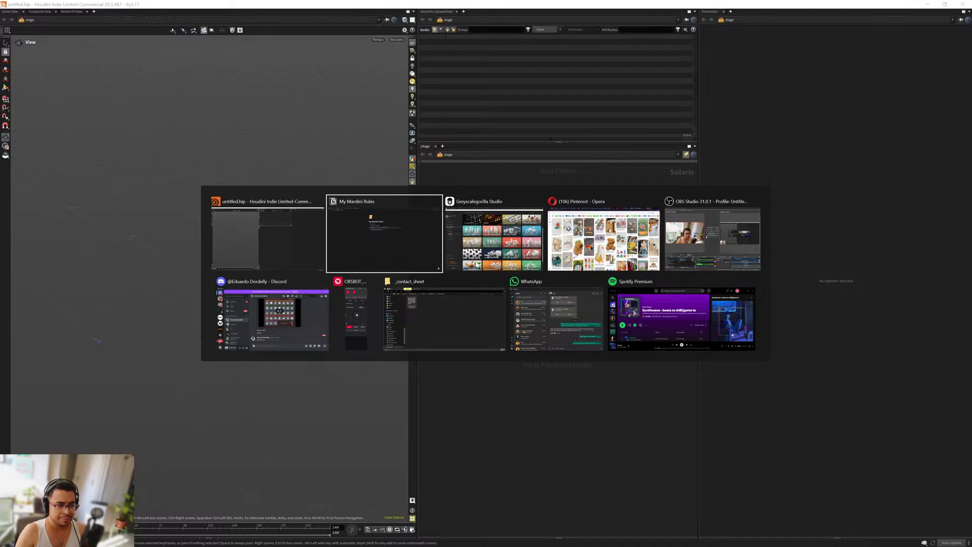
click(476, 264)
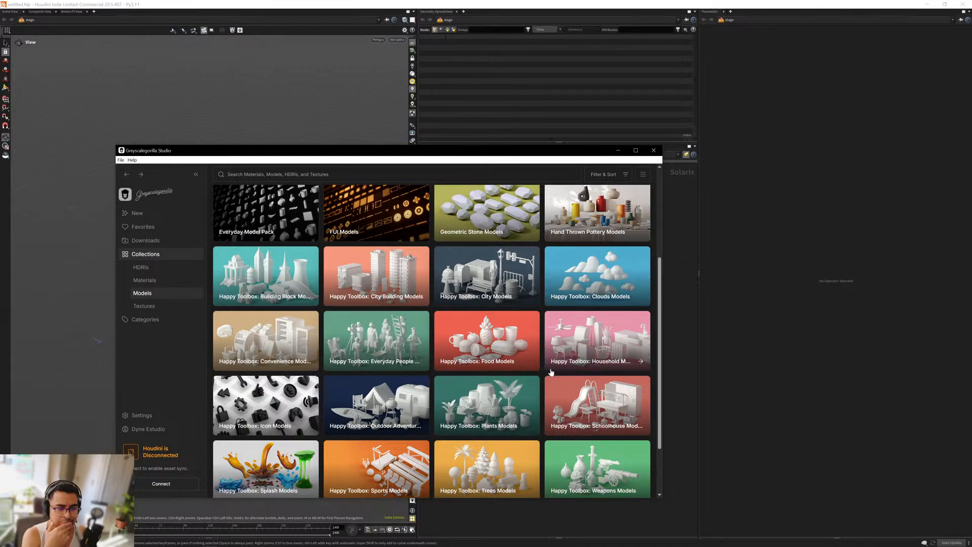
click(266, 288)
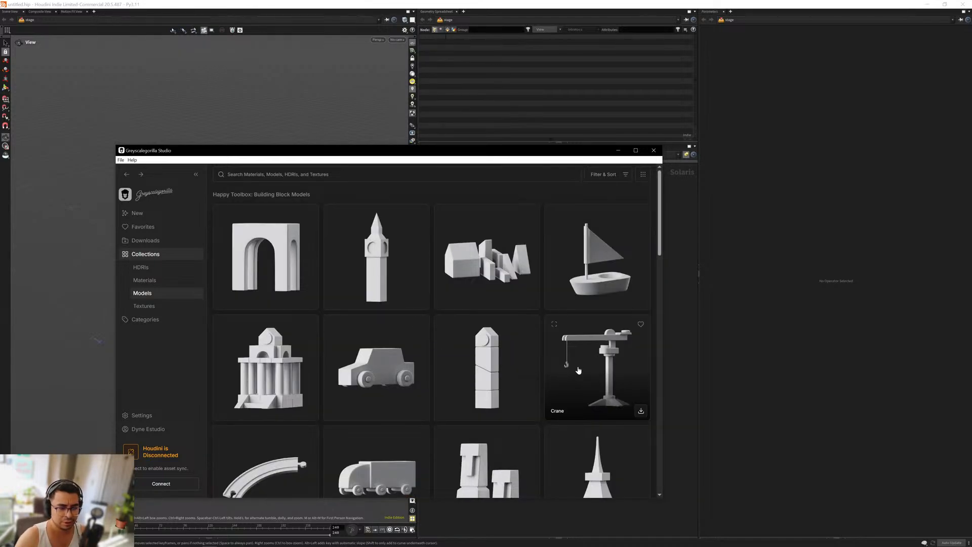
Step: Look through all the toy models in the Building Block Models collection, down to the end of the list
scroll(586, 362, down, 2)
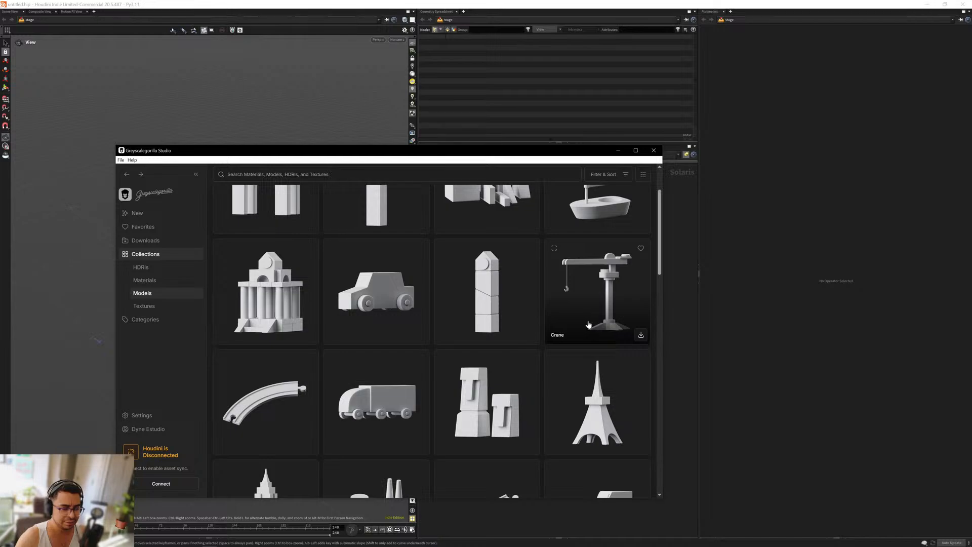
scroll(590, 324, up, 1)
scroll(582, 326, down, 2)
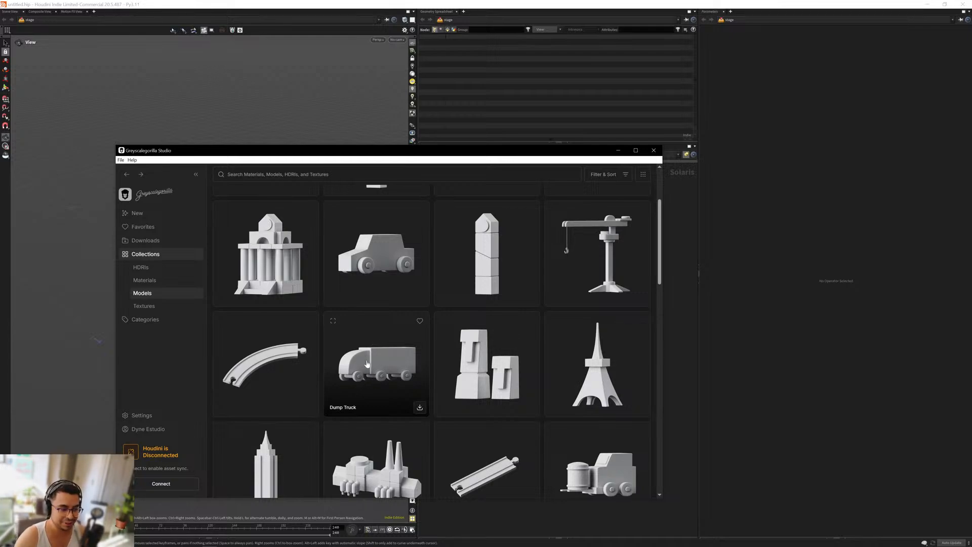
scroll(374, 283, down, 3)
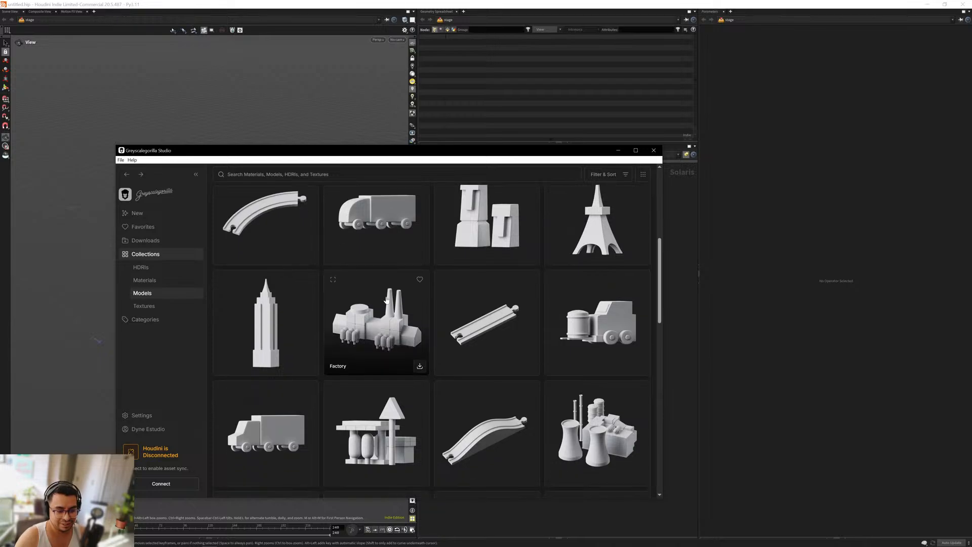
scroll(385, 299, down, 2)
scroll(406, 344, down, 4)
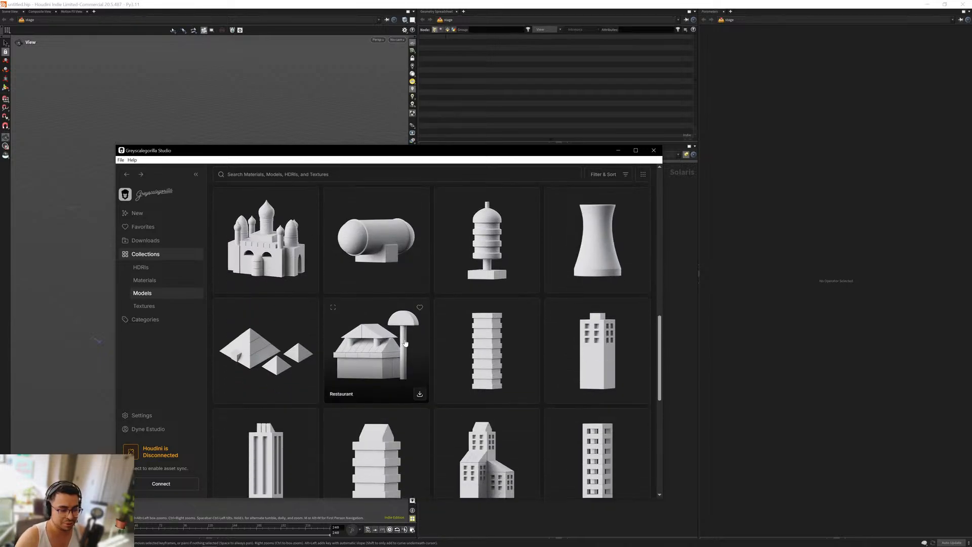
scroll(407, 345, down, 5)
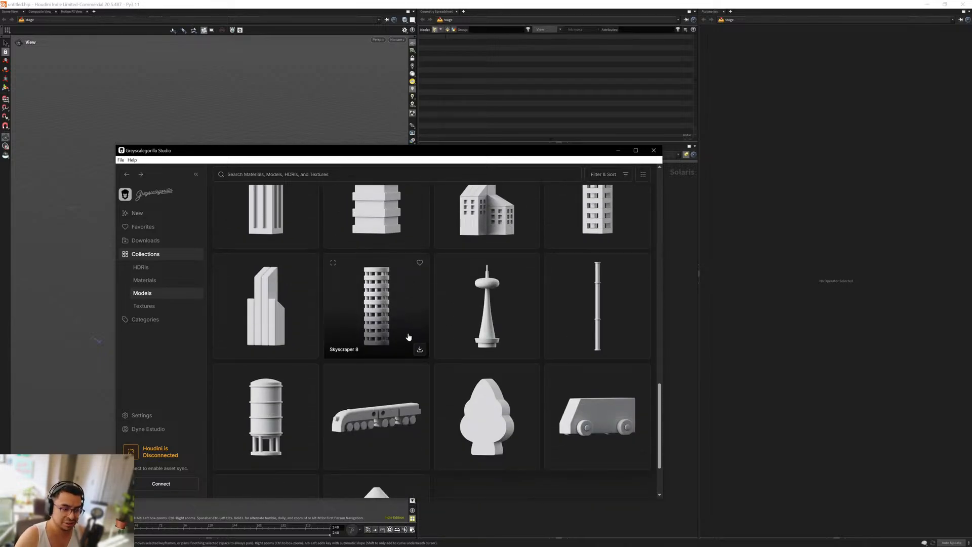
scroll(399, 354, down, 2)
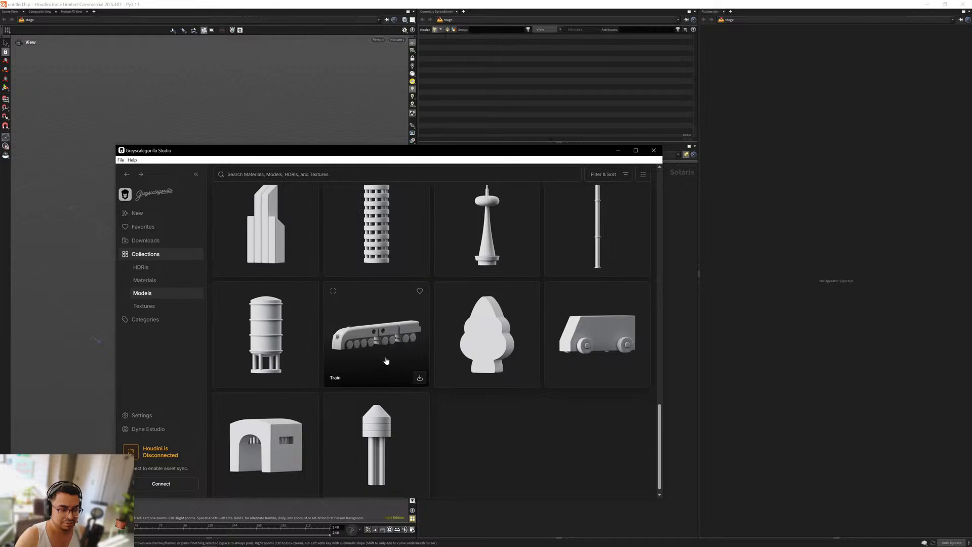
Step: Download the Crane and Dump Truck models and connect the asset library to Houdini
scroll(544, 302, up, 12)
scroll(590, 307, up, 3)
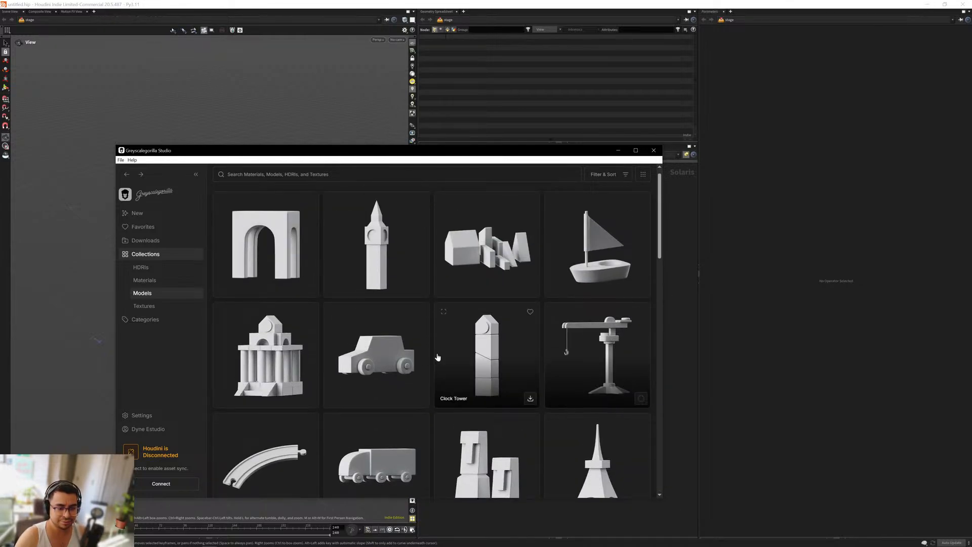
scroll(462, 364, down, 1)
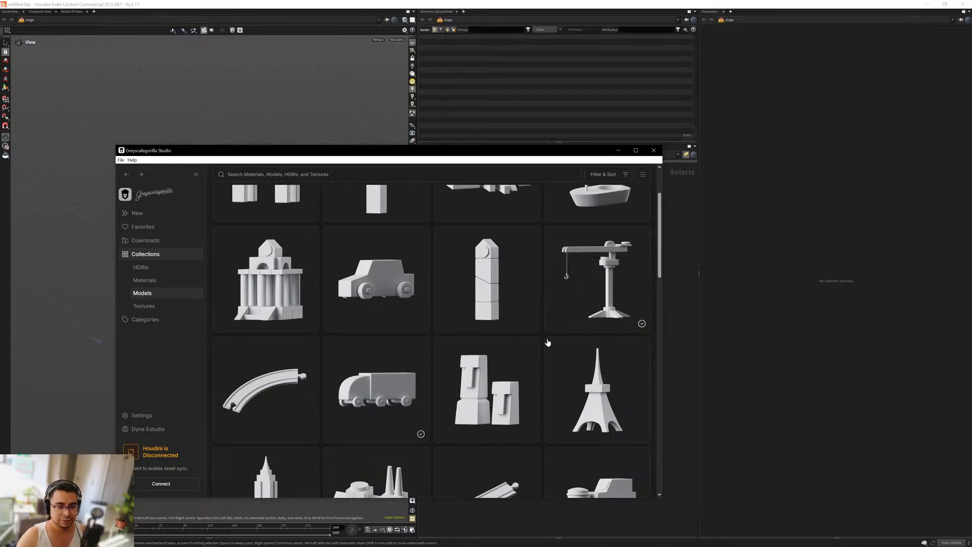
click(171, 489)
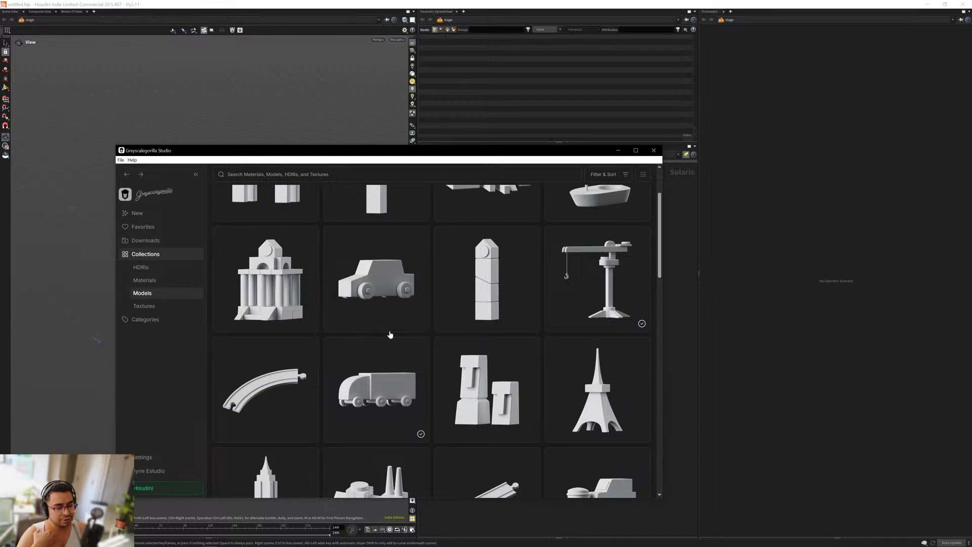
Step: Send the Crane model to Houdini and enter its subnetwork
mouse_move(591, 318)
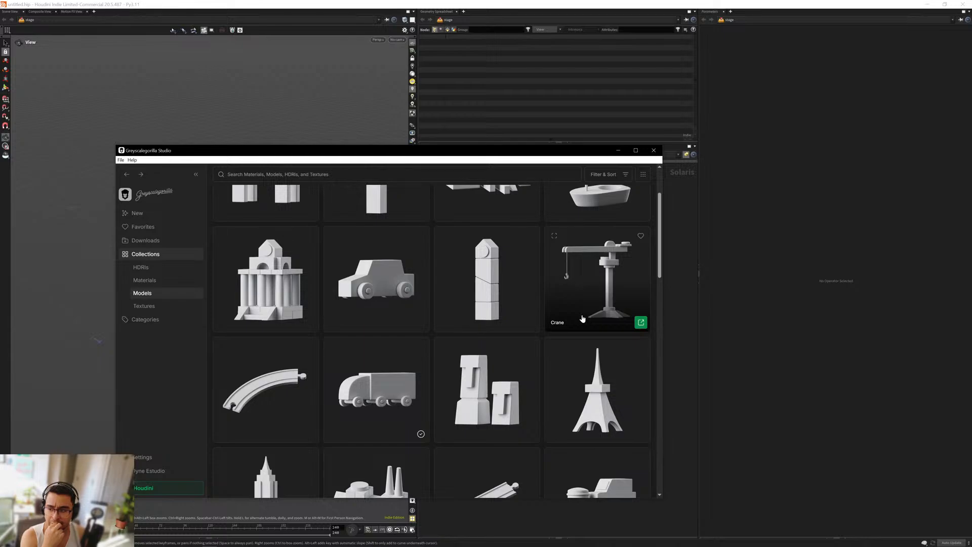
click(641, 322)
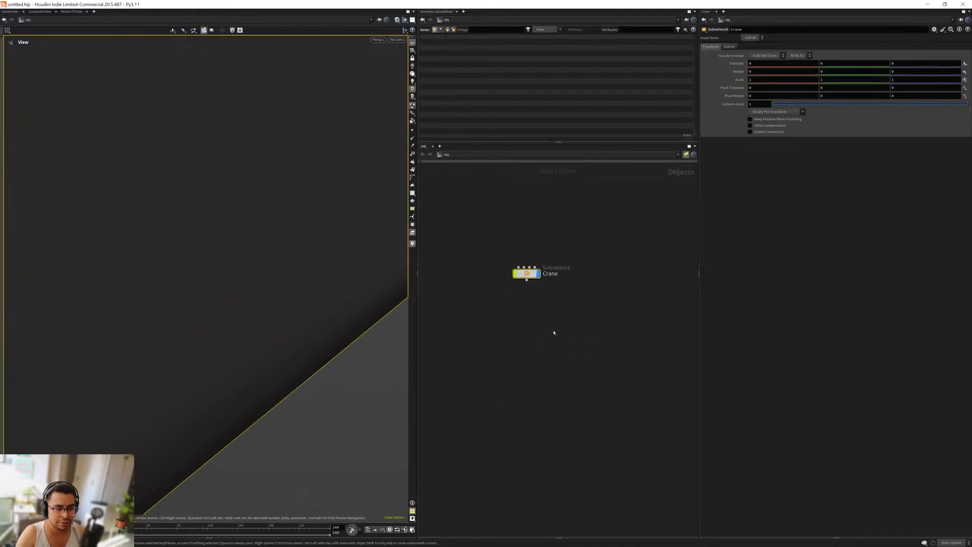
key(Return)
Step: Examine the node hierarchy inside the Crane subnetwork and the crane's parts in the viewport, and return to object level
mouse_move(535, 415)
middle_down()
mouse_move(521, 350)
mouse_move(527, 408)
middle_up()
scroll(522, 334, up, 5)
scroll(531, 335, down, 6)
scroll(512, 350, up, 7)
middle_drag(629, 339, 522, 350)
scroll(521, 350, down, 1)
drag(584, 350, 573, 280)
middle_drag(578, 335, 530, 359)
scroll(548, 358, down, 4)
scroll(515, 274, up, 5)
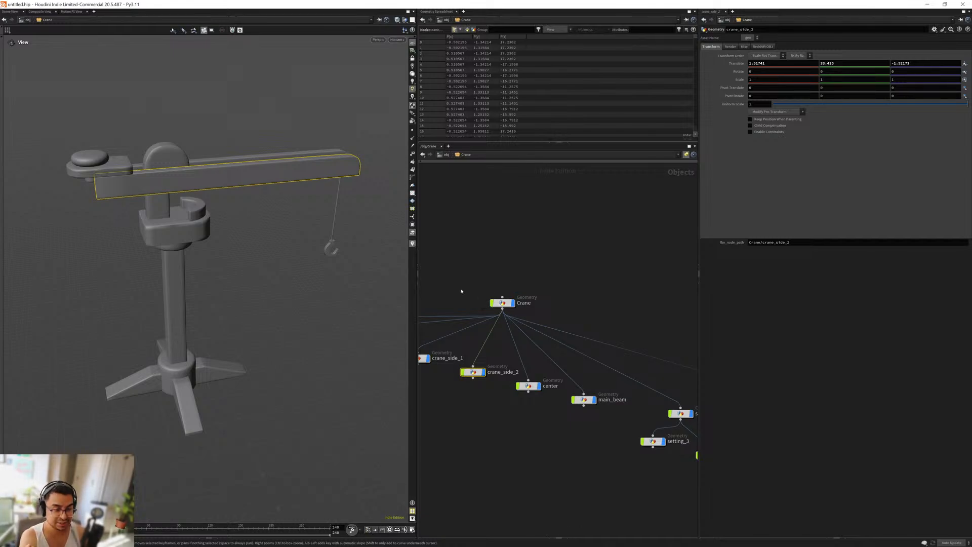
scroll(467, 292, down, 5)
drag(552, 307, 530, 349)
key(u)
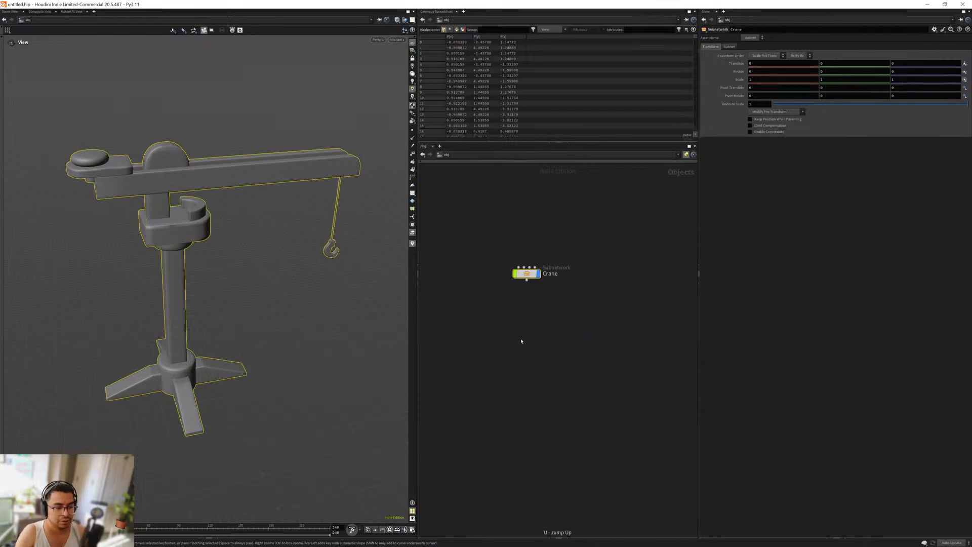
Step: Send the Dump Truck model from Greyscalegorilla Studio to Houdini and view it beside the crane
click(514, 323)
key(alt+Tab)
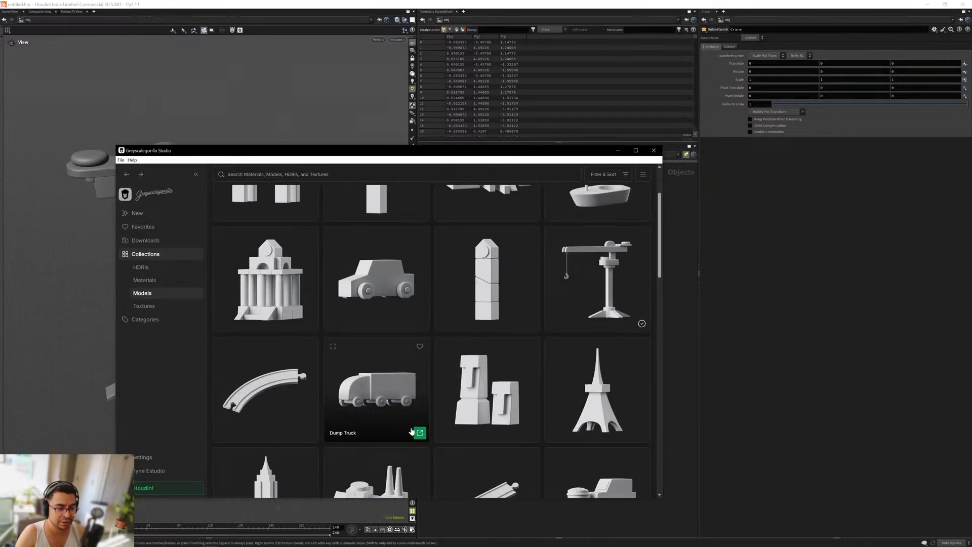
click(420, 434)
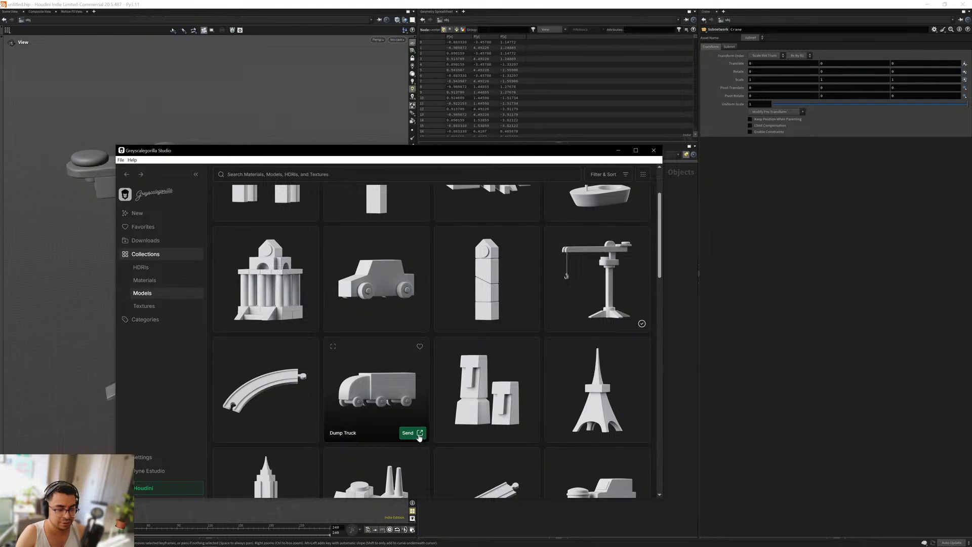
key(alt+Tab)
key(h)
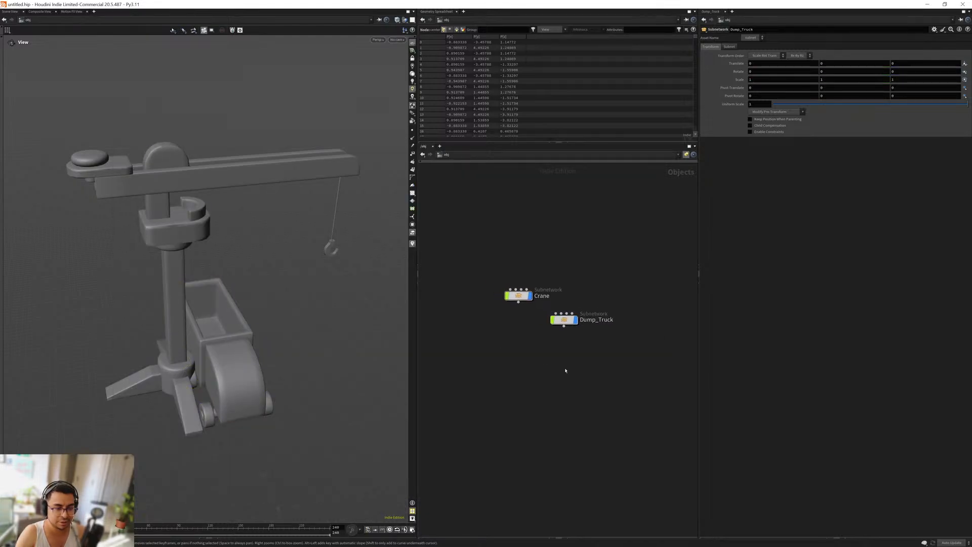
drag(303, 326, 205, 320)
Step: Reopen the Crane subnetwork, look inside its parent Crane geometry node, and go back up to the subnetwork
drag(535, 344, 481, 237)
key(i)
middle_drag(532, 330, 497, 260)
scroll(509, 290, up, 5)
drag(469, 274, 571, 317)
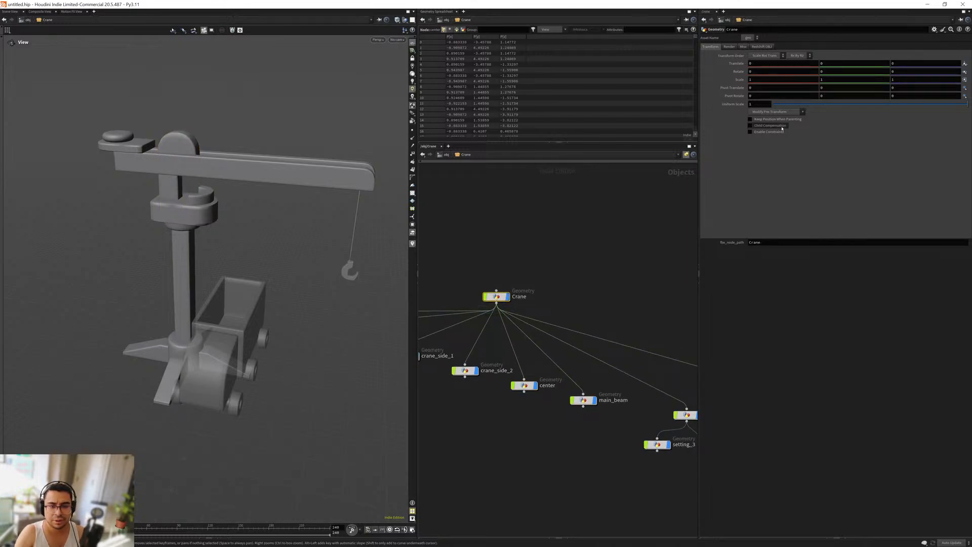
middle_drag(452, 277, 468, 251)
key(i)
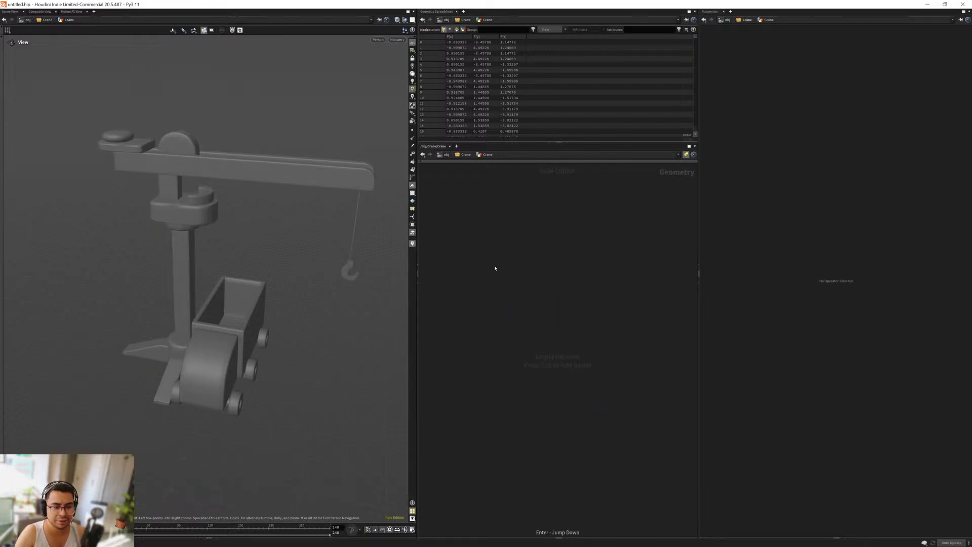
key(o)
key(u)
Step: Open the crane_side_2 geometry node and select the full Geometry File path of its File node
middle_drag(585, 297, 643, 240)
click(556, 289)
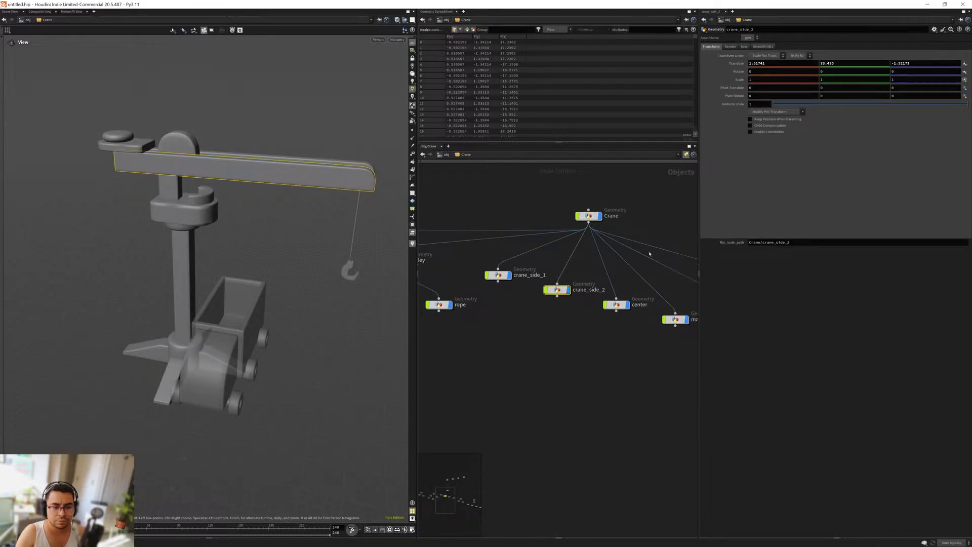
key(Return)
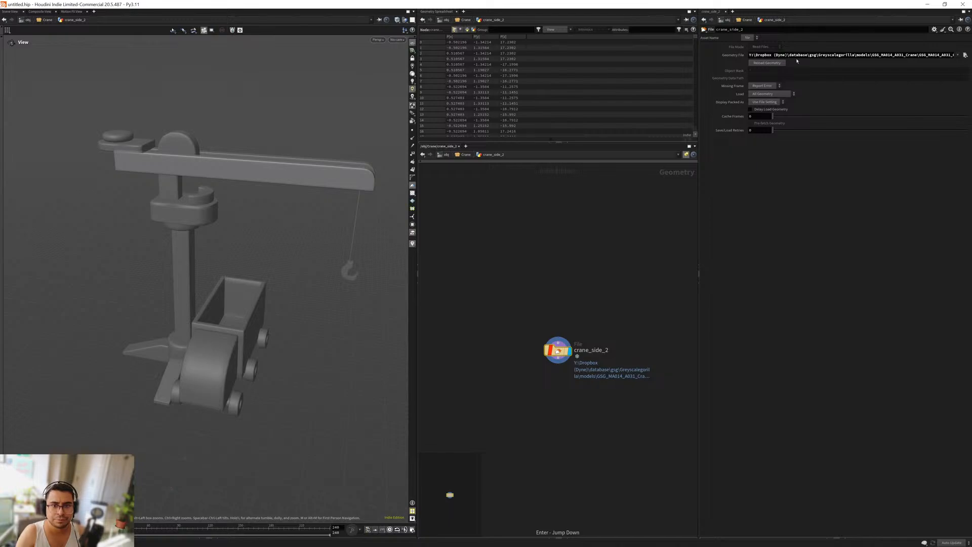
click(802, 56)
key(ctrl+a)
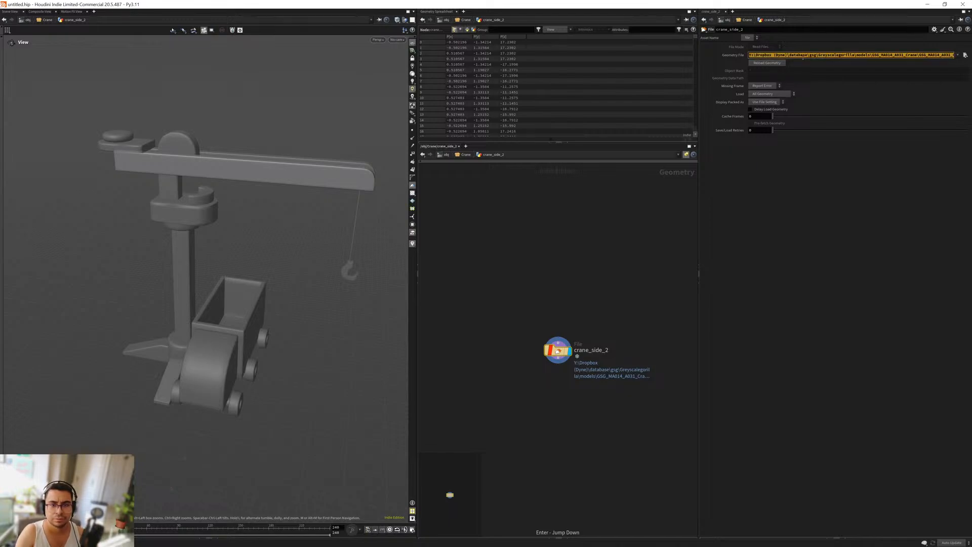
Step: Leave the Crane subnetwork and go to the Solaris stage network
key(u)
middle_drag(537, 328, 507, 319)
alt+right_drag(542, 400, 516, 323)
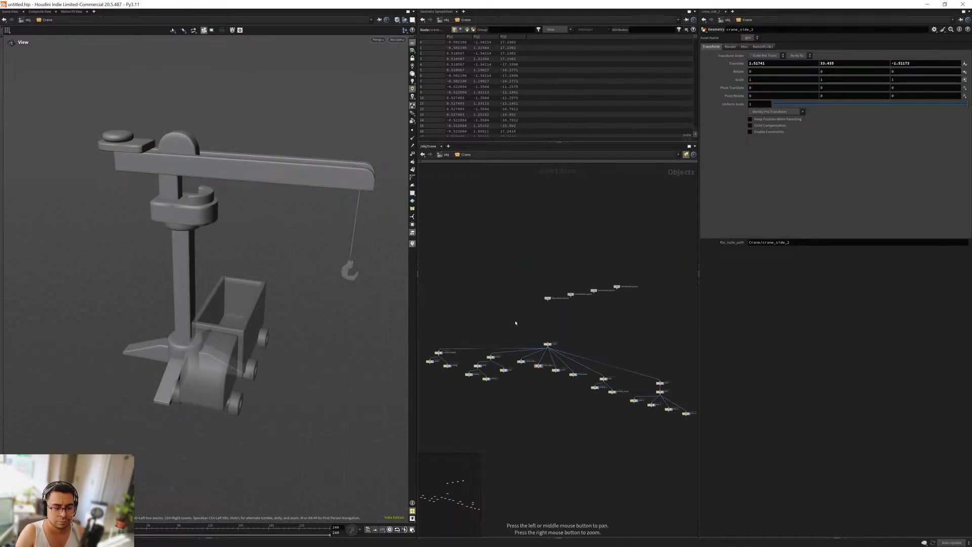
key(u)
key(n)
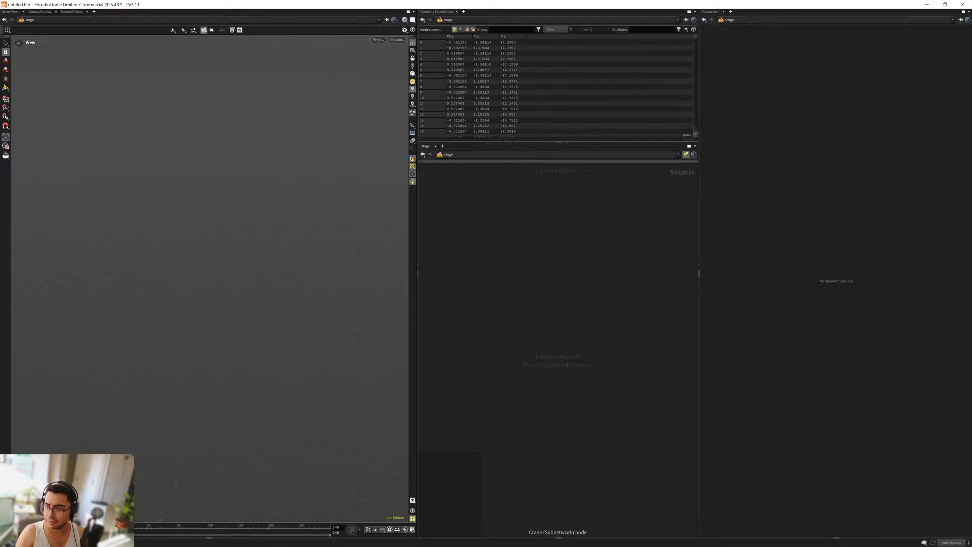
key(alt+Tab)
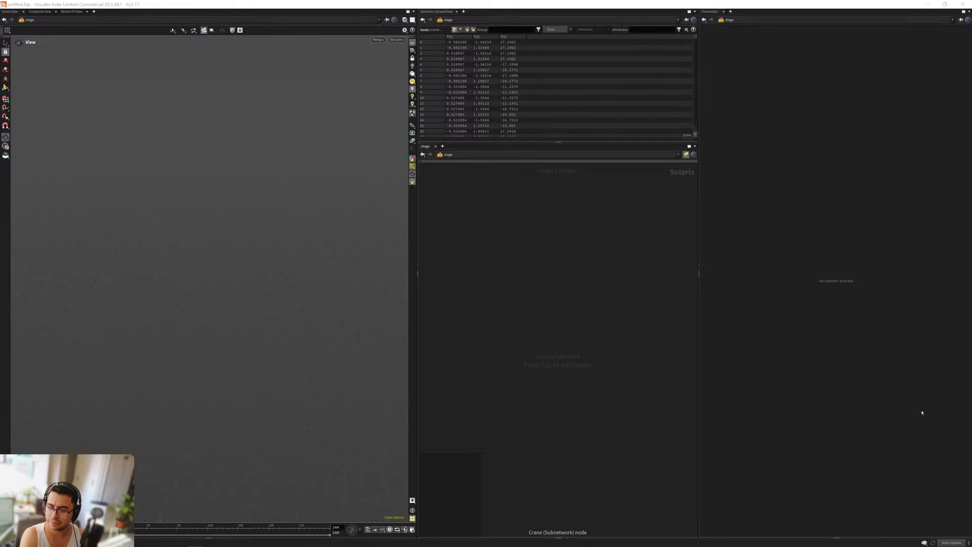
Step: Add a SOP Create node to the stage network and enter its geometry network
key(Tab)
key(Escape)
key(Tab)
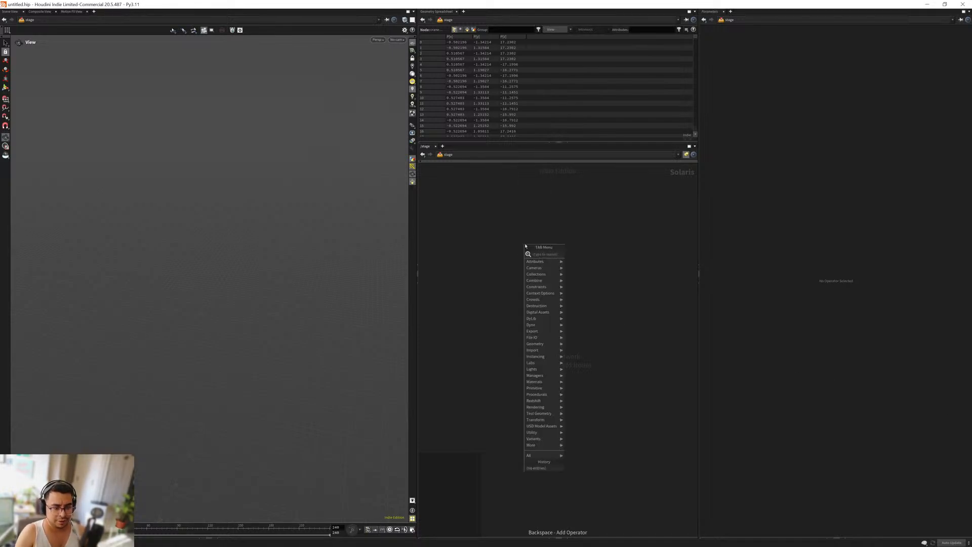
text(sopcr)
key(Return)
key(Return)
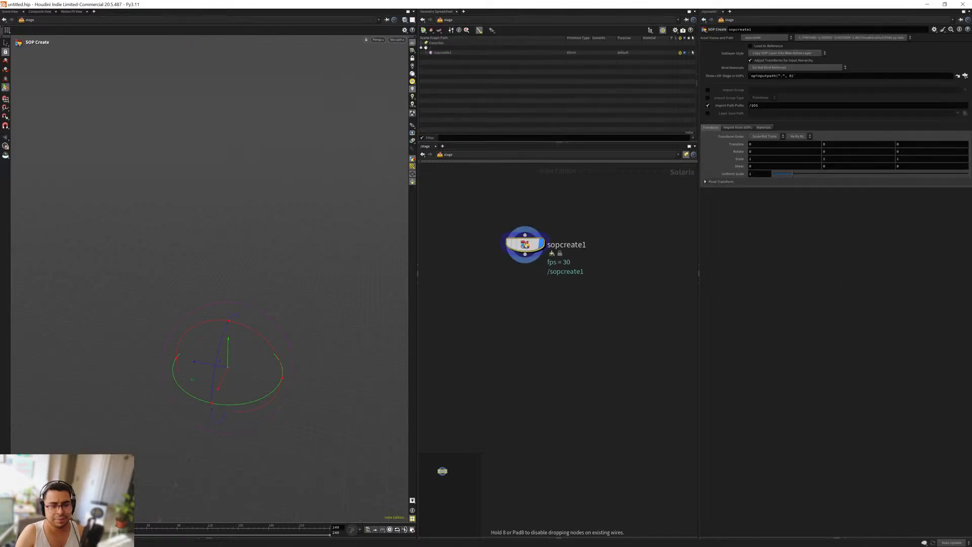
key(Return)
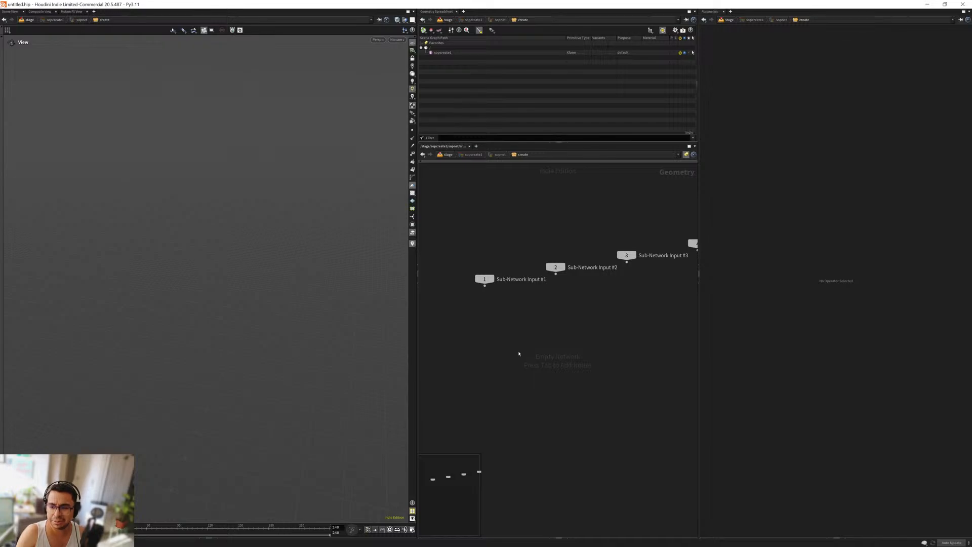
Step: Add a File node inside the SOP Create geometry network
key(Tab)
text(file)
key(Return)
key(Return)
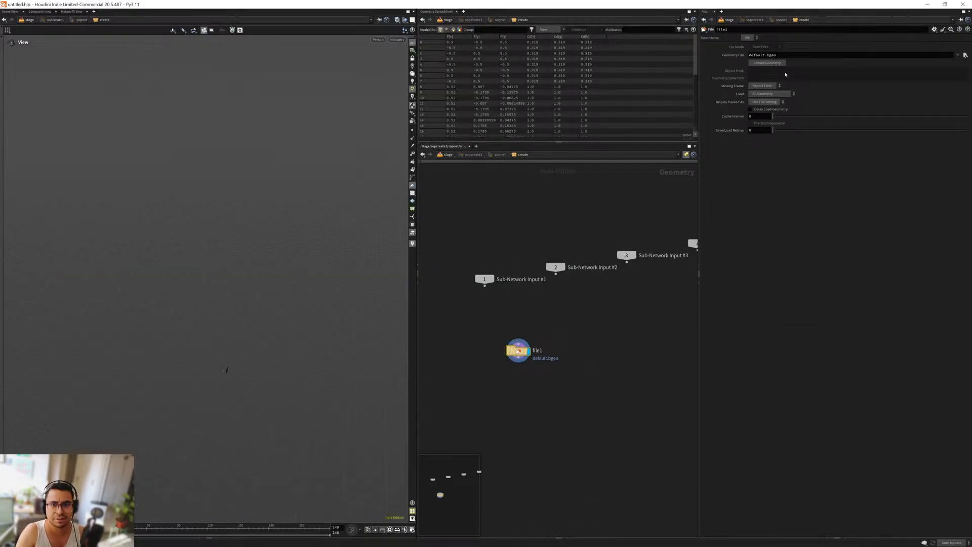
Step: Replace the File node's Geometry File with the copied crane_side_2 path
click(780, 56)
key(ctrl+a)
key(ctrl+v)
key(Return)
drag(294, 369, 338, 349)
Step: Strip the crane_side_2 part and convertoff suffix from the path, ending it at GSG_MA014_A031_Crane.fbx to load the whole crane
click(900, 56)
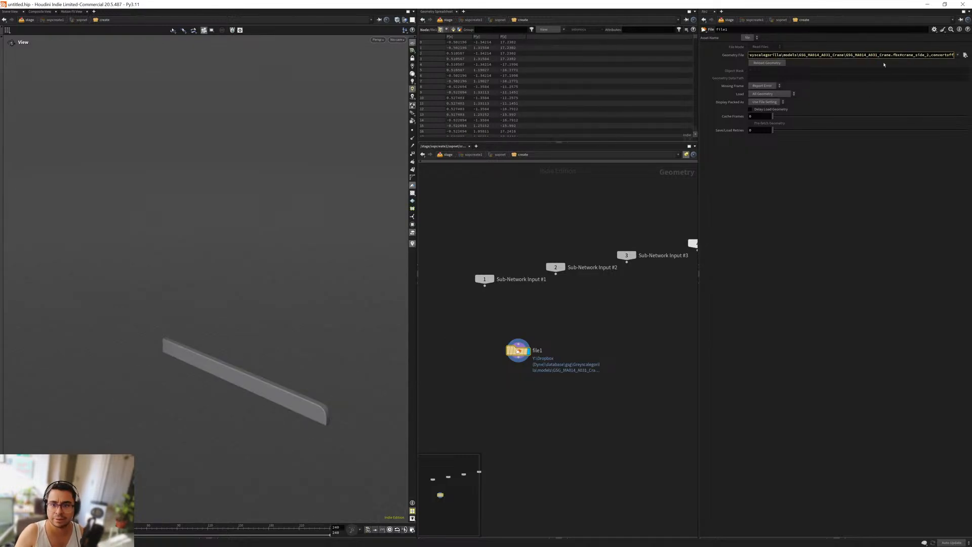
double_click(932, 55)
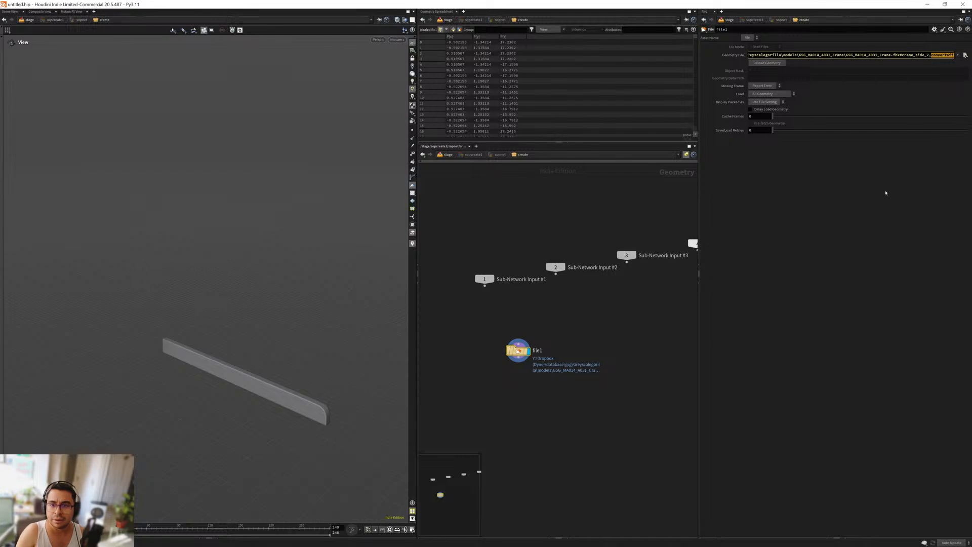
key(BackSpace)
key(BackSpace)
key(BackSpace)
key(BackSpace)
key(BackSpace)
key(BackSpace)
key(BackSpace)
key(BackSpace)
key(BackSpace)
key(BackSpace)
key(BackSpace)
key(BackSpace)
key(BackSpace)
key(Return)
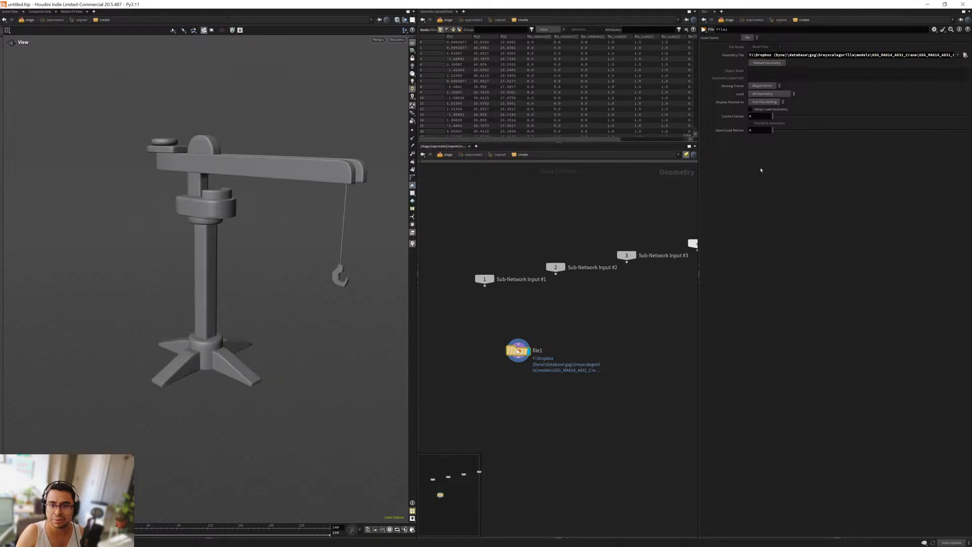
mouse_move(268, 265)
mouse_down()
mouse_move(145, 268)
mouse_move(271, 276)
mouse_up()
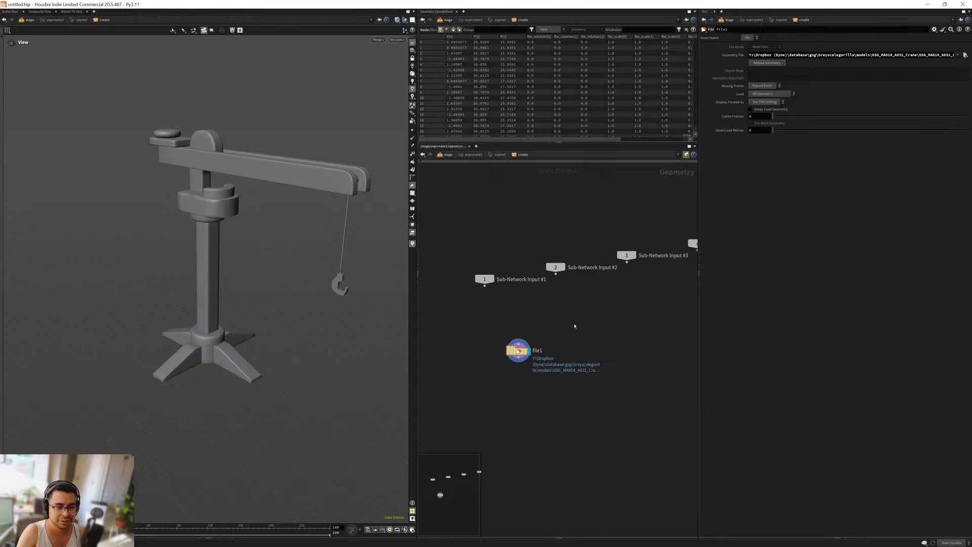
Step: Look over the nodes in the Dump_Truck subnetwork and go back to the Solaris stage network
key(1)
double_click(596, 354)
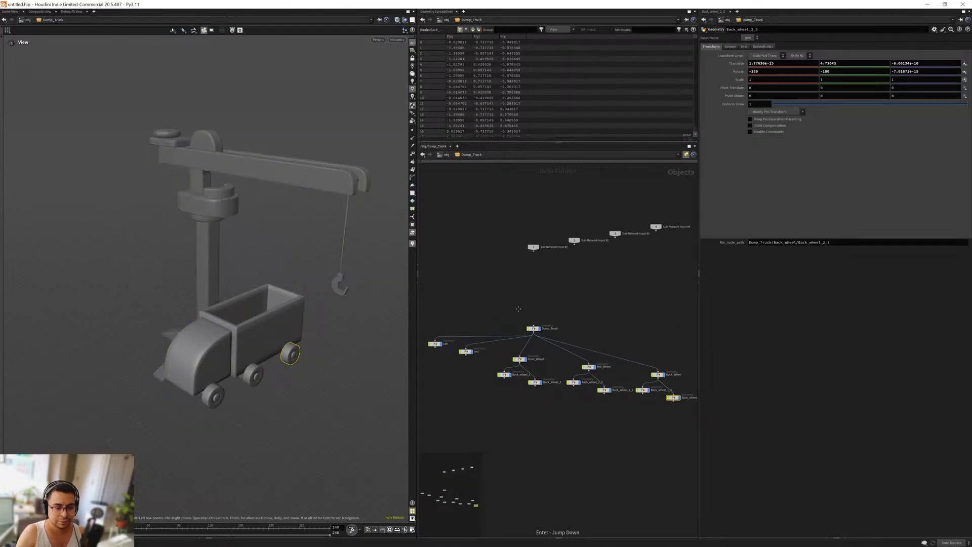
scroll(501, 309, up, 5)
drag(489, 267, 565, 304)
middle_drag(547, 329, 523, 312)
key(u)
key(n)
click(519, 257)
key(Tab)
text(sc)
key(Down)
key(Down)
key(Down)
key(Down)
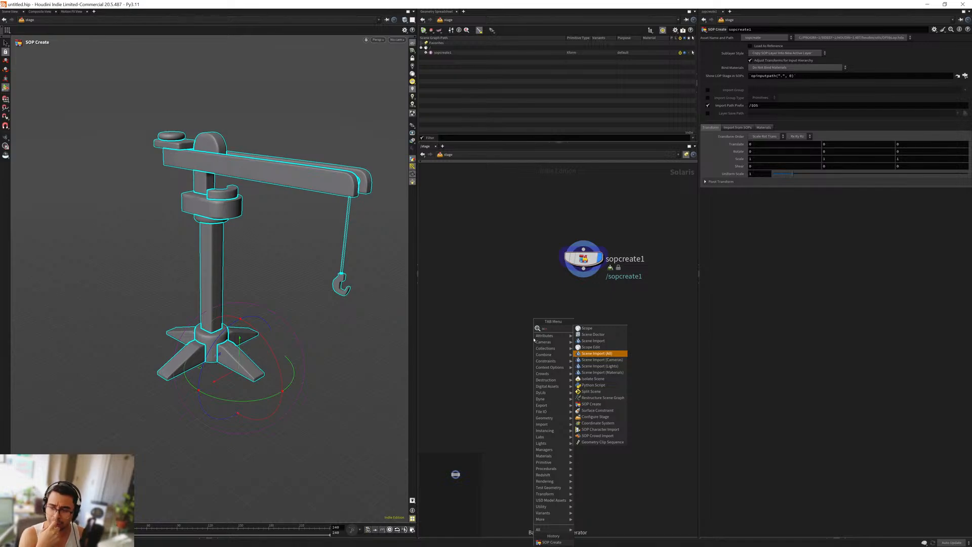
key(Escape)
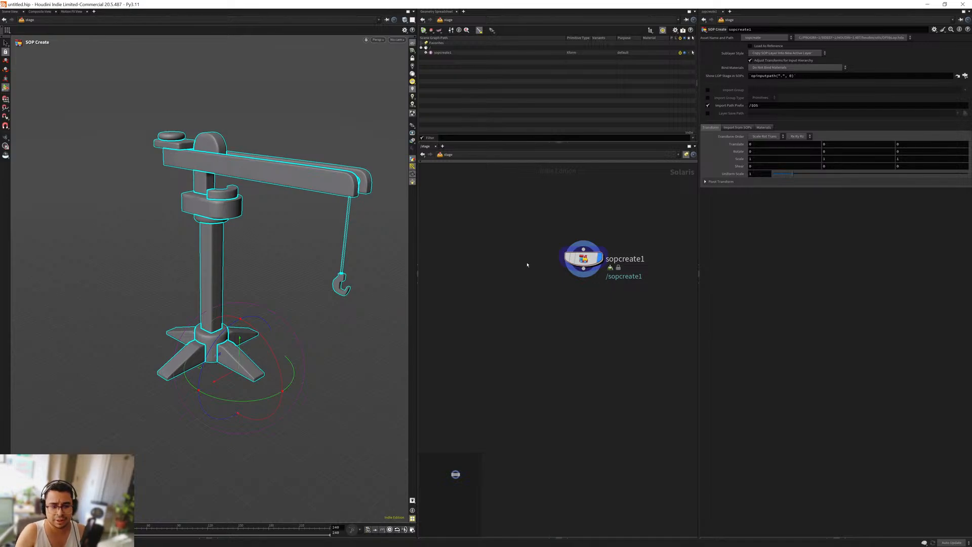
Step: Open the Back_wheel_2 geometry inside the Dump_Truck subnetwork and select its File node's full Geometry File path
key(Return)
drag(485, 344, 578, 387)
key(n)
middle_drag(552, 361, 518, 310)
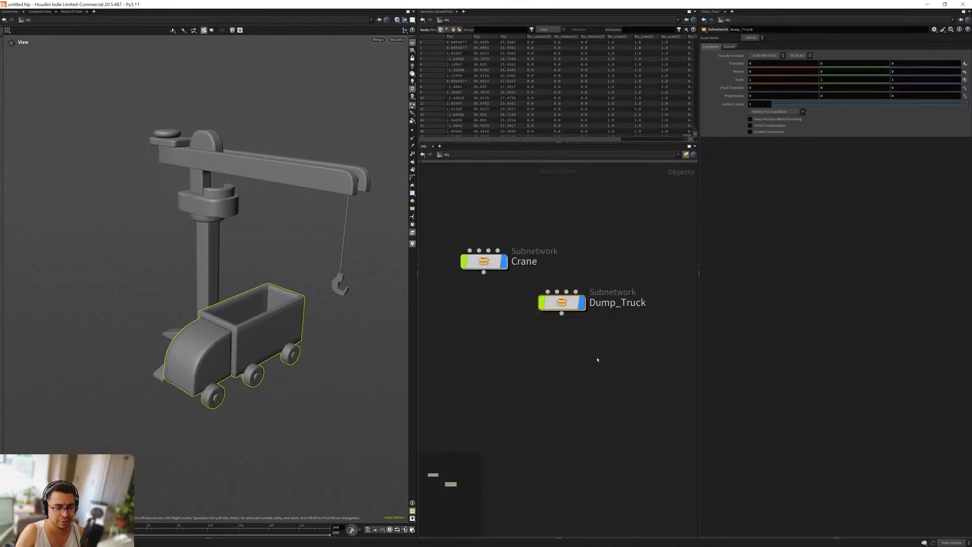
key(i)
middle_drag(547, 345, 503, 260)
drag(568, 350, 537, 409)
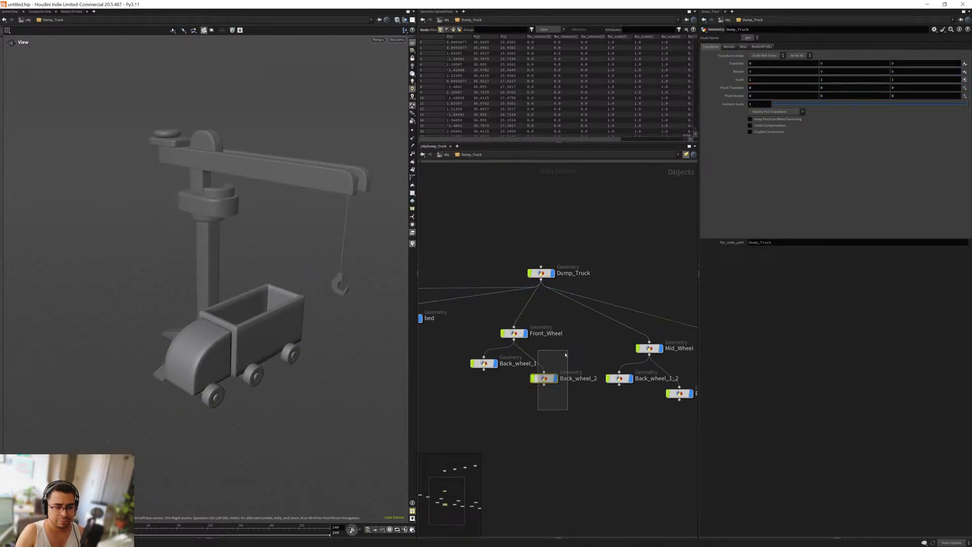
key(i)
triple_click(824, 55)
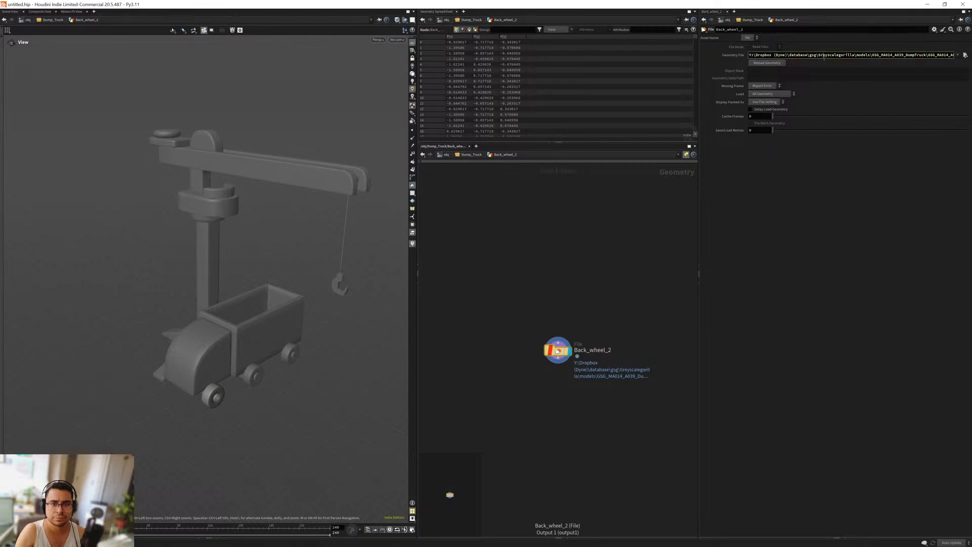
Step: Return to the Solaris stage network, duplicate the crane's SOP Create node and enter the copy's geometry network
key(n)
click(575, 288)
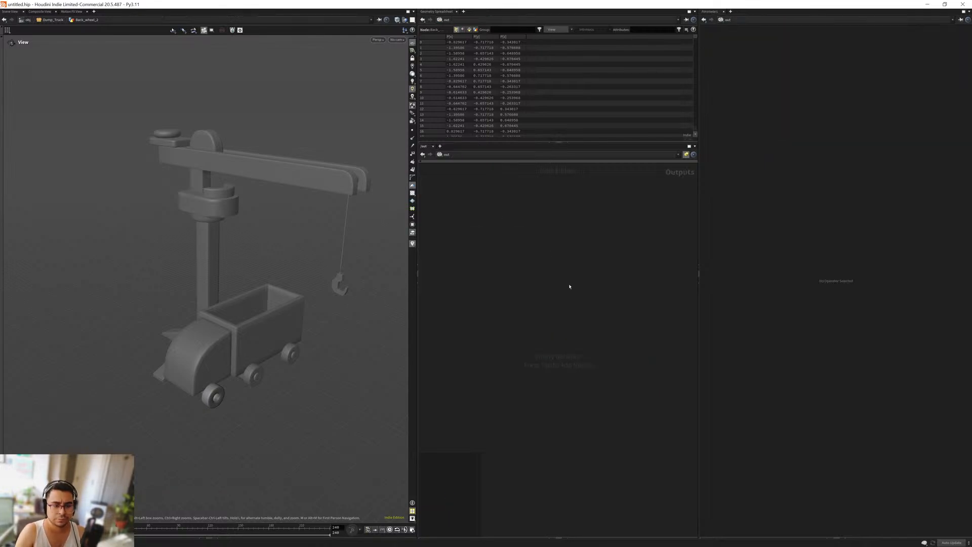
key(n)
click(576, 236)
drag(501, 217, 557, 287)
middle_drag(558, 290, 535, 294)
alt+drag(522, 265, 596, 309)
double_click(597, 309)
Step: Replace the duplicated File node's Geometry File with the copied dump truck Back_wheel_2 path
middle_drag(562, 373, 628, 314)
scroll(569, 344, up, 3)
click(841, 54)
key(ctrl+v)
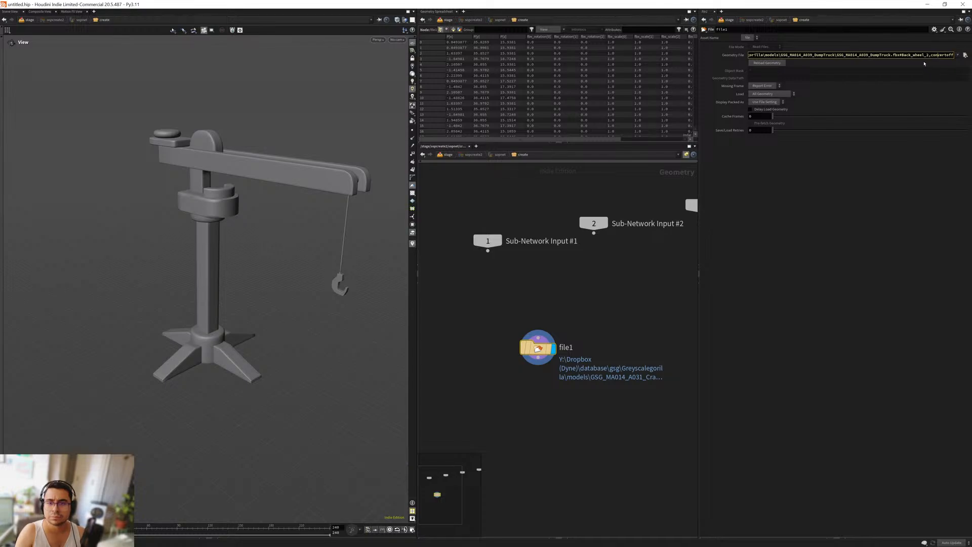
Step: Strip the wheel part and convertoff suffix from the path, ending it at GSG_MA014_A039_DumpTruck.fbx to load the whole truck
drag(940, 54, 971, 56)
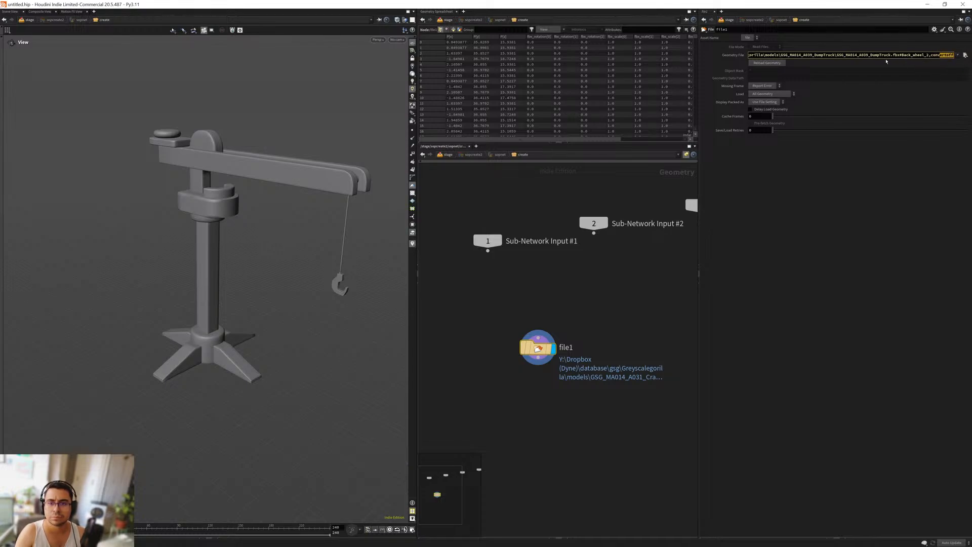
shift+click(912, 55)
key(BackSpace)
key(BackSpace)
key(BackSpace)
key(BackSpace)
key(BackSpace)
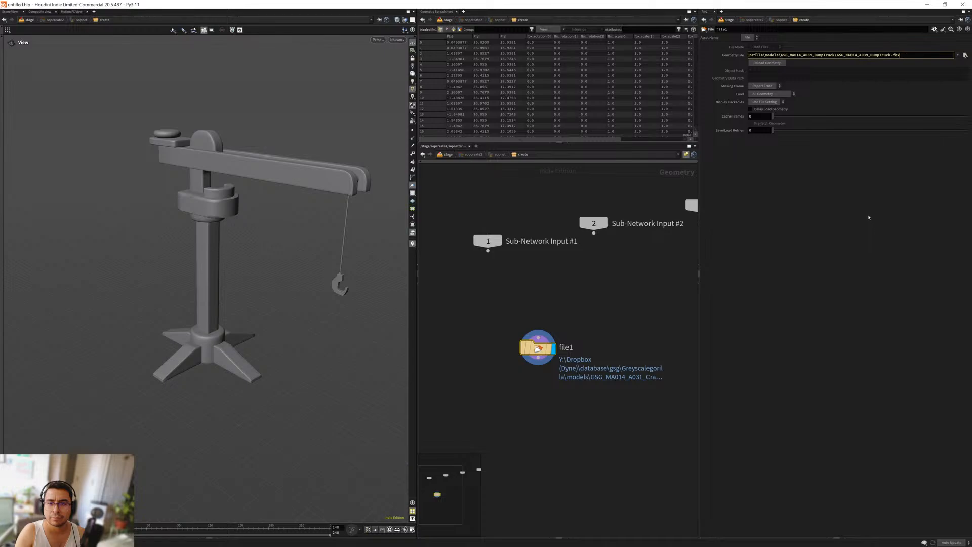
key(Return)
drag(263, 286, 219, 293)
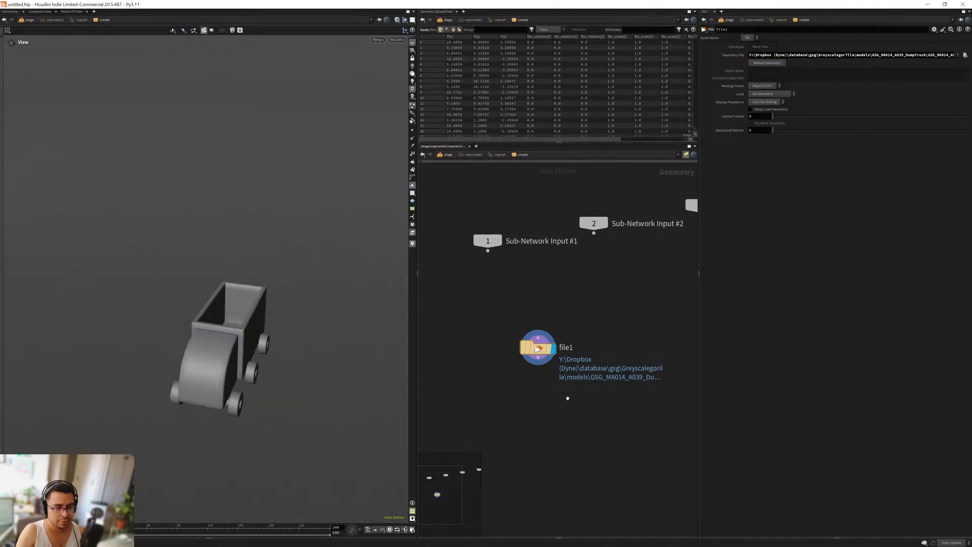
Step: Return to the stage network and rename the duplicated SOP Create node truck
key(u)
scroll(626, 341, up, 1)
middle_drag(627, 341, 580, 339)
click(608, 303)
double_click(616, 299)
text(truck)
key(Return)
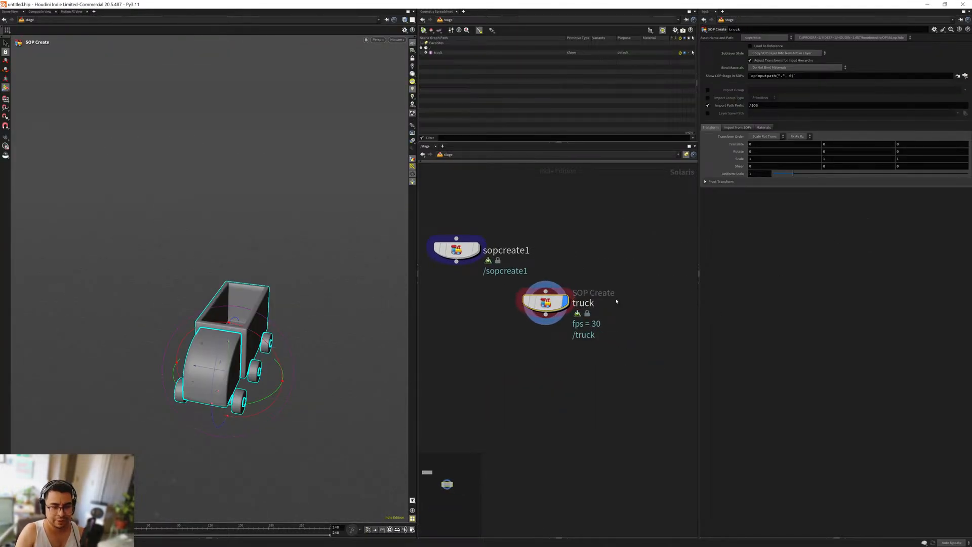
Step: Rename the original SOP Create node crane
double_click(523, 250)
double_click(523, 250)
text(crane)
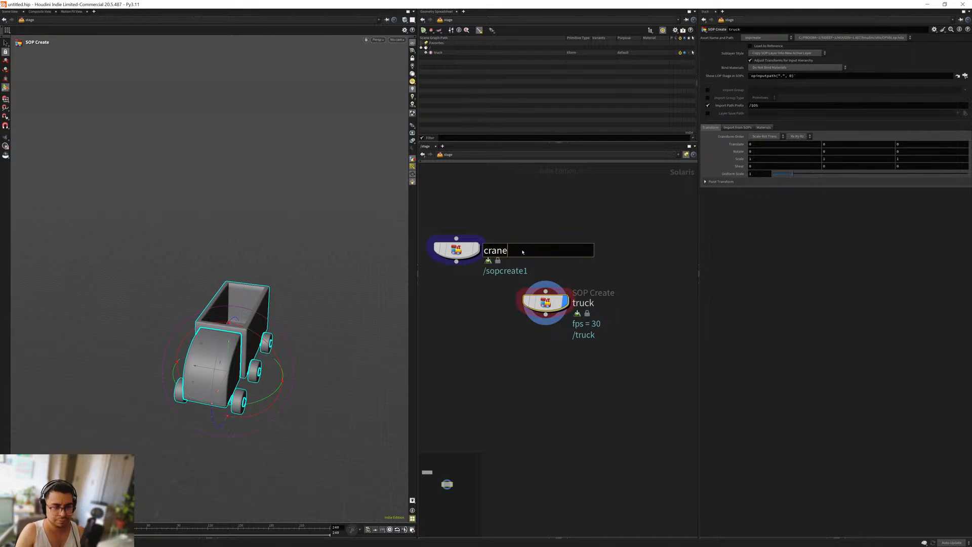
key(Return)
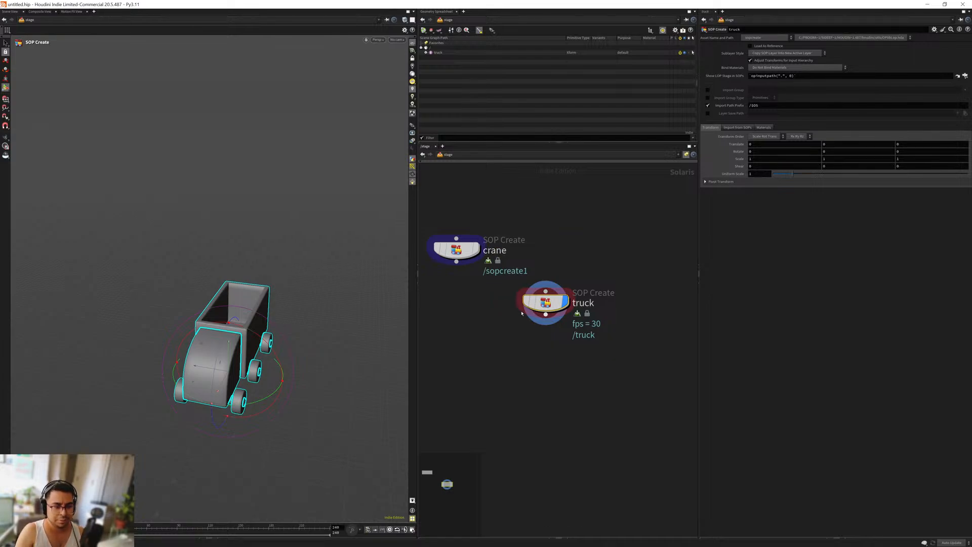
Step: Connect the crane node's output to the truck node's input and place truck directly beneath crane
drag(476, 272, 546, 292)
drag(548, 303, 464, 329)
middle_drag(479, 344, 552, 326)
mouse_move(248, 323)
alt+mouse_down()
mouse_move(263, 307)
mouse_move(257, 319)
alt+mouse_up()
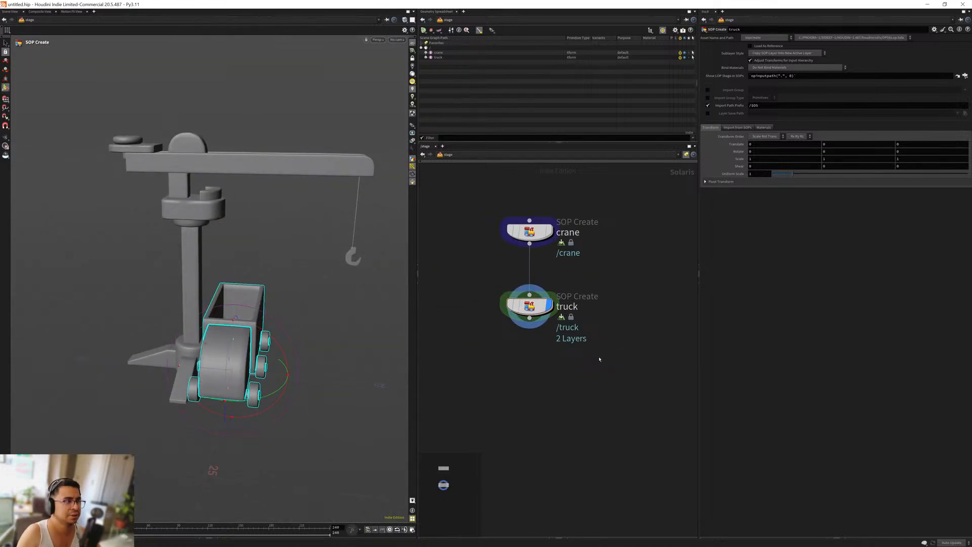
Step: Show the OD project selector beneath the viewport and start Save New for the scene
click(209, 538)
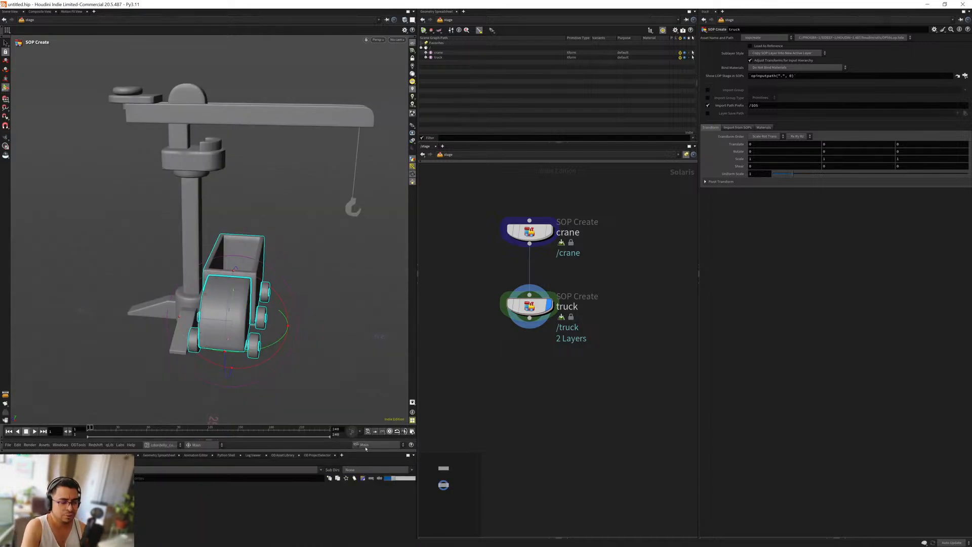
click(317, 455)
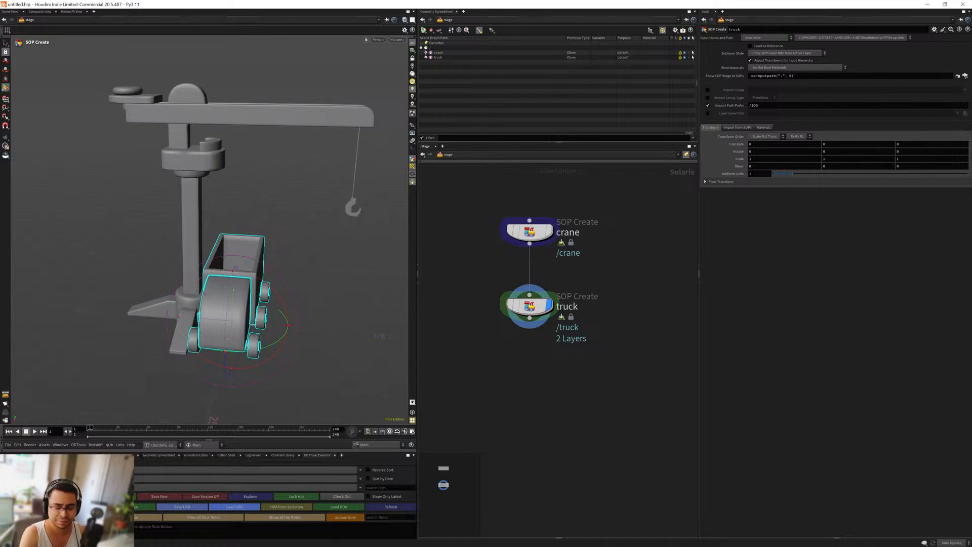
click(119, 469)
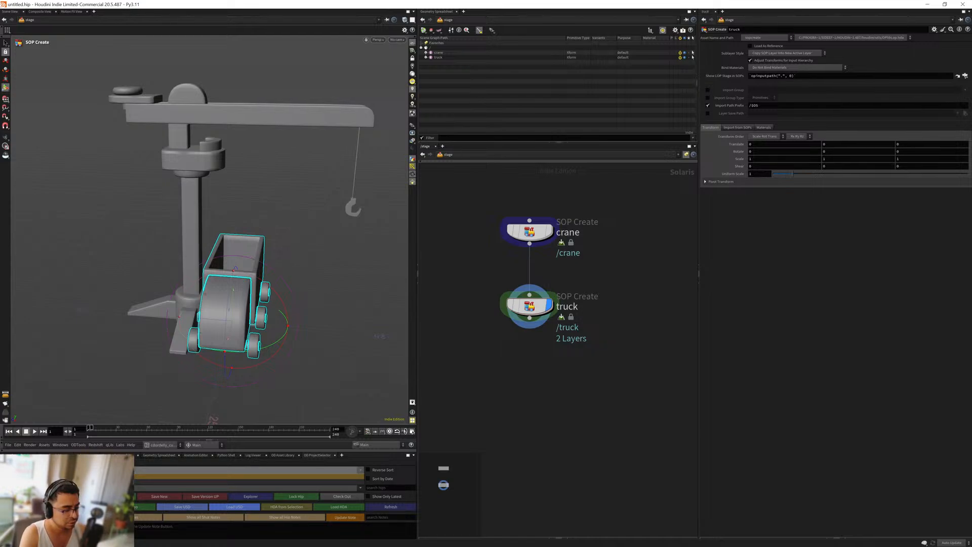
click(41, 462)
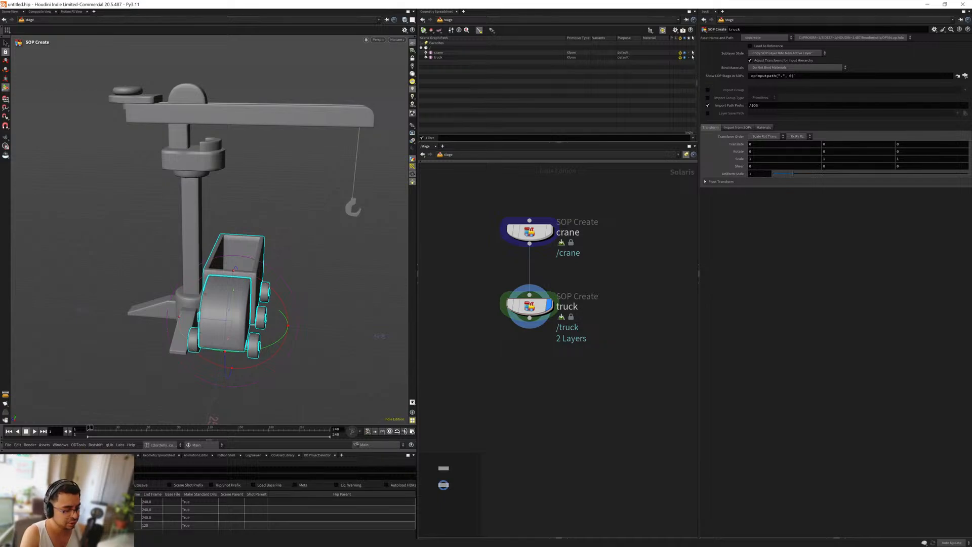
click(15, 462)
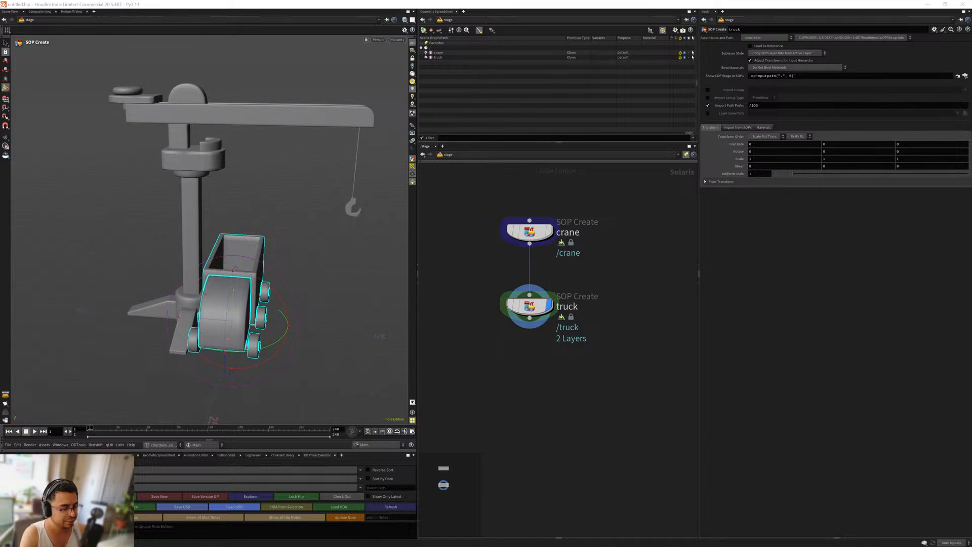
click(159, 496)
Step: Switch to File Explorer and find the march_01_spiral folder in content_cd\Mardini_2024 to check its naming
key(alt+Tab)
key(alt+Tab)
key(alt+Tab)
key(alt+Tab)
key(alt+Tab)
key(alt+Tab)
key(alt+Tab)
key(alt+Tab)
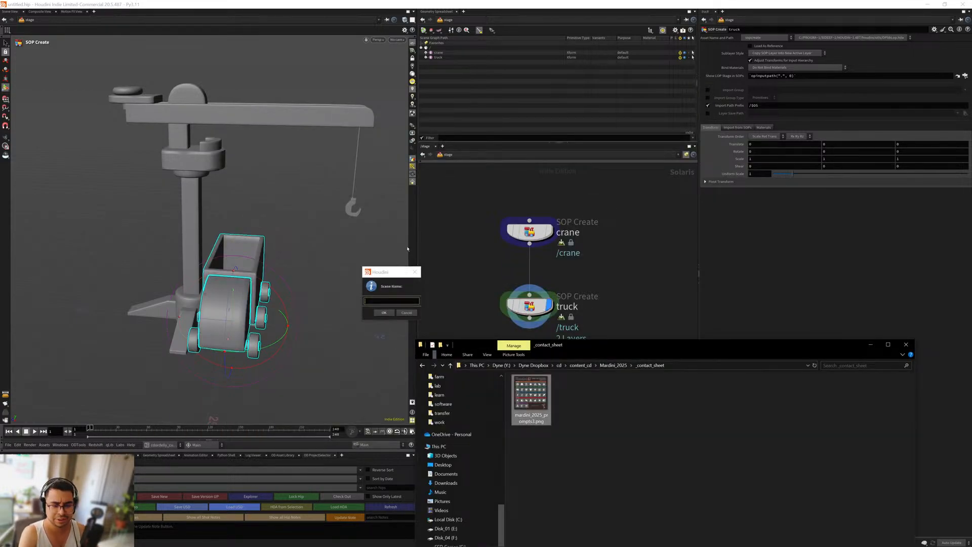
click(580, 365)
double_click(570, 462)
key(Down)
key(Down)
key(Down)
key(Down)
key(Down)
key(Down)
key(Down)
key(Down)
key(Down)
key(Down)
key(Down)
key(Down)
key(Down)
key(Up)
key(Up)
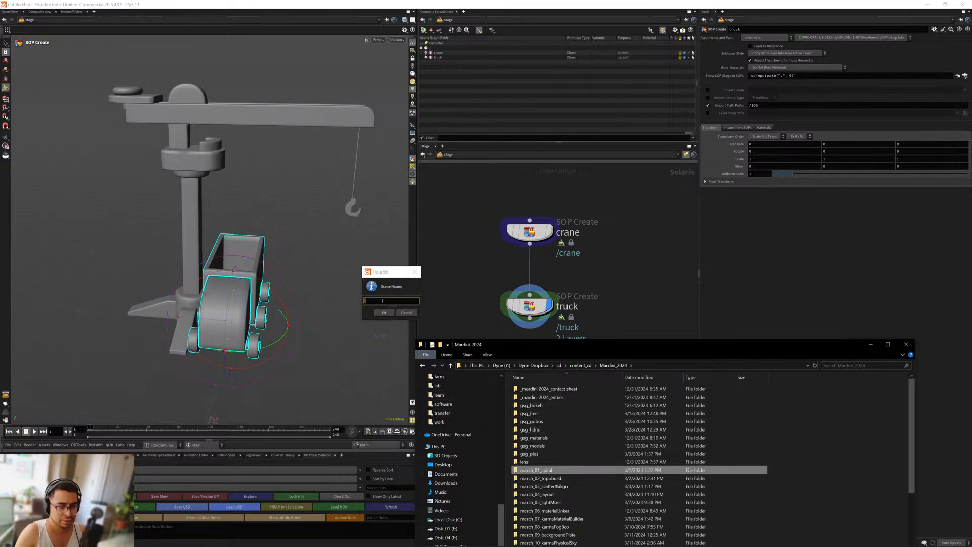
Step: Set the scene name to march_01_toy and enter 010 as the shot name
click(383, 302)
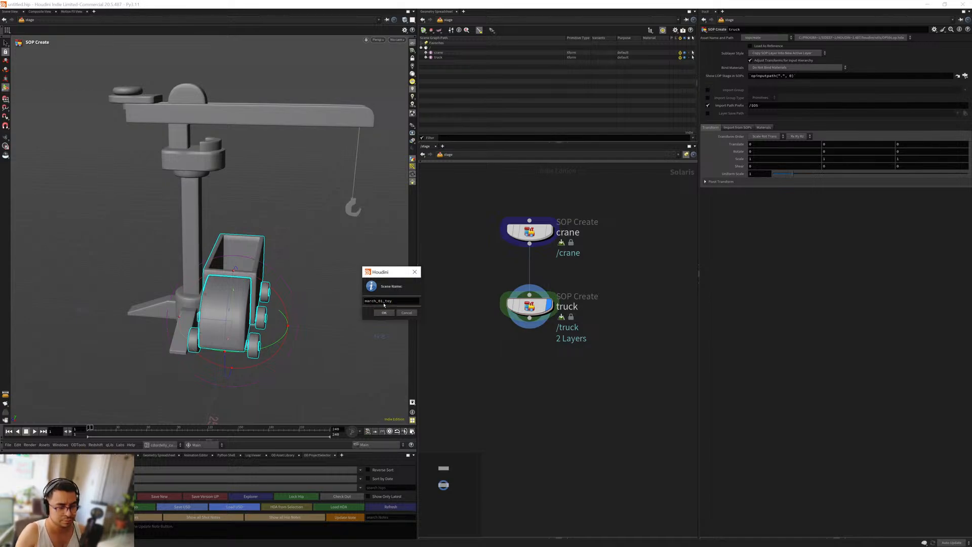
key(Return)
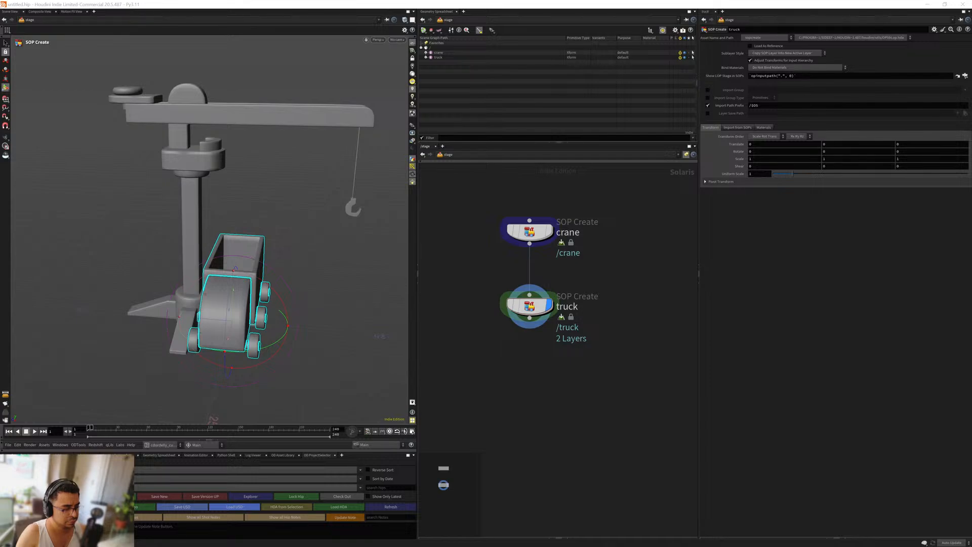
text(010)
Step: Check the shot folder naming inside march_01_spiral and confirm 010 as the new scene's shot name
key(alt+Tab)
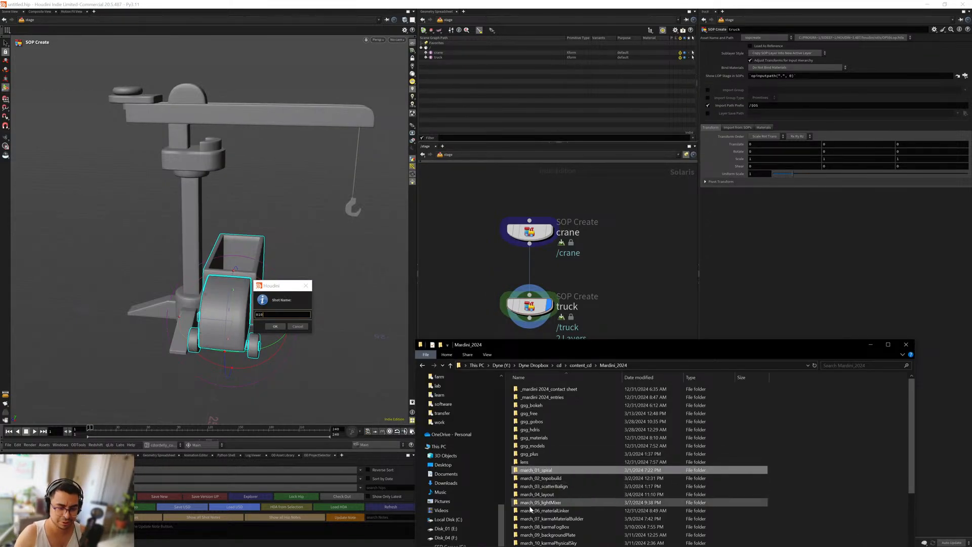
double_click(536, 470)
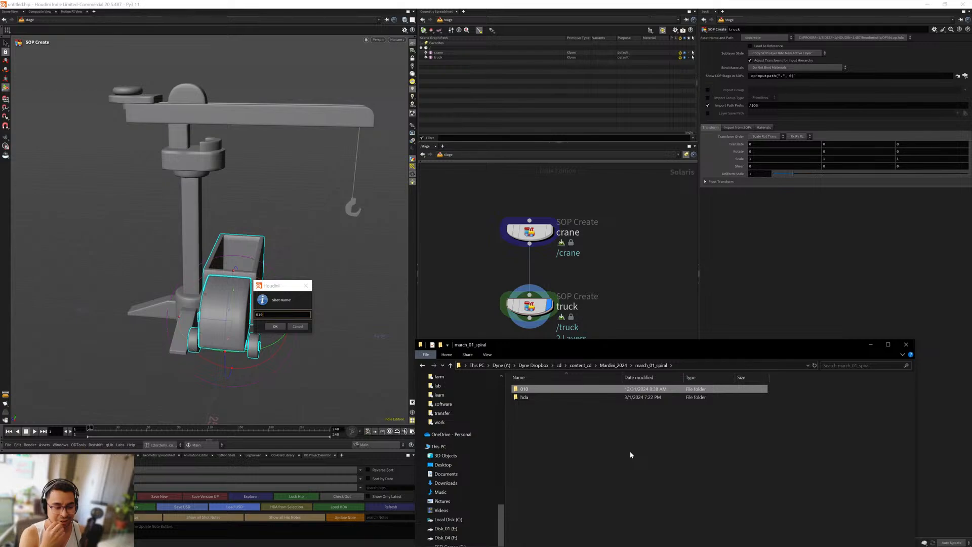
click(281, 315)
drag(276, 314, 231, 315)
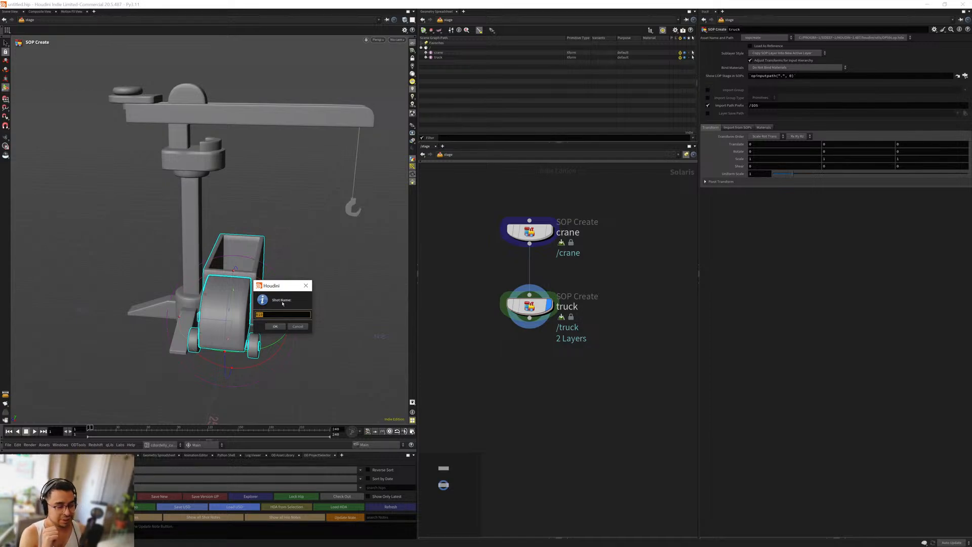
click(274, 327)
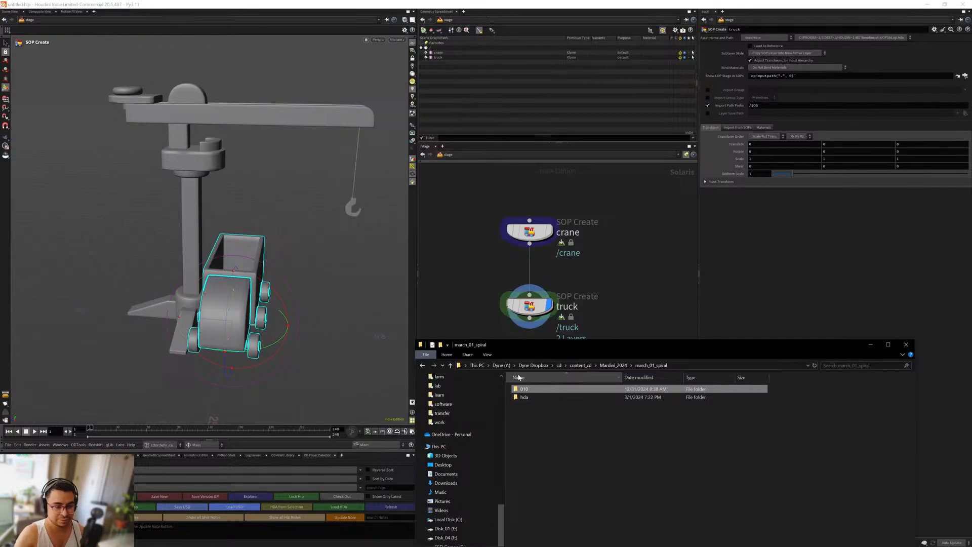
Step: Examine the 010 folder of march_01_spiral and the new content_cd\Mardini_2025\march_01_toy\010 folder in File Explorer
double_click(524, 389)
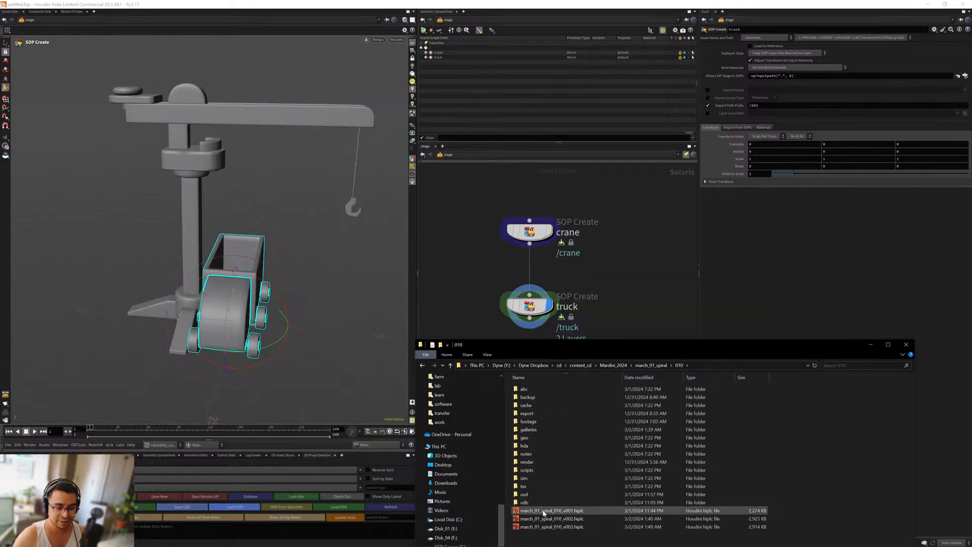
click(579, 365)
key(Down)
key(Return)
key(Down)
key(Down)
key(Return)
key(Down)
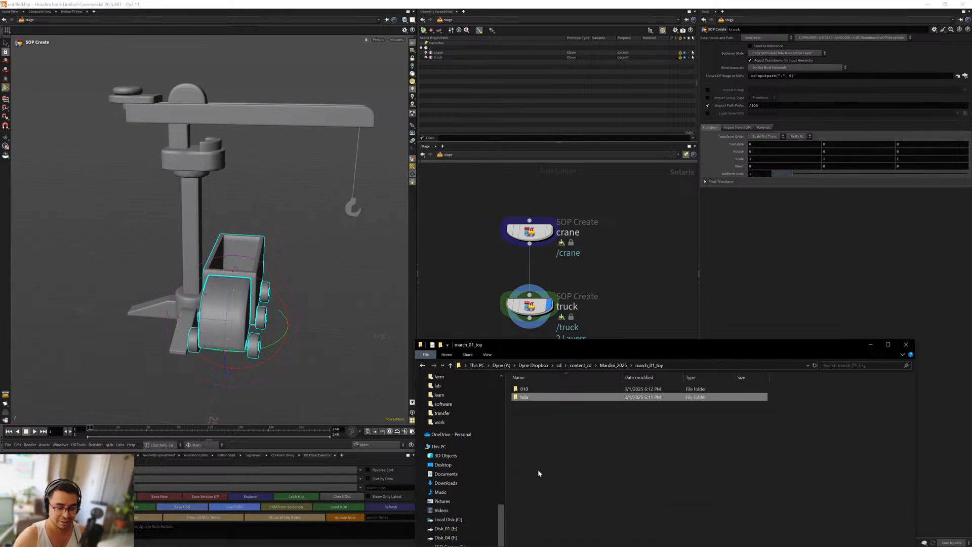
key(Up)
key(Return)
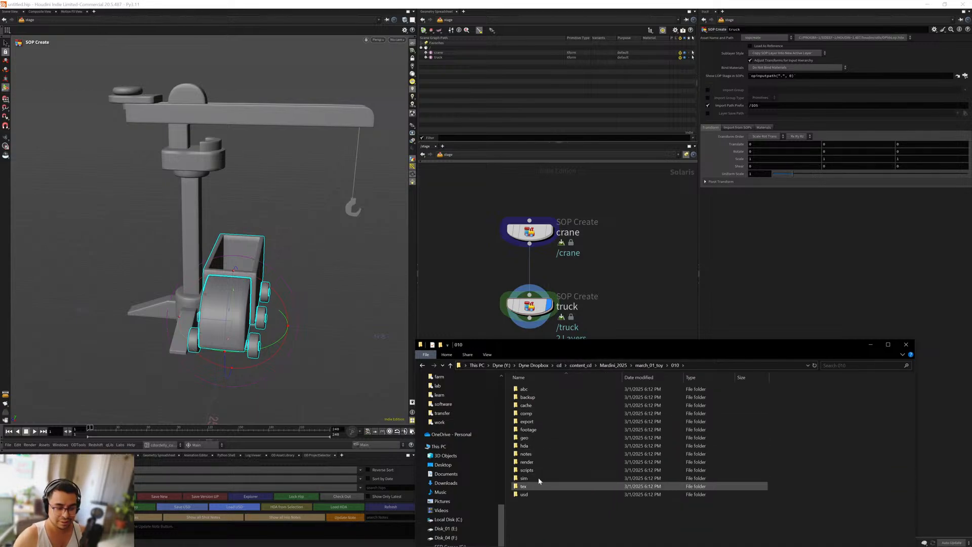
Step: Open the 010 folder of Mardini_2024\march_01_spiral in File Explorer and check how its scene files are named
click(464, 310)
key(alt+Tab)
click(581, 365)
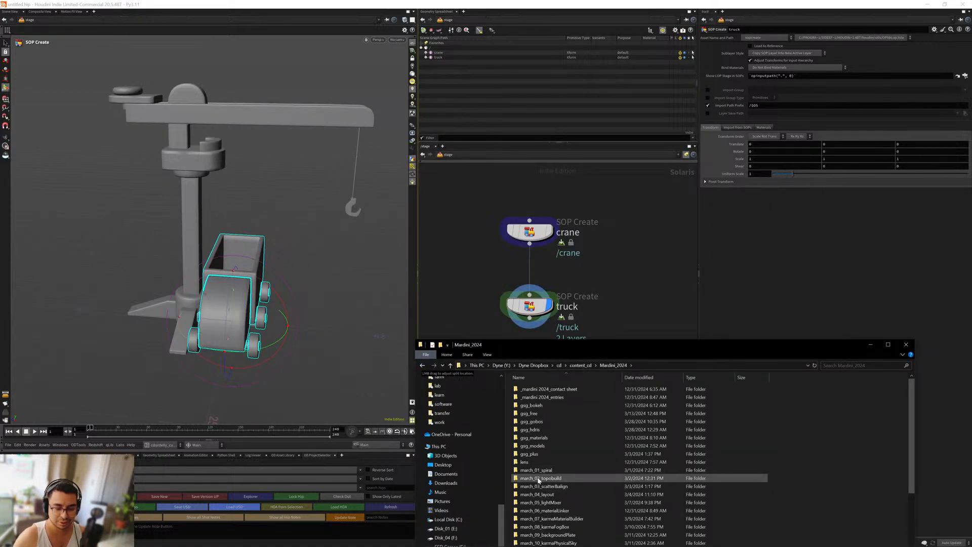
key(Return)
key(Down)
key(Return)
key(Down)
key(Up)
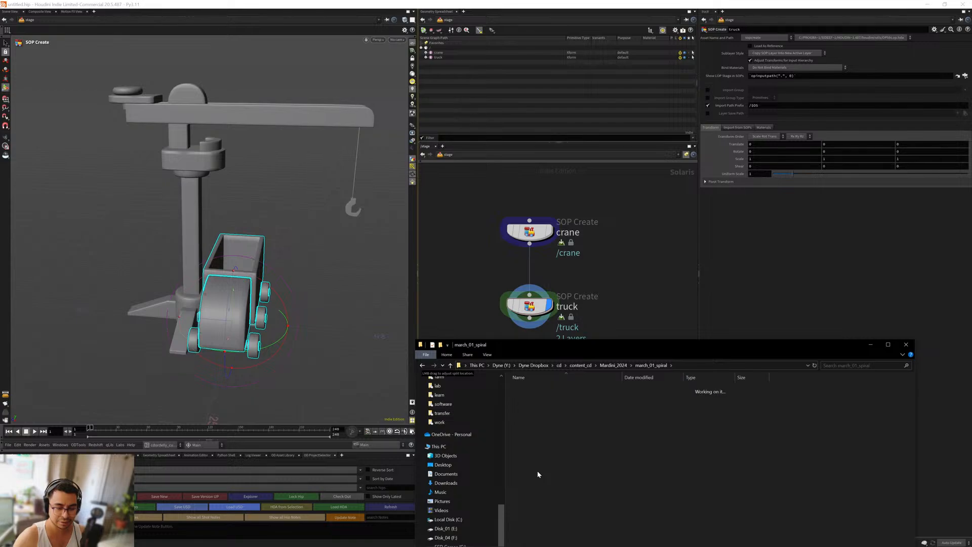
key(Return)
click(535, 512)
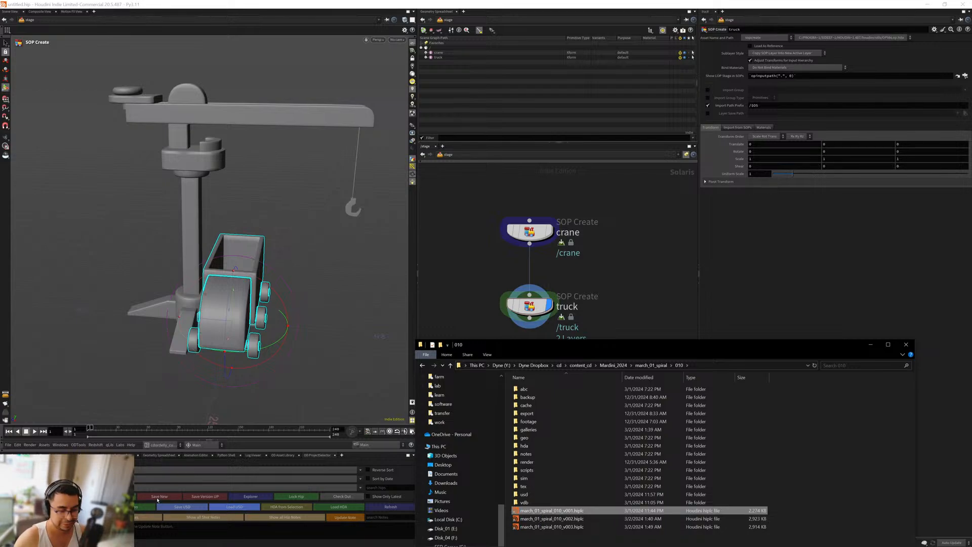
Step: Save the scene as a new hip file named march_01_toy_010, following the naming pattern of the march_01_spiral files
click(159, 496)
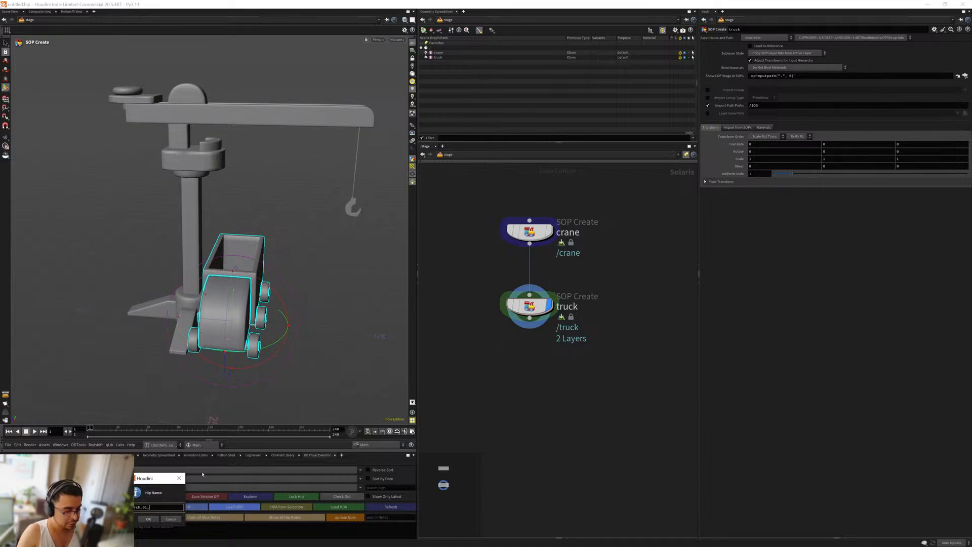
text(0101)
key(alt+Tab)
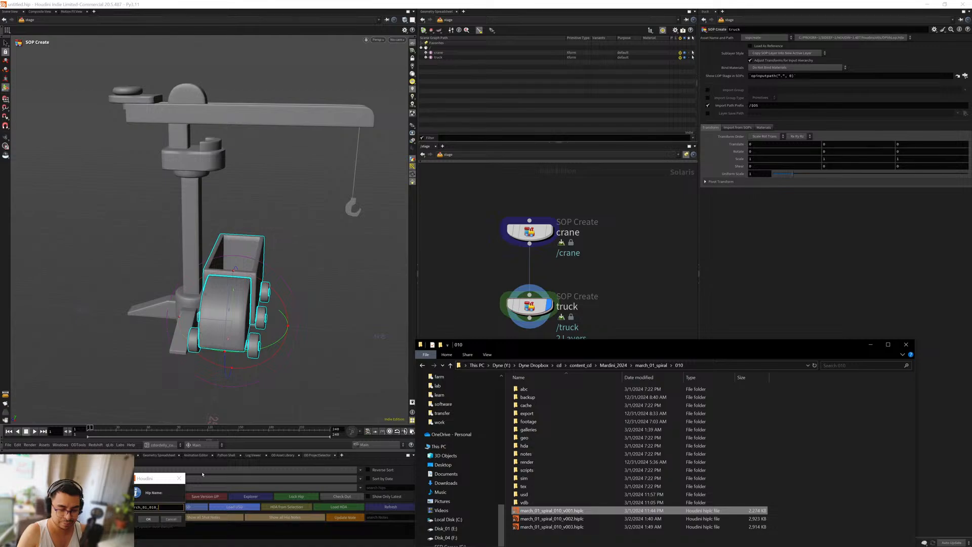
key(alt+Tab)
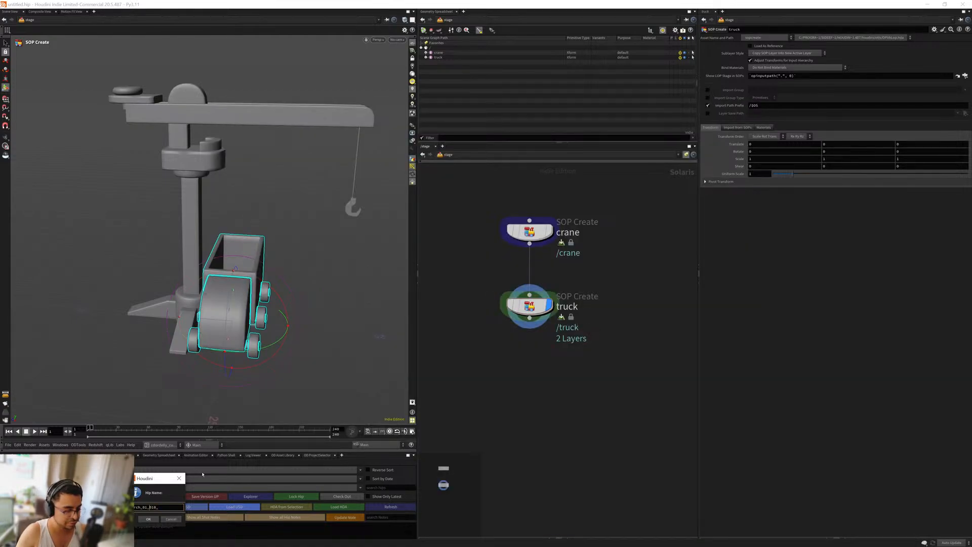
text(toy_)
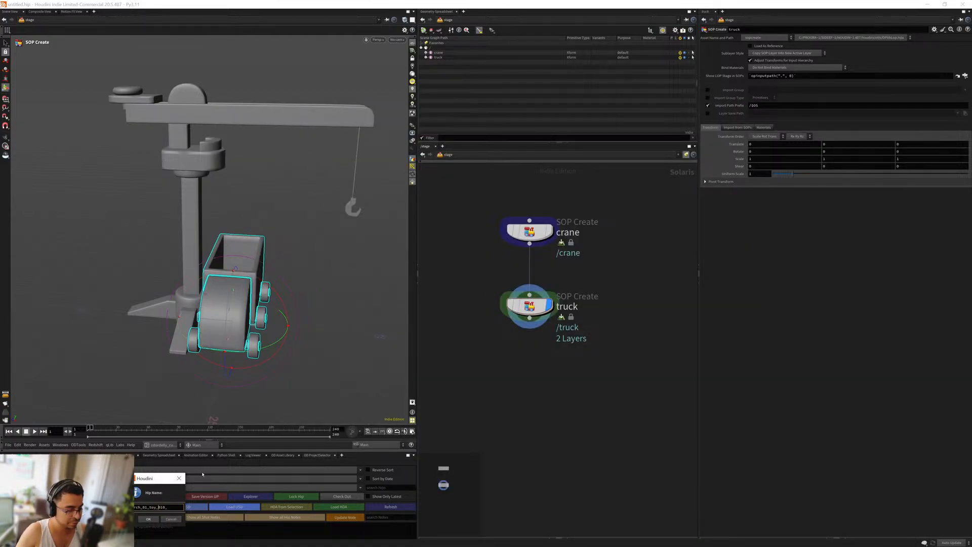
key(alt+Tab)
key(alt+Tab)
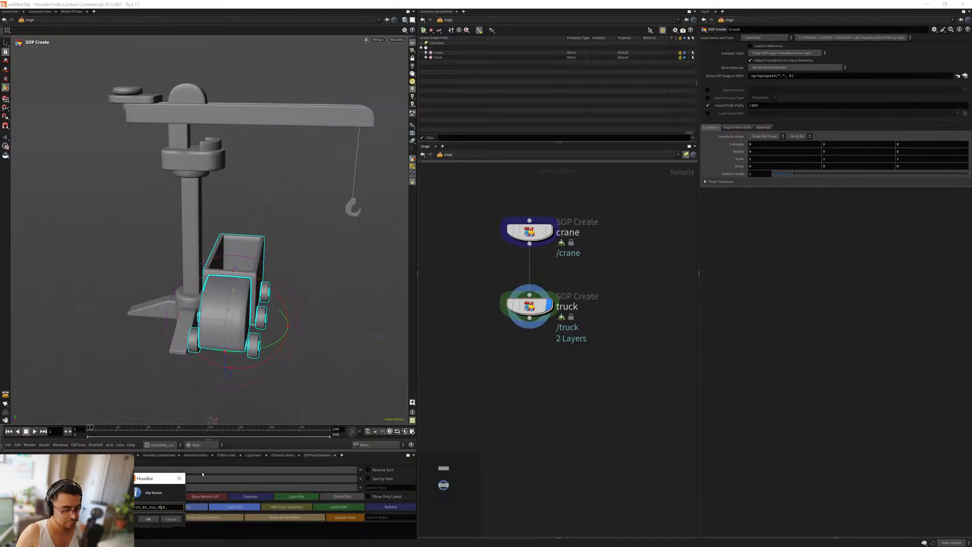
key(Return)
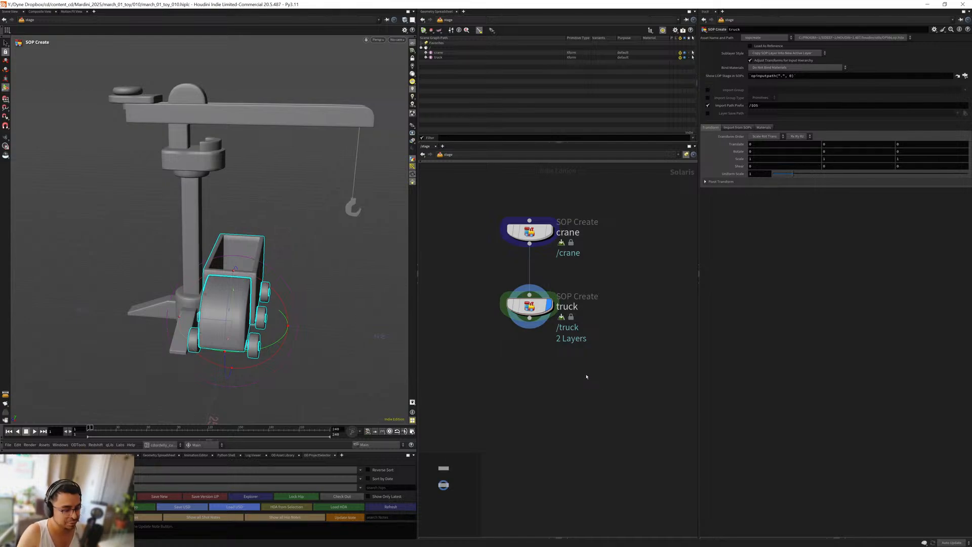
Step: Switch to File Explorer and look for the saved scene in the 010 folder of content_cd\Mardini_2025\march_01_toy
key(alt+Tab)
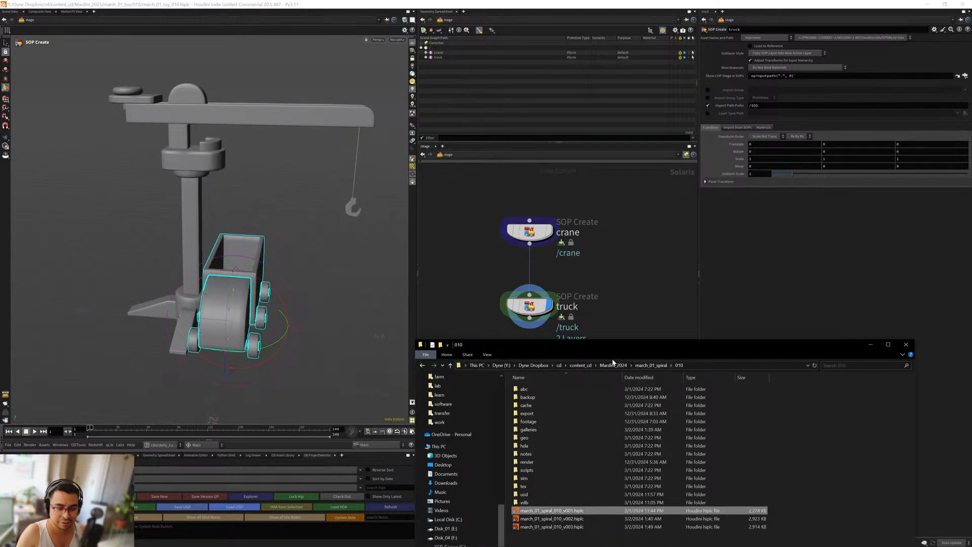
click(580, 365)
key(Down)
key(Return)
key(Down)
key(Down)
double_click(524, 389)
click(451, 307)
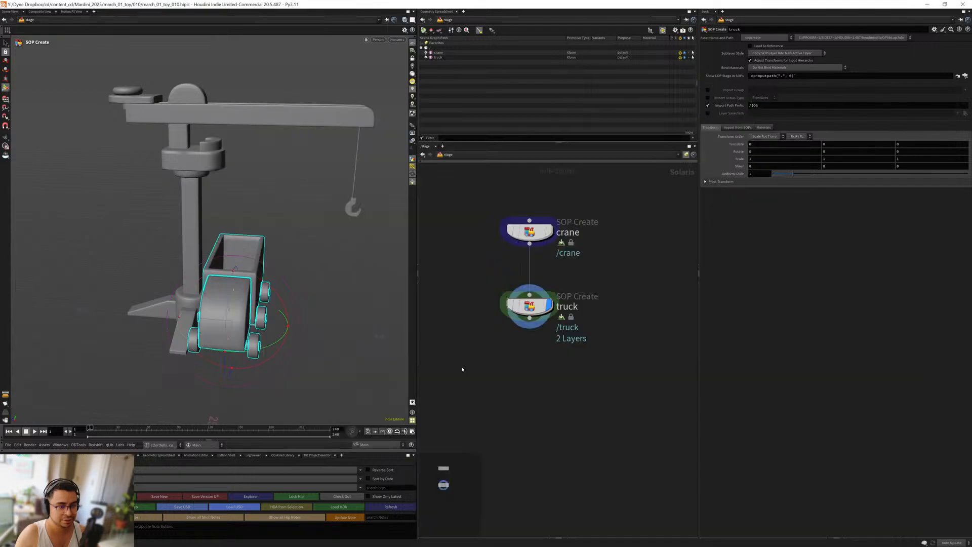
Step: Save the Houdini scene under the versioned file name march_01_toy_010_v1.hiplc in the same folder
key(ctrl+shift+s)
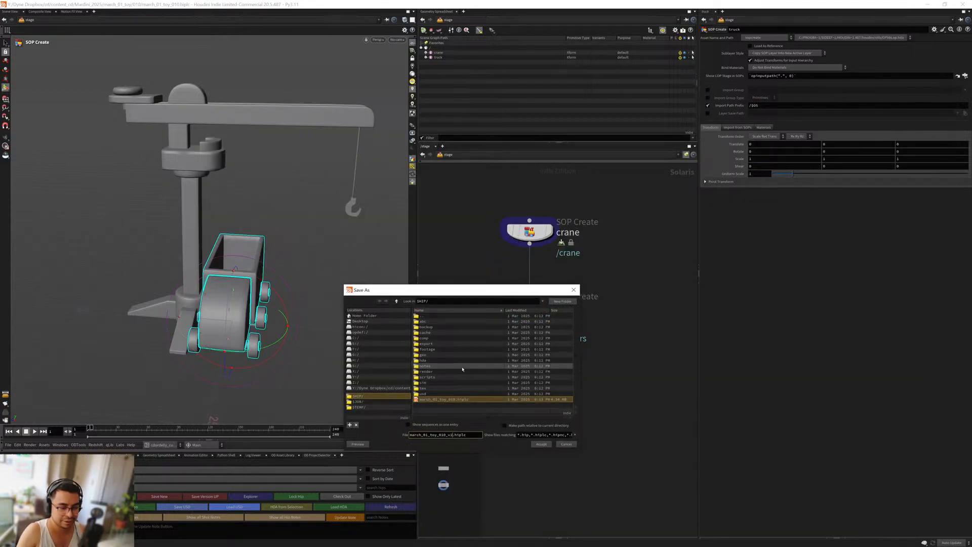
key(Return)
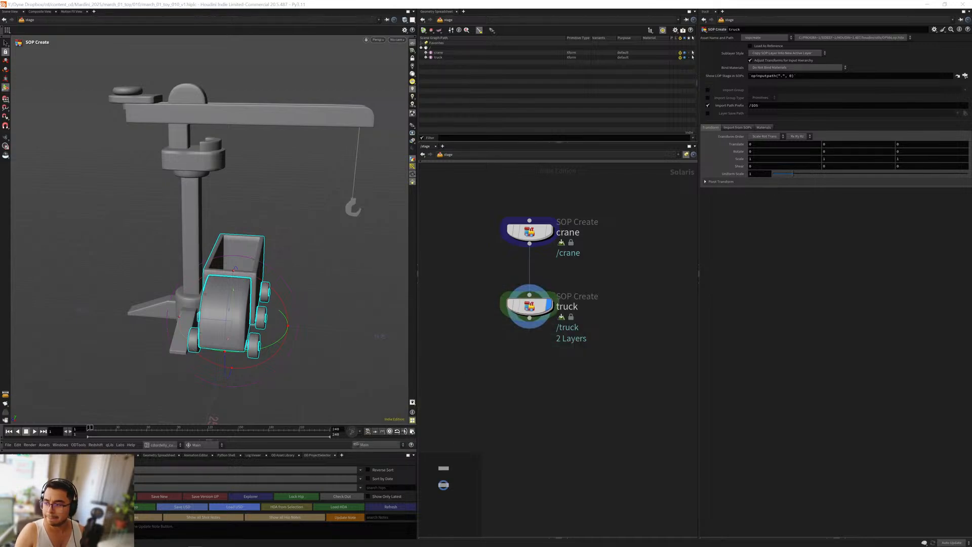
click(529, 353)
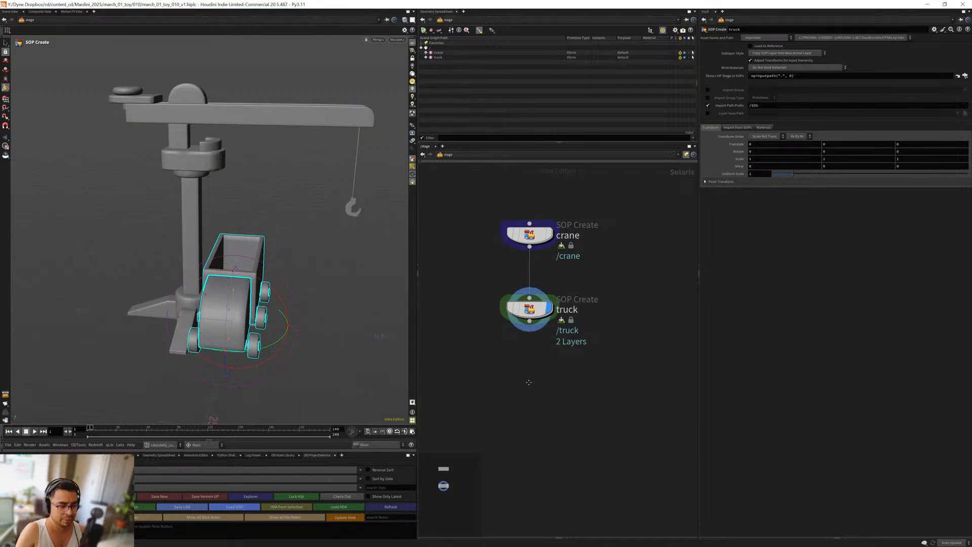
Step: Collapse the lower pane to enlarge the viewport and view the crane and truck from the truck's side
middle_drag(529, 381, 540, 361)
click(215, 442)
alt+drag(281, 332, 224, 332)
alt+drag(233, 293, 231, 307)
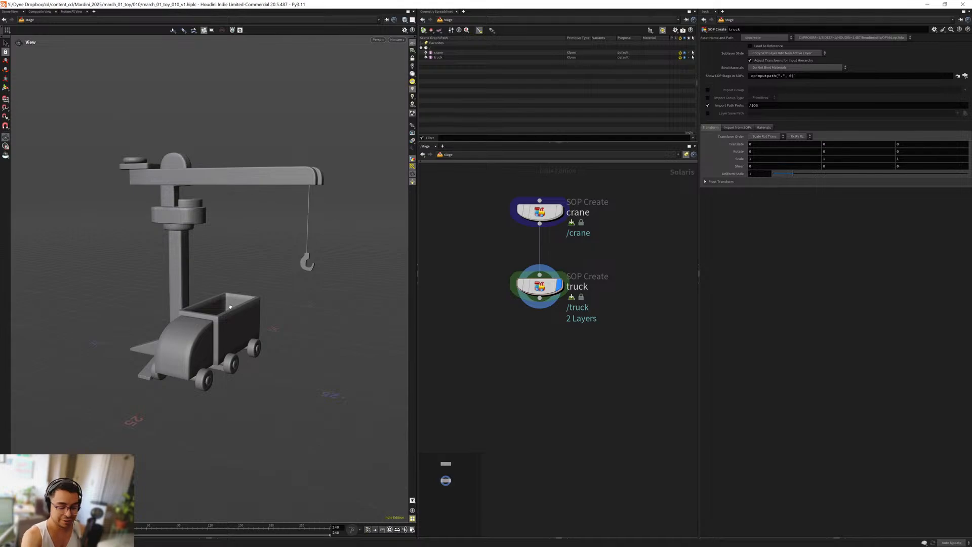
Step: Enter the crane node's internal geometry network, centre on its file node and hide the network overview map
middle_drag(464, 214, 456, 256)
double_click(521, 255)
middle_drag(494, 295, 491, 191)
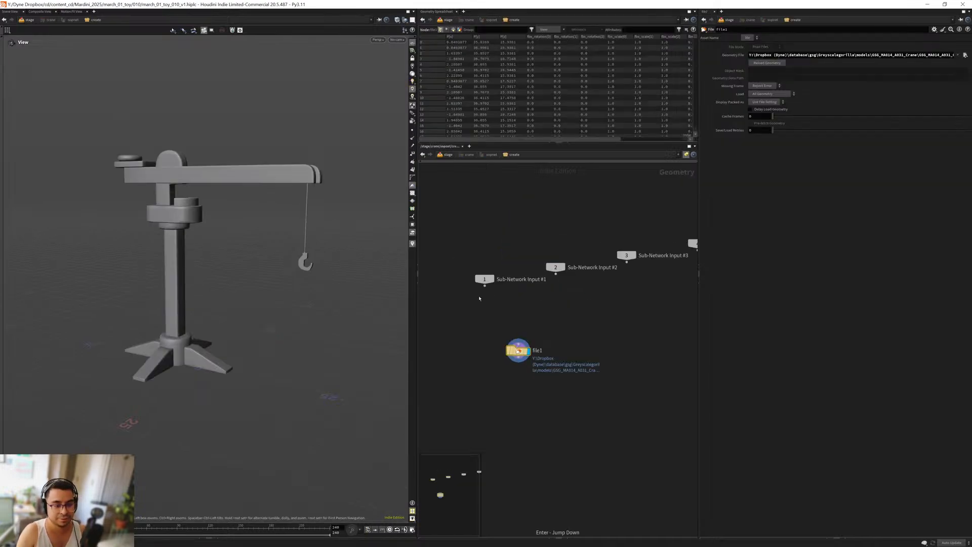
drag(508, 248, 473, 237)
middle_drag(471, 302, 515, 358)
key(o)
scroll(514, 340, up, 4)
middle_drag(524, 317, 513, 337)
mouse_move(226, 289)
mouse_down()
mouse_move(252, 332)
mouse_move(70, 266)
mouse_move(275, 294)
mouse_move(86, 381)
mouse_move(239, 311)
mouse_move(319, 321)
mouse_move(227, 363)
mouse_move(260, 299)
mouse_move(217, 334)
mouse_move(177, 329)
mouse_move(217, 300)
mouse_up()
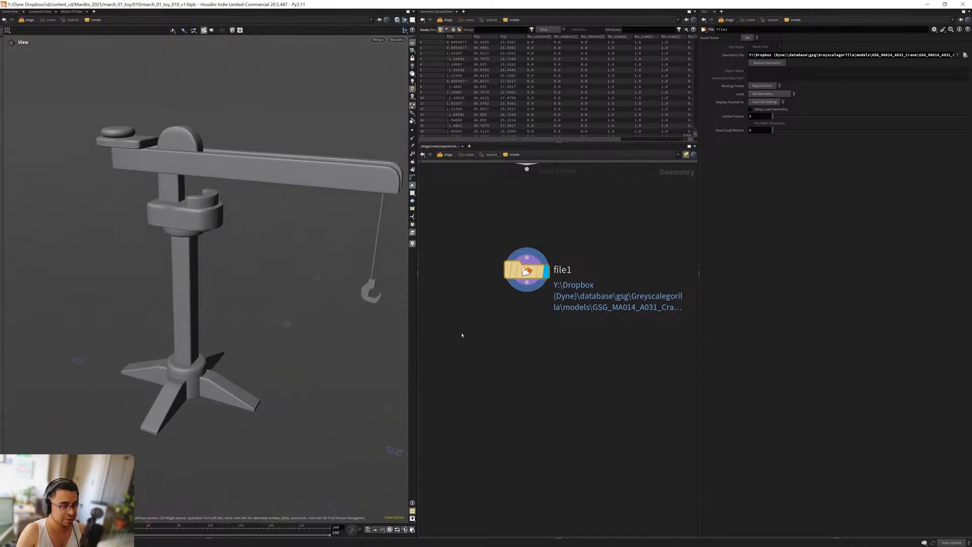
Step: Add a Transform node below the crane's file node, connect it and make it the displayed node
key(Tab)
text(tr)
key(Return)
click(513, 352)
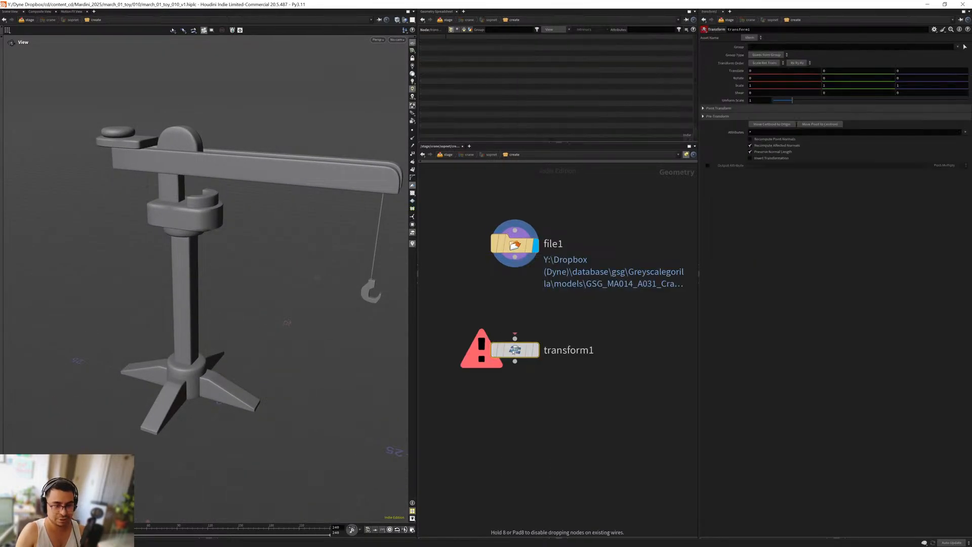
drag(515, 258, 513, 353)
key(r)
click(513, 353)
drag(513, 352, 514, 332)
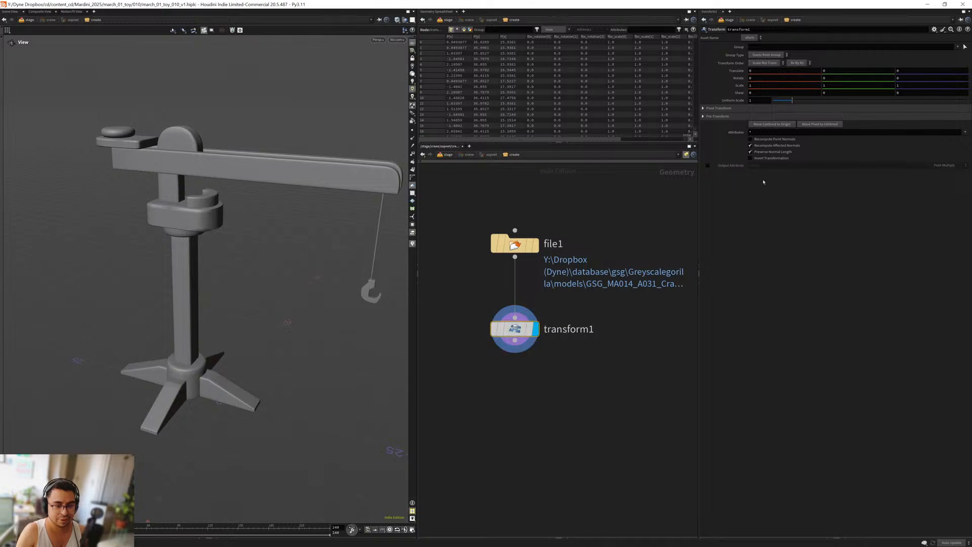
Step: Set the crane transform's uniform scale to 0.01 and frame the scaled model in the viewport
double_click(753, 101)
text(*0.01)
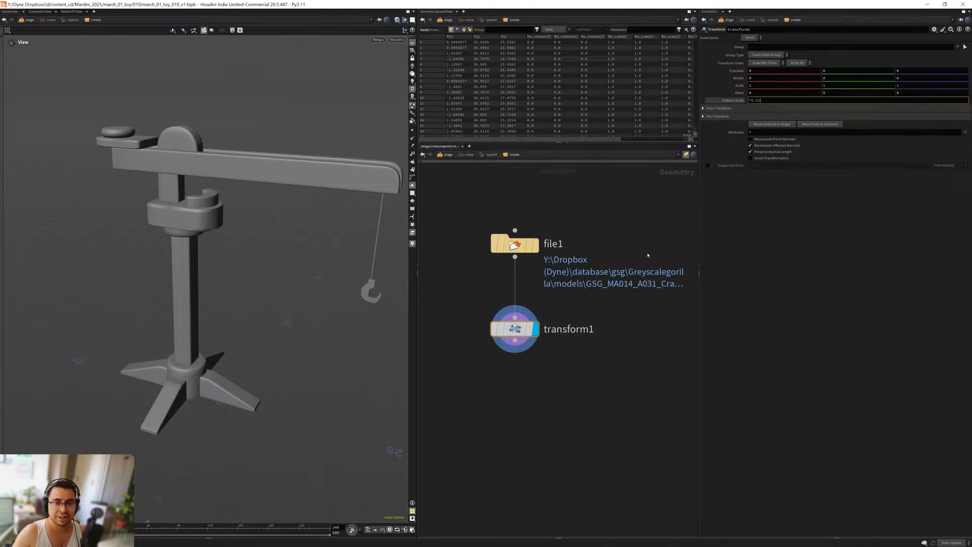
key(Return)
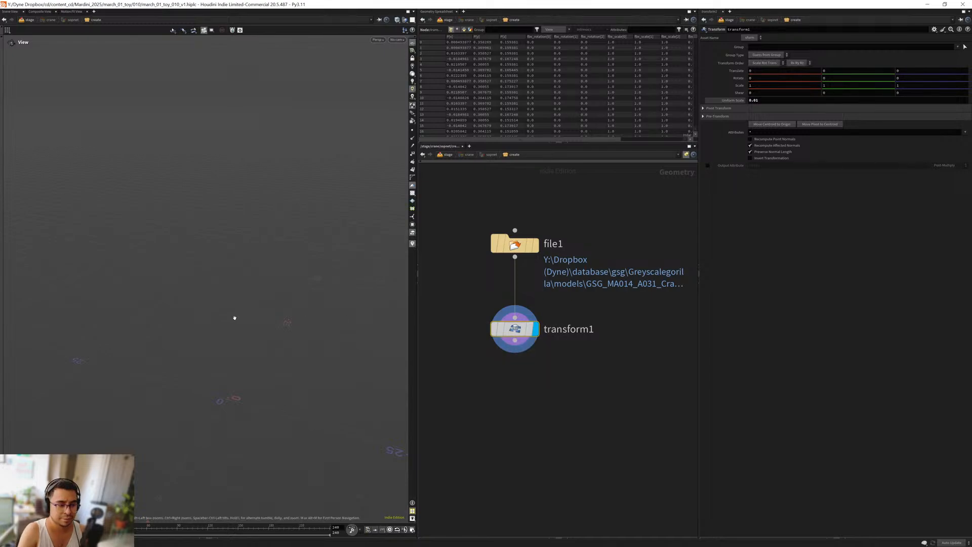
key(f)
drag(166, 318, 218, 326)
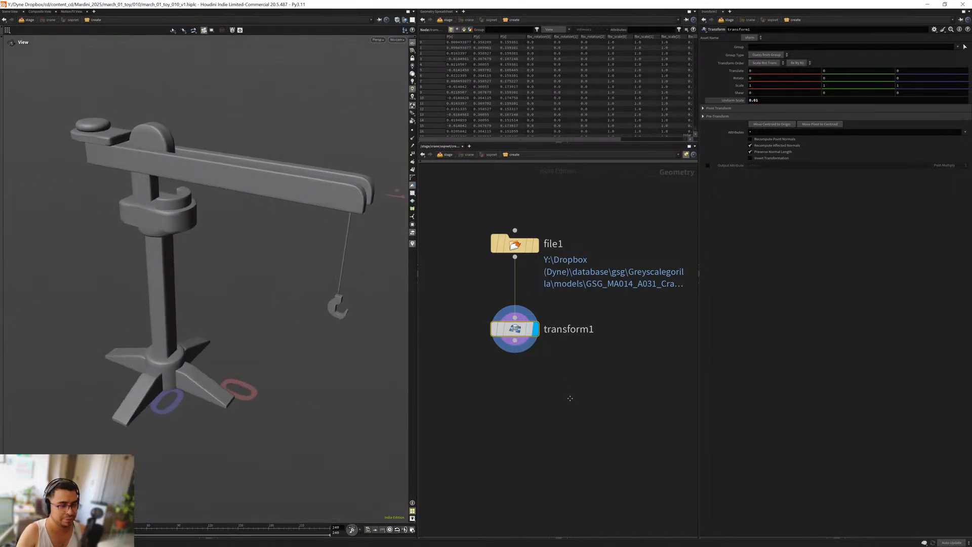
Step: Check the transform node's attribute information, and connect and display a new Attribute Delete node below it
middle_drag(534, 396, 538, 339)
click(536, 351)
middle_click(515, 274)
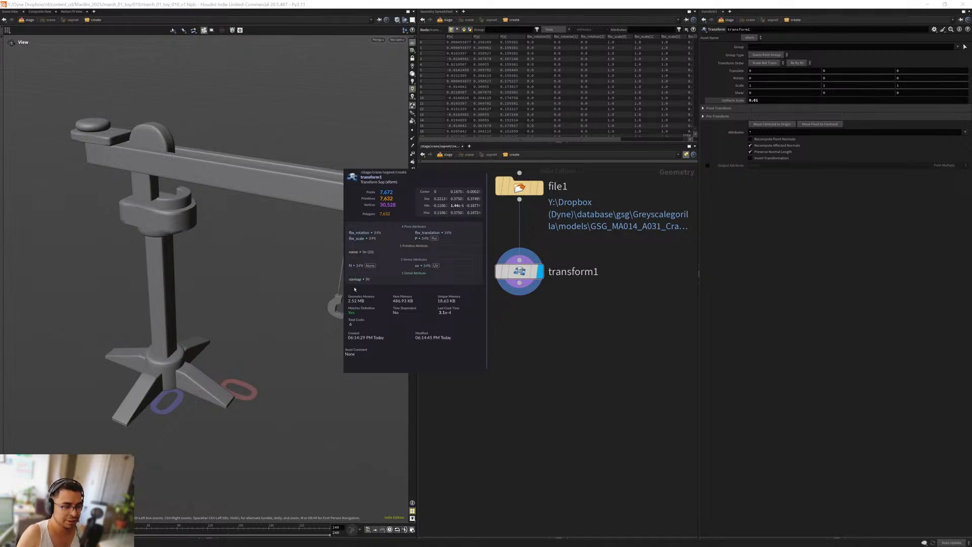
key(Tab)
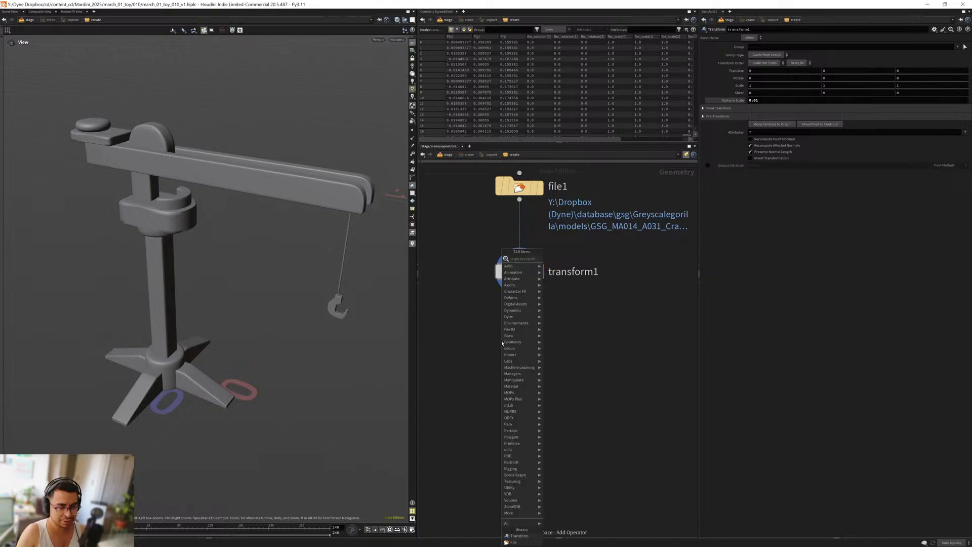
text(attdel)
key(Return)
key(Return)
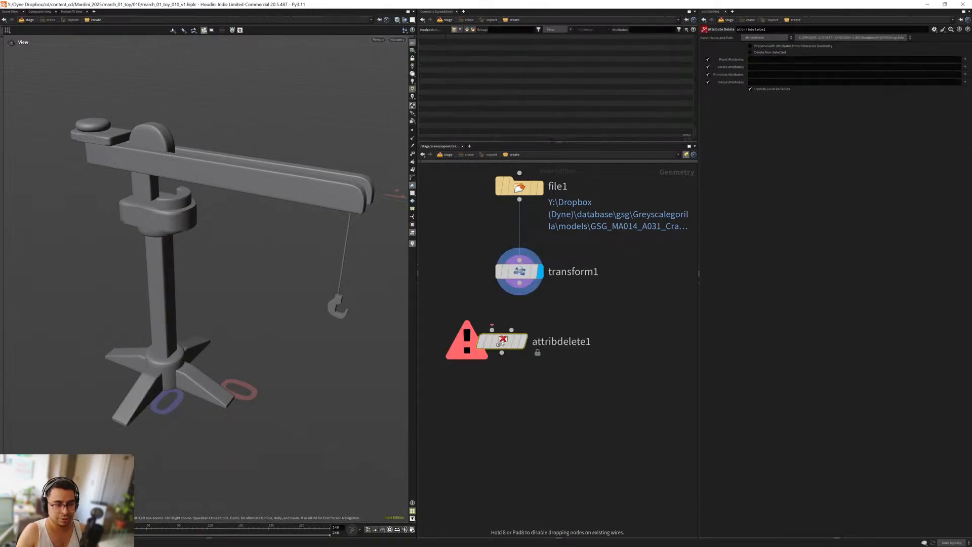
drag(520, 283, 522, 338)
click(524, 342)
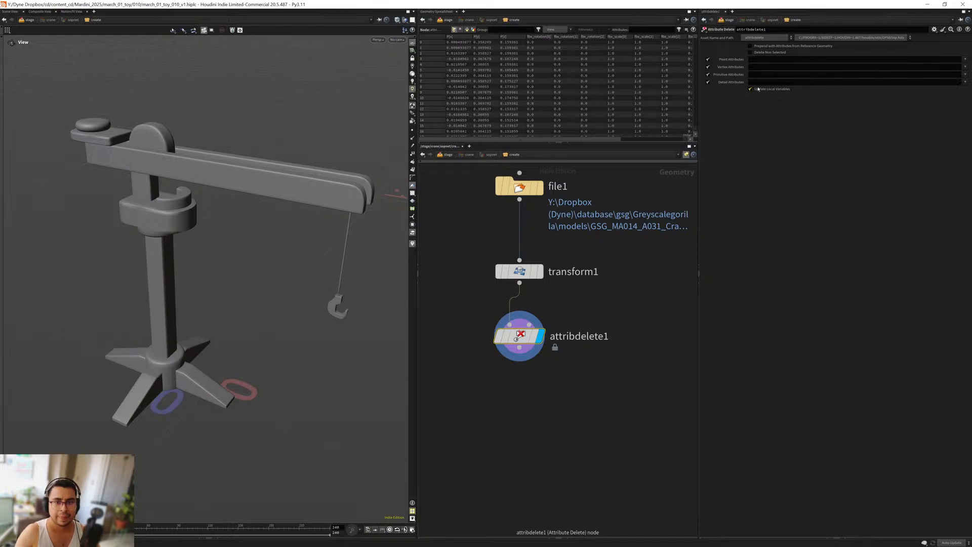
Step: Delete the point attributes matching fbx* and all detail attributes (*), and check the node's remaining attributes
click(766, 60)
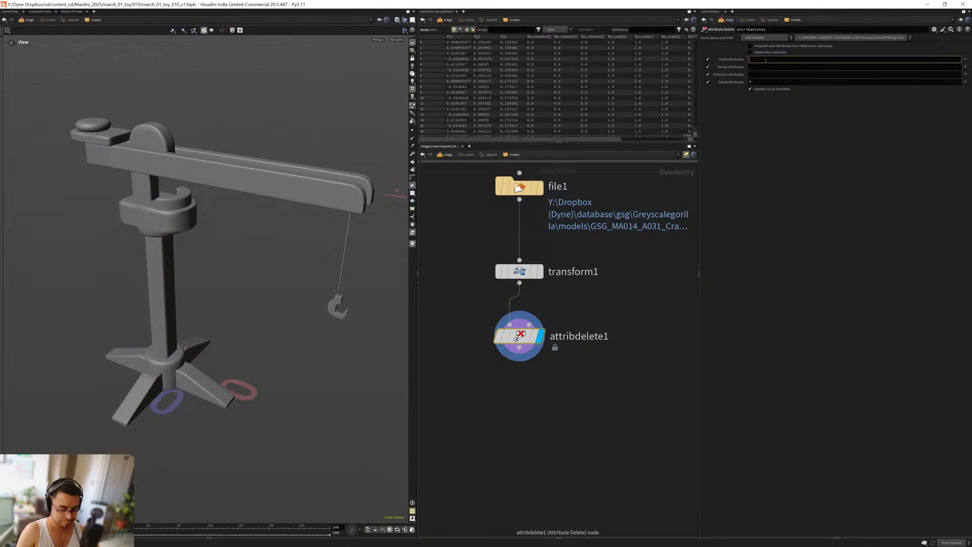
key(Return)
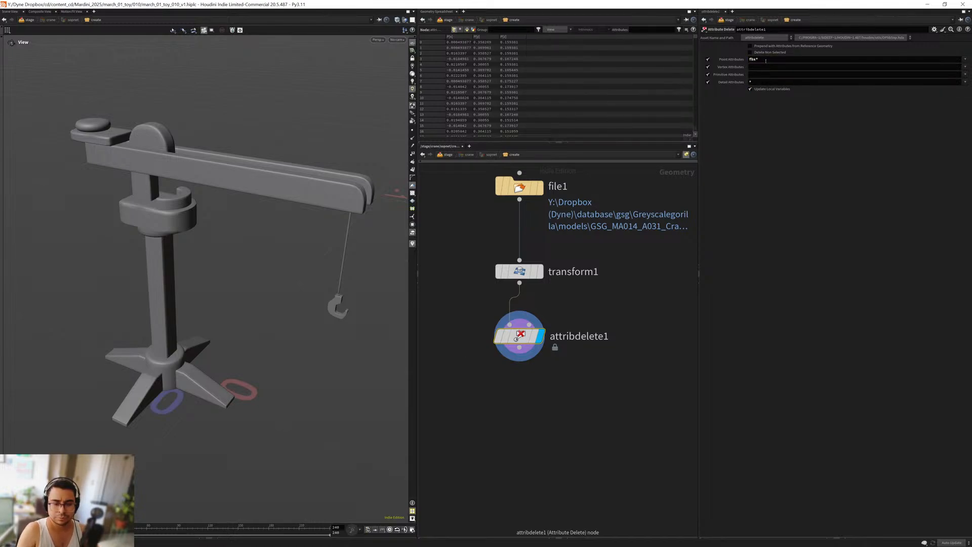
middle_click(511, 337)
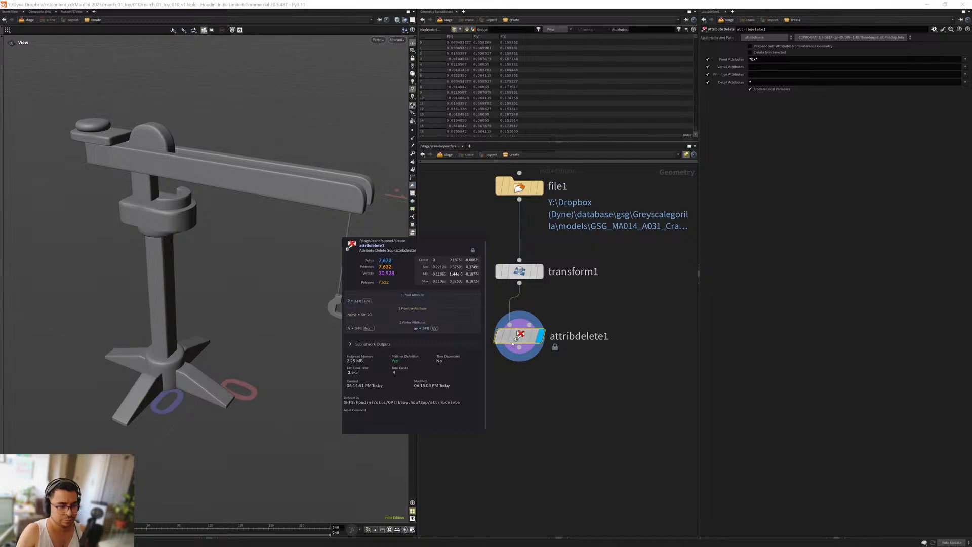
click(480, 337)
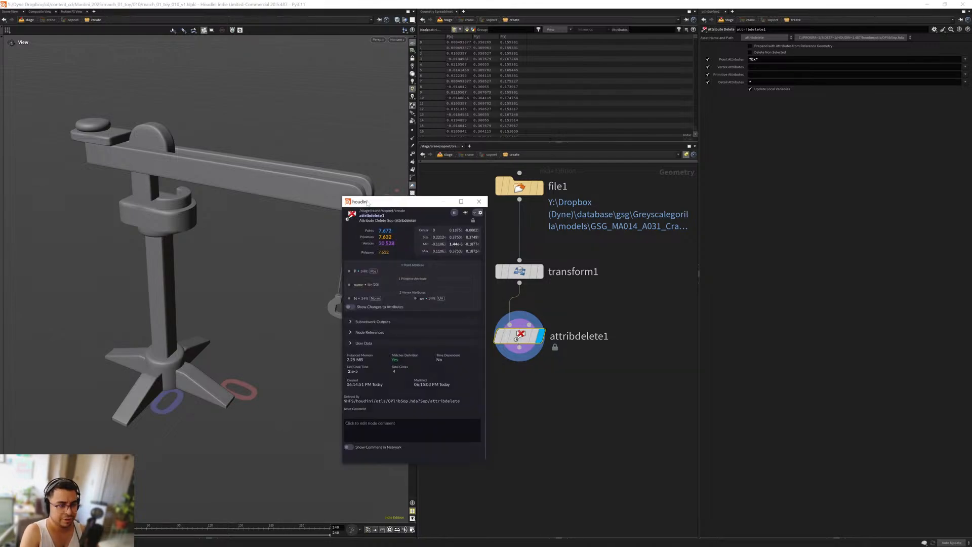
click(478, 203)
Step: Open the viewport's group list and list the crane's parts by name attribute
click(412, 228)
click(390, 49)
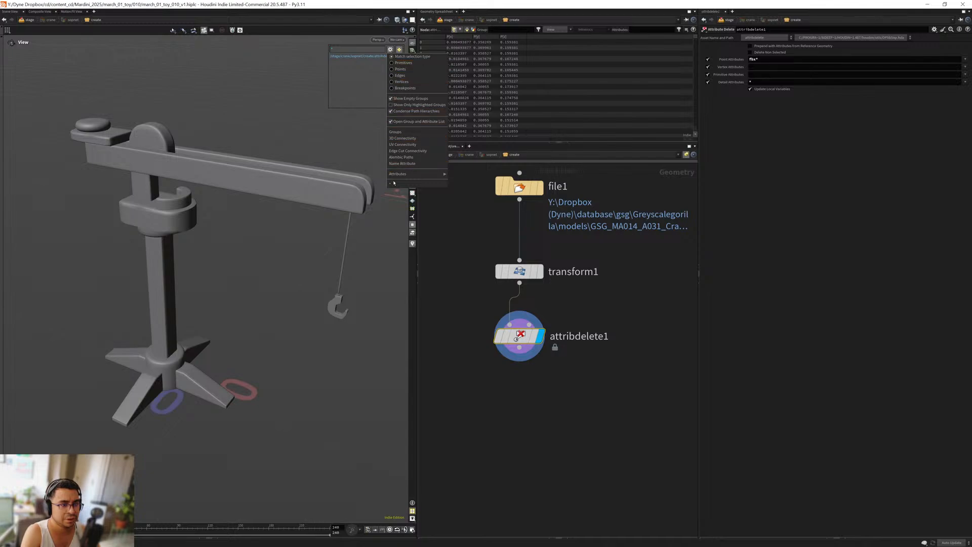
click(401, 163)
drag(331, 109, 263, 317)
scroll(215, 355, up, 2)
Step: Return to the stage network and make the crane node the displayed one
key(u)
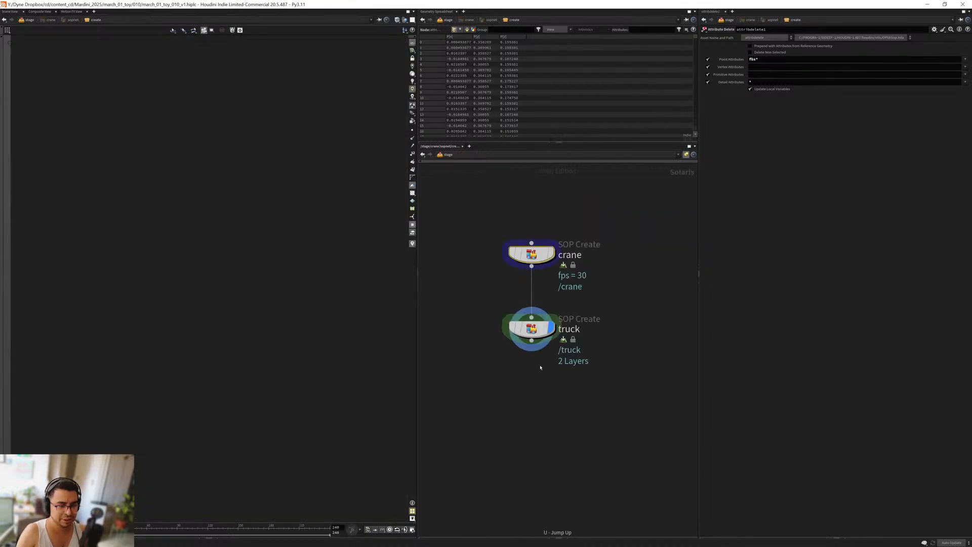
middle_drag(495, 284, 469, 346)
drag(447, 281, 508, 312)
click(525, 315)
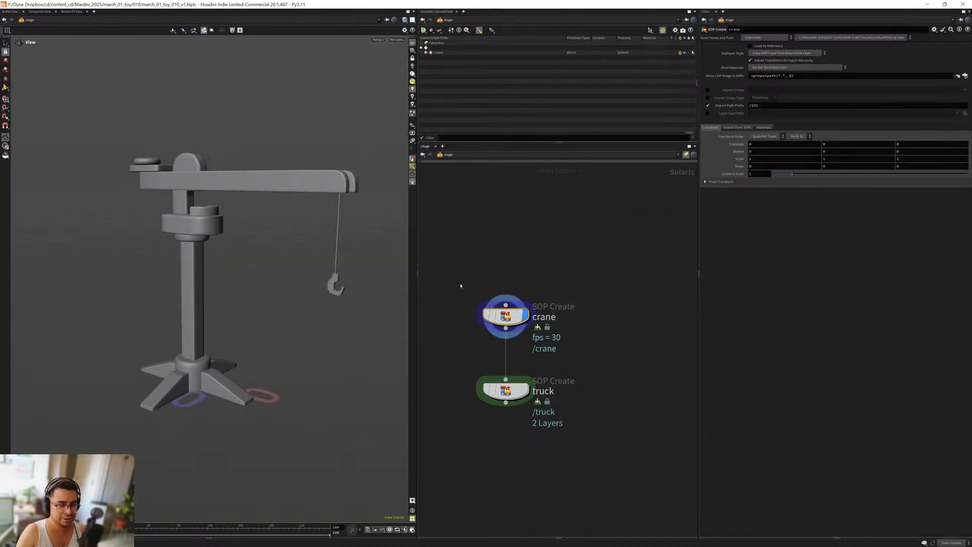
Step: Expand the crane hierarchy and its counter_weight branch in the scene graph, and examine the individual parts and model from several angles
click(425, 53)
click(430, 57)
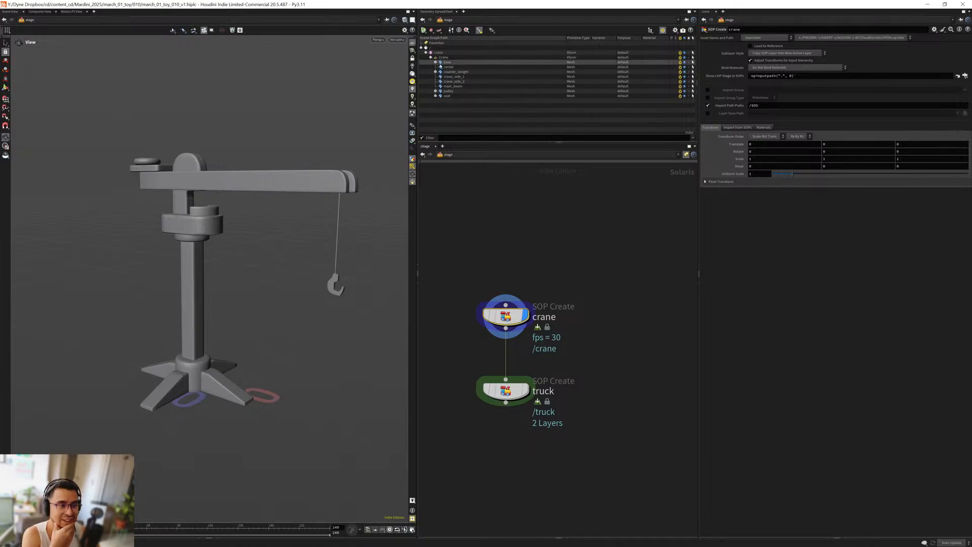
click(435, 72)
click(451, 81)
click(452, 82)
click(446, 62)
click(448, 68)
click(450, 76)
click(452, 81)
drag(222, 228, 211, 197)
scroll(210, 197, up, 3)
middle_drag(211, 197, 227, 253)
mouse_move(227, 252)
mouse_down()
mouse_move(121, 237)
mouse_move(234, 251)
mouse_up()
scroll(234, 252, down, 2)
middle_drag(235, 252, 184, 260)
drag(184, 260, 194, 221)
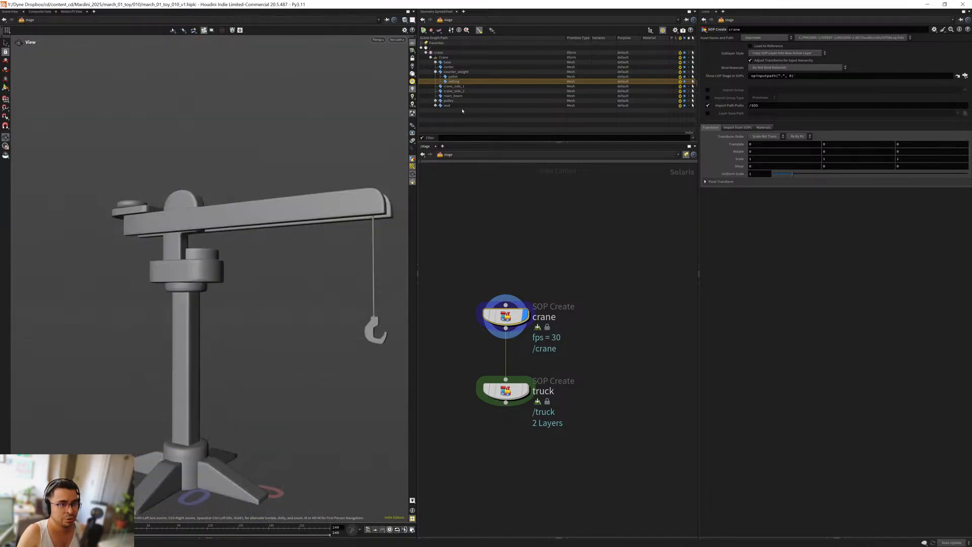
Step: Select the Crane branch in the scene graph to examine the whole model, and go back into the crane's geometry network
click(437, 58)
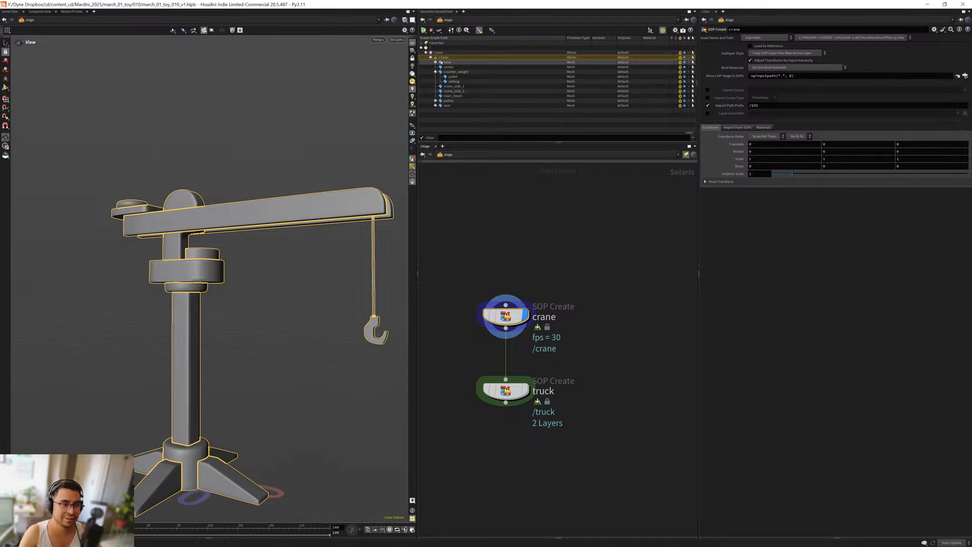
drag(207, 271, 128, 351)
scroll(227, 285, up, 6)
scroll(128, 351, down, 6)
middle_drag(128, 352, 178, 295)
drag(177, 295, 209, 290)
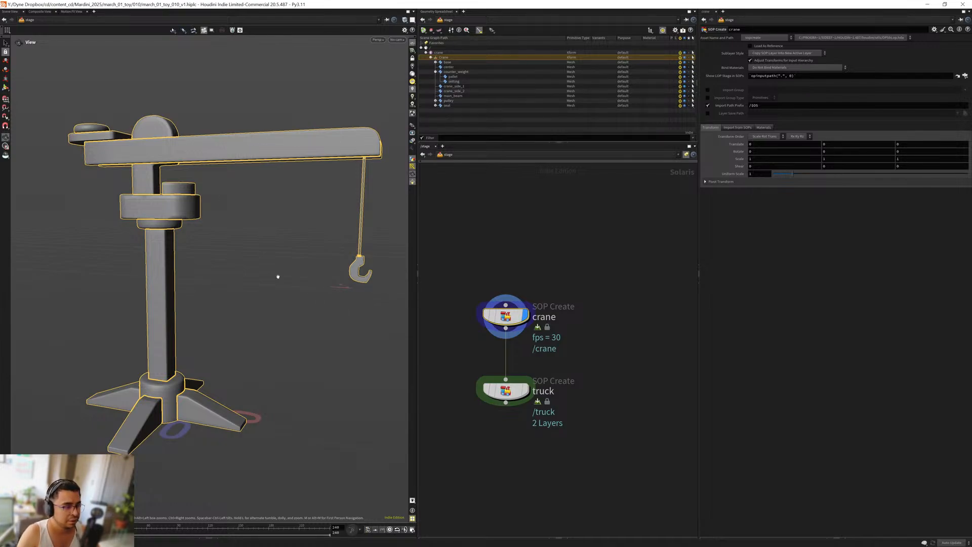
key(Return)
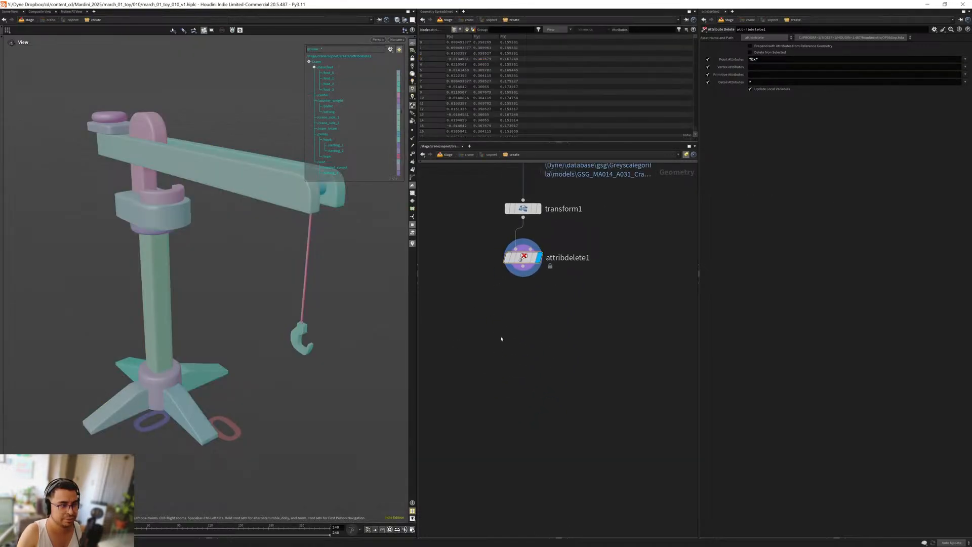
Step: Try to split the hook off the crane with a Split node placed after attribdelete1
key(Tab)
text(split)
key(Return)
click(500, 336)
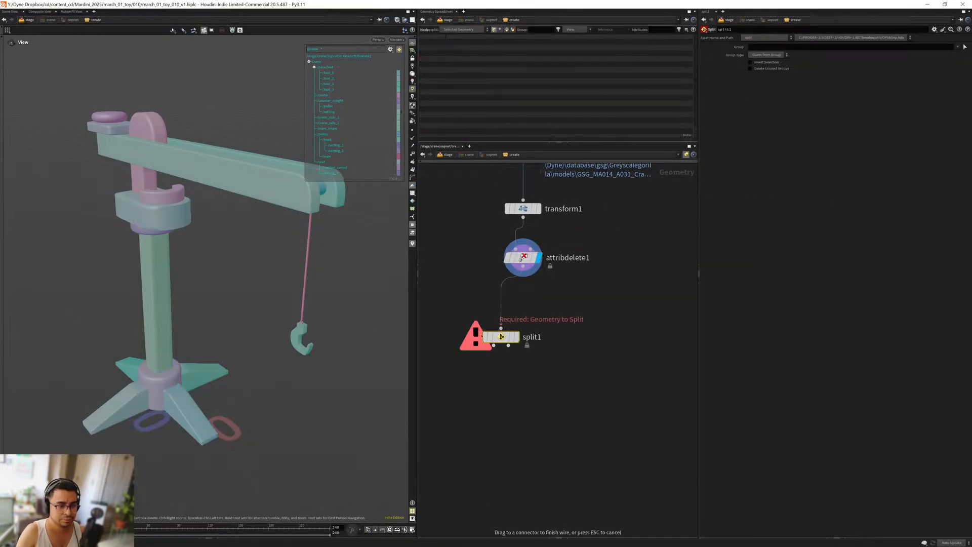
drag(500, 336, 489, 332)
click(965, 47)
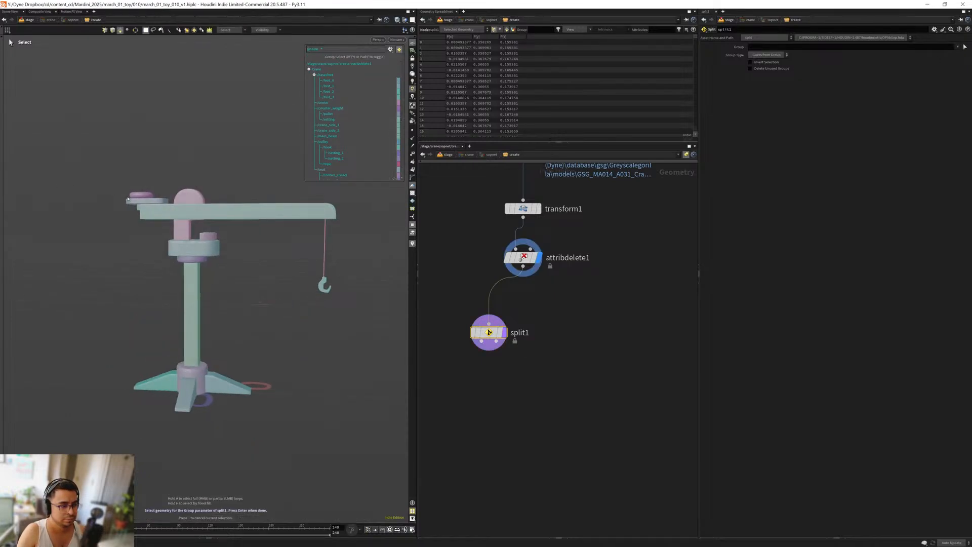
drag(299, 253, 343, 334)
key(Return)
Step: Add a second Split on the first one's non-selected output and try to box-select the counterweight end from the side view
key(Tab)
text(split)
key(Return)
drag(478, 264, 548, 323)
click(544, 334)
drag(590, 365, 583, 349)
click(964, 47)
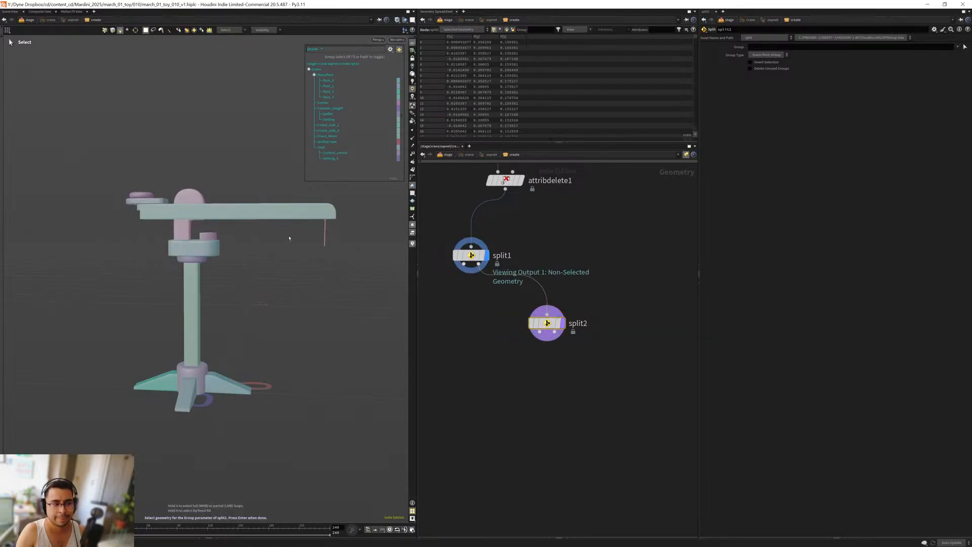
mouse_move(39, 157)
mouse_down()
mouse_move(229, 258)
mouse_move(135, 204)
mouse_up()
mouse_move(152, 268)
alt+mouse_down()
mouse_move(167, 270)
mouse_move(151, 266)
alt+mouse_up()
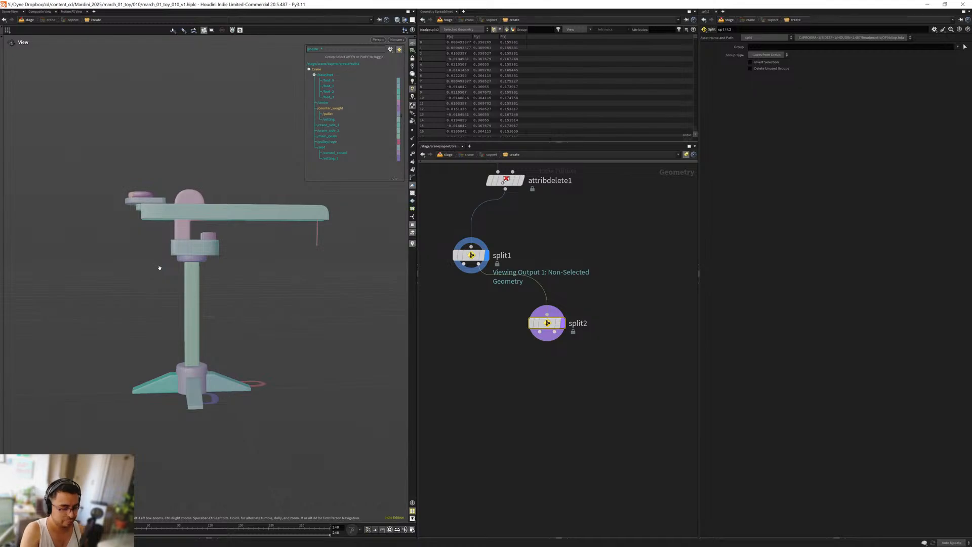
key(space+2)
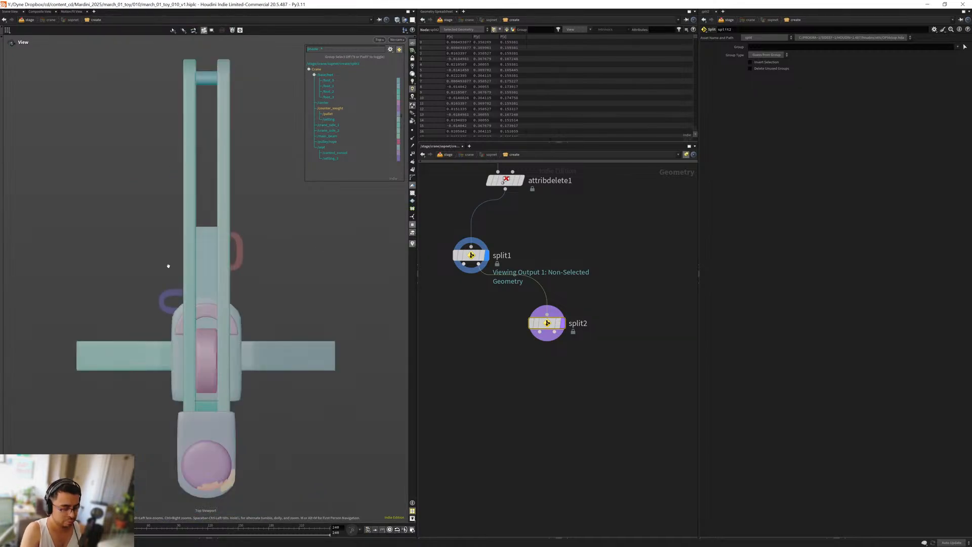
key(space+4)
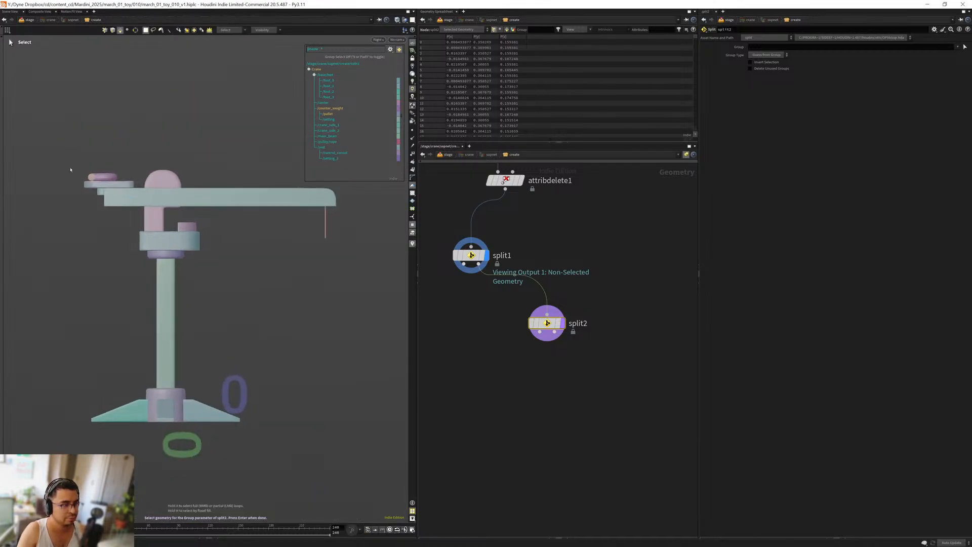
drag(75, 145, 48, 165)
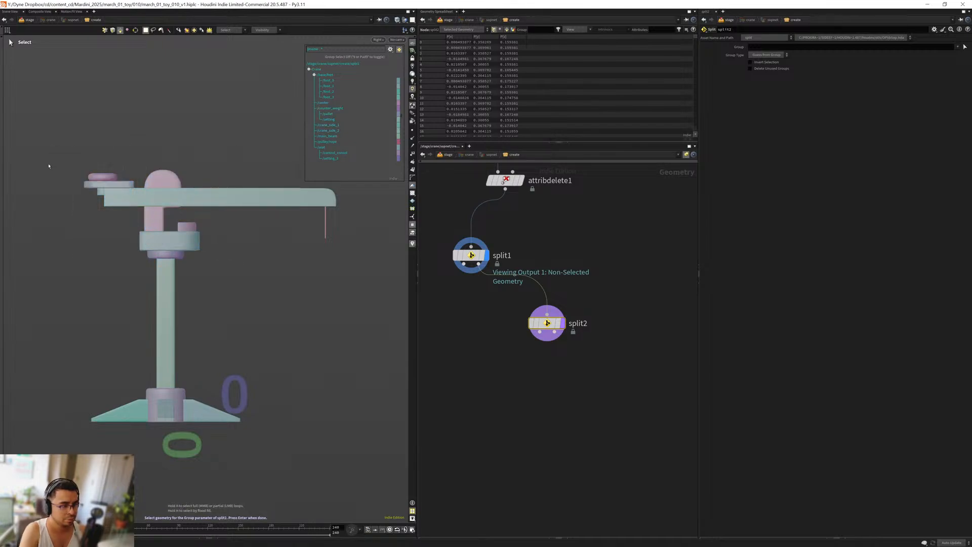
Step: Switch geometry selection to pick whole parts, and set the crane's upper parts as the second Split's group
click(209, 31)
click(166, 30)
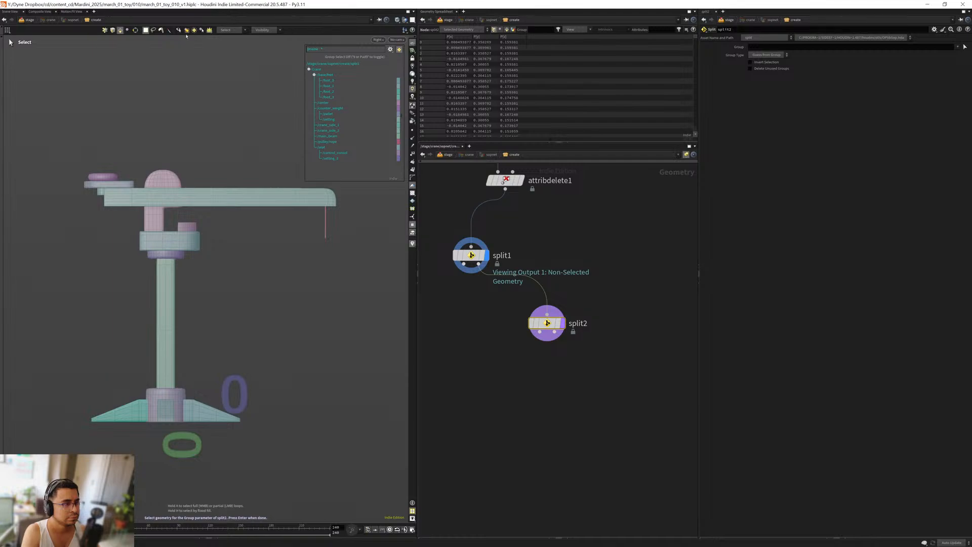
drag(46, 135, 238, 239)
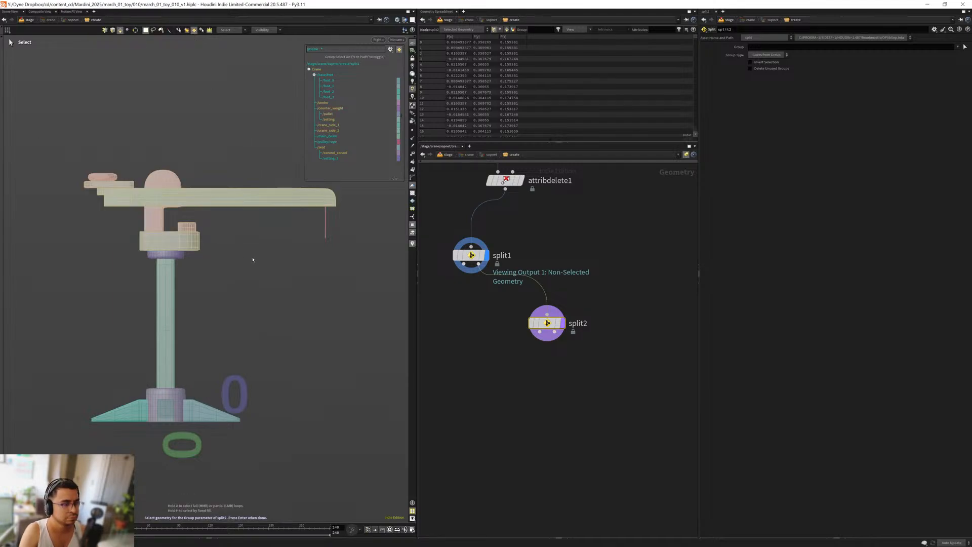
key(Return)
Step: Delete both Split nodes
drag(603, 389, 466, 278)
key(Delete)
key(Delete)
Step: Add a new Split below attribdelete1 and set the complete hook and rope parts as its group
key(Return)
key(Tab)
text(split)
key(Return)
click(497, 266)
drag(506, 189, 497, 256)
drag(497, 265, 506, 263)
click(521, 262)
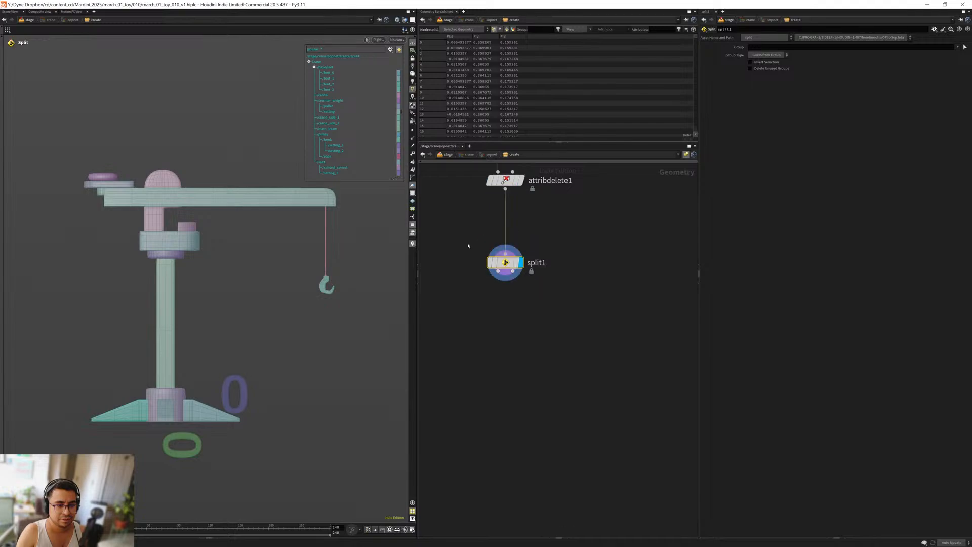
click(964, 47)
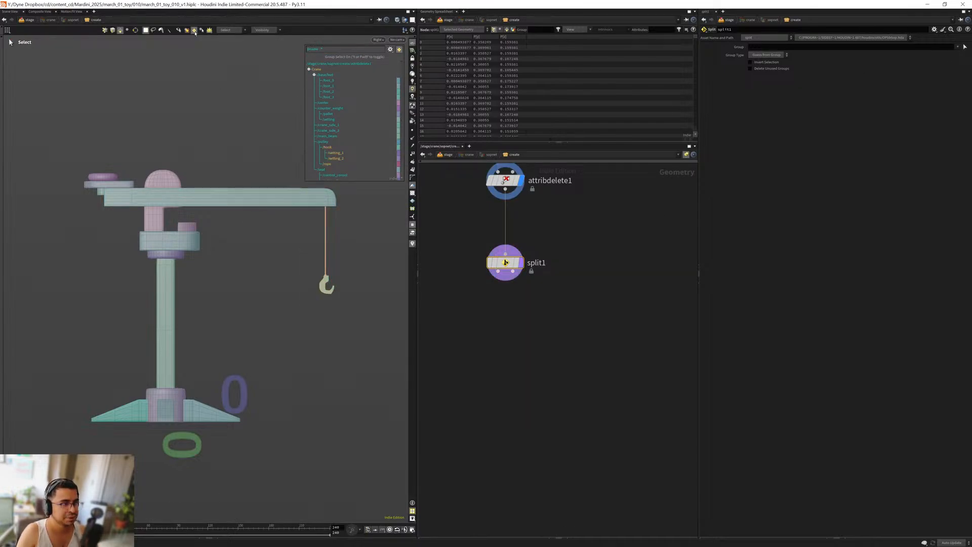
key(Return)
Step: Add a second Split on split1's non-selected output and set the crane's upper arm, counterweight and seat parts as its group
key(Tab)
text(split)
key(Return)
click(593, 317)
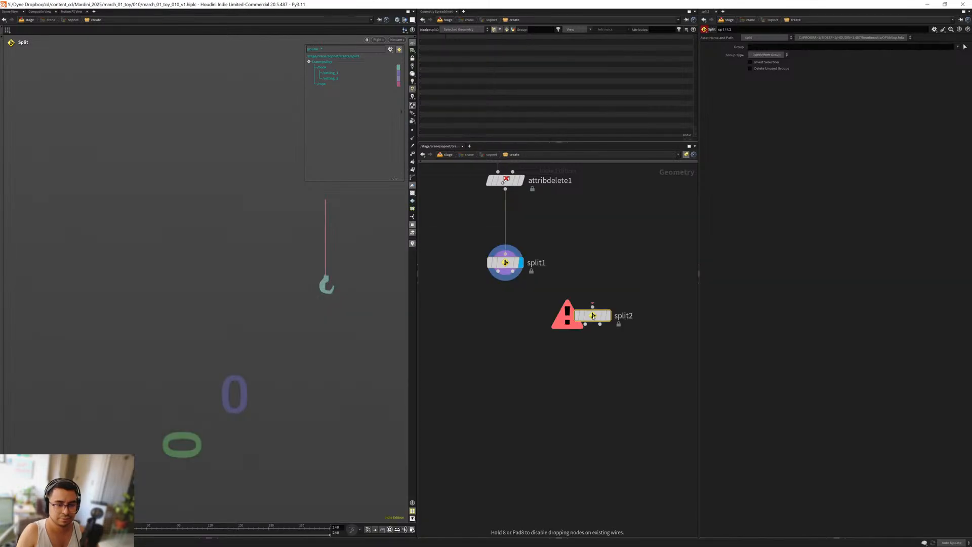
drag(514, 272, 585, 323)
click(609, 316)
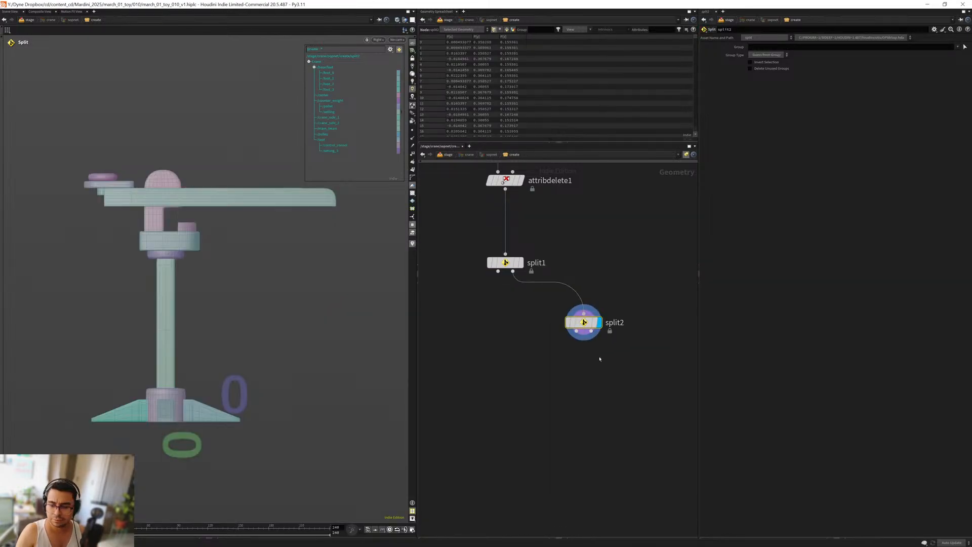
click(964, 47)
drag(41, 131, 240, 246)
key(Return)
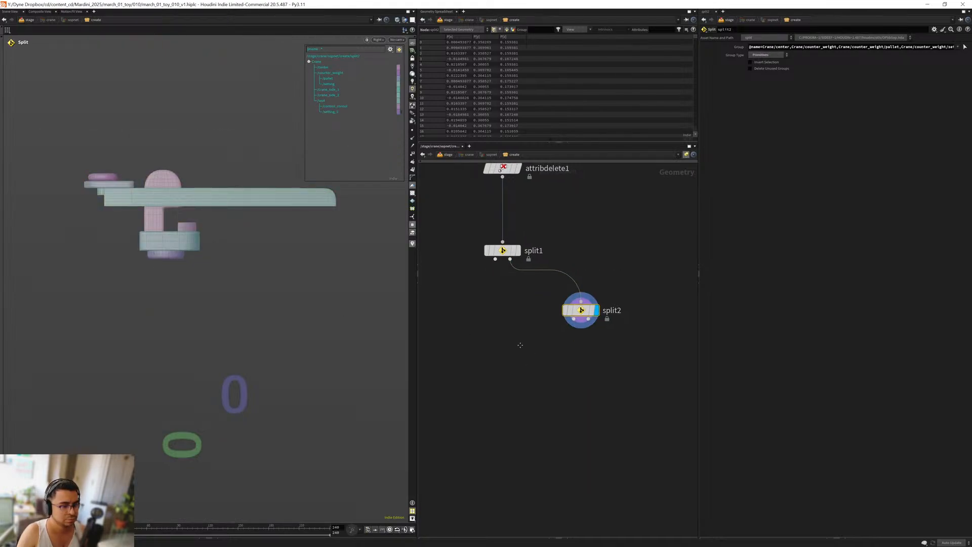
Step: Move both Splits farther down, and display attribdelete1 with its primitive attributes in the spreadsheet
middle_drag(498, 310, 504, 372)
drag(598, 422, 512, 384)
click(511, 226)
click(527, 227)
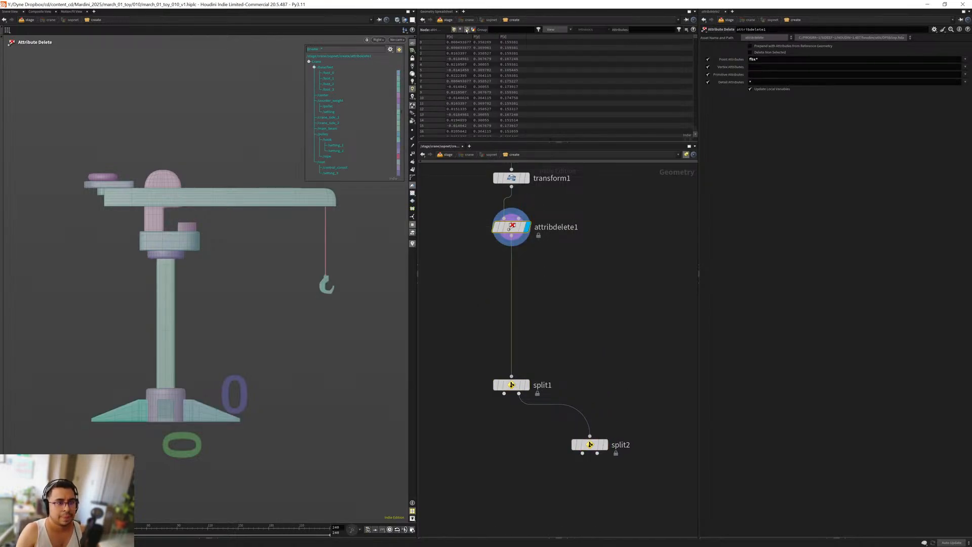
click(467, 29)
drag(478, 35, 505, 41)
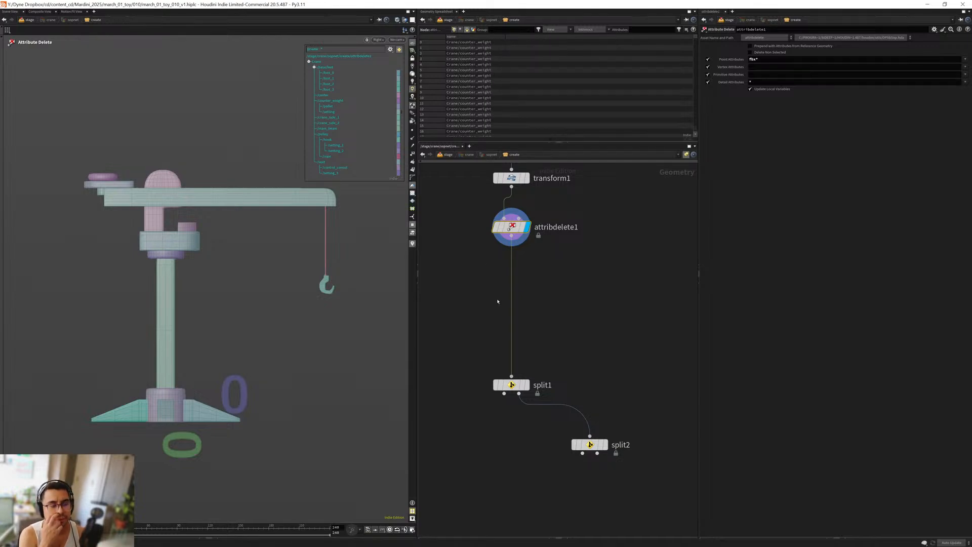
middle_drag(462, 302, 483, 369)
scroll(476, 336, up, 3)
scroll(454, 347, down, 5)
scroll(483, 369, up, 3)
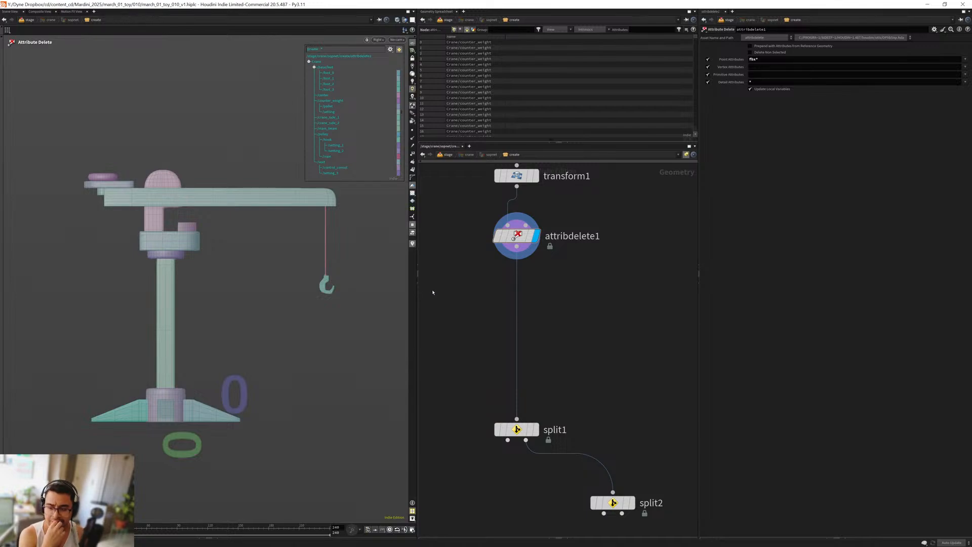
middle_drag(459, 327, 490, 319)
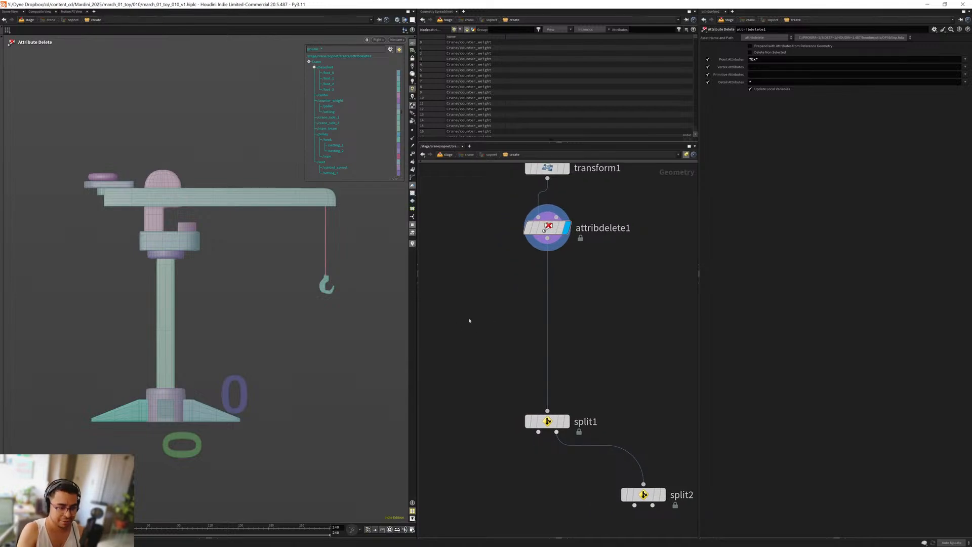
key(Tab)
text(stri)
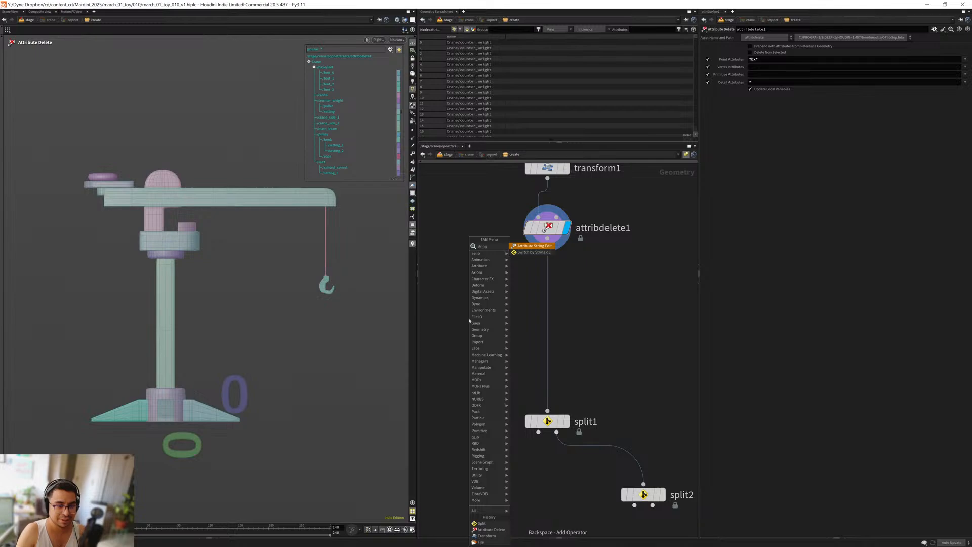
key(Escape)
key(Tab)
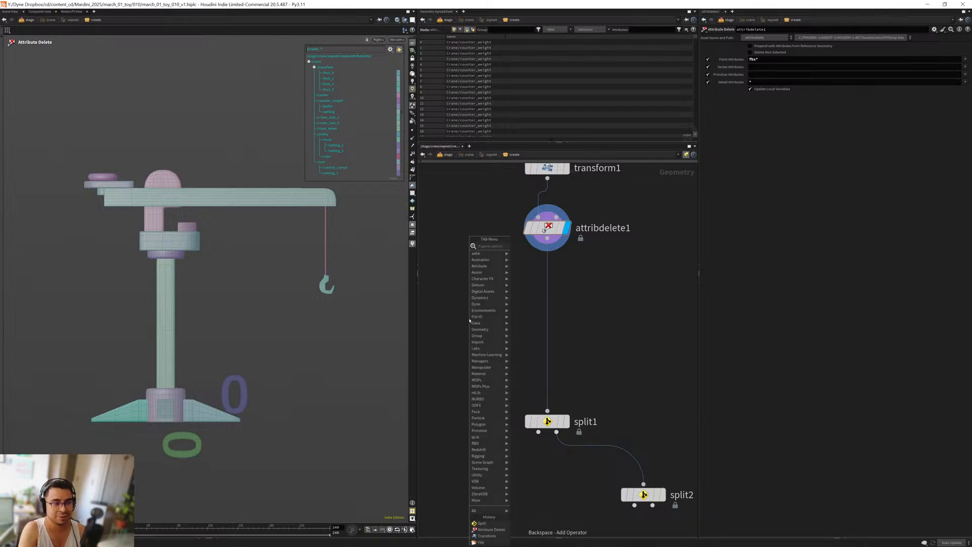
key(Escape)
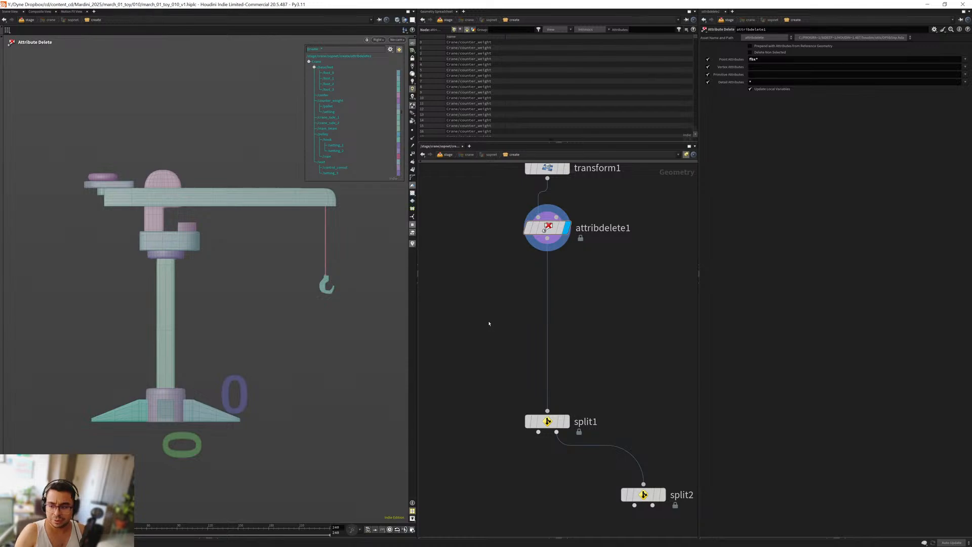
key(Tab)
text(group)
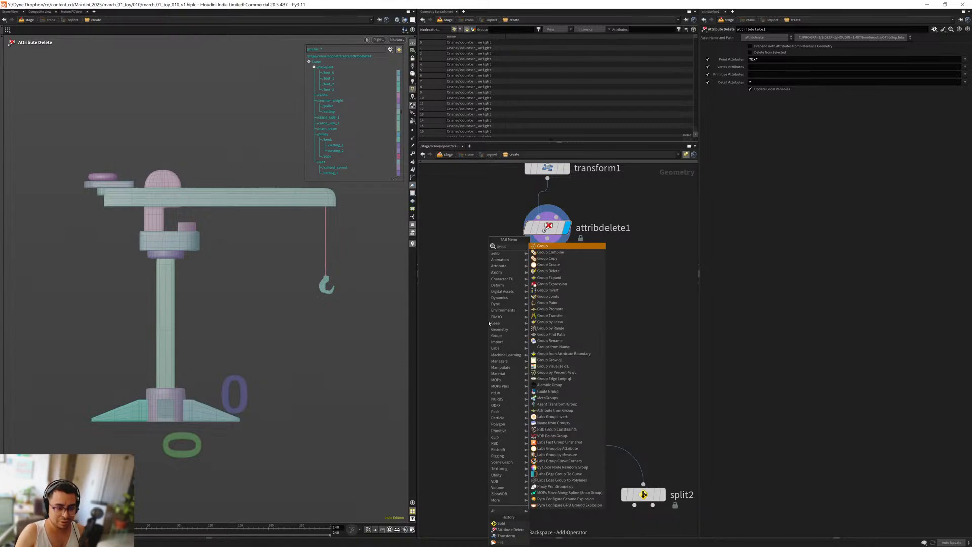
key(BackSpace)
key(BackSpace)
key(BackSpace)
key(BackSpace)
key(BackSpace)
text(spl)
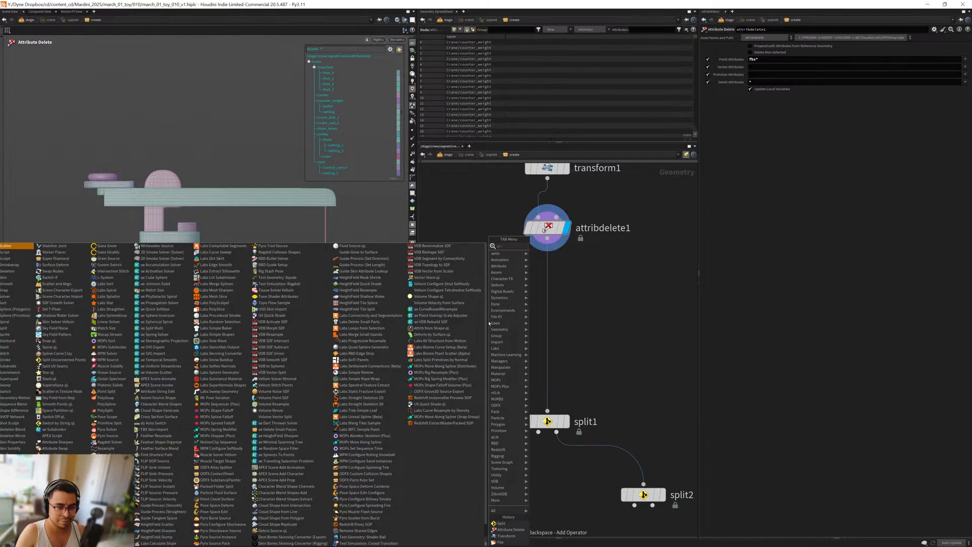
key(Escape)
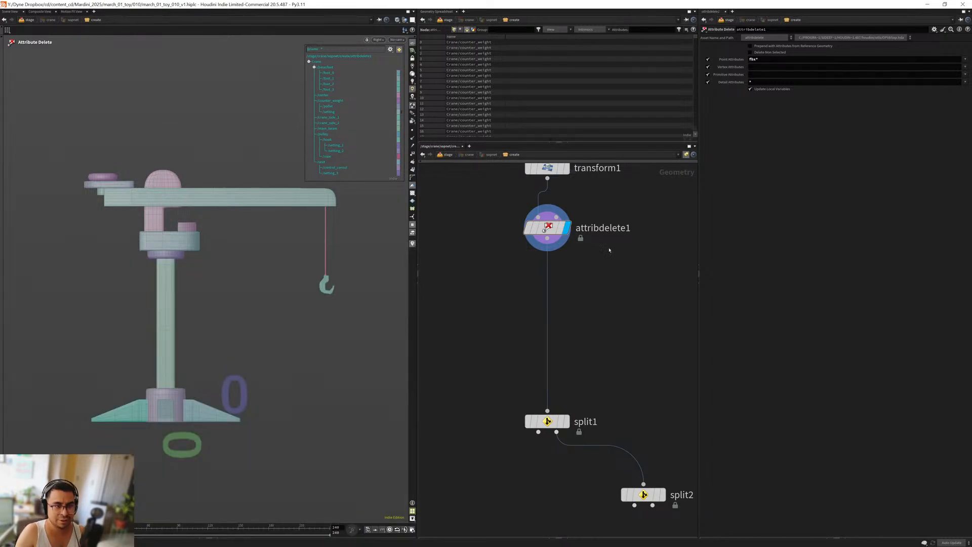
Step: Add a Primitive Wrangle fed by attribdelete1 and display it
key(Tab)
text(p wr)
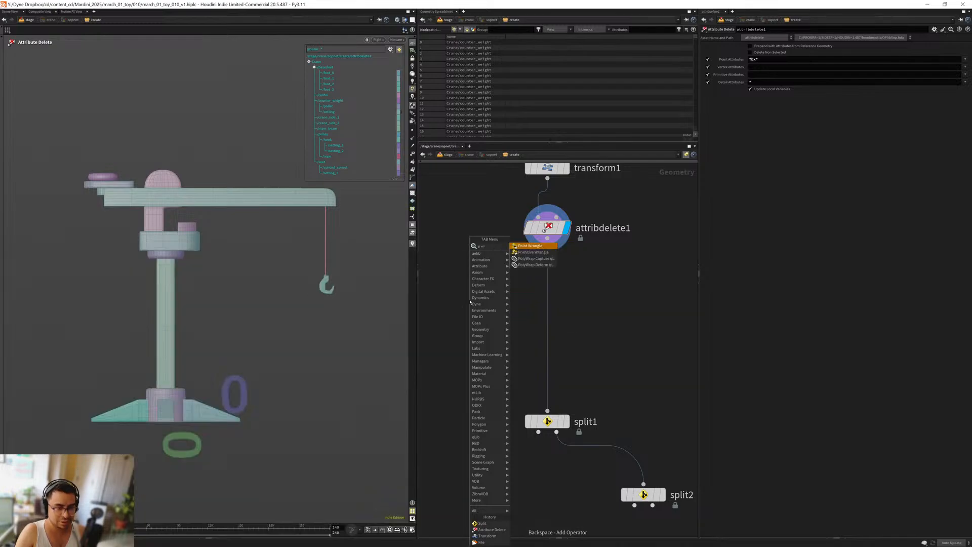
key(Escape)
key(Tab)
text(pr wr)
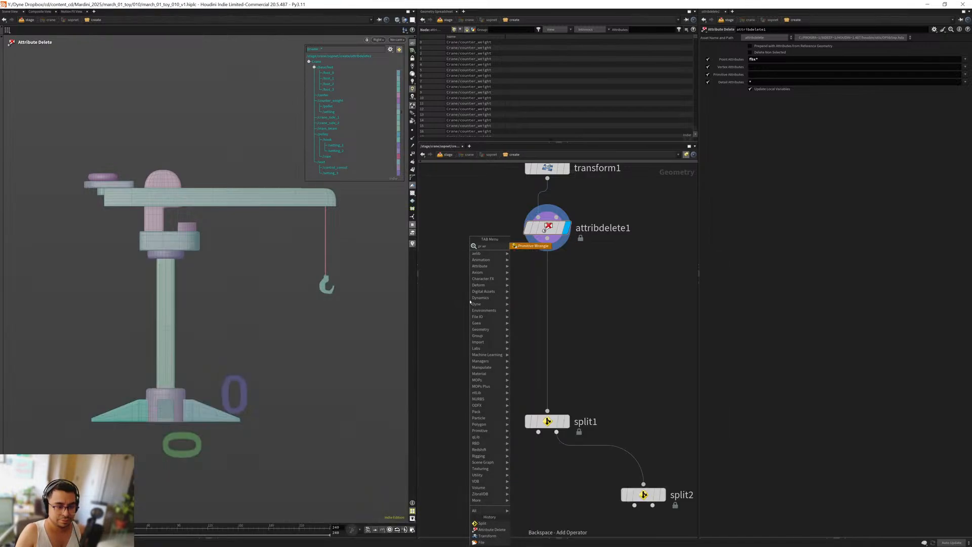
key(Return)
click(470, 302)
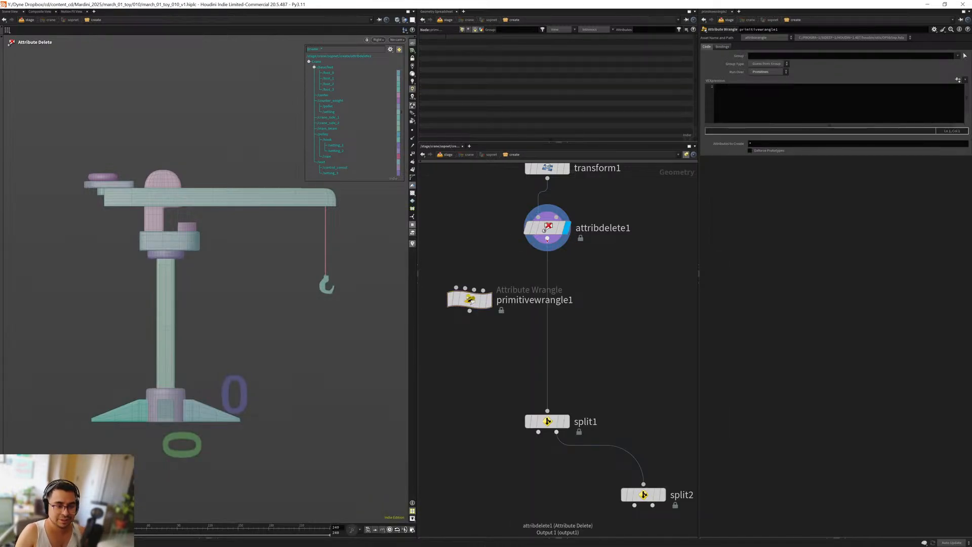
drag(470, 301, 478, 304)
Step: Enter the wrangle code s@name = replace("Crane", "geo"); for the name attribute
click(772, 110)
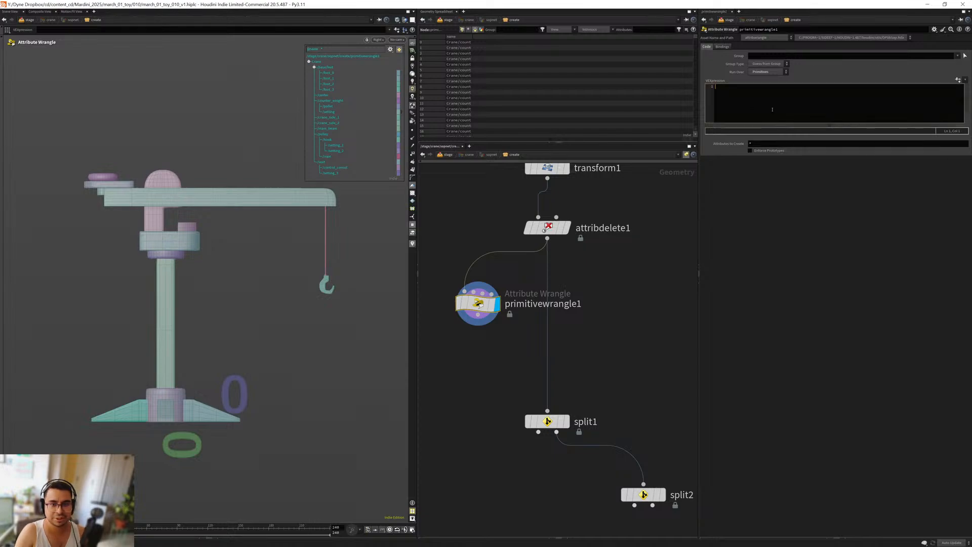
text(s@name = )
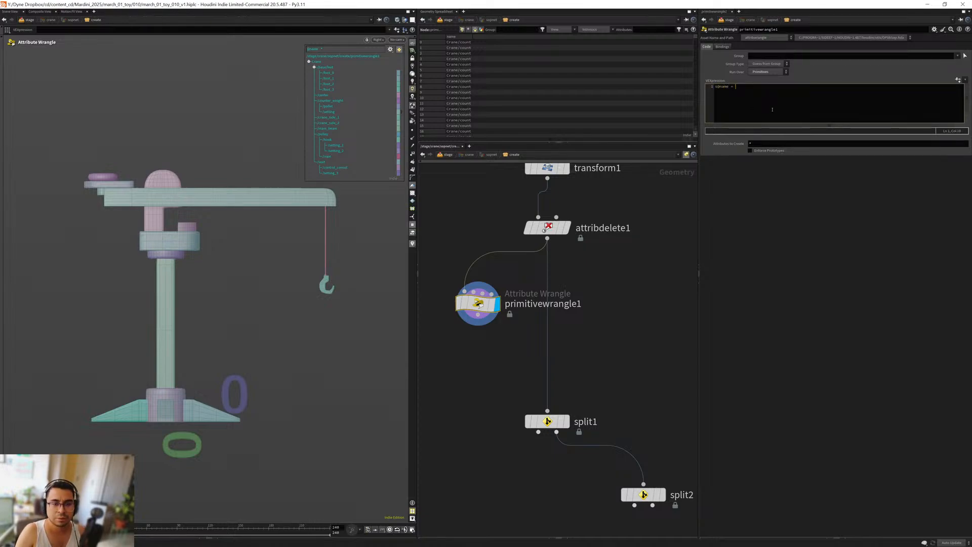
text(replace()
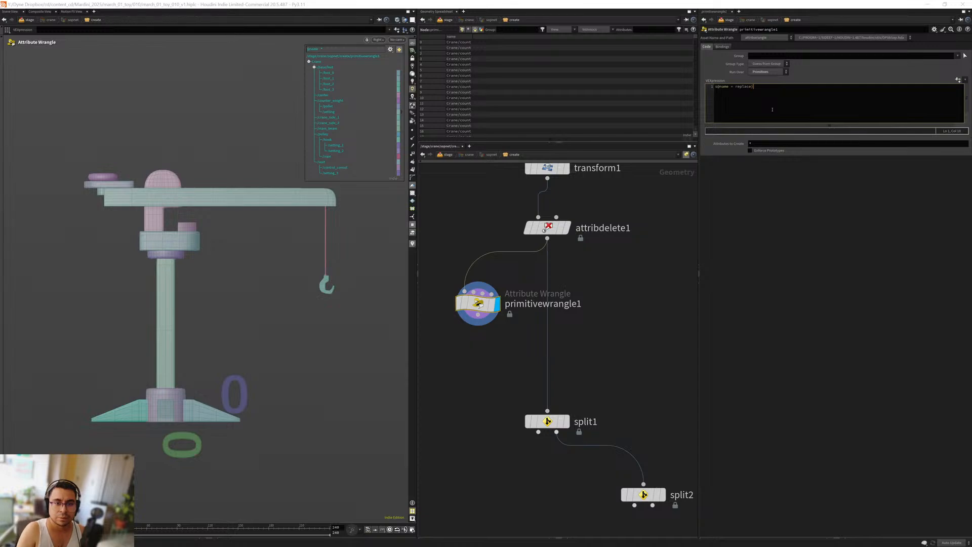
text("Crane)
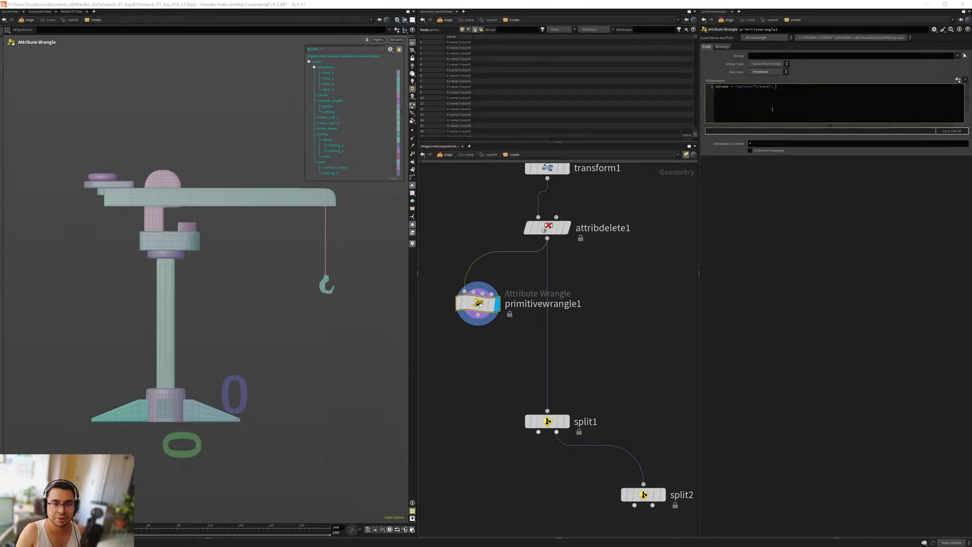
text(", "geo");)
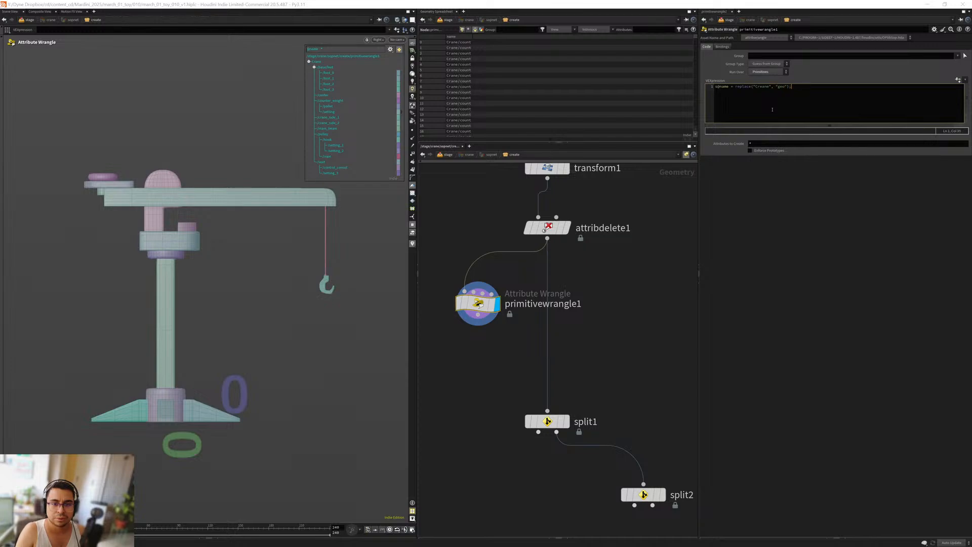
Step: Add s@name as the first argument of the replace call in the wrangle code
click(823, 277)
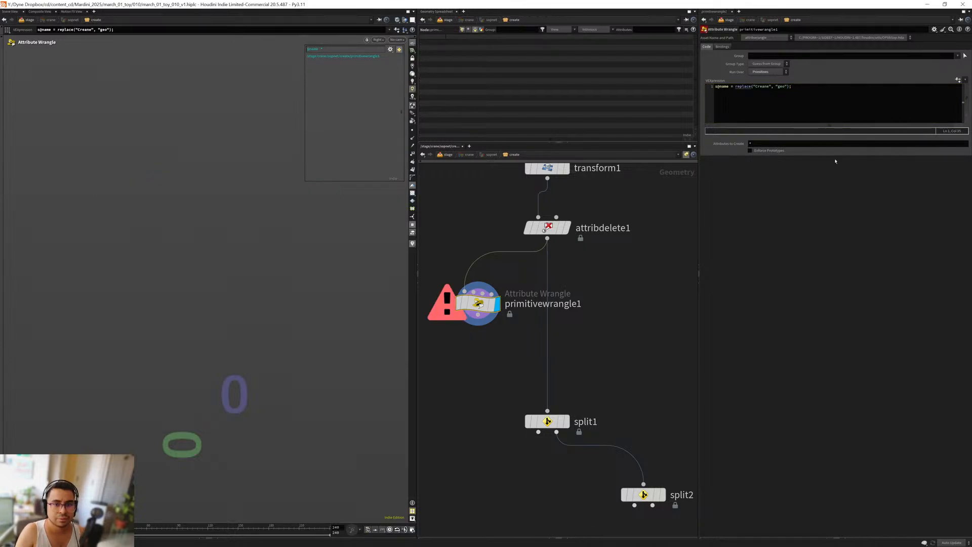
click(798, 89)
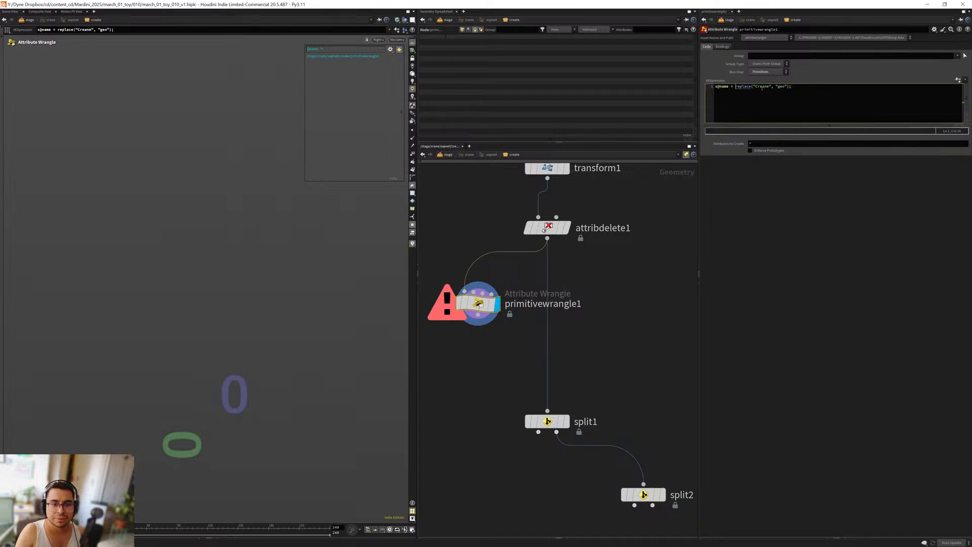
text(s@name,)
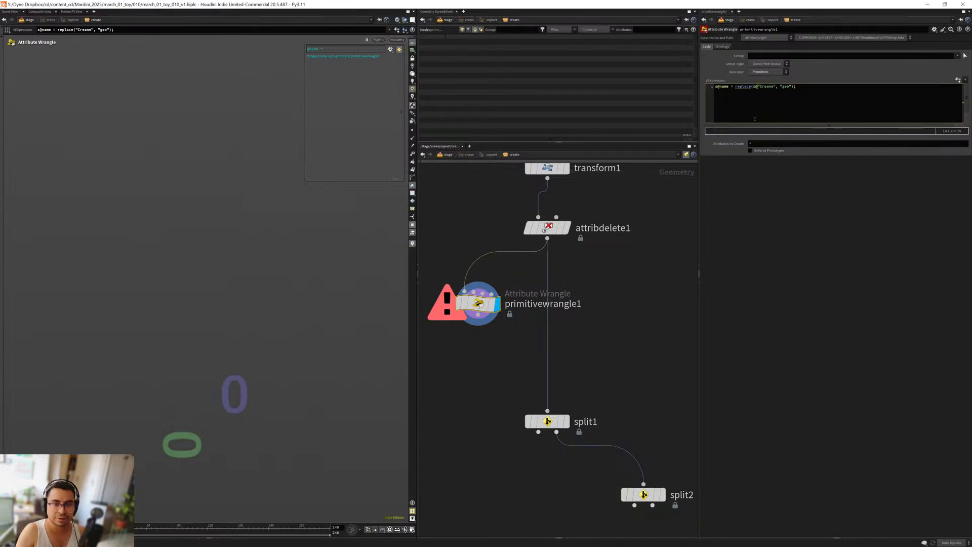
click(734, 284)
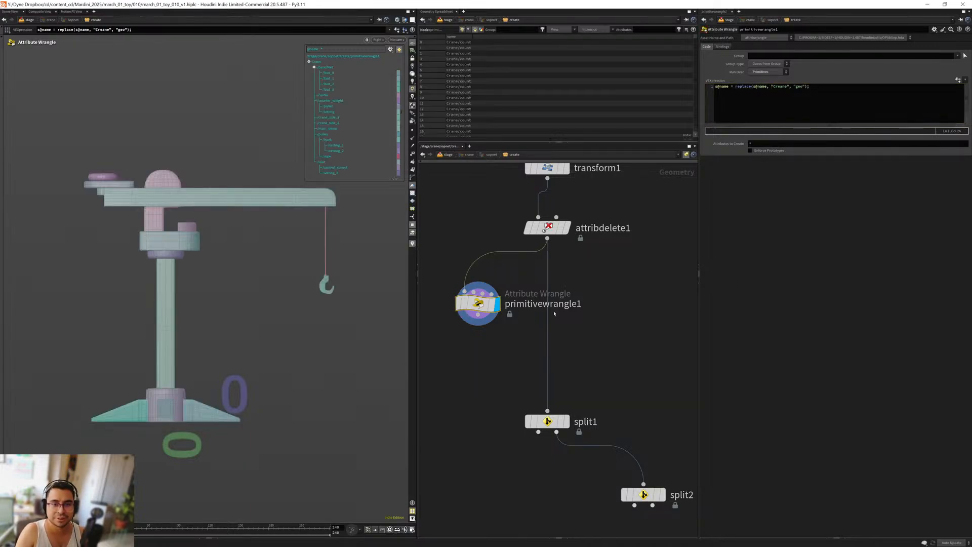
Step: Correct the spelling of the search text in the wrangle's replace call to "Crane" and apply the code
click(781, 90)
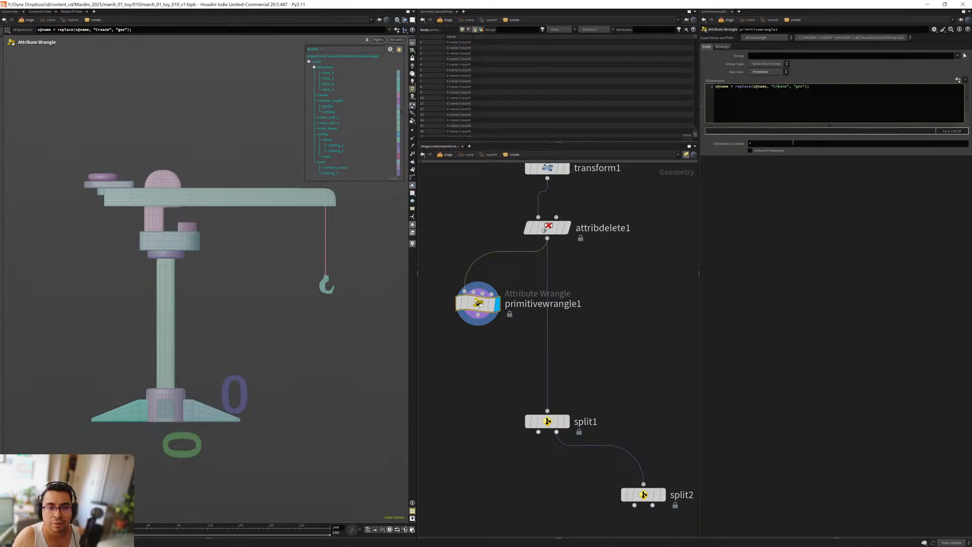
key(Delete)
key(Delete)
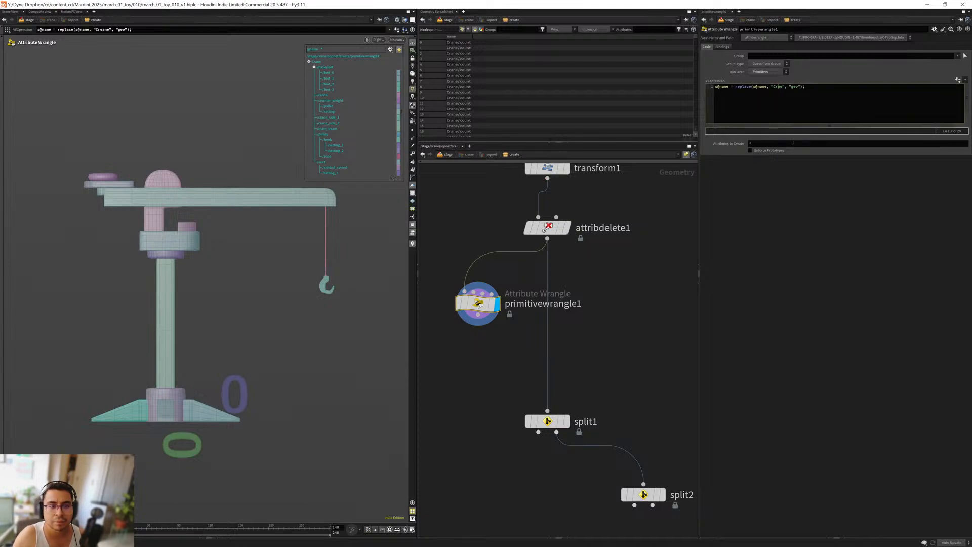
text(a)
click(803, 270)
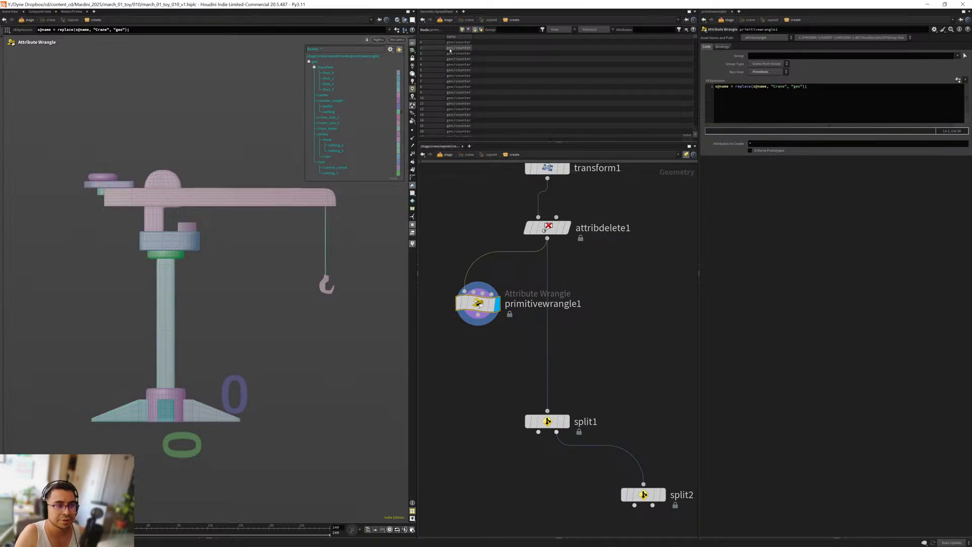
click(314, 63)
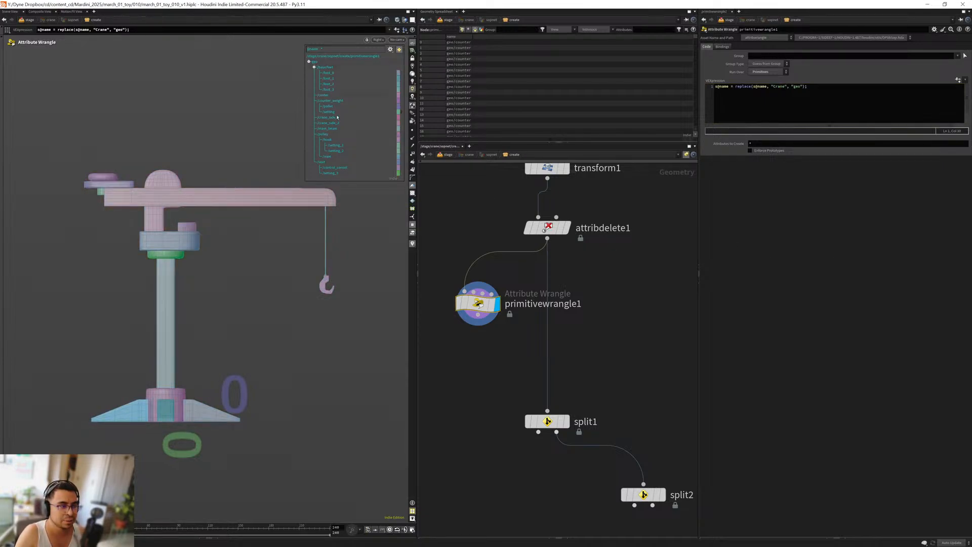
Step: Insert the wrangle between attribdelete1 and split1, and rename it parent_geo_rename
drag(465, 321, 534, 333)
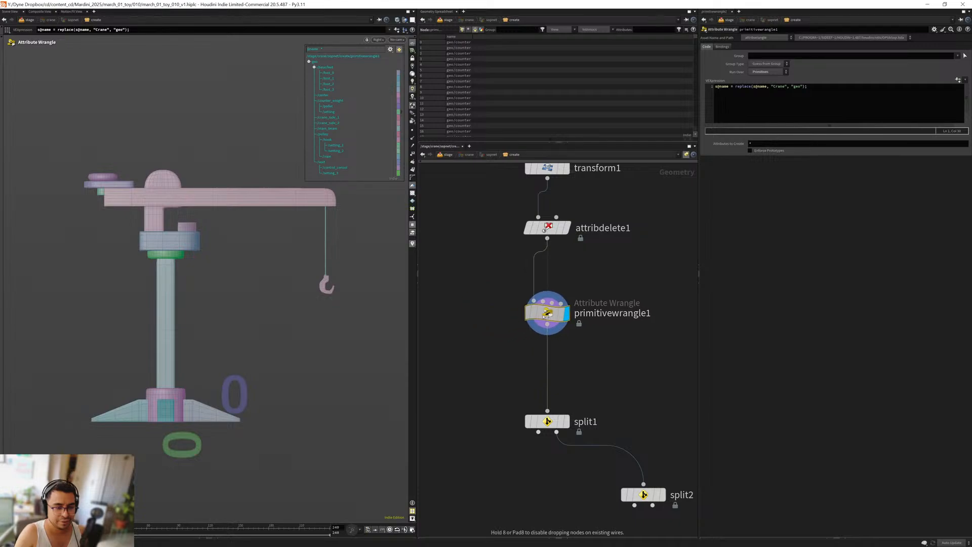
double_click(599, 316)
text(parent)
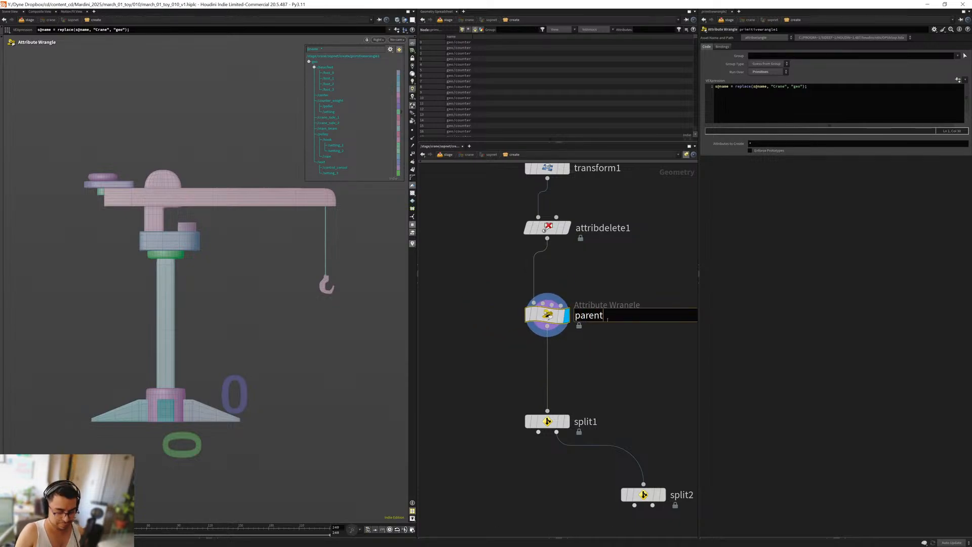
text(_geo_rename)
key(Return)
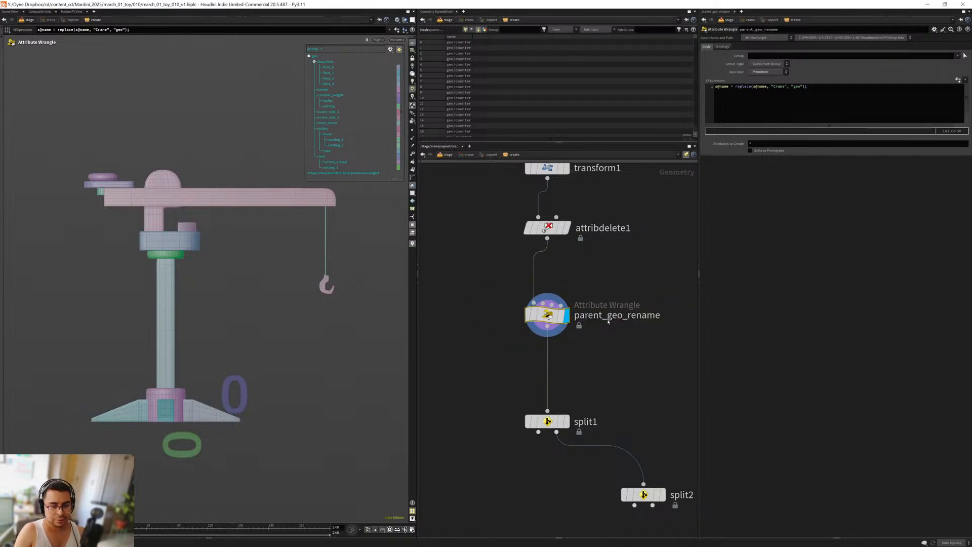
Step: Delete both Split nodes below parent_geo_rename
middle_drag(506, 401, 484, 264)
click(550, 261)
drag(456, 262, 652, 389)
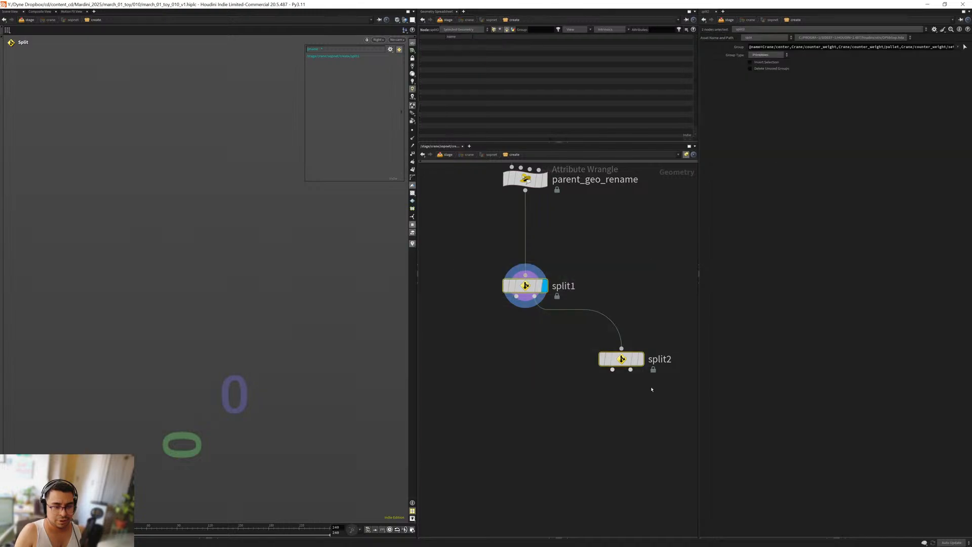
key(Delete)
Step: Add a Split fed by parent_geo_rename and set the crane's hook and rope parts as its group
key(Tab)
text(spl)
key(Return)
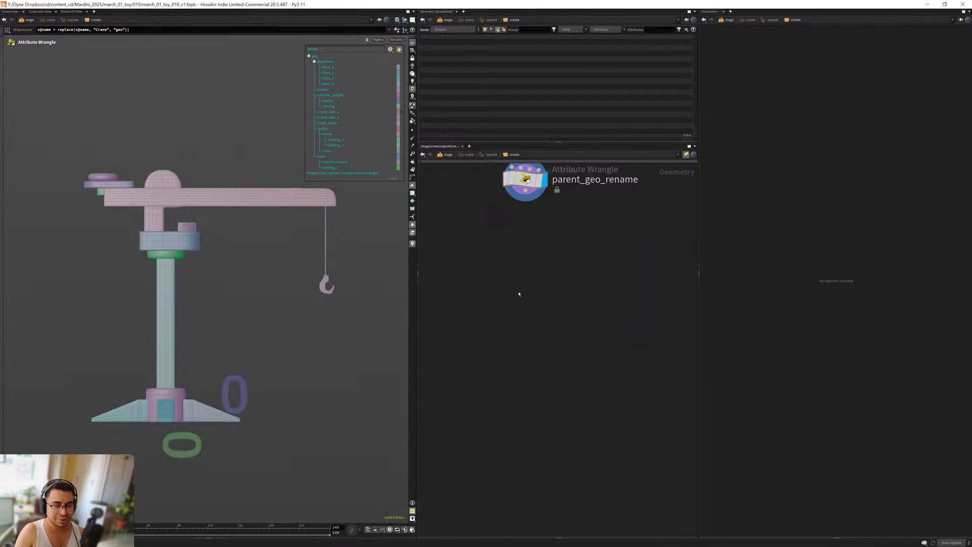
click(524, 305)
drag(525, 191, 525, 294)
click(964, 47)
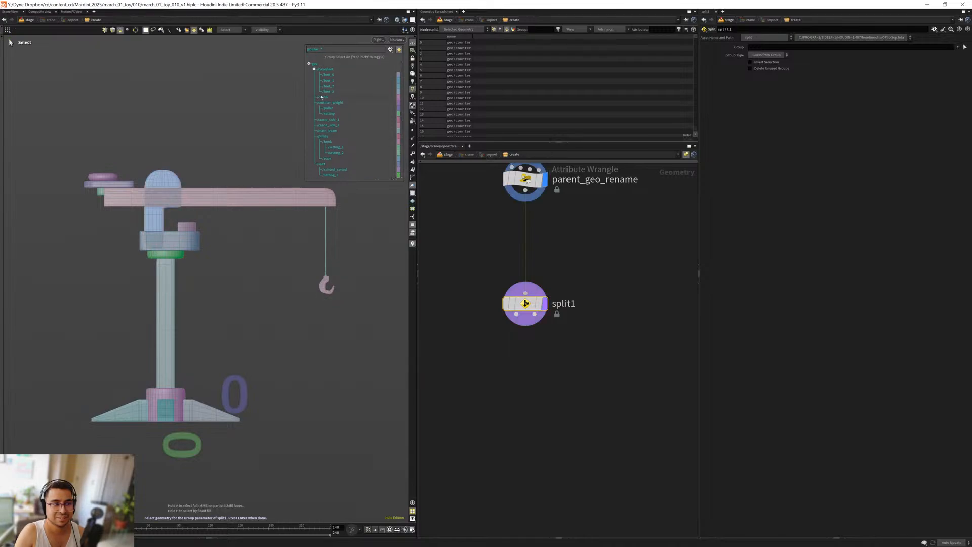
drag(362, 318, 268, 236)
key(Return)
Step: Add another Split on split1's non-selected output and group the arm, counterweight and seat parts under their geo names
key(Tab)
text(split)
key(Return)
click(598, 367)
drag(534, 314, 605, 367)
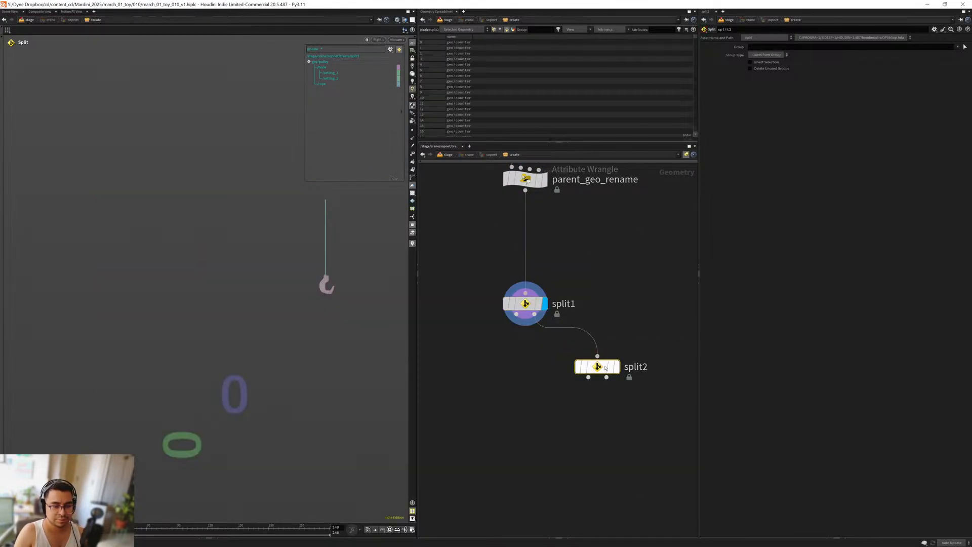
click(616, 366)
click(965, 48)
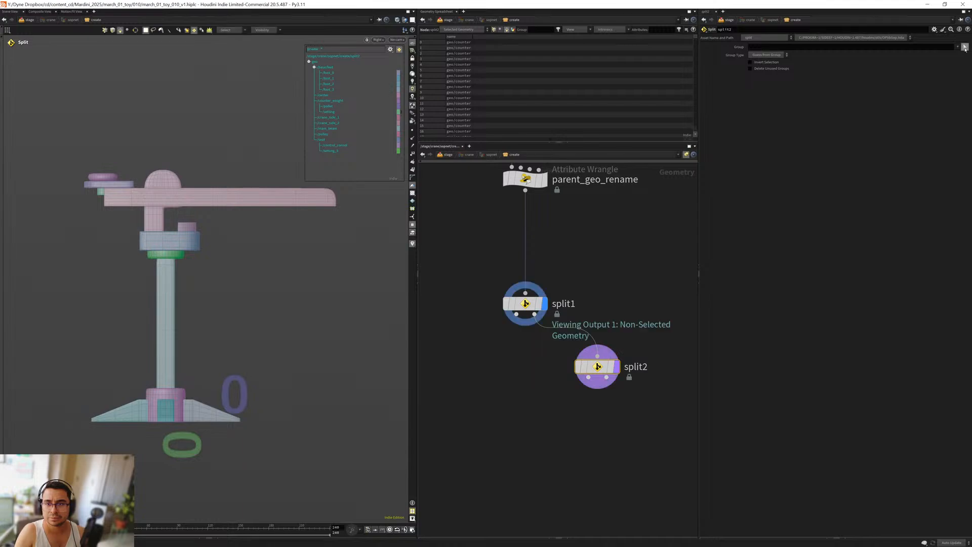
drag(39, 151, 270, 247)
key(Return)
Step: Display split1 and split2 in turn to check which crane parts each one isolates
middle_drag(524, 381, 515, 340)
scroll(539, 338, down, 3)
scroll(502, 354, up, 2)
drag(479, 291, 524, 239)
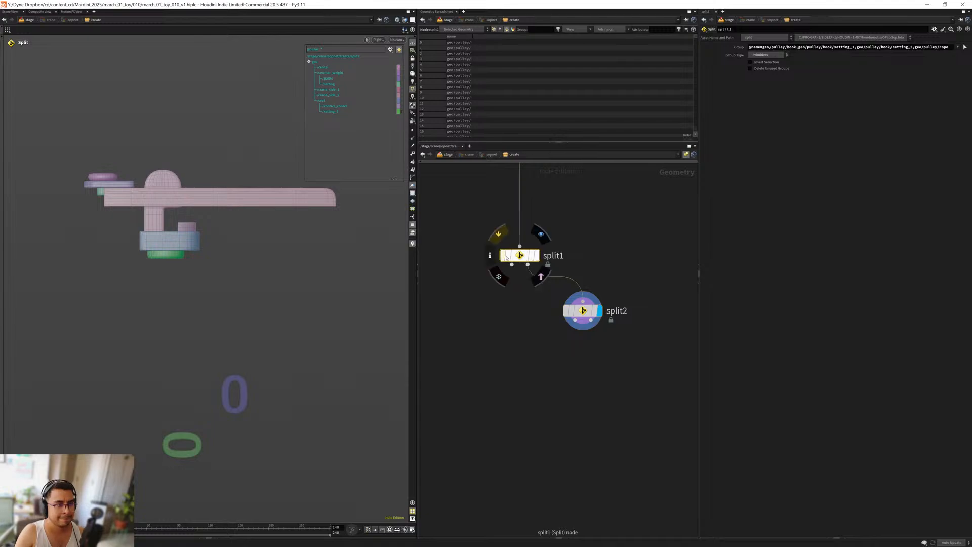
click(536, 255)
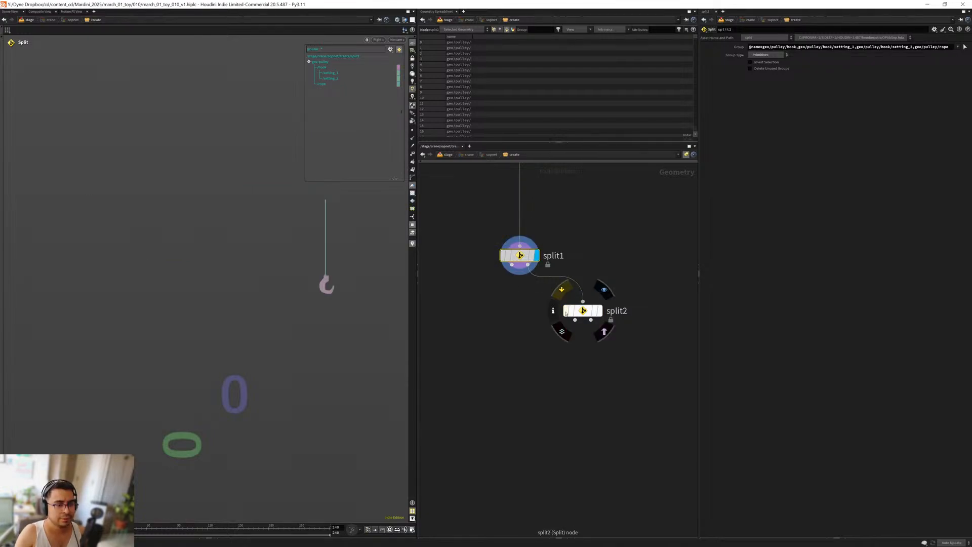
click(600, 311)
drag(451, 232, 545, 268)
click(541, 234)
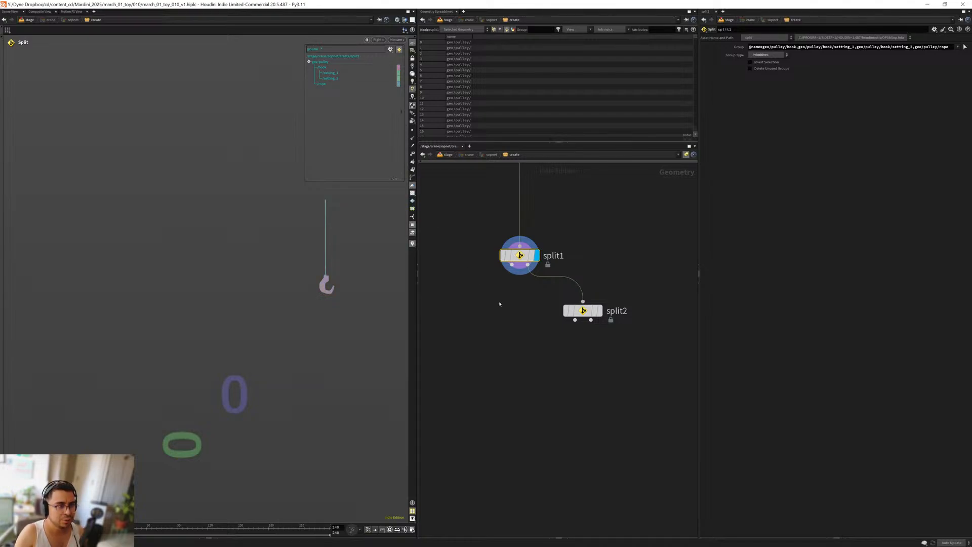
click(599, 311)
middle_drag(497, 243, 509, 321)
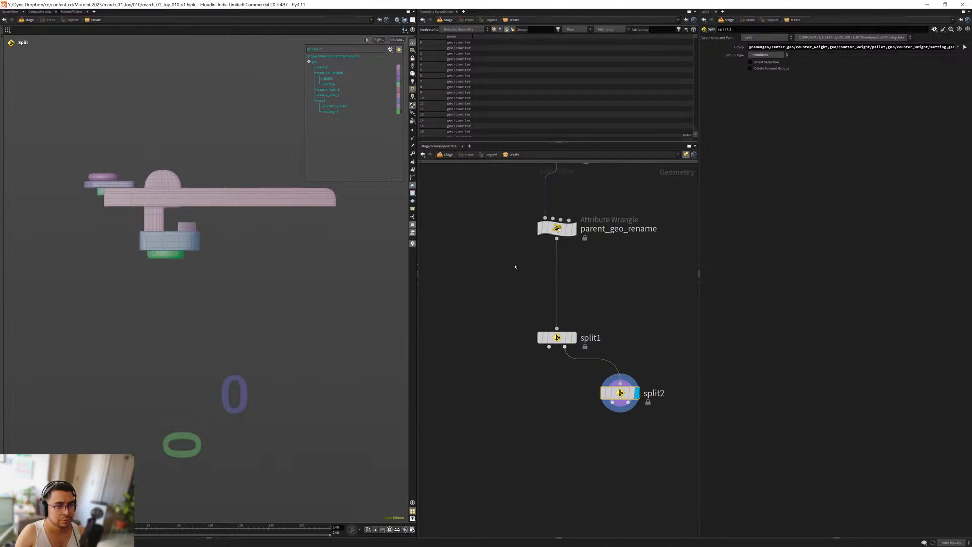
middle_drag(514, 273, 496, 297)
middle_drag(543, 419, 526, 326)
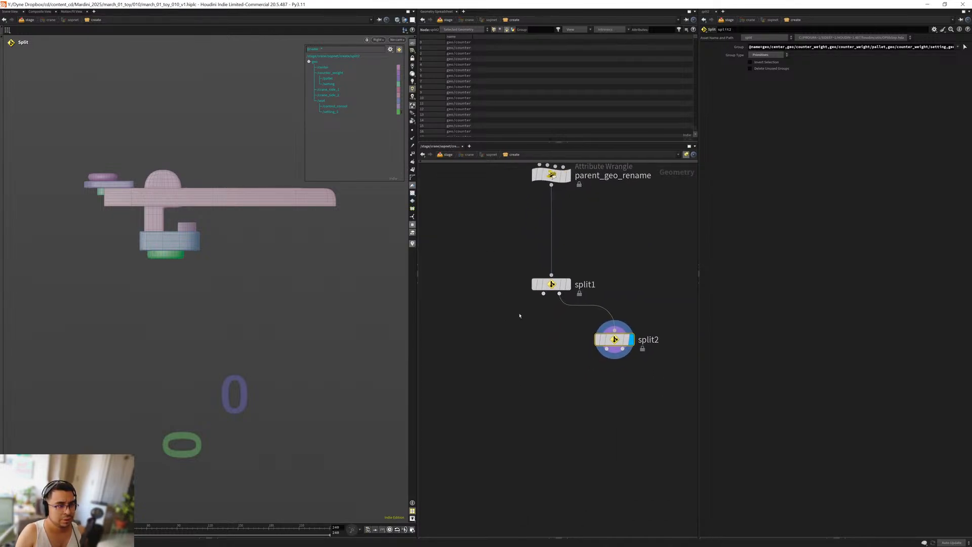
click(309, 61)
Step: Duplicate parent_geo_rename, feed the copy from split1's selected output, and display it
middle_drag(496, 223, 493, 281)
alt+drag(547, 232, 462, 414)
middle_drag(530, 390, 501, 323)
drag(538, 311, 466, 383)
click(476, 374)
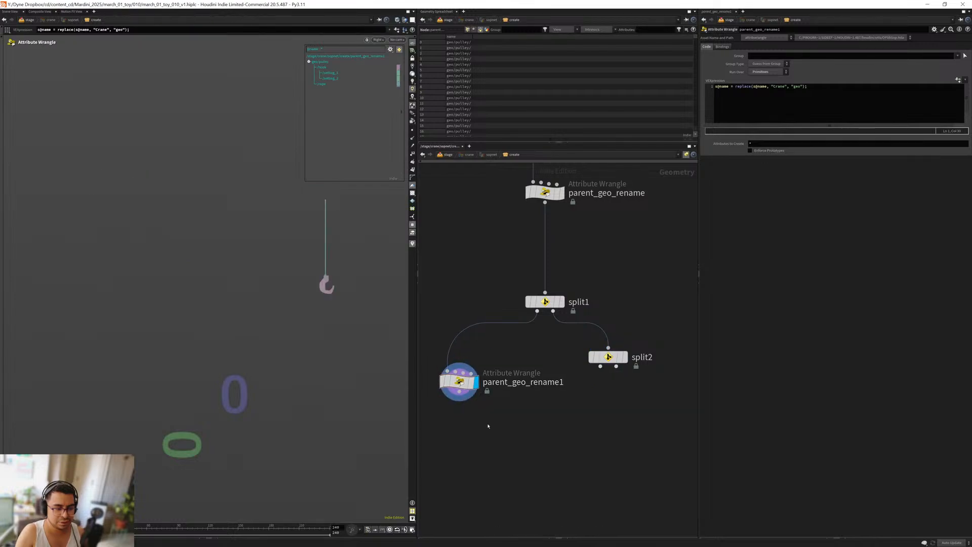
Step: Change the copied wrangle's code to s@name = replace(s@name, "geo", "geo/hook/");
click(784, 87)
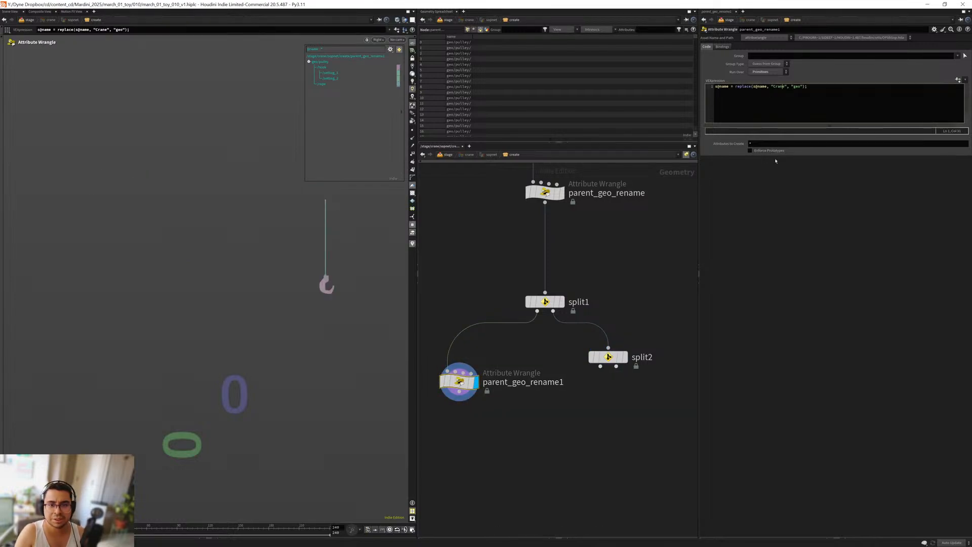
key(BackSpace)
key(BackSpace)
key(BackSpace)
key(BackSpace)
key(BackSpace)
text(geo)
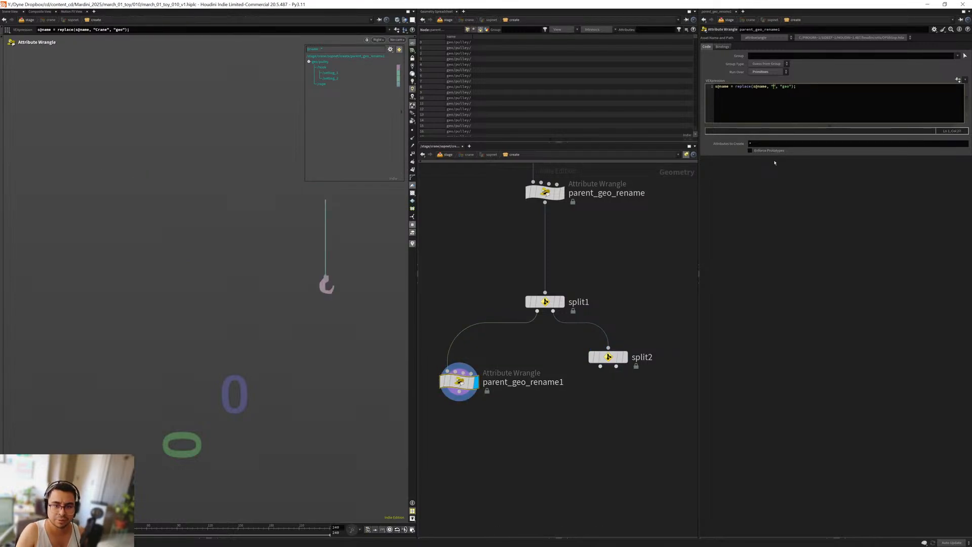
text(/)
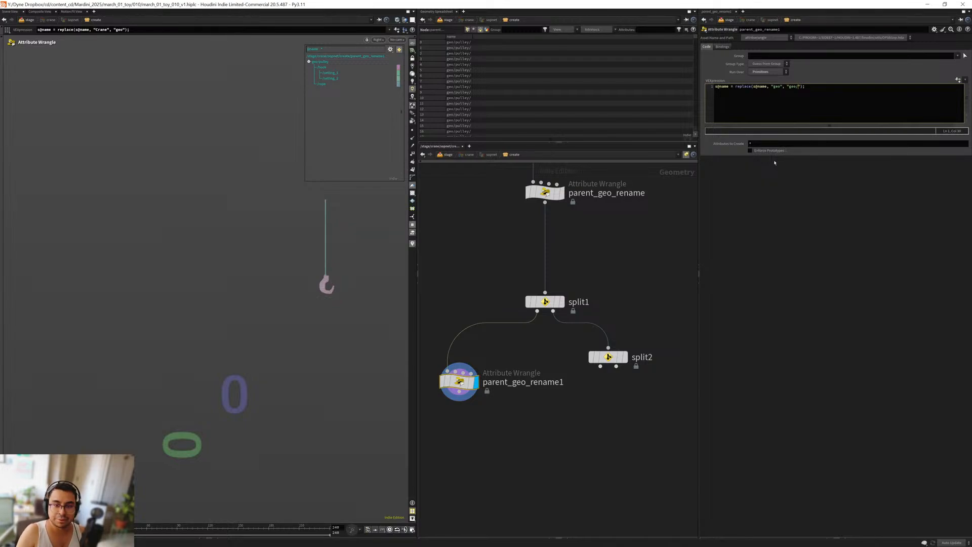
text(hook)
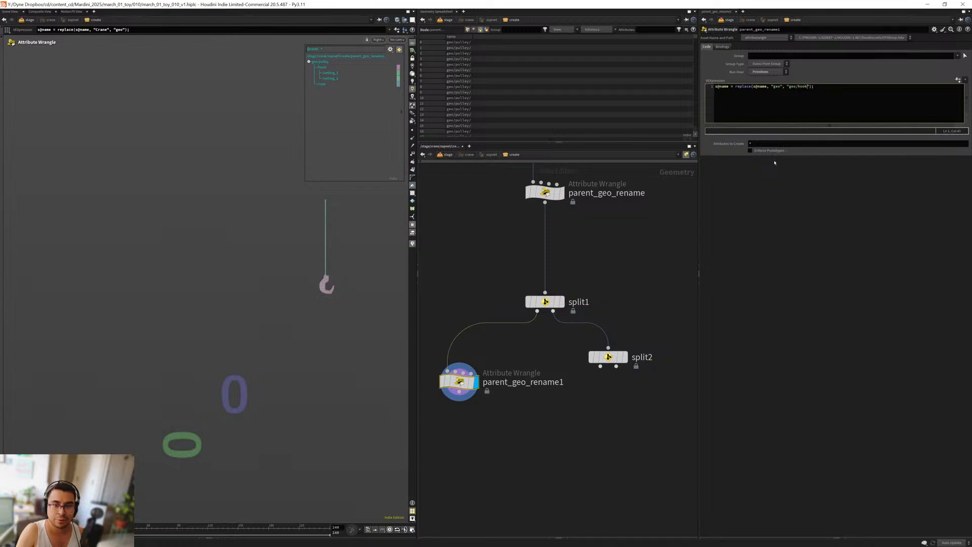
drag(536, 461, 450, 369)
click(316, 68)
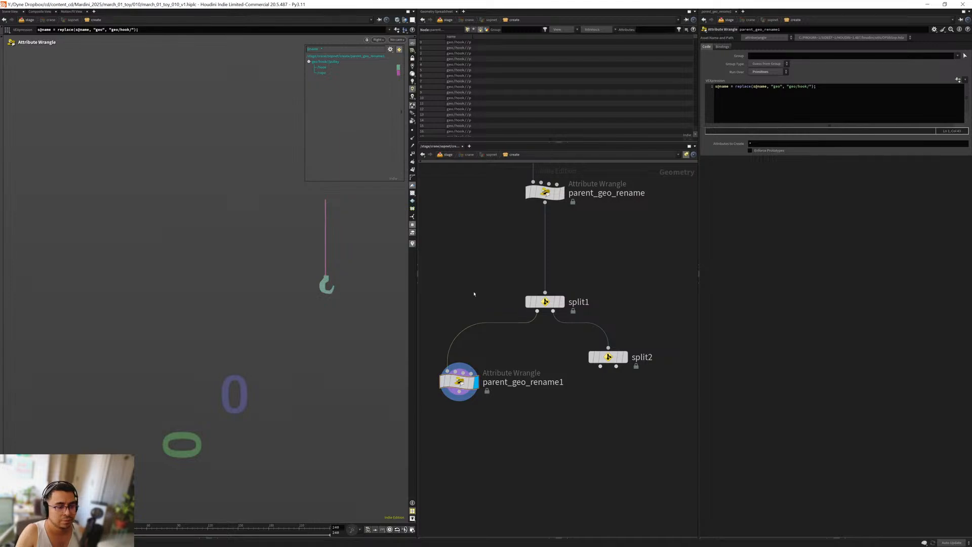
Step: Go up to the stage level and examine the crane's geo and hook hierarchy in the scene graph
middle_drag(509, 446, 531, 414)
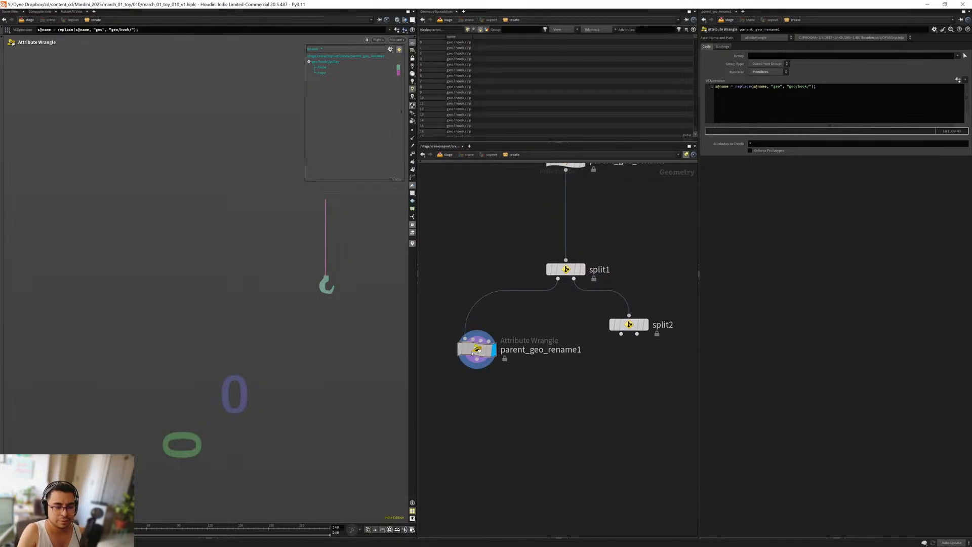
key(u)
drag(467, 257, 570, 304)
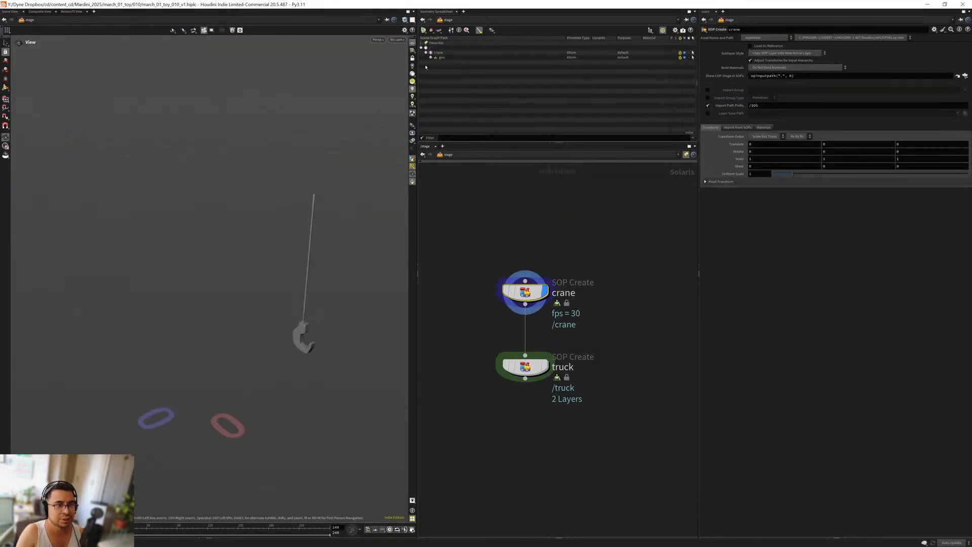
click(431, 58)
click(435, 62)
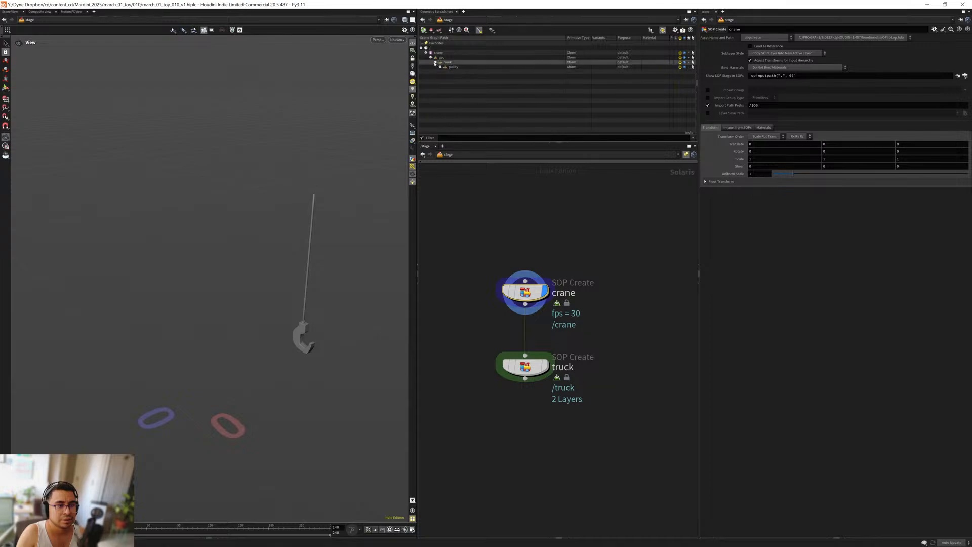
click(436, 63)
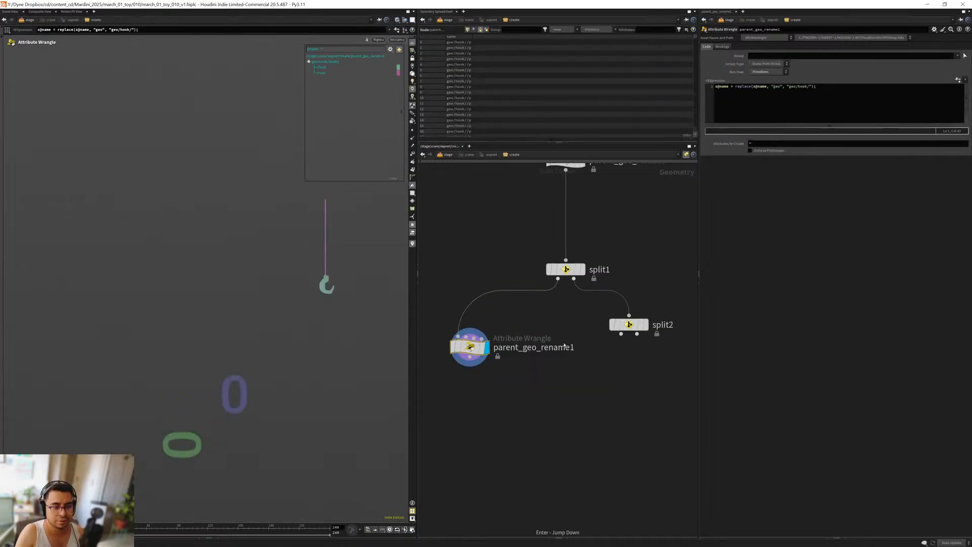
Step: Duplicate the hook wrangle for each of split2's two outputs, and display the copy on the non-selected output
alt+drag(470, 346, 573, 413)
drag(621, 334, 624, 444)
click(637, 445)
middle_drag(572, 439, 551, 389)
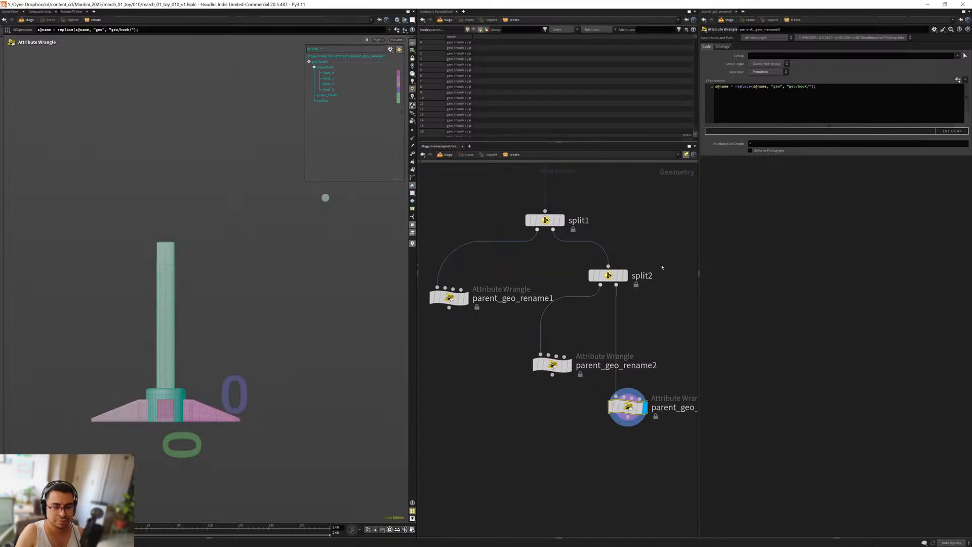
Step: Set the replacement path to "geo/bottom/" in the wrangle on split2's non-selected output
click(804, 86)
key(BackSpace)
key(BackSpace)
text(bottom)
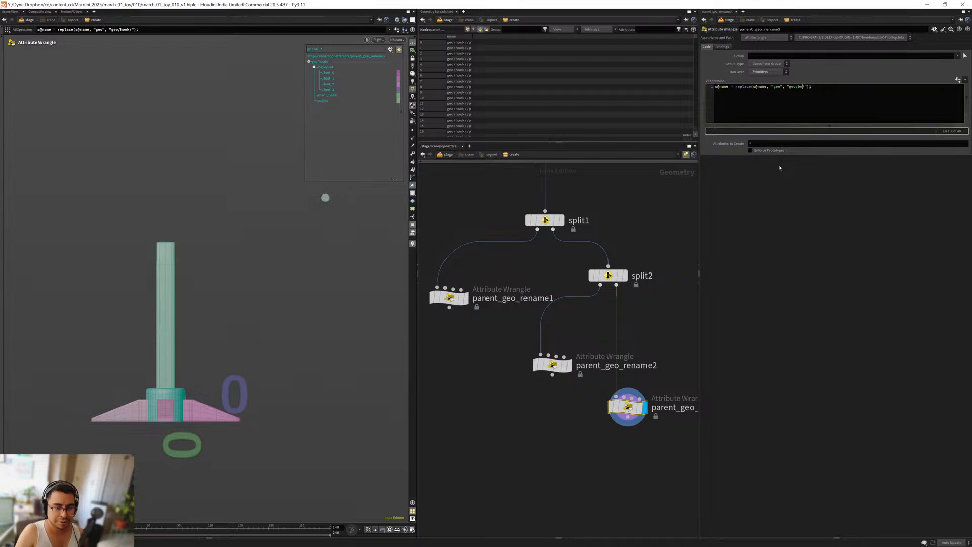
Step: Set the parent under geo to top in the replacement path of parent_geo_rename2
click(552, 365)
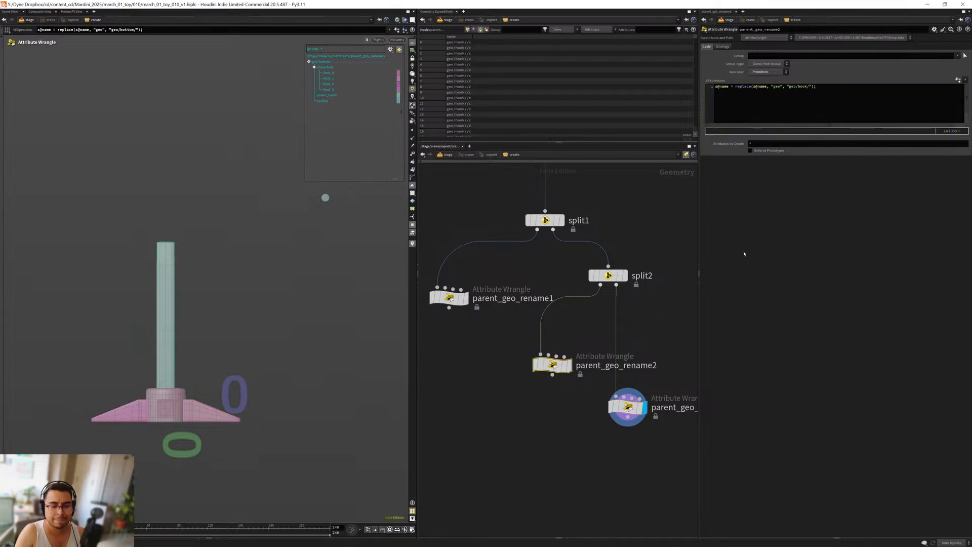
click(808, 87)
key(BackSpace)
key(BackSpace)
key(BackSpace)
key(BackSpace)
text(top)
Step: Merge the hook, top and bottom wrangles into one Merge node, display it, and place it below them
scroll(522, 405, down, 2)
drag(614, 447, 451, 423)
click(478, 481)
middle_drag(483, 483, 516, 412)
drag(479, 354, 495, 394)
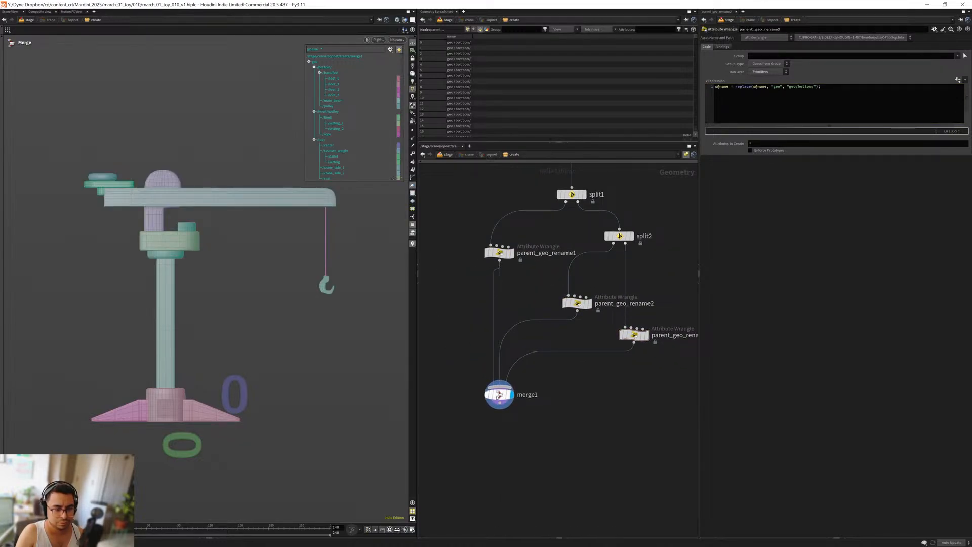
Step: Check merge1's geometry information, then return to the stage and inspect the crane's hook, top and bottom groups in the scene graph
click(501, 398)
middle_click(503, 401)
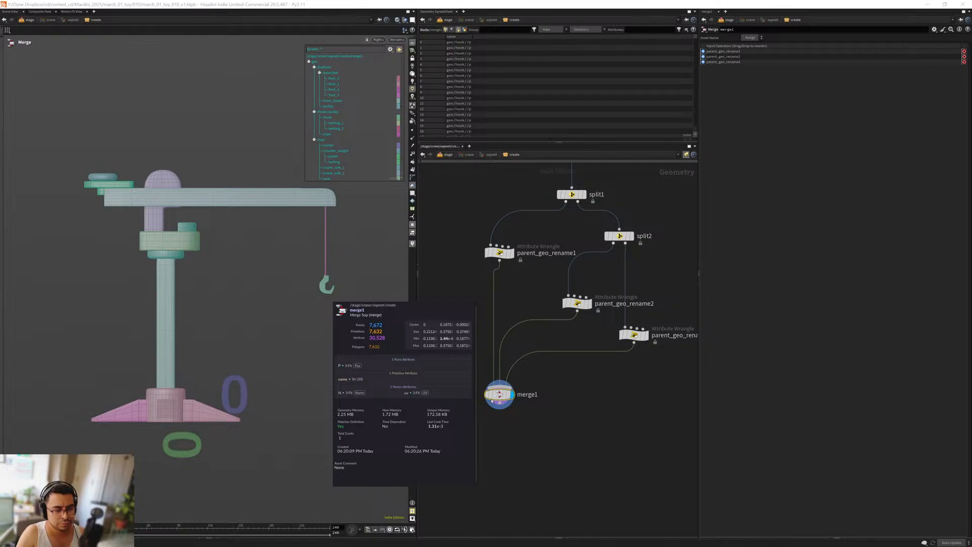
key(u)
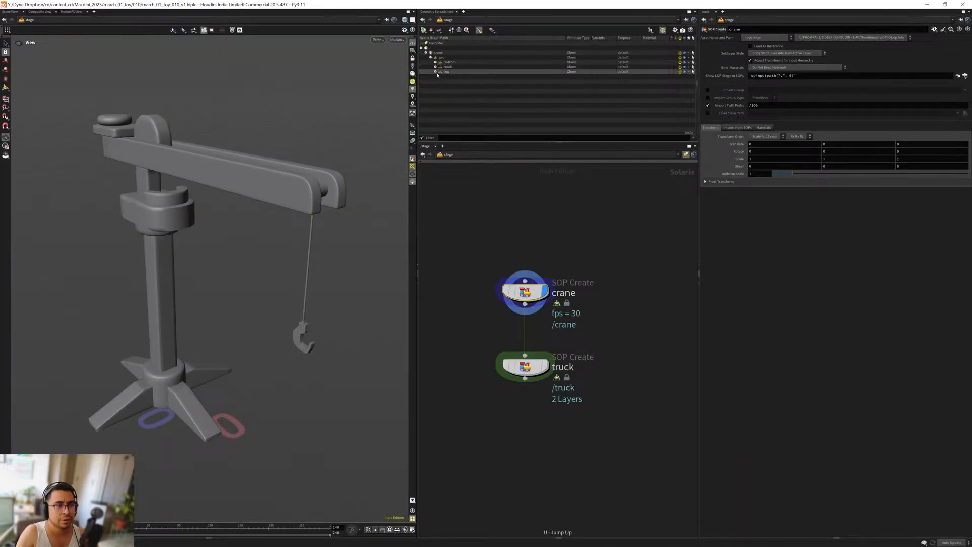
click(436, 71)
click(436, 67)
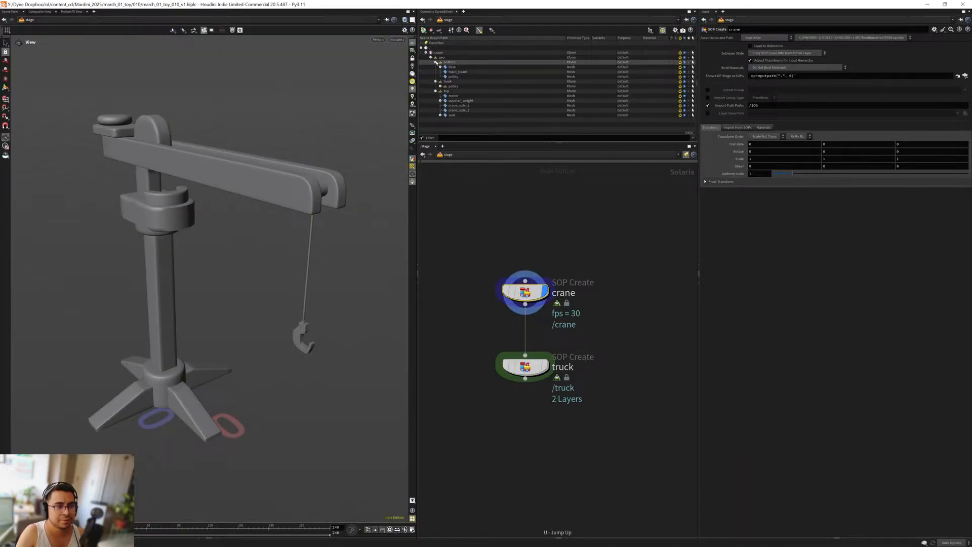
click(436, 67)
click(435, 72)
alt+drag(228, 202, 218, 233)
middle_drag(505, 417, 536, 399)
click(545, 399)
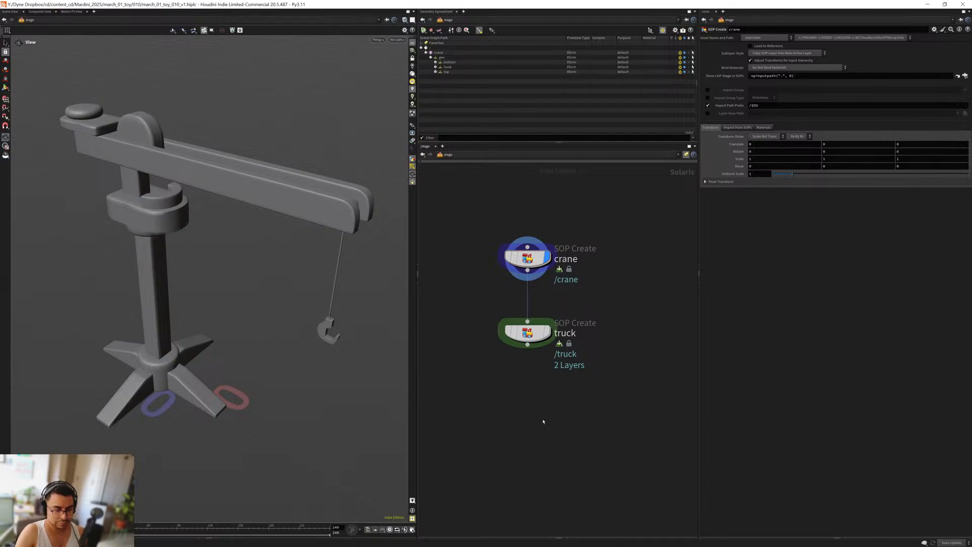
Step: Inside the crane's geometry network, add a Connectivity node, wire it below merge1 and display it
double_click(527, 258)
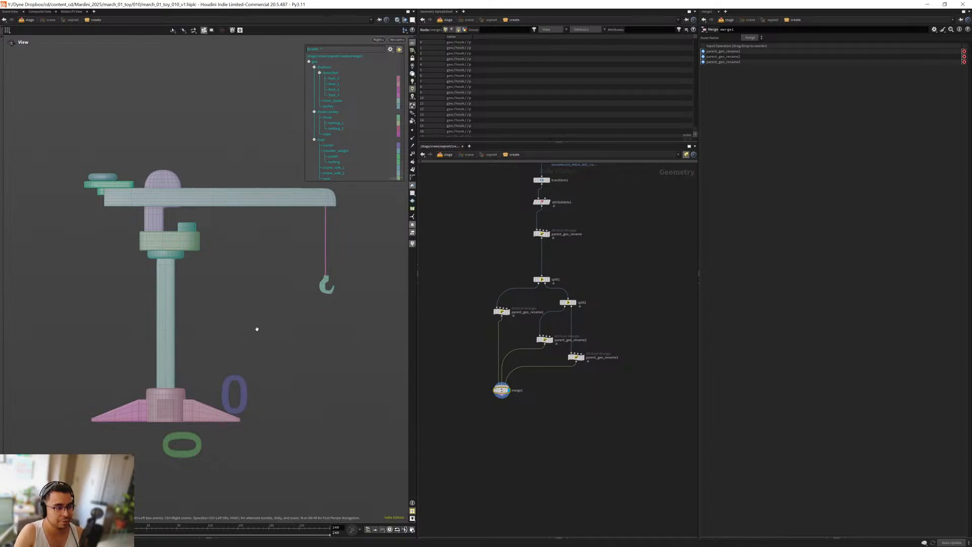
scroll(521, 399, up, 3)
middle_drag(521, 400, 519, 358)
scroll(511, 379, up, 1)
drag(540, 369, 458, 275)
key(Escape)
drag(204, 306, 283, 324)
scroll(516, 341, down, 8)
scroll(488, 406, up, 5)
scroll(494, 388, up, 3)
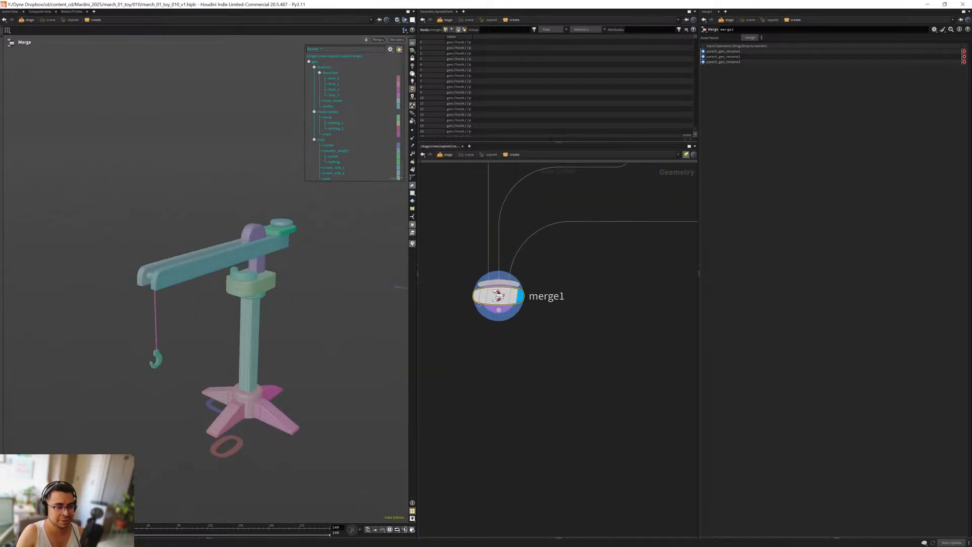
scroll(511, 383, down, 6)
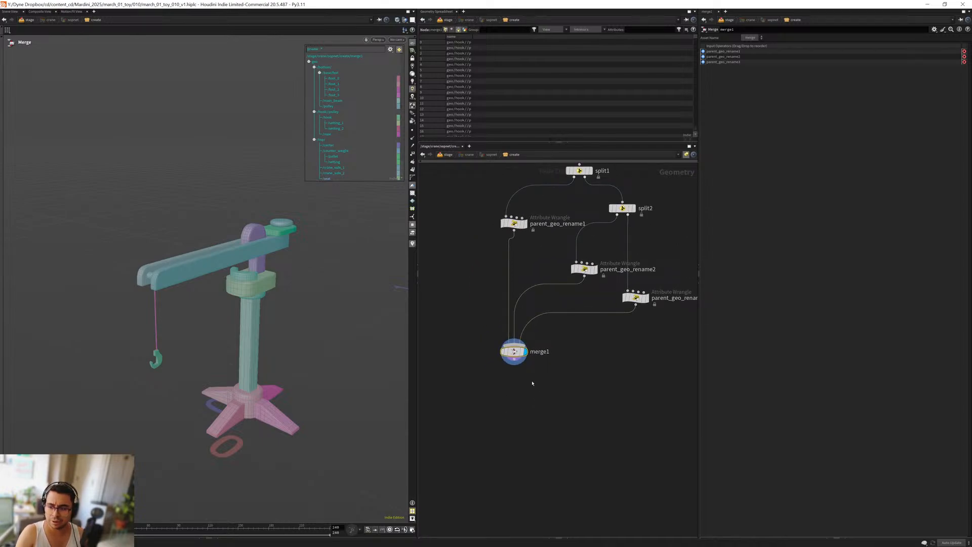
scroll(518, 389, up, 3)
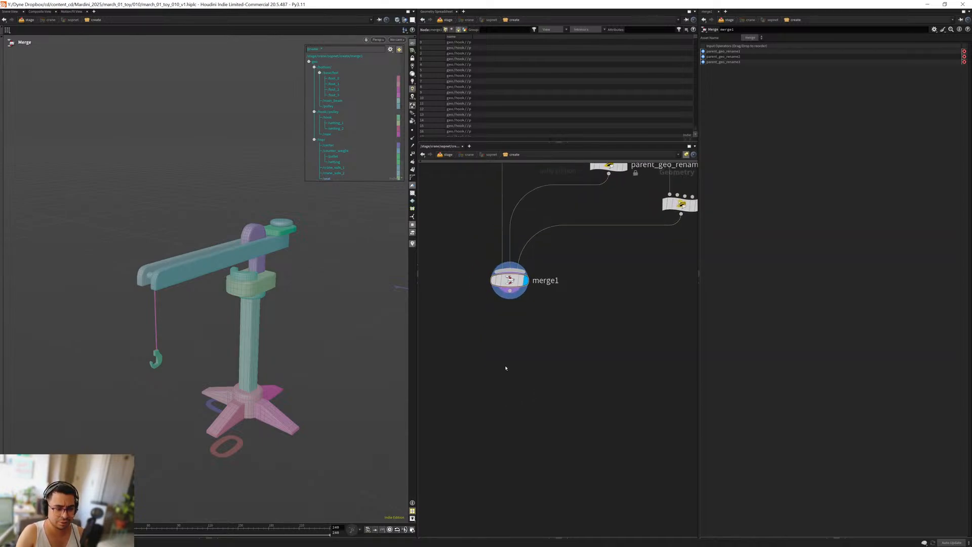
key(Tab)
text(conn)
key(Return)
key(Return)
drag(509, 292, 516, 350)
click(532, 365)
middle_click(517, 356)
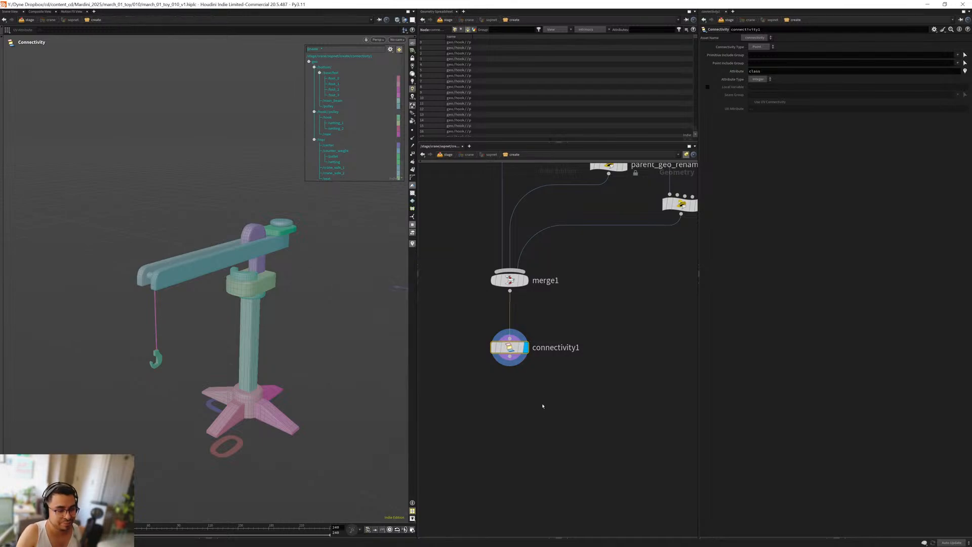
Step: Add an Output node below connectivity1, wire it to that node and make it the displayed node
key(Tab)
text(out)
key(Return)
click(508, 436)
drag(510, 356, 510, 425)
key(r)
key(h)
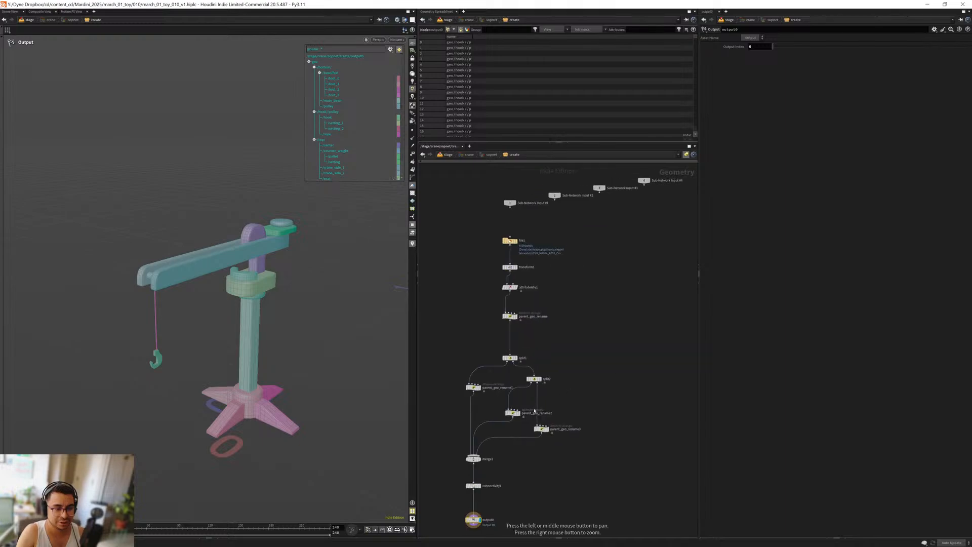
Step: Copy the crane's transform, attribute delete and parent_geo_rename nodes into the truck's network and wire them below file1
middle_drag(544, 347, 541, 323)
drag(543, 311, 476, 282)
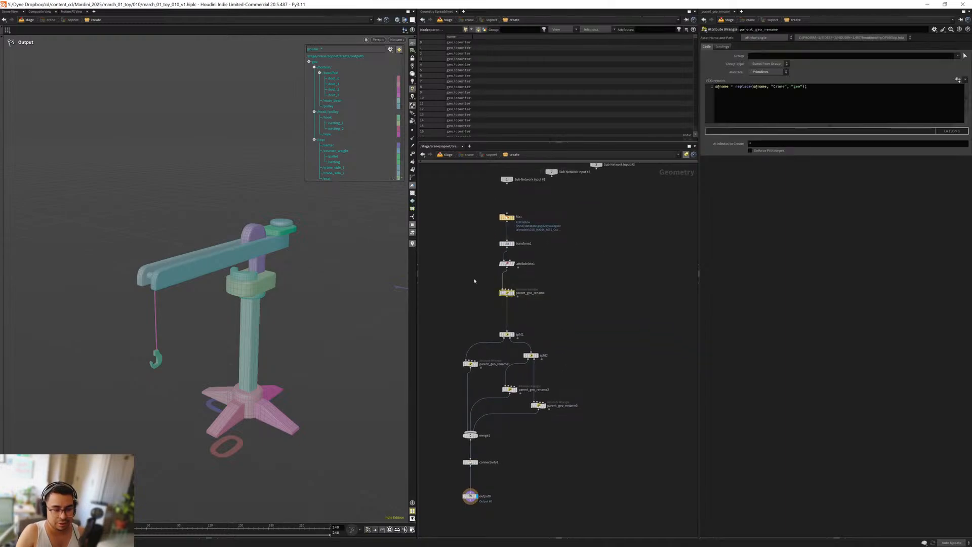
scroll(486, 274, up, 3)
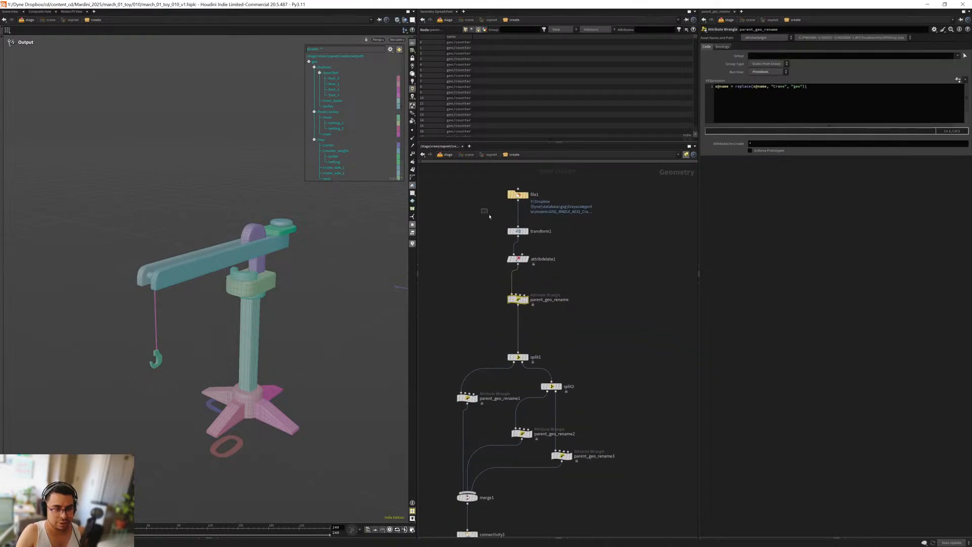
drag(482, 211, 545, 310)
key(u)
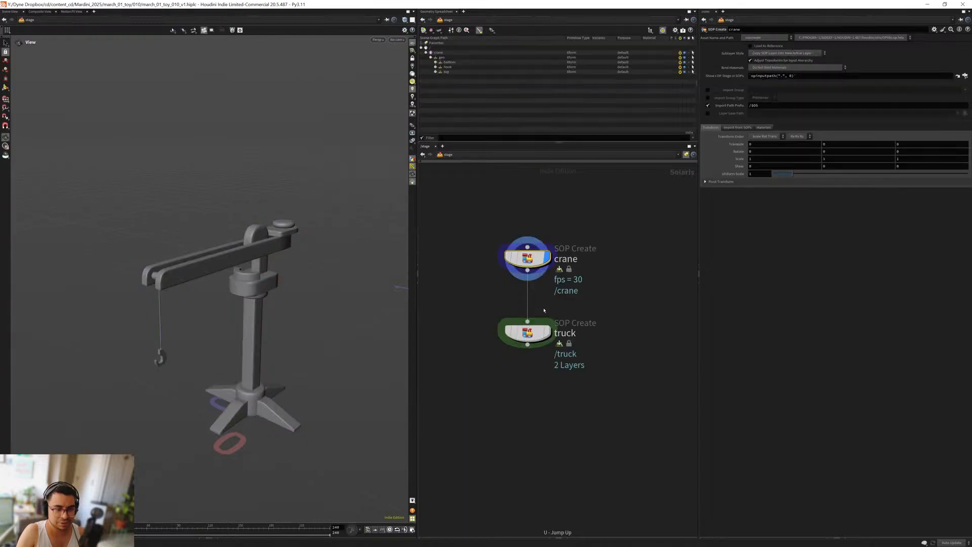
double_click(518, 294)
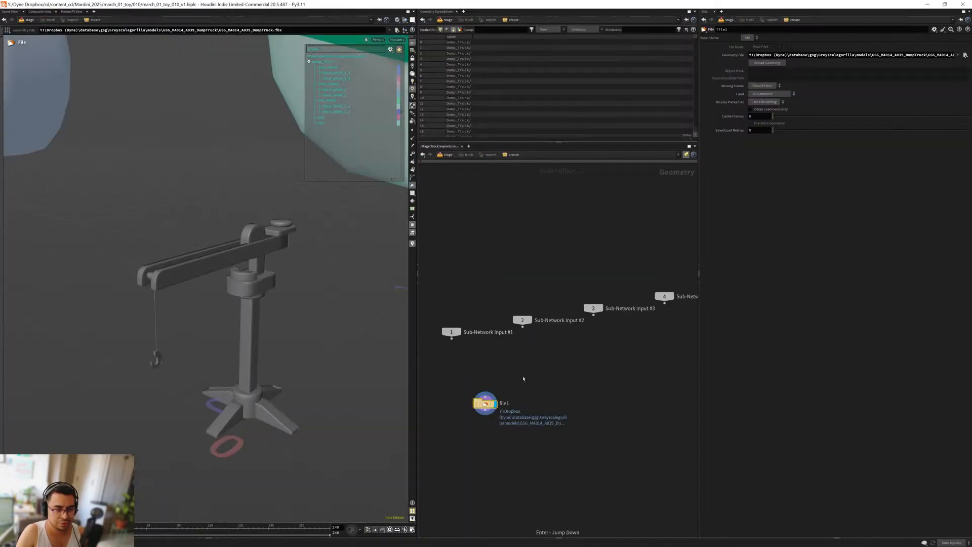
key(ctrl+v)
key(shift+s)
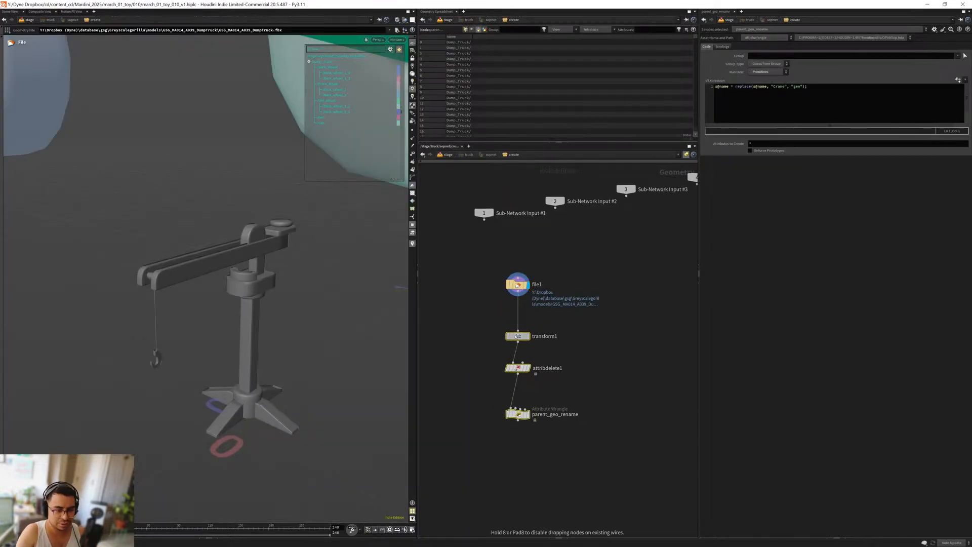
scroll(501, 361, up, 3)
click(501, 362)
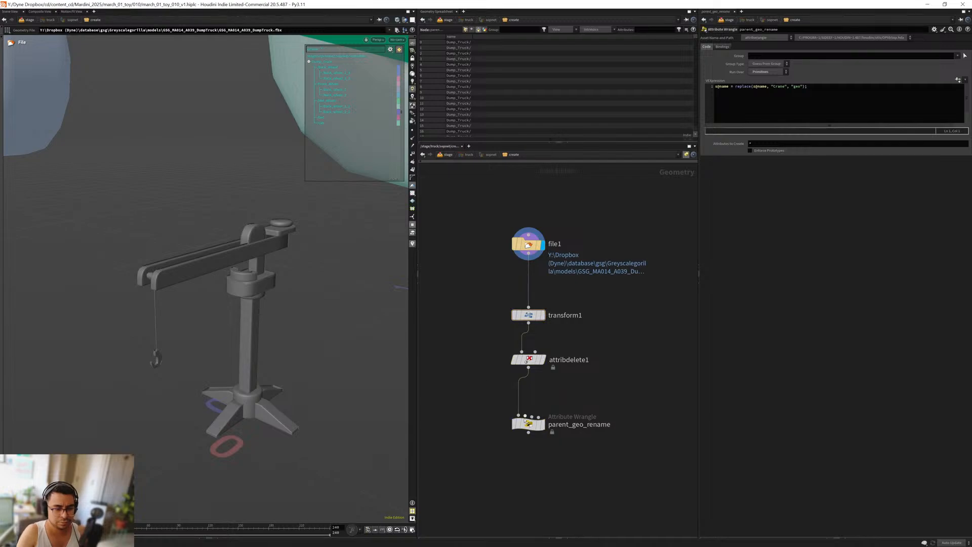
Step: Display the truck's transform1, attribdelete1 and parent_geo_rename in turn, leaving parent_geo_rename displayed
key(r)
click(530, 315)
middle_drag(466, 351, 465, 320)
drag(466, 319, 534, 335)
key(r)
click(529, 330)
alt+drag(223, 345, 334, 314)
drag(480, 321, 555, 353)
key(r)
click(529, 392)
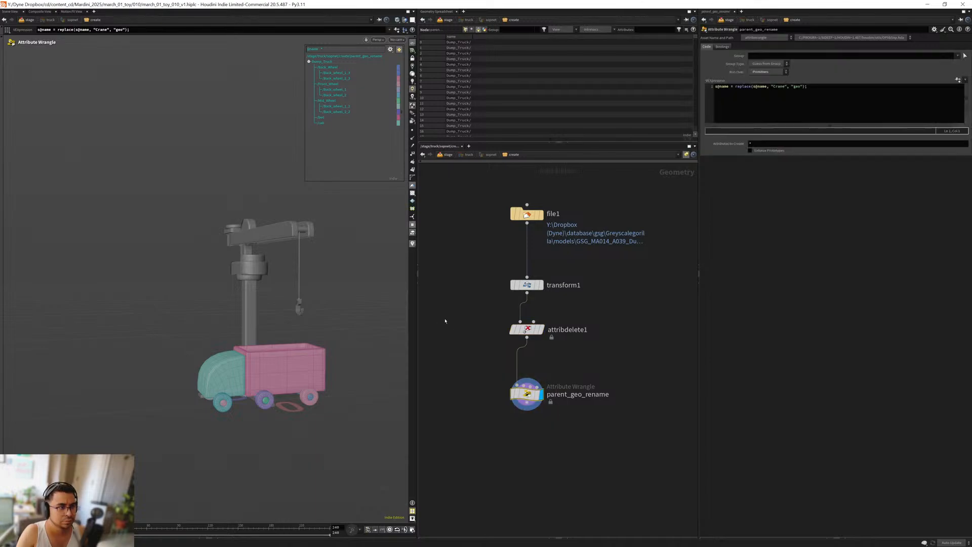
alt+drag(263, 349, 354, 378)
Step: Return to the stage and examine the truck's part hierarchy in the scene graph beside the crane's
key(u)
drag(542, 363, 478, 272)
alt+drag(248, 337, 297, 311)
alt+right_drag(297, 310, 273, 296)
alt+drag(273, 296, 250, 304)
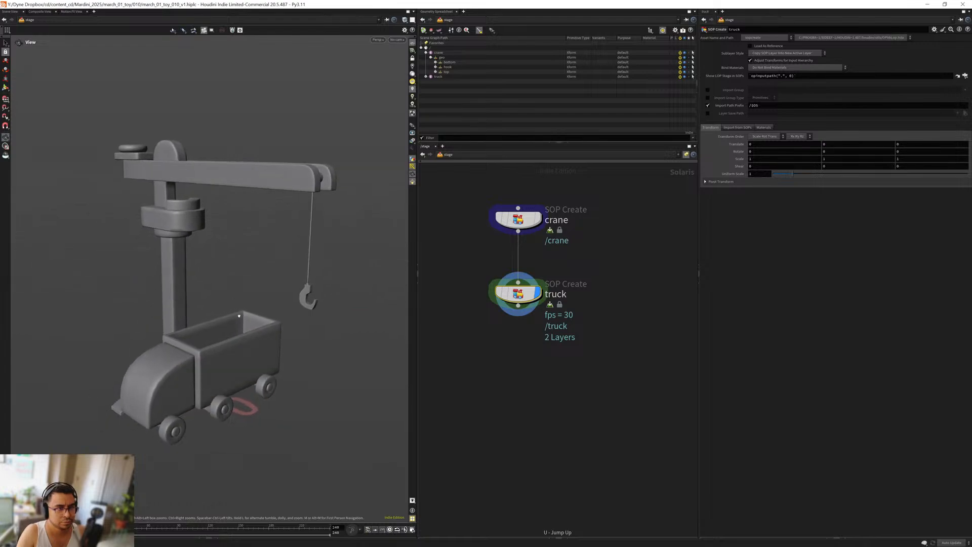
click(425, 77)
click(431, 82)
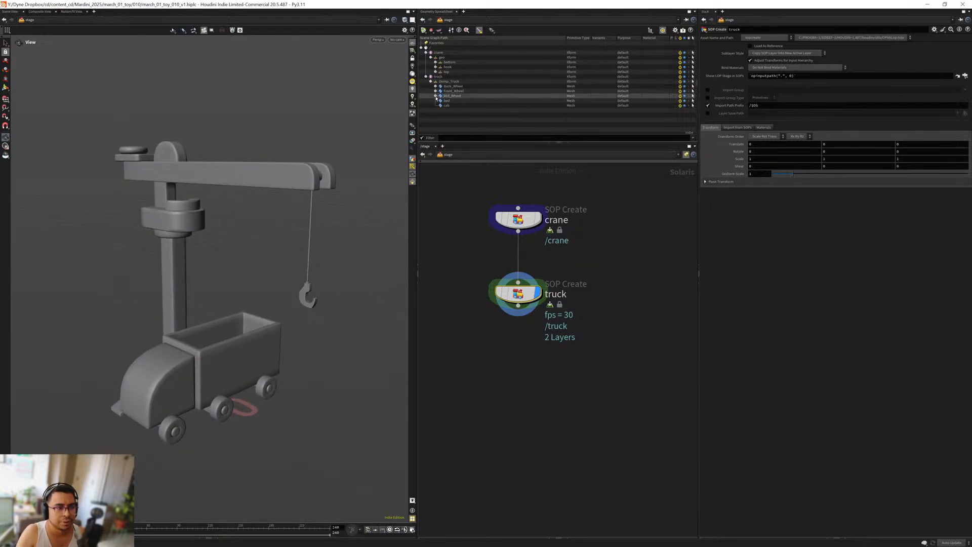
click(430, 57)
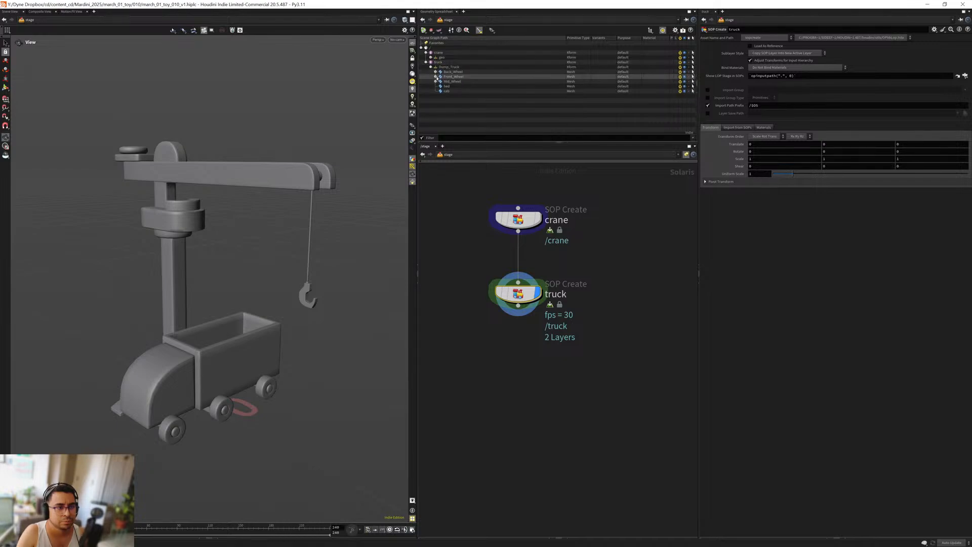
Step: In the truck's parent_geo_rename code, replace the "Crane" search string with chs("parent")
key(Return)
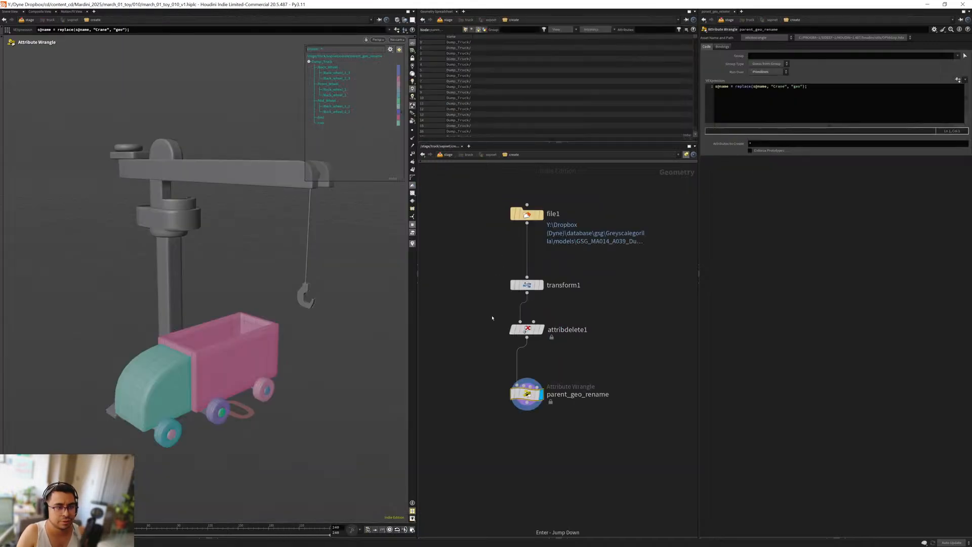
middle_drag(489, 317, 459, 300)
drag(466, 355, 535, 406)
click(785, 87)
key(BackSpace)
key(BackSpace)
key(BackSpace)
key(BackSpace)
key(BackSpace)
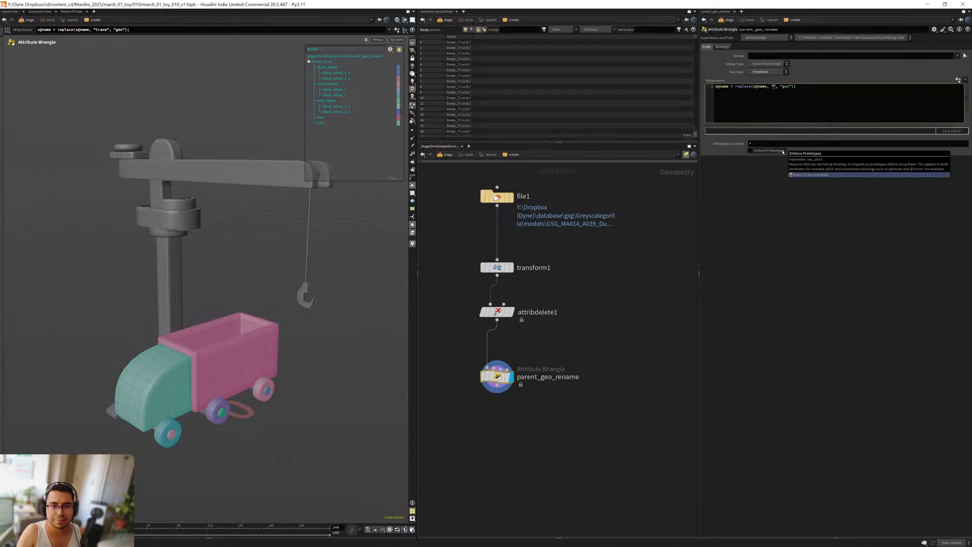
key(BackSpace)
text(chs()
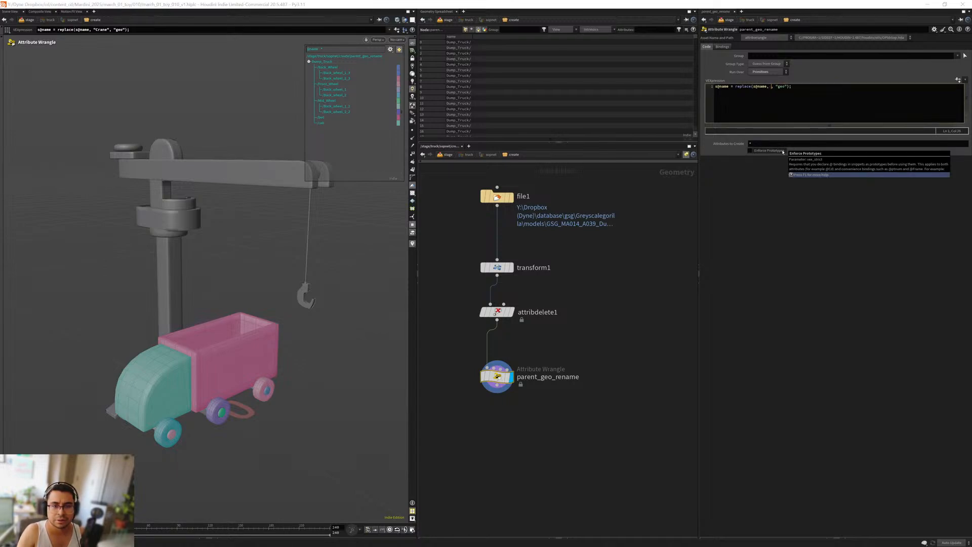
text())
key(Left)
text(")
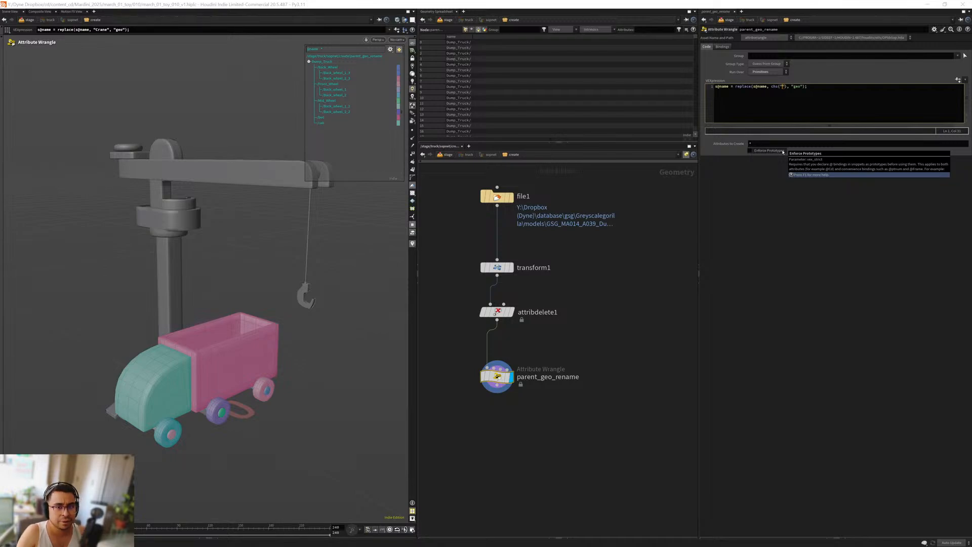
text(parent)
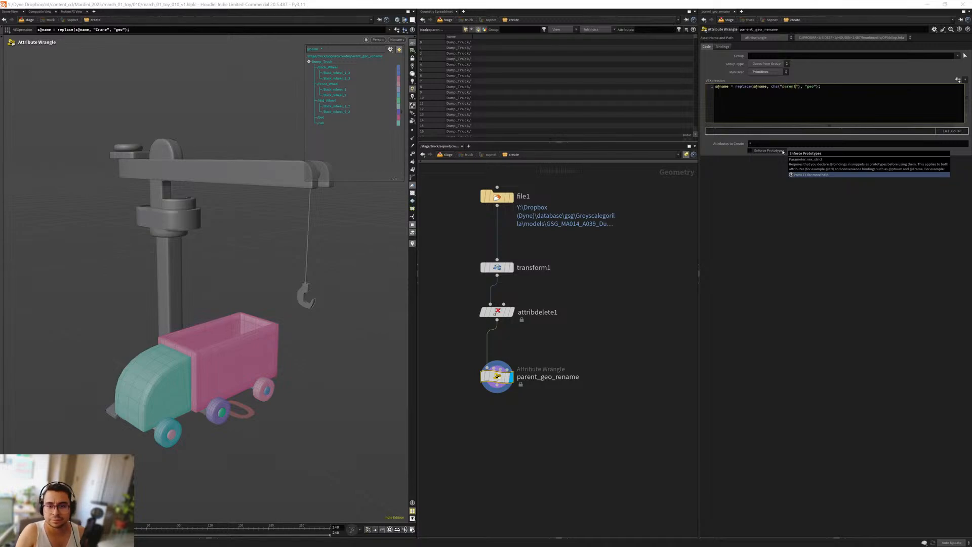
Step: Create the Parent parameter from the wrangle code and set it to Dump_Truck
click(958, 79)
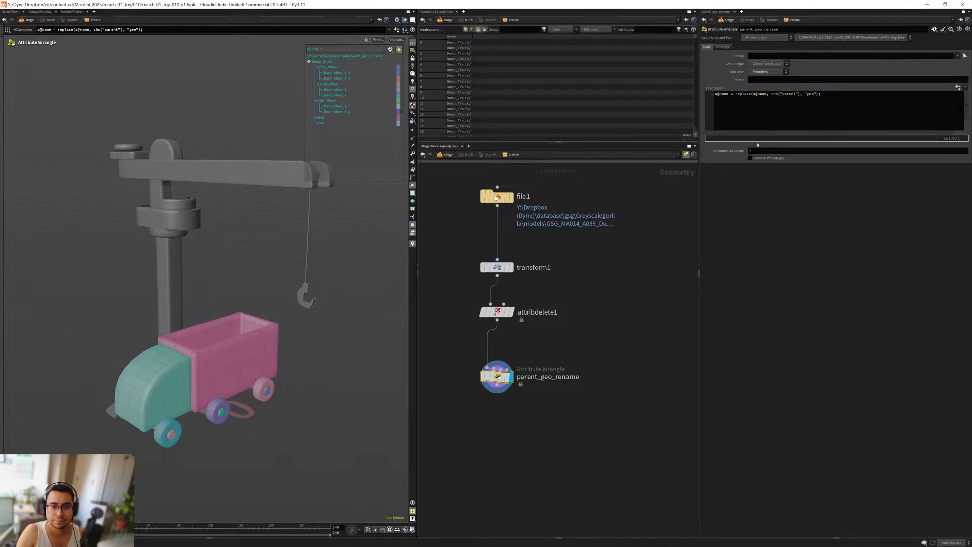
click(762, 79)
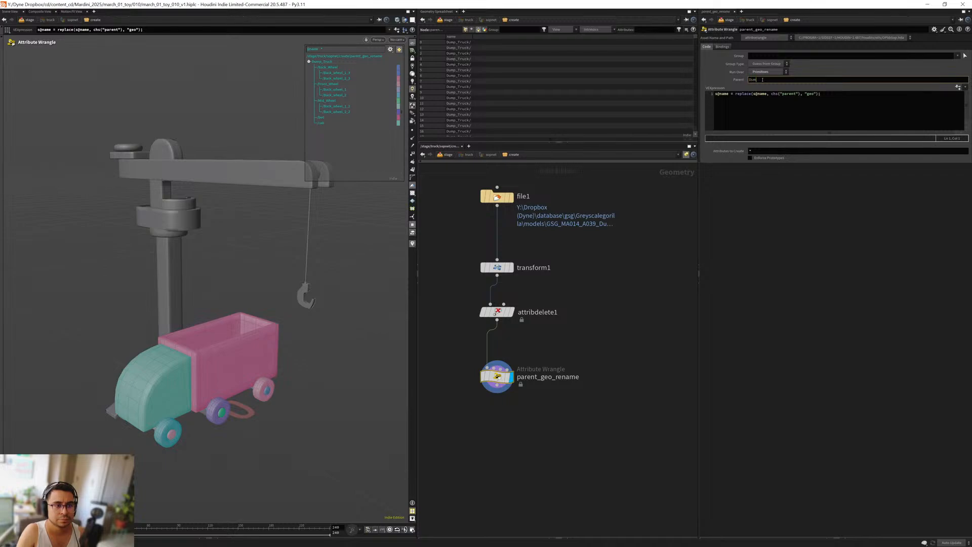
text(Dump_Truck)
key(Return)
Step: Color the truck's parent_geo_rename node pink in the network
drag(534, 350, 480, 416)
middle_drag(500, 411, 517, 378)
key(c)
click(678, 479)
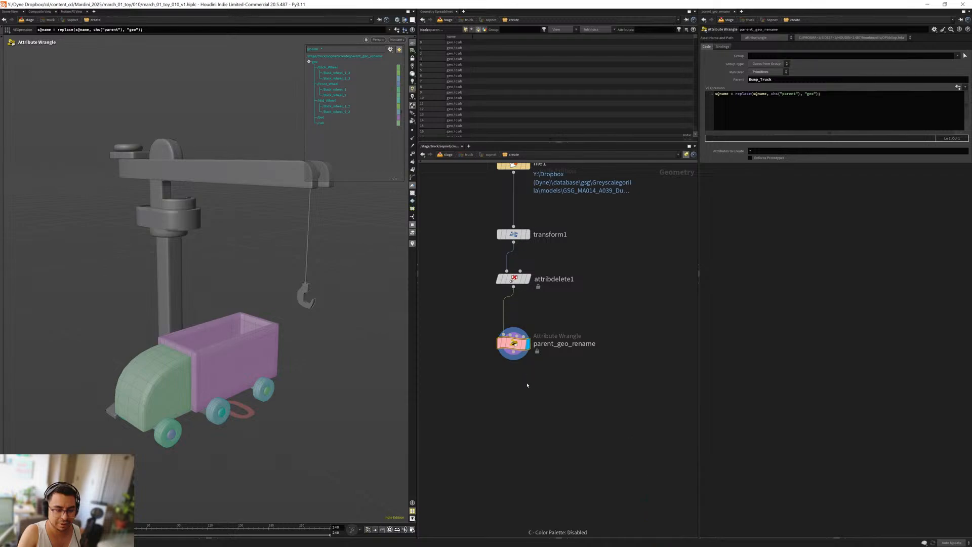
Step: Add an Output node wired below the truck's parent_geo_rename, leaving a wide gap between the two nodes
scroll(517, 395, up, 2)
middle_drag(498, 392, 496, 424)
key(Tab)
text(out)
key(Return)
click(499, 470)
drag(499, 381, 498, 459)
middle_drag(449, 425, 481, 279)
drag(527, 328, 527, 484)
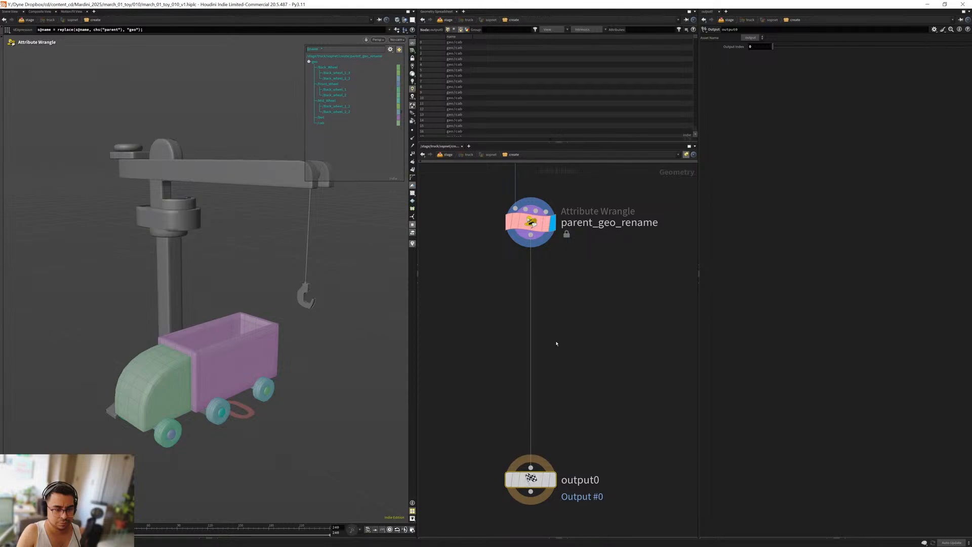
Step: Insert a Connectivity node between parent_geo_rename and output0 in the truck's network
key(Tab)
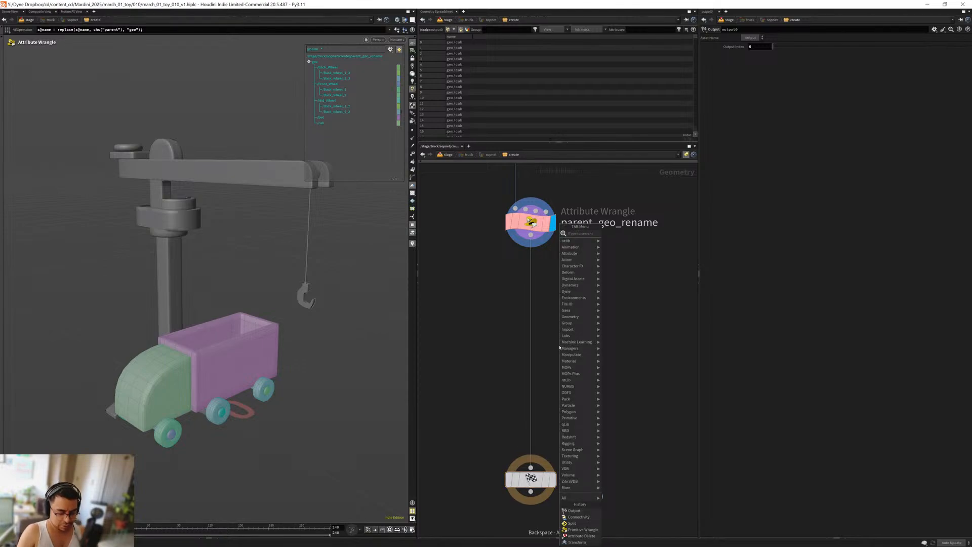
text(conn)
key(Return)
click(562, 346)
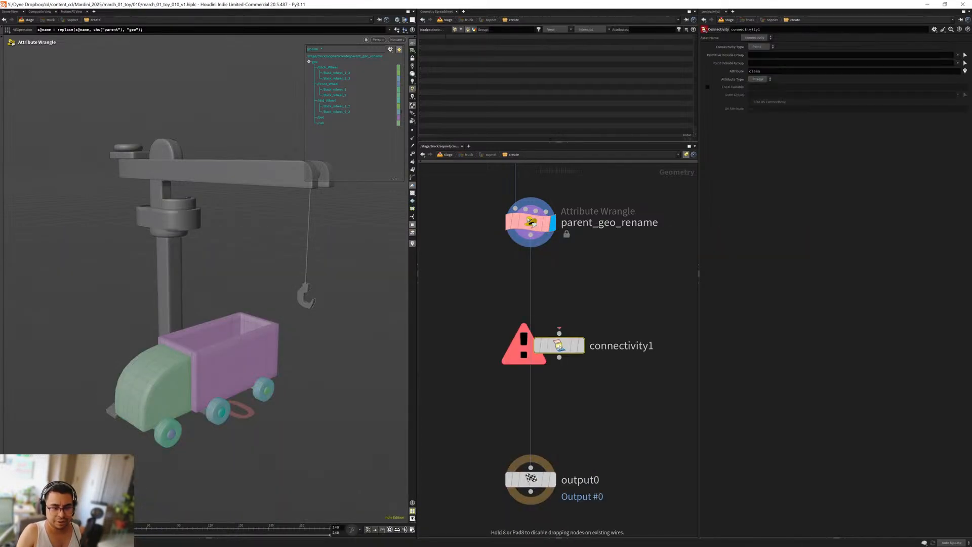
key(u)
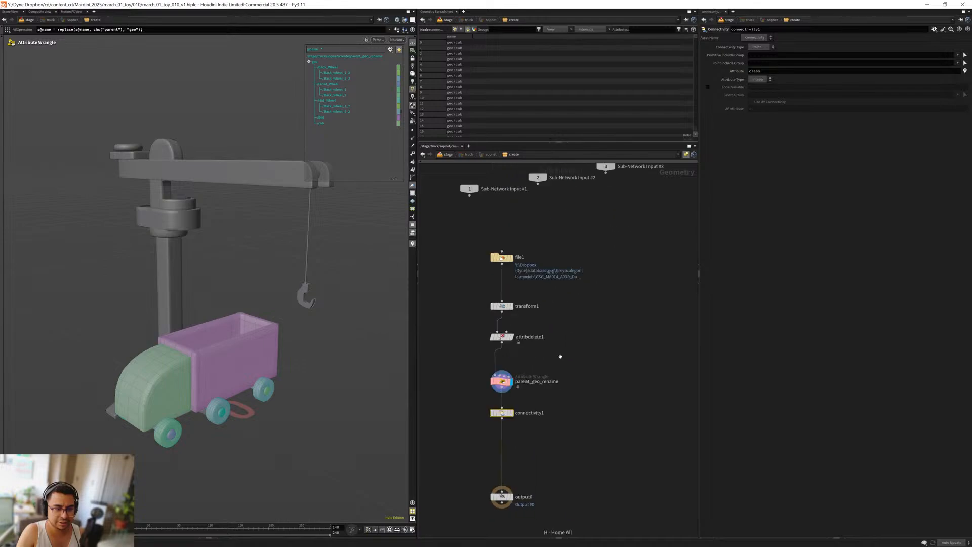
Step: Return to the stage, check that crane and truck each contain a geo parent, and collapse both hierarchies
key(u)
middle_drag(520, 339, 530, 367)
drag(571, 398, 557, 373)
mouse_move(198, 314)
mouse_down()
mouse_move(271, 345)
mouse_move(233, 335)
mouse_move(212, 314)
mouse_up()
drag(530, 327, 561, 308)
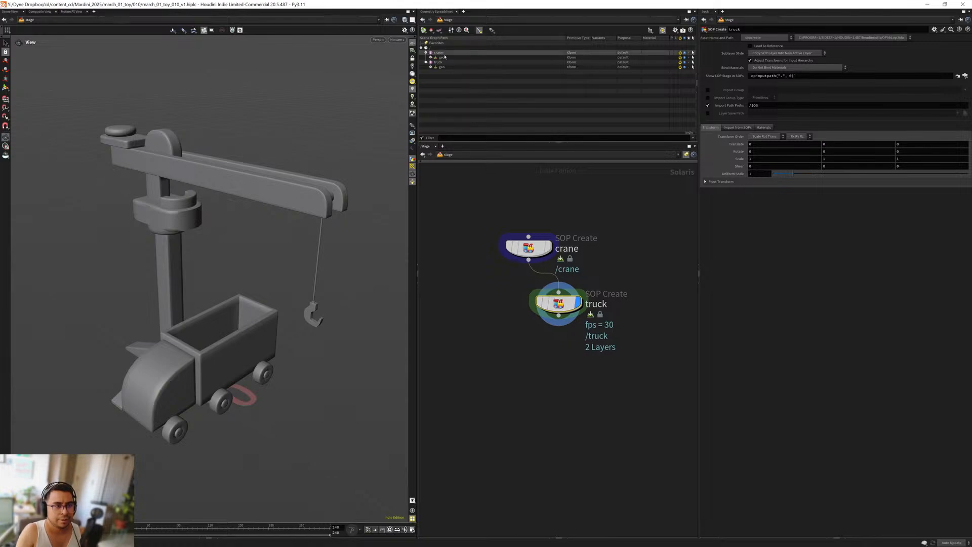
click(425, 53)
click(426, 58)
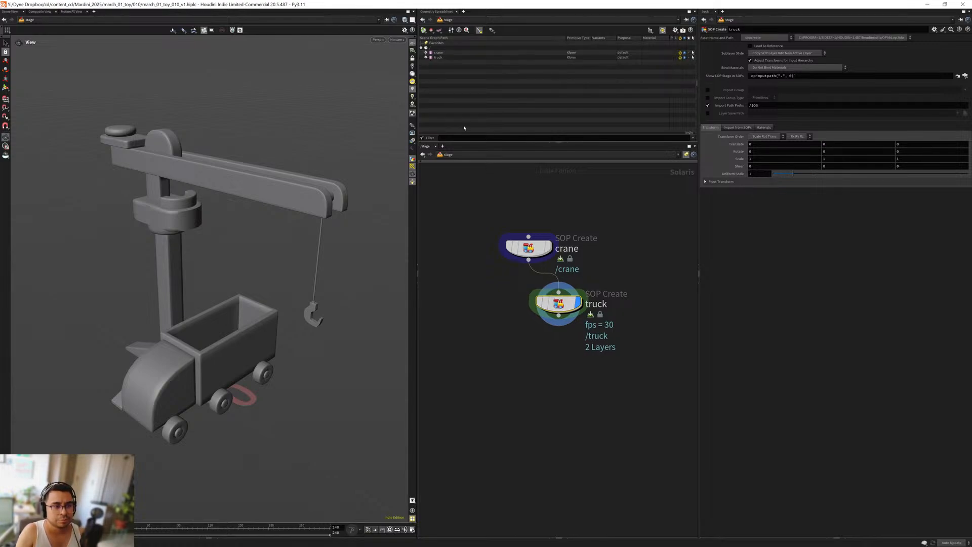
Step: Disconnect the truck node from the crane node and place it beside the crane
scroll(503, 345, down, 3)
middle_drag(502, 345, 472, 337)
drag(499, 314, 563, 278)
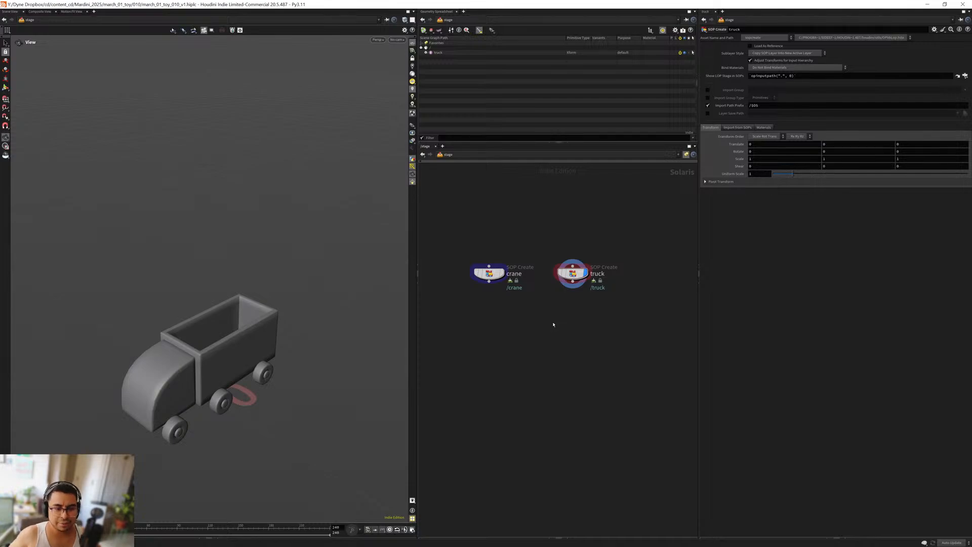
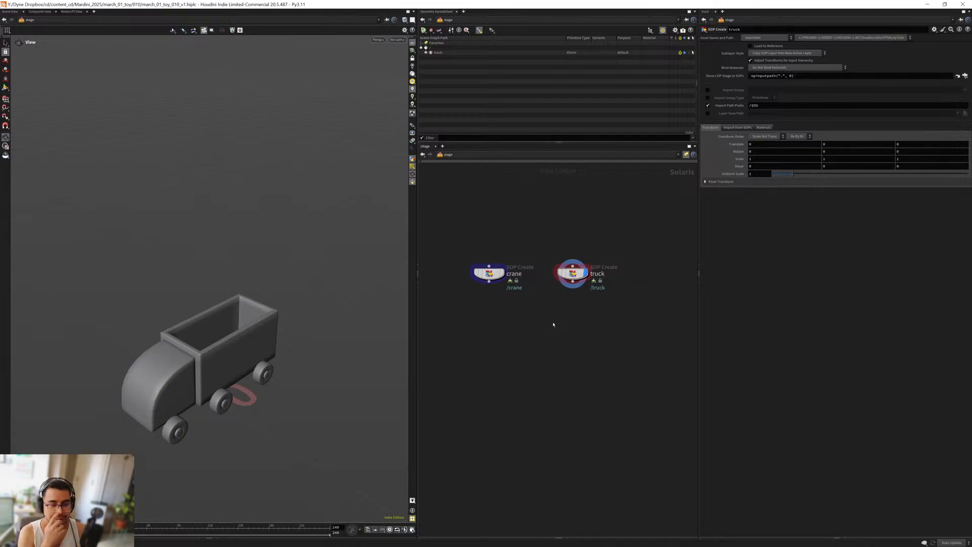
Step: Place the truck node below the crane node and wire the crane's output into the truck's input
scroll(500, 362, up, 3)
drag(484, 239, 632, 262)
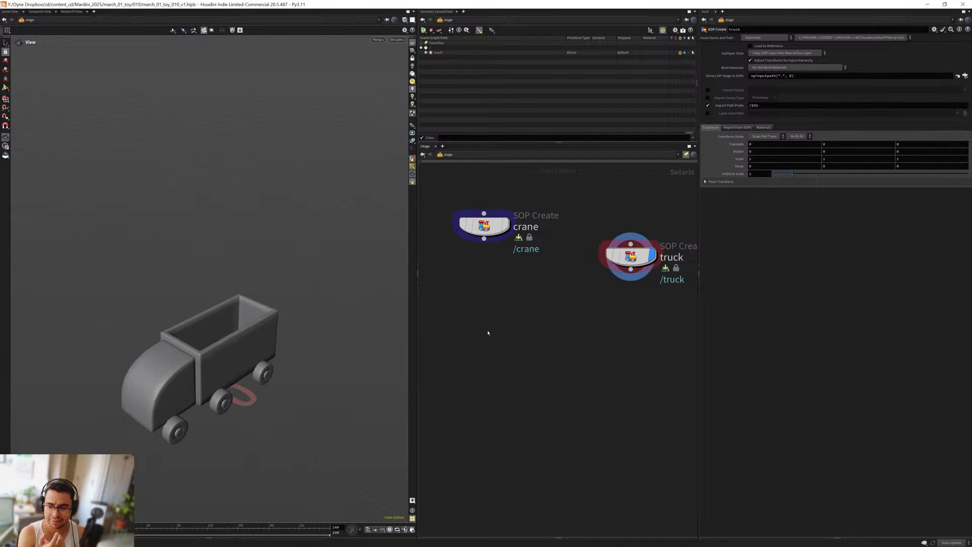
drag(490, 220, 486, 216)
drag(646, 328, 600, 218)
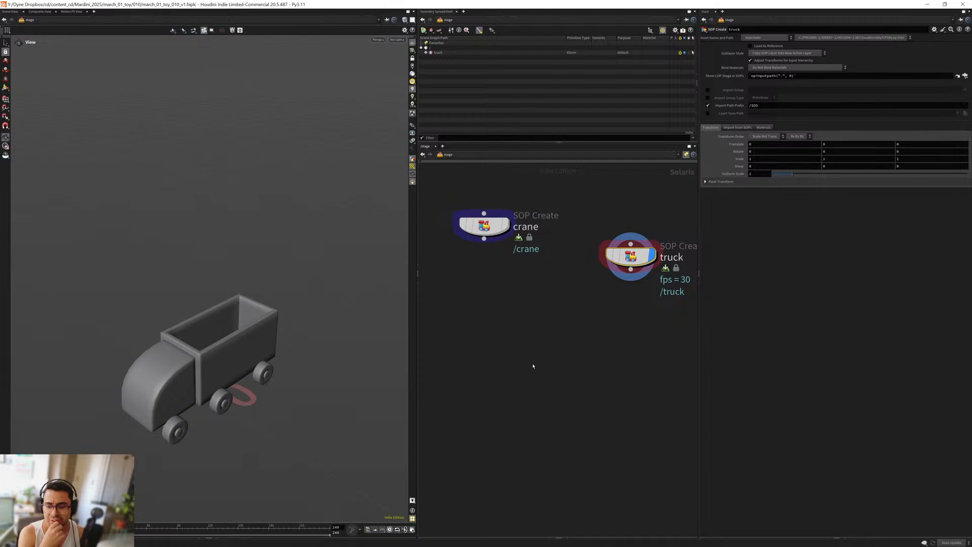
middle_drag(534, 378, 552, 366)
scroll(537, 408, down, 3)
scroll(553, 360, up, 1)
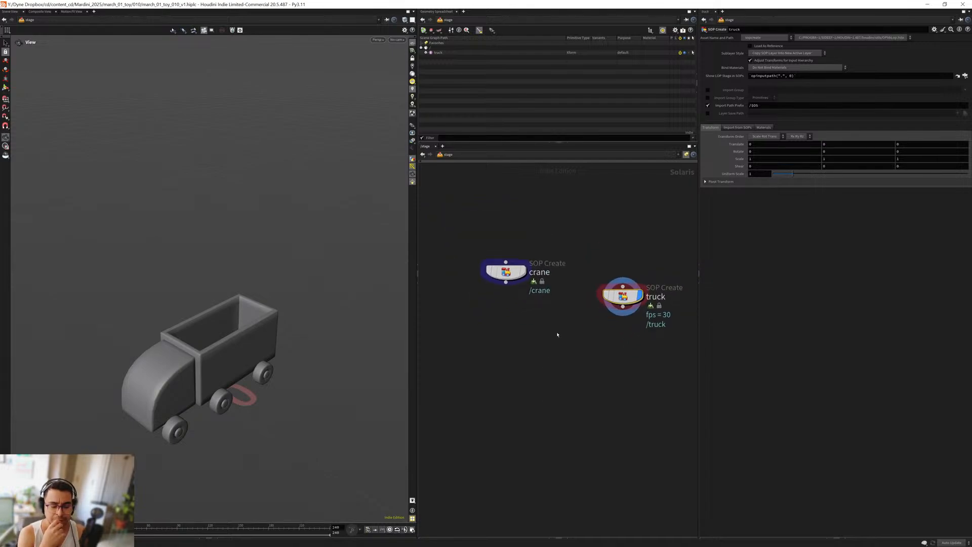
drag(506, 282, 497, 332)
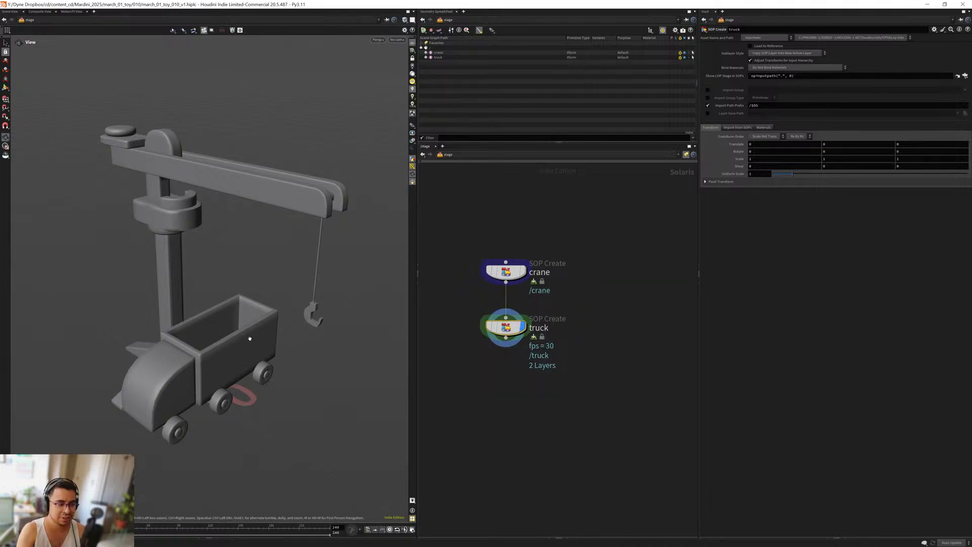
scroll(269, 314, down, 5)
drag(237, 340, 228, 304)
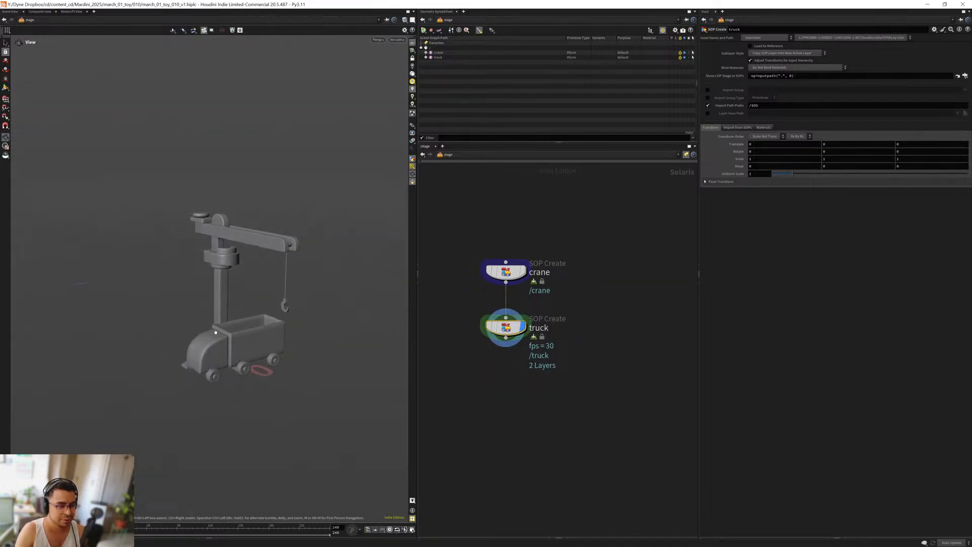
Step: Add a SOP Create node beside the crane and truck chain and name it cliff
middle_drag(529, 388, 489, 327)
key(Tab)
text(sop)
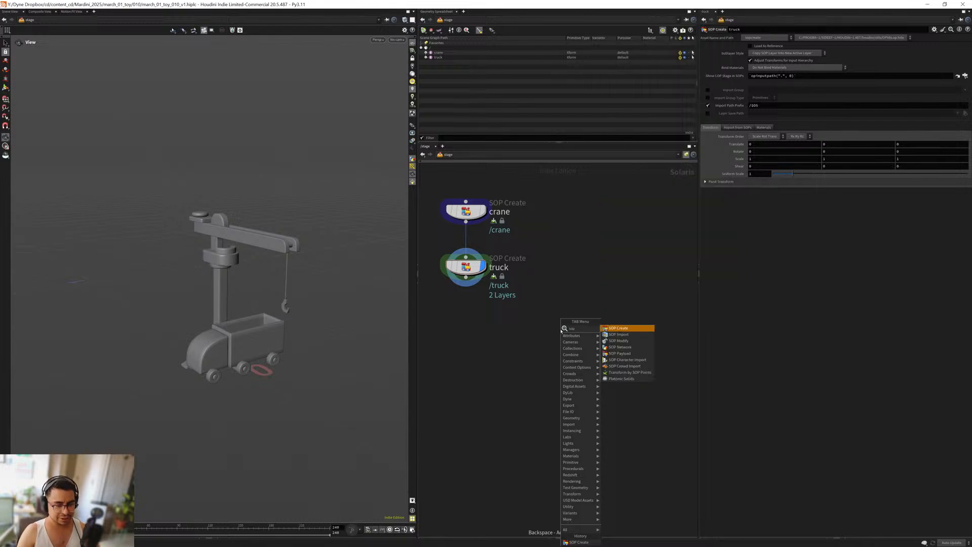
key(Return)
click(560, 330)
double_click(599, 330)
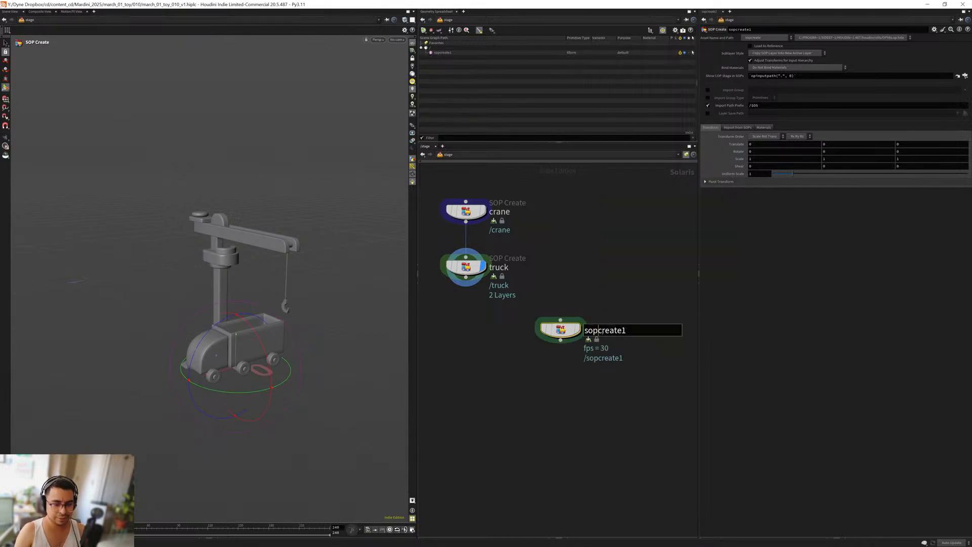
key(Return)
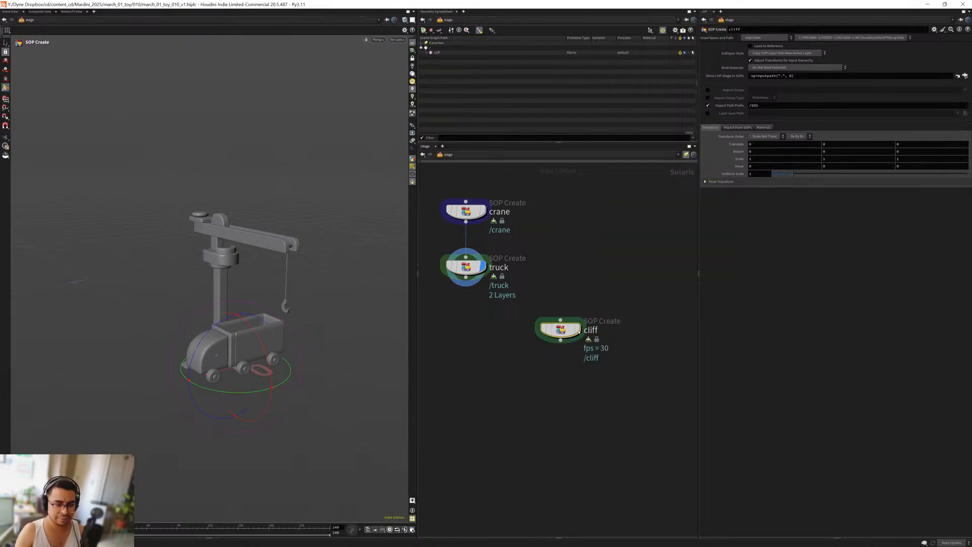
Step: Enter the cliff node's geometry network and add a Box node
double_click(582, 331)
scroll(540, 329, up, 4)
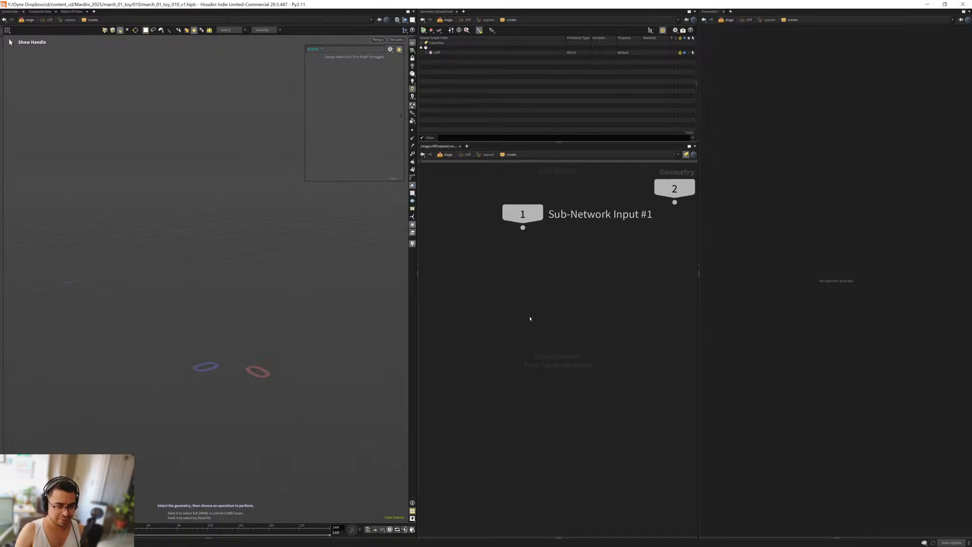
key(Tab)
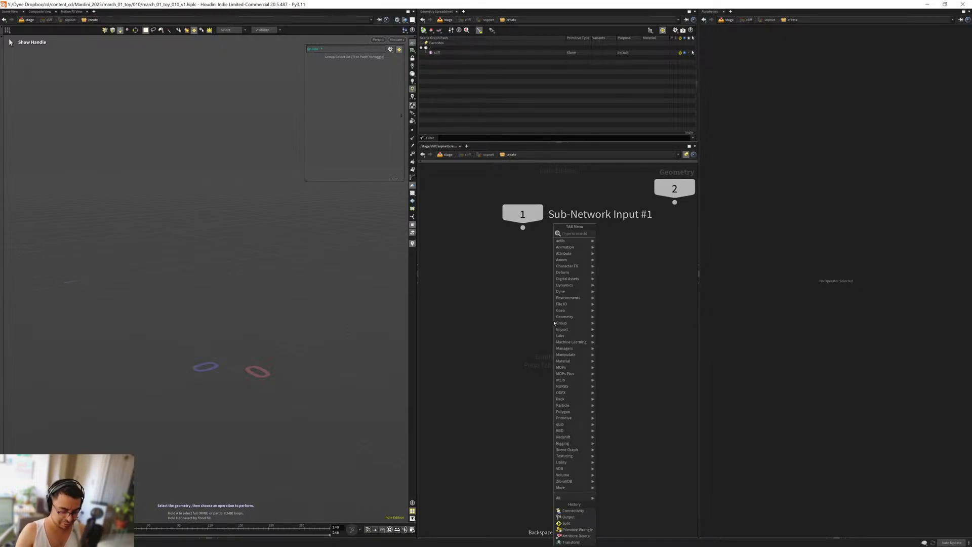
text(boc)
key(BackSpace)
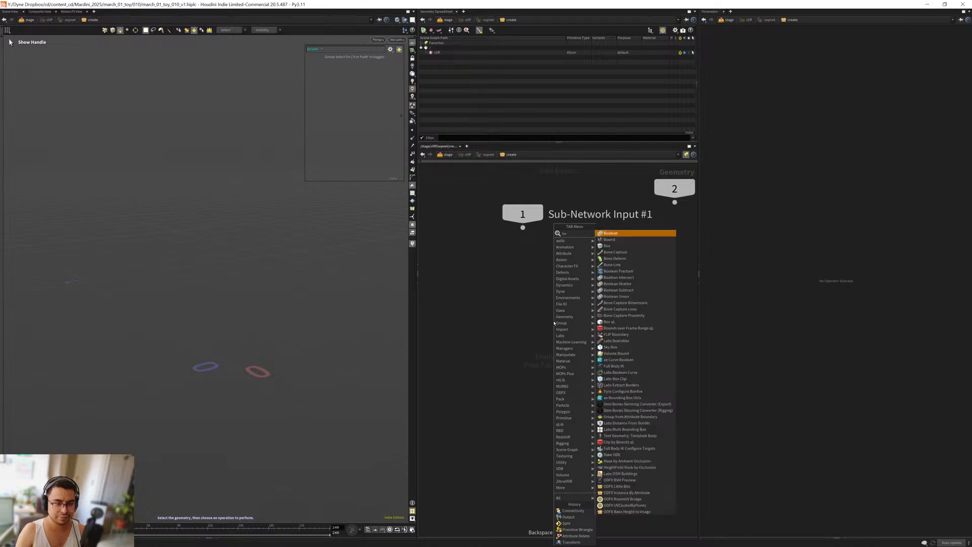
text(x)
key(Return)
click(553, 323)
Step: Shorten the box to about 0.69 units high by raising its bottom face
key(space+g)
alt+drag(267, 282, 239, 279)
key(l)
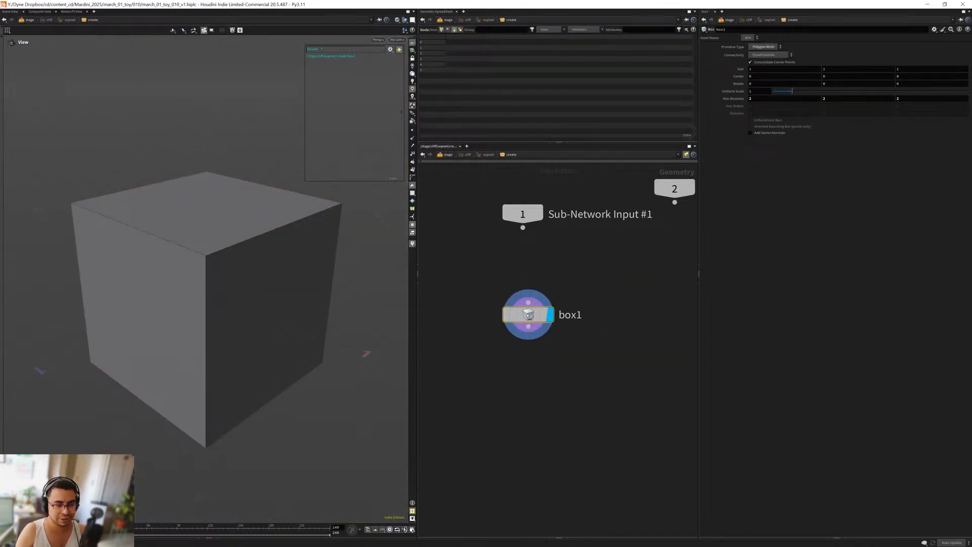
drag(239, 324, 228, 308)
drag(228, 446, 210, 429)
alt+drag(237, 469, 232, 422)
drag(197, 367, 242, 420)
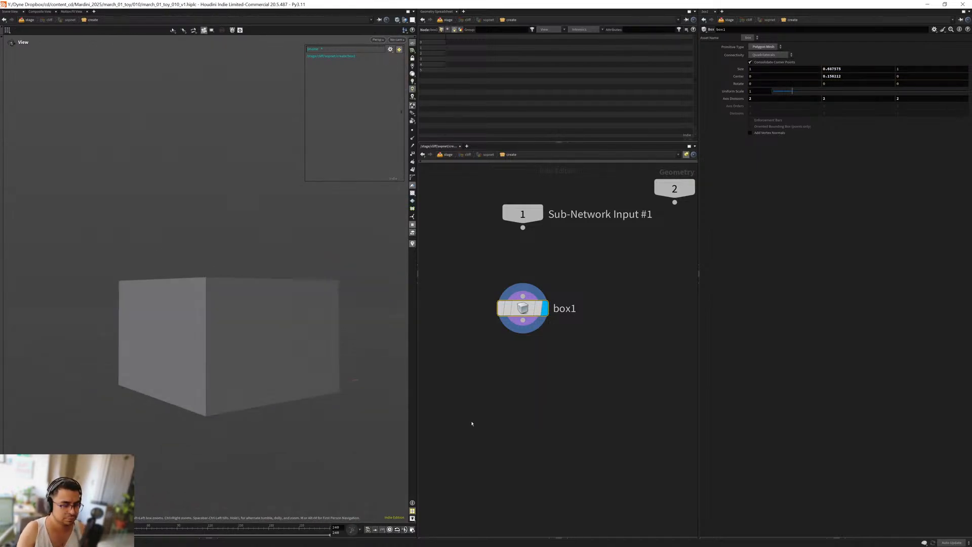
Step: Add an Edit node below box1, wire the box into it, and display it
key(Tab)
text(edit)
key(Return)
click(526, 400)
drag(515, 335, 531, 372)
click(545, 402)
key(Return)
Step: Move the box's lower corner points inward in edit1 to form a slanted, undercut cliff face
key(s)
alt+drag(193, 298, 129, 330)
alt+drag(112, 383, 226, 457)
key(Return)
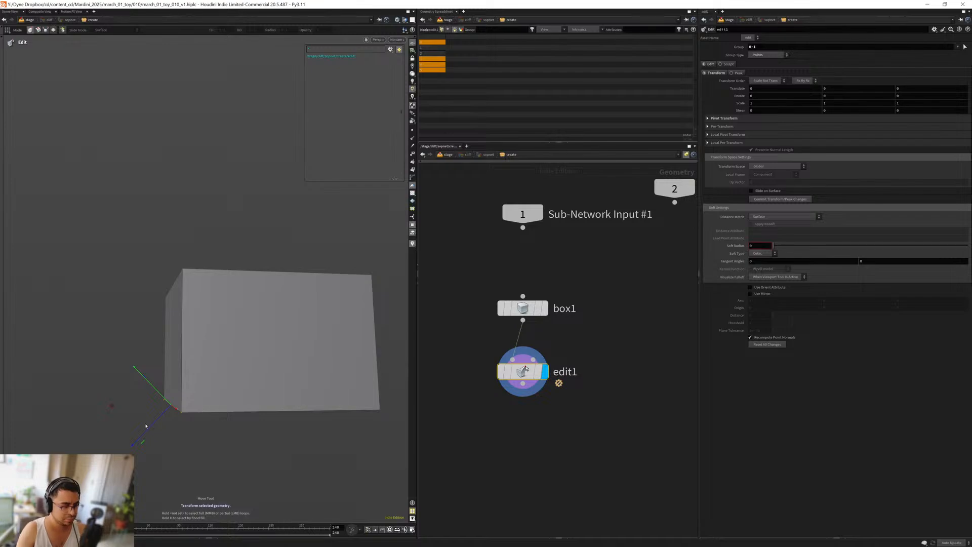
drag(115, 410, 225, 397)
key(s)
key(Return)
alt+middle_drag(226, 397, 231, 429)
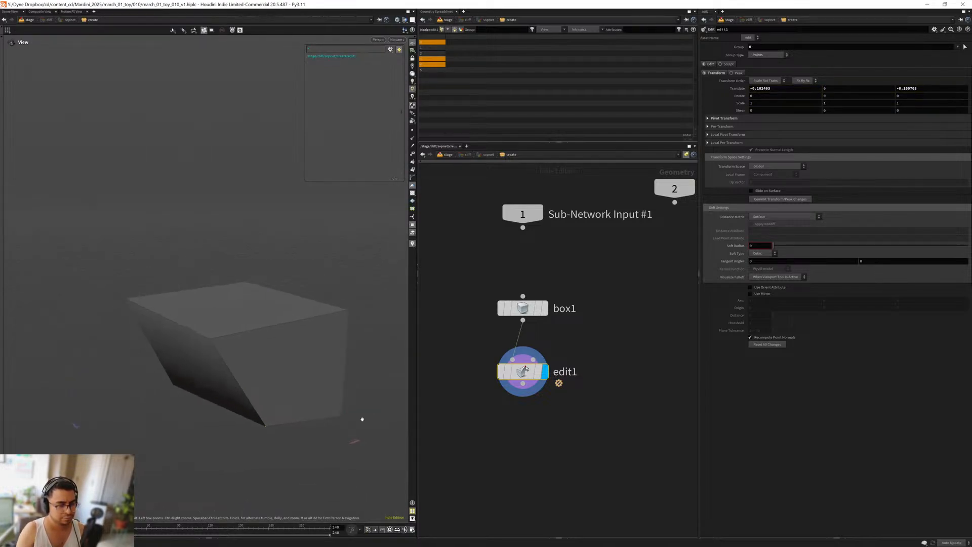
Step: Add a Remesh node wired below edit1 and display its result
middle_drag(531, 443, 541, 387)
key(Tab)
text(remesh)
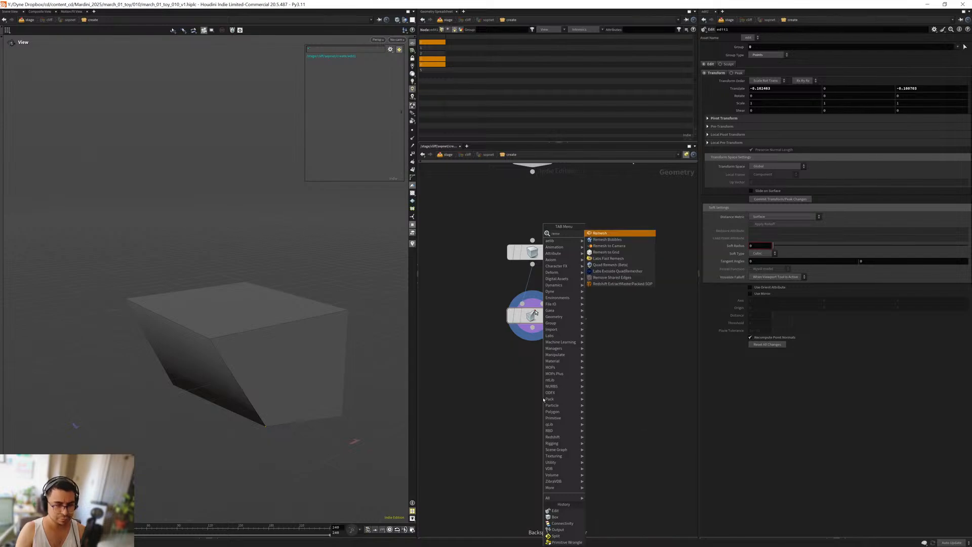
key(Return)
click(544, 398)
click(532, 330)
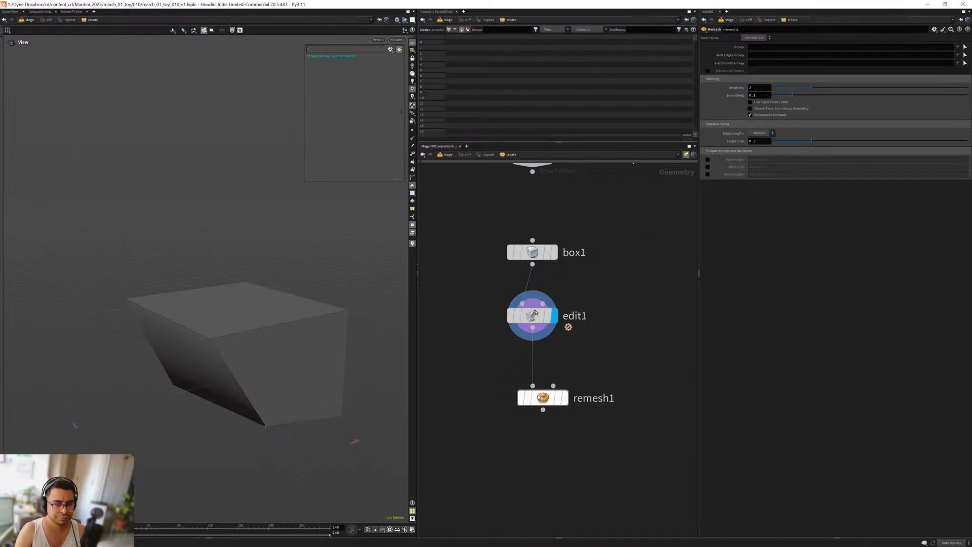
drag(542, 399, 532, 381)
click(554, 381)
middle_drag(544, 440, 550, 423)
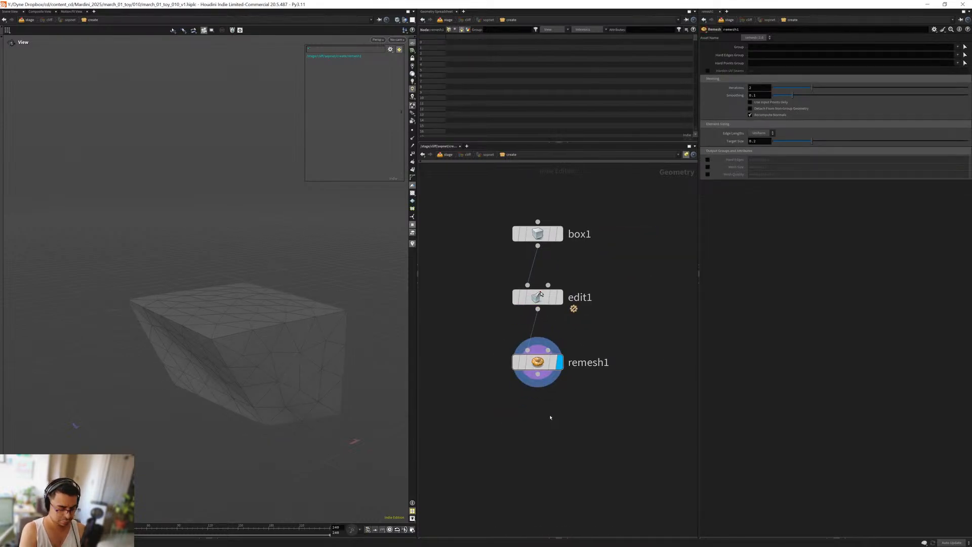
Step: Set remesh1's smoothing to 0.3 and its target size to 0.05
click(537, 363)
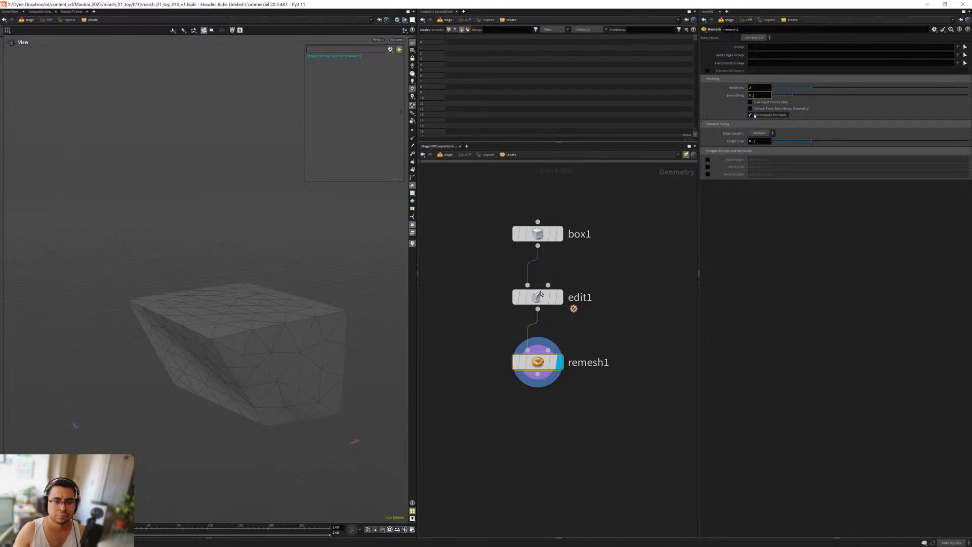
text(3)
key(Return)
text(0.1)
key(Return)
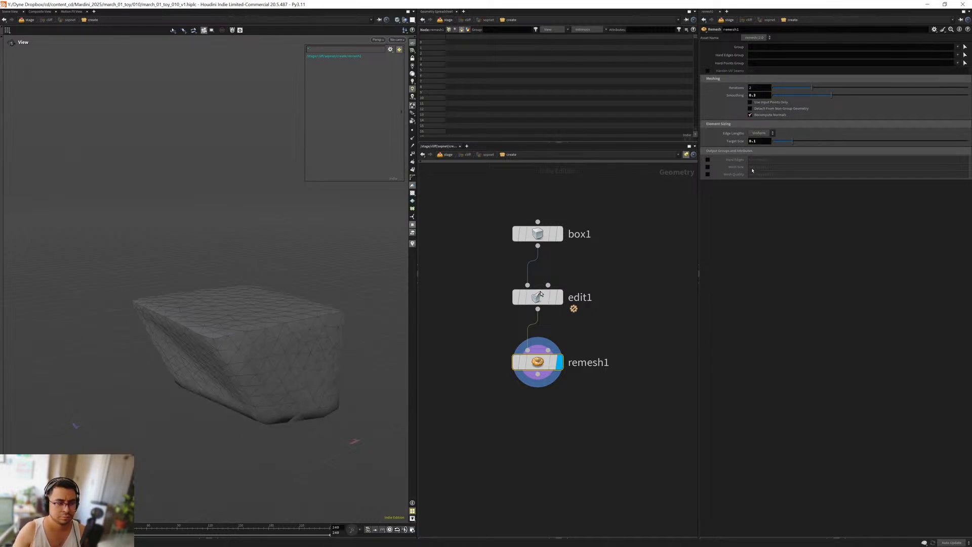
text(05)
key(Return)
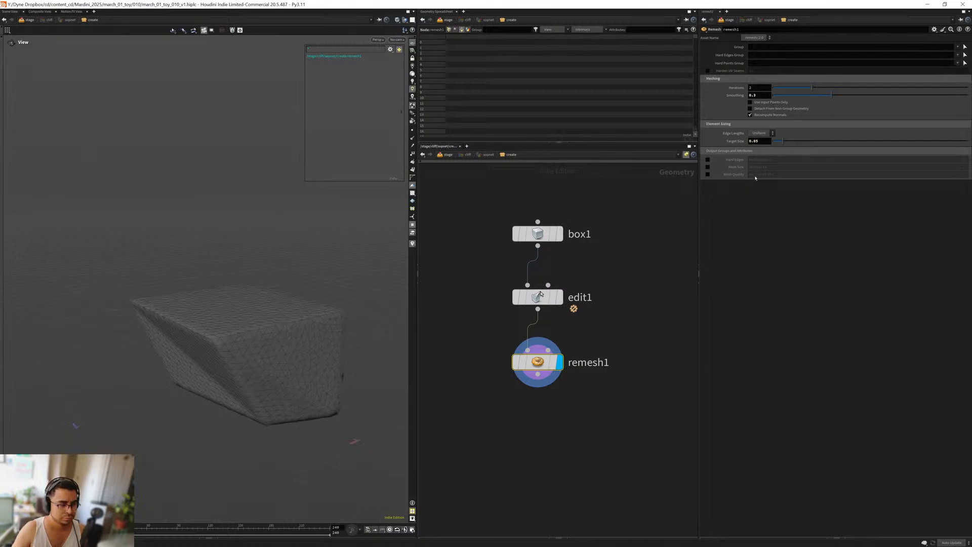
Step: Add a dy BBOX Attribute node wired below remesh1 and display it
mouse_move(204, 320)
mouse_down()
mouse_move(351, 306)
mouse_move(204, 324)
mouse_up()
key(Tab)
text(bbx)
key(Escape)
key(Tab)
text(bbox)
key(Return)
click(519, 402)
middle_drag(520, 279, 502, 192)
drag(503, 317, 522, 328)
key(r)
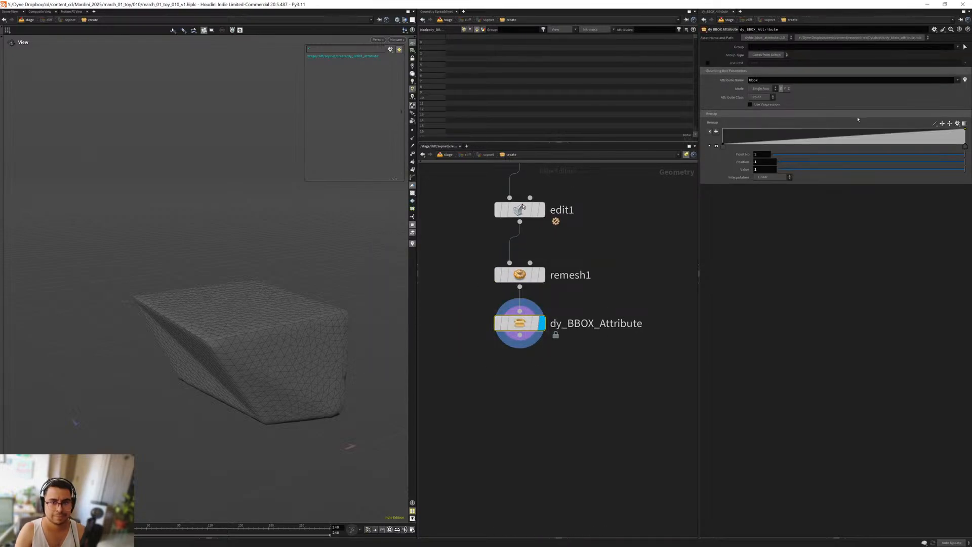
Step: Refine remesh1's target size to 0.01
middle_drag(565, 384, 550, 362)
key(BackSpace)
drag(458, 247, 510, 274)
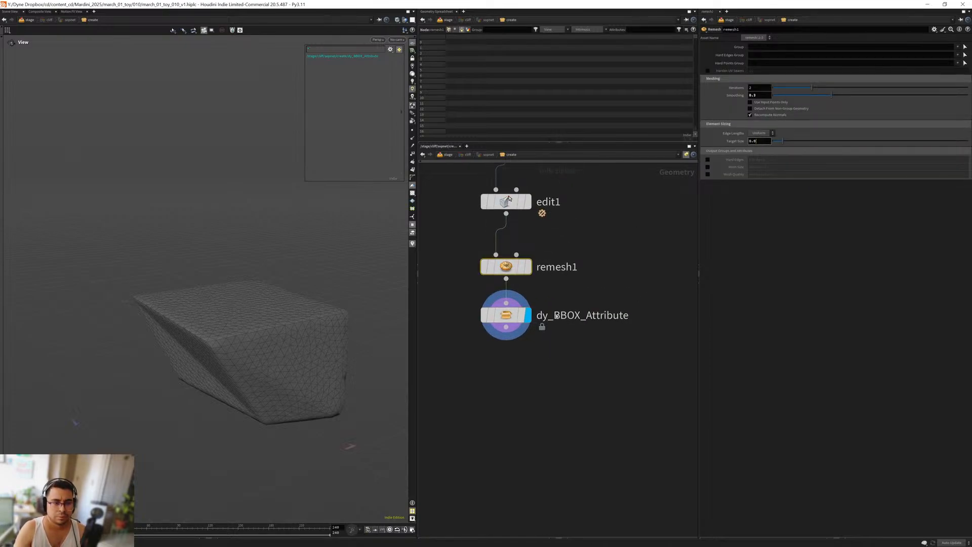
drag(197, 333, 228, 311)
click(761, 141)
key(BackSpace)
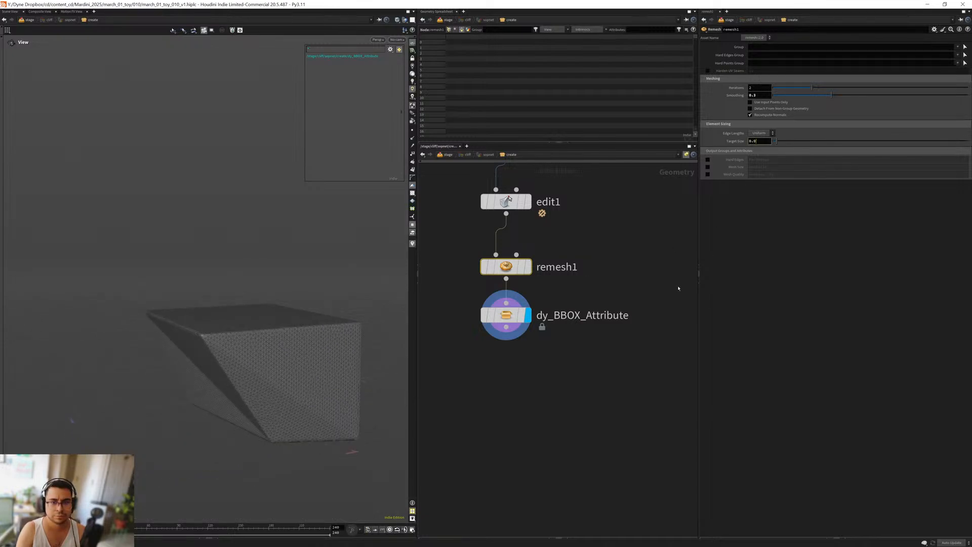
Step: Move dy_BBOX_Attribute further below remesh1 and display edit1 to inspect the cliff's base shape
middle_drag(521, 437, 540, 379)
click(554, 342)
drag(260, 338, 230, 382)
middle_drag(490, 339, 502, 380)
drag(540, 321, 540, 334)
middle_drag(481, 284, 519, 354)
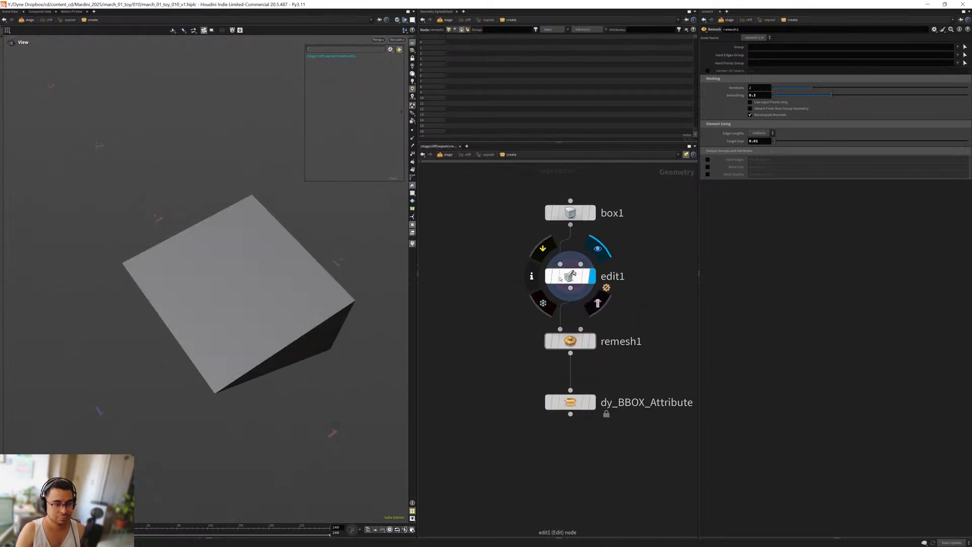
click(592, 276)
middle_drag(471, 309, 519, 293)
drag(226, 337, 238, 273)
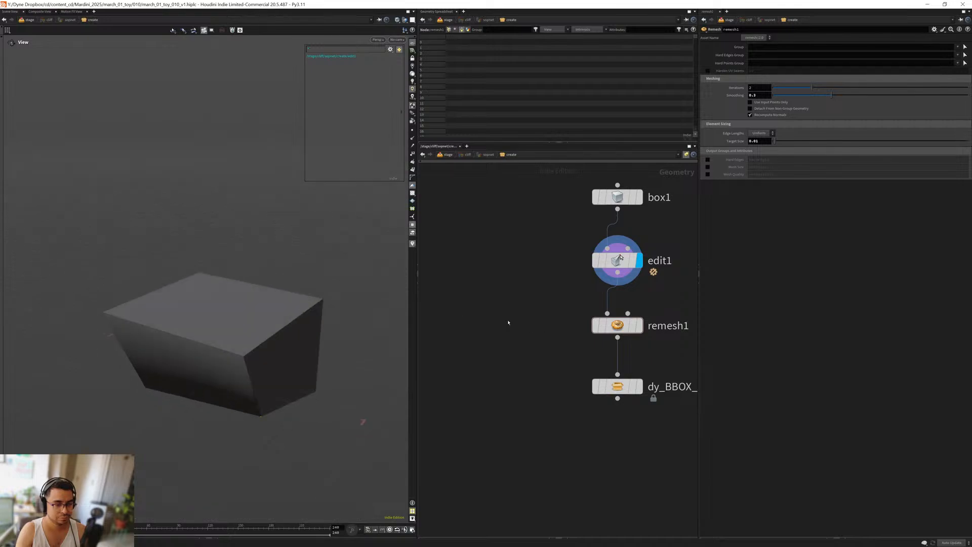
Step: Add a PolyBevel node beside remesh1, wire edit1 into it, and display it
key(Tab)
text(po bev)
key(Return)
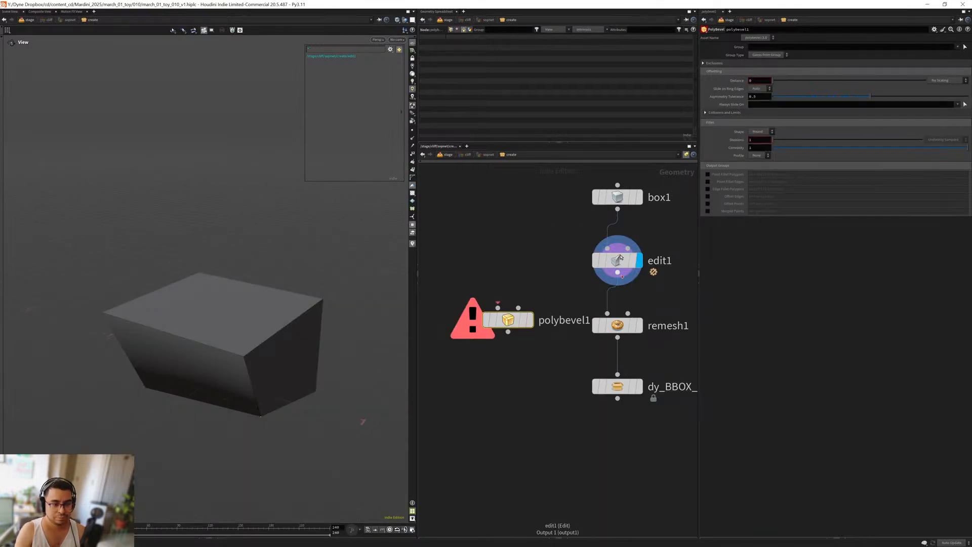
click(530, 319)
drag(487, 313, 495, 314)
drag(521, 360, 498, 321)
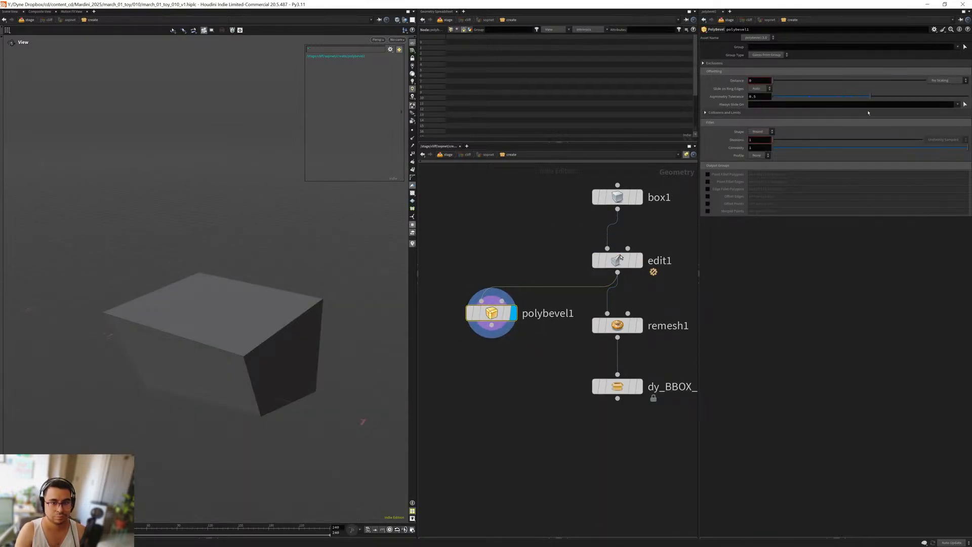
Step: Bevel the cliff's near top corner point with a distance of 0.34 and 3 divisions
click(958, 48)
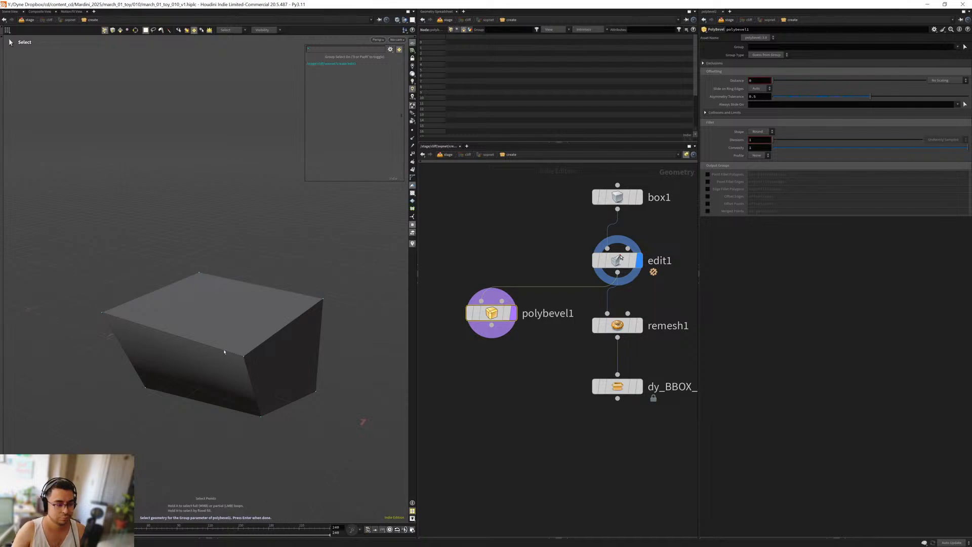
click(226, 355)
key(Return)
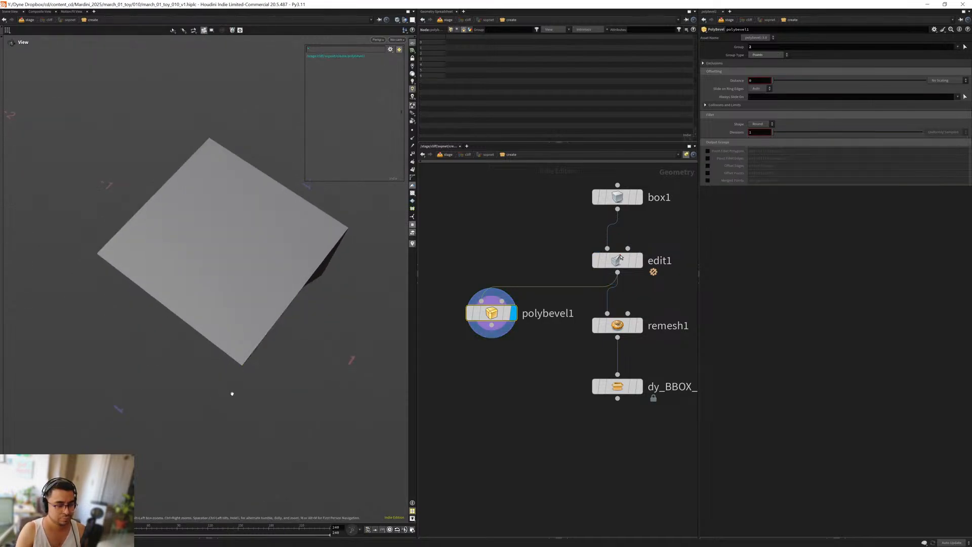
drag(231, 393, 234, 340)
drag(777, 82, 825, 89)
drag(774, 132, 788, 135)
drag(215, 349, 223, 327)
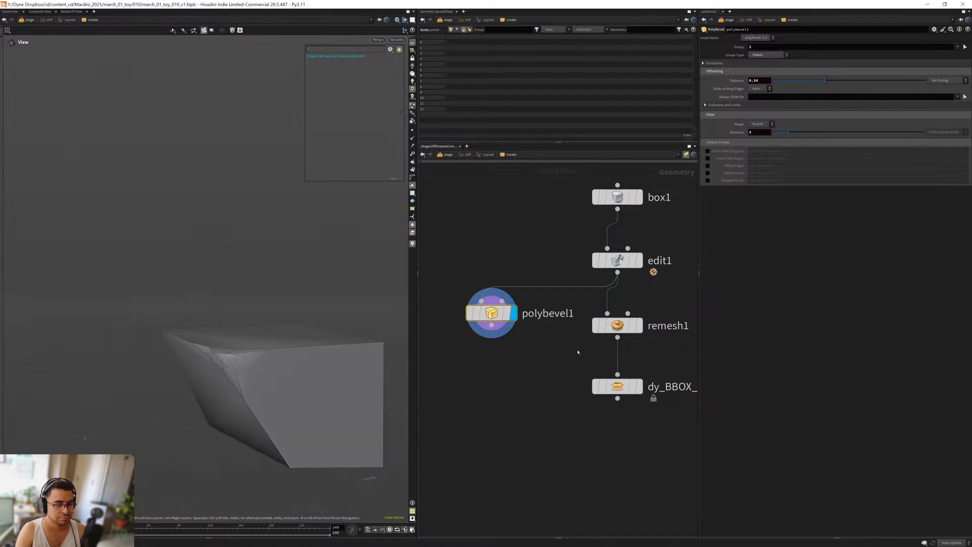
Step: Wire polybevel1 between edit1 and remesh1, align the nodes into one chain, and display dy_BBOX_Attribute
drag(492, 325, 607, 313)
middle_drag(554, 362, 527, 311)
drag(578, 274, 590, 363)
drag(463, 268, 588, 293)
middle_drag(528, 333, 481, 304)
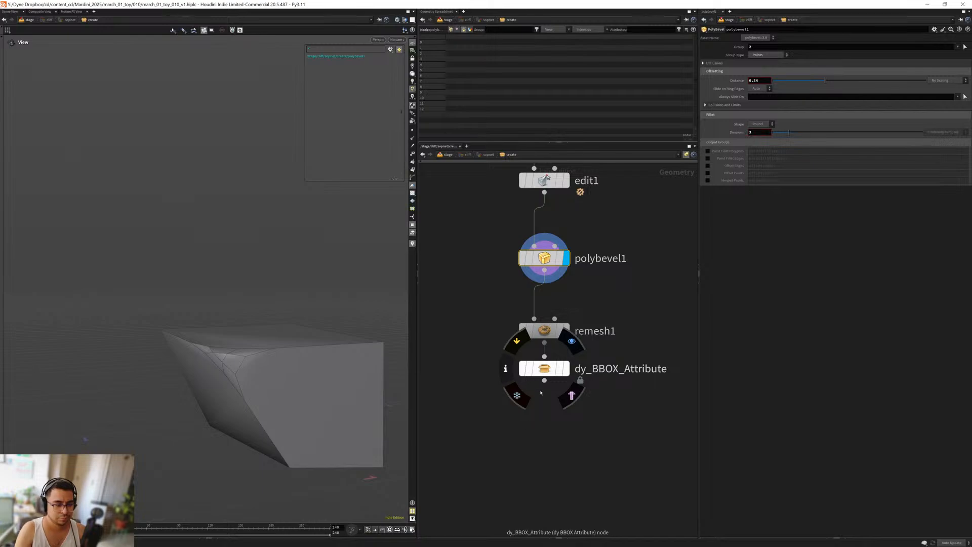
click(541, 374)
middle_drag(540, 486, 539, 439)
drag(293, 365, 268, 367)
middle_drag(556, 403, 552, 349)
Step: Add a Point VOP node below dy_BBOX_Attribute and enter its VEX network
key(Tab)
text(mou)
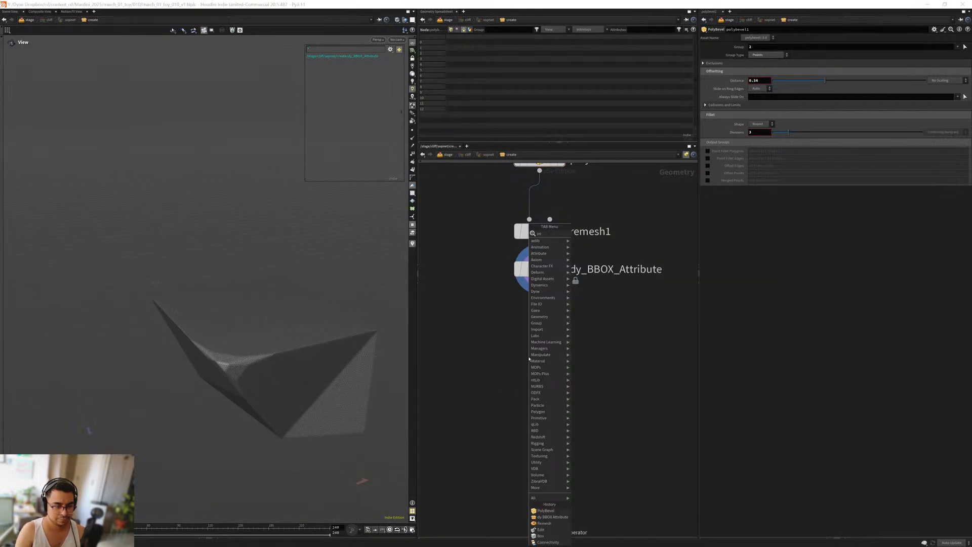
key(Return)
click(530, 359)
click(513, 345)
double_click(529, 357)
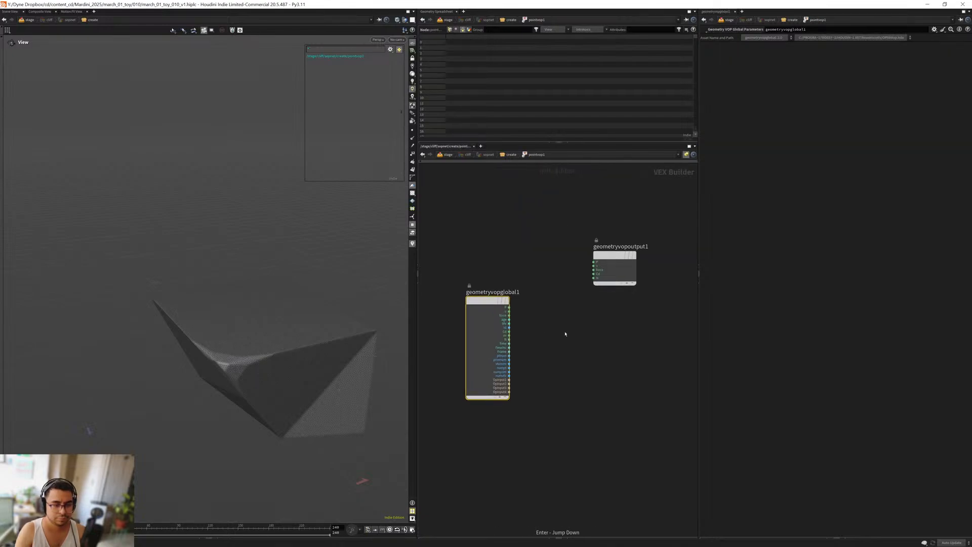
Step: Add a Turbulent Noise node to the VOP network below the geometry output node
key(Tab)
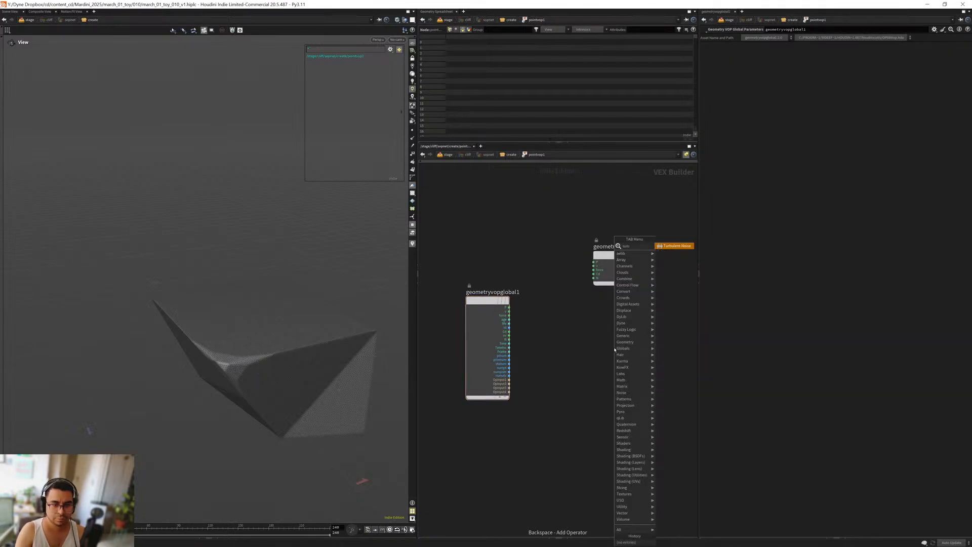
key(Return)
click(614, 357)
Step: Add a Unified Noise - Static node below the turbulent noise node
key(Tab)
text(nois)
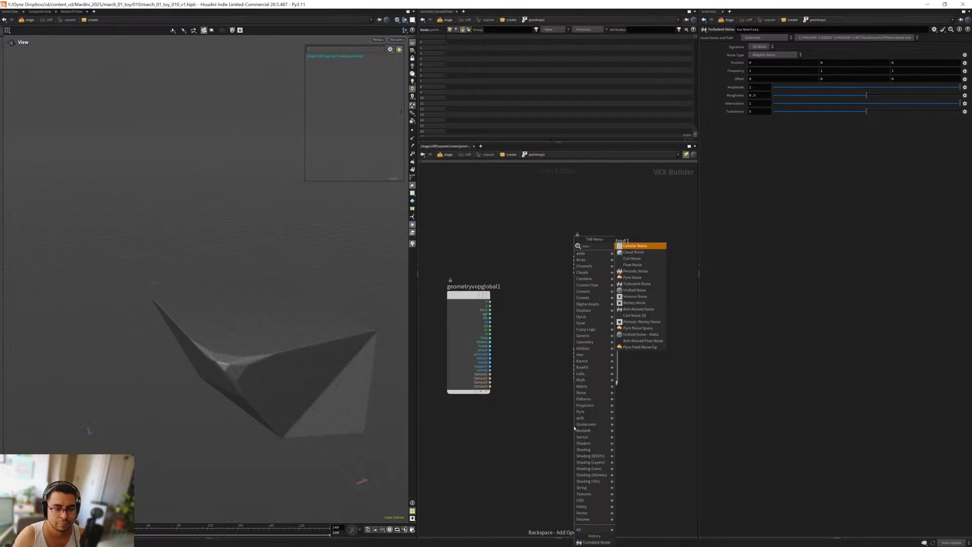
key(Down)
key(Down)
key(Down)
key(Down)
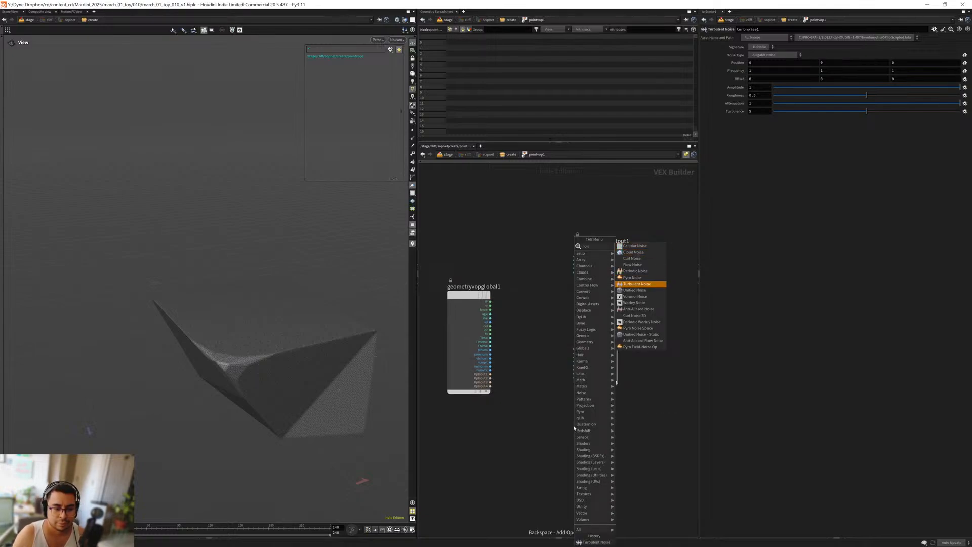
key(Down)
key(Down)
key(Down)
key(Down)
key(Down)
key(Down)
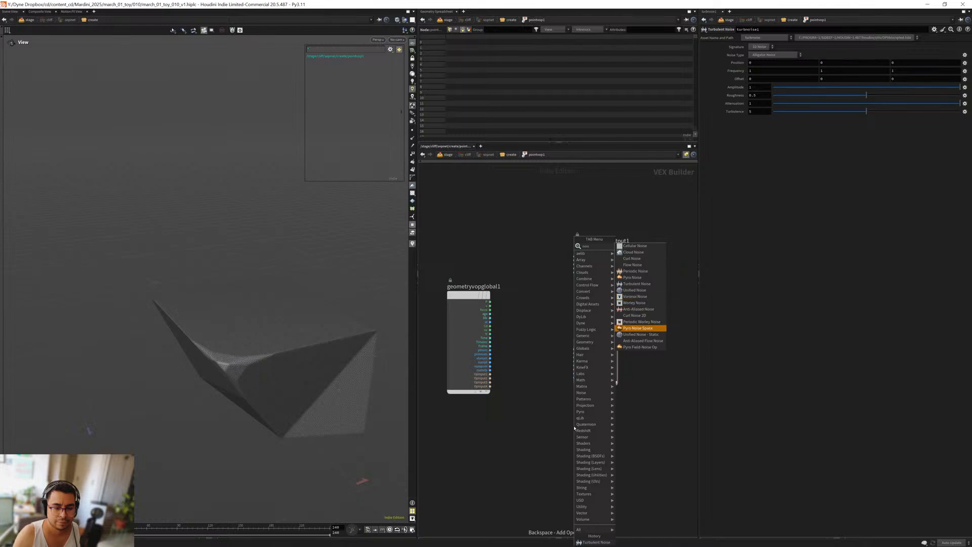
key(Return)
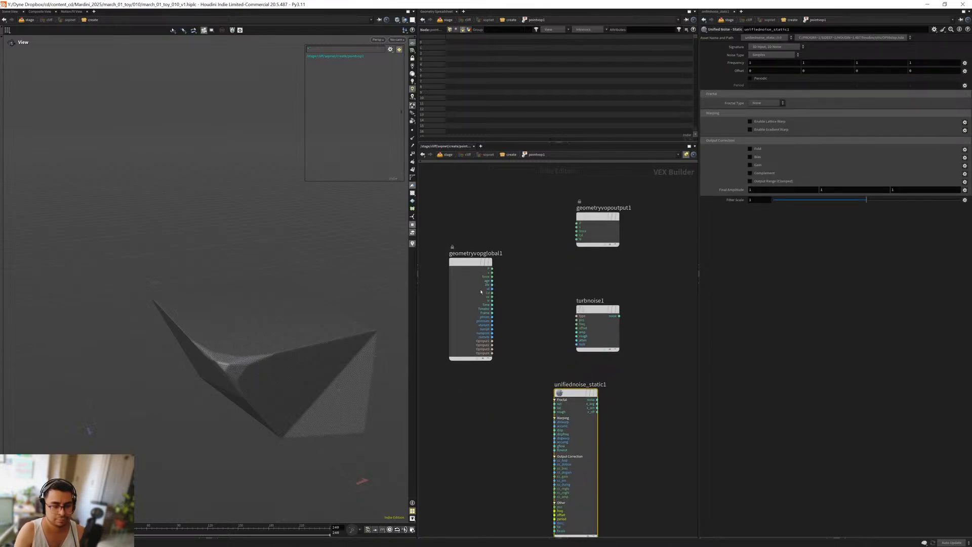
Step: Wire the global P output into the pos inputs of both unifiednoise_static1 and turbnoise1
click(492, 271)
scroll(506, 412, up, 4)
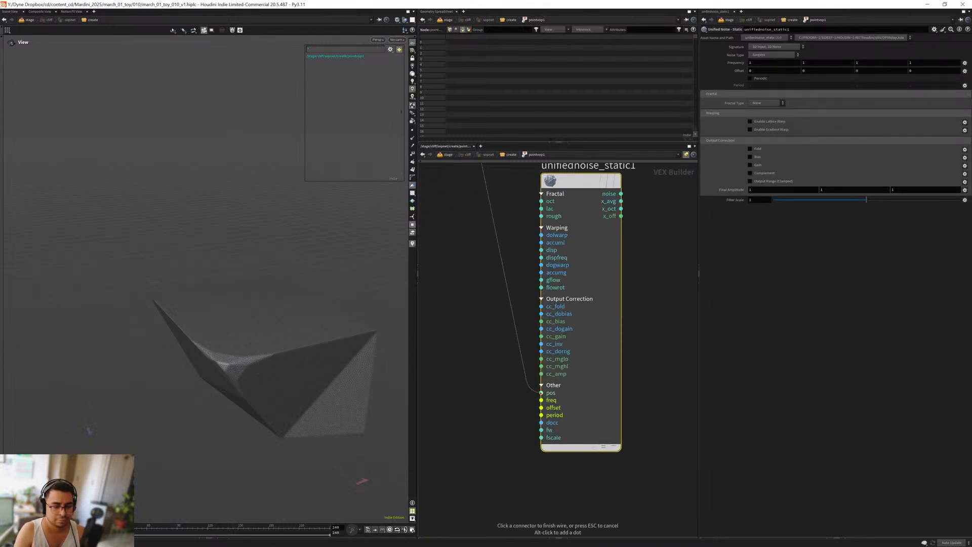
scroll(506, 398, down, 4)
scroll(495, 257, up, 2)
middle_drag(495, 256, 503, 287)
scroll(490, 256, up, 2)
click(468, 242)
click(612, 330)
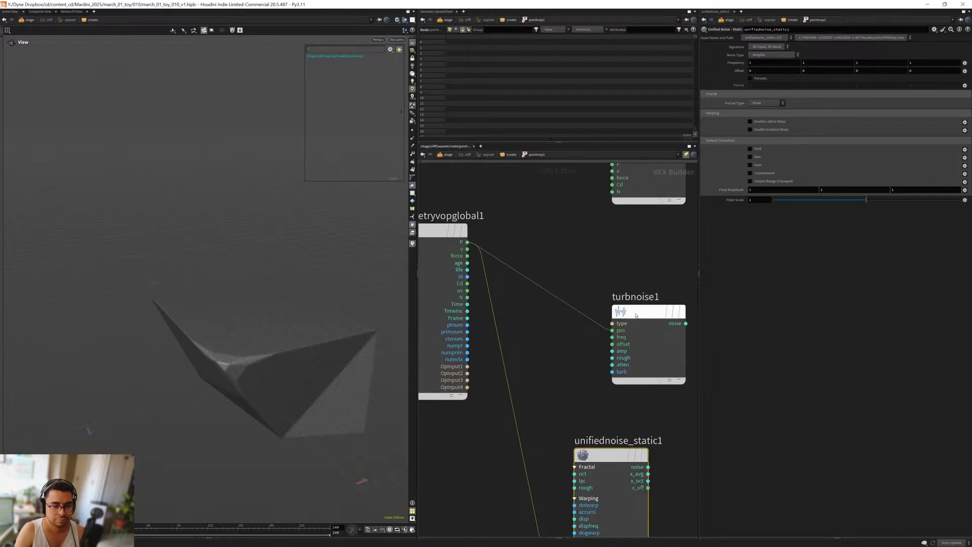
Step: Reposition the noise and global nodes and switch the network's wires to the rounded style
drag(638, 313, 600, 322)
right_drag(580, 256, 578, 266)
scroll(579, 266, down, 2)
drag(496, 238, 436, 325)
key(shift+s)
drag(589, 289, 600, 296)
Step: Place an Add node between the global and output nodes, above the noises
key(Tab)
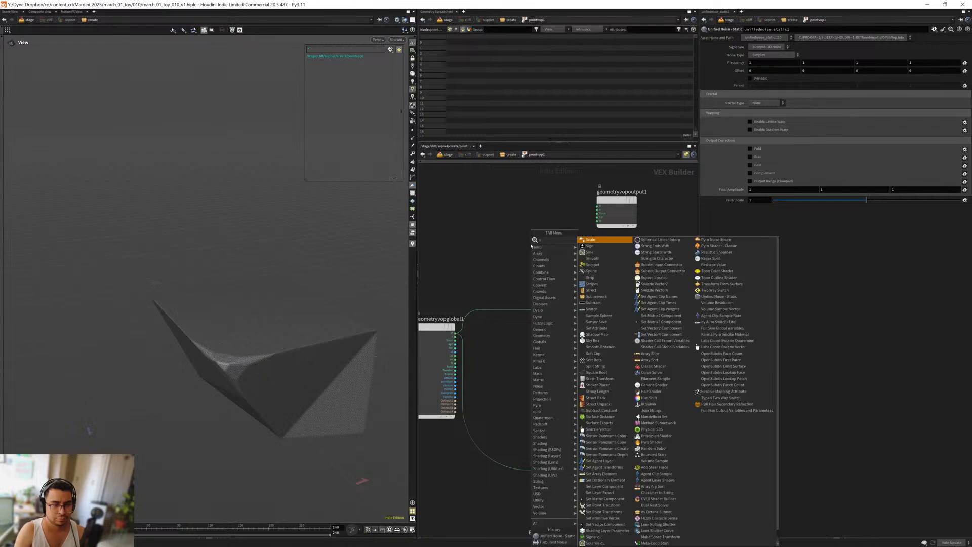
key(Escape)
key(Tab)
text(add)
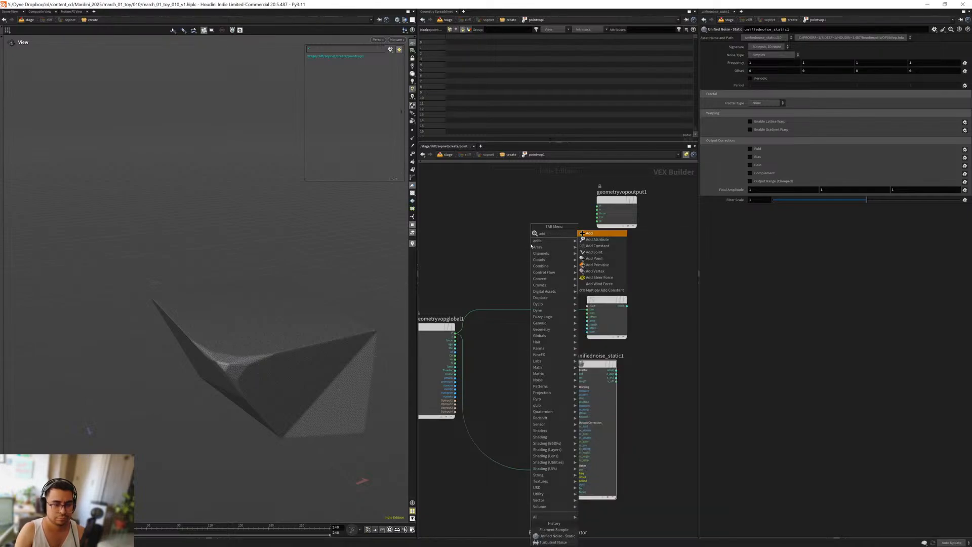
key(Return)
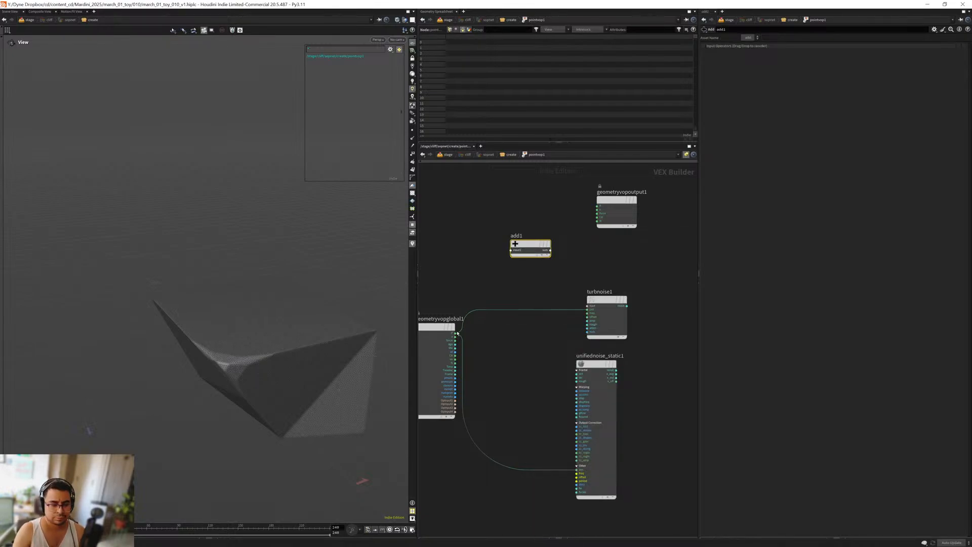
Step: Wire the global P and turbnoise1's noise into add1, and connect its sum to the output node's P
click(509, 251)
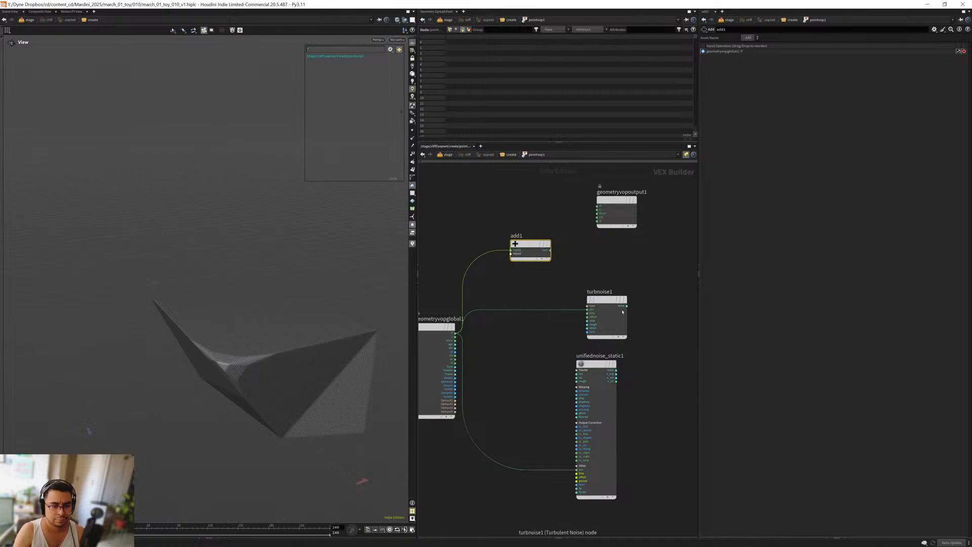
click(528, 262)
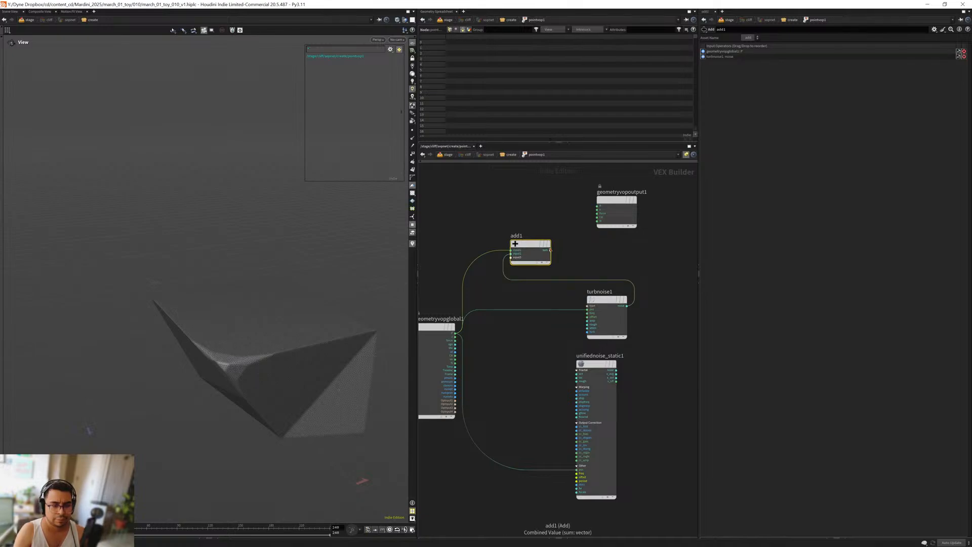
click(582, 201)
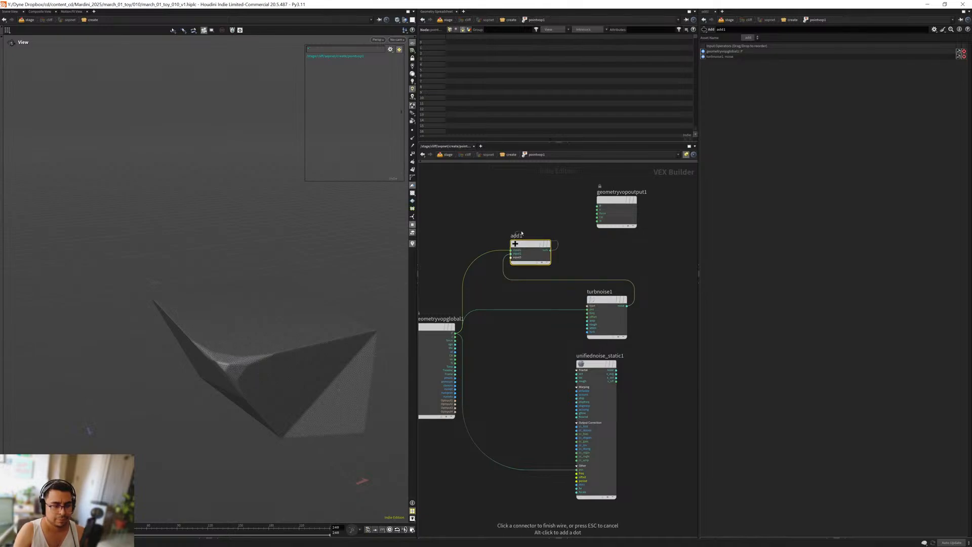
click(591, 199)
mouse_move(350, 304)
mouse_down()
mouse_move(288, 309)
mouse_move(360, 305)
mouse_up()
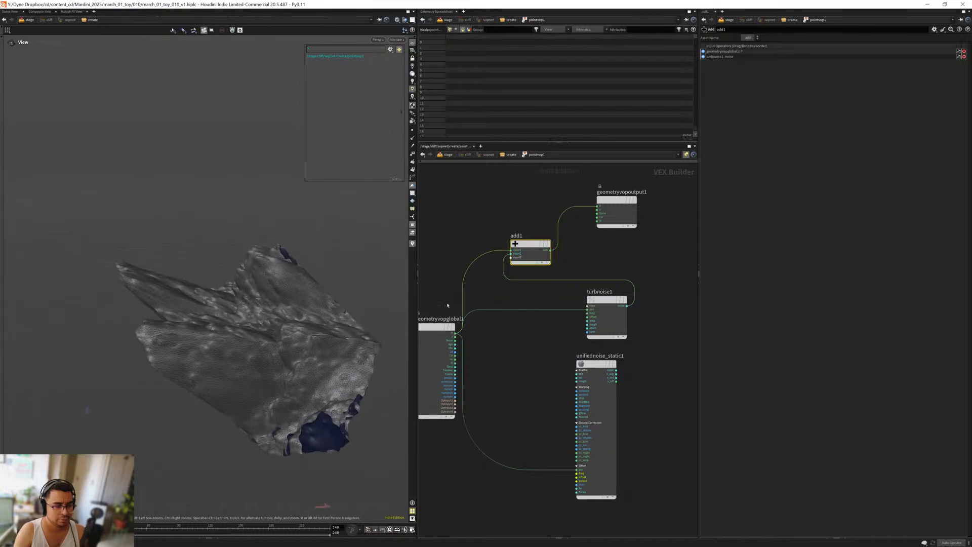
Step: Set turbnoise1's signature to 3D Noise
click(607, 316)
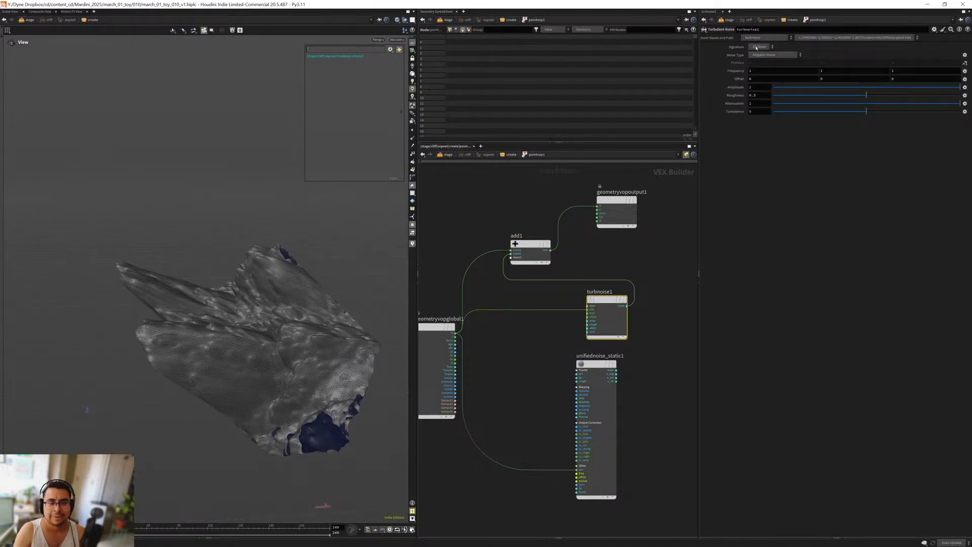
click(755, 59)
drag(243, 377, 269, 390)
Step: Spread the VOP nodes out, placing the output node farther right and turbnoise1 beneath add1
middle_drag(523, 359, 542, 352)
scroll(567, 380, down, 3)
drag(543, 353, 458, 297)
drag(543, 310, 545, 291)
drag(602, 279, 657, 282)
scroll(525, 393, up, 3)
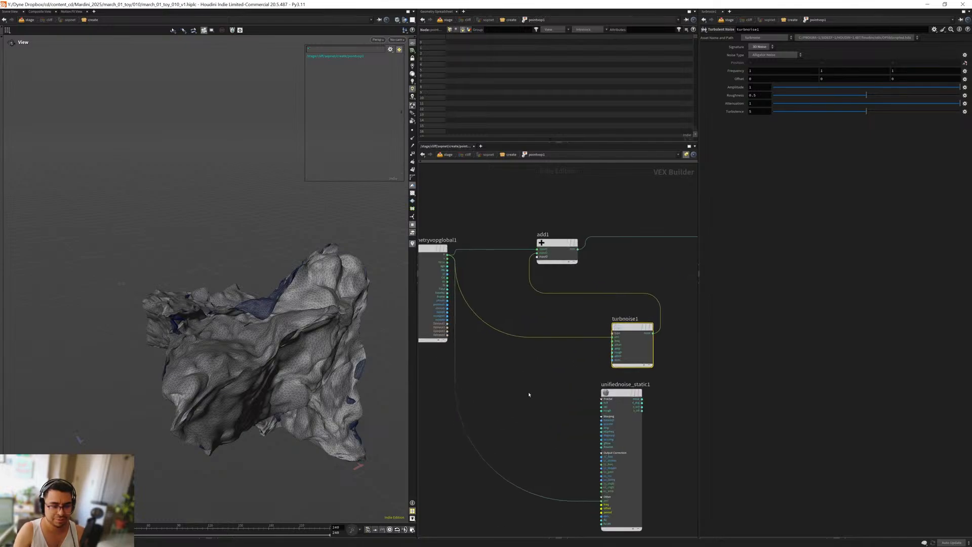
drag(633, 330, 544, 324)
Step: Set unifiednoise_static1's signature to 3D Input, 3D Noise
middle_drag(654, 422, 597, 410)
scroll(596, 409, up, 3)
click(548, 343)
click(614, 417)
click(555, 383)
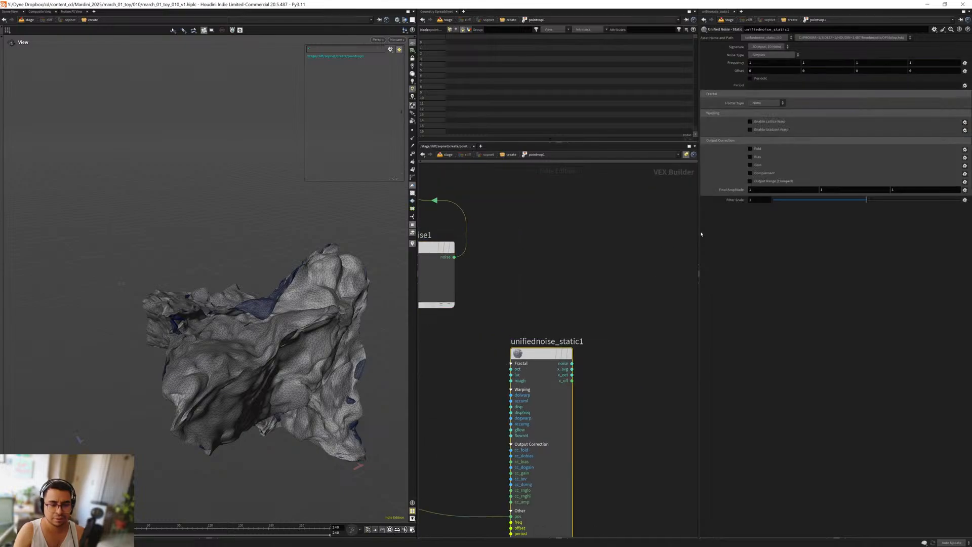
click(756, 49)
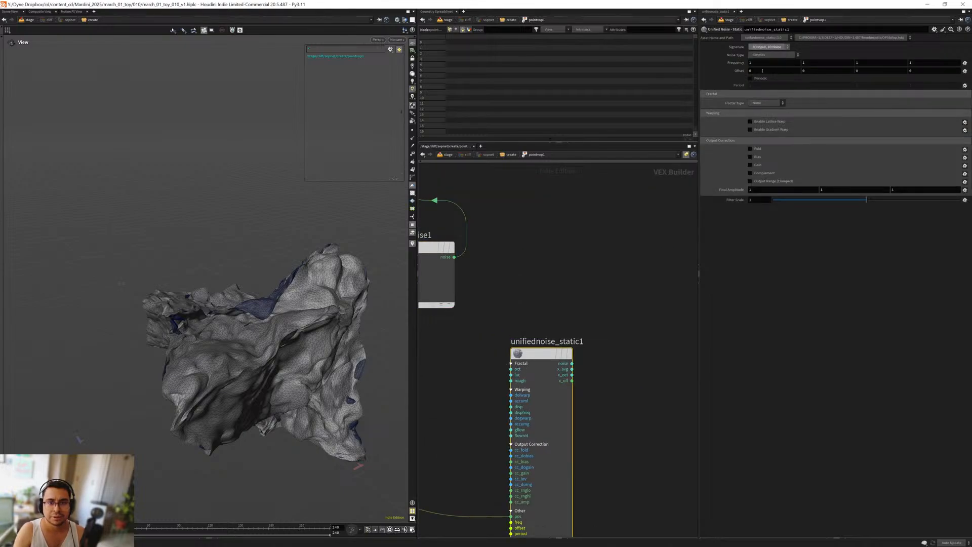
click(767, 71)
Step: Move add1 to the right of the noise nodes and wire unifiednoise_static1's noise into its second input, replacing turbnoise1
scroll(627, 310, down, 3)
middle_drag(612, 310, 654, 334)
drag(616, 371, 554, 374)
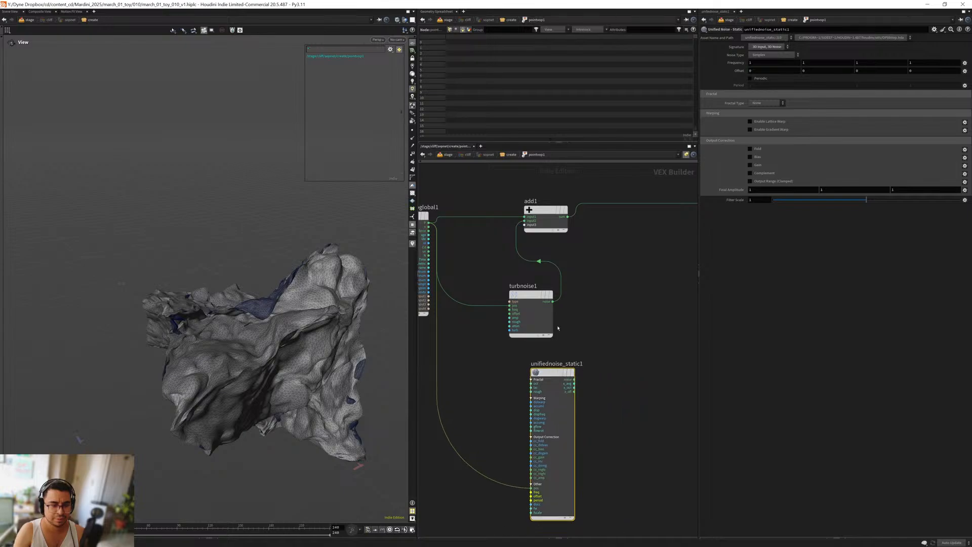
drag(524, 295, 494, 293)
drag(546, 212, 635, 231)
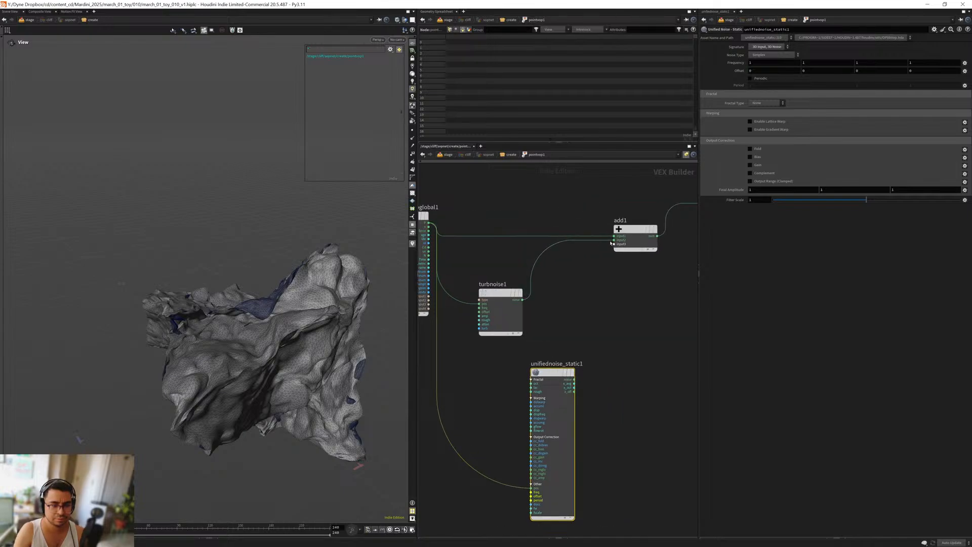
drag(586, 385, 576, 380)
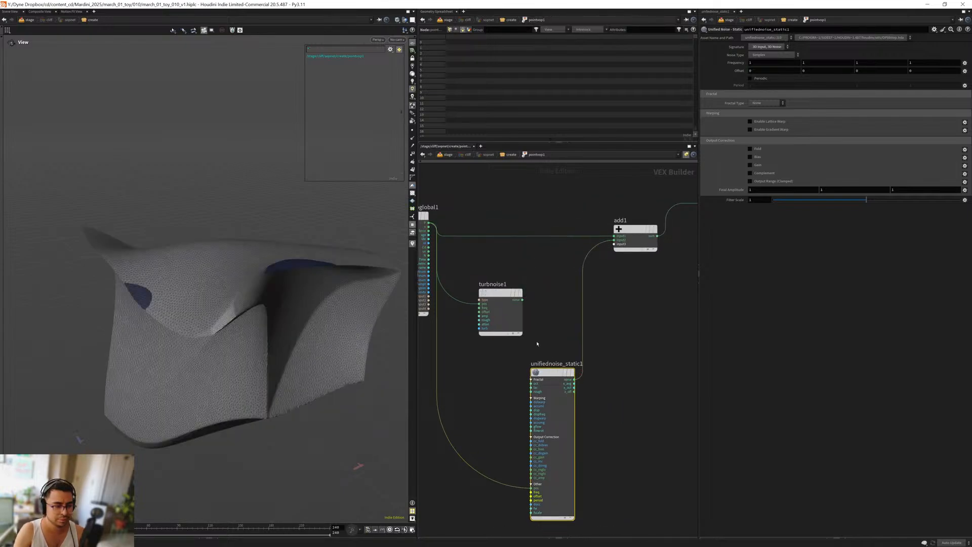
alt+drag(266, 318, 283, 329)
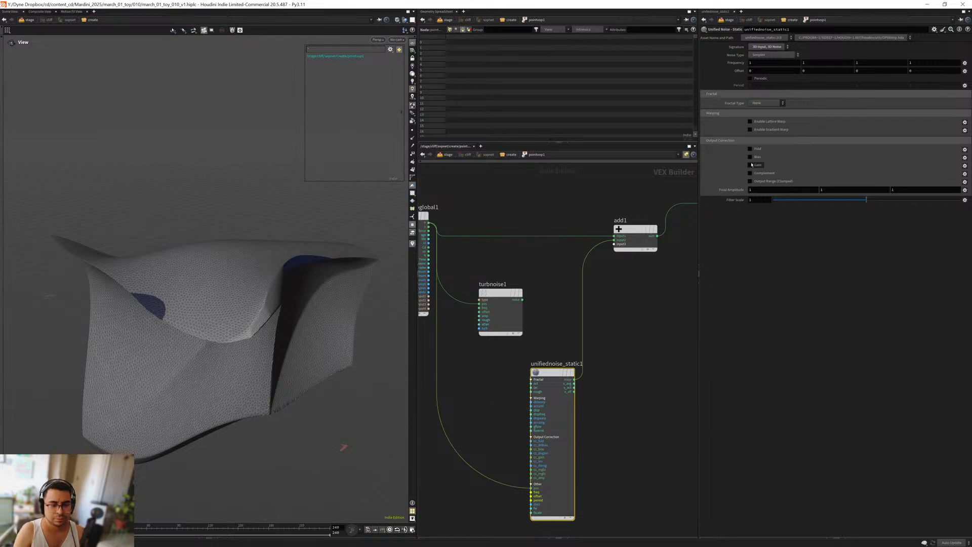
Step: Raise unifiednoise_static1's frequency, try the Sparse Convolution noise type, and choose Perlin
middle_drag(739, 63, 816, 69)
click(758, 55)
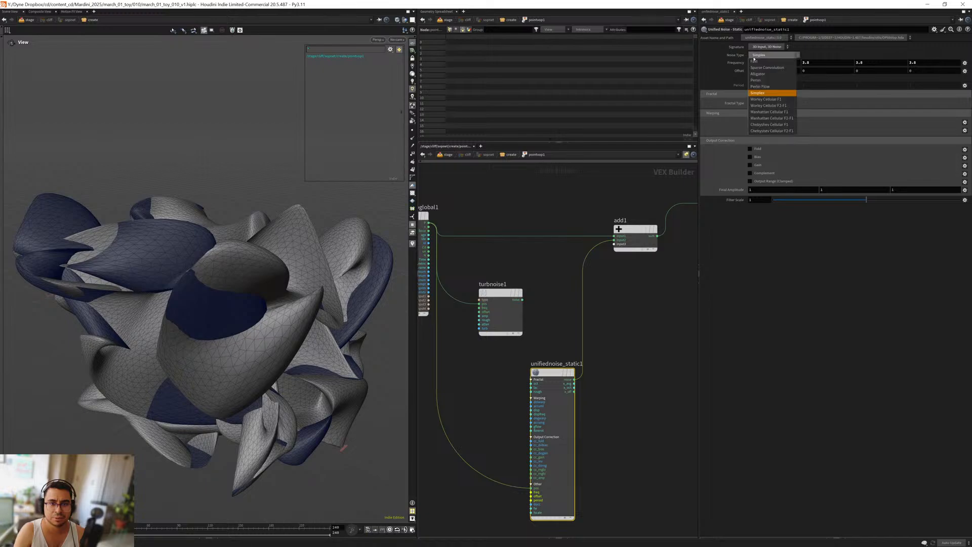
click(762, 68)
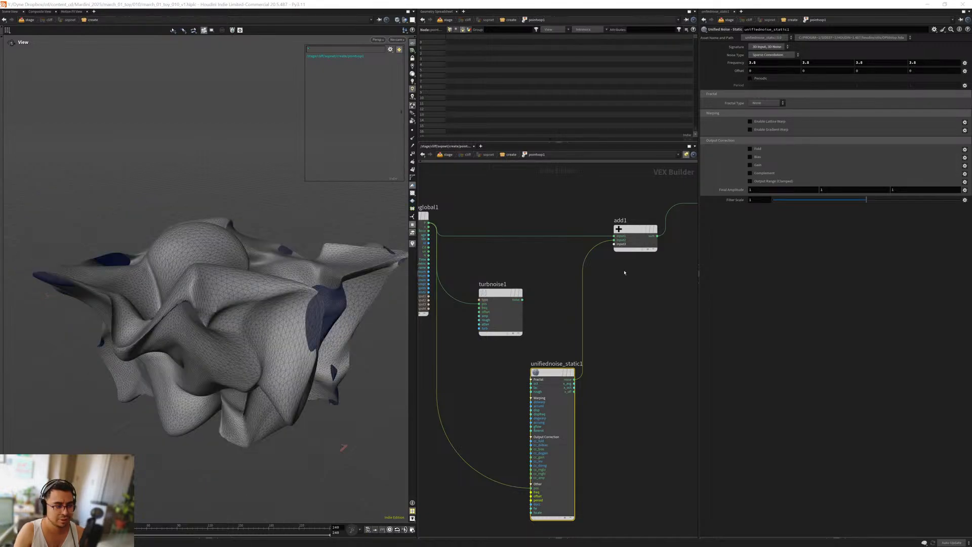
click(760, 55)
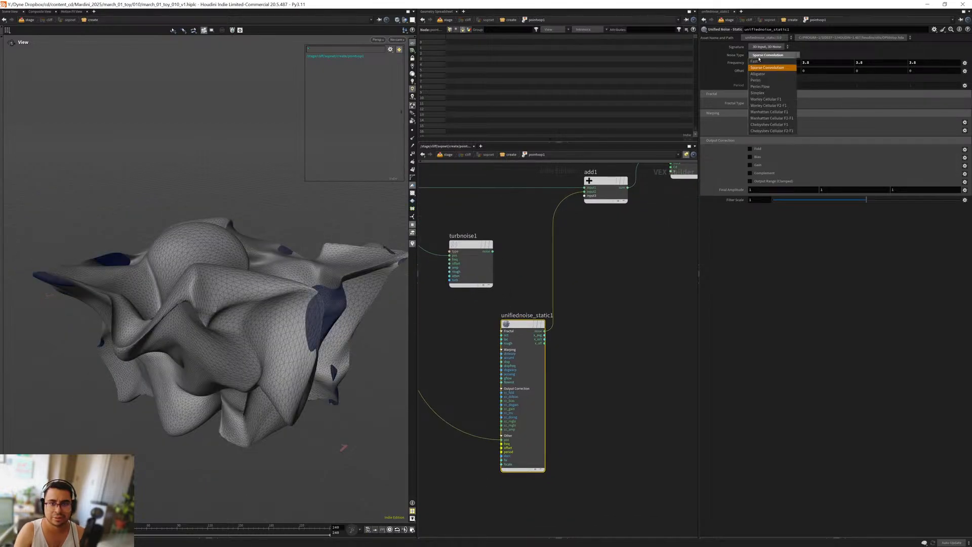
click(759, 80)
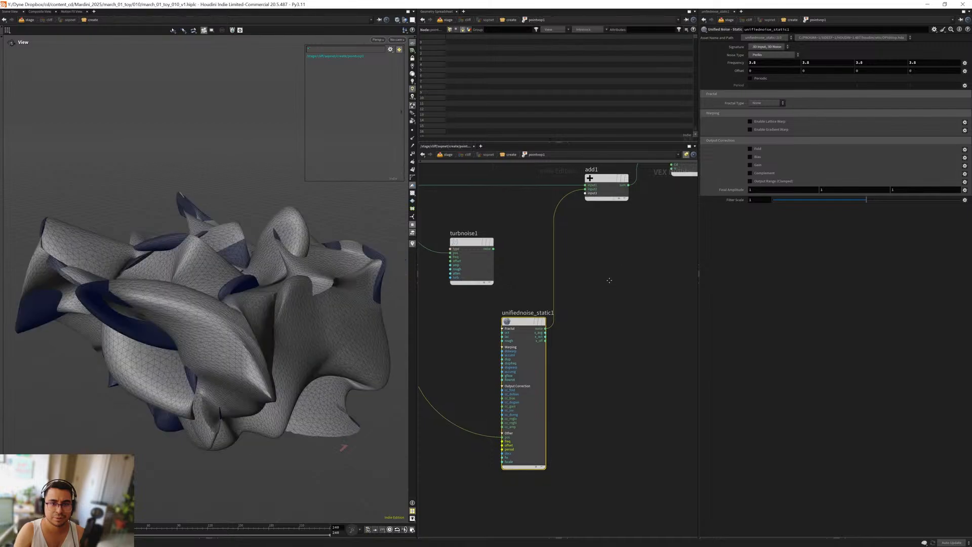
Step: Promote unifiednoise_static1's Frequency parameter and go back up to the pointvop1 node
middle_drag(582, 228, 632, 252)
click(965, 63)
click(948, 67)
key(u)
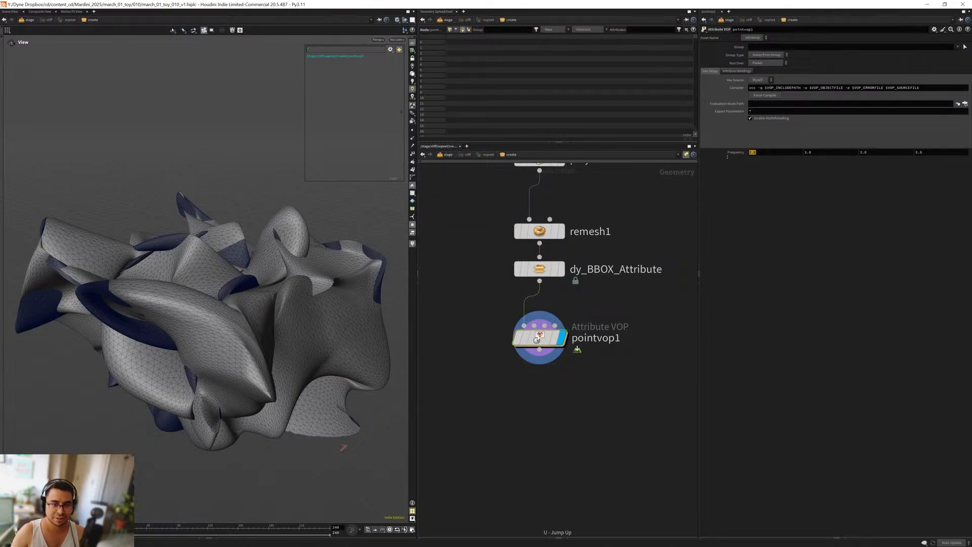
Step: Set the first three components of pointvop1's Frequency to 15
text(15)
key(Tab)
text(15)
key(Tab)
text(15)
key(Return)
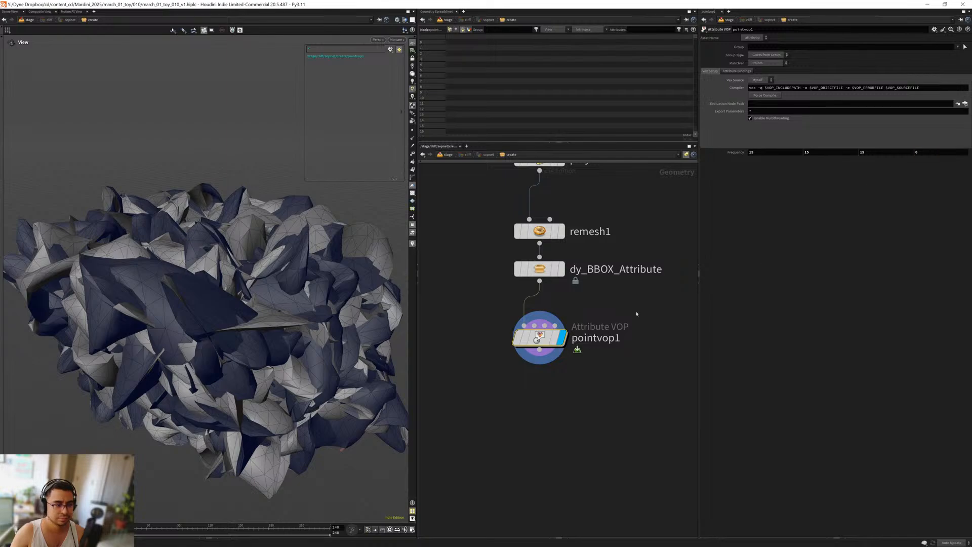
Step: Inside pointvop1, insert a Multiply Constant node between unifiednoise_static1 and add1, with a multiplier of 0.053
key(Return)
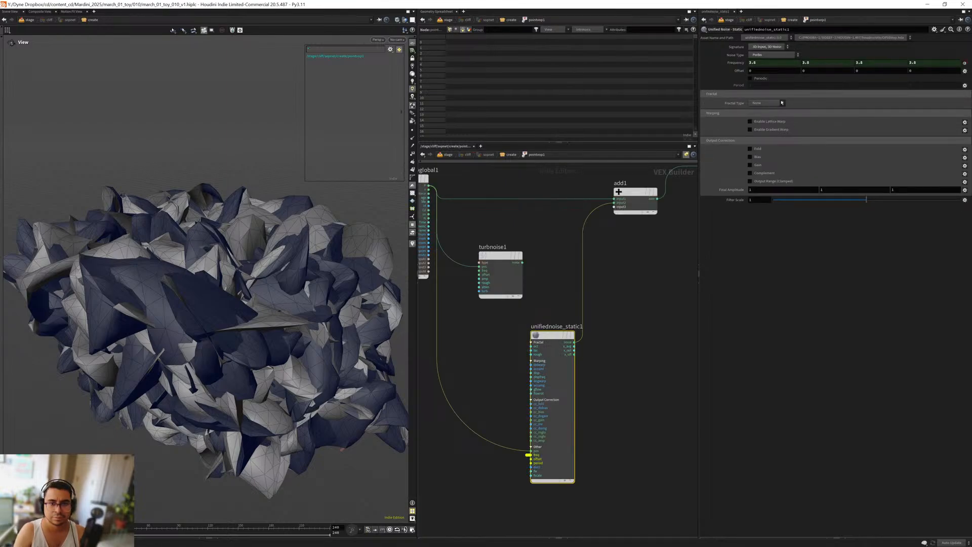
middle_drag(622, 282, 596, 338)
scroll(579, 325, up, 2)
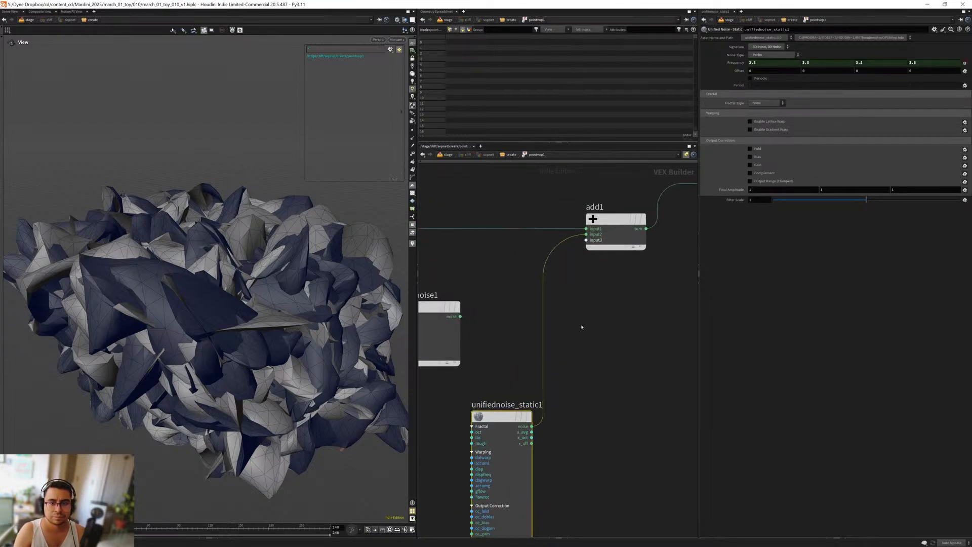
key(Tab)
text(mul)
key(Down)
key(Return)
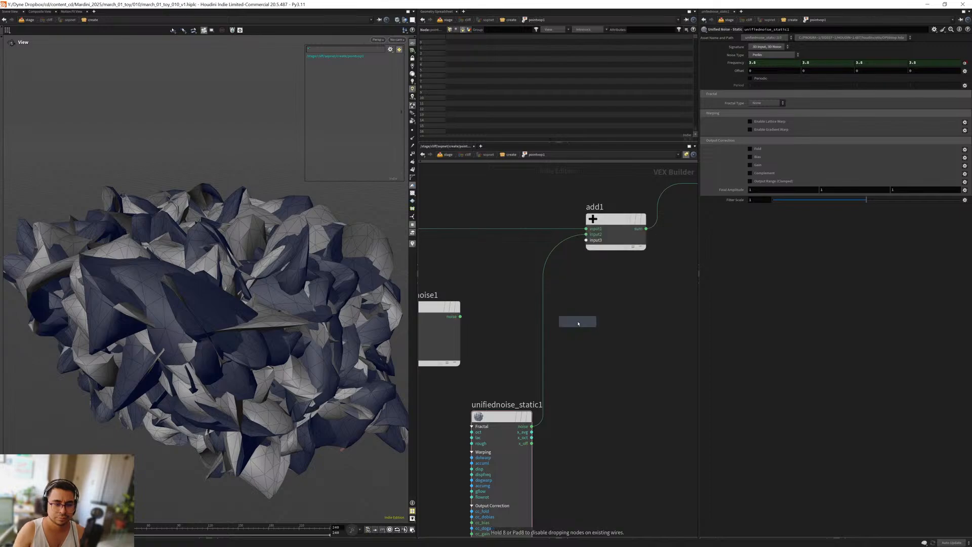
click(568, 333)
drag(608, 329, 591, 419)
drag(880, 58, 783, 56)
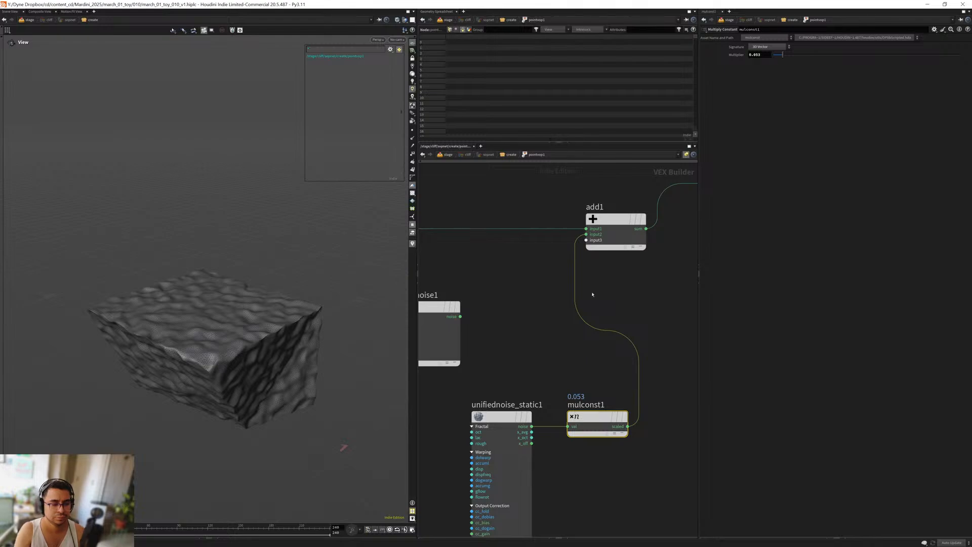
Step: Wire turbnoise1's noise into add1's second input in place of mulconst1
middle_drag(544, 308, 565, 329)
drag(481, 337, 608, 255)
middle_drag(544, 350, 607, 333)
drag(588, 341, 493, 295)
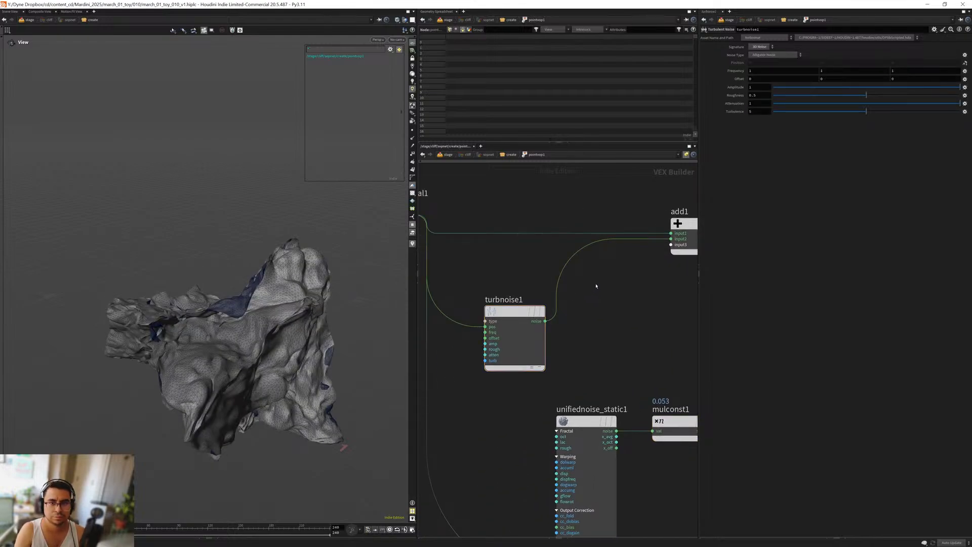
key(Tab)
key(Escape)
Step: Lower turbnoise1's amplitude to give the cliff subtle surface relief, and go back up to the geometry network
drag(790, 91, 757, 88)
drag(823, 89, 885, 88)
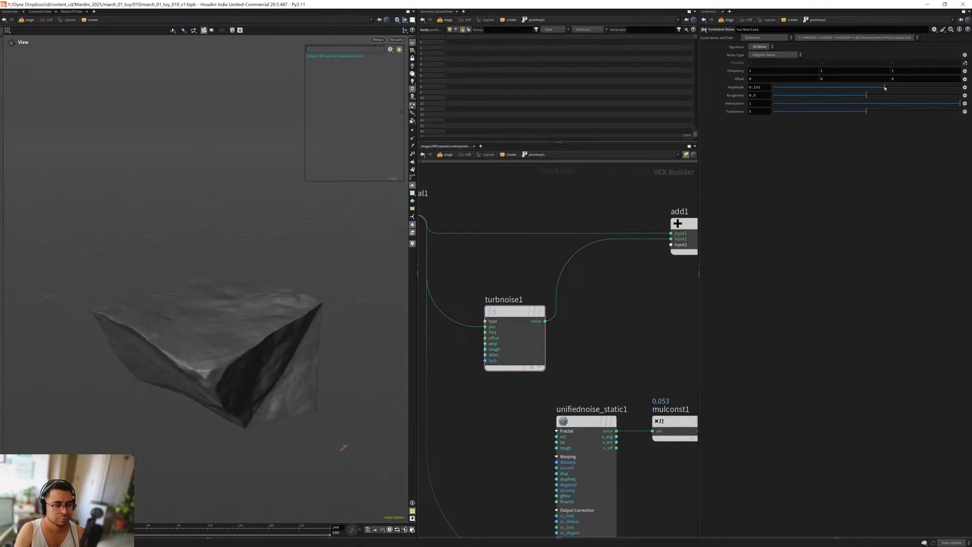
drag(332, 253, 358, 329)
key(u)
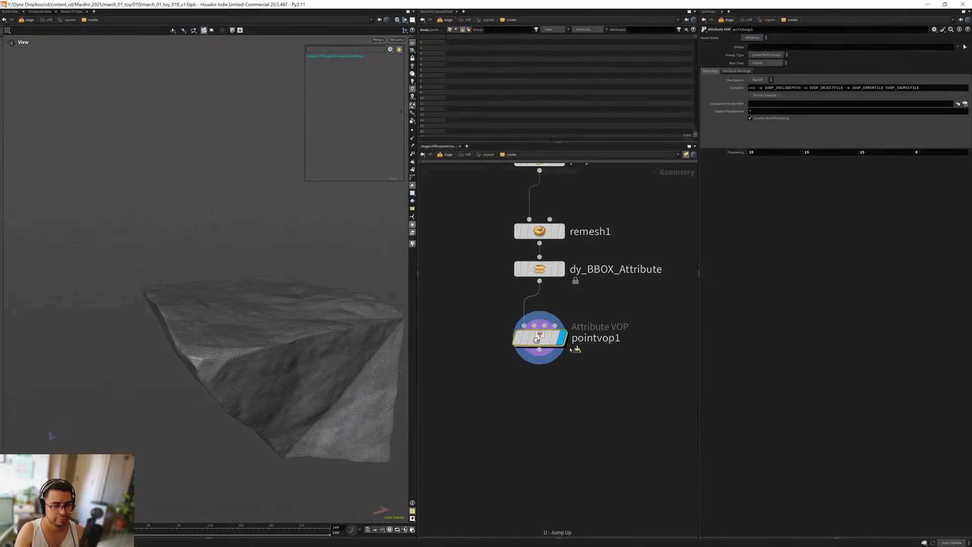
Step: Add a Mountain node below pointvop1, wire pointvop1's output into it, and display it
middle_drag(541, 413, 538, 374)
key(Tab)
text(null)
key(Return)
click(538, 374)
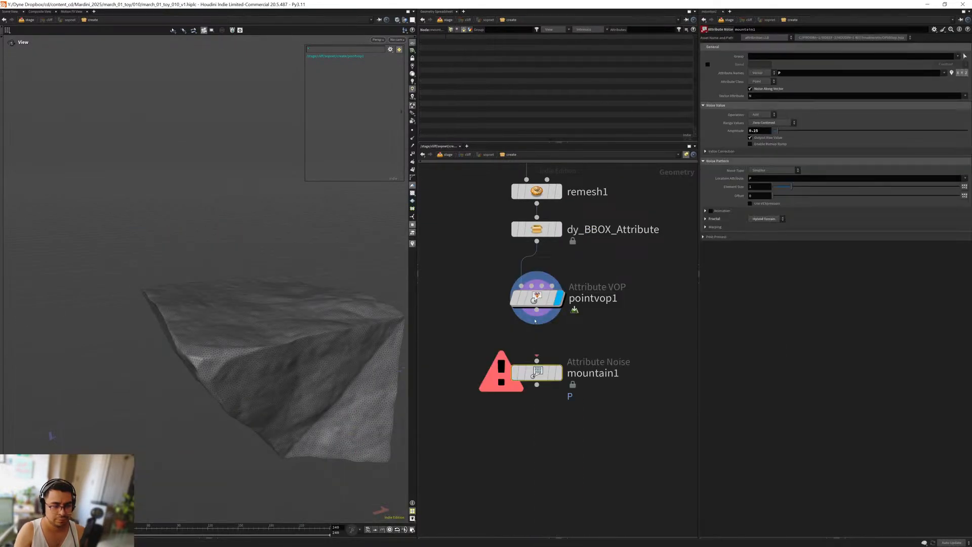
click(537, 359)
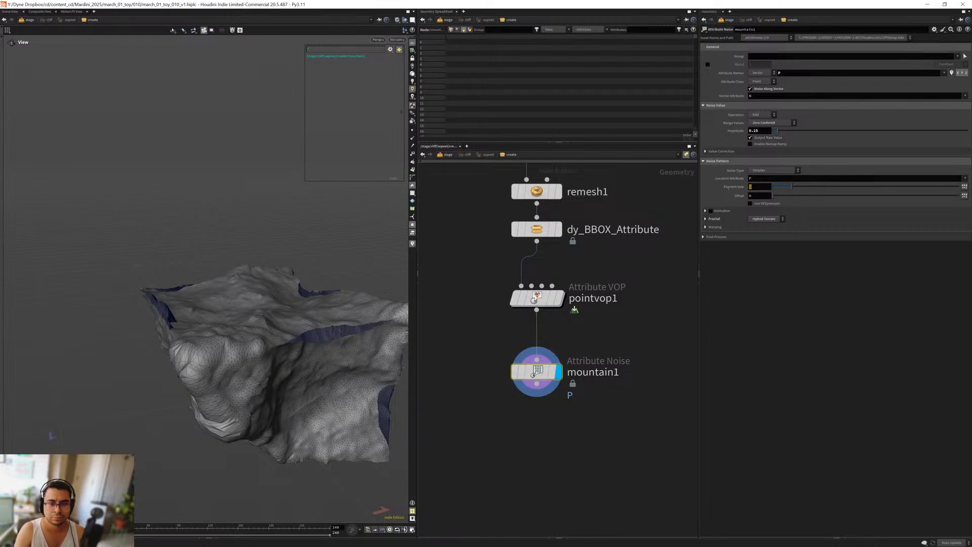
Step: Set mountain1's Element Size to 0.5 and its Amplitude to 0.02
text(0.5)
key(Return)
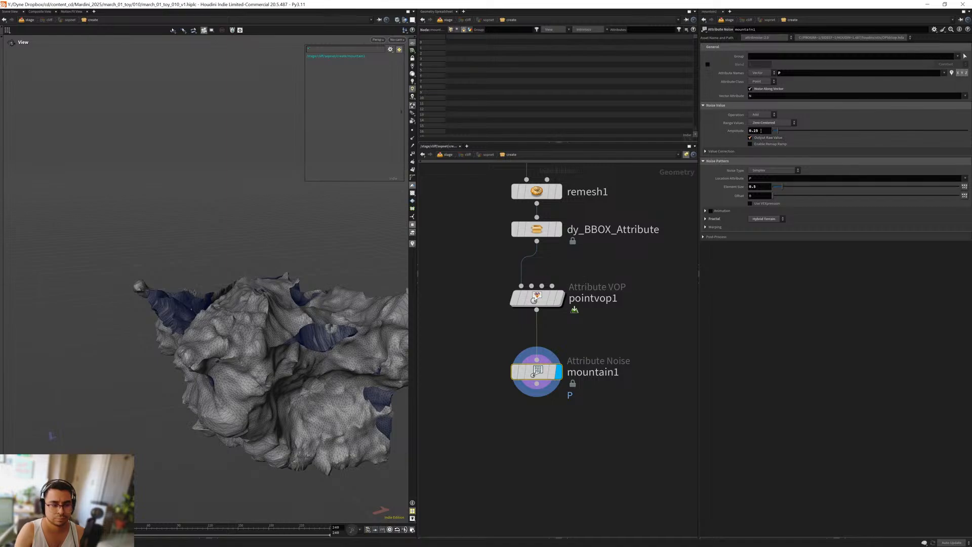
text(0.05)
key(Return)
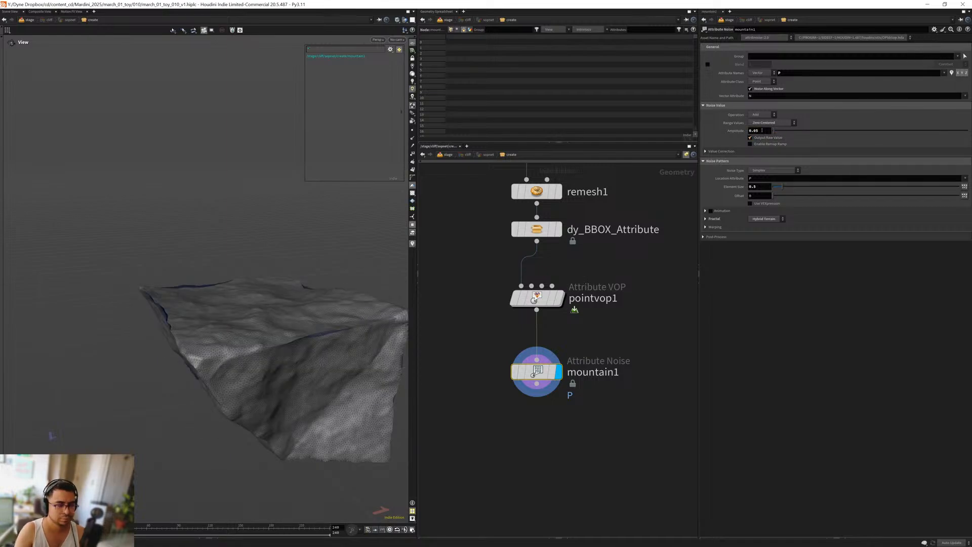
text(2)
key(Return)
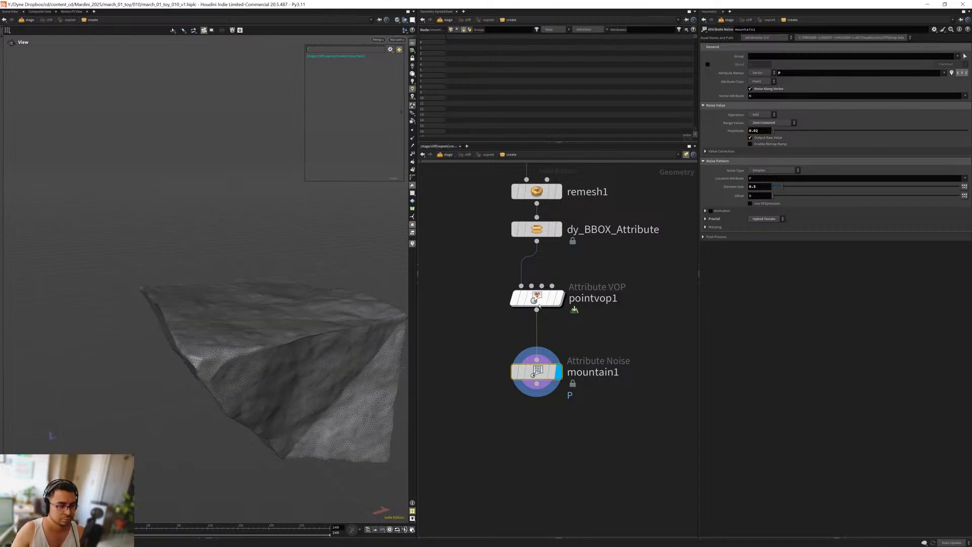
Step: Move pointvop1 and mountain1 down, then add a Smooth node fed by dy_BBOX_Attribute and display it
drag(227, 298, 259, 311)
middle_drag(469, 241, 487, 266)
click(577, 287)
shift+drag(563, 298, 563, 379)
key(Tab)
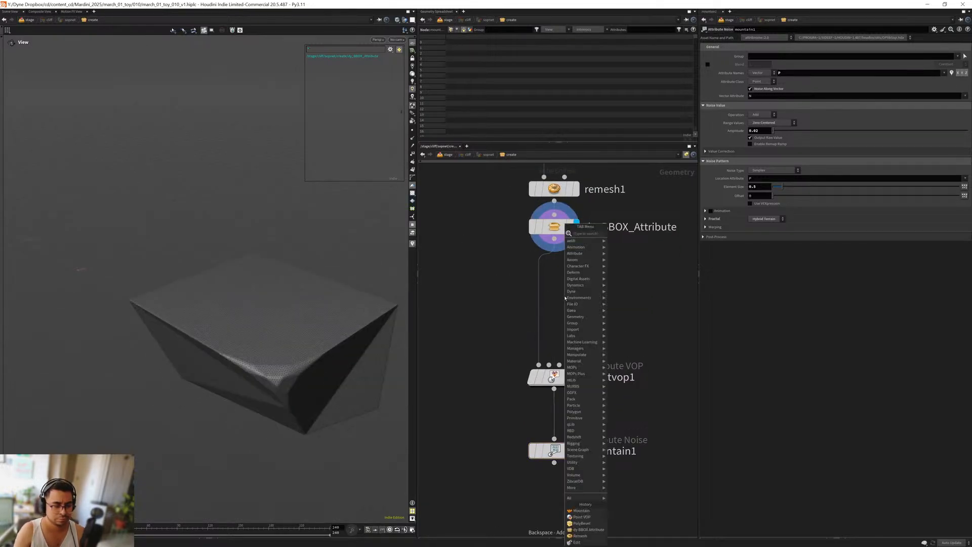
key(Return)
drag(554, 238, 564, 284)
click(586, 296)
drag(568, 298, 589, 291)
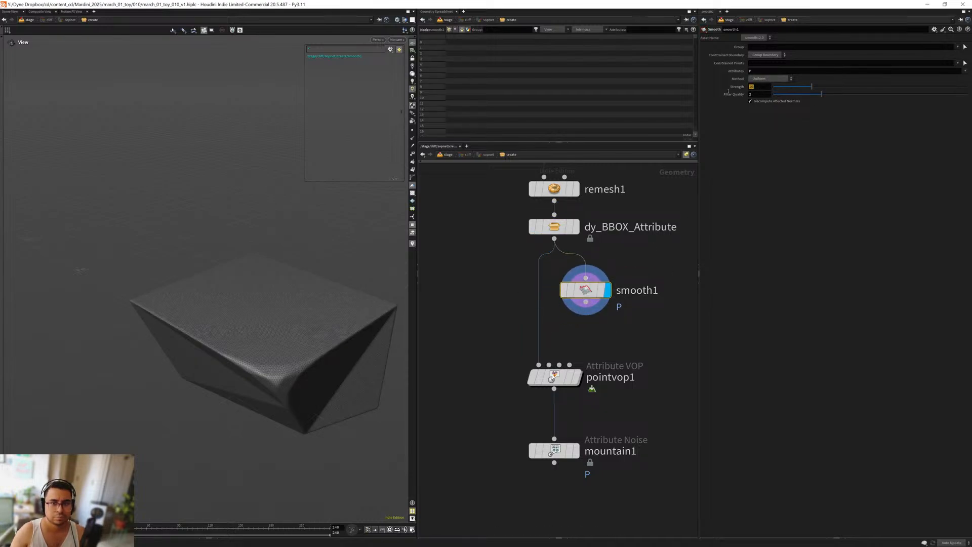
Step: Set smooth1's Strength to 550 to round off the cliff's edges
middle_drag(457, 334, 464, 267)
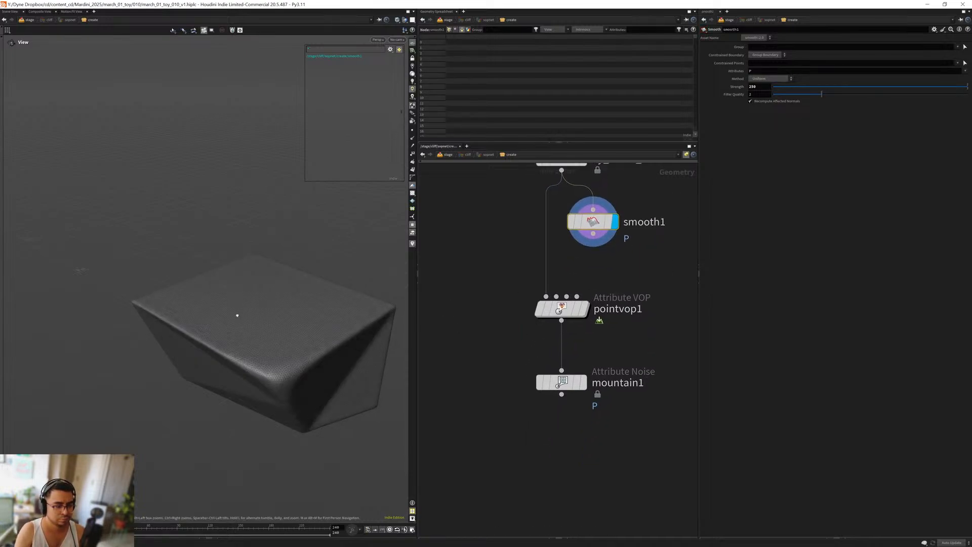
alt+drag(237, 314, 227, 271)
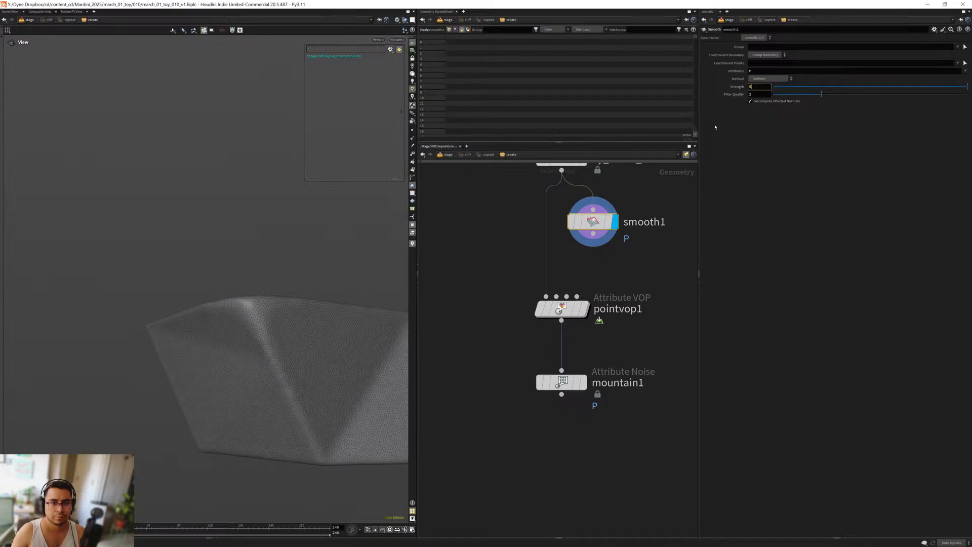
alt+drag(245, 307, 222, 354)
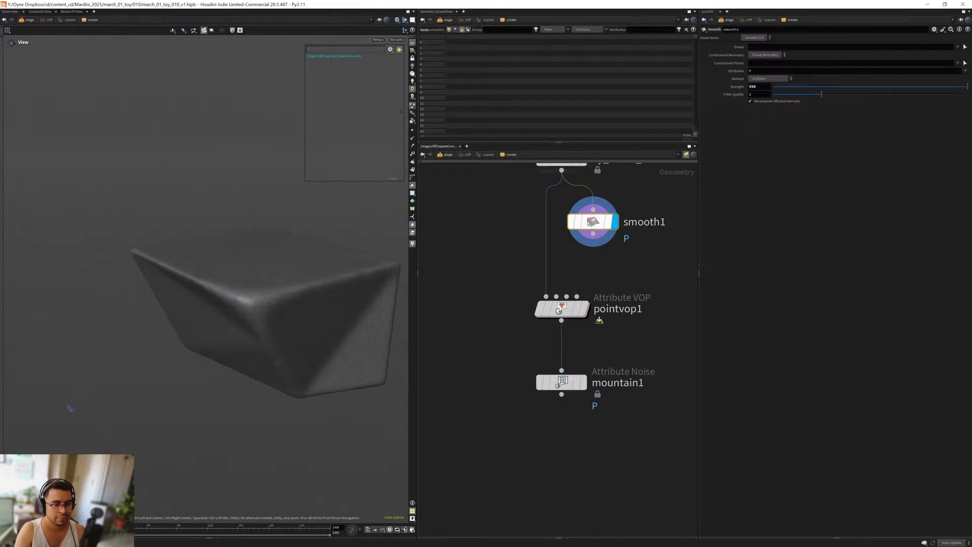
Step: Add and display a Delta Mush node fed by smooth1, with about 83 iterations and a step size of 1
key(Tab)
text(del)
key(Return)
drag(485, 251, 476, 270)
click(490, 277)
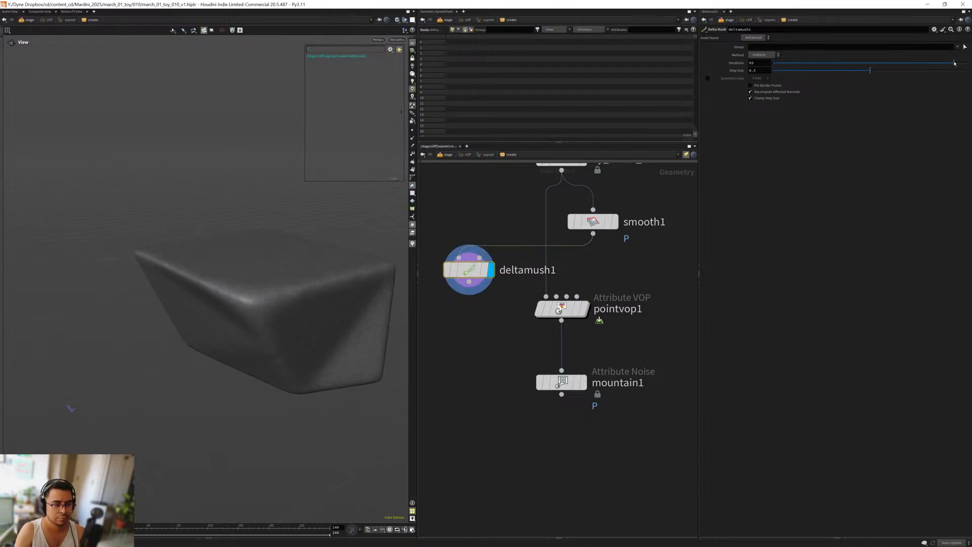
drag(809, 75, 941, 75)
drag(192, 303, 219, 276)
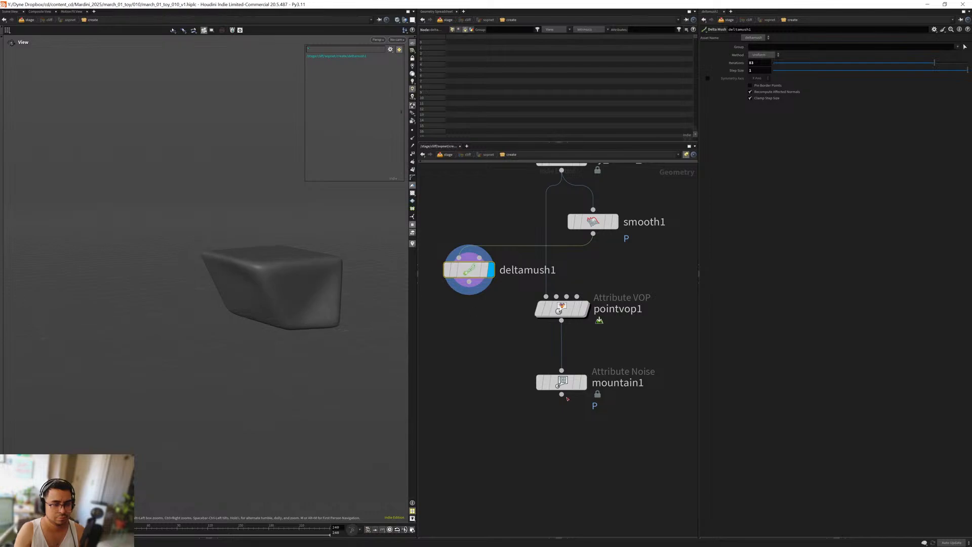
Step: Wire deltamush1 into pointvop1's first input and place it between smooth1 and pointvop1
scroll(480, 378, down, 3)
middle_drag(495, 368, 496, 389)
drag(565, 418, 528, 349)
drag(536, 348, 536, 374)
drag(473, 329, 564, 327)
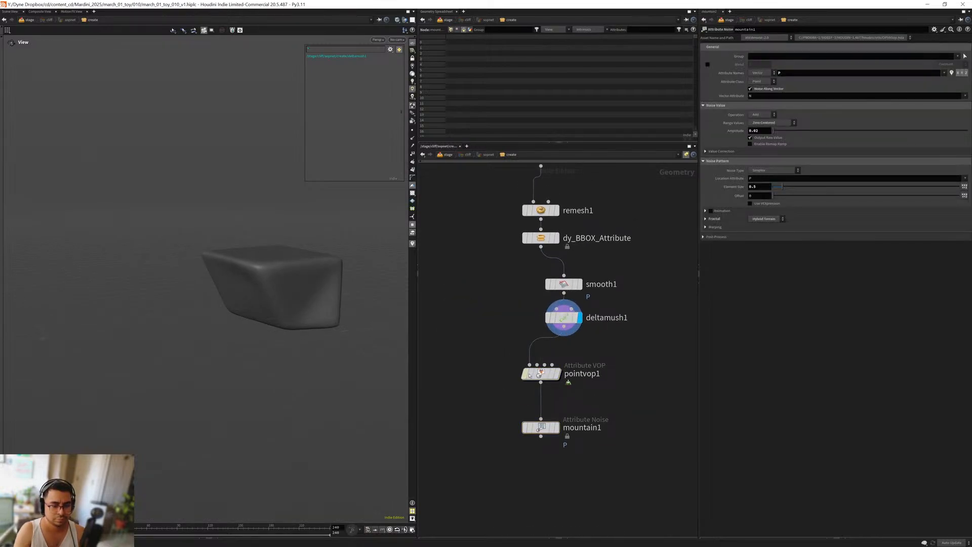
Step: Display pointvop1 and then mountain1 to examine the noise on the smoothed cliff from several angles
click(557, 374)
middle_drag(499, 380, 497, 351)
click(554, 399)
drag(343, 313, 244, 381)
mouse_move(536, 457)
middle_down()
mouse_move(529, 419)
mouse_move(527, 450)
middle_up()
scroll(527, 450, up, 1)
drag(277, 344, 210, 272)
middle_drag(540, 462, 540, 425)
scroll(541, 422, up, 2)
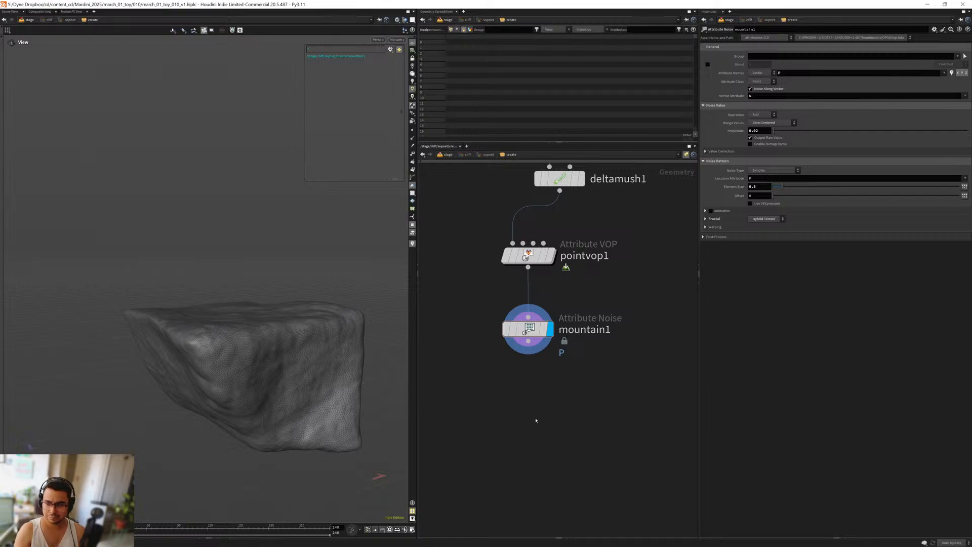
Step: Add a Bound node fed by mountain1 and display it
key(Tab)
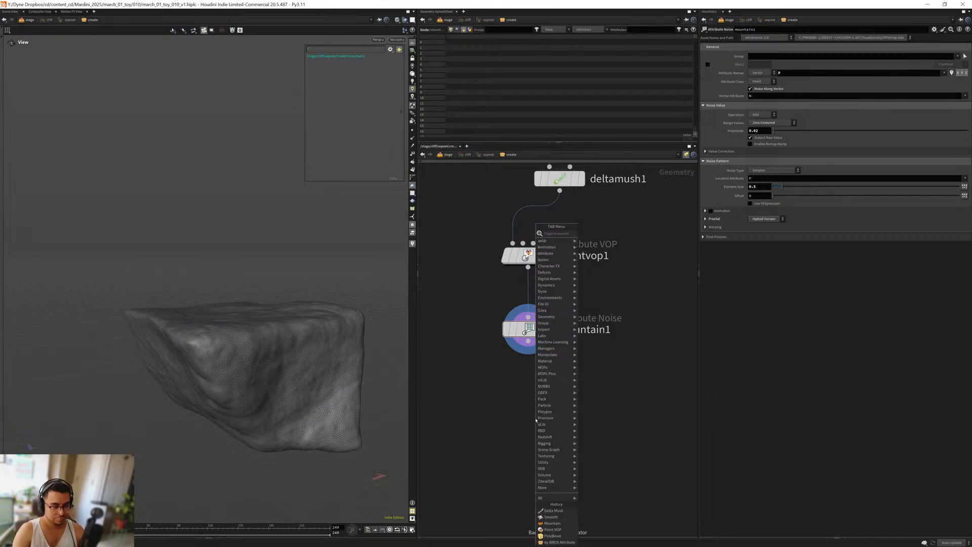
text(bound)
key(Return)
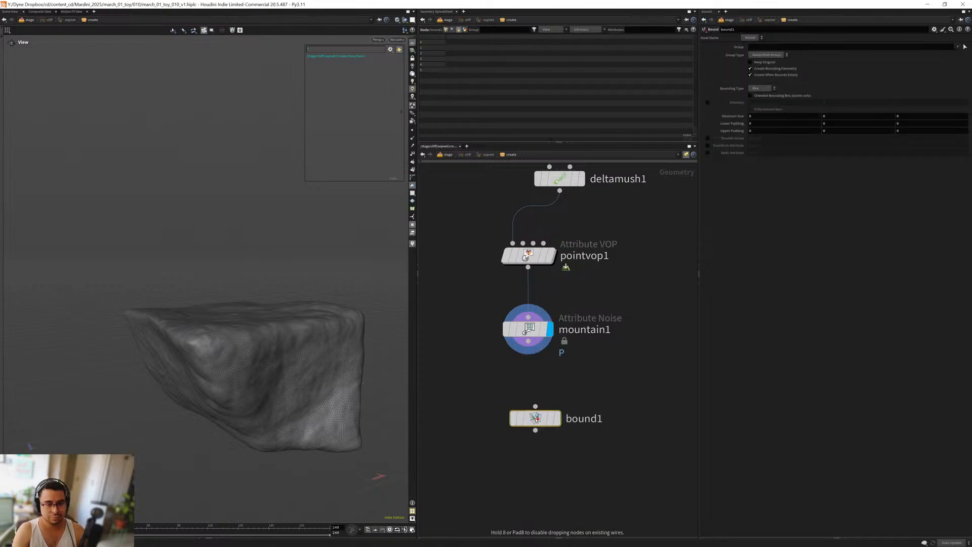
drag(528, 342, 590, 405)
click(612, 405)
drag(613, 463, 599, 423)
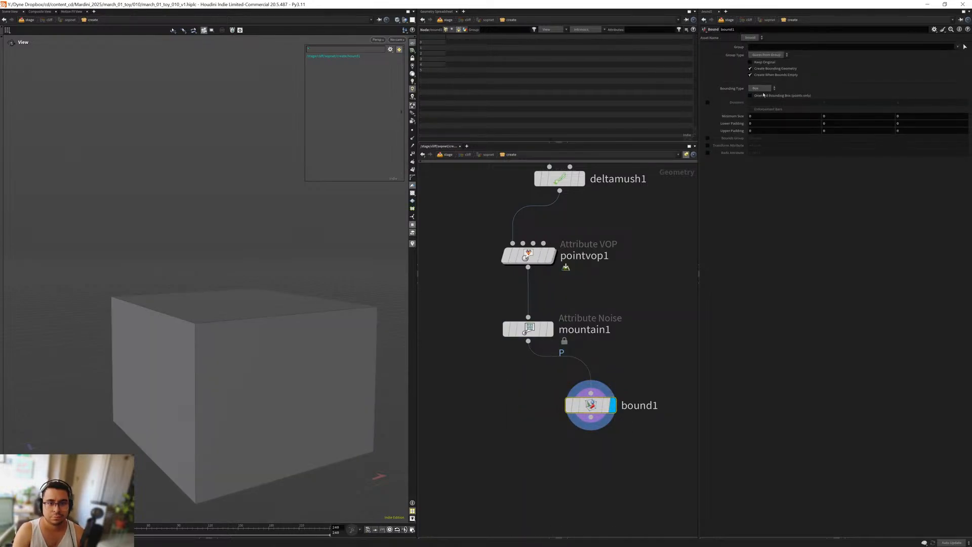
Step: Enable Divisions on bound1 and copy that parameter
click(707, 103)
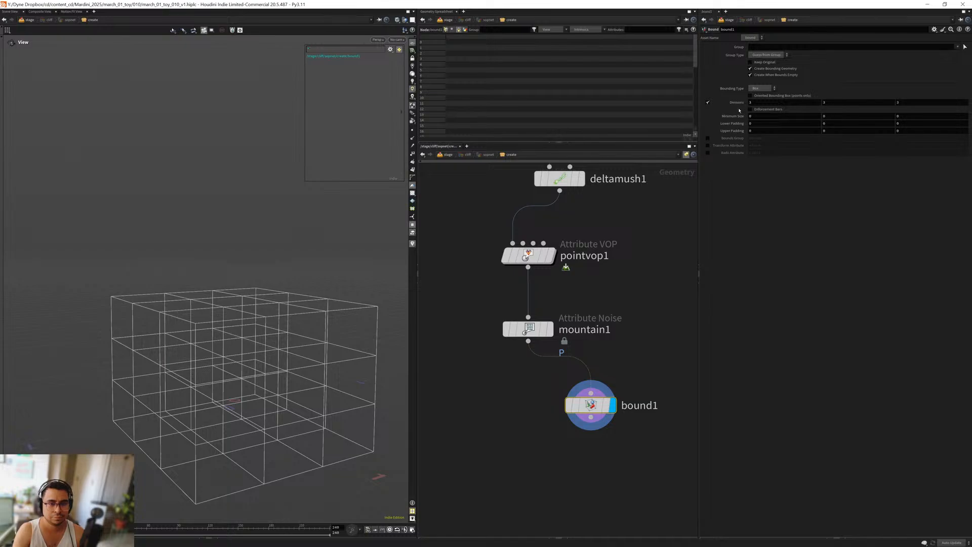
right_click(736, 103)
click(747, 157)
Step: Add and display a Lattice node fed by mountain1, with bound1 in its second and third inputs, and reference its Divisions to bound1's
middle_drag(537, 409, 529, 338)
drag(187, 352, 363, 392)
middle_drag(514, 411, 521, 393)
key(Tab)
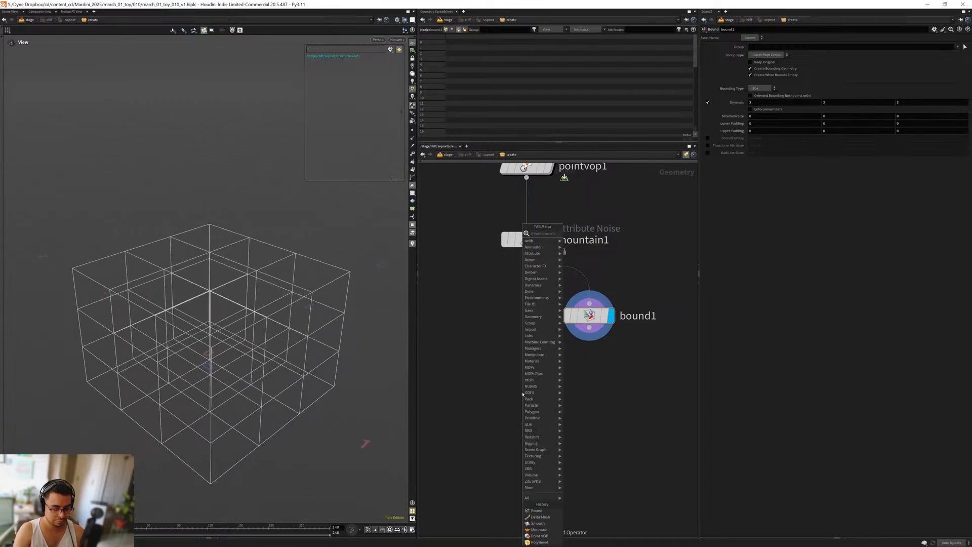
text(lattice)
key(Return)
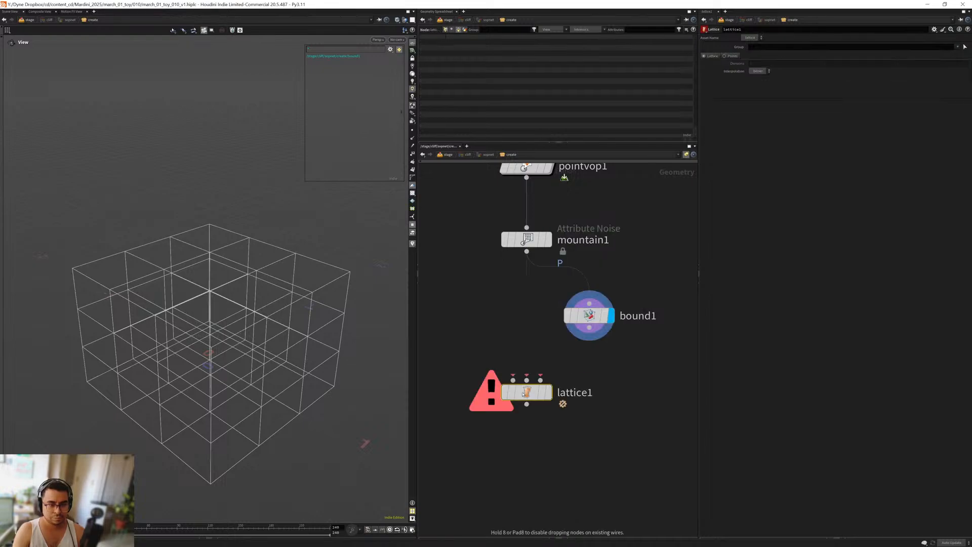
drag(526, 252, 529, 410)
click(549, 410)
drag(565, 451, 558, 427)
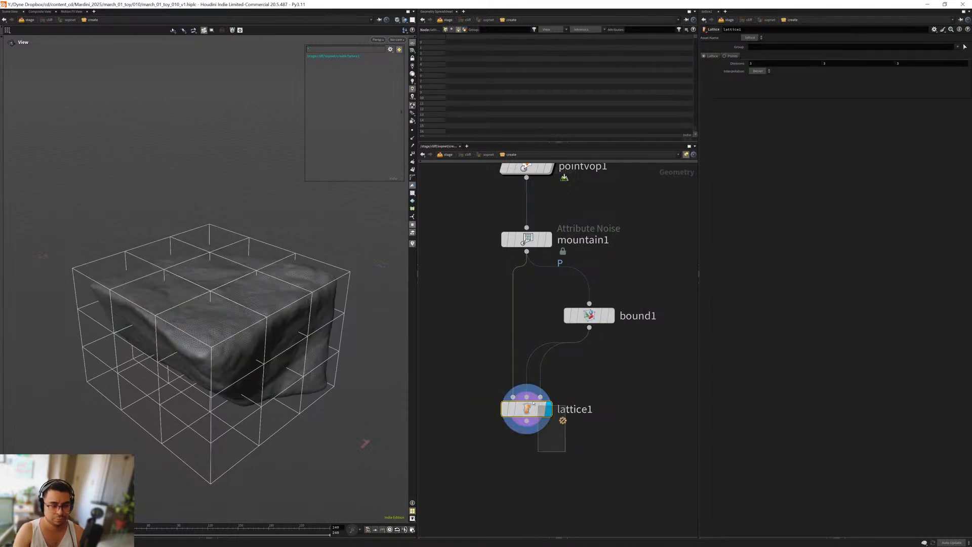
right_click(736, 69)
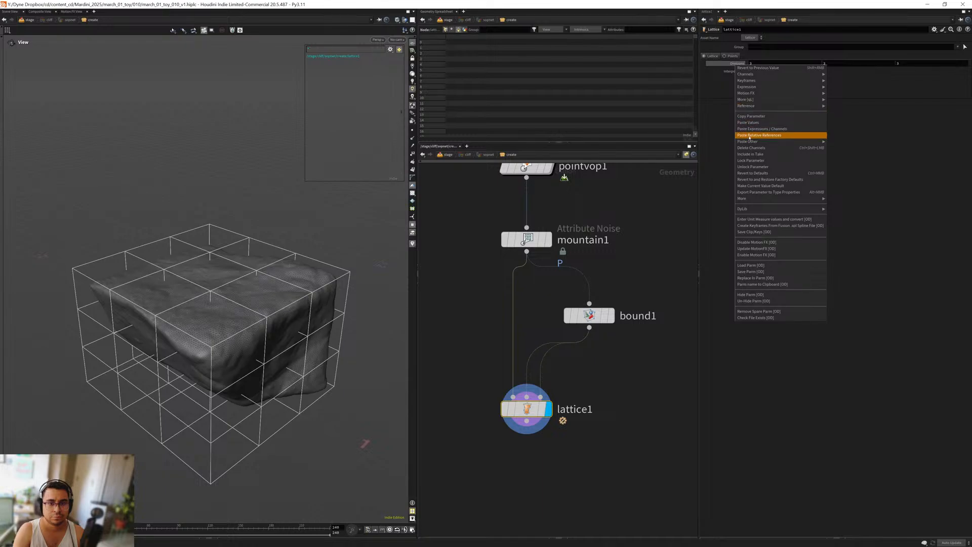
click(775, 133)
Step: Insert an Edit node between bound1 and lattice1's deformed-cage input
middle_drag(584, 372, 571, 355)
key(Tab)
text(edit)
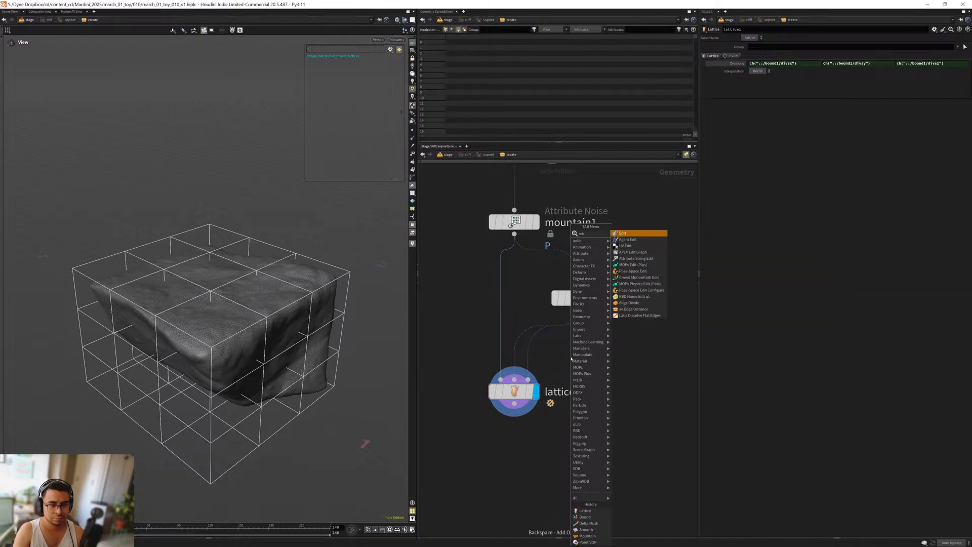
key(Return)
key(Return)
mouse_move(568, 362)
mouse_down()
mouse_move(538, 359)
mouse_move(575, 361)
mouse_up()
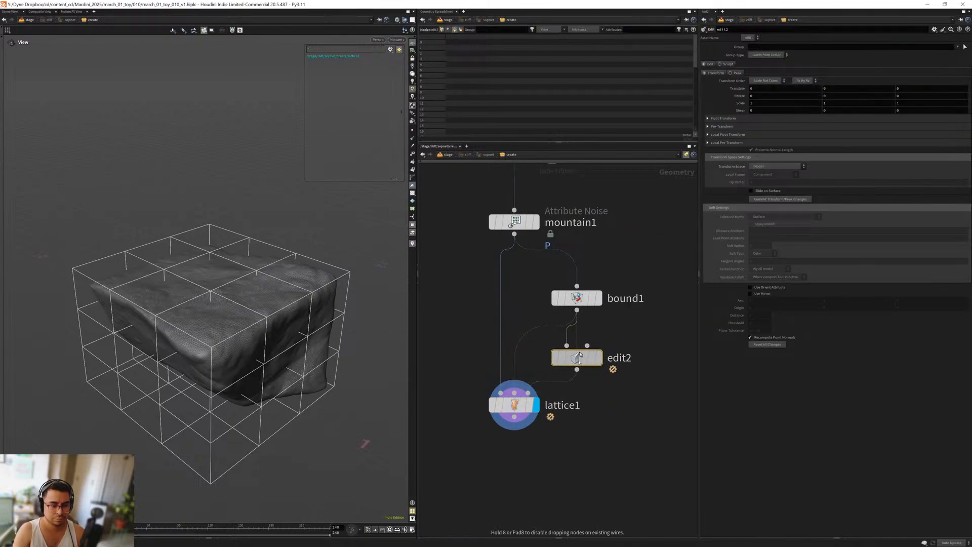
Step: Display edit2 and select the vertical column of points at one corner of the lattice cage
drag(621, 399, 486, 357)
key(s)
scroll(237, 371, down, 2)
alt+drag(237, 372, 198, 390)
alt+drag(199, 353, 212, 379)
key(s)
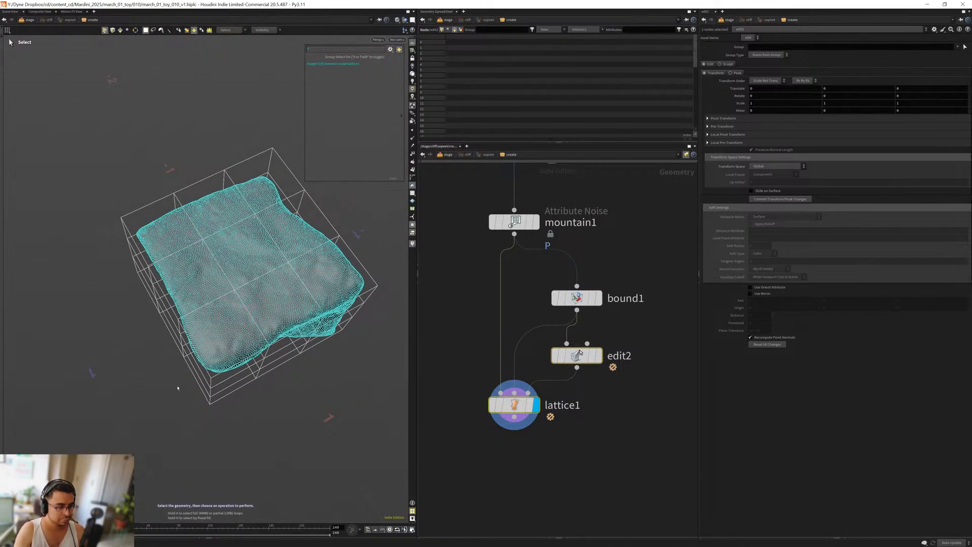
click(581, 352)
key(r)
drag(236, 363, 192, 427)
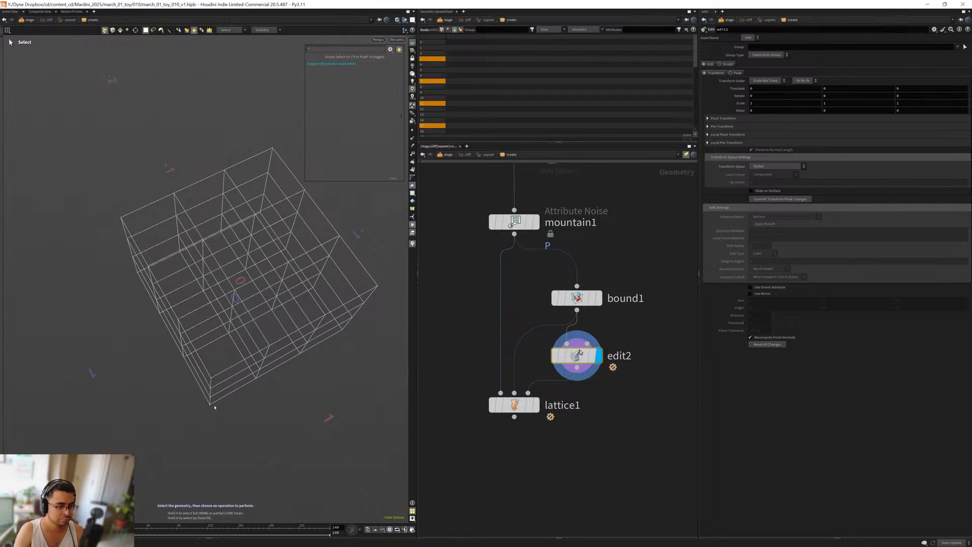
Step: Template lattice1 so the deformed cliff is visible while edit2 is displayed
key(r)
key(r)
click(582, 357)
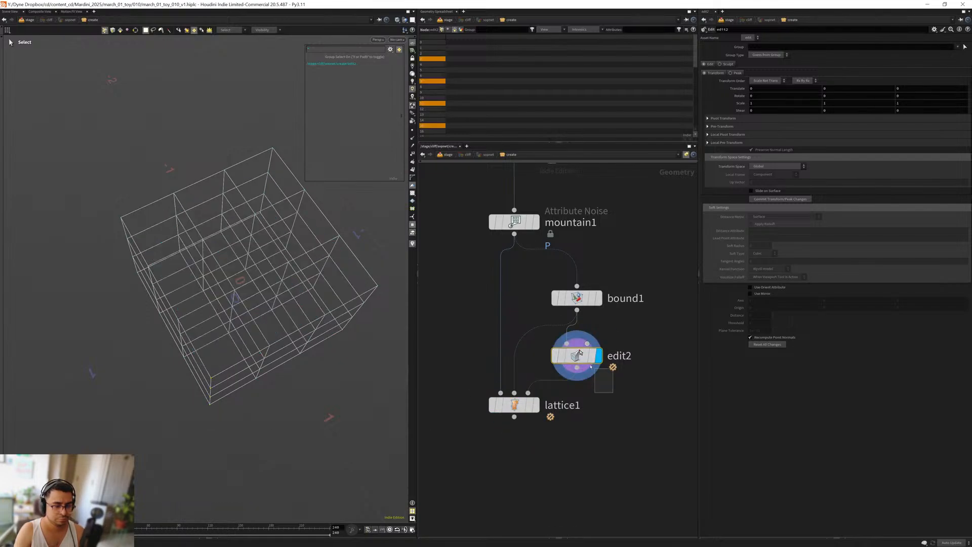
key(e)
click(514, 406)
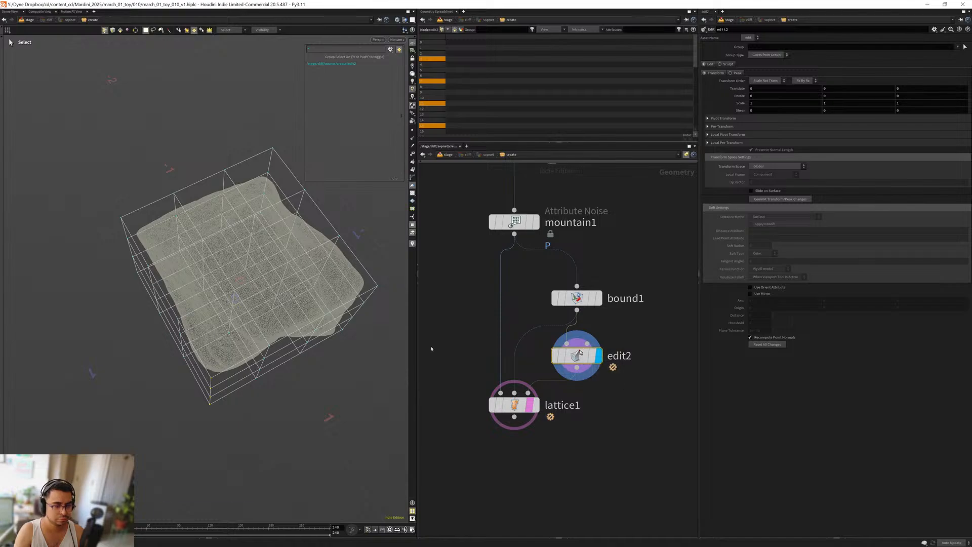
Step: Move cage points 50, 54, 58 and 62 by about 0.13 in X and -0.22 in Z
key(t)
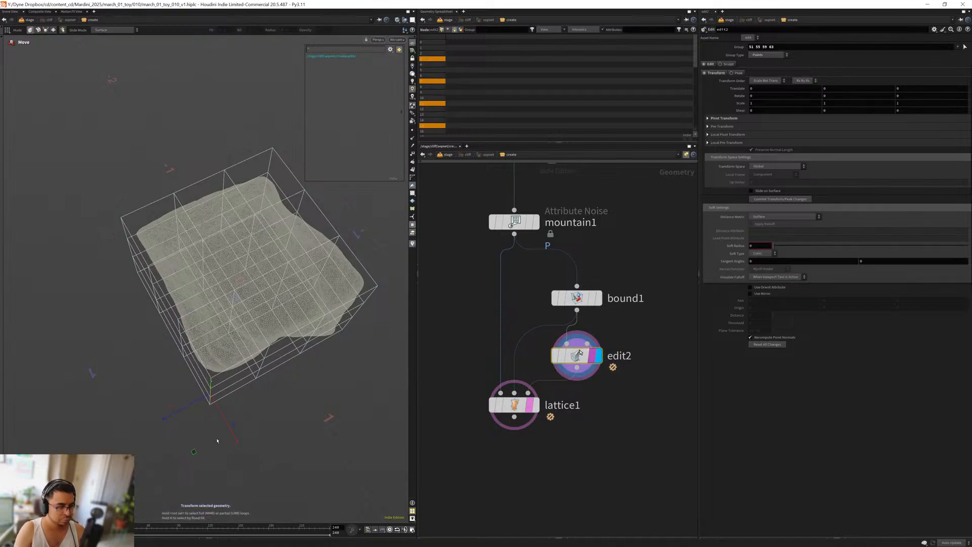
alt+drag(288, 389, 228, 400)
key(s)
key(t)
key(s)
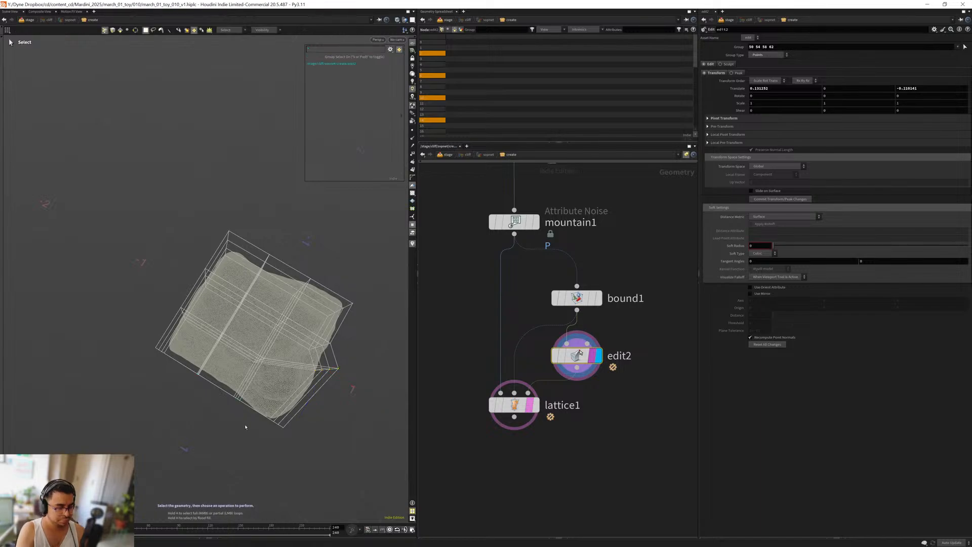
Step: Pull the corner column of cage points 51, 55, 59 and 63 outward, by about 0.14 in X
click(232, 406)
key(t)
drag(248, 464, 240, 426)
key(Escape)
key(t)
key(s)
key(t)
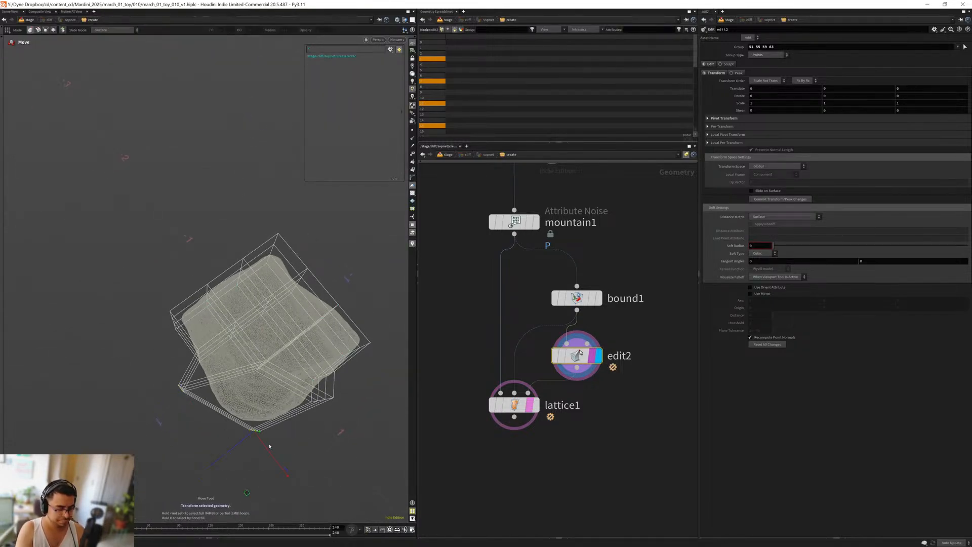
drag(247, 495, 248, 515)
Step: Select cage points 3, 7, 11, 15, 19, 23, 27 and 31 and move them outward along positive Z and about -0.05 in X
alt+drag(223, 415, 124, 364)
key(s)
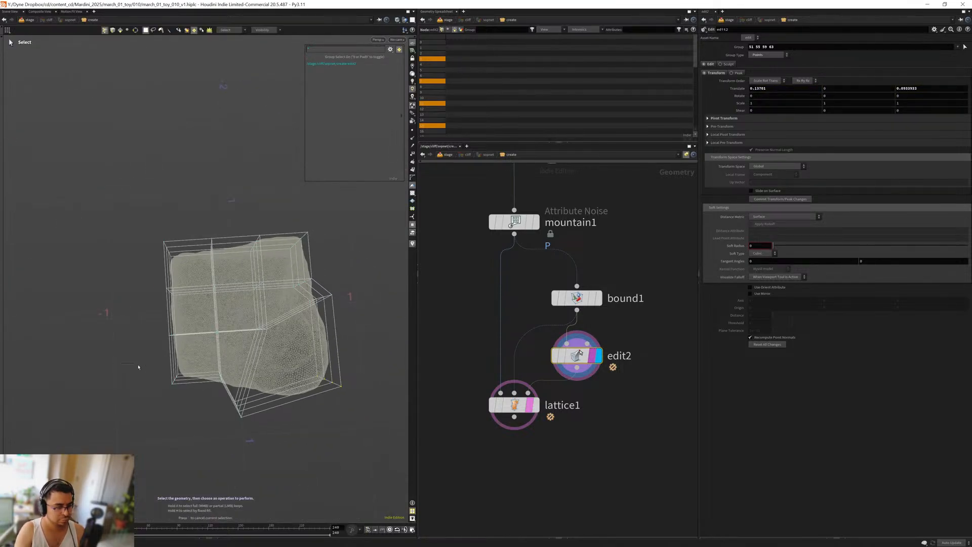
drag(231, 395, 158, 381)
key(t)
drag(225, 425, 192, 445)
Step: Select points along the lower corner of the lattice cage in edit2
alt+drag(193, 445, 202, 349)
alt+right_drag(202, 349, 200, 419)
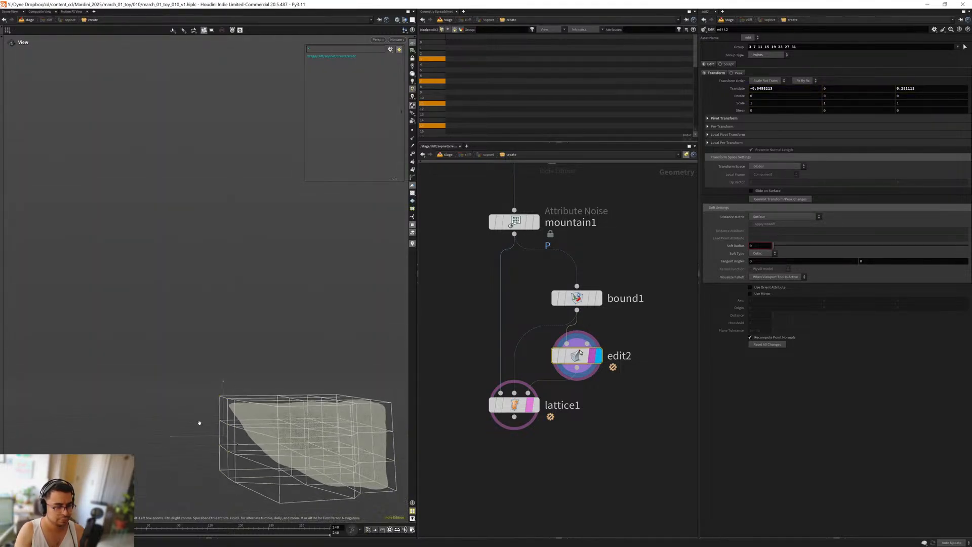
alt+middle_drag(199, 419, 172, 396)
alt+drag(253, 385, 233, 389)
alt+right_drag(233, 389, 234, 367)
alt+middle_drag(234, 367, 280, 388)
drag(280, 388, 224, 290)
alt+drag(297, 406, 287, 378)
drag(316, 420, 231, 337)
drag(281, 319, 263, 364)
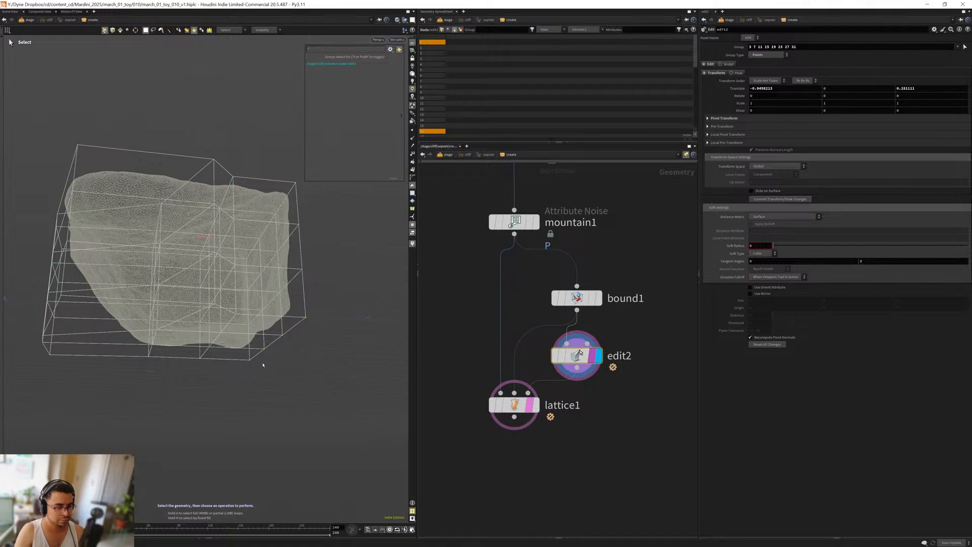
Step: Reshape the lattice cage in edit2, moving the selected bottom corner points down about 0.2 in Y
key(t)
drag(272, 304, 182, 338)
key(s)
key(t)
drag(199, 298, 195, 349)
key(space)
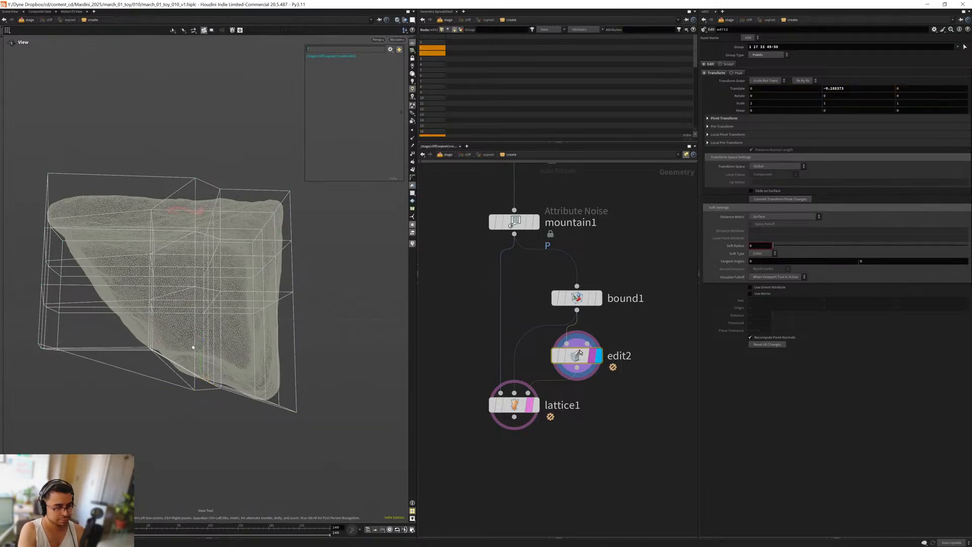
drag(194, 309, 268, 310)
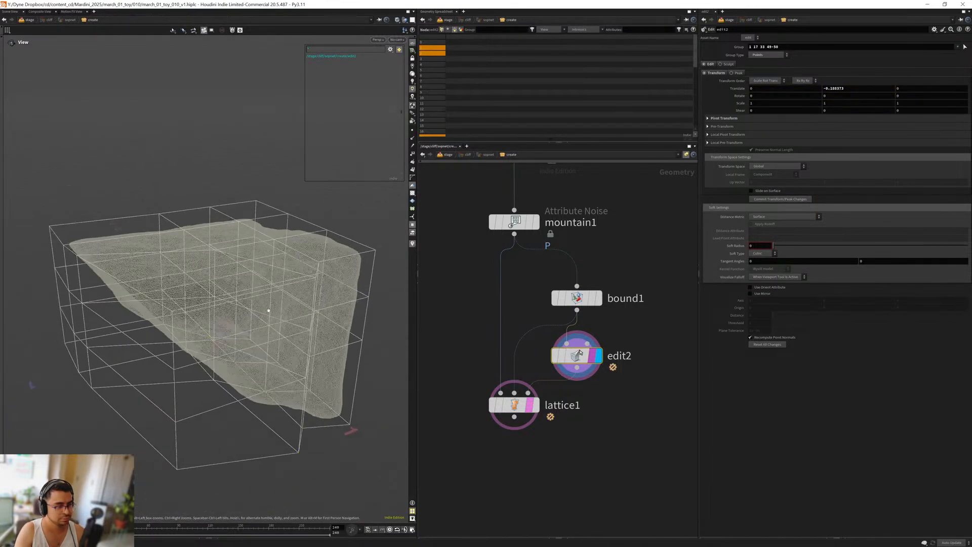
Step: Display the lattice1 result and turn off the template overlay of the edit2 cage
click(509, 404)
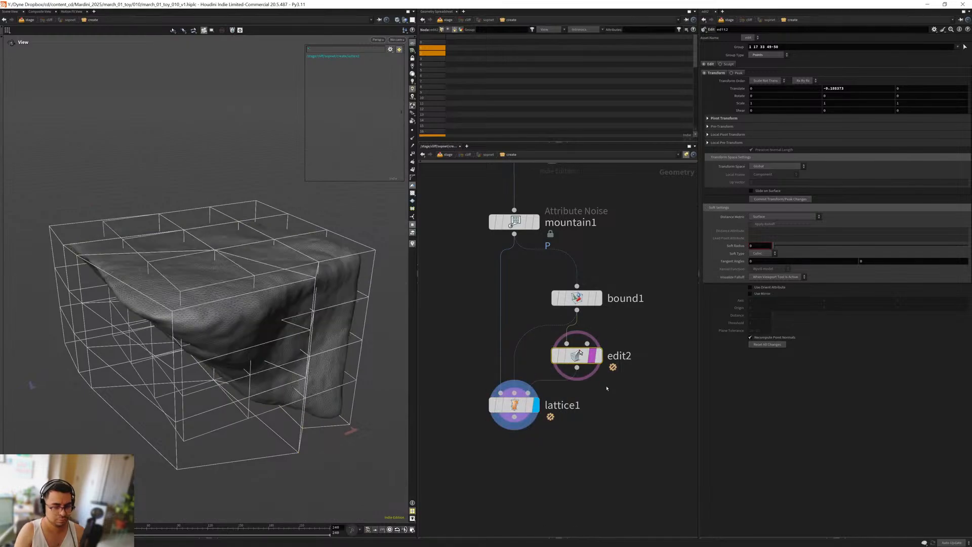
click(592, 356)
middle_drag(579, 421, 593, 388)
scroll(234, 339, down, 3)
drag(233, 339, 216, 327)
Step: Add a Null node below lattice1, connect it and display it
middle_drag(528, 437, 531, 415)
key(Tab)
text(nu)
key(Return)
click(533, 427)
click(533, 425)
Step: Inspect the deformed cliff from several angles and review the node chain between the Null and remesh1
drag(397, 384, 252, 310)
scroll(276, 318, up, 5)
scroll(251, 311, down, 5)
drag(197, 339, 234, 345)
scroll(265, 337, up, 5)
middle_drag(514, 447, 506, 405)
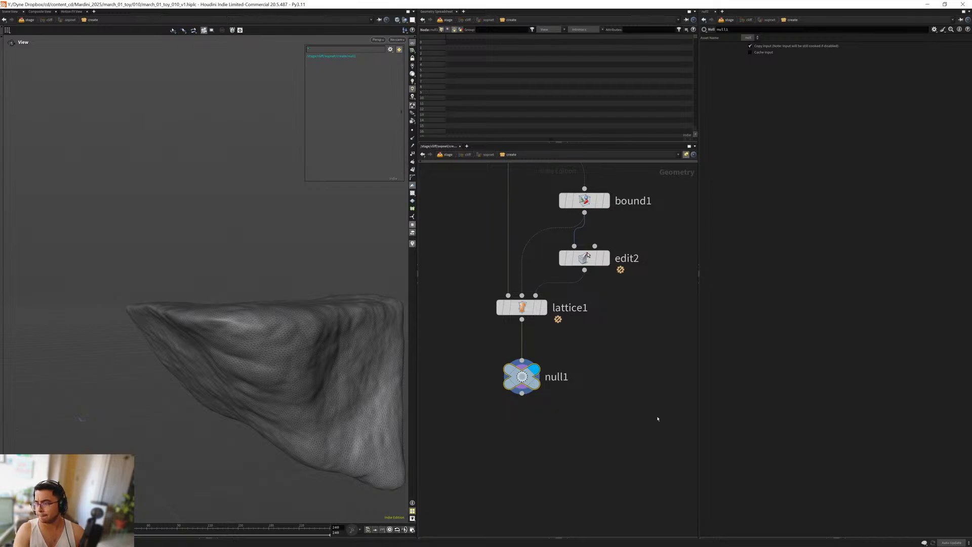
scroll(538, 432, down, 5)
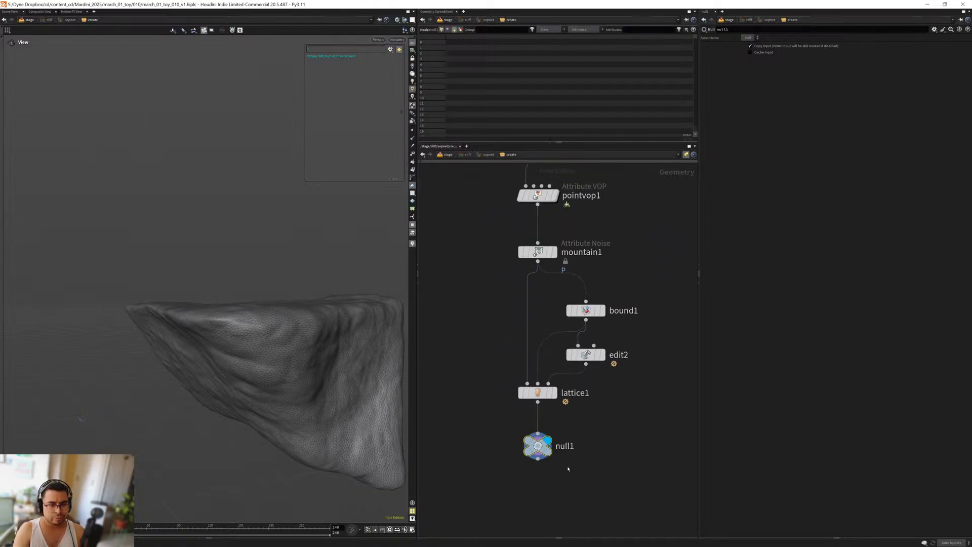
middle_drag(584, 473, 578, 486)
drag(594, 497, 465, 237)
middle_drag(464, 233, 477, 319)
drag(478, 319, 532, 285)
click(508, 297)
middle_drag(482, 374, 490, 243)
middle_drag(491, 375, 484, 330)
scroll(526, 428, up, 4)
middle_drag(530, 374, 522, 422)
mouse_move(282, 333)
mouse_down()
mouse_move(217, 337)
mouse_move(280, 332)
mouse_up()
right_drag(280, 332, 222, 335)
drag(222, 335, 365, 369)
middle_drag(528, 397, 524, 371)
key(Tab)
key(BackSpace)
drag(273, 318, 247, 345)
scroll(217, 326, down, 5)
middle_drag(548, 368, 538, 437)
scroll(538, 437, down, 2)
middle_drag(466, 275, 484, 412)
middle_drag(490, 289, 513, 347)
middle_drag(517, 311, 509, 360)
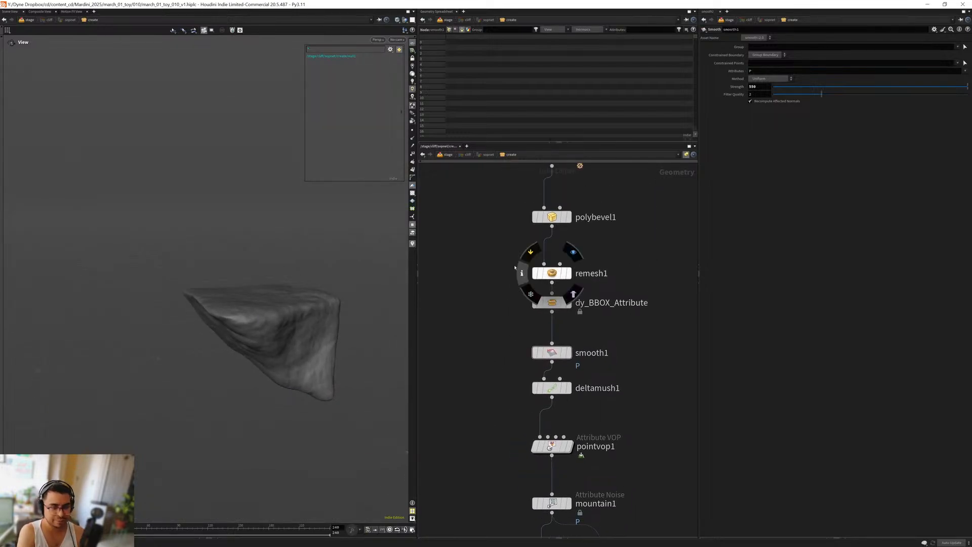
Step: Copy remesh1 and dy_BBOX_Attribute, paste them below null1, and connect null1 to the pasted Remesh
click(553, 274)
key(ctrl+c)
scroll(479, 327, down, 3)
scroll(479, 311, down, 2)
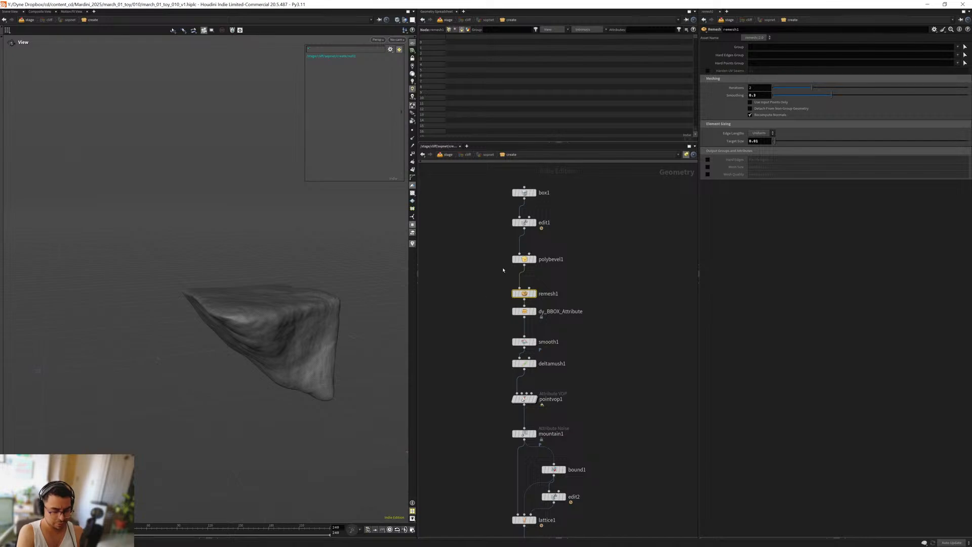
drag(524, 304, 529, 313)
middle_drag(472, 432, 471, 179)
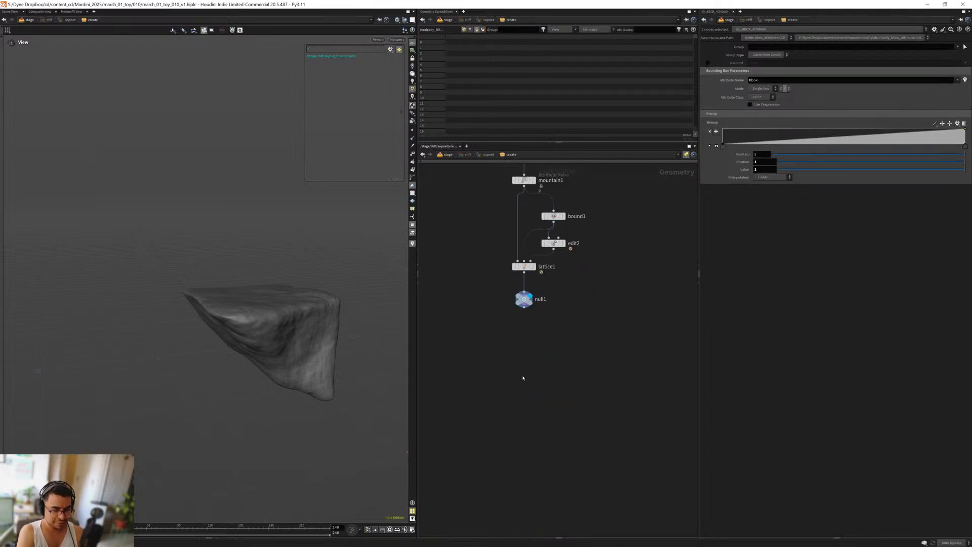
scroll(518, 368, up, 2)
key(ctrl+v)
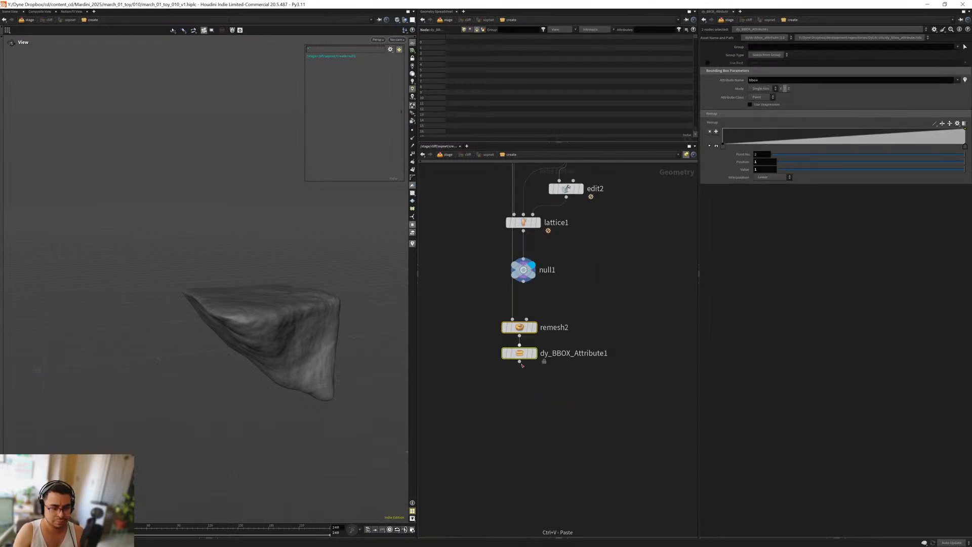
click(526, 410)
drag(523, 282, 510, 363)
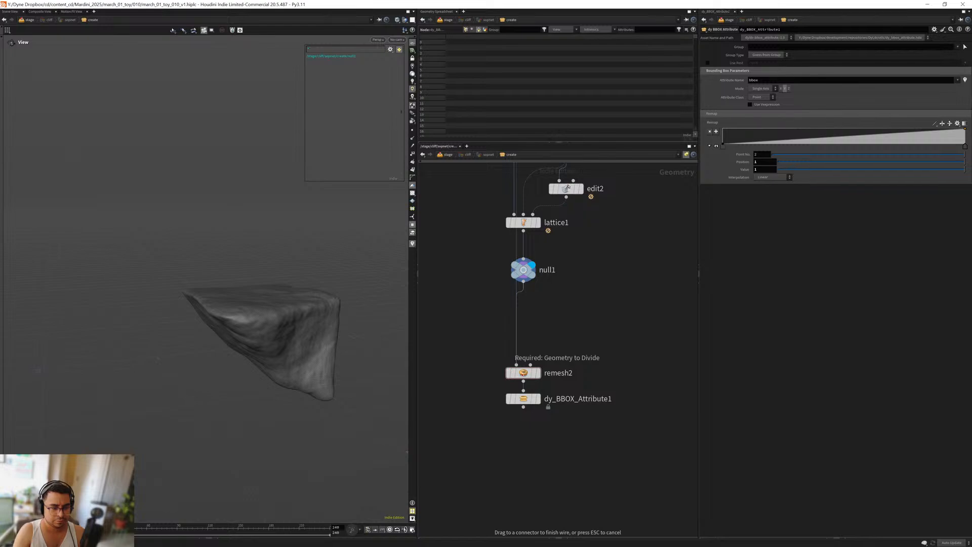
click(492, 380)
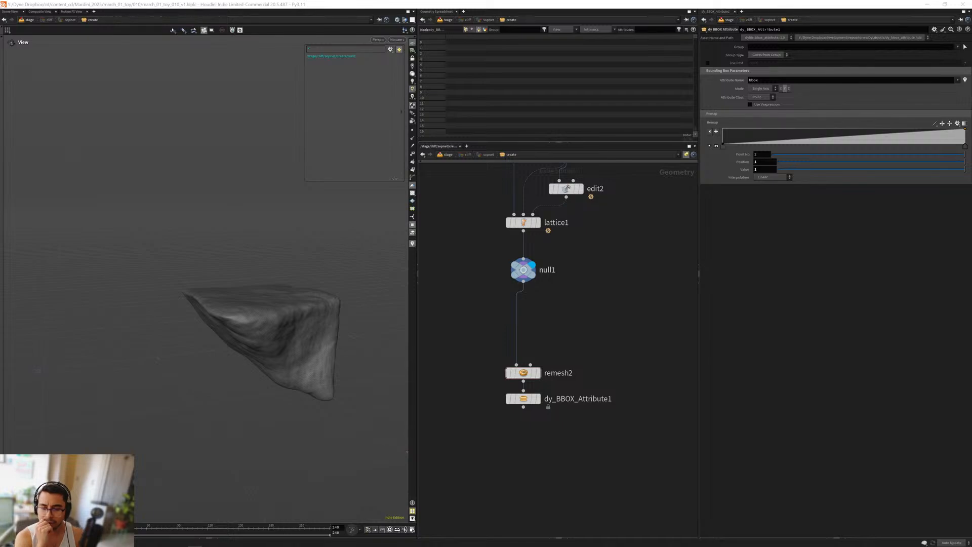
Step: Display remesh2 and examine the remeshed cliff surface up close
middle_drag(493, 430, 498, 406)
scroll(475, 350, up, 3)
key(r)
click(544, 349)
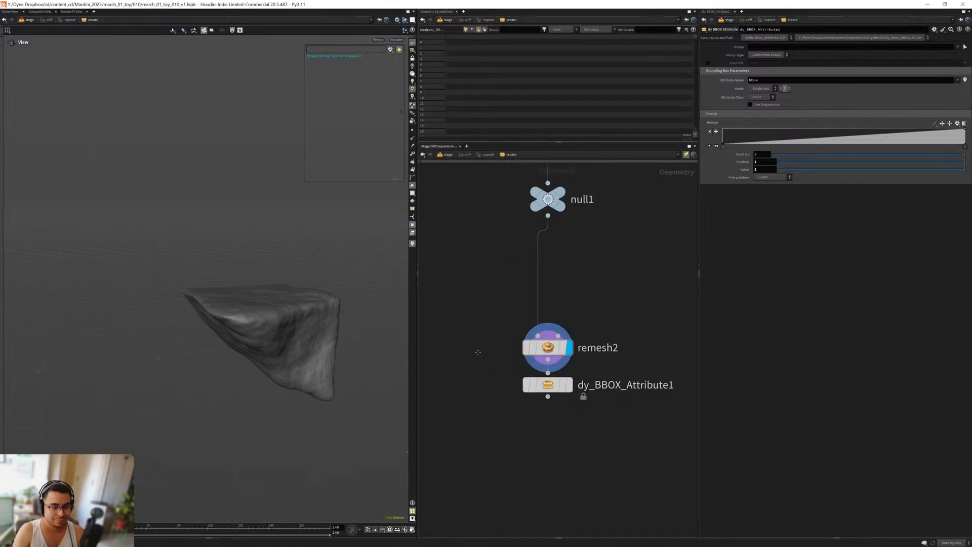
middle_drag(522, 360, 514, 331)
scroll(304, 299, up, 4)
drag(487, 300, 568, 332)
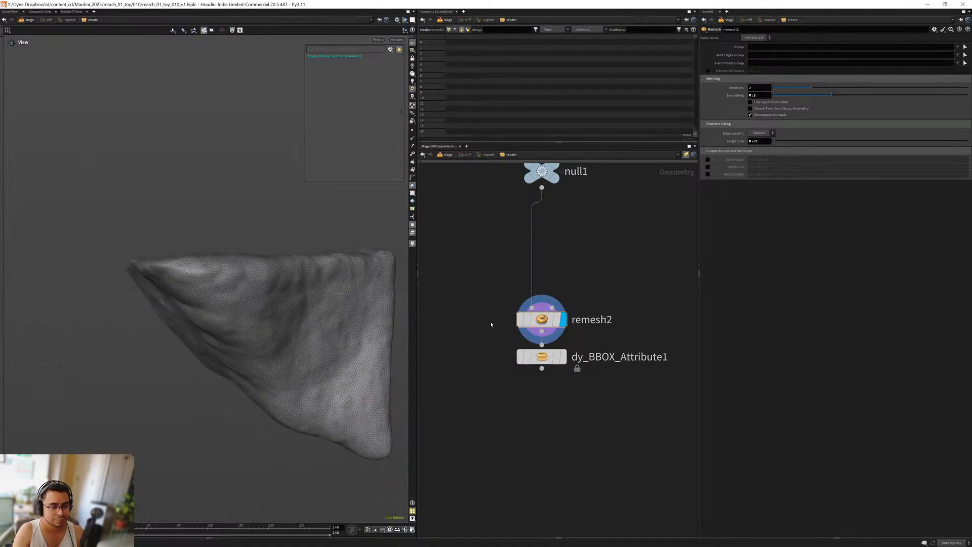
Step: Display dy_BBOX_Attribute1, then check the mesh with wireframe shading toggled and review the node's geometry information
click(563, 357)
drag(476, 347, 542, 372)
key(shift+w)
drag(285, 333, 253, 339)
right_drag(253, 339, 237, 360)
mouse_move(236, 360)
mouse_down()
mouse_move(261, 353)
mouse_move(243, 353)
mouse_move(272, 366)
mouse_up()
key(shift+w)
middle_drag(515, 417, 509, 349)
mouse_move(230, 321)
mouse_down()
mouse_move(252, 302)
mouse_move(349, 313)
mouse_move(358, 349)
mouse_move(335, 315)
mouse_move(338, 325)
mouse_up()
middle_drag(602, 366, 601, 400)
drag(601, 399, 568, 338)
middle_click(535, 330)
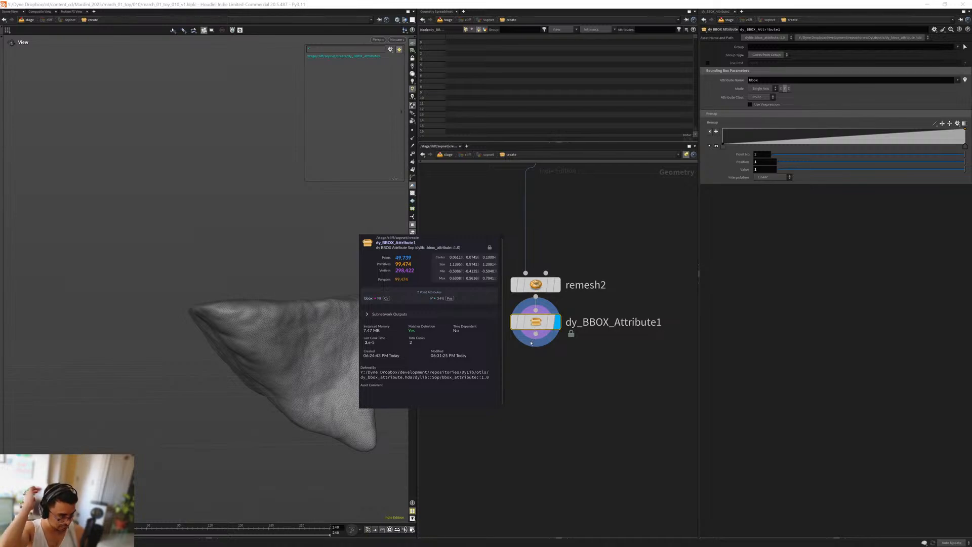
drag(580, 381, 492, 322)
Step: Try a Labs Auto UV node connected after dy_BBOX_Attribute1
key(Tab)
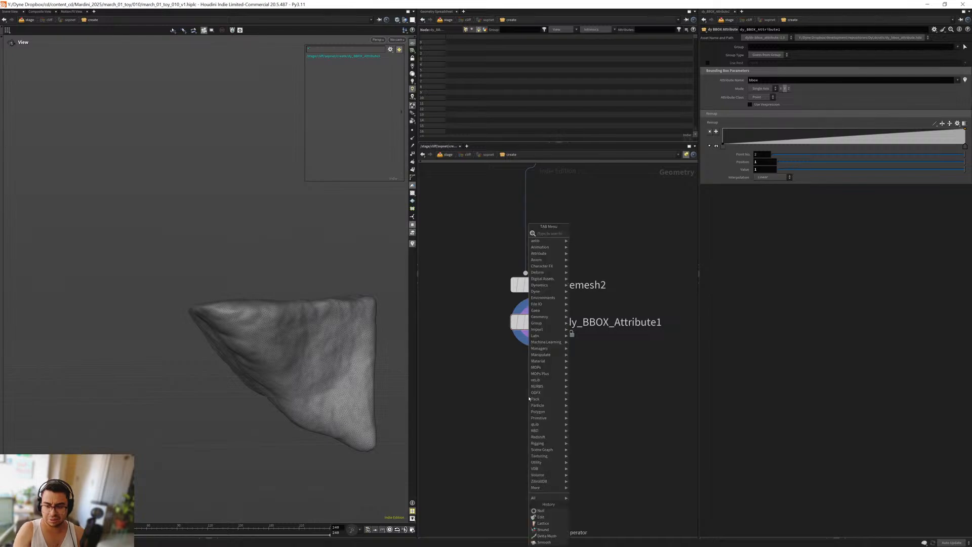
text(aut)
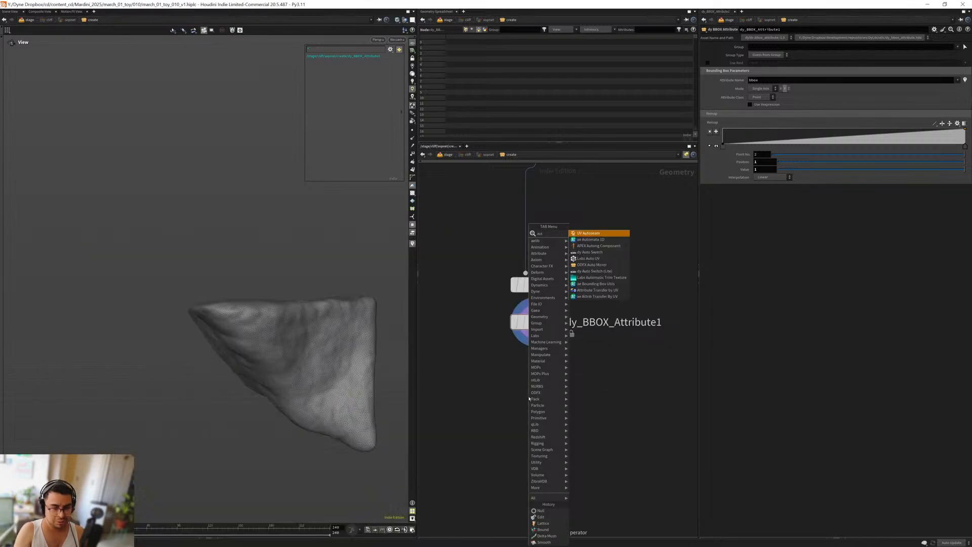
key(Down)
key(Down)
key(Down)
key(Down)
key(Return)
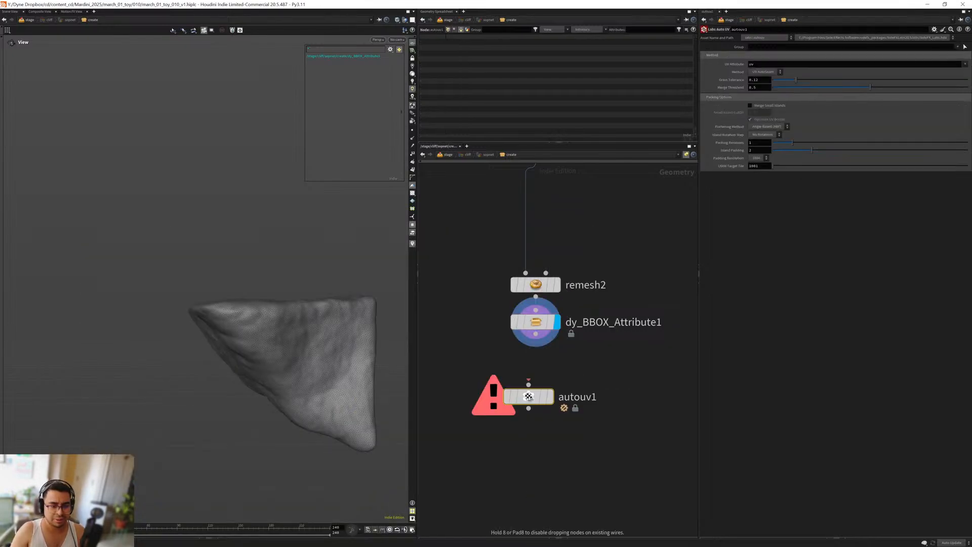
drag(539, 337, 527, 400)
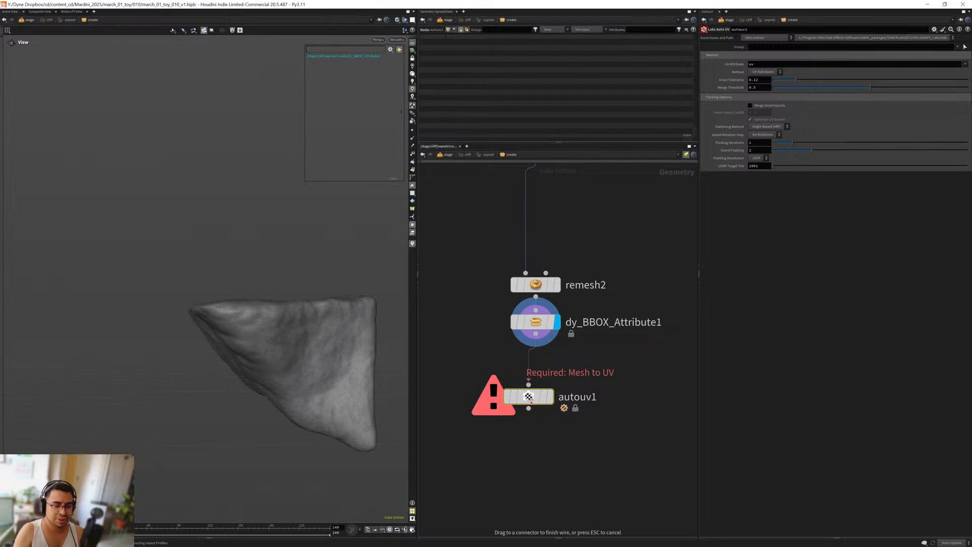
mouse_move(531, 402)
mouse_down()
mouse_move(544, 404)
mouse_move(538, 394)
mouse_up()
drag(573, 426, 503, 369)
key(Delete)
Step: Add a Normal node after dy_BBOX_Attribute1, display it, and turn off the wireframe overlay
key(h)
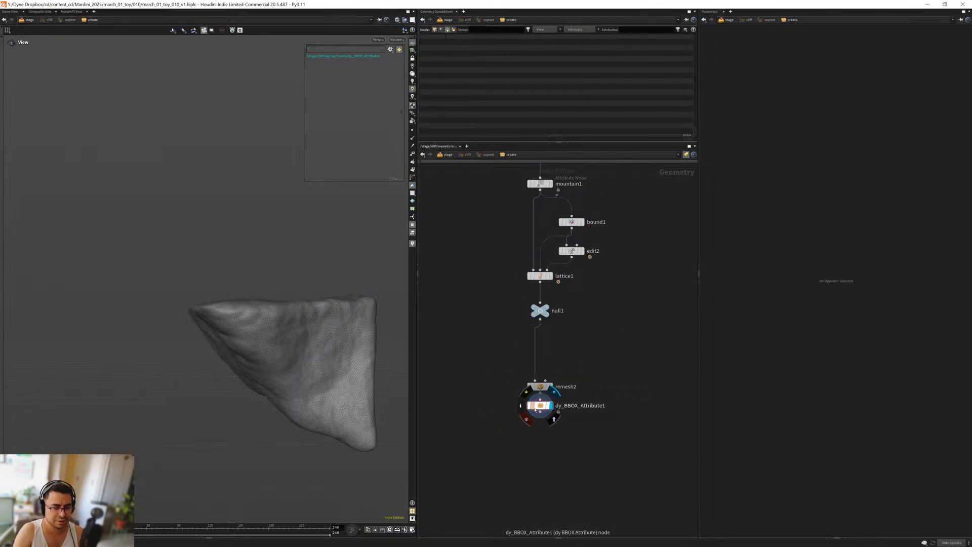
middle_click(537, 414)
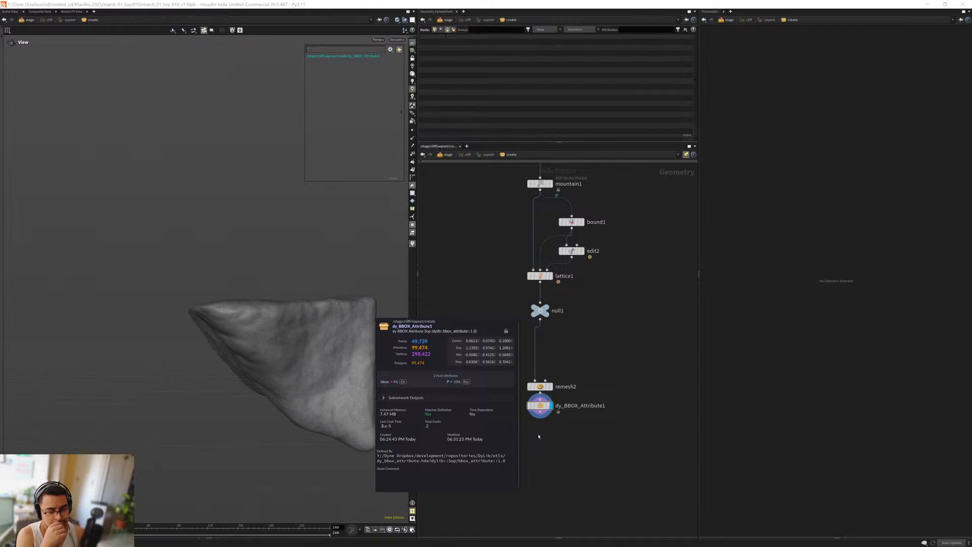
scroll(539, 450, up, 3)
key(Tab)
text(normal)
key(Return)
click(542, 425)
drag(542, 378, 542, 416)
click(561, 426)
key(shift+w)
mouse_move(253, 367)
mouse_down()
mouse_move(252, 375)
mouse_move(317, 373)
mouse_move(247, 369)
mouse_move(256, 370)
mouse_up()
middle_drag(596, 473, 584, 392)
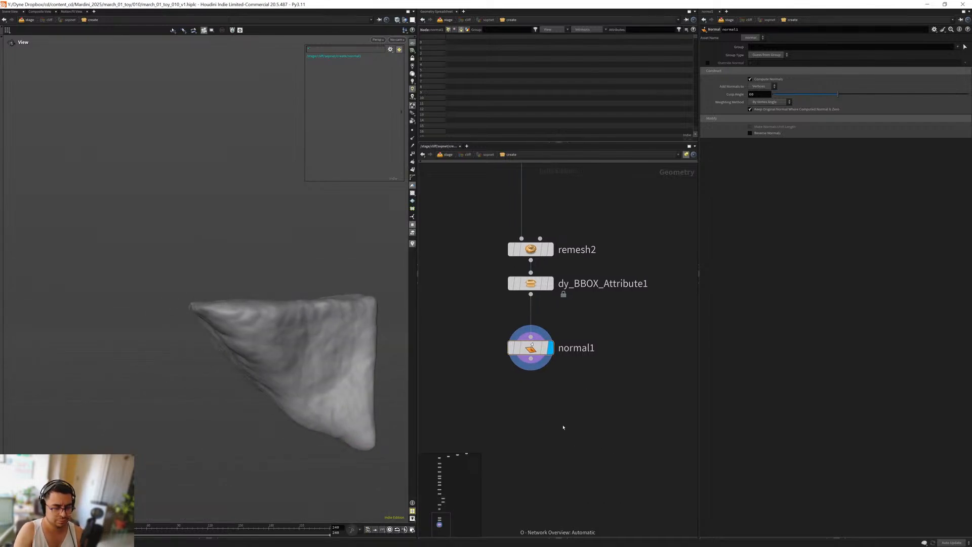
Step: Add an Output node after normal1 and go back up to the stage network
key(Tab)
text(output)
key(Return)
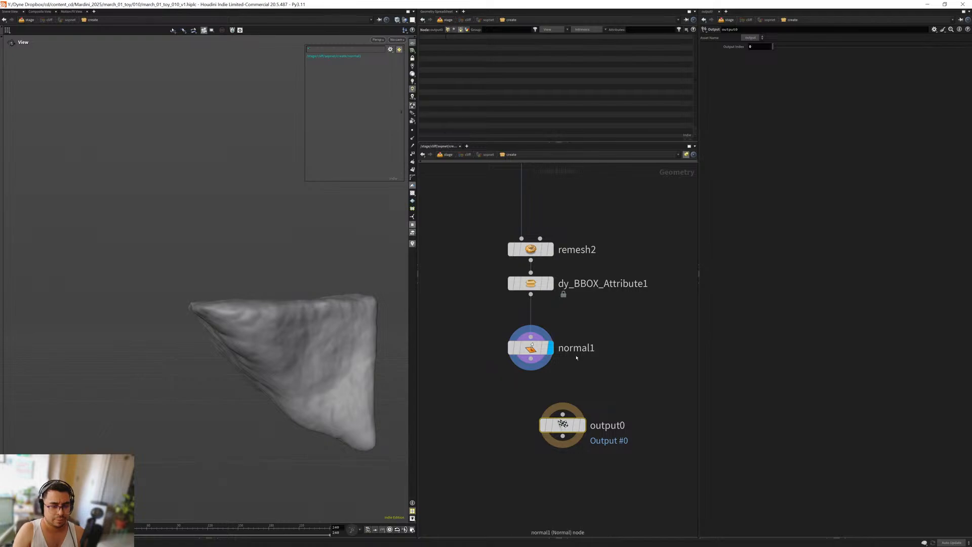
click(583, 425)
drag(553, 403, 528, 428)
key(h)
key(u)
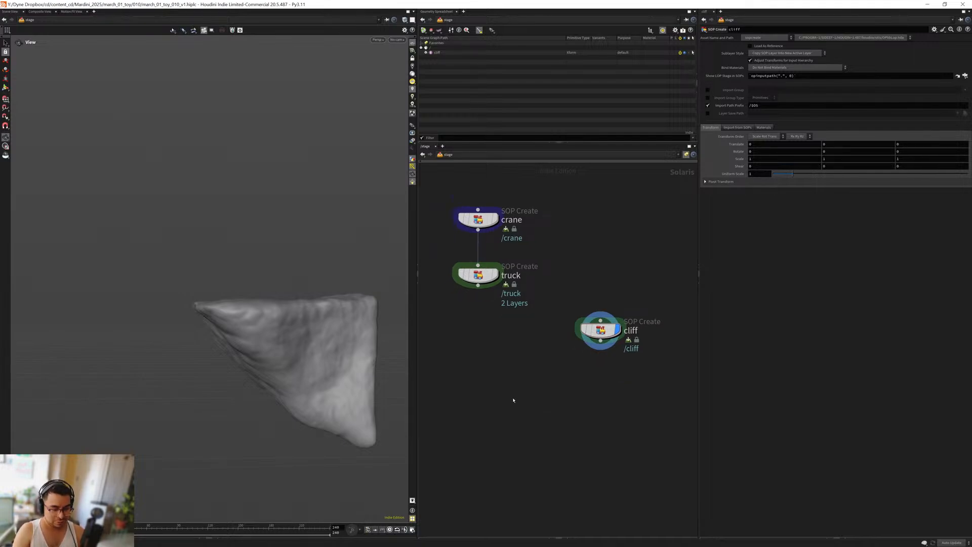
Step: Add a Merge node combining the truck and cliff branches, and display it
key(Tab)
text(mer)
key(Return)
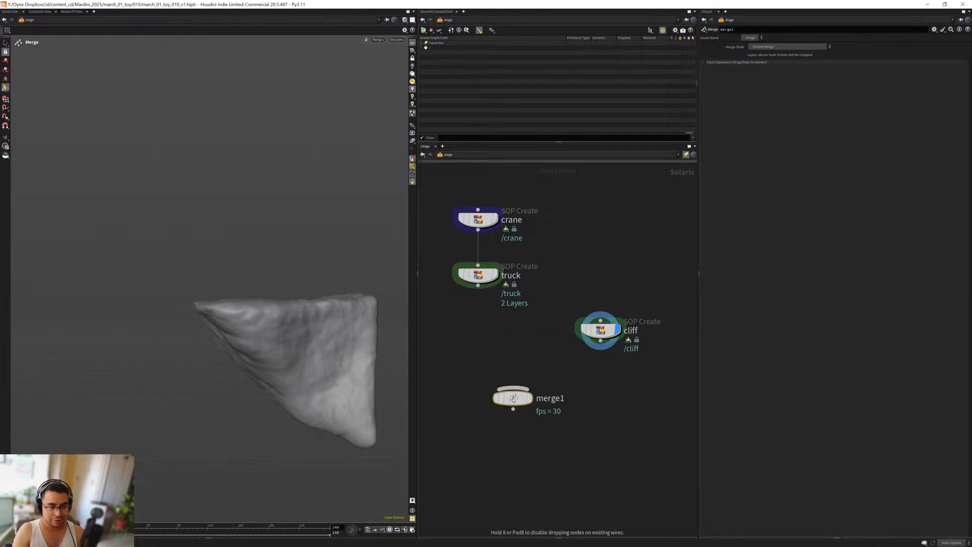
drag(477, 286, 513, 389)
drag(601, 340, 476, 419)
click(494, 418)
middle_drag(548, 448, 558, 416)
Step: Insert an Xform edit node targeting the /cliff primitive between the cliff node and the merge
key(Tab)
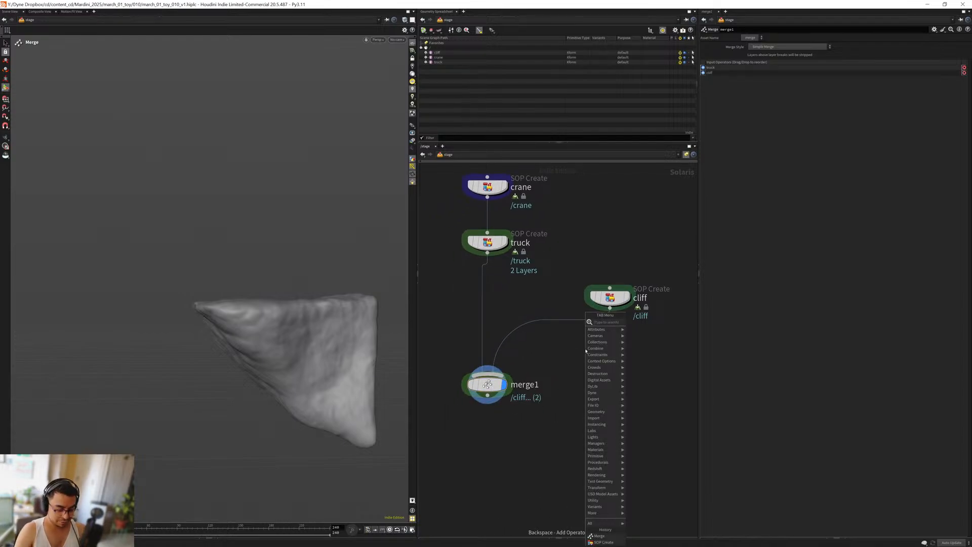
key(Escape)
click(610, 298)
middle_drag(574, 272, 566, 277)
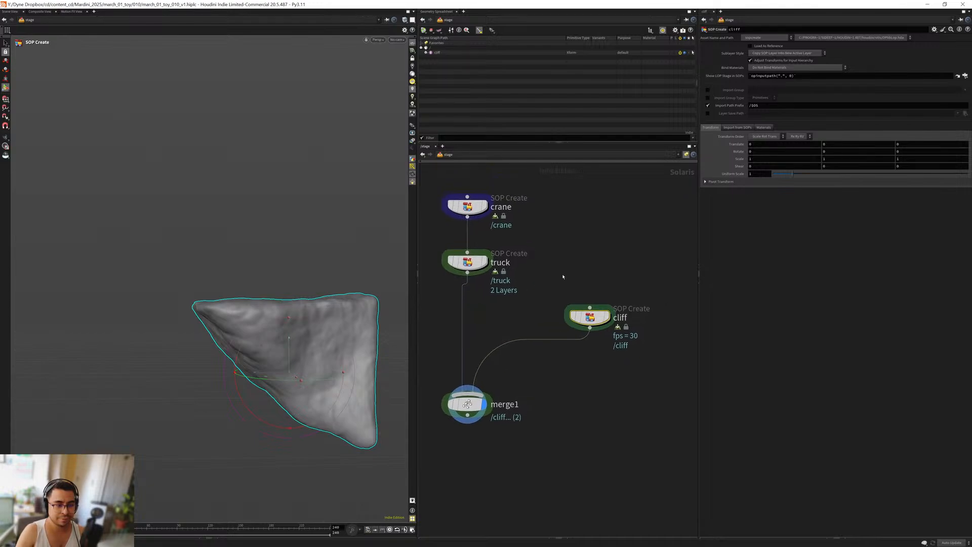
alt+middle_drag(289, 372, 254, 329)
alt+drag(253, 329, 300, 351)
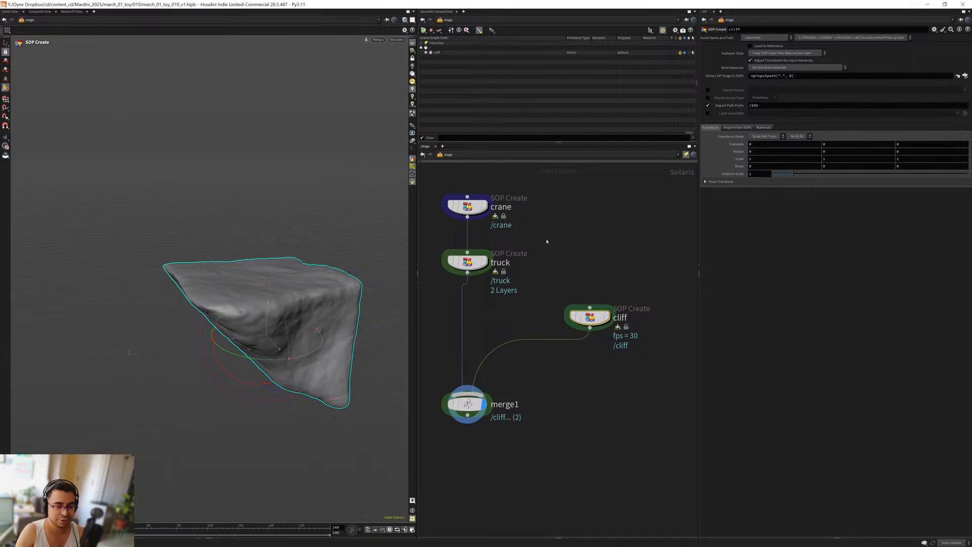
click(437, 54)
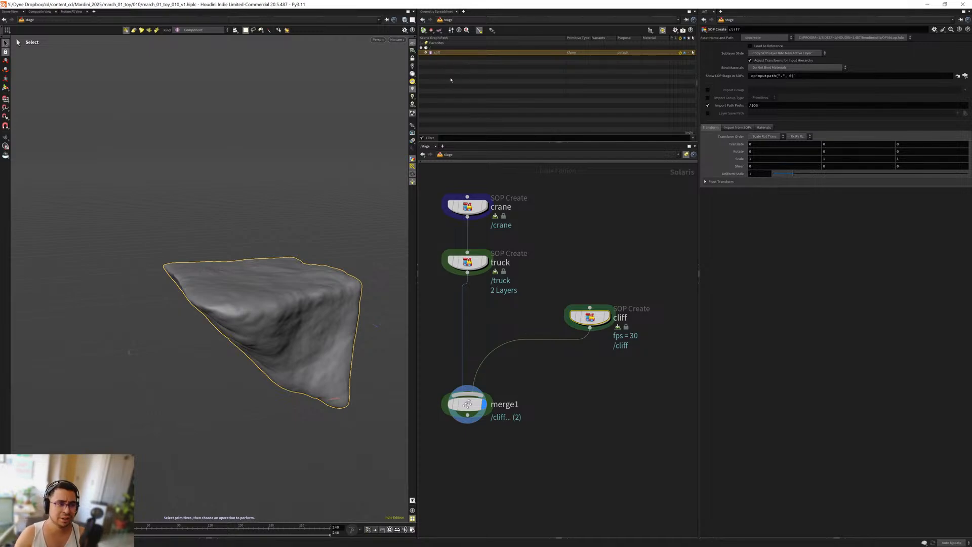
click(428, 53)
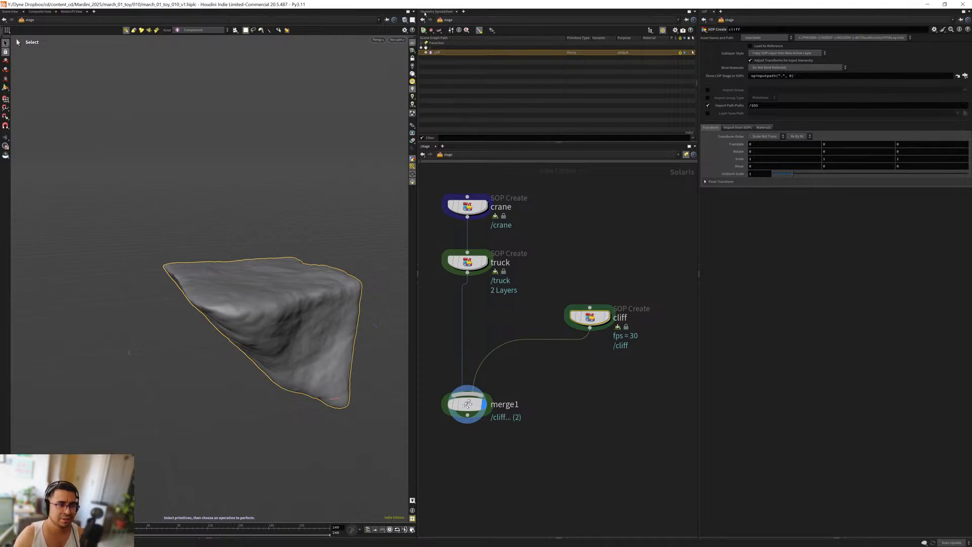
click(426, 71)
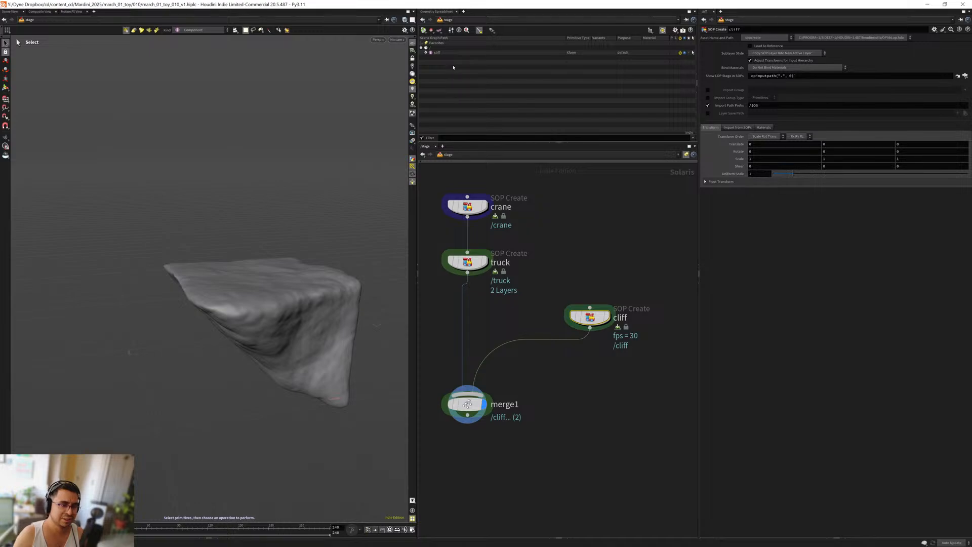
click(446, 53)
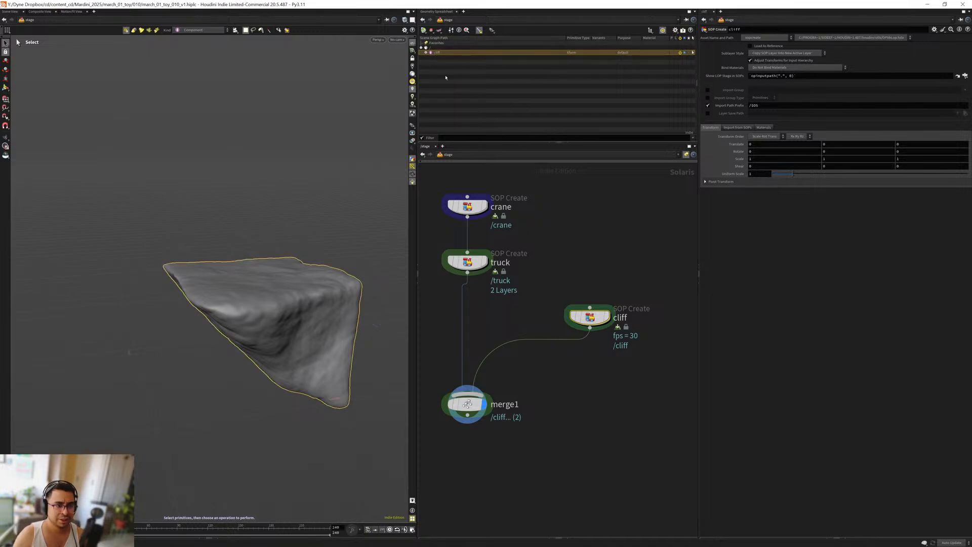
click(454, 124)
click(709, 79)
click(720, 85)
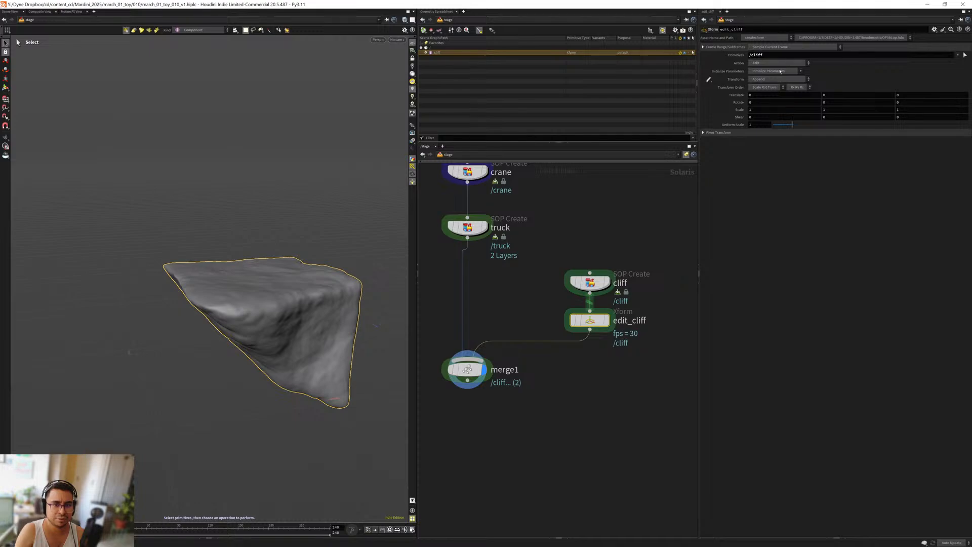
Step: Move the cliff down to about -0.52 in Y so it sits beneath the crane and truck
click(468, 371)
click(589, 320)
scroll(255, 327, down, 2)
alt+drag(254, 327, 269, 318)
key(Return)
drag(257, 317, 246, 369)
alt+drag(246, 369, 211, 353)
scroll(298, 364, up, 3)
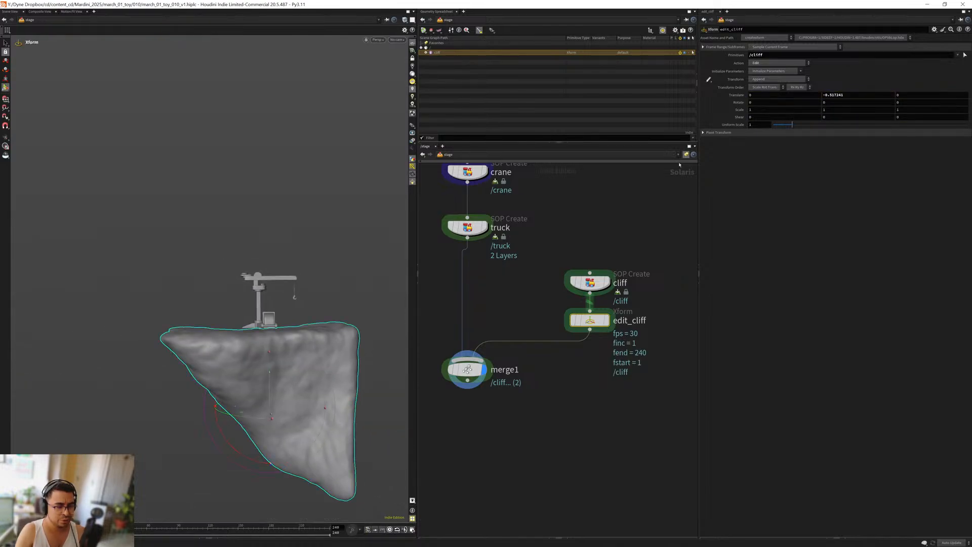
Step: Set the cliff's uniform scale to 1.25 and lower it to about -0.63 in Y
text(1.25)
key(Return)
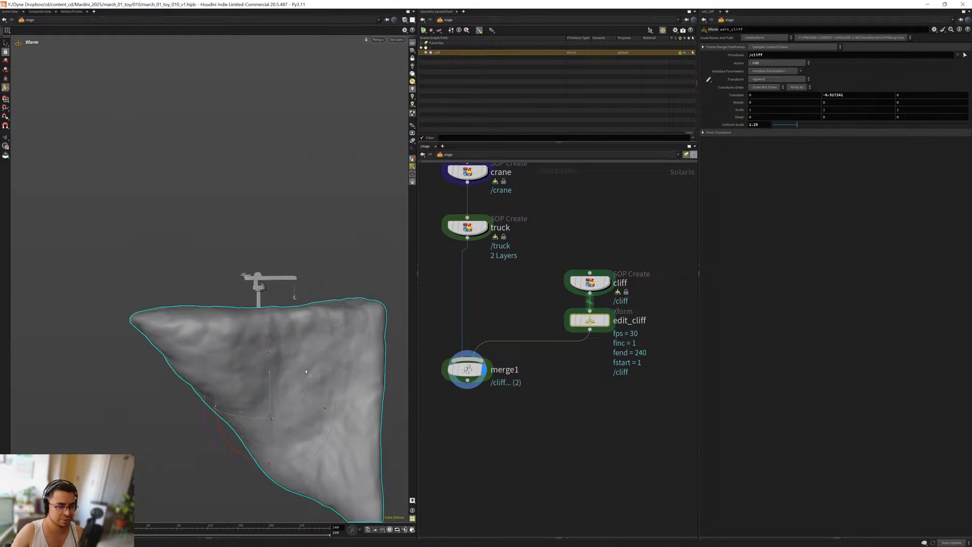
drag(269, 373, 246, 382)
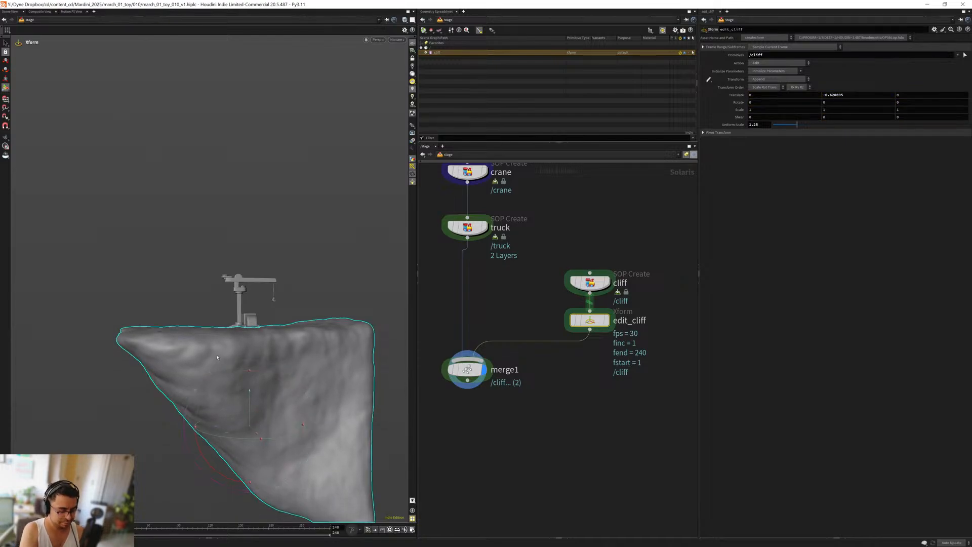
Step: Split the scene viewport into two stacked views
key(ctrl+4)
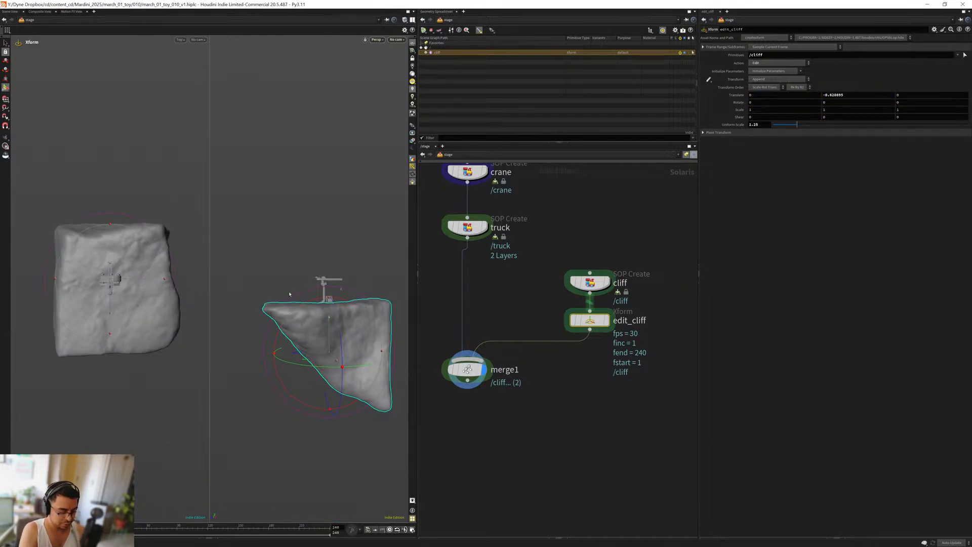
key(ctrl+3)
key(Escape)
scroll(236, 377, down, 3)
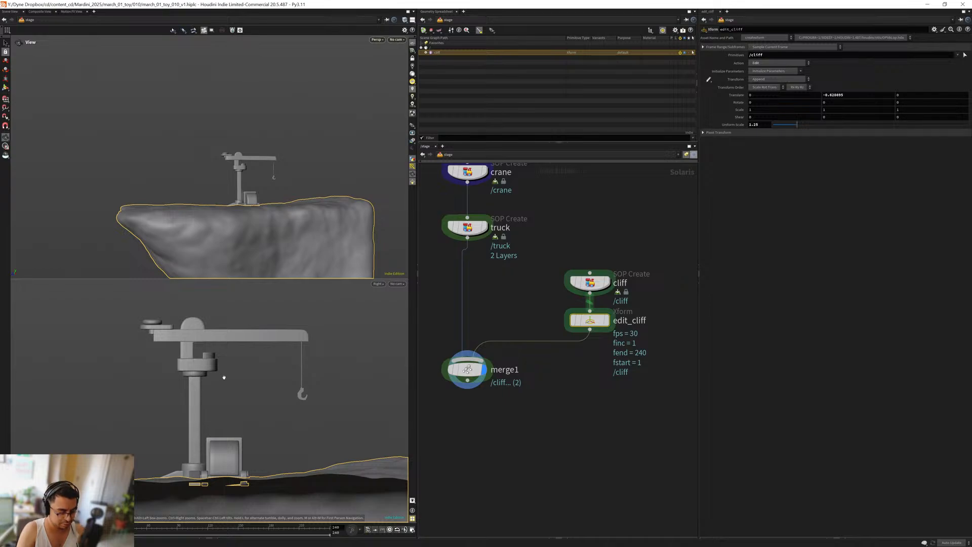
Step: Move the cliff to about -0.55 in Z so the crane and truck stand near its overhanging edge
key(space+1)
drag(222, 376, 292, 424)
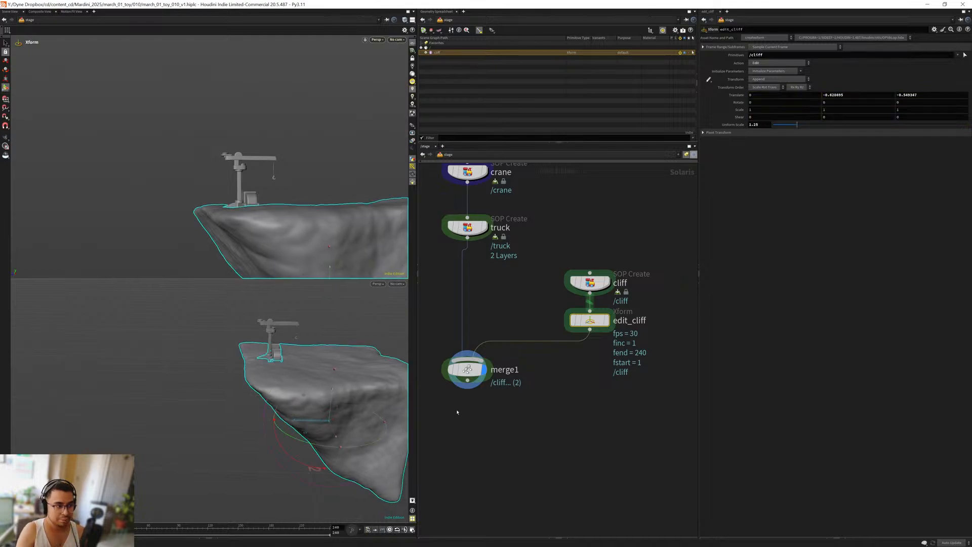
key(Escape)
Step: Examine how the crane and truck sit on the cliff from perspective and orthographic views
scroll(532, 404, down, 4)
drag(321, 223, 250, 206)
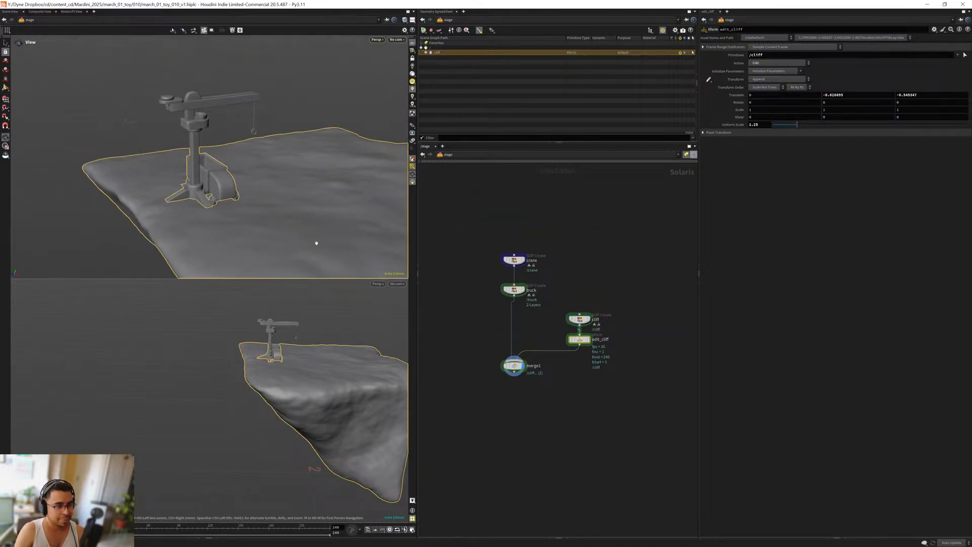
middle_drag(549, 431, 547, 380)
scroll(546, 379, up, 4)
middle_drag(506, 326, 527, 371)
drag(318, 347, 232, 371)
key(space+2)
key(space+3)
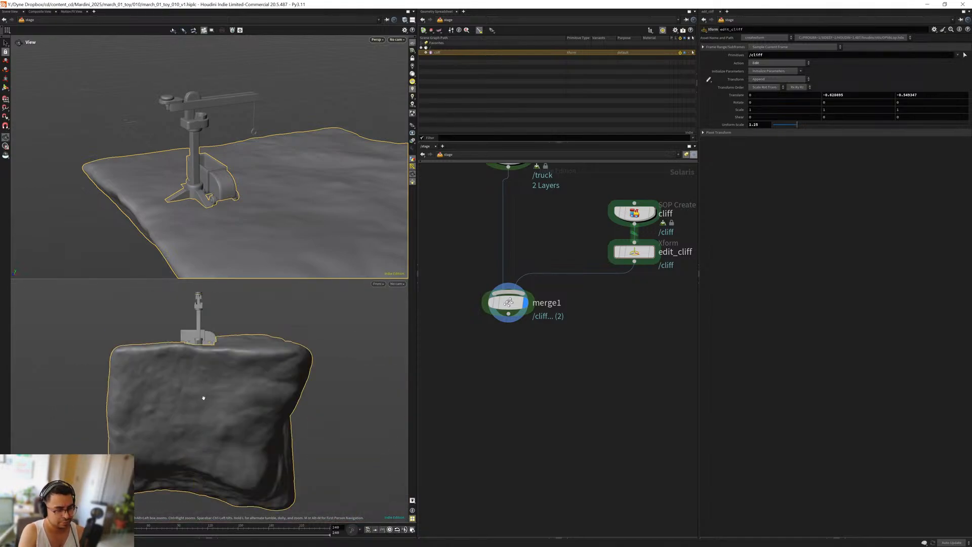
key(space+4)
scroll(195, 441, down, 2)
middle_drag(189, 453, 196, 386)
scroll(196, 386, up, 3)
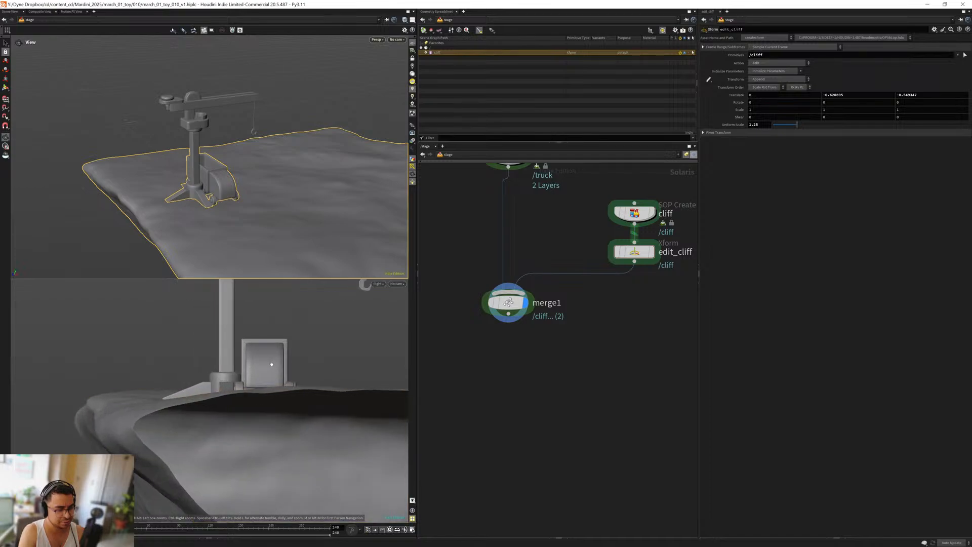
Step: Switch to wireframe and examine up close where the crane base and truck wheels meet the cliff surface
key(w)
scroll(259, 385, up, 1)
scroll(260, 385, up, 5)
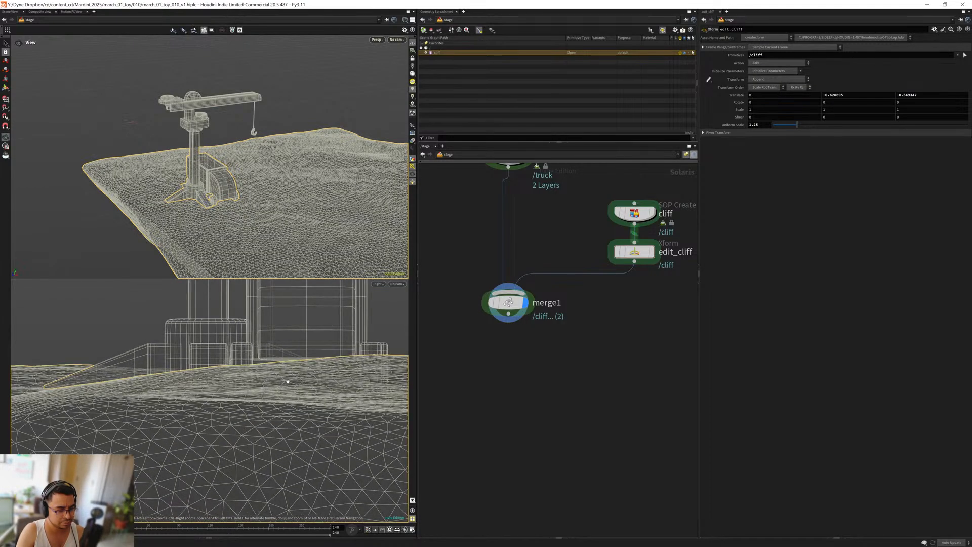
right_drag(256, 375, 85, 408)
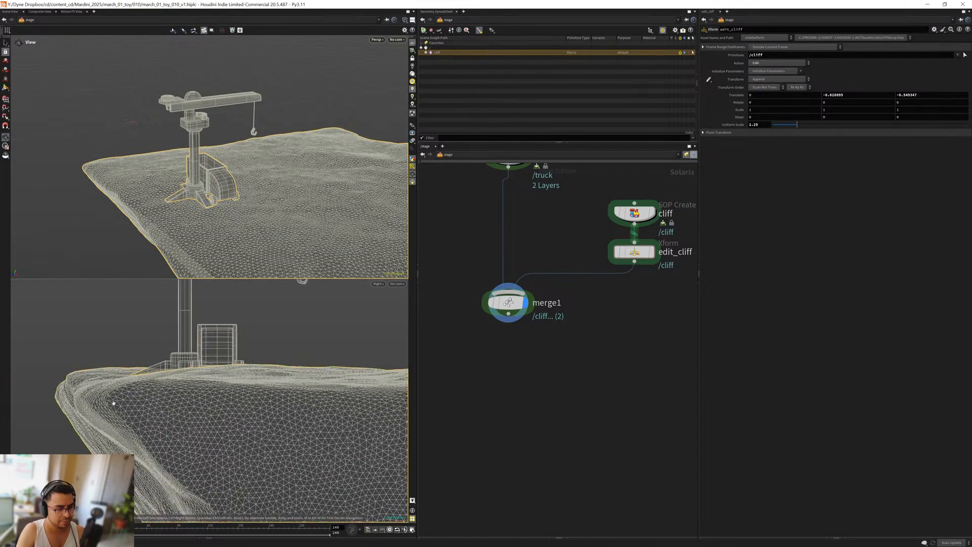
key(space+1)
key(space+2)
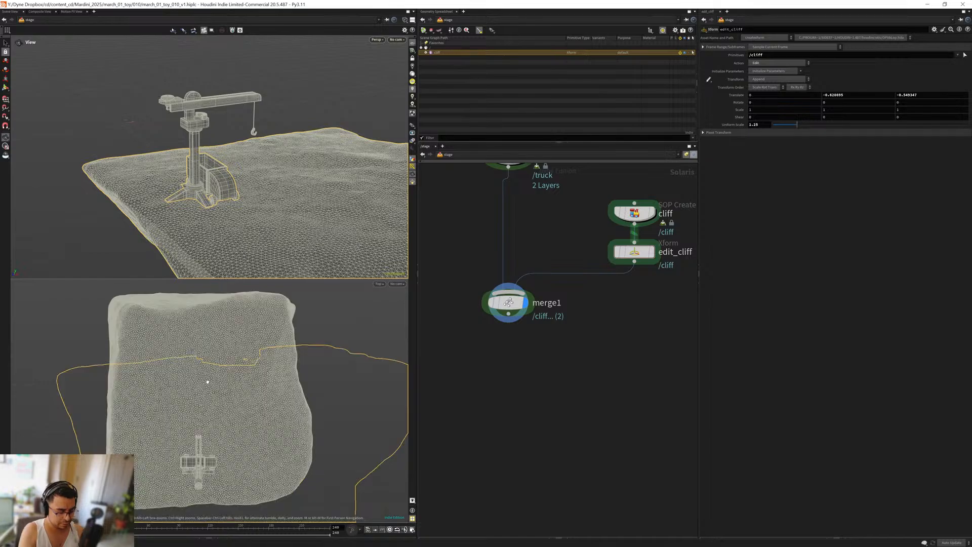
key(space+3)
scroll(209, 357, up, 8)
scroll(210, 339, up, 10)
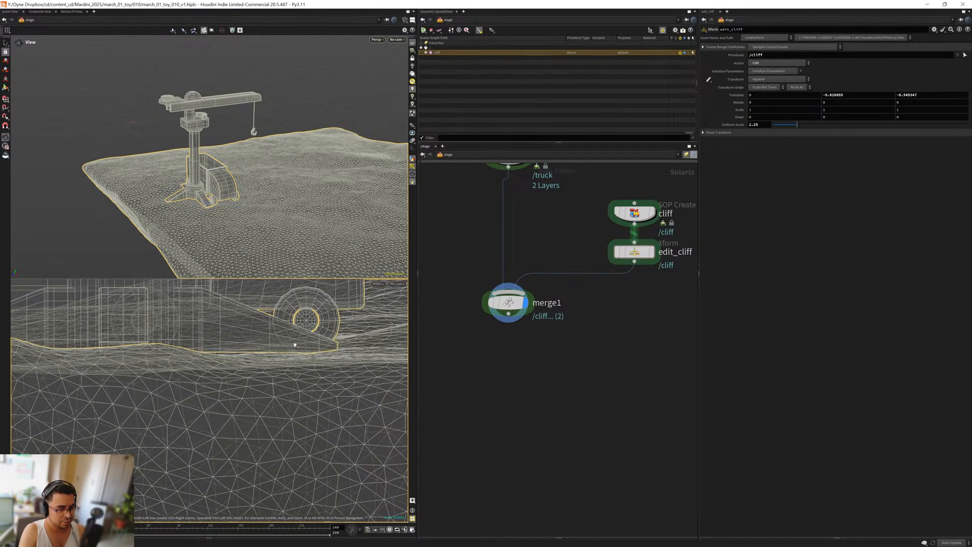
scroll(302, 337, up, 3)
Step: Fine-tune the cliff's height in Y against the crane base and truck wheels, and return the viewports to smooth shading
click(635, 251)
key(Return)
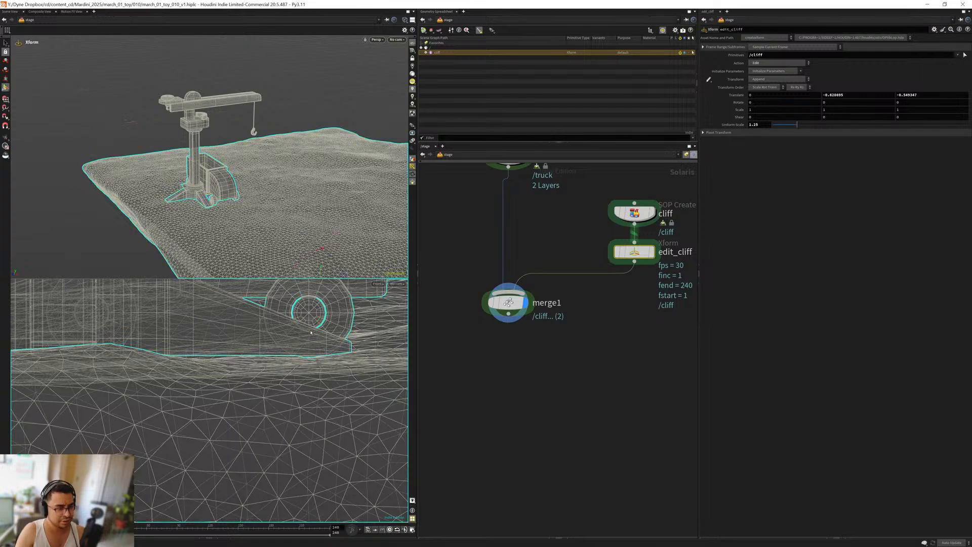
middle_drag(825, 101, 843, 124)
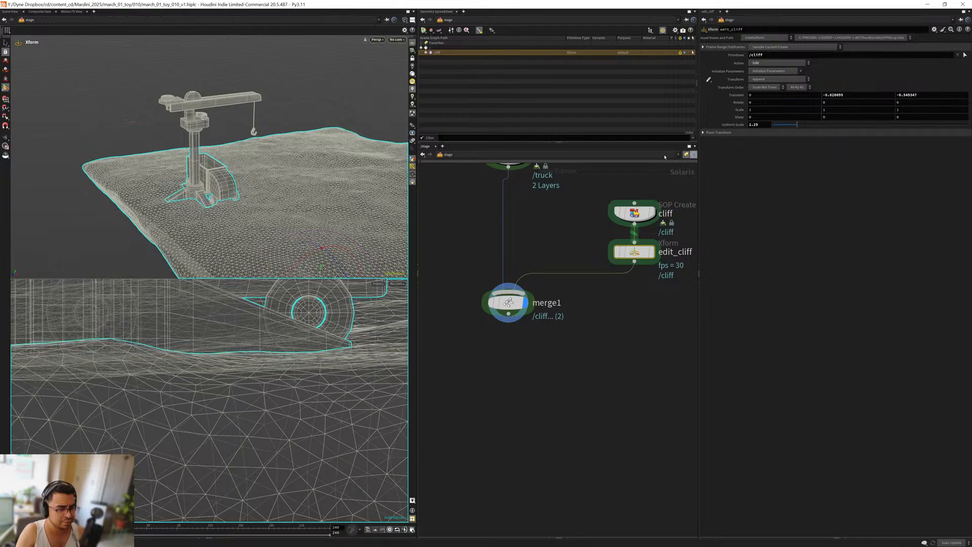
key(Escape)
scroll(274, 211, down, 4)
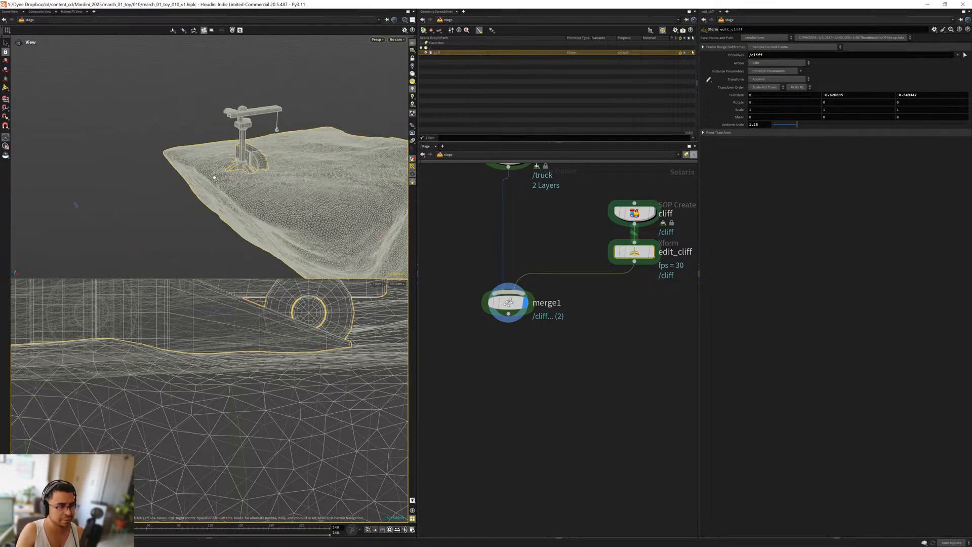
key(shift+w)
mouse_move(245, 191)
mouse_down()
mouse_move(206, 186)
mouse_move(199, 211)
mouse_move(233, 198)
mouse_up()
scroll(247, 182, down, 4)
Step: Add a Camera node below the merge, display it, and set its focal length to 120
middle_drag(510, 392, 523, 341)
key(Tab)
text(cam)
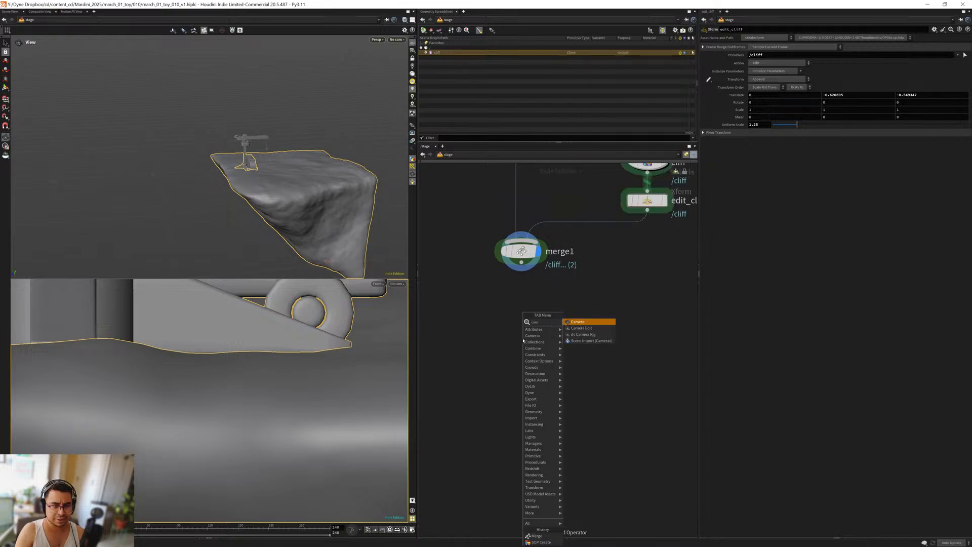
key(Return)
click(522, 337)
drag(524, 331, 524, 372)
click(733, 80)
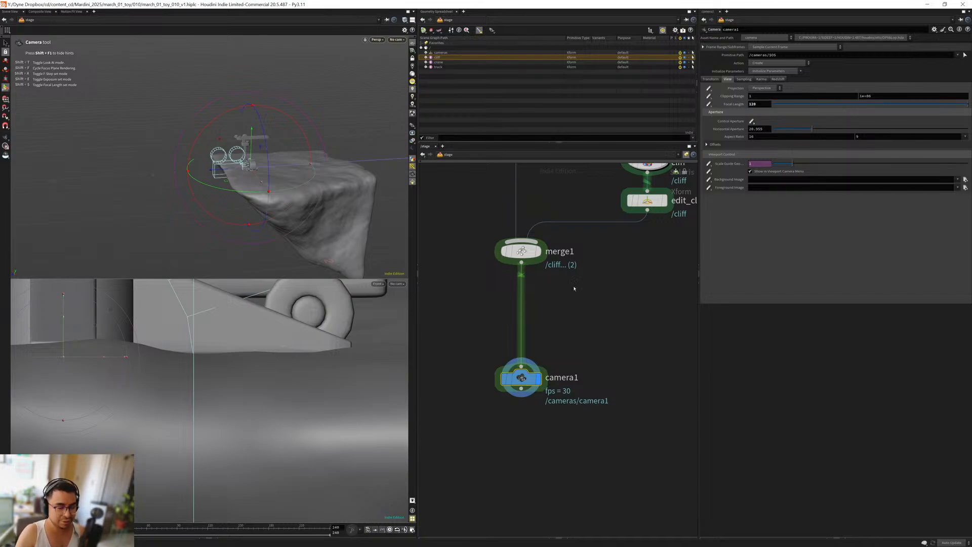
Step: Look through /cameras/camera1 in the upper view and show the whole scene in perspective in the lower view
click(395, 40)
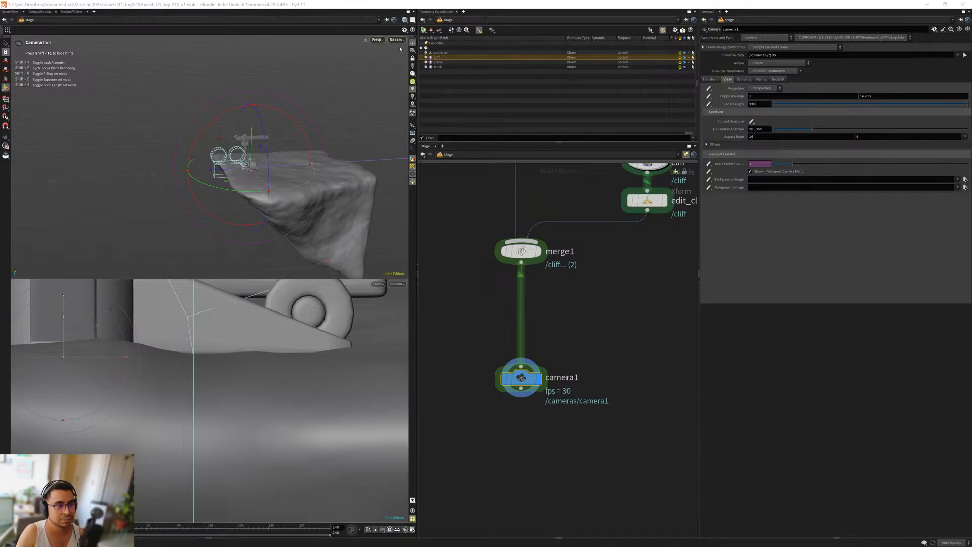
click(408, 47)
right_drag(243, 388, 134, 410)
key(space+1)
drag(135, 410, 188, 415)
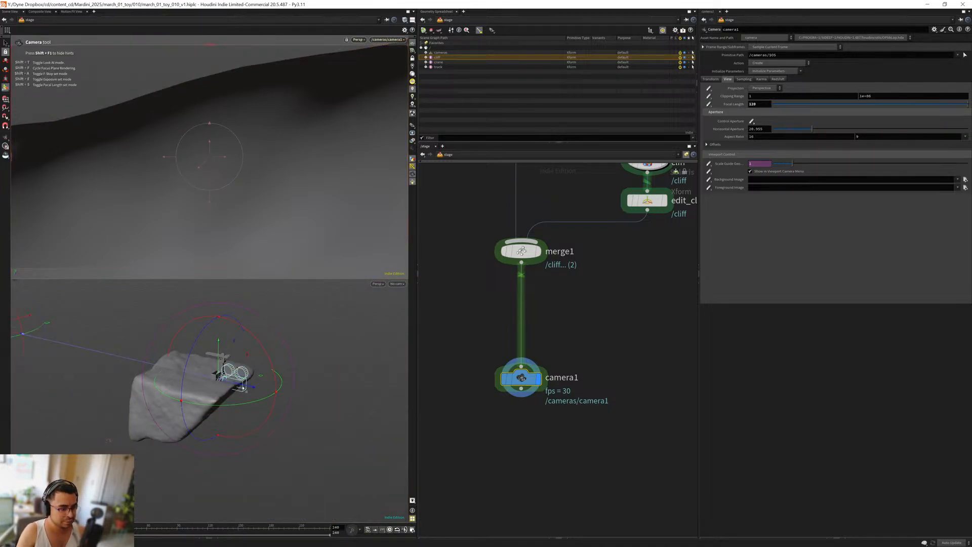
Step: Pull the camera back along Z until the truck and crane base are in its frame
drag(251, 389, 536, 472)
alt+right_drag(141, 388, 146, 410)
alt+drag(145, 411, 212, 383)
Step: Rotate the cliff -90 degrees in Y and move it to about 0.59 in X
scroll(241, 367, up, 5)
middle_drag(621, 276, 575, 327)
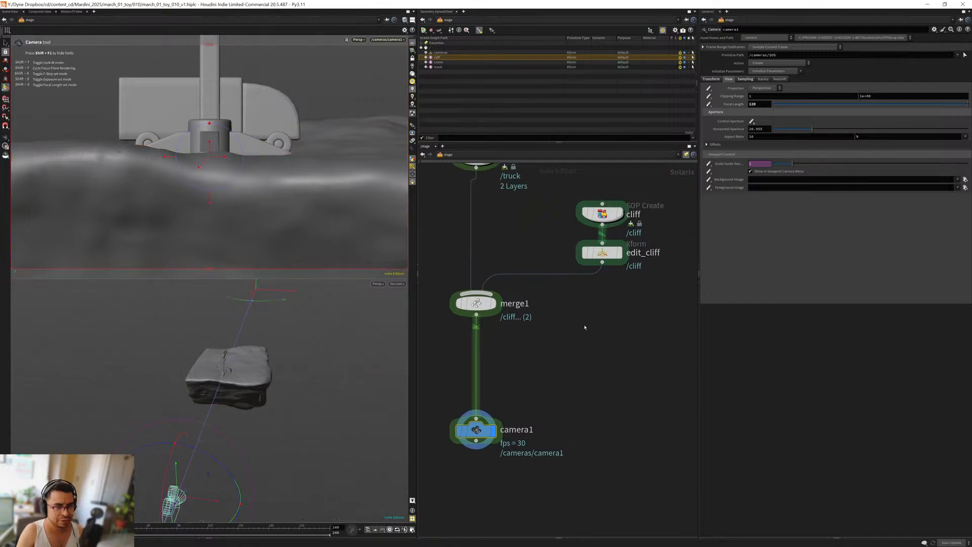
click(601, 253)
drag(200, 418, 231, 390)
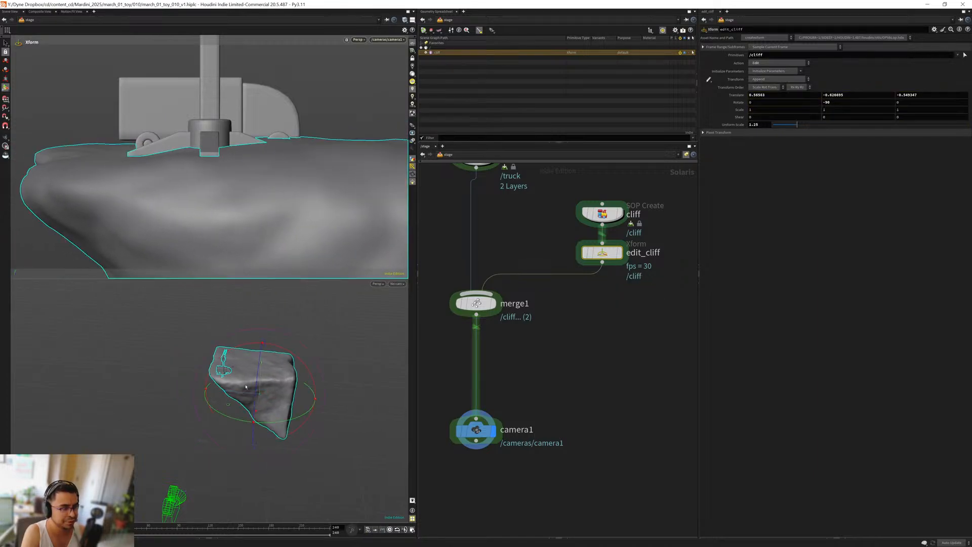
Step: Set the camera's Z translation to 10
middle_drag(479, 486, 531, 443)
drag(584, 438, 451, 348)
scroll(182, 432, down, 3)
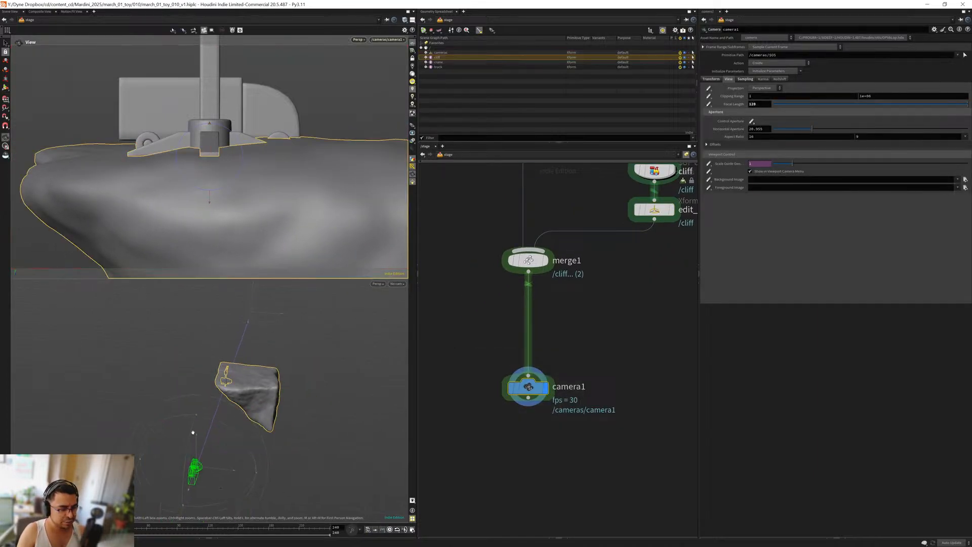
alt+middle_drag(182, 432, 280, 368)
drag(280, 369, 251, 358)
alt+middle_drag(251, 358, 260, 371)
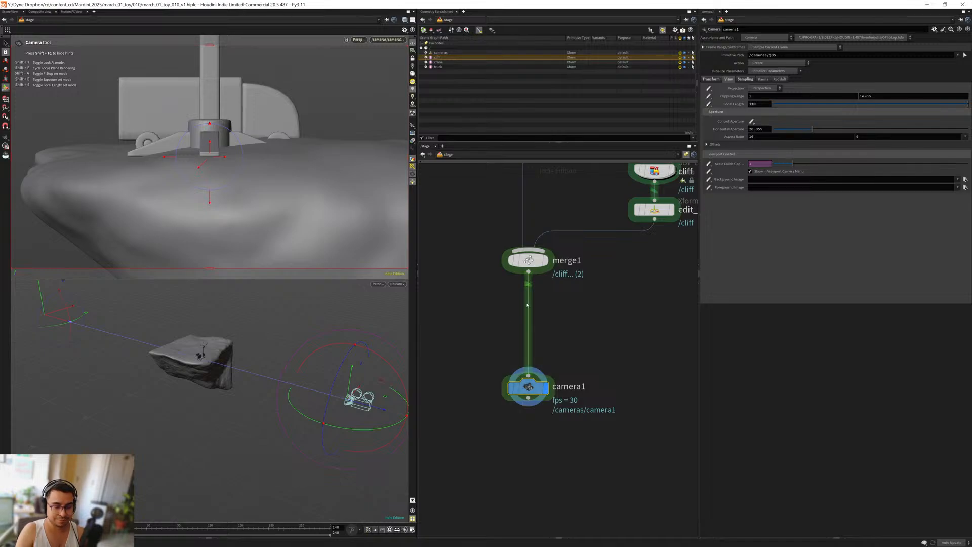
click(745, 80)
click(729, 80)
click(747, 80)
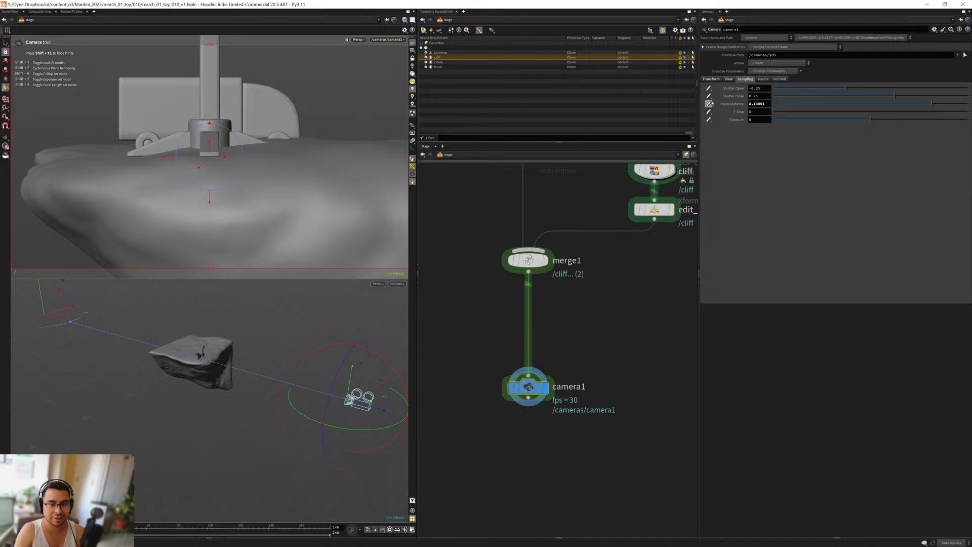
click(712, 80)
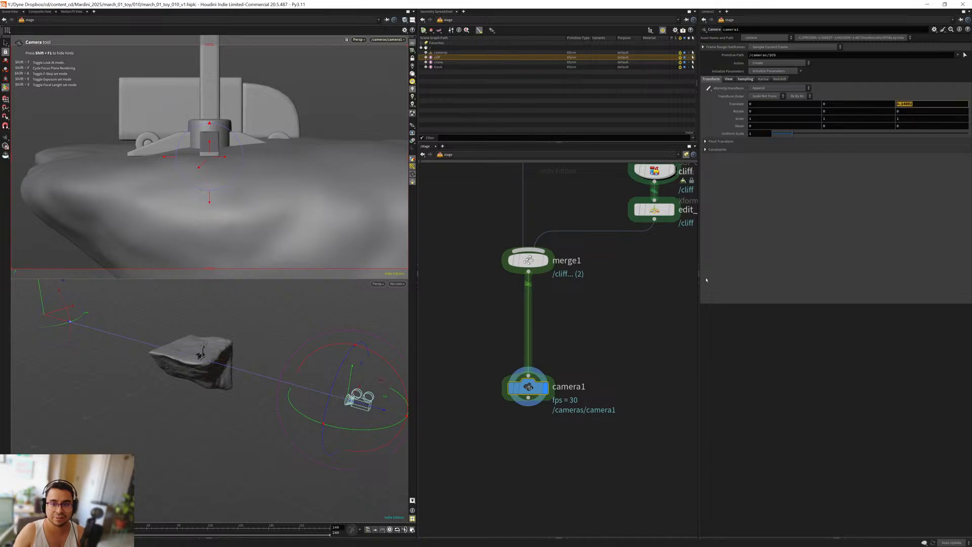
text(10)
key(Return)
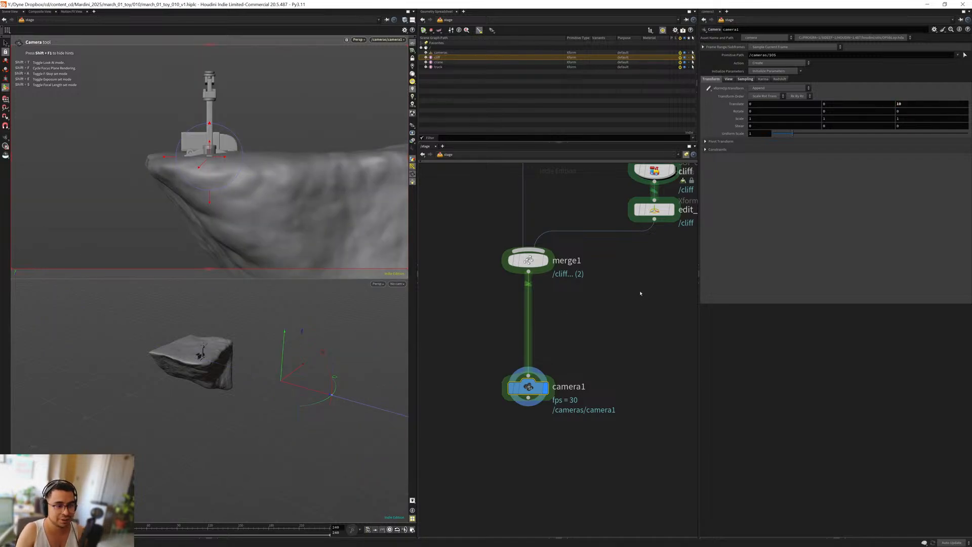
Step: Rotate the camera to about 1.13 degrees in Y to reframe the crane, truck and cliff
key(Escape)
drag(271, 405, 227, 376)
key(Return)
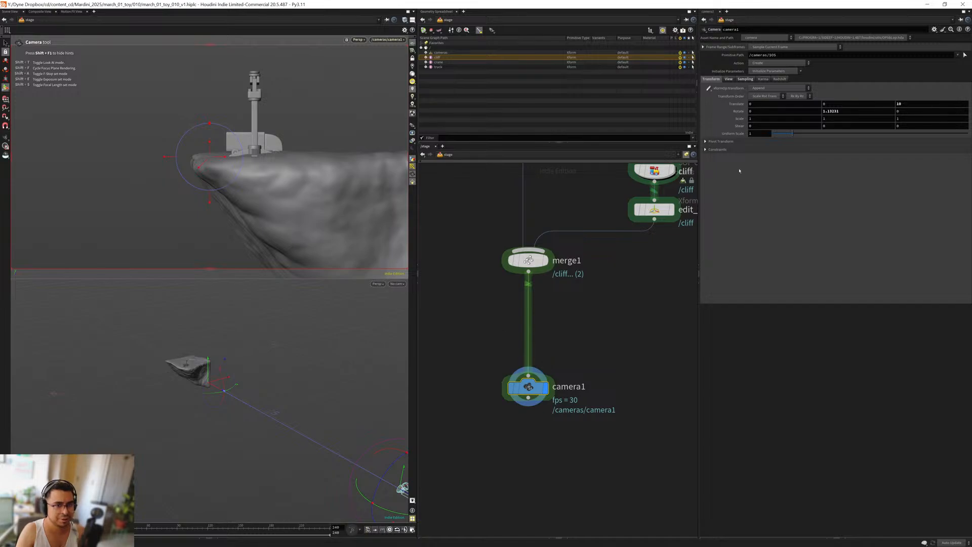
Step: Set the camera's Z translation to 8 and tilt it about 0.6 degrees in X
key(BackSpace)
key(BackSpace)
text(8)
key(Return)
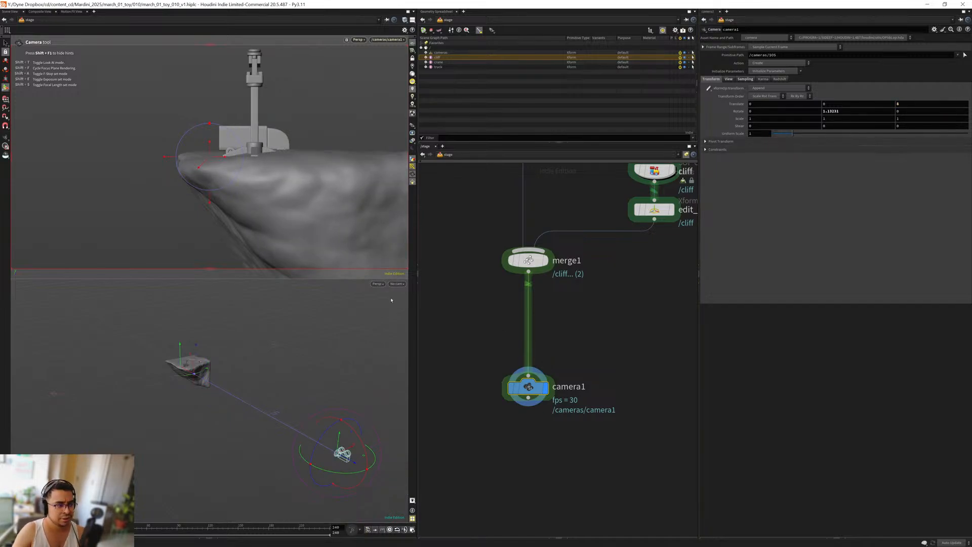
drag(180, 347, 180, 343)
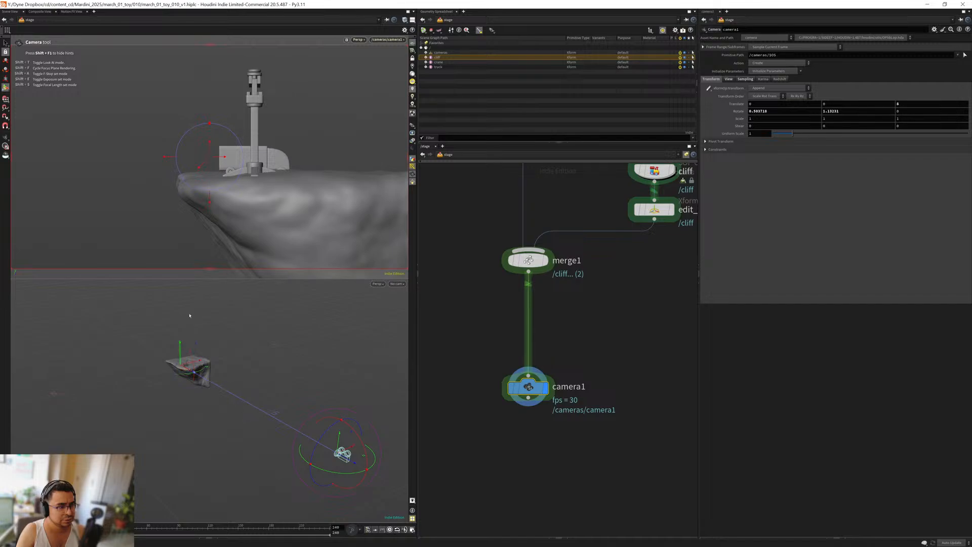
Step: Insert an Edit node between the merge and the camera, with the /crane primitive selected for editing
key(Escape)
middle_drag(480, 324, 459, 353)
drag(480, 340, 511, 287)
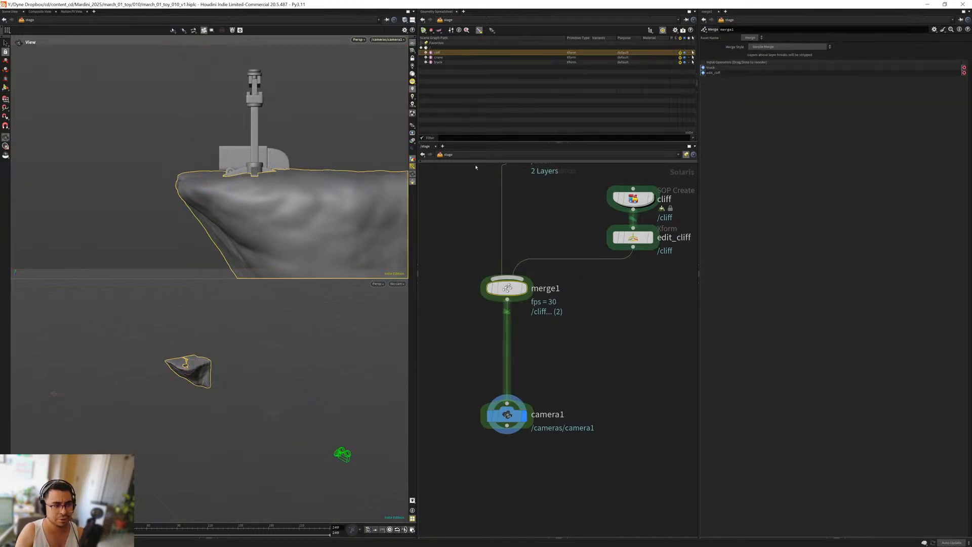
click(441, 57)
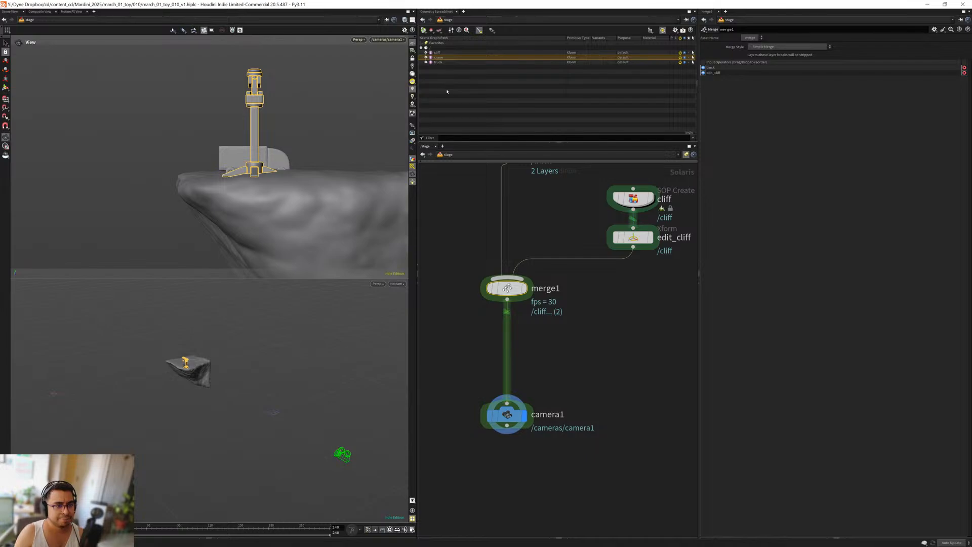
key(Tab)
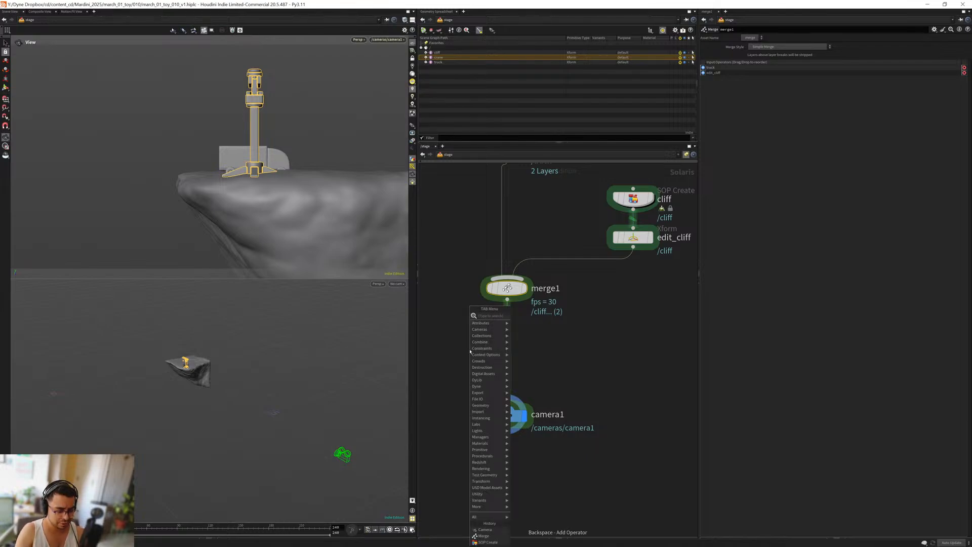
key(Escape)
middle_drag(470, 351, 440, 396)
drag(544, 268, 639, 336)
mouse_move(582, 352)
middle_down()
mouse_move(581, 321)
mouse_move(565, 340)
middle_up()
key(Tab)
key(Escape)
key(Tab)
text(mat)
key(Return)
click(559, 339)
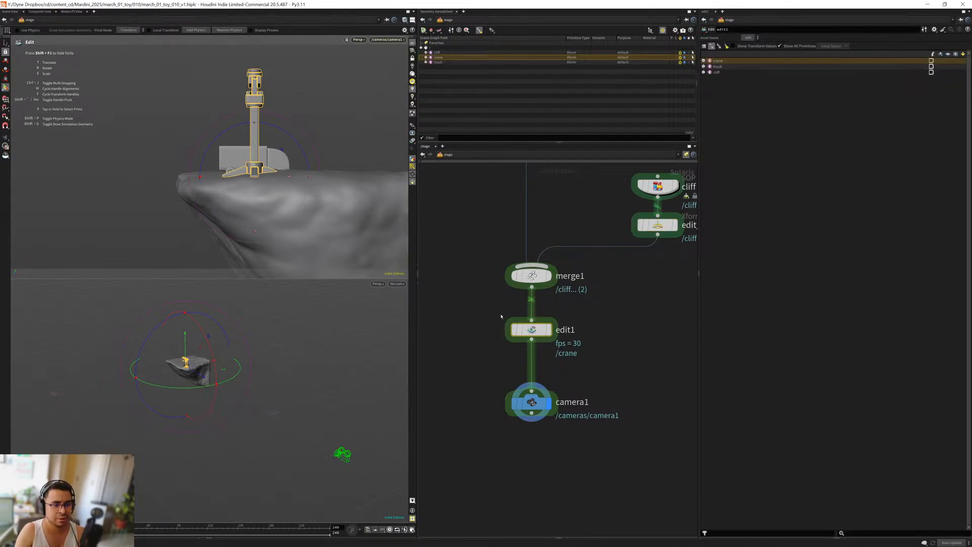
Step: Rotate the crane so its boom points out past the cliff edge, and move it behind the truck toward that edge
alt+drag(275, 372, 221, 397)
alt+right_drag(221, 397, 345, 296)
key(Return)
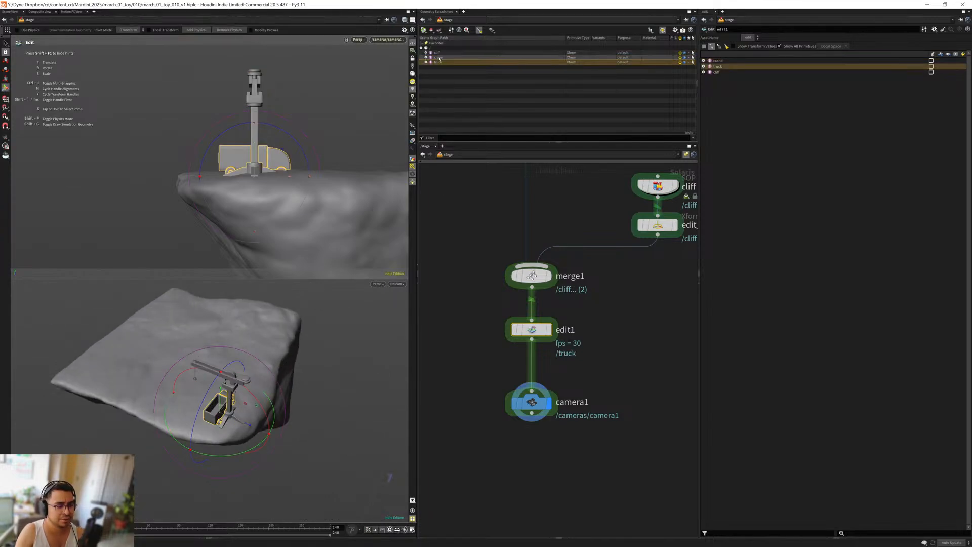
drag(238, 459, 231, 405)
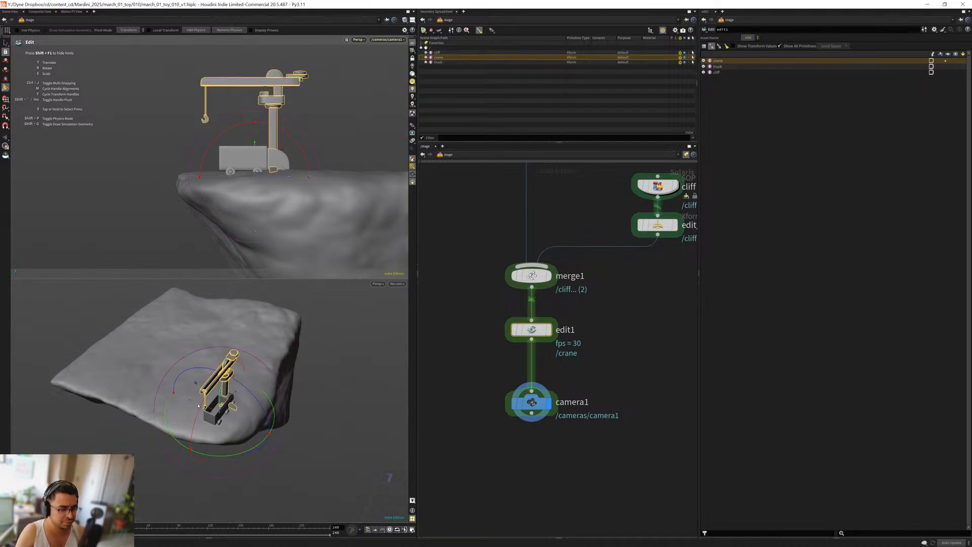
drag(187, 402, 209, 408)
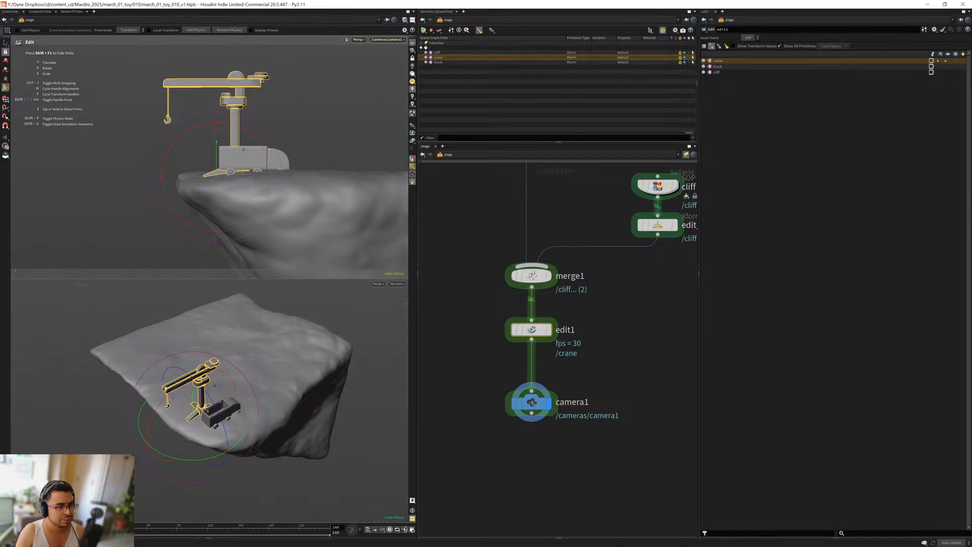
alt+drag(206, 409, 184, 409)
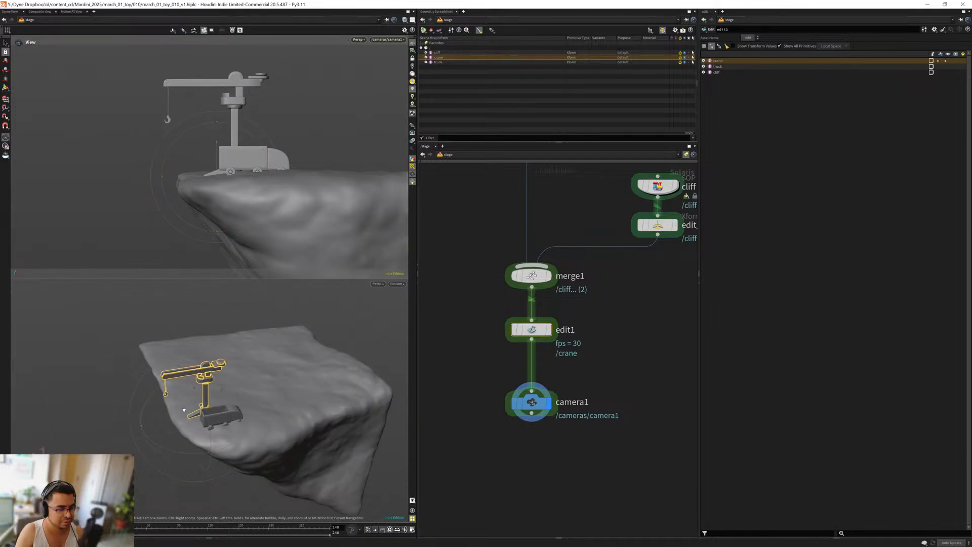
Step: Shift the crane slightly back from the cliff edge, and turn the truck around so its cab faces the edge
drag(238, 411, 229, 411)
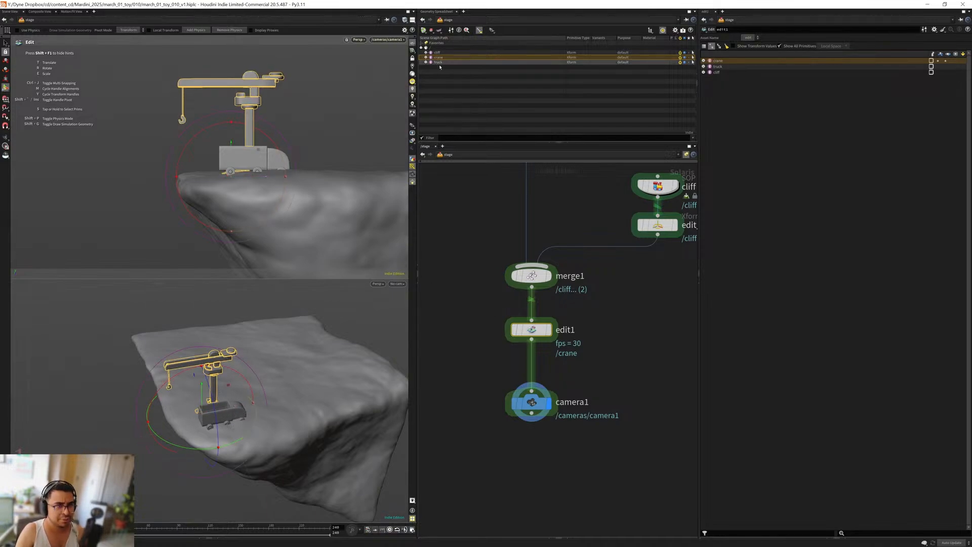
click(425, 71)
click(438, 62)
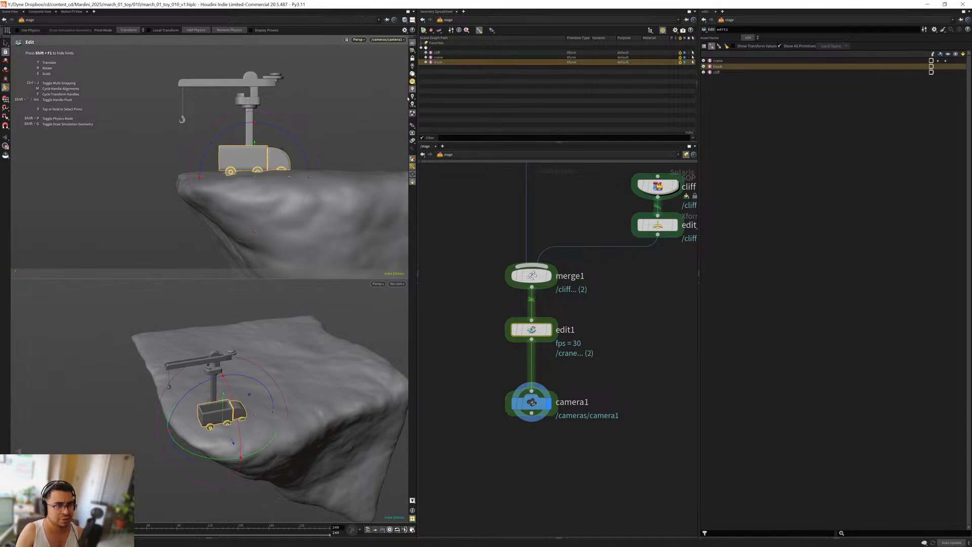
drag(187, 454, 291, 340)
key(Escape)
drag(199, 379, 297, 354)
right_drag(227, 378, 270, 393)
drag(270, 393, 187, 398)
Step: Open the crane's geometry network at its final output and show the model in shaded wireframe
middle_drag(479, 167, 496, 391)
drag(495, 272, 577, 313)
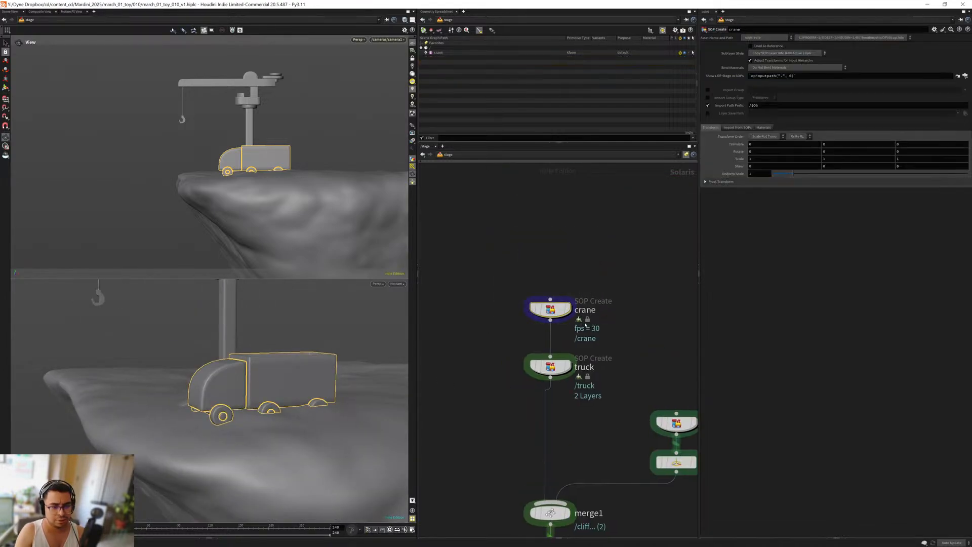
key(i)
middle_drag(477, 278, 481, 332)
scroll(481, 332, down, 4)
middle_drag(464, 375, 467, 242)
scroll(463, 325, up, 4)
middle_drag(473, 299, 462, 261)
scroll(461, 261, up, 3)
middle_drag(473, 369, 489, 420)
scroll(489, 413, down, 4)
drag(206, 244, 400, 350)
key(shift+w)
drag(162, 278, 142, 279)
scroll(470, 438, up, 4)
middle_drag(507, 398, 485, 375)
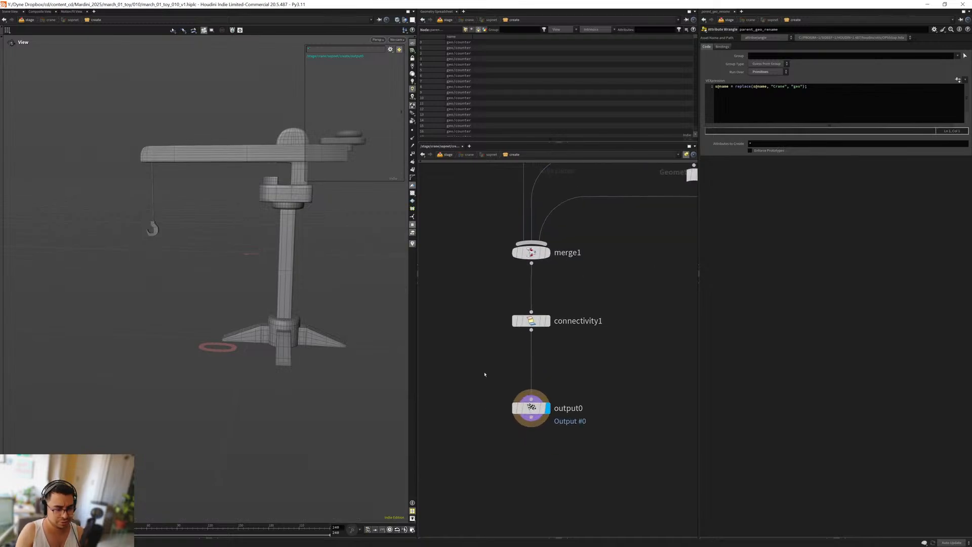
Step: Insert a Transform node between connectivity1 and output0 in the crane network
key(Tab)
text(tr)
key(Down)
key(Down)
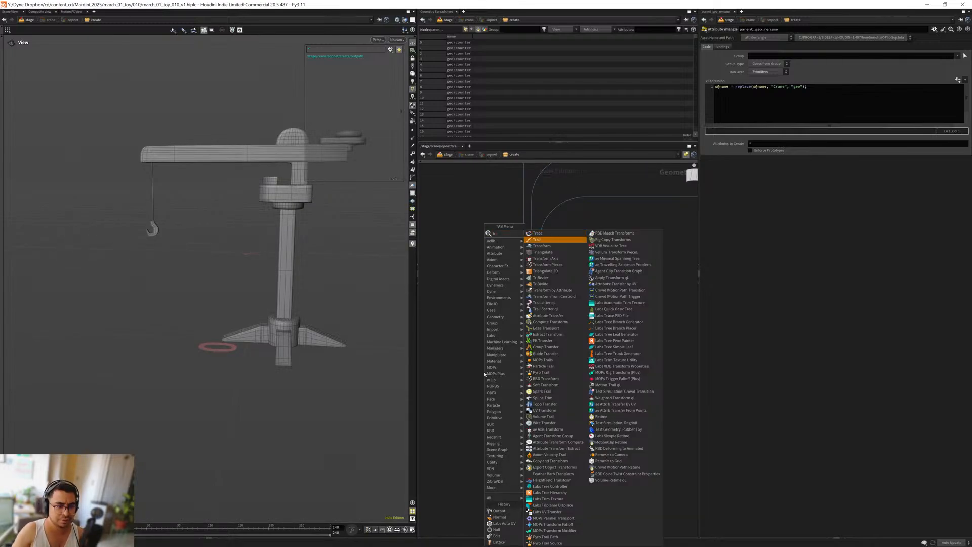
key(Return)
key(Return)
drag(529, 366, 535, 364)
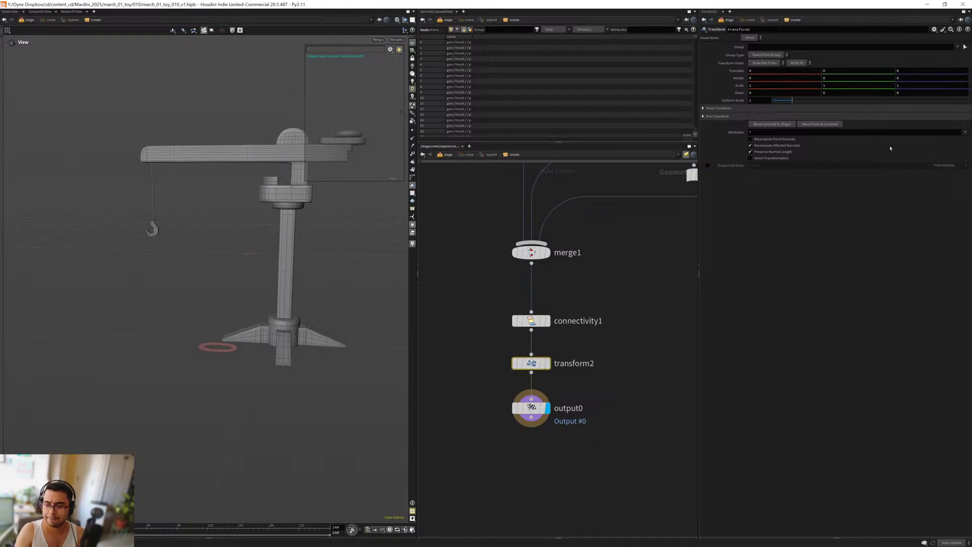
Step: Restrict the Transform to the points of the boom's front end, cable and hook, and translate them -0.1 in Z
click(965, 47)
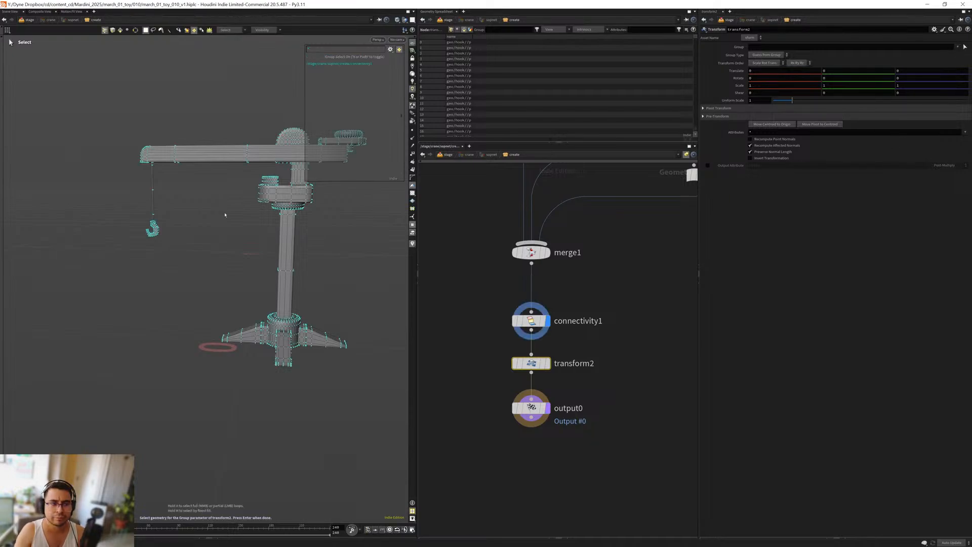
scroll(202, 216, down, 2)
drag(180, 165, 246, 272)
key(Return)
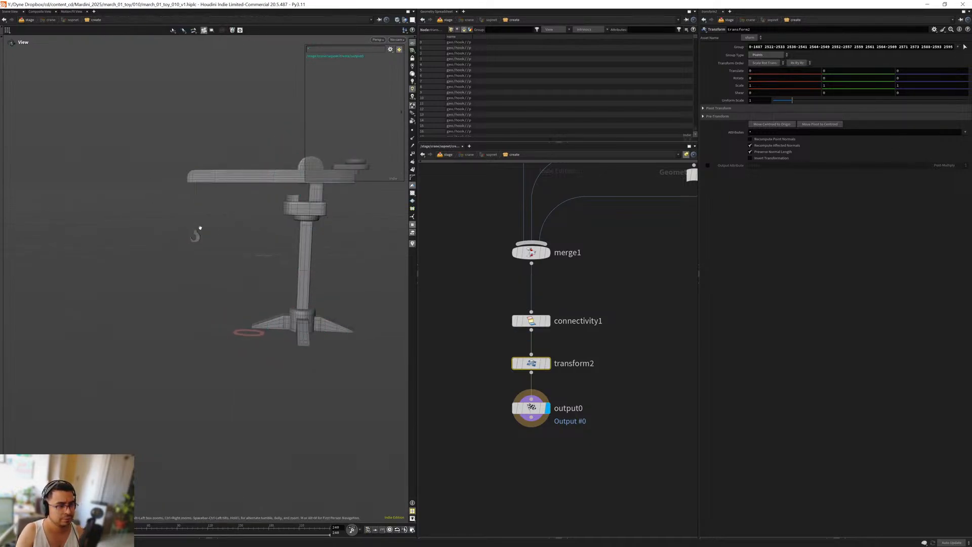
middle_drag(756, 71, 743, 85)
ctrl+middle_click(764, 70)
mouse_move(901, 72)
middle_down()
mouse_move(886, 75)
mouse_move(898, 77)
middle_up()
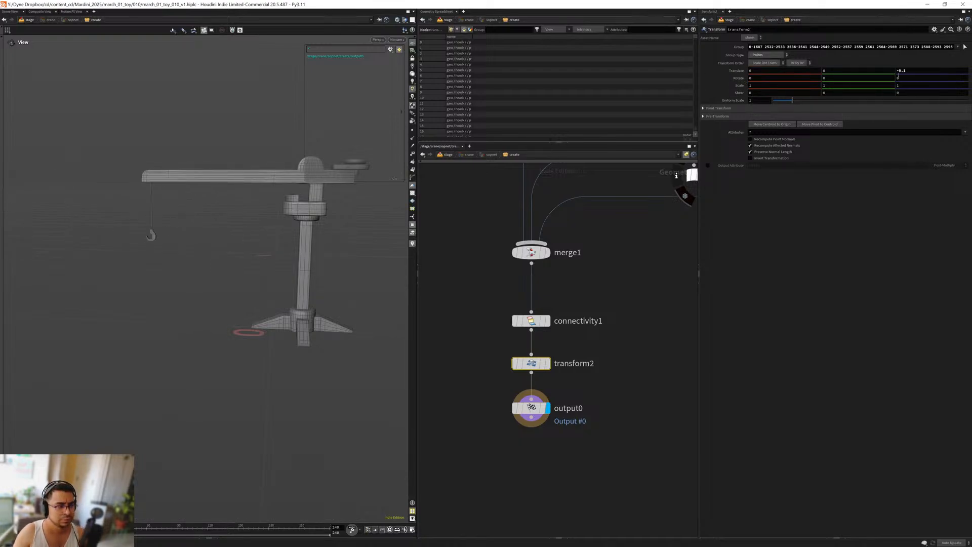
Step: Keep the viewport locked on the stage and extend the boom by trying Z translations of -0.125 and -0.15, settling on -0.2
key(u)
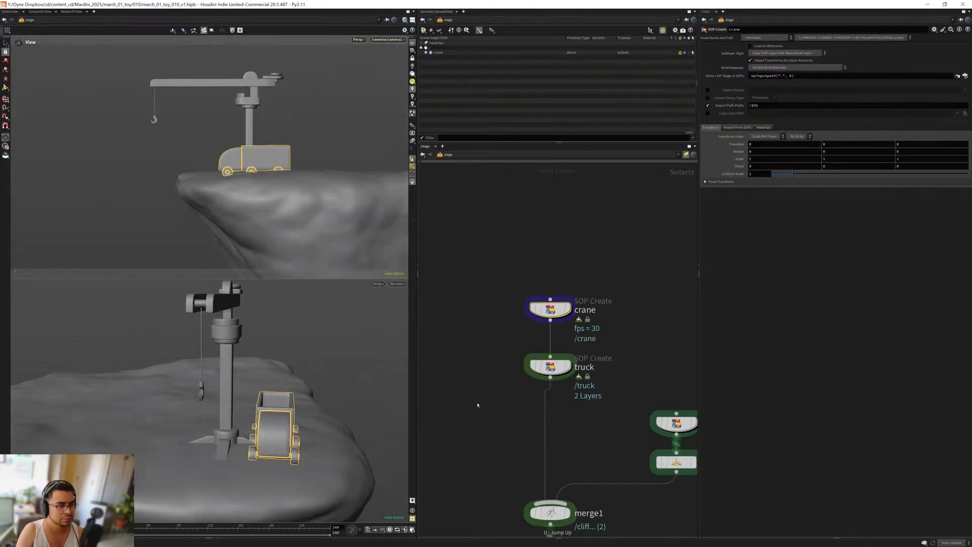
key(i)
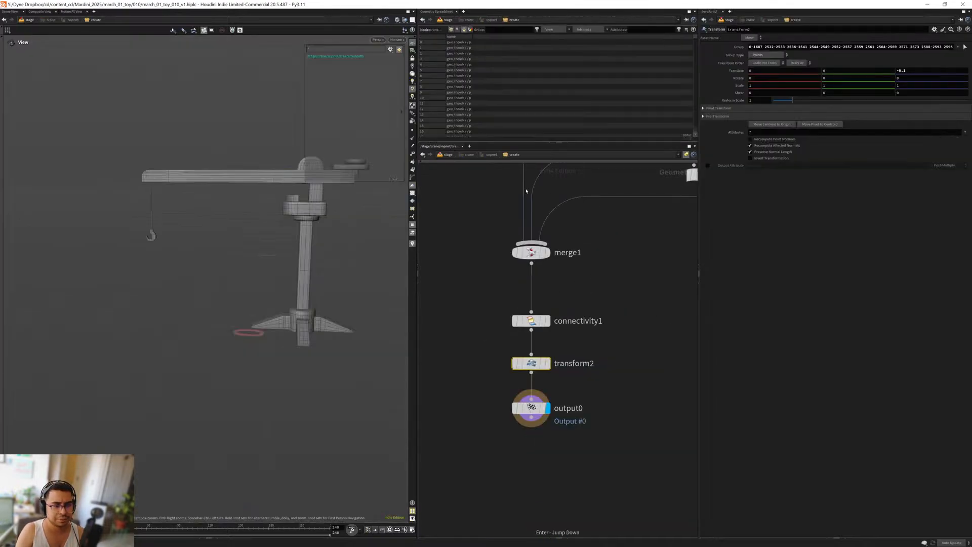
key(u)
key(Return)
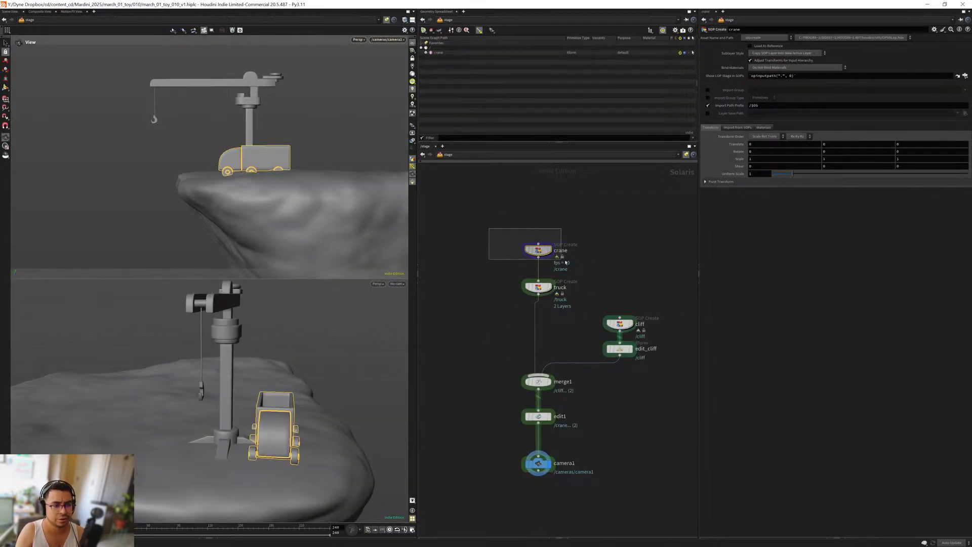
text(-0.1)
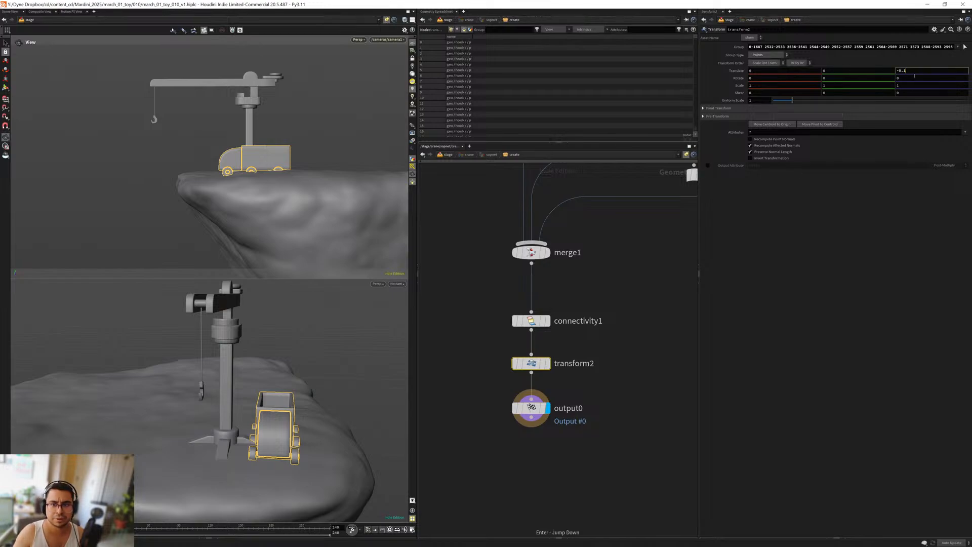
text(25)
key(Return)
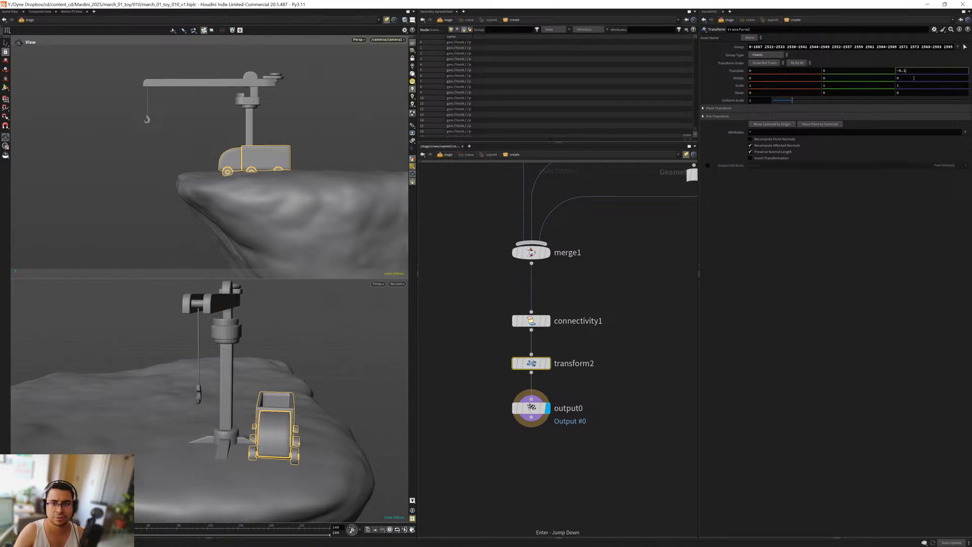
text(5)
key(Return)
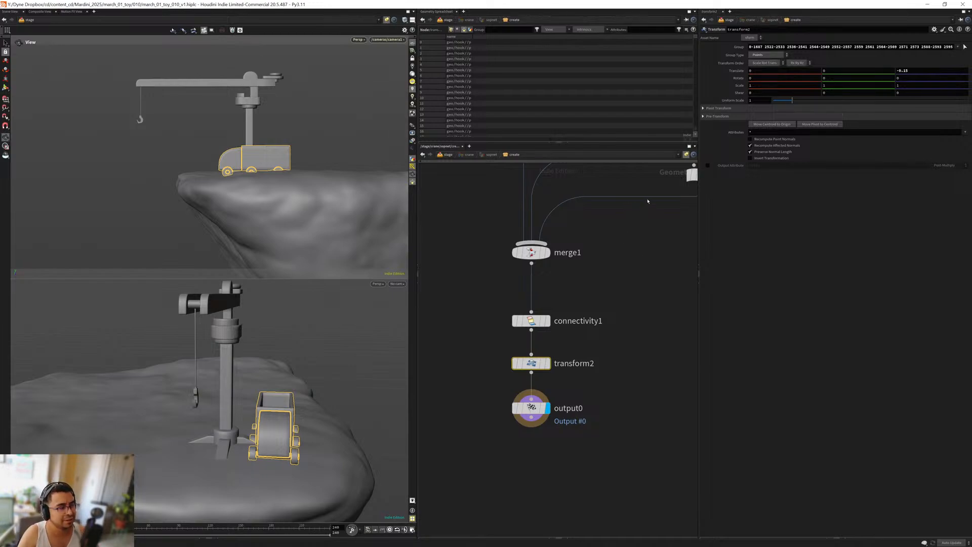
text(2)
key(Return)
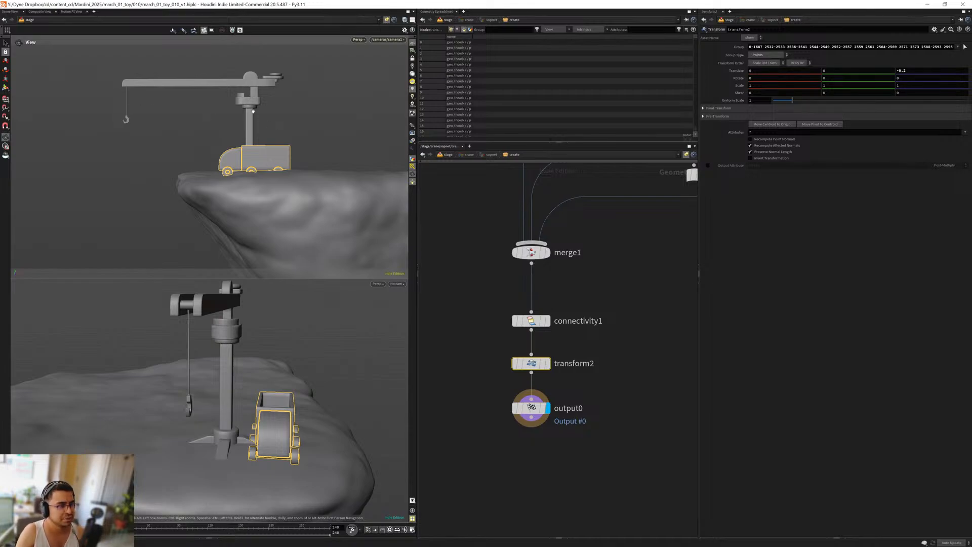
Step: Return to the stage, open the cliff's geometry network, and unlock the viewport so it follows the current network
key(u)
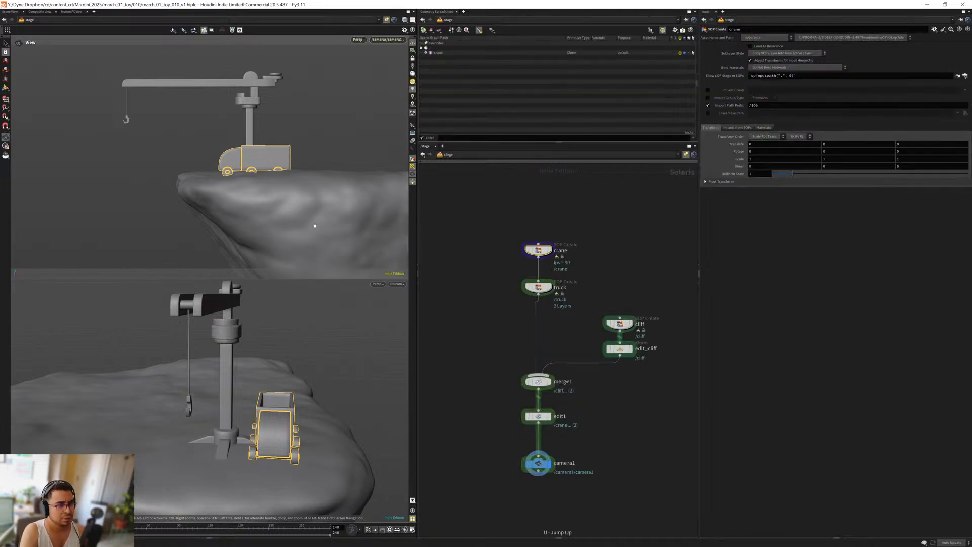
middle_drag(507, 366, 476, 318)
drag(545, 259, 640, 291)
key(Return)
middle_drag(557, 376, 580, 207)
scroll(498, 310, up, 3)
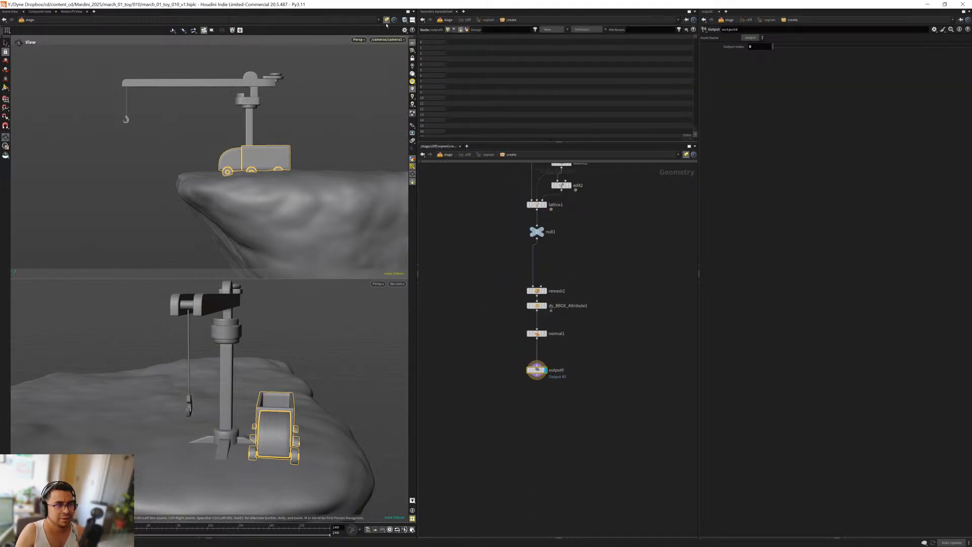
click(387, 20)
Step: Move the remesh2-to-output0 chain down to free space below null1, and display and frame null1's cliff geometry
middle_drag(495, 374, 474, 338)
scroll(474, 339, up, 3)
drag(530, 334, 533, 361)
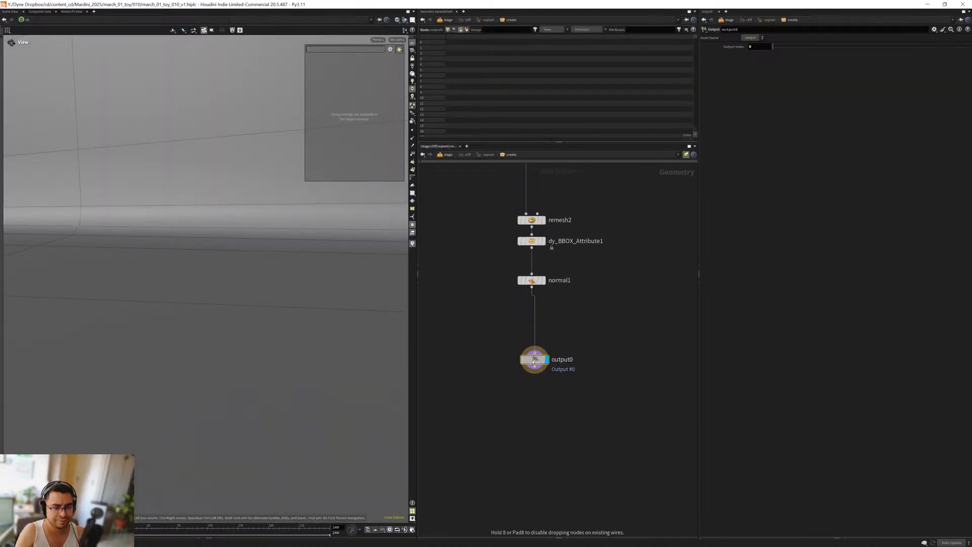
middle_drag(534, 363, 548, 474)
mouse_move(549, 252)
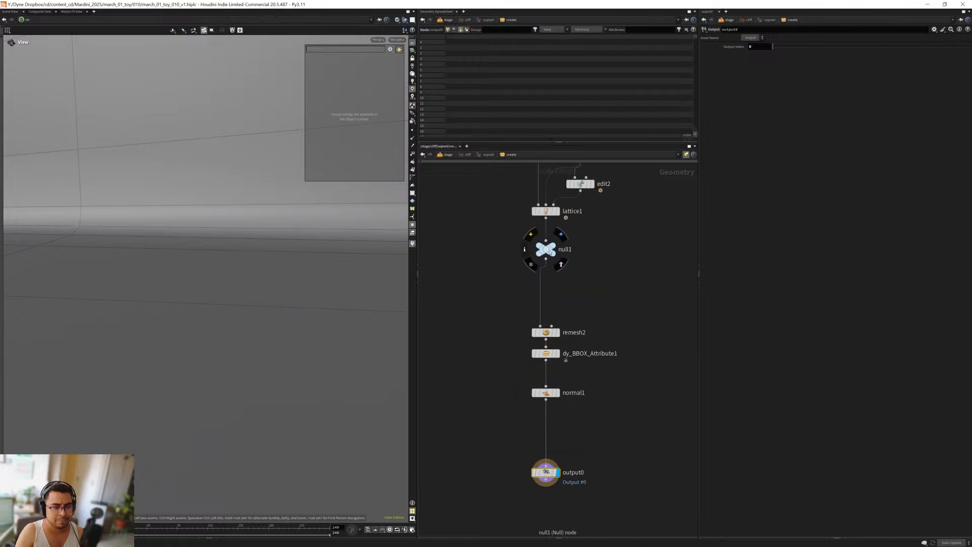
ctrl+drag(548, 337, 551, 390)
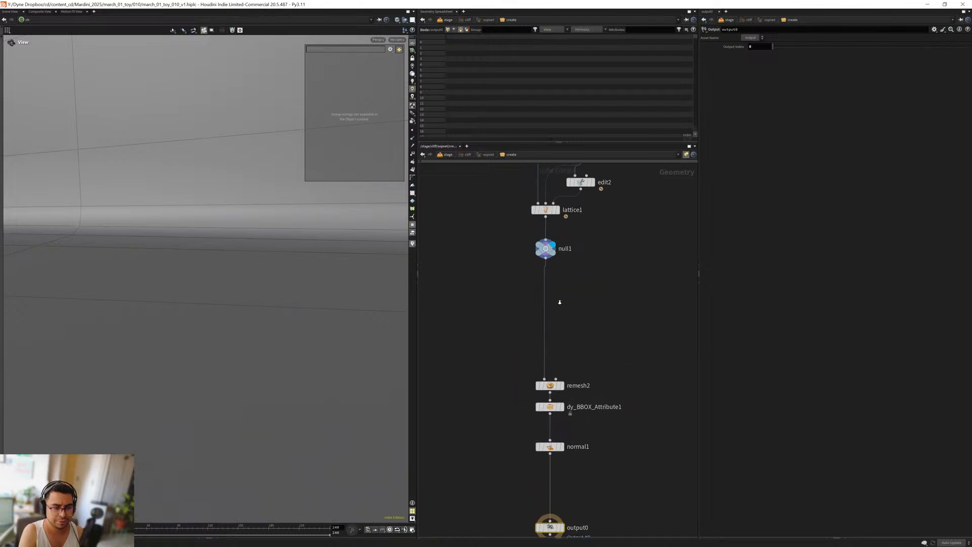
scroll(559, 303, up, 1)
click(543, 241)
key(space+f)
drag(240, 307, 300, 319)
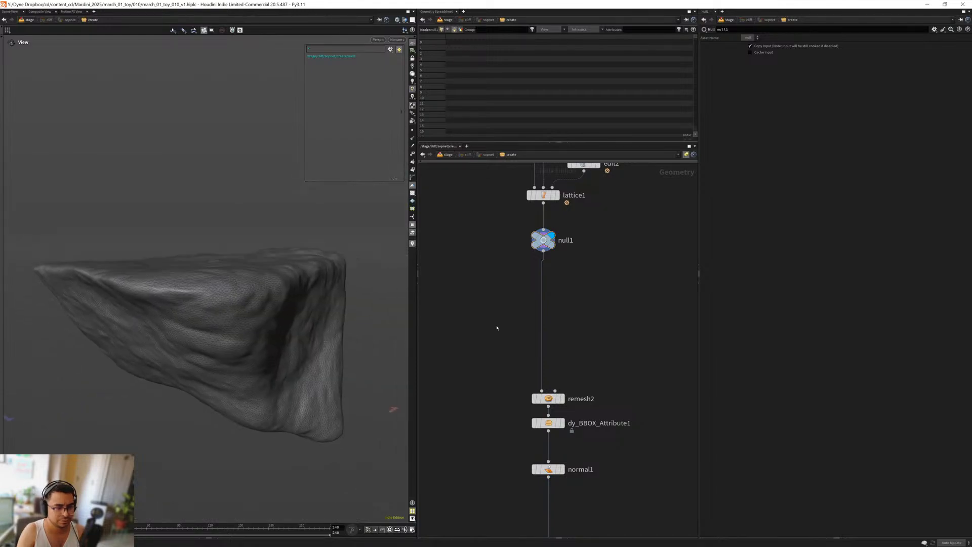
Step: Add a Flatten node fed by null1 and display its result
scroll(491, 324, up, 3)
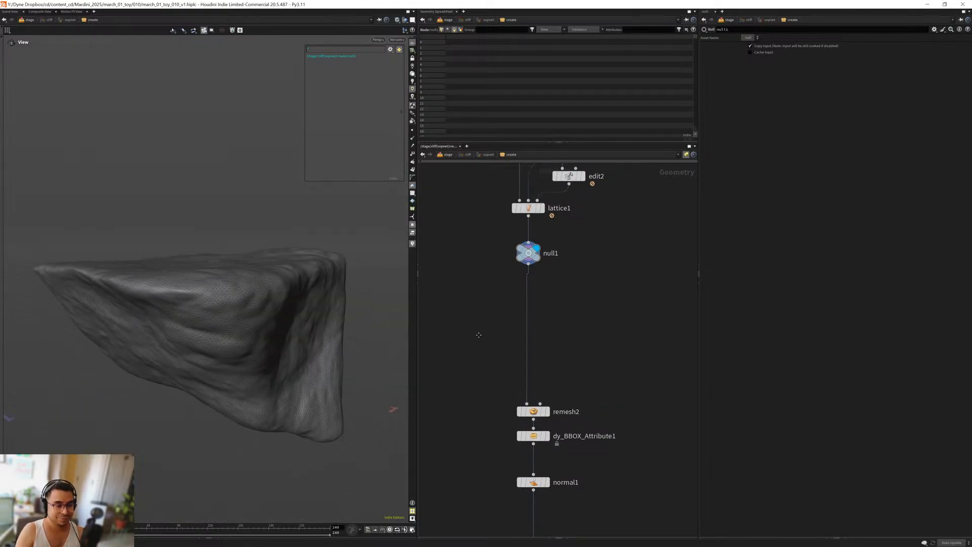
key(Tab)
text(flat)
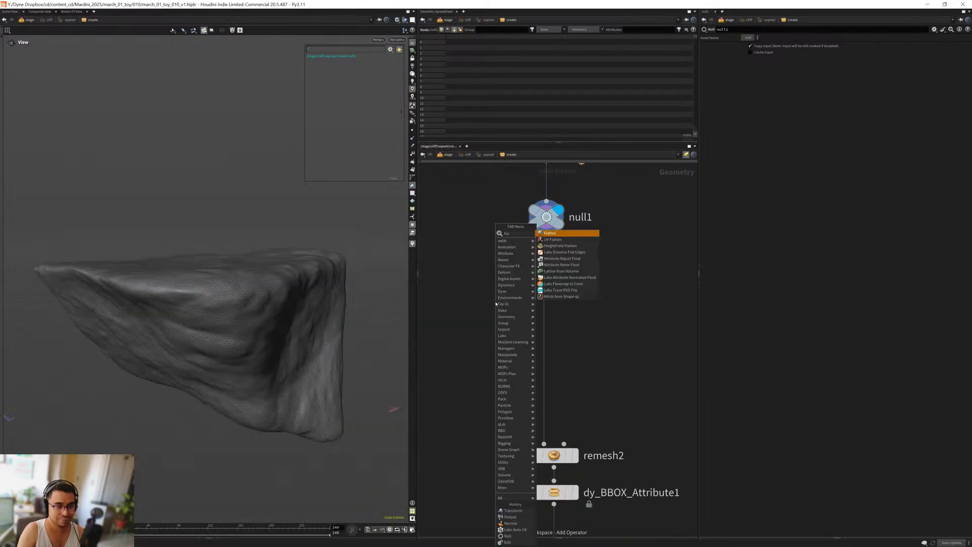
key(Return)
click(495, 302)
mouse_move(547, 234)
mouse_down()
mouse_move(474, 285)
mouse_move(486, 302)
mouse_up()
click(516, 302)
drag(502, 330, 511, 364)
drag(307, 336, 284, 330)
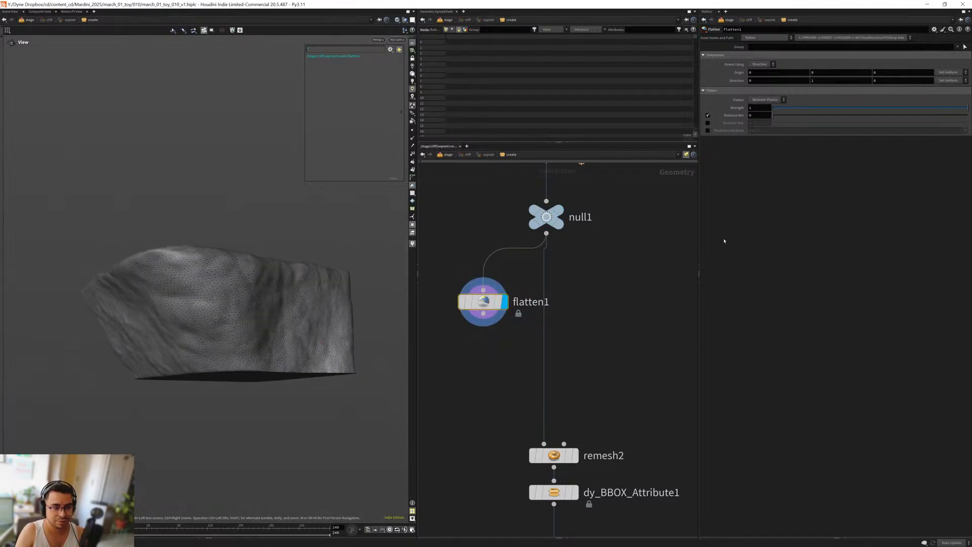
Step: Set the Flatten direction to -1 in Y and raise its origin to about 0.48 in Y at the cliff top
click(811, 81)
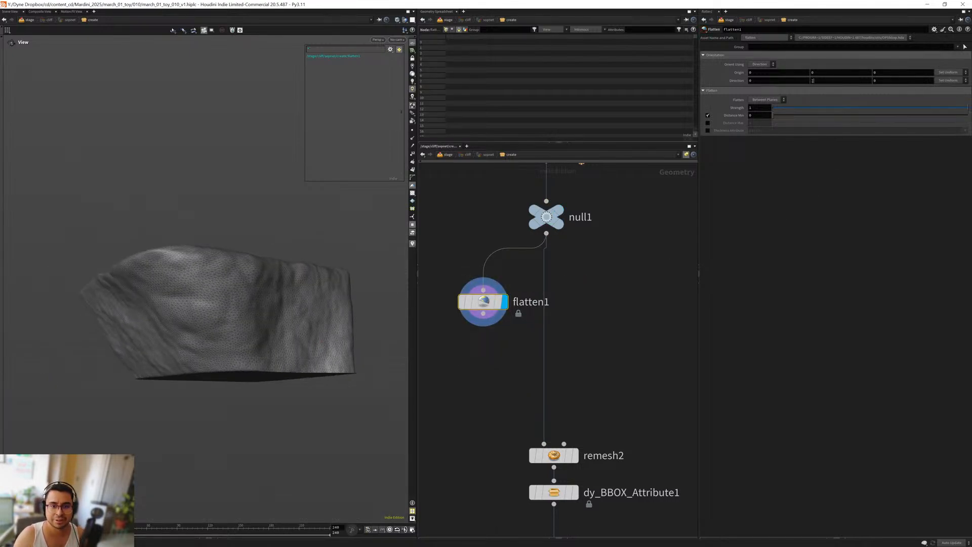
text(-)
key(Return)
key(Return)
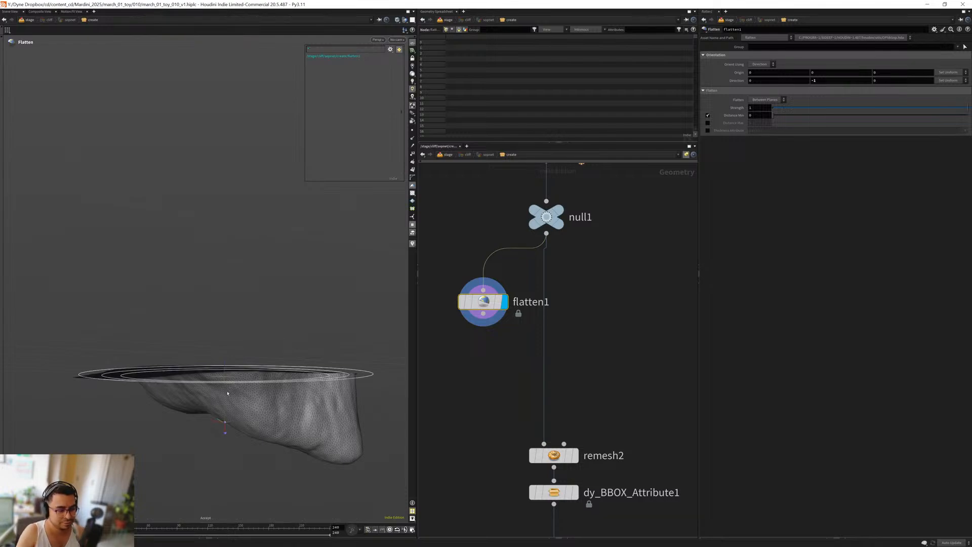
alt+drag(224, 415, 221, 402)
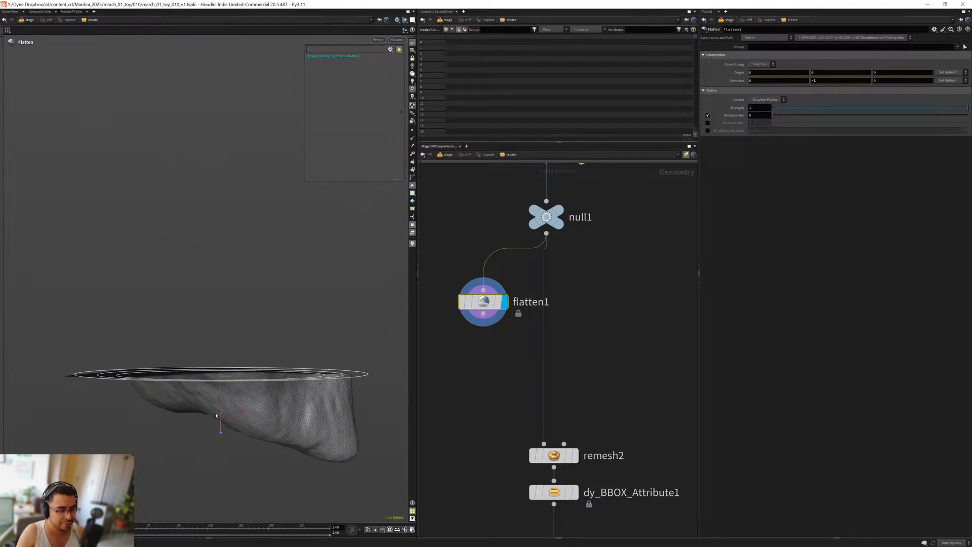
drag(220, 365, 235, 280)
alt+right_drag(235, 280, 256, 245)
alt+drag(257, 245, 226, 312)
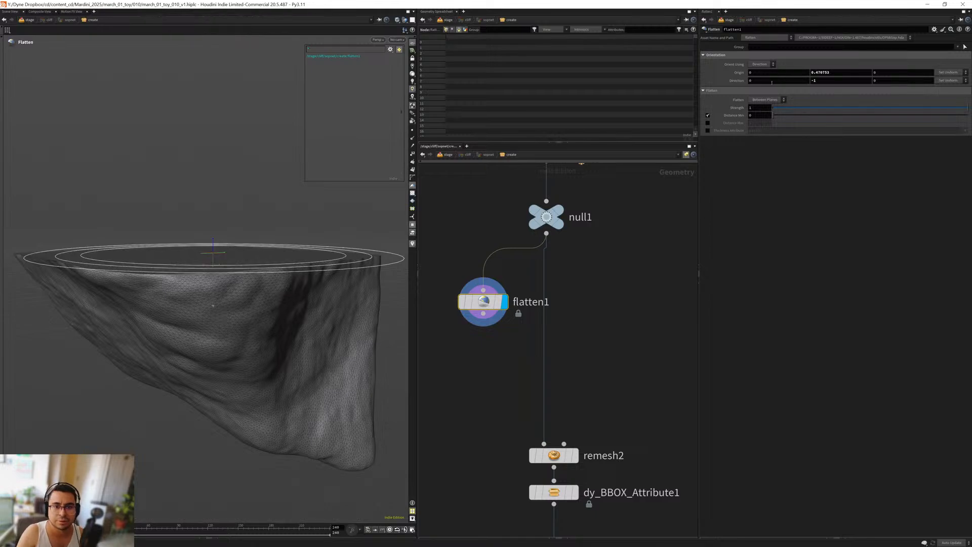
Step: Lower the Flatten strength to 0.842 and compare the flattened cliff top with null1's original shape
drag(775, 118, 750, 115)
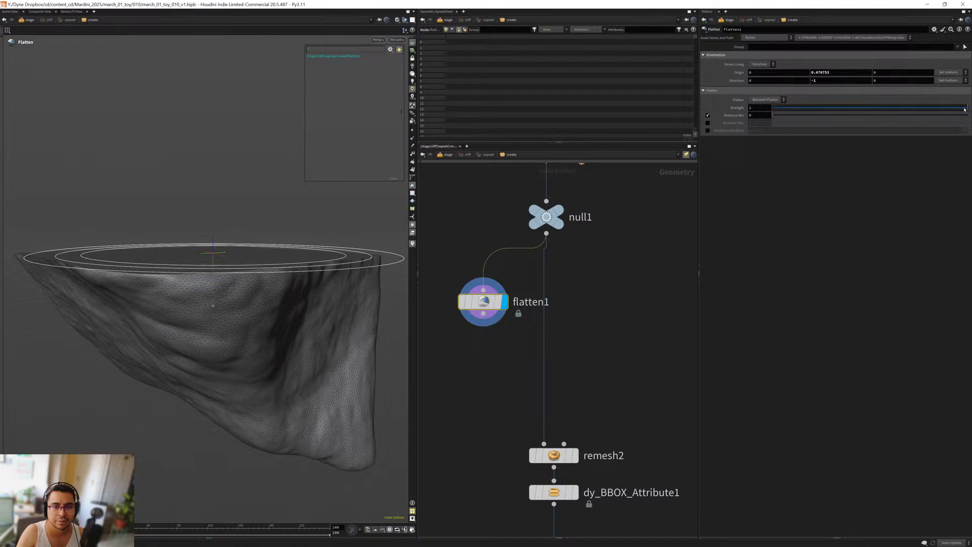
drag(914, 115, 898, 123)
alt+drag(219, 278, 253, 284)
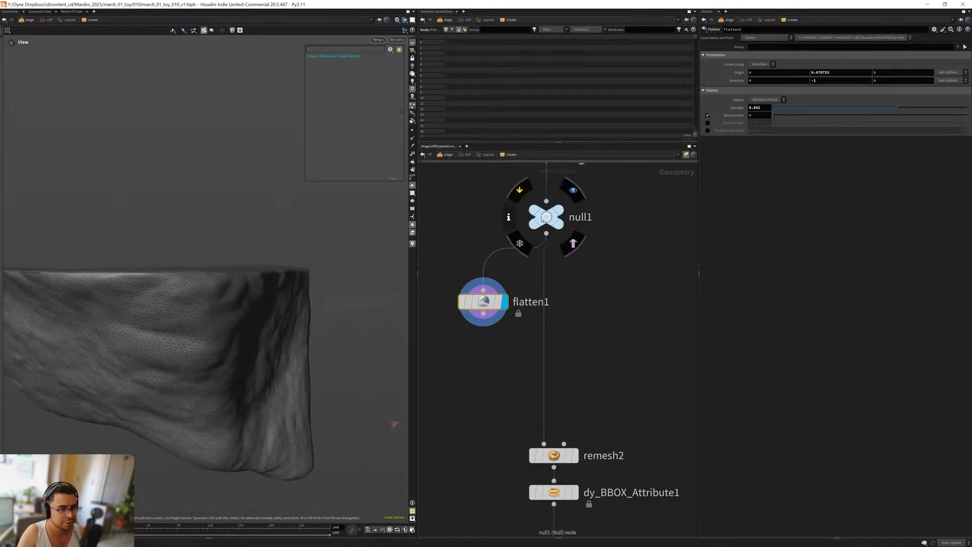
click(573, 190)
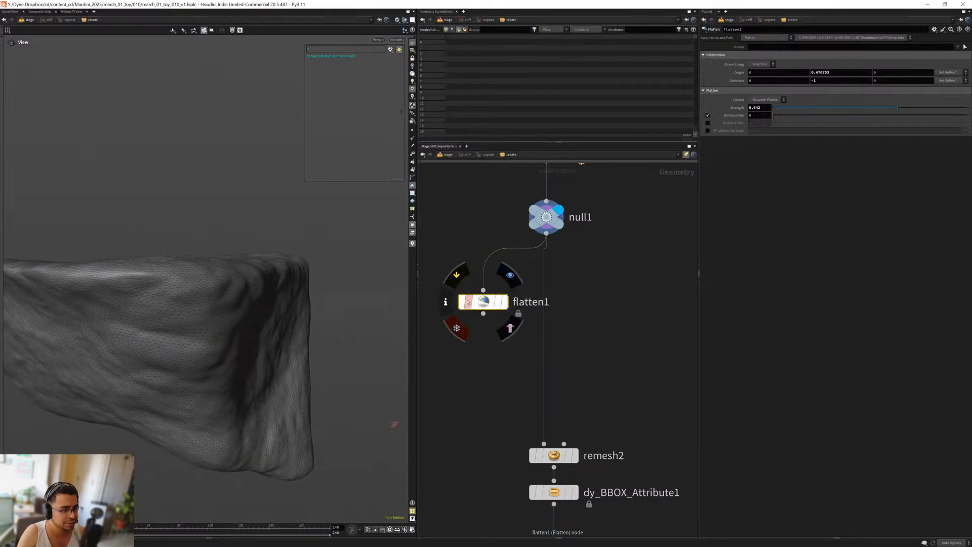
click(510, 275)
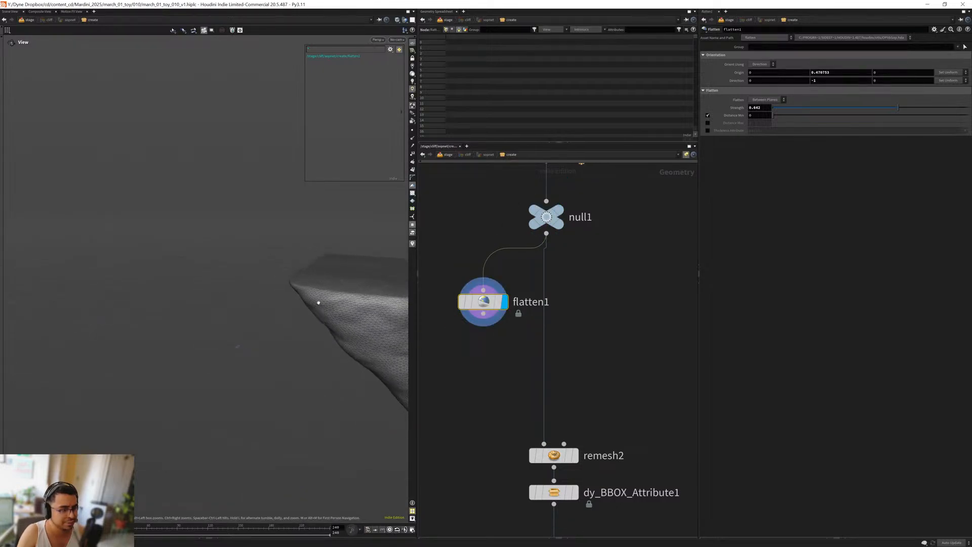
alt+drag(319, 302, 244, 300)
Step: Add a Smooth node below flatten1
middle_drag(520, 353, 518, 332)
mouse_move(187, 293)
mouse_down()
mouse_move(215, 282)
mouse_move(193, 279)
mouse_up()
key(Tab)
text(smooth)
key(Return)
click(471, 342)
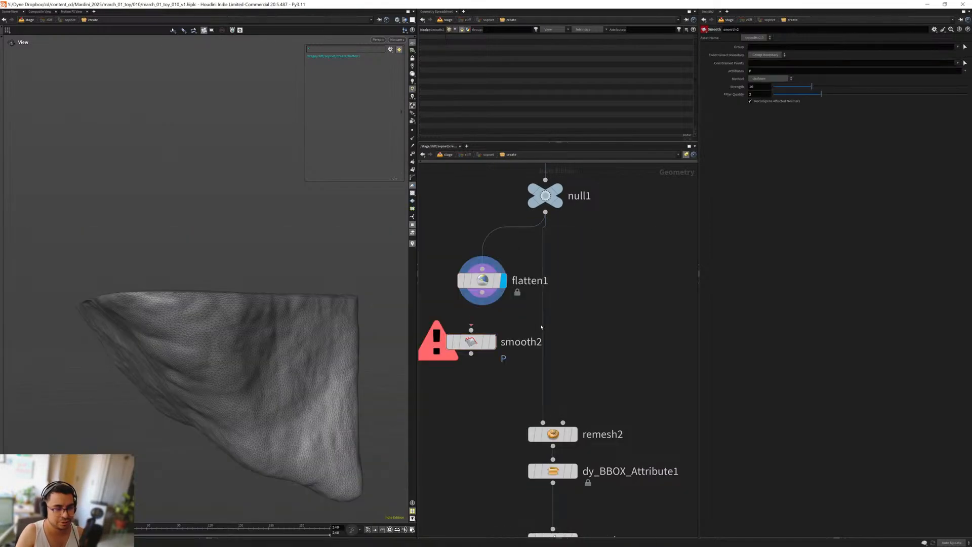
Step: Wire the Smooth node between flatten1 and remesh2, and display the result at dy_BBOX_Attribute1
click(471, 330)
click(497, 315)
drag(473, 341, 484, 328)
click(482, 341)
click(542, 422)
middle_drag(490, 404, 466, 273)
click(551, 340)
middle_drag(488, 420, 492, 386)
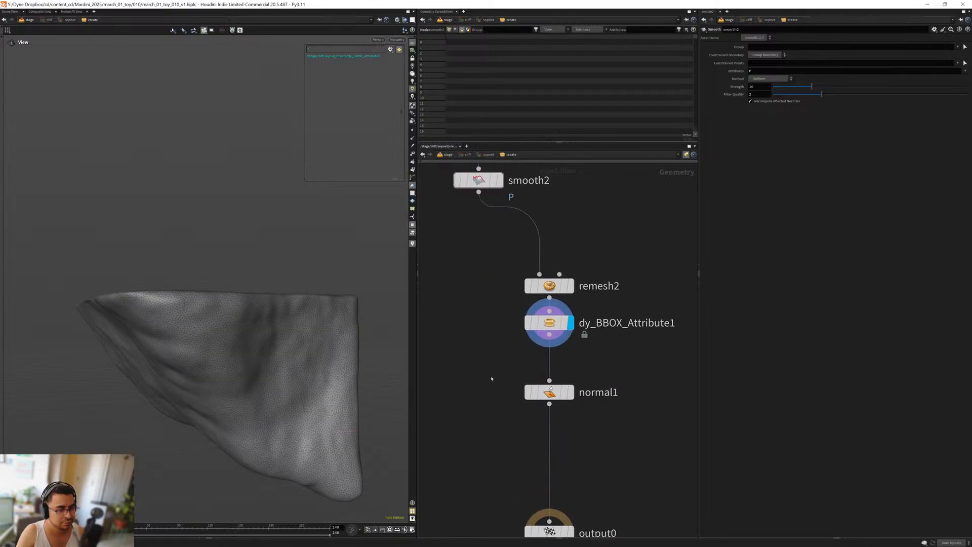
scroll(489, 344, down, 3)
scroll(167, 328, up, 3)
scroll(167, 327, down, 3)
scroll(486, 354, down, 3)
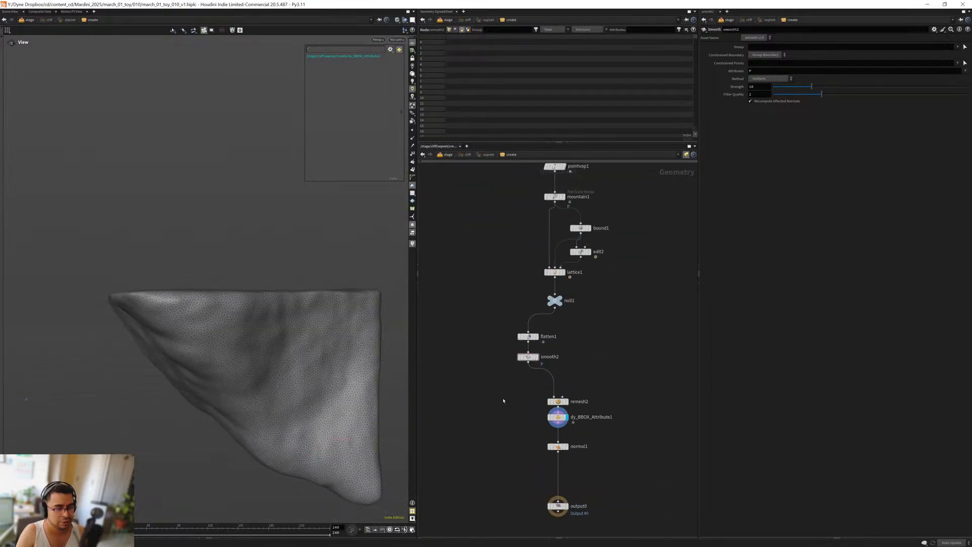
scroll(489, 343, up, 1)
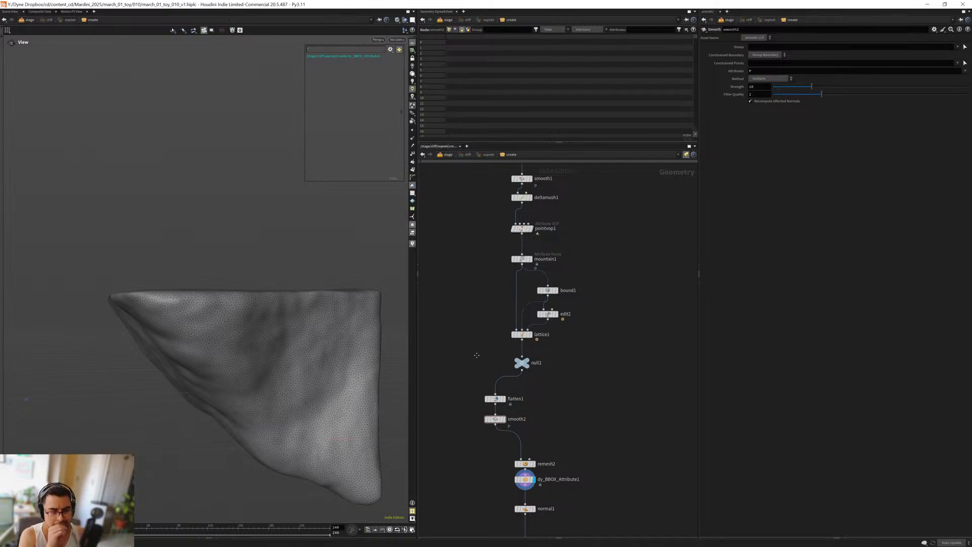
middle_drag(475, 354, 467, 278)
middle_drag(484, 411, 493, 335)
scroll(494, 336, up, 2)
mouse_move(488, 268)
middle_down()
mouse_move(491, 324)
mouse_move(475, 303)
mouse_move(509, 292)
mouse_move(509, 424)
middle_up()
scroll(490, 330, up, 2)
click(521, 271)
key(Tab)
text(s)
key(Escape)
Step: Copy the pointvop1 node and paste the duplicate below smooth2, beside the remesh2 branch
middle_drag(526, 225, 501, 338)
middle_drag(519, 209, 488, 297)
middle_drag(469, 214, 468, 340)
middle_drag(476, 274, 479, 341)
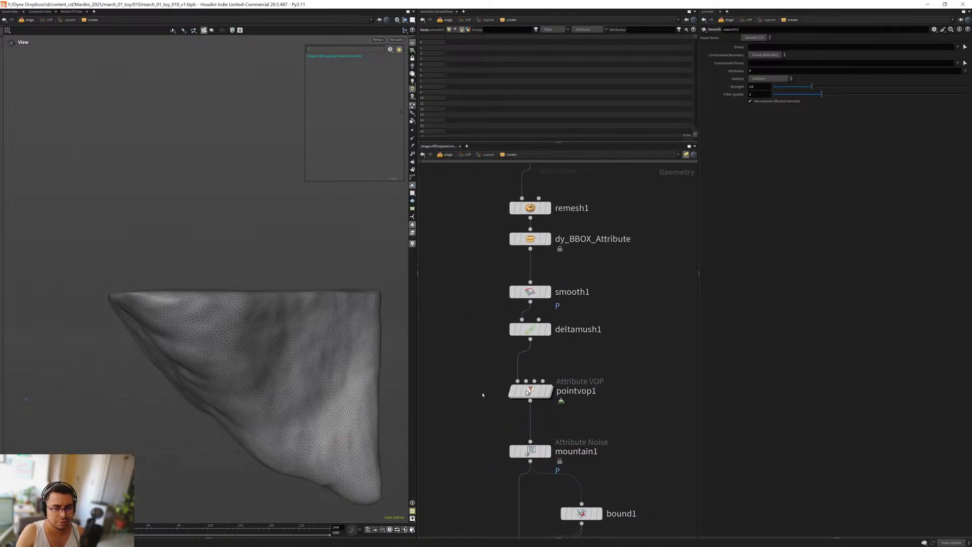
middle_drag(483, 395, 503, 304)
click(551, 299)
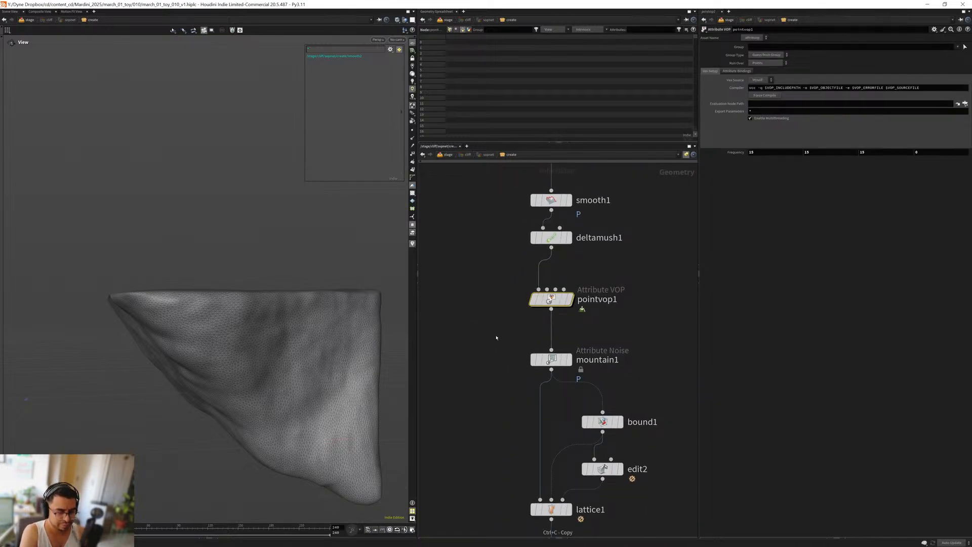
scroll(495, 336, down, 5)
middle_drag(489, 397, 488, 278)
scroll(487, 394, up, 5)
key(ctrl+v)
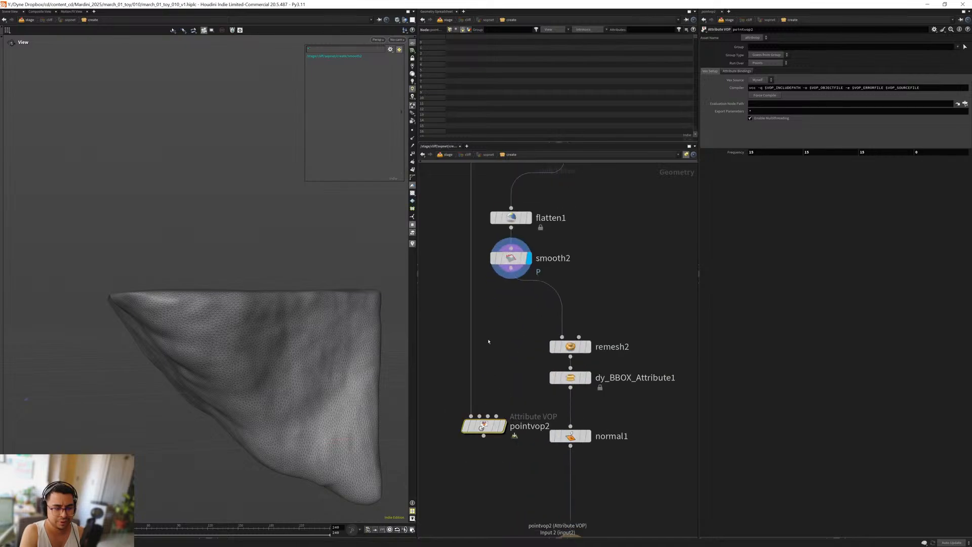
middle_drag(489, 341, 496, 386)
Step: Add a Sculpt node fed by smooth2 and display it
key(Tab)
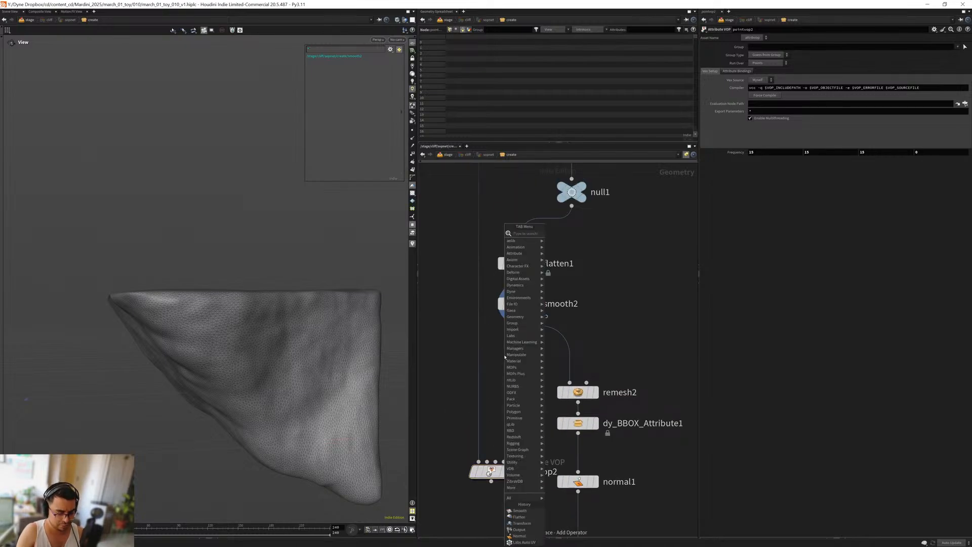
key(Return)
click(505, 355)
drag(518, 314, 504, 346)
key(r)
drag(506, 364, 505, 356)
key(Return)
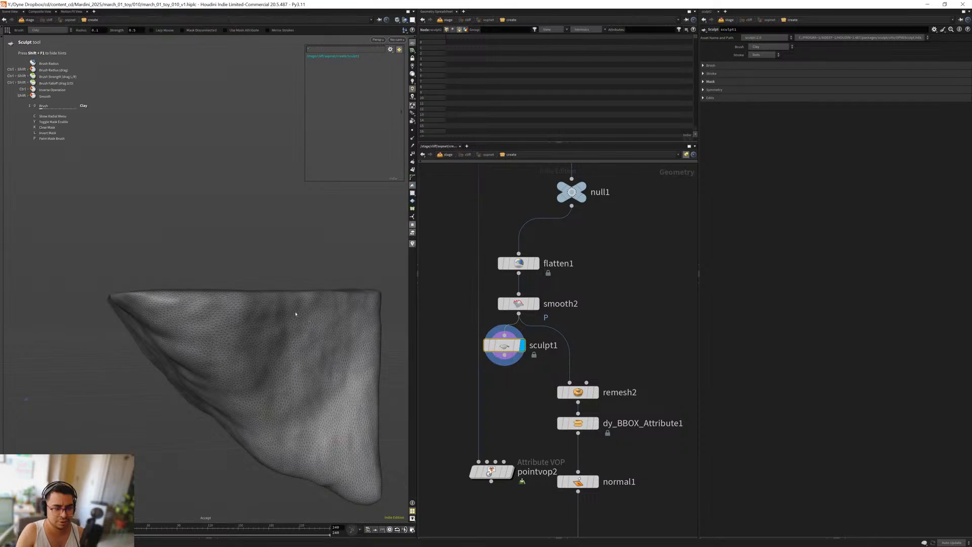
Step: Sculpt raised areas on the cliff top with the Clay brush, using a radius of about 0.13
mouse_move(291, 319)
alt+mouse_down()
mouse_move(314, 349)
mouse_move(304, 295)
alt+mouse_up()
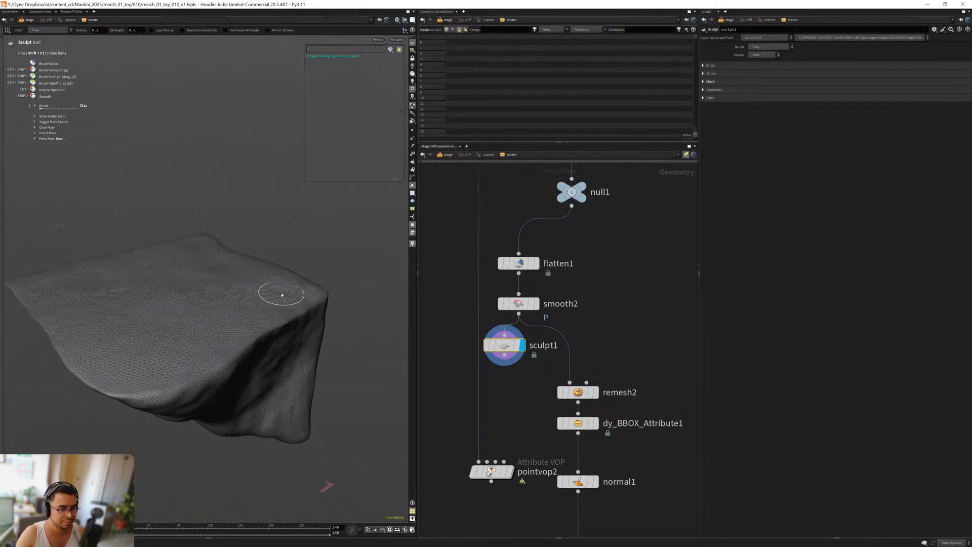
mouse_move(281, 296)
mouse_down()
mouse_move(289, 285)
mouse_move(279, 295)
mouse_move(210, 273)
mouse_move(245, 303)
mouse_up()
scroll(279, 295, up, 7)
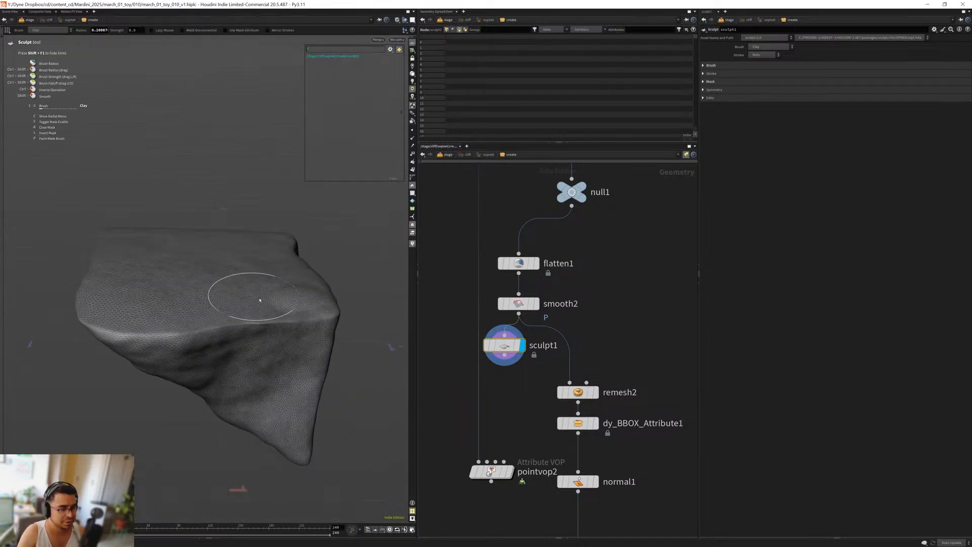
scroll(276, 276, down, 1)
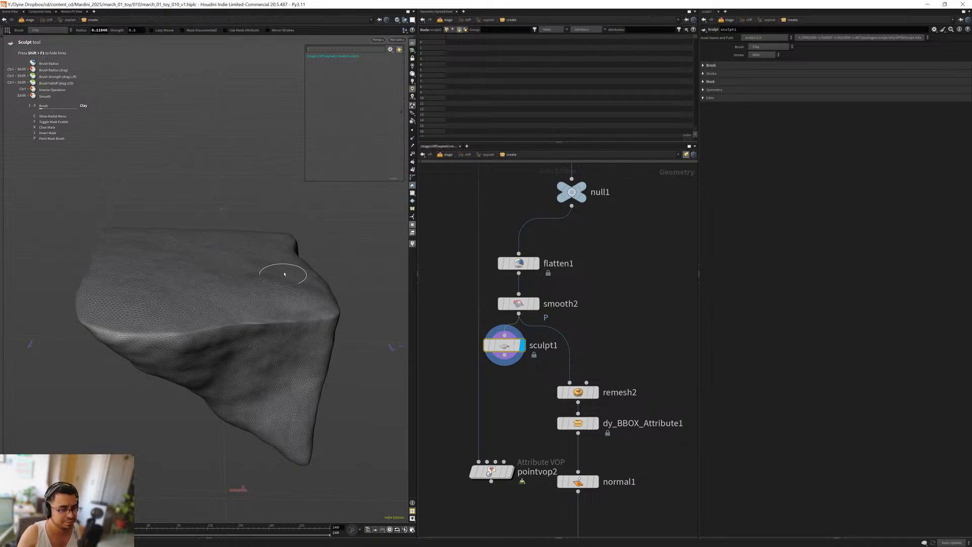
scroll(243, 247, up, 2)
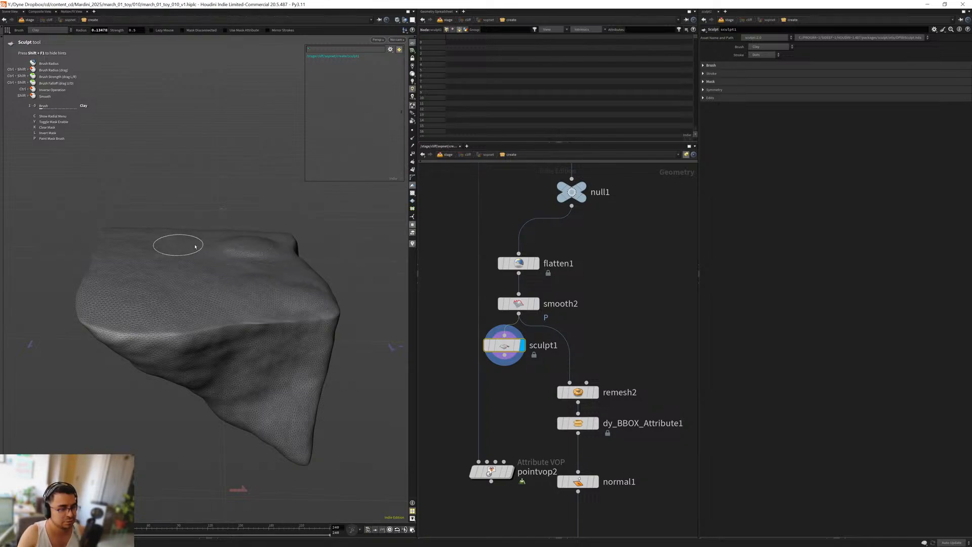
drag(183, 245, 220, 249)
drag(284, 289, 265, 298)
key(Escape)
mouse_move(210, 311)
mouse_down()
mouse_move(208, 269)
mouse_move(180, 282)
mouse_move(232, 301)
mouse_move(243, 280)
mouse_up()
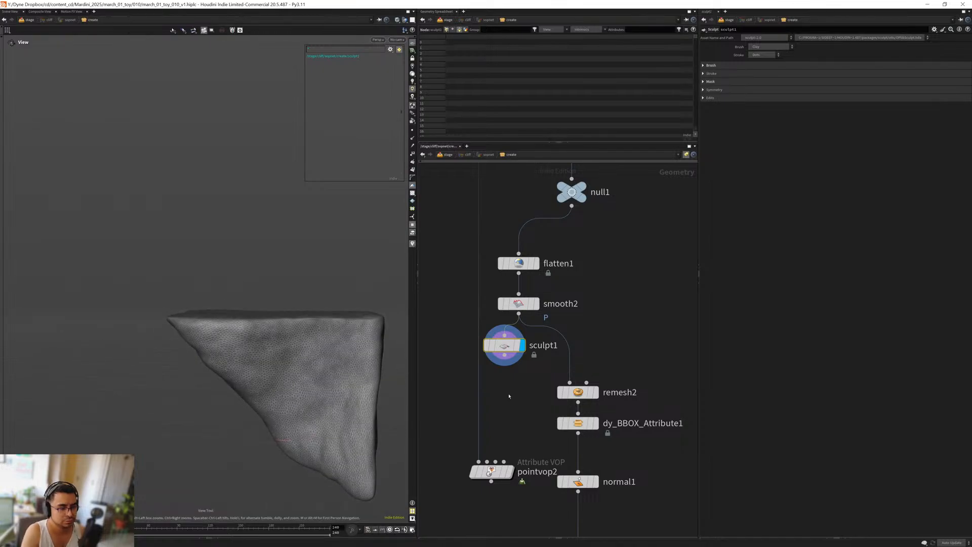
Step: Wire pointvop2 between sculpt1 and remesh2, and display its result
mouse_move(490, 471)
mouse_down()
mouse_move(481, 428)
mouse_move(491, 409)
mouse_up()
drag(391, 390, 258, 329)
scroll(528, 464, down, 3)
drag(582, 393, 536, 360)
click(459, 343)
middle_drag(477, 357, 499, 394)
scroll(496, 389, up, 3)
drag(491, 355, 571, 402)
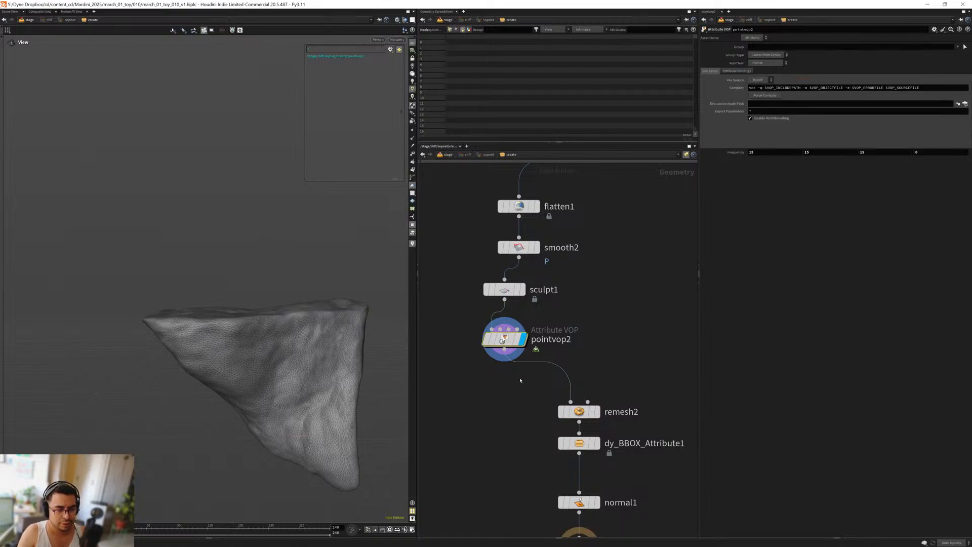
Step: Inside pointvop2, add a Bind node and set its attribute name to bbox
double_click(481, 339)
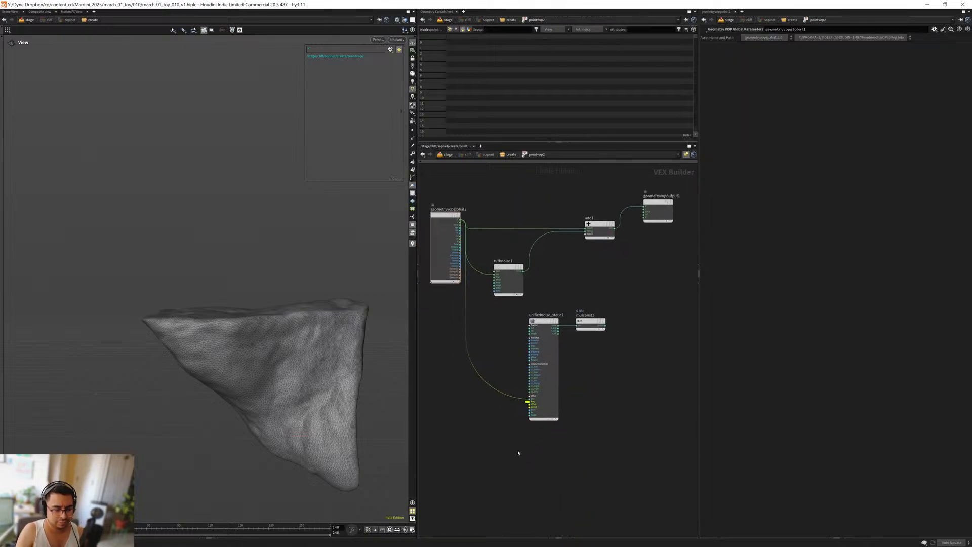
key(Tab)
text(bind)
key(Return)
click(506, 462)
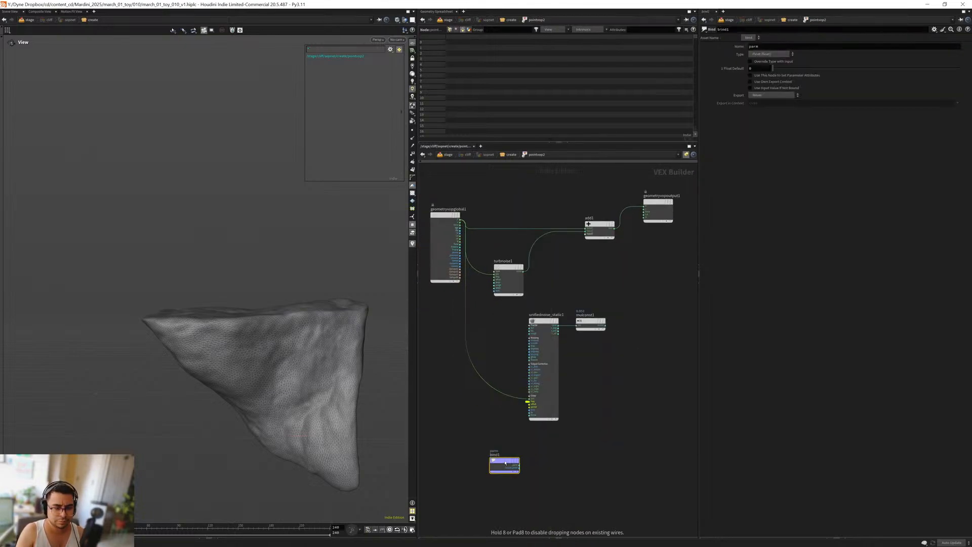
drag(747, 50, 722, 56)
text(bx)
key(Return)
Step: Display the dy_BBOX_Attribute node below remesh1 and check its attribute name and bounding-box settings
key(u)
middle_drag(486, 355, 521, 469)
scroll(505, 256, down, 2)
middle_drag(505, 255, 503, 393)
click(548, 346)
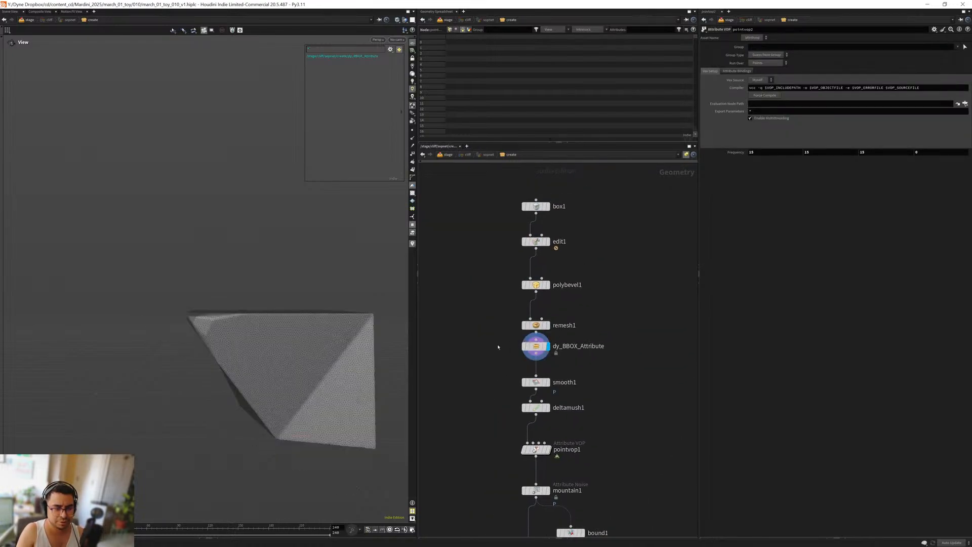
click(531, 346)
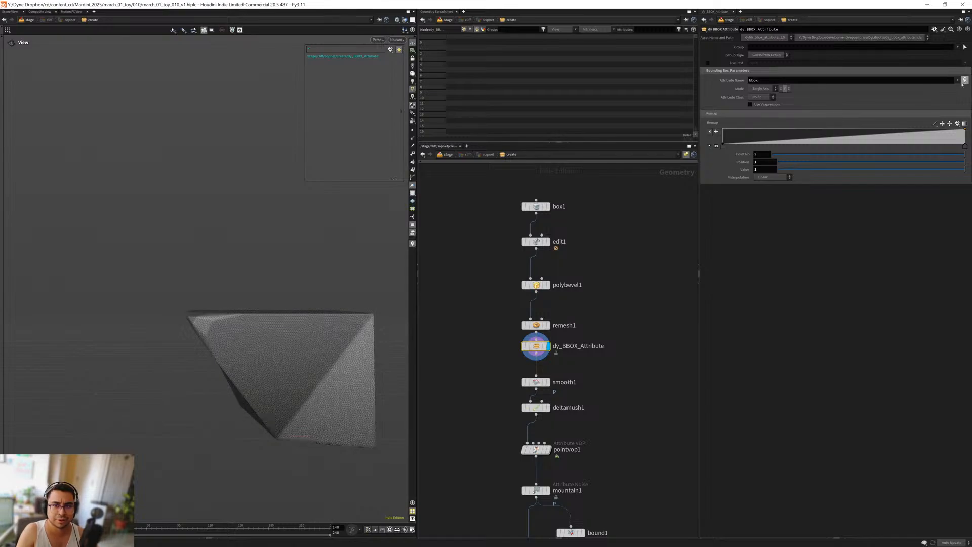
mouse_move(245, 338)
mouse_down()
mouse_move(342, 315)
mouse_move(215, 317)
mouse_move(238, 326)
mouse_up()
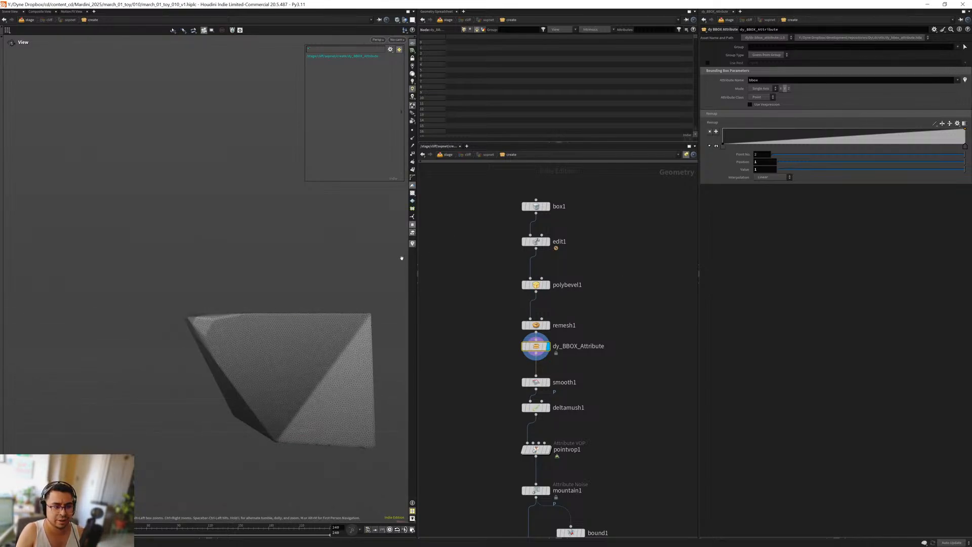
Step: Line up the nodes from flatten1 through pointvop2 in one column with the chain from remesh2 to output0
scroll(464, 334, down, 4)
mouse_move(467, 517)
middle_down()
mouse_move(479, 393)
mouse_move(466, 292)
middle_up()
scroll(470, 358, up, 2)
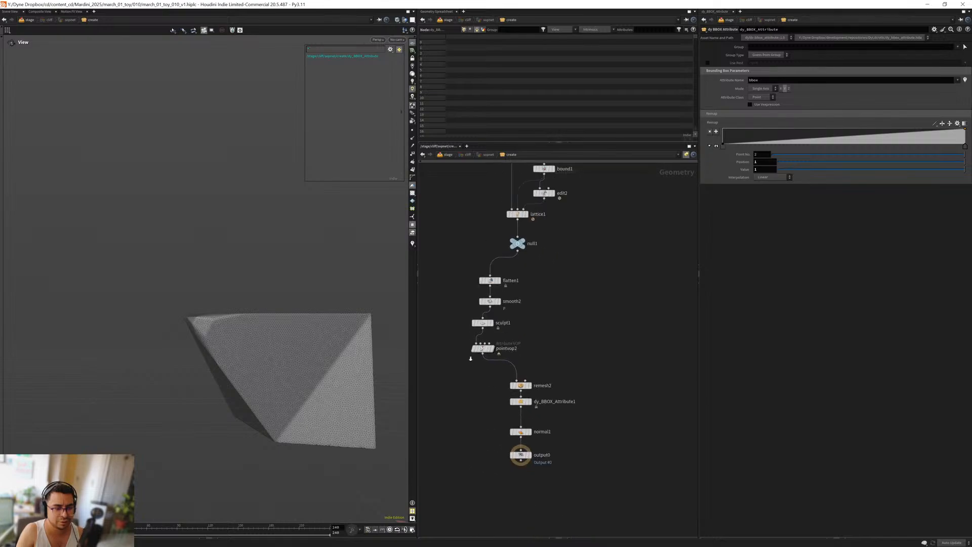
scroll(465, 380, up, 2)
drag(458, 376, 496, 298)
drag(465, 212, 549, 344)
mouse_move(506, 231)
mouse_down()
mouse_move(536, 236)
mouse_move(548, 226)
mouse_up()
click(546, 327)
middle_drag(495, 378, 499, 334)
drag(499, 334, 600, 487)
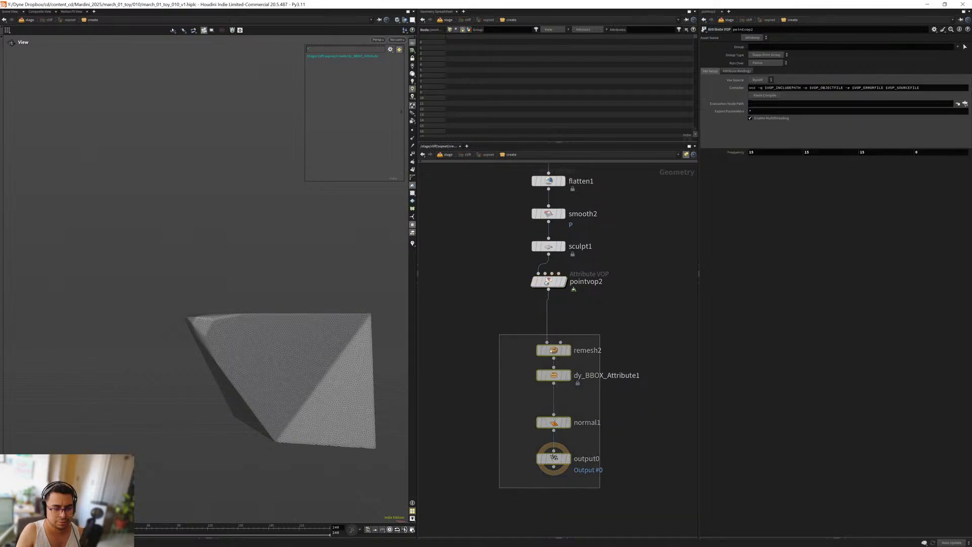
drag(541, 347, 537, 343)
Step: Inside pointvop2, add a Fit Range node near the bbox Bind node
double_click(543, 281)
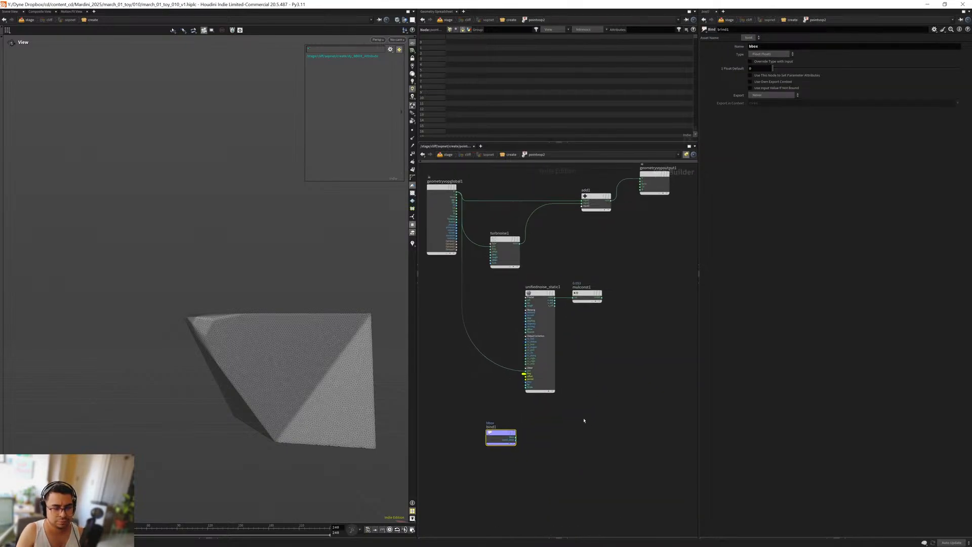
key(Tab)
text(r)
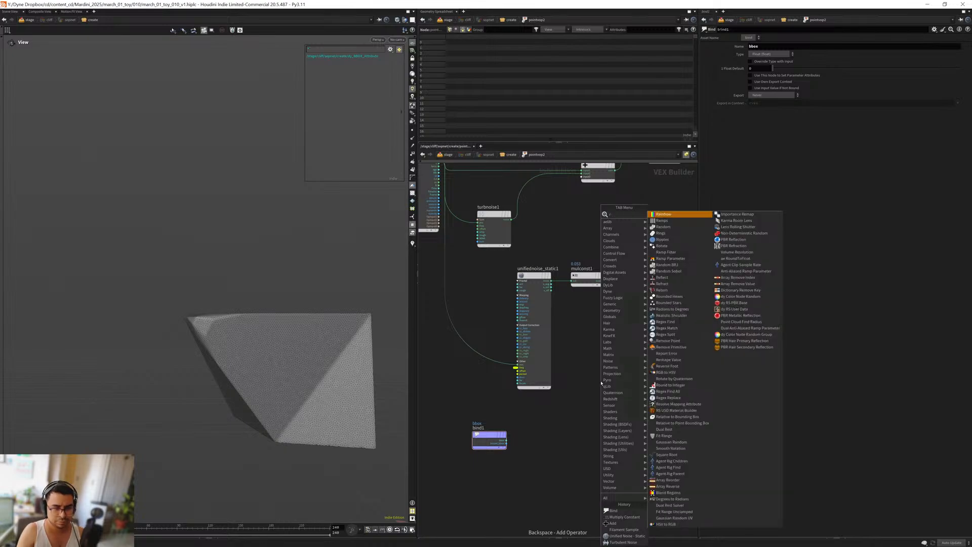
text(a)
key(BackSpace)
key(BackSpace)
text(fit)
key(Return)
click(601, 383)
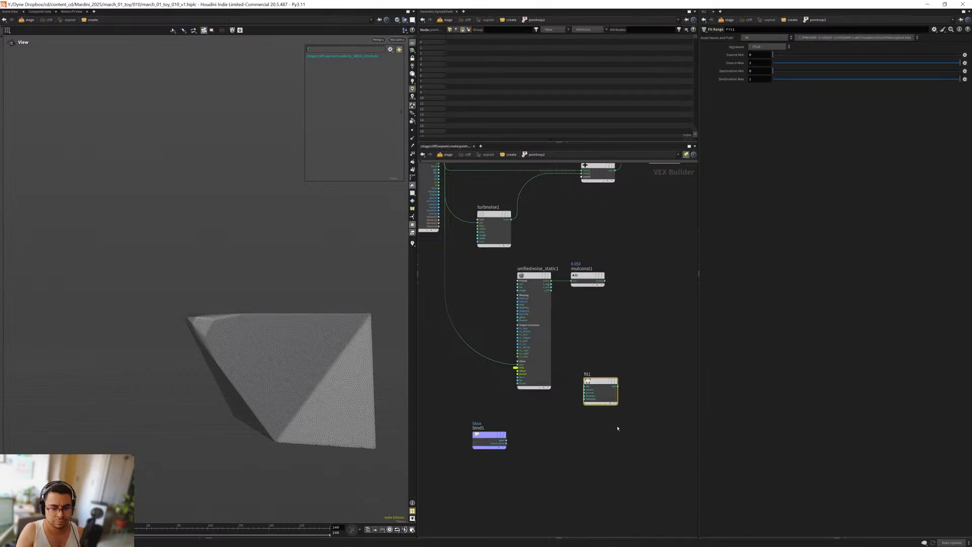
Step: Feed bbox into the Fit Range node and invert it with destination min 1 and destination max 0
scroll(525, 440, up, 3)
drag(499, 437, 588, 423)
text(1)
key(Tab)
text(0)
key(Return)
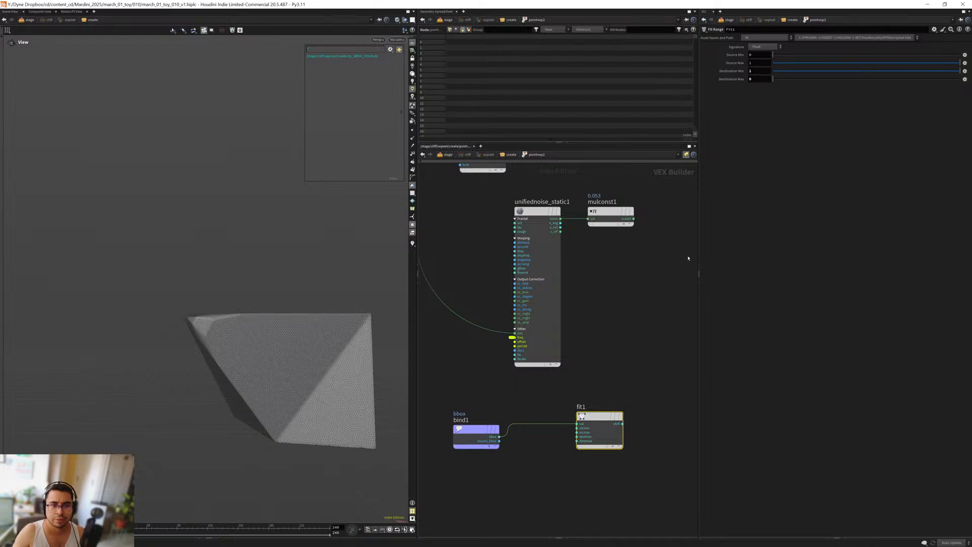
Step: Add a Multiply node and delete the unused unifiednoise_static1 and mulconst1 nodes
middle_drag(672, 325, 614, 373)
click(618, 370)
key(Tab)
text(mu)
key(Return)
click(634, 357)
drag(559, 324, 493, 263)
key(Delete)
Step: Try multiplying add1 by the fitted bbox value in multiply1 and sending the product to the output's P
middle_drag(529, 300, 572, 398)
scroll(552, 321, down, 2)
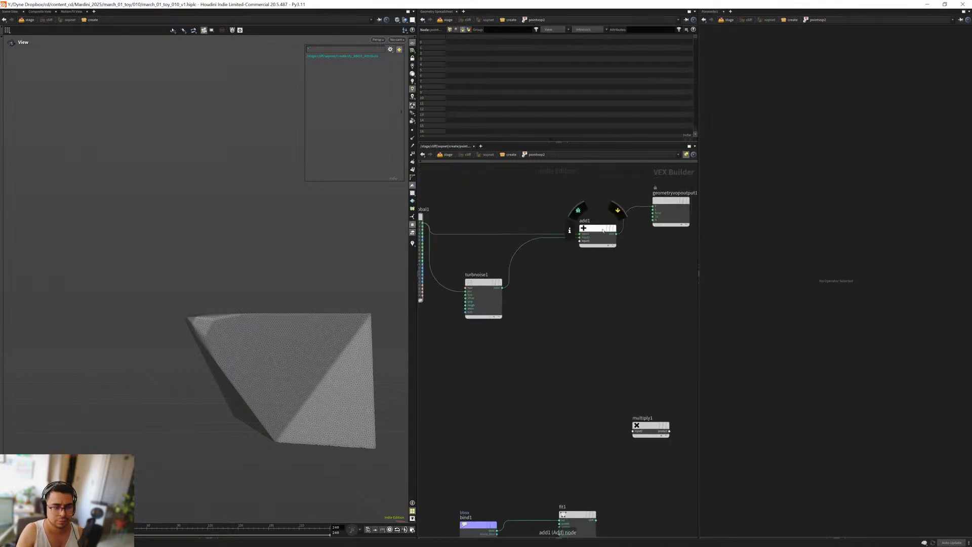
drag(611, 232, 579, 273)
drag(615, 373, 654, 387)
drag(598, 521, 675, 393)
Step: Display pointvop2 to inspect the multiplied noise on the cliff, and reopen its network
key(u)
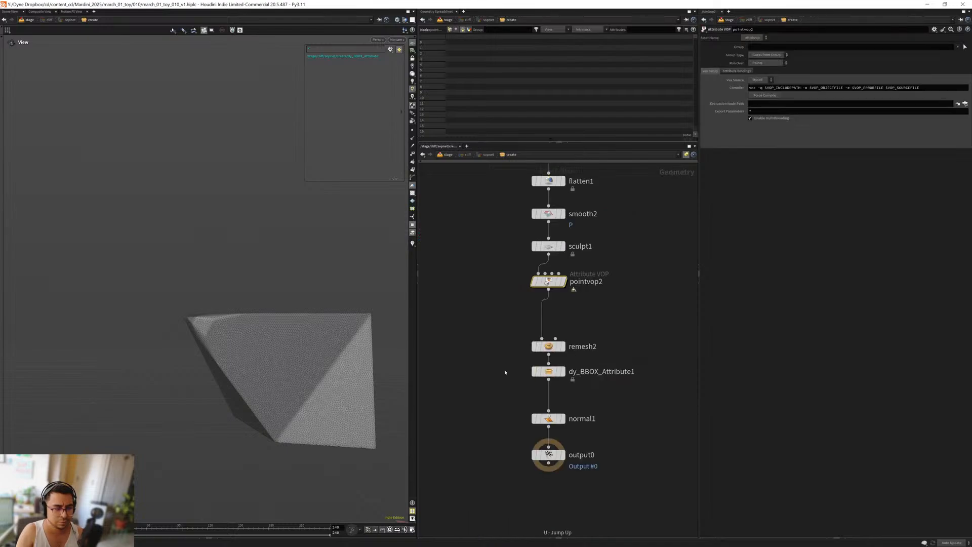
middle_drag(497, 357, 504, 342)
click(571, 265)
middle_drag(499, 276, 488, 318)
drag(485, 298, 597, 325)
mouse_move(505, 317)
middle_down()
mouse_move(494, 322)
mouse_move(513, 344)
mouse_move(560, 360)
mouse_move(538, 360)
mouse_move(521, 336)
middle_up()
key(i)
Step: Delete multiply1 and add a Mix node in its place
scroll(560, 359, down, 6)
scroll(538, 360, up, 2)
scroll(538, 360, up, 4)
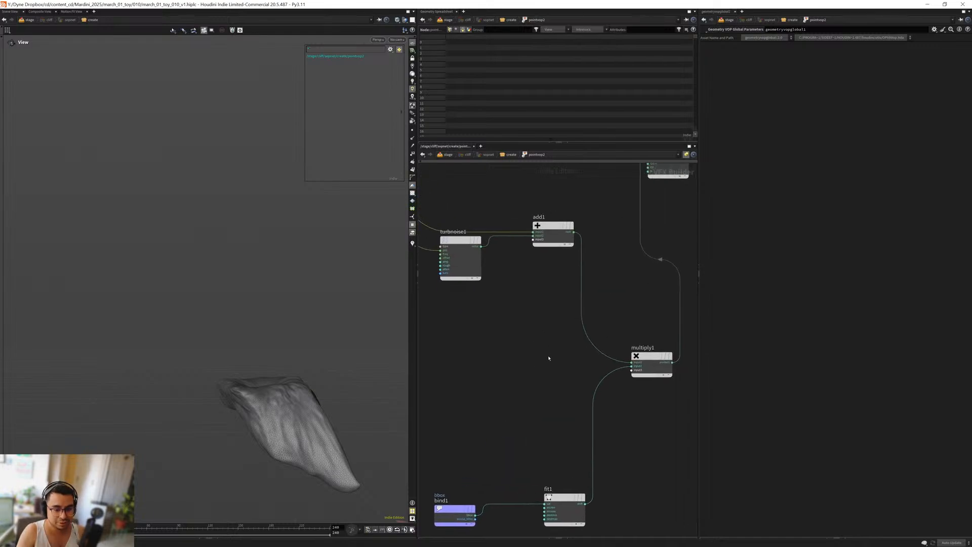
scroll(548, 358, down, 2)
middle_drag(566, 362, 580, 398)
click(636, 393)
key(Delete)
middle_drag(605, 289, 585, 317)
key(Tab)
text(mix)
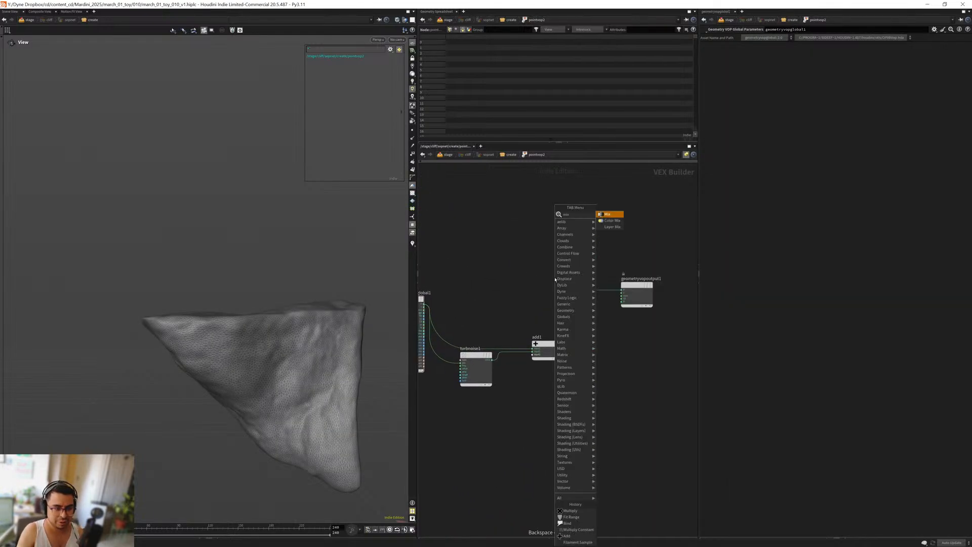
key(Return)
click(555, 280)
Step: Move turbnoise1 and add1 lower in the network, and wire the original position P into mix1's input1
drag(565, 435, 453, 334)
drag(474, 371, 477, 404)
scroll(481, 304, up, 4)
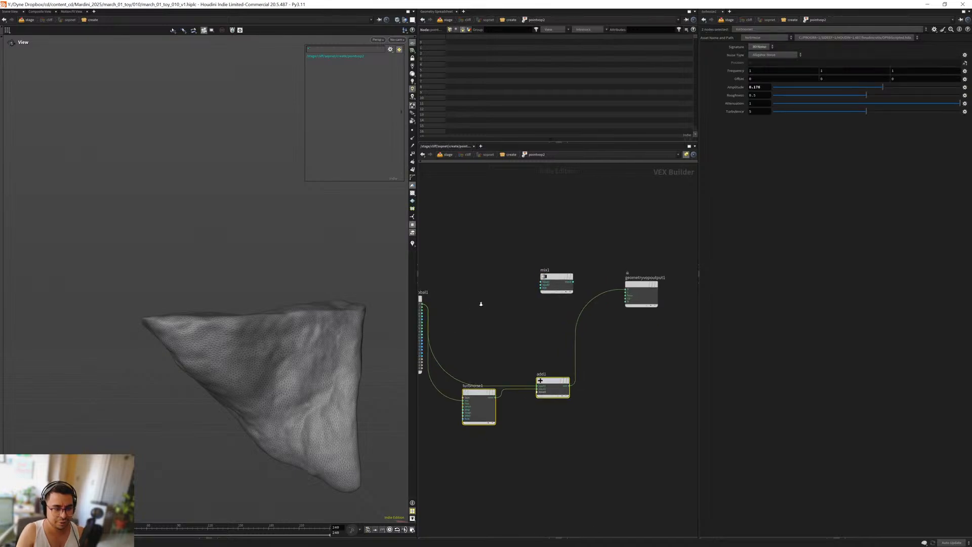
middle_drag(455, 307, 512, 308)
drag(458, 303, 658, 265)
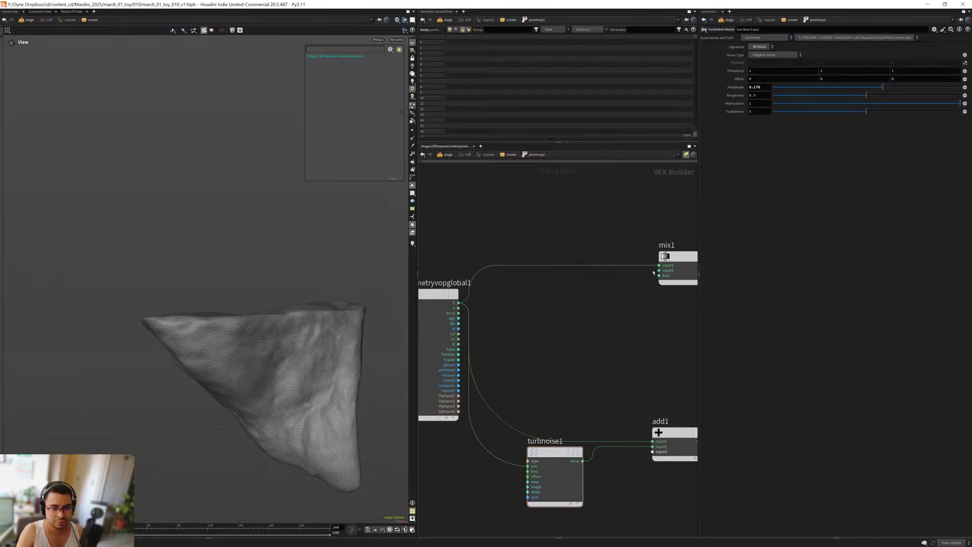
Step: Wire add1's sum into mix1's input2 and the fitted bbox value into its bias
middle_drag(642, 355, 548, 259)
click(626, 418)
click(579, 253)
scroll(566, 293, down, 6)
scroll(580, 373, up, 3)
click(562, 367)
middle_drag(585, 379, 592, 482)
click(554, 241)
scroll(581, 234, up, 3)
Step: Wire mix1's result into the output's P and line mix1 up with the output node
drag(552, 246, 629, 257)
mouse_move(542, 247)
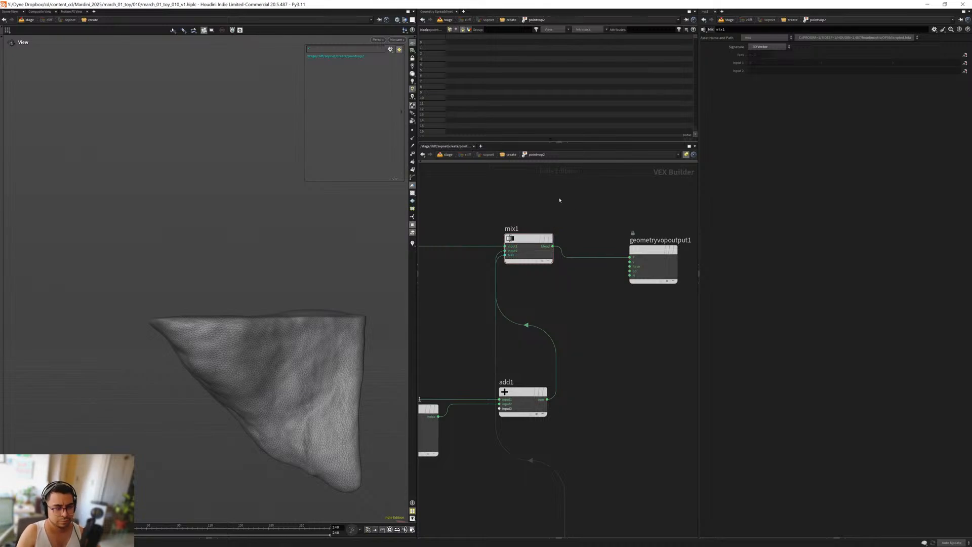
drag(526, 248, 562, 259)
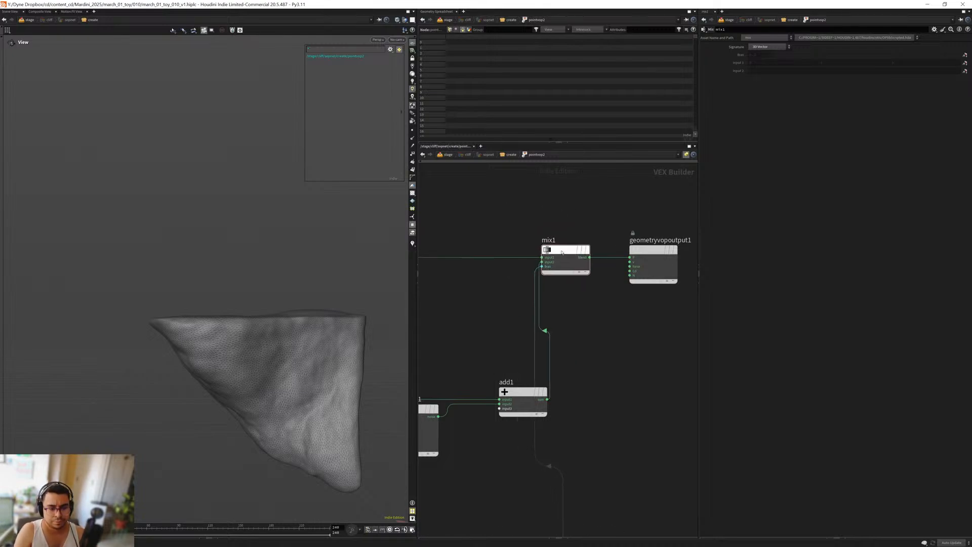
scroll(581, 351, down, 3)
middle_drag(581, 352, 607, 347)
drag(648, 341, 624, 315)
click(582, 283)
Step: Return to the geometry network and compare pointvop2's masked noise with sculpt1's shape by alternating their display
key(u)
drag(474, 289, 597, 336)
click(581, 257)
click(581, 310)
click(580, 258)
click(581, 310)
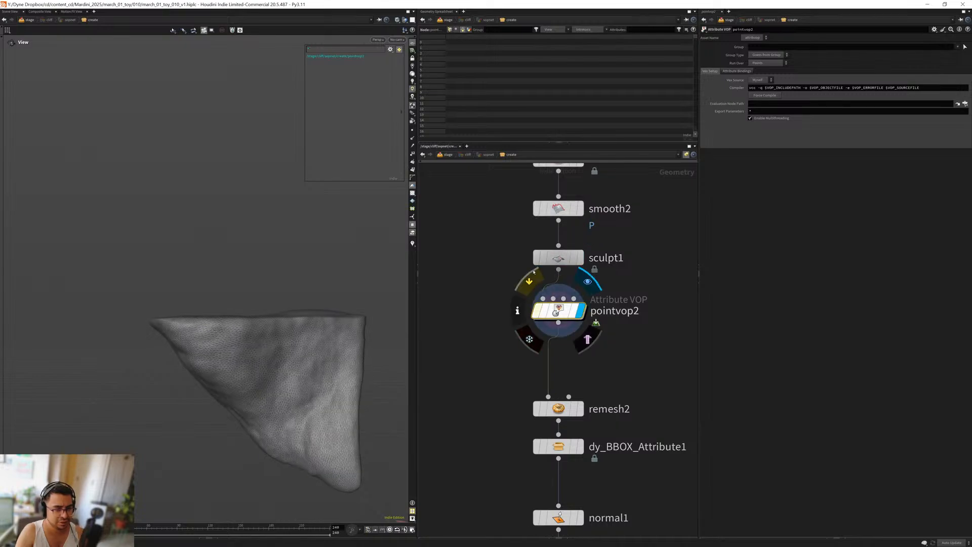
click(580, 257)
click(581, 310)
click(580, 258)
click(582, 310)
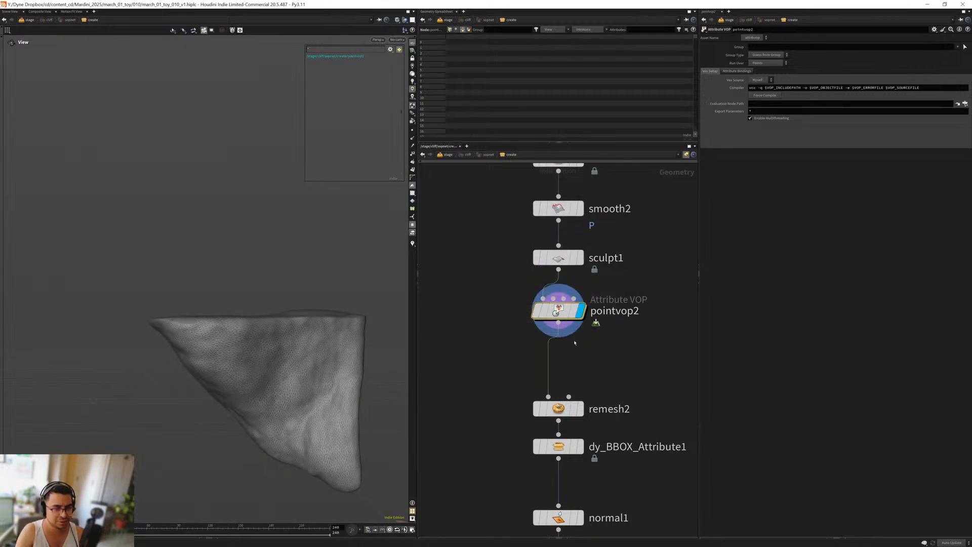
Step: Inside pointvop2, tune turbnoise1's frequency and amplitude to give the cliff's side finer, more pronounced bumps
double_click(571, 333)
scroll(523, 347, up, 4)
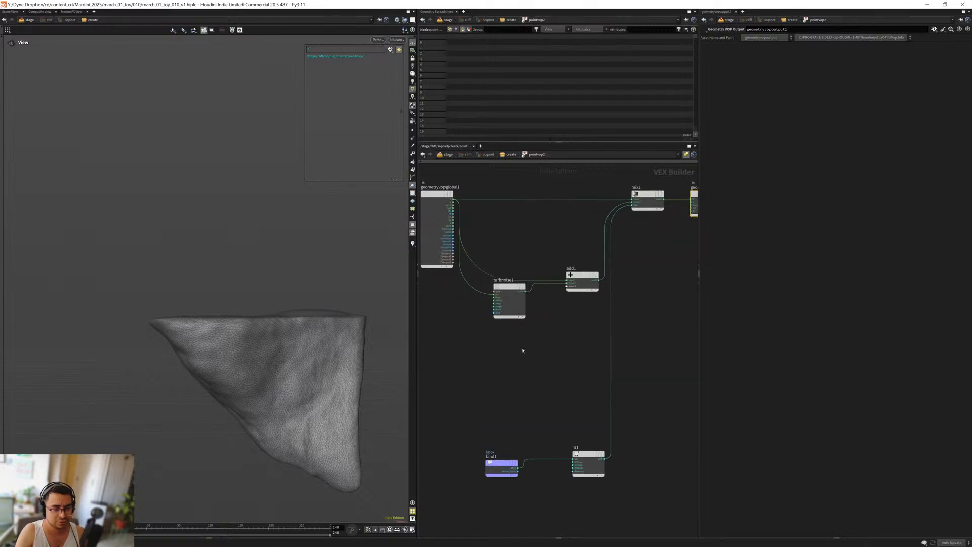
drag(496, 319, 495, 318)
scroll(578, 318, up, 3)
middle_drag(579, 318, 600, 283)
middle_drag(740, 73, 786, 87)
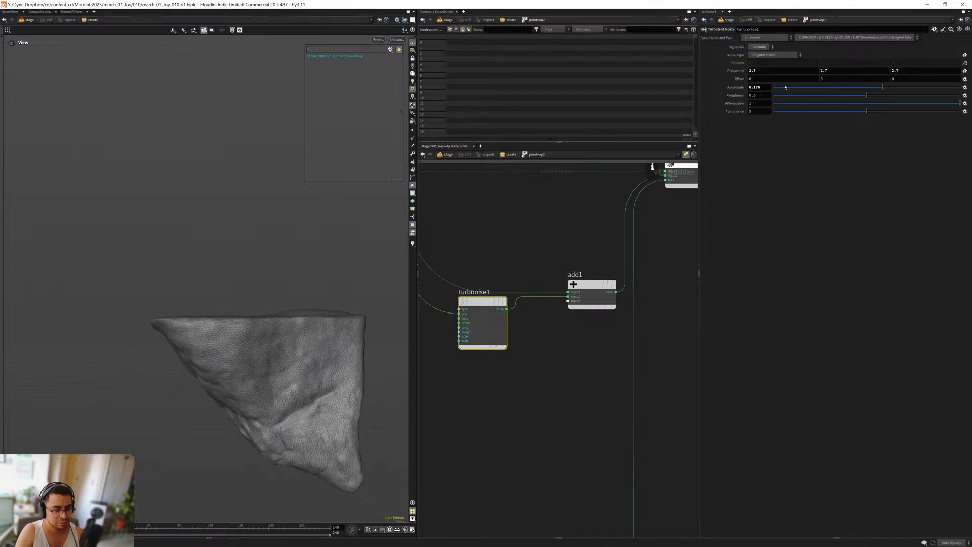
mouse_move(885, 88)
mouse_down()
mouse_move(949, 88)
mouse_move(877, 91)
mouse_move(886, 92)
mouse_up()
mouse_move(885, 95)
mouse_down()
mouse_move(921, 97)
mouse_move(880, 101)
mouse_up()
middle_drag(742, 83, 775, 86)
mouse_move(191, 369)
mouse_down()
mouse_move(238, 364)
mouse_move(228, 342)
mouse_move(238, 375)
mouse_move(195, 373)
mouse_move(201, 354)
mouse_up()
Step: Return to the geometry network, display normal1 and check the cliff's shape from a slightly higher angle
key(u)
middle_drag(524, 428, 530, 403)
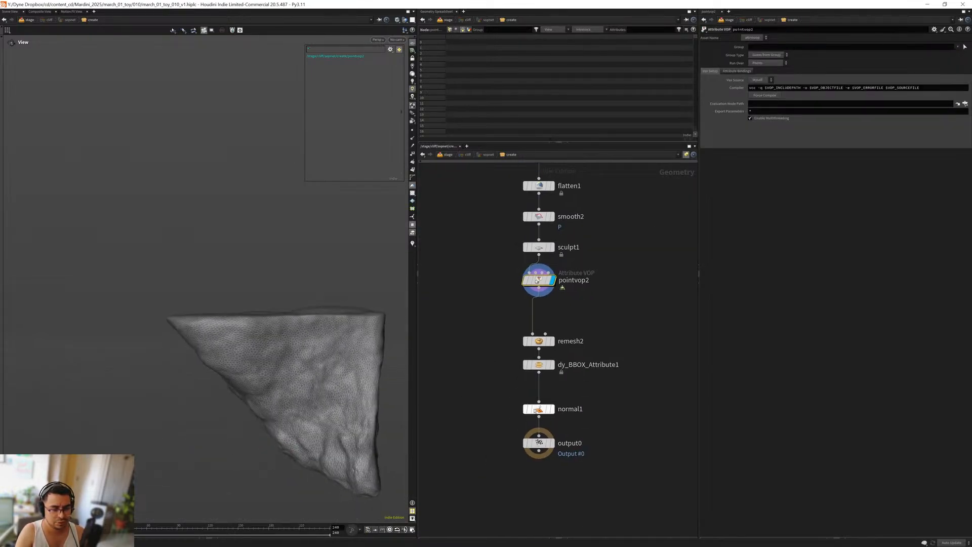
click(554, 409)
middle_drag(472, 393, 481, 378)
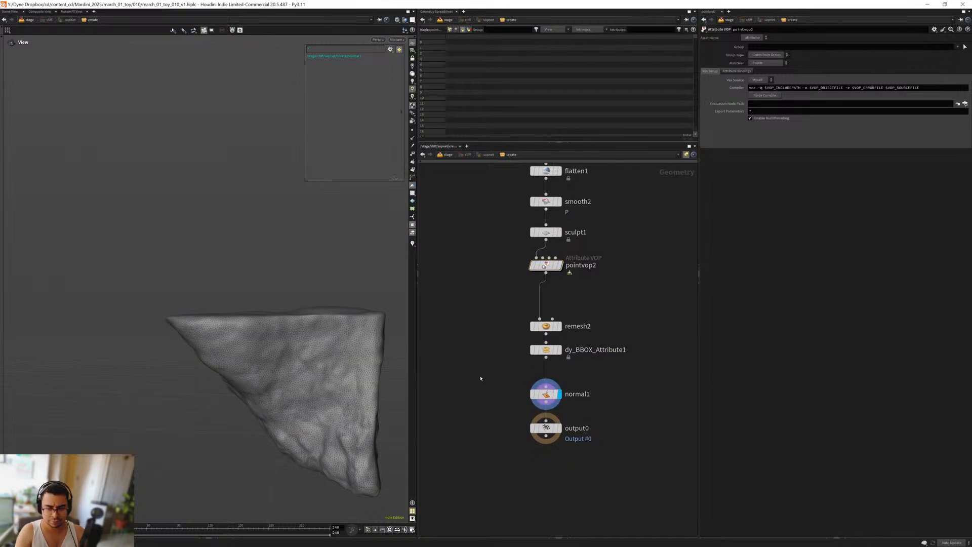
middle_drag(503, 347, 488, 352)
scroll(488, 352, up, 3)
drag(261, 336, 259, 363)
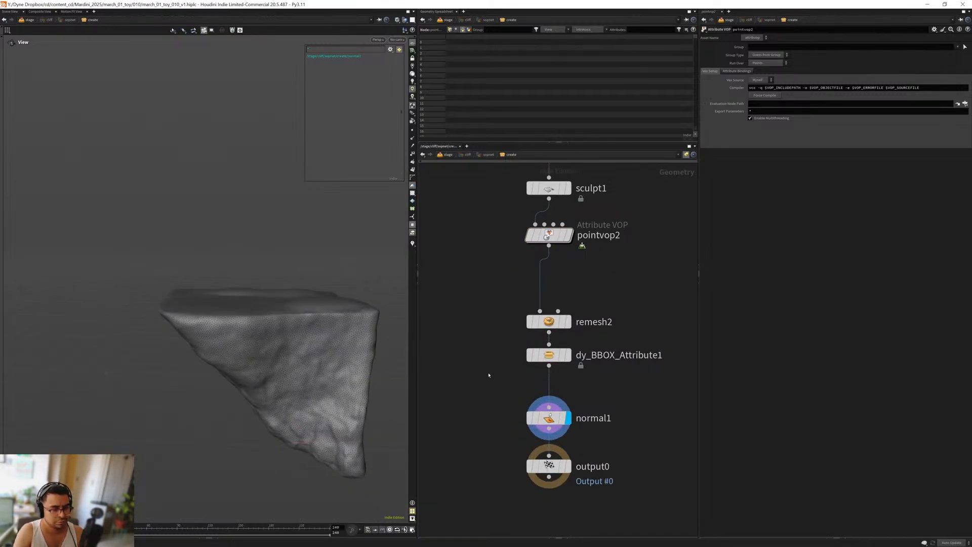
Step: Return to the stage and raise the cliff beneath the truck by setting edit_cliff's vertical translate to about -0.60
key(u)
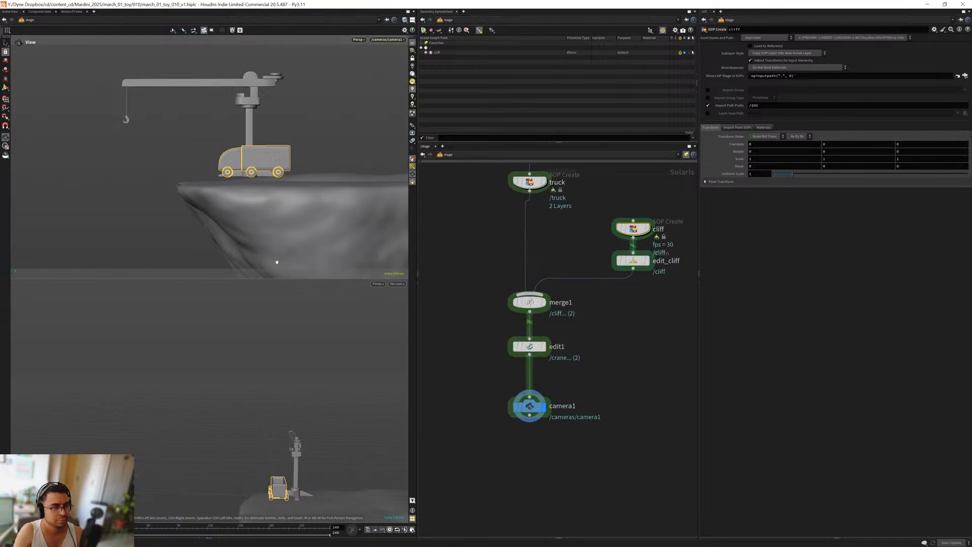
middle_drag(483, 262, 478, 313)
click(629, 312)
middle_drag(278, 402, 284, 352)
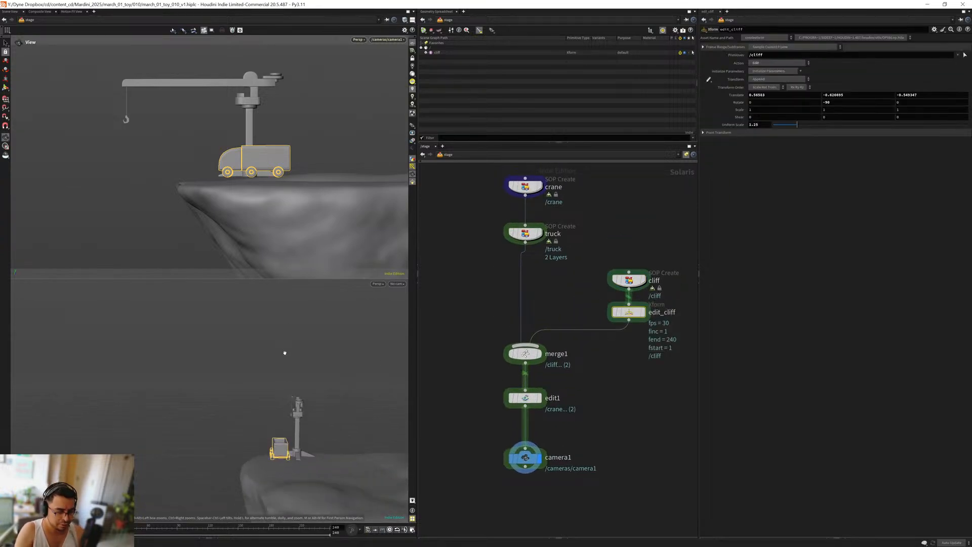
key(space+2)
key(space+3)
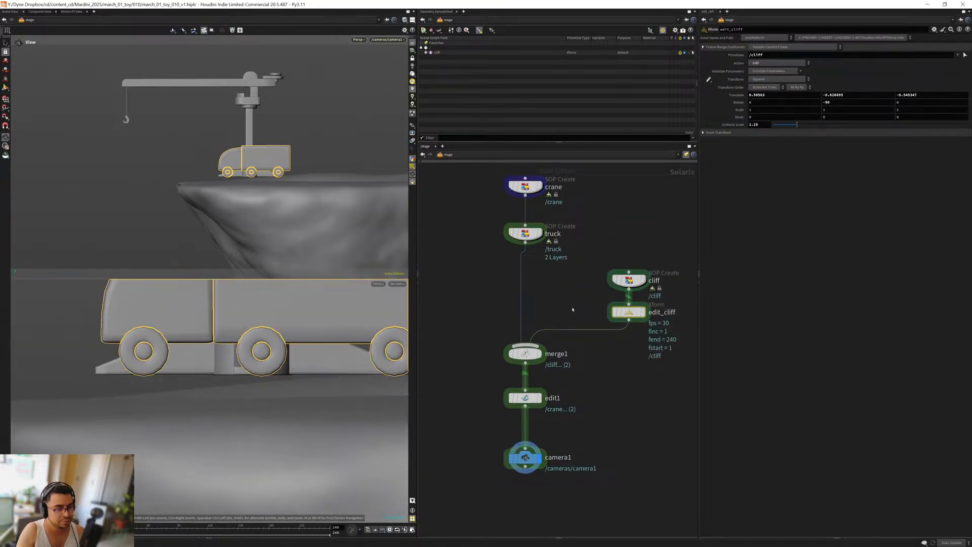
middle_drag(822, 96, 899, 117)
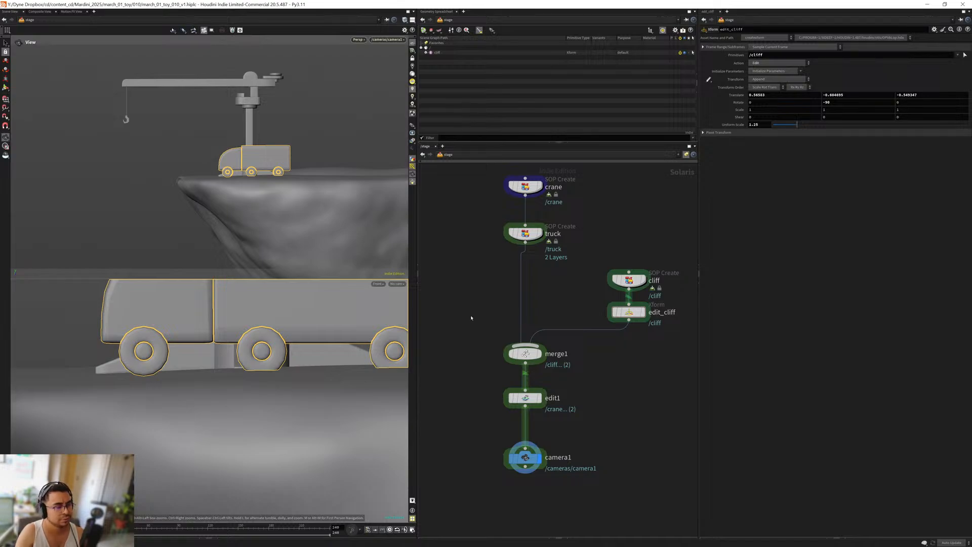
scroll(586, 346, down, 5)
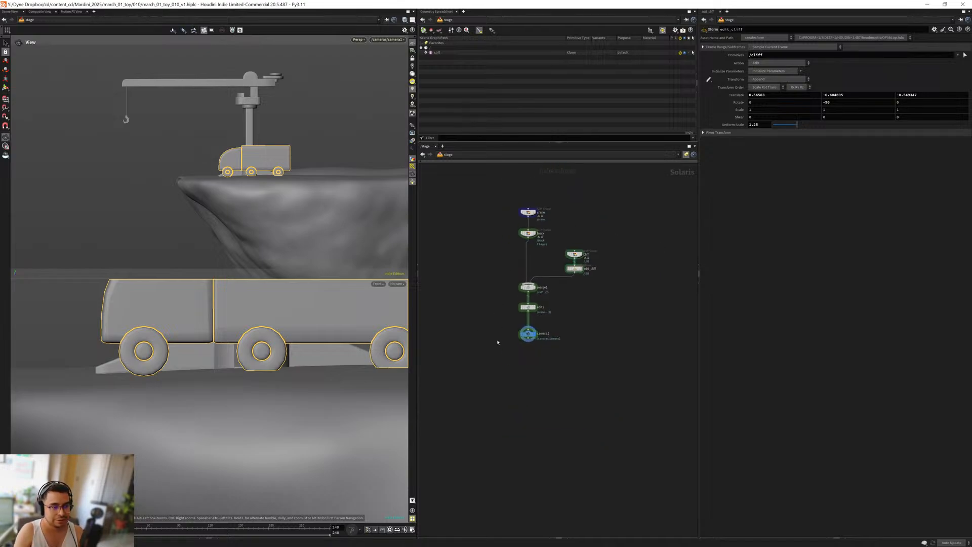
scroll(498, 337, up, 3)
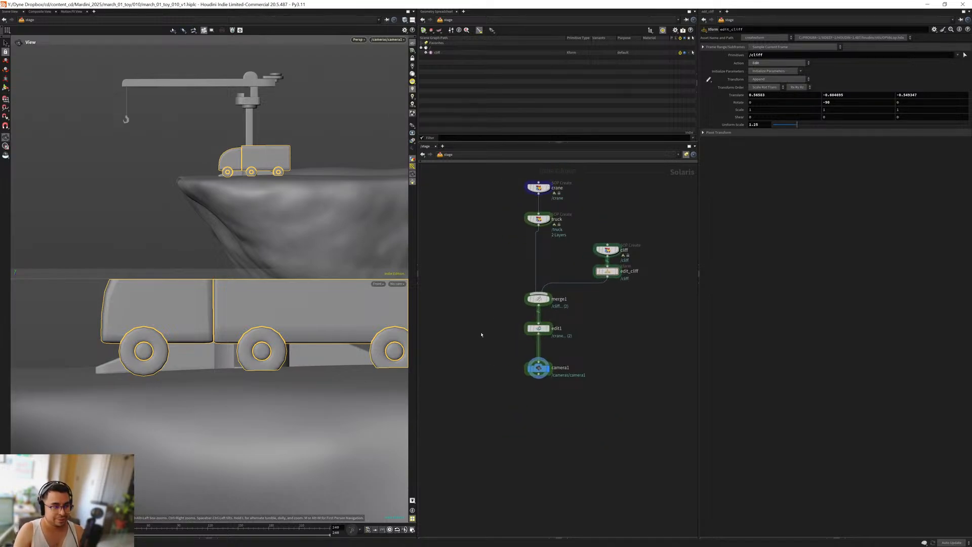
mouse_move(501, 418)
middle_down()
mouse_move(495, 354)
mouse_move(484, 410)
middle_up()
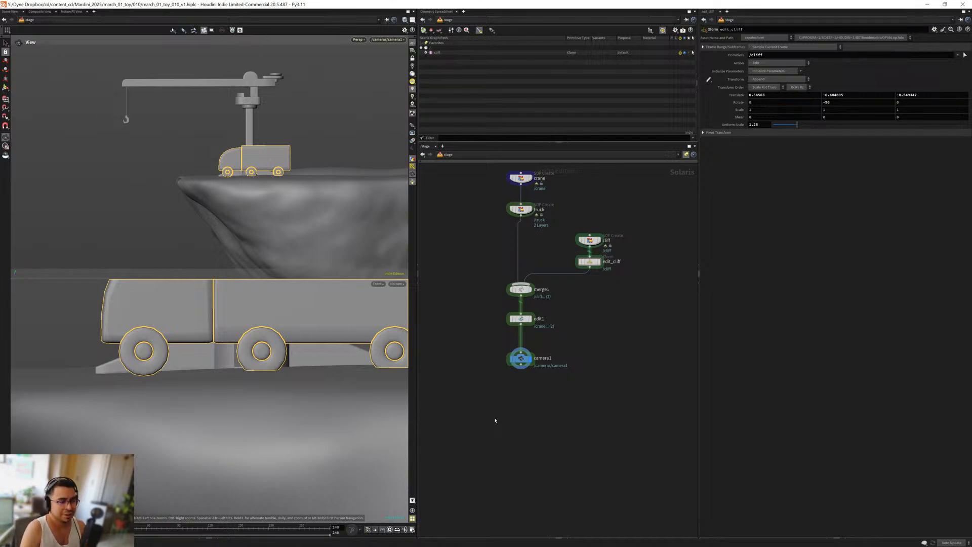
key(h)
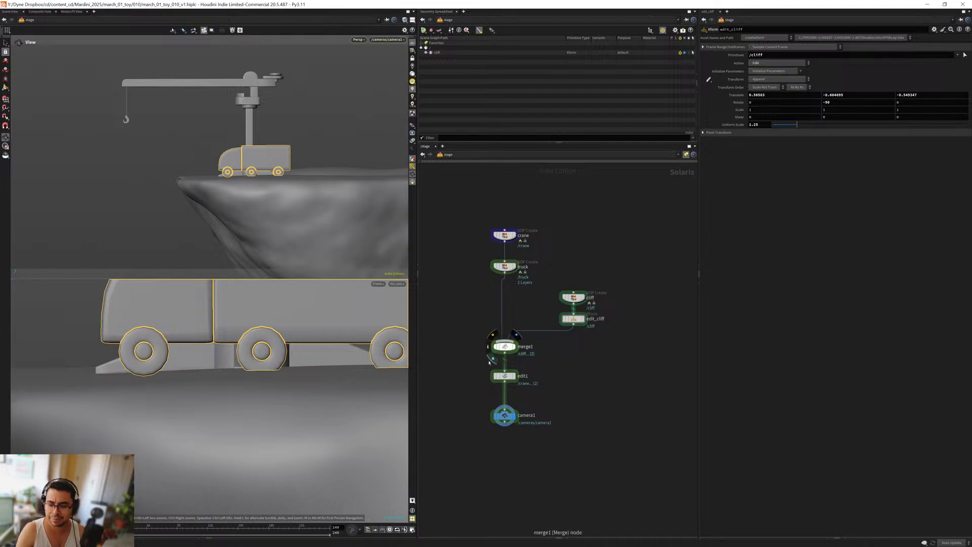
scroll(486, 387, up, 3)
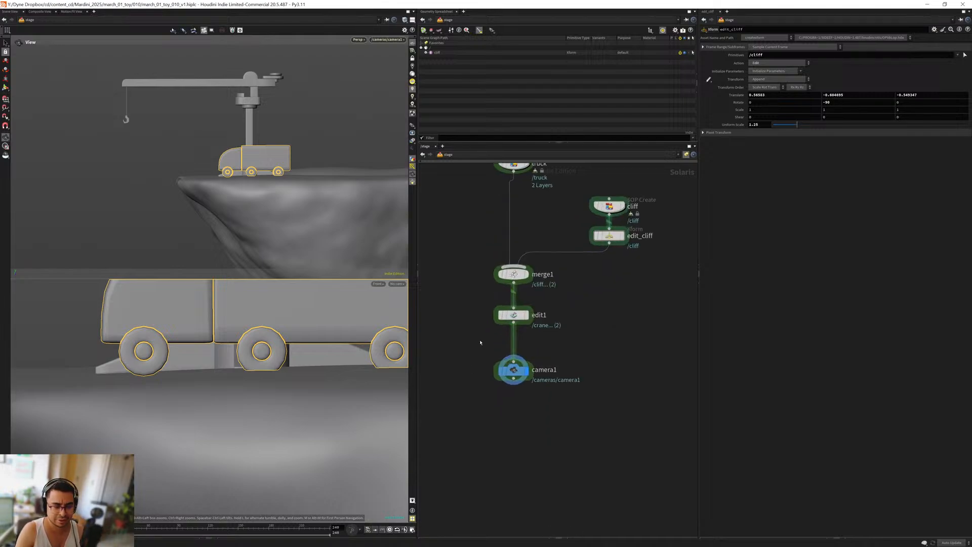
Step: Examine the placement of the crane and truck on the cliff from an angled perspective view
right_drag(190, 422, 164, 399)
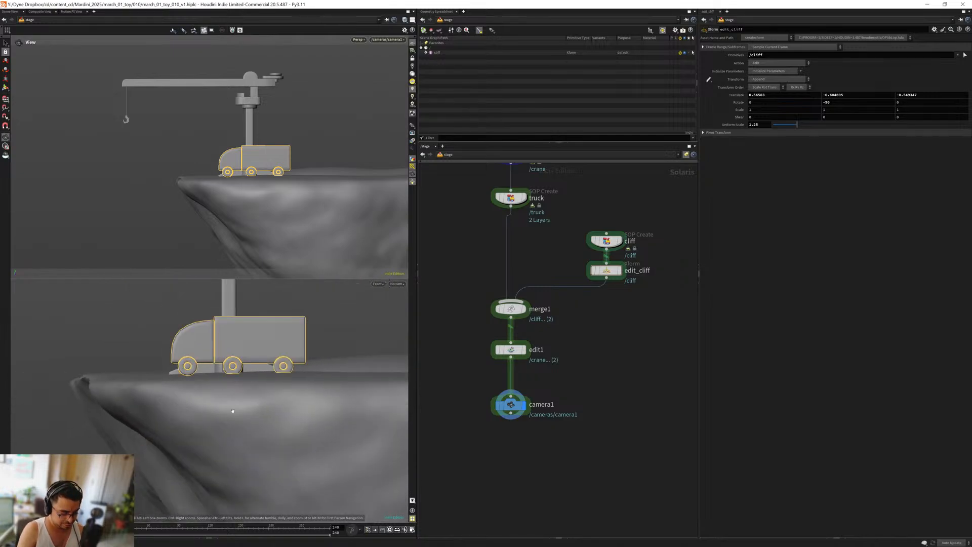
scroll(233, 411, down, 5)
drag(222, 382, 244, 371)
middle_drag(540, 456, 540, 394)
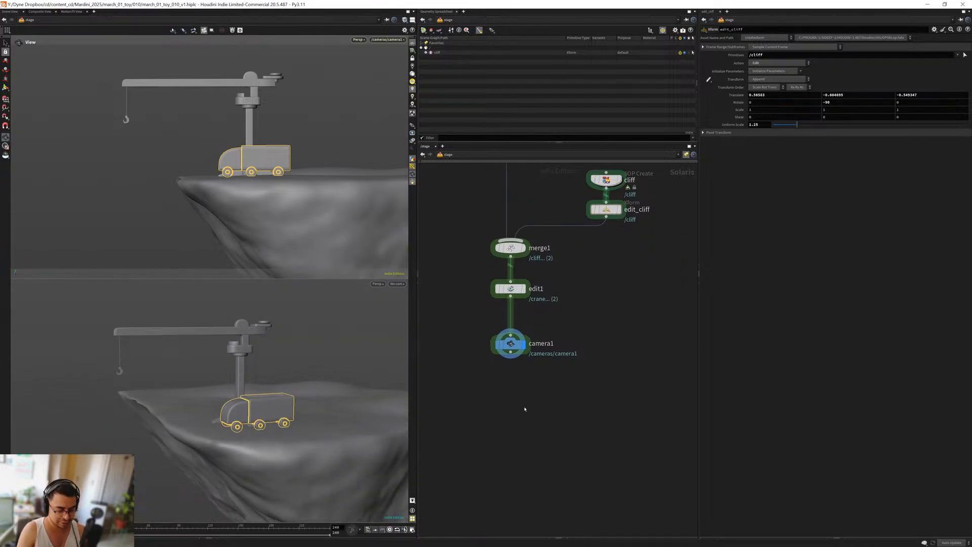
middle_drag(567, 397, 528, 425)
scroll(528, 425, up, 2)
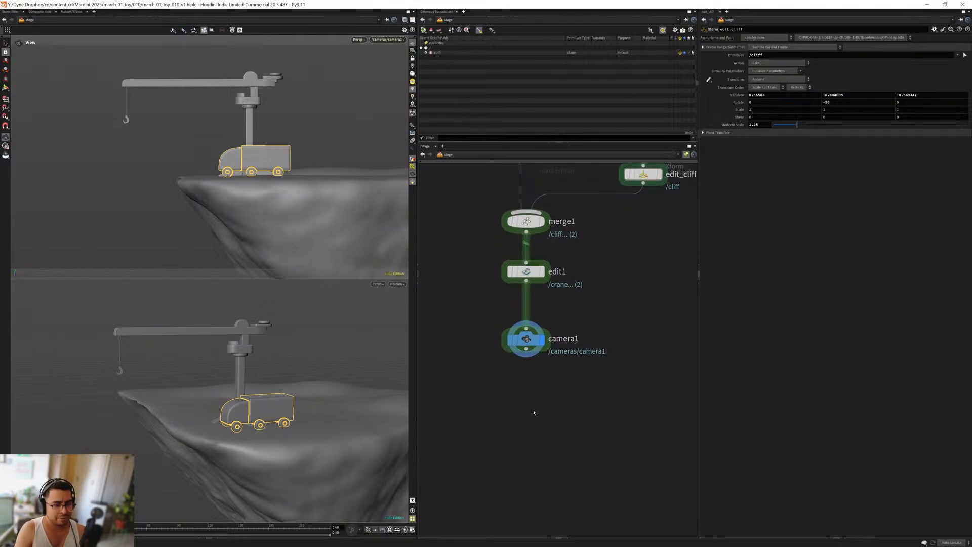
middle_drag(538, 381, 529, 461)
scroll(148, 356, up, 6)
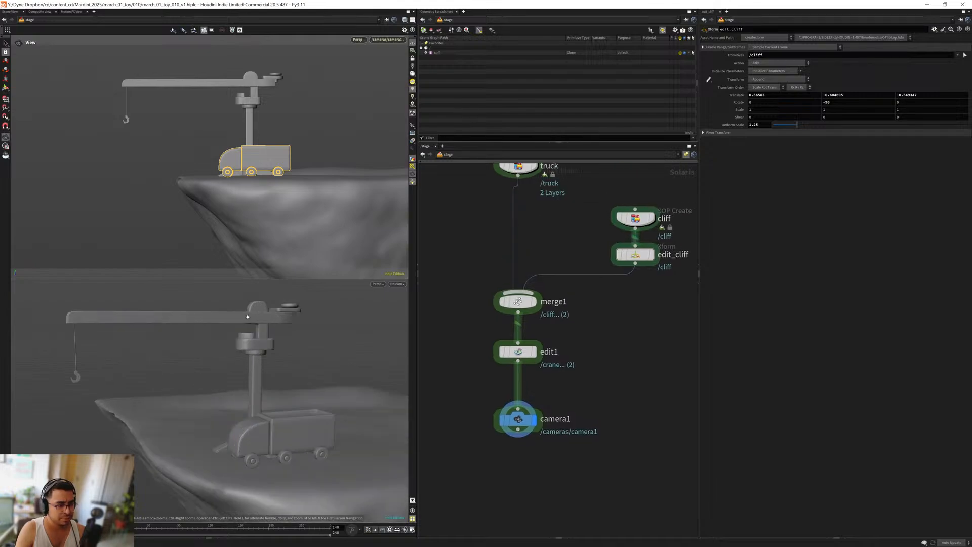
Step: Turn on wireframe shading and inspect the mesh density of the crane, truck and cliff up close
key(shift+w)
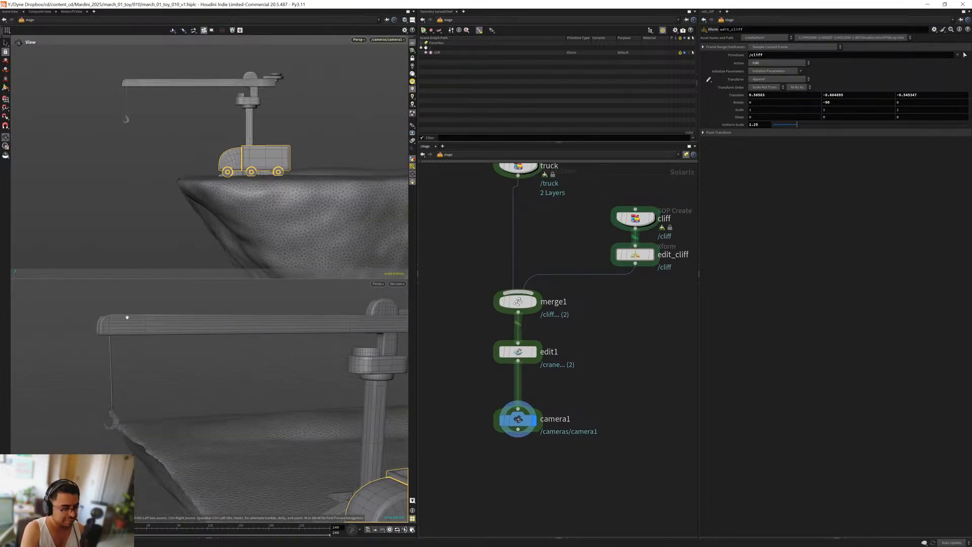
scroll(126, 317, up, 3)
mouse_move(143, 315)
mouse_down()
mouse_move(178, 319)
mouse_move(204, 343)
mouse_move(260, 340)
mouse_move(196, 354)
mouse_move(144, 402)
mouse_move(152, 391)
mouse_up()
scroll(177, 412, up, 4)
mouse_move(241, 369)
mouse_down()
mouse_move(206, 397)
mouse_move(245, 350)
mouse_move(255, 377)
mouse_up()
scroll(213, 400, up, 10)
scroll(245, 370, down, 10)
scroll(227, 374, down, 5)
scroll(273, 362, up, 6)
drag(291, 348, 237, 374)
Step: Add a Render Geometry Settings node after camera1 and rename it subdiv_all
middle_drag(538, 468, 529, 373)
click(527, 338)
key(Tab)
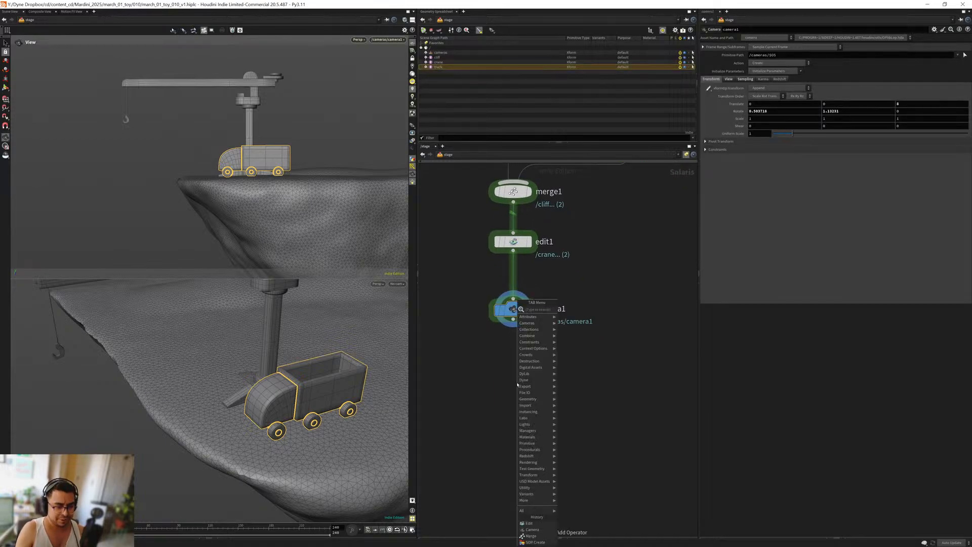
text(dome)
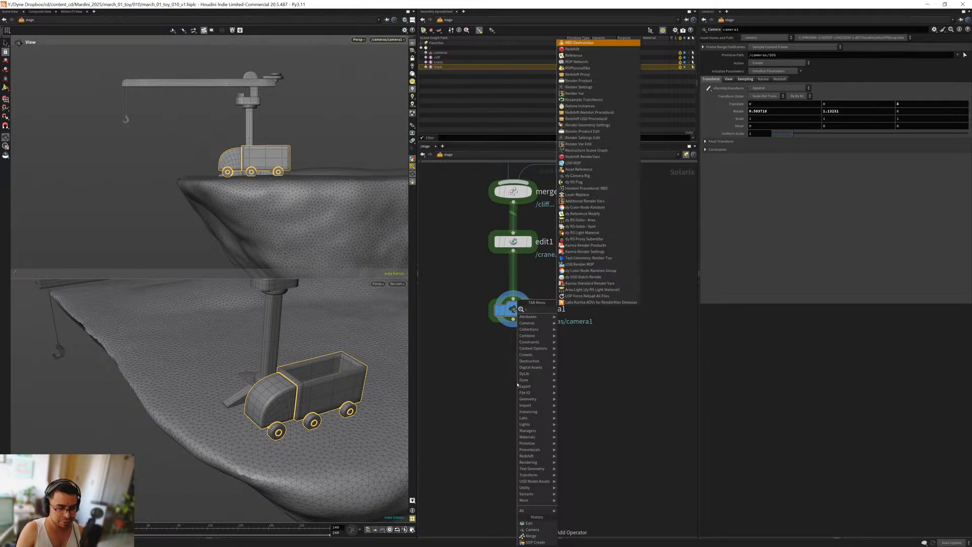
key(Return)
key(Return)
click(517, 385)
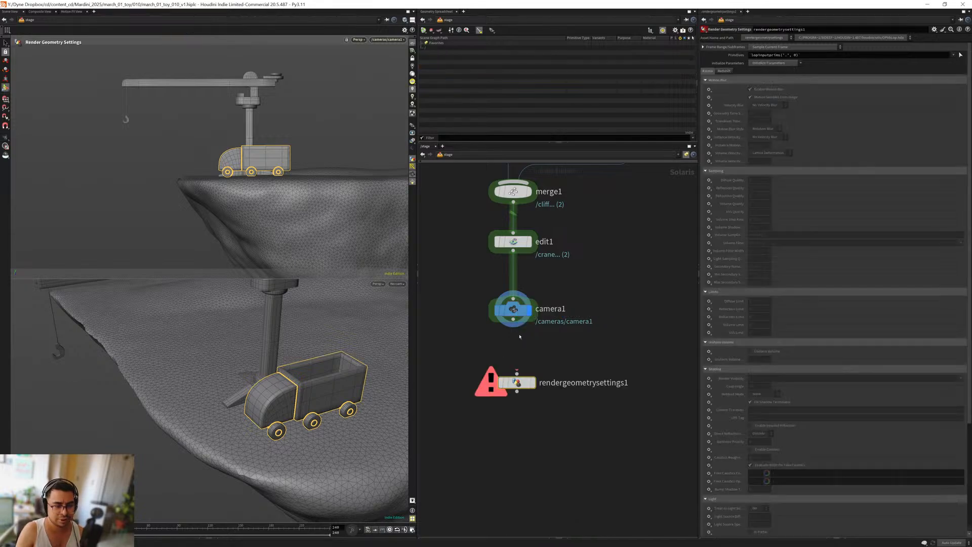
double_click(567, 384)
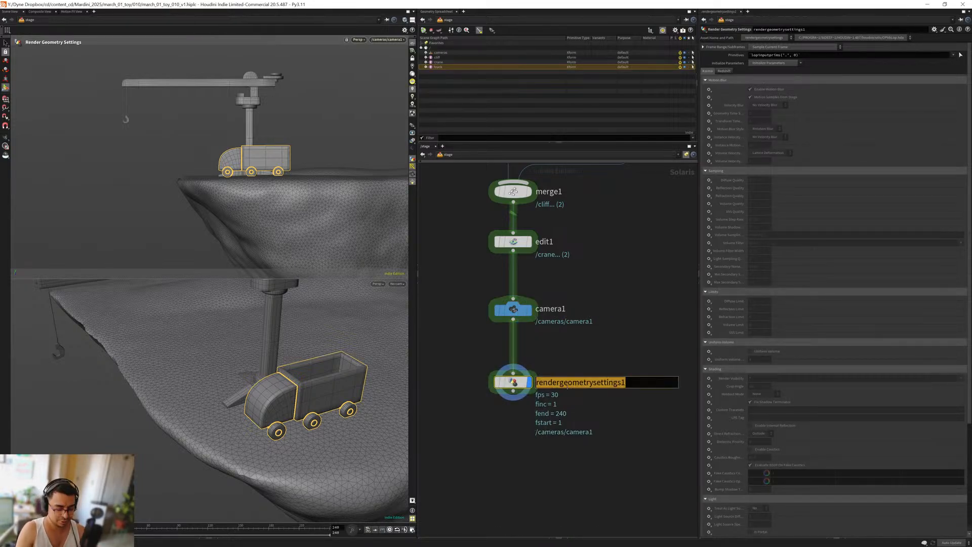
text(subdiv_all)
key(Return)
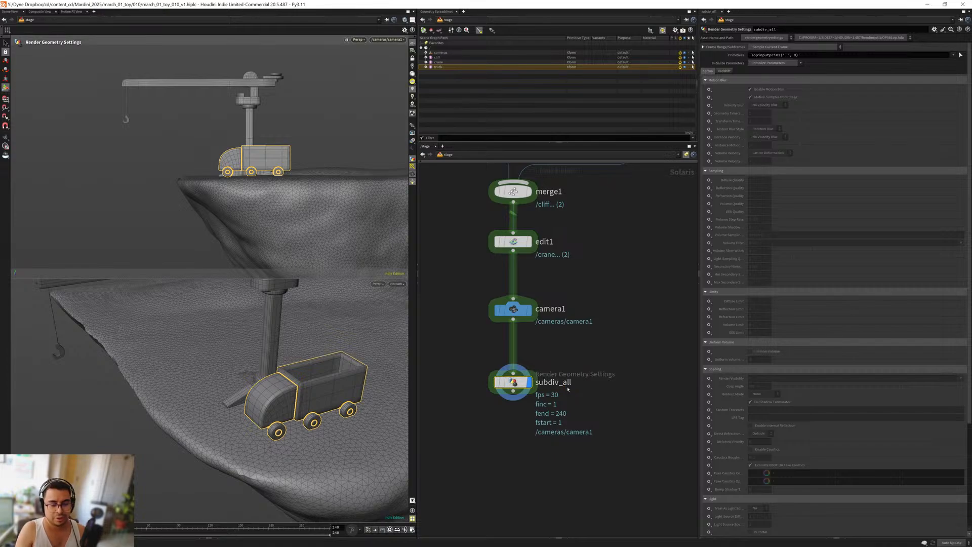
Step: In subdiv_all's Redshift tessellation settings, override the minimum edge length and set the maximum subdivisions to 3
click(724, 70)
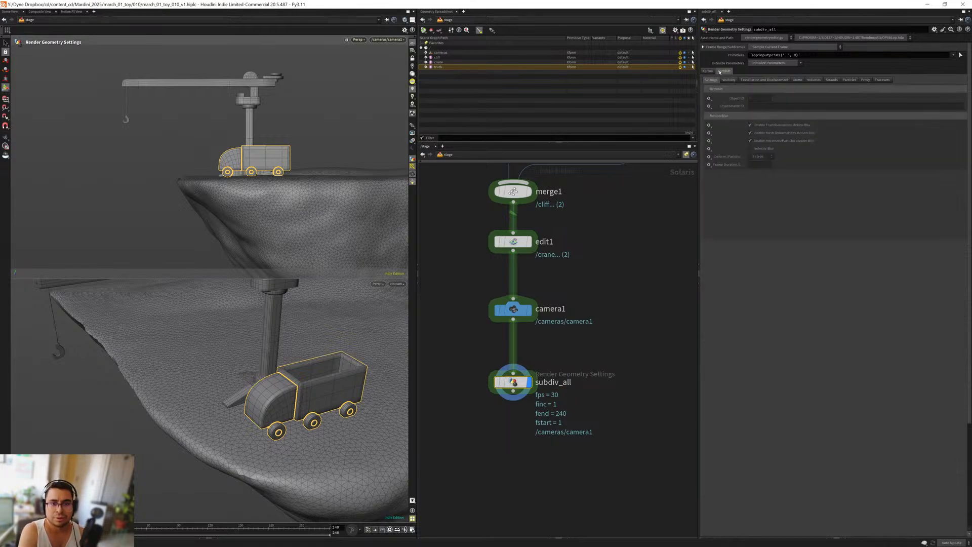
click(760, 80)
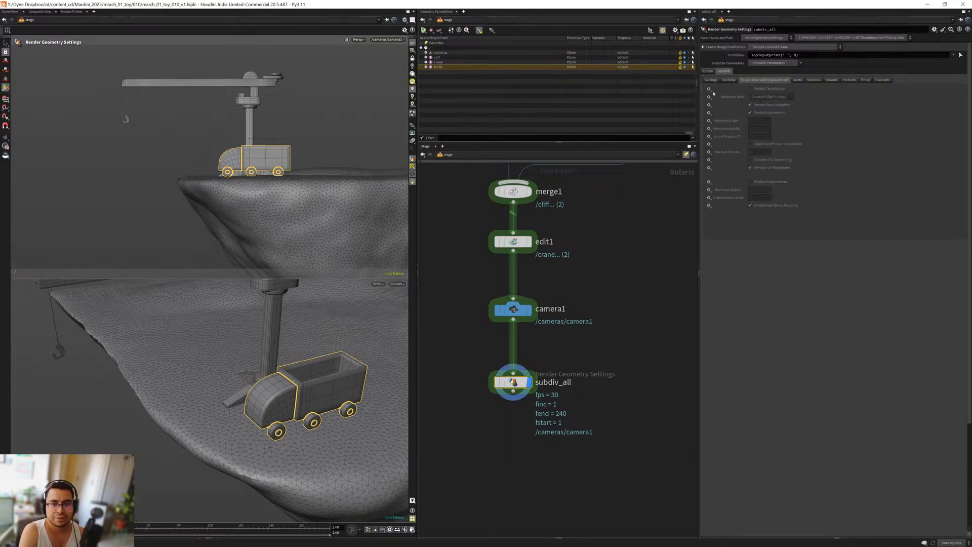
click(709, 121)
click(713, 126)
click(709, 129)
click(713, 134)
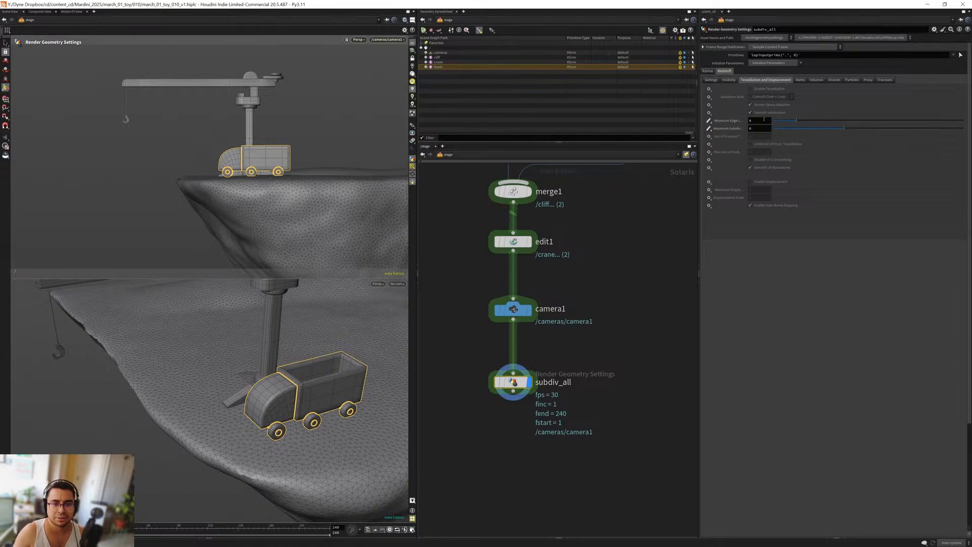
Step: Assign /cliff, /crane and /truck from the scene graph as subdiv_all's primitives and clear the selection
shift+click(530, 57)
drag(537, 63, 631, 73)
drag(763, 57, 765, 56)
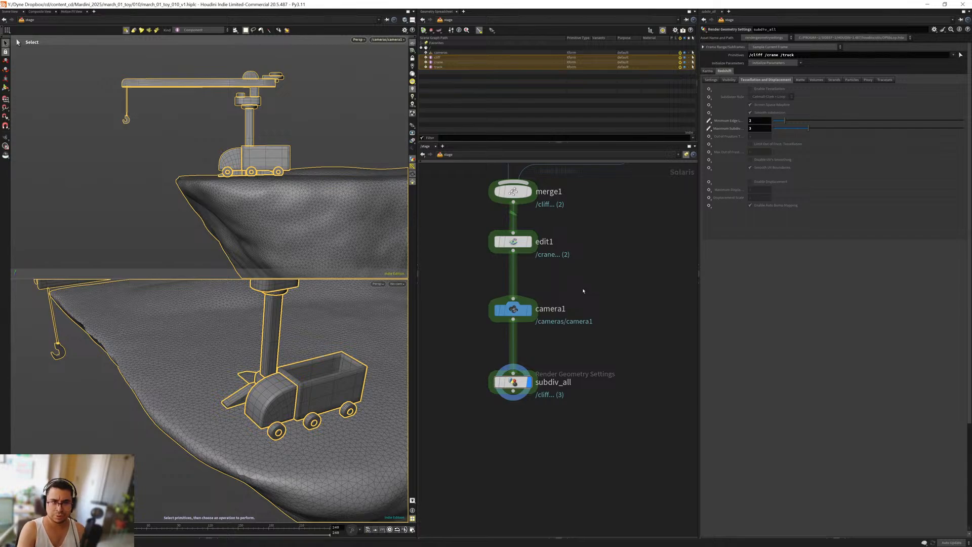
click(453, 92)
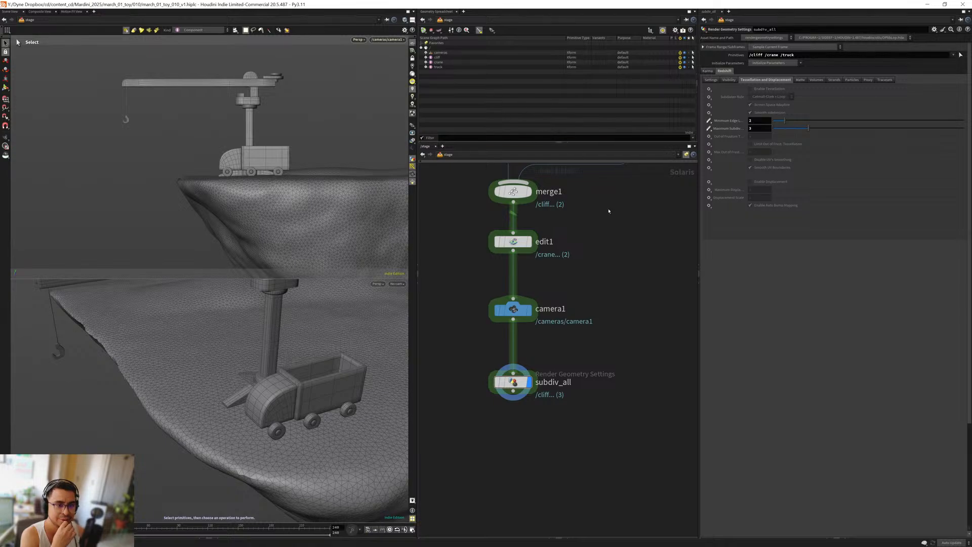
Step: Add an output null named layout after subdiv_all and move it well below in the network
middle_drag(609, 211, 585, 257)
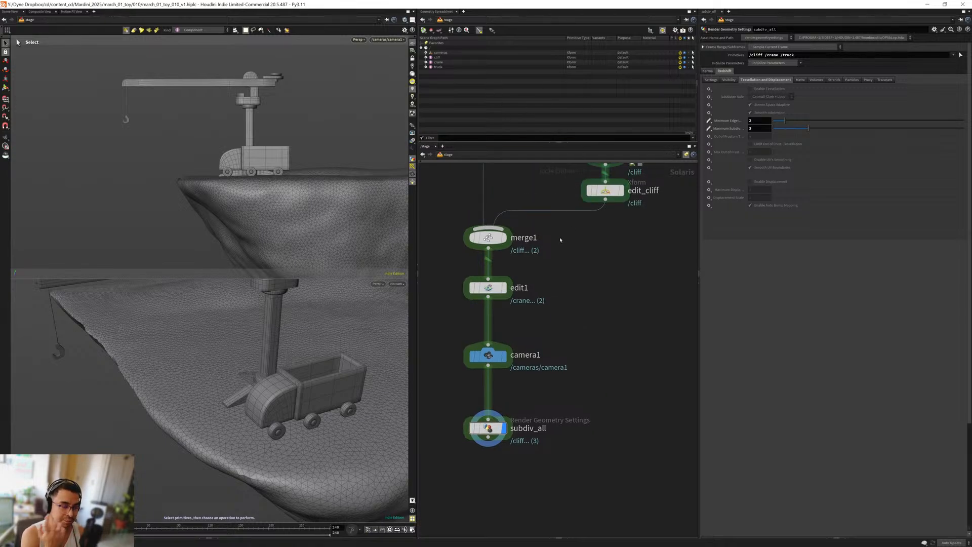
scroll(572, 312, down, 5)
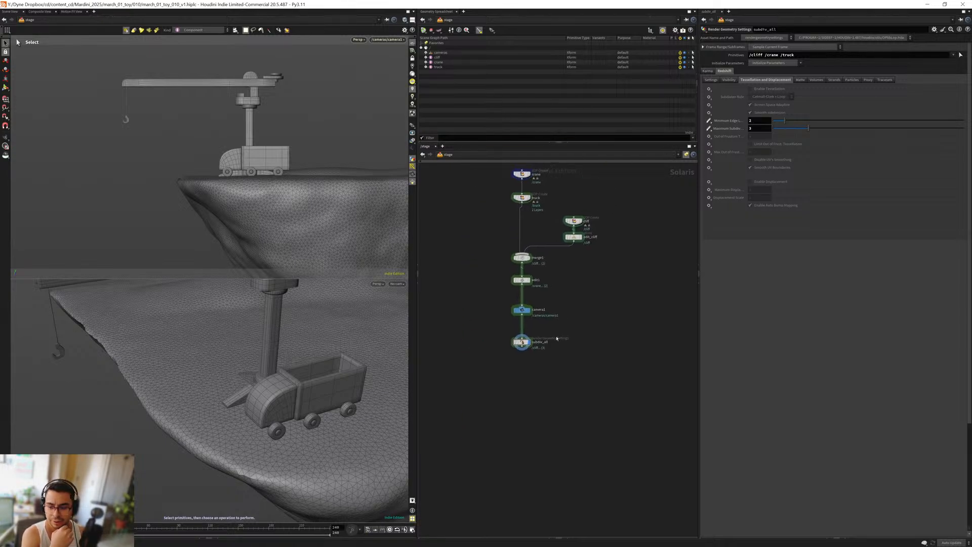
scroll(527, 365, up, 3)
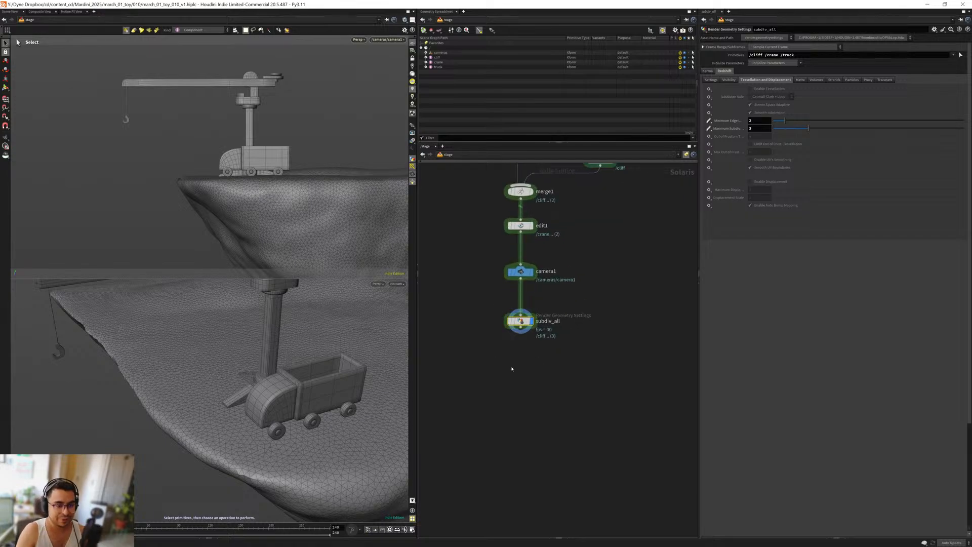
scroll(516, 338, up, 2)
key(ctrl+shift+n)
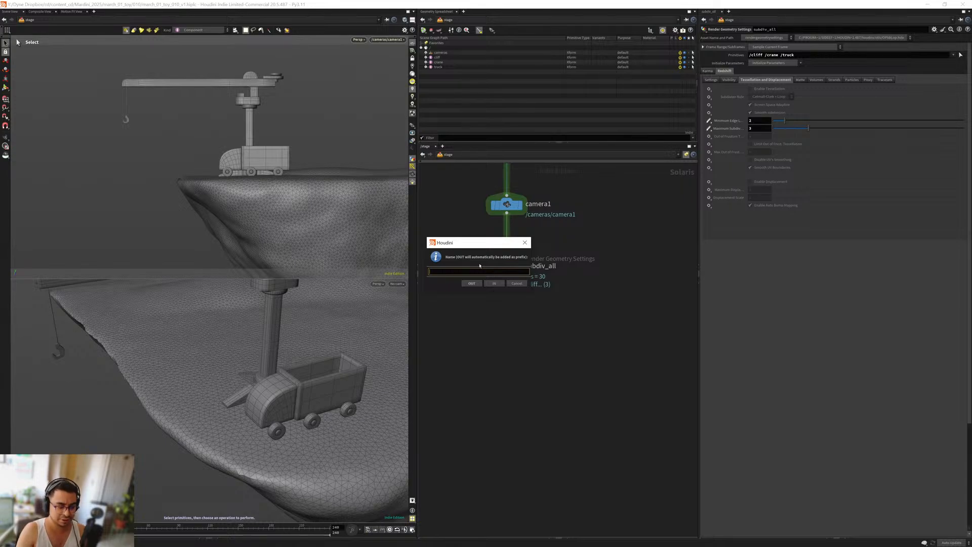
text(layout)
key(Return)
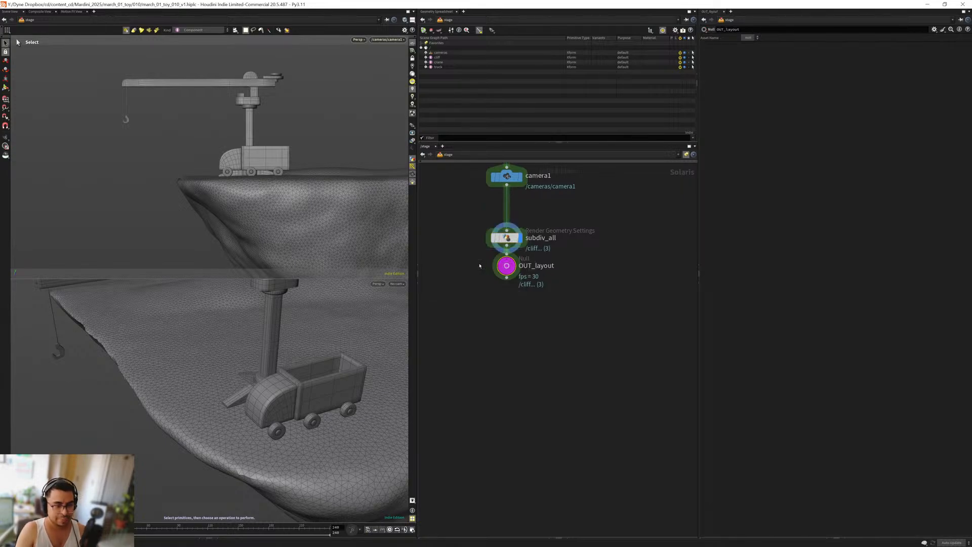
drag(509, 279, 509, 450)
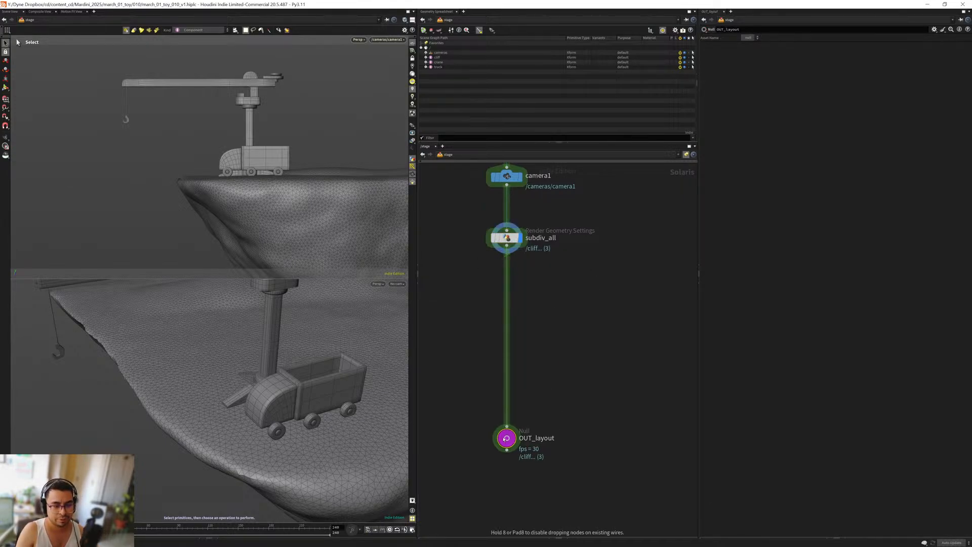
Step: Add a sticky note reading Layout beside the wire between subdiv_all and OUT_layout
scroll(537, 415, down, 2)
key(shift+p)
click(586, 311)
text(Layout)
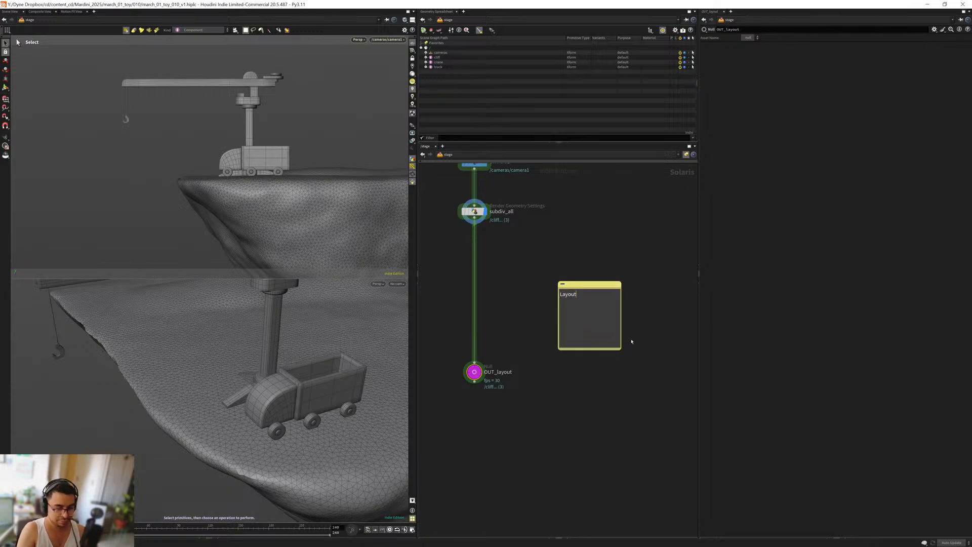
click(629, 340)
scroll(591, 347, down, 2)
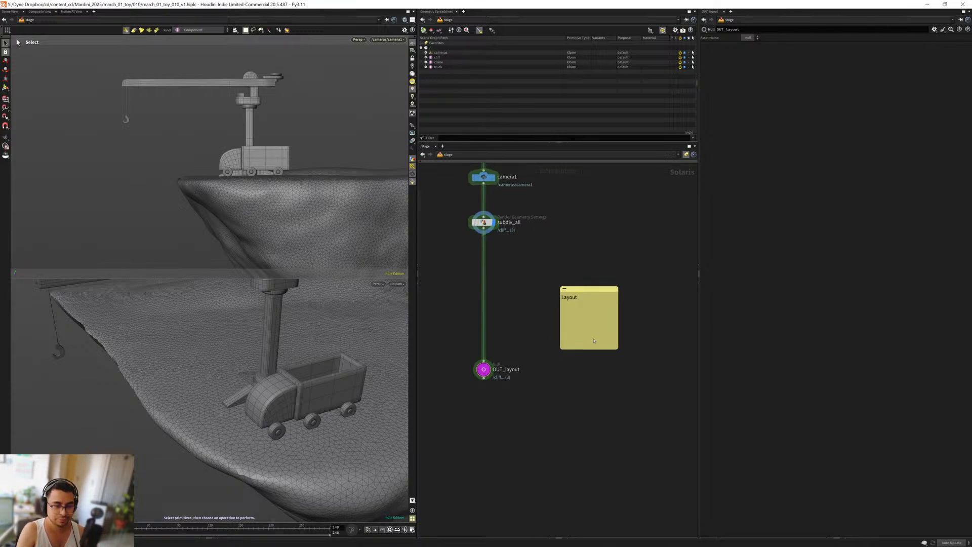
Step: Hide the Layout note's background and colour its text orange-yellow from the color palette
right_click(593, 343)
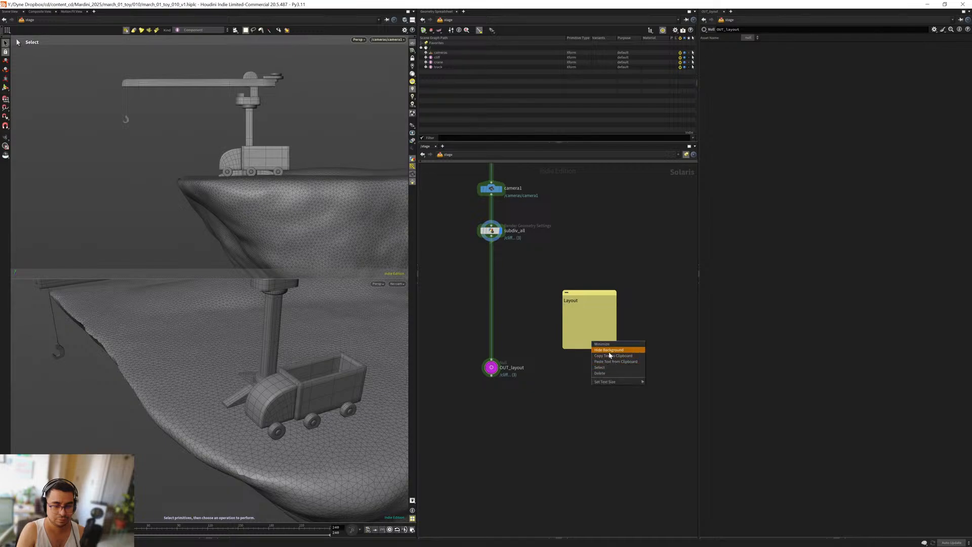
click(609, 350)
key(c)
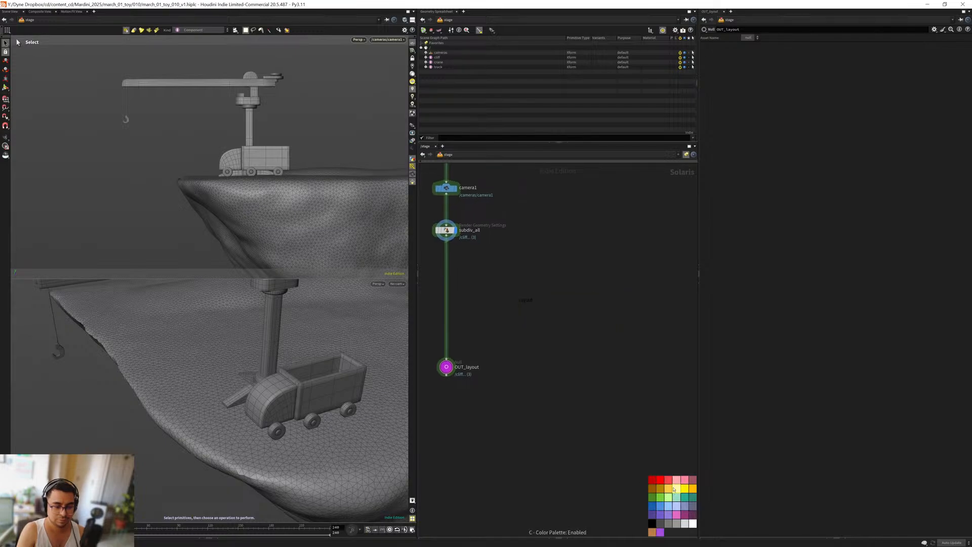
drag(692, 489, 529, 300)
key(c)
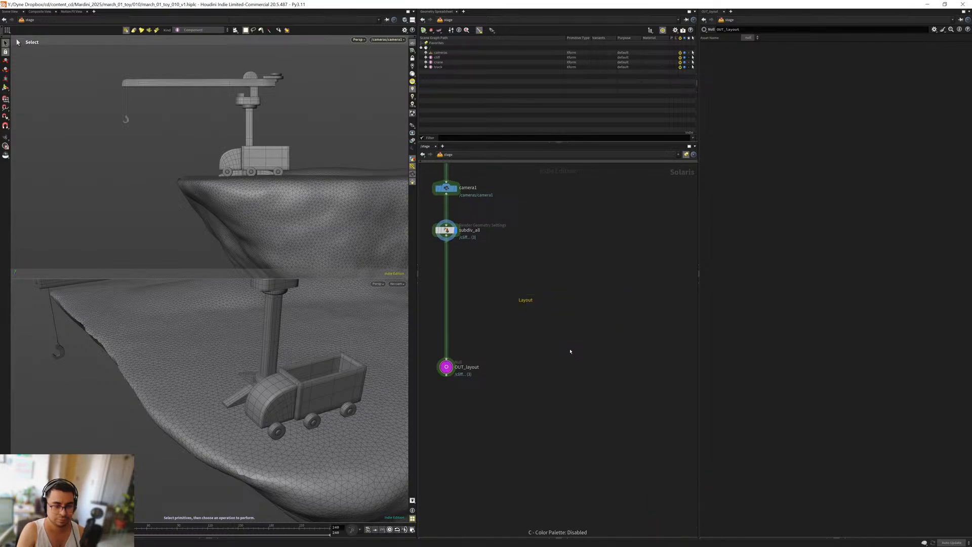
Step: Enlarge the Layout note's text size and shrink the note's frame to fit around the word
right_click(519, 322)
mouse_move(566, 361)
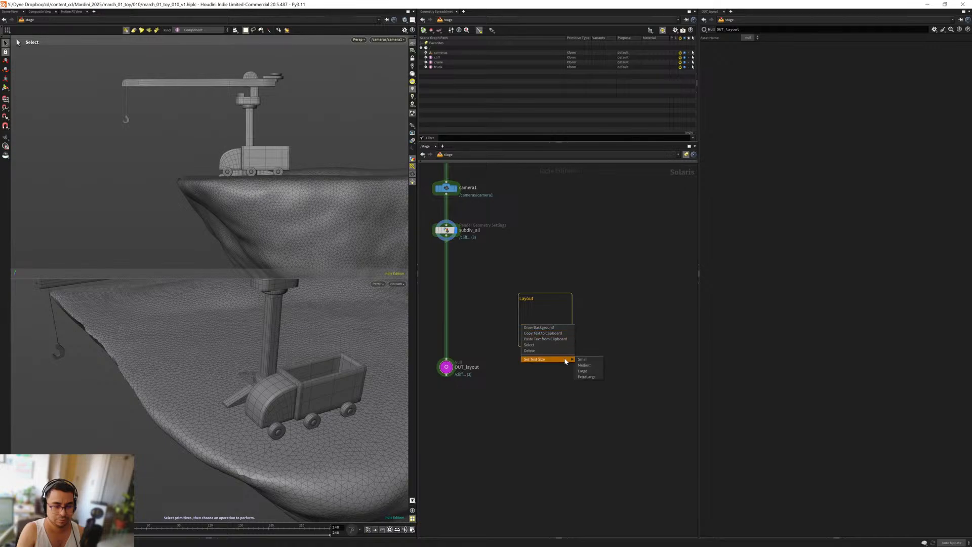
click(594, 373)
right_drag(591, 390, 604, 409)
middle_drag(604, 410, 506, 445)
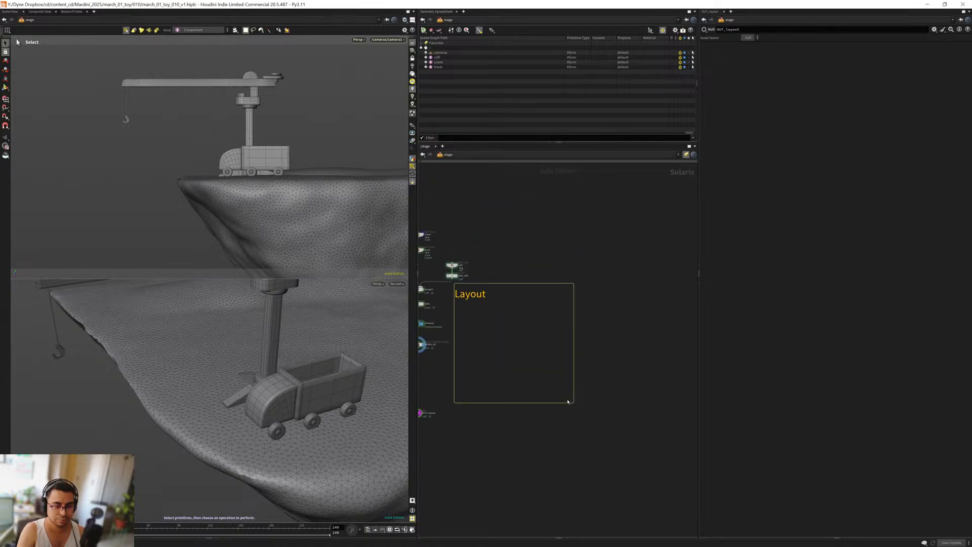
drag(574, 403, 468, 412)
middle_drag(445, 469, 519, 393)
scroll(575, 380, up, 3)
scroll(518, 381, up, 1)
mouse_move(528, 288)
middle_down()
mouse_move(536, 342)
mouse_move(532, 290)
middle_up()
scroll(536, 319, up, 1)
middle_drag(498, 417, 488, 365)
Step: Duplicate the Layout note below it, change the copy's text to LookDev and place it well below OUT_layout
scroll(489, 364, up, 6)
scroll(574, 299, down, 6)
middle_drag(573, 323, 501, 276)
alt+drag(522, 221, 551, 444)
middle_drag(539, 373, 568, 293)
double_click(581, 361)
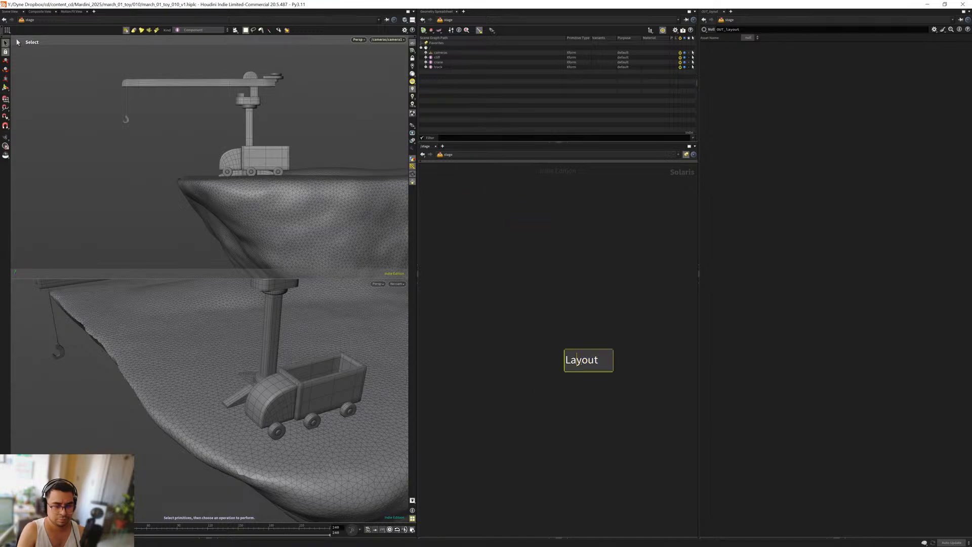
text(LookDev)
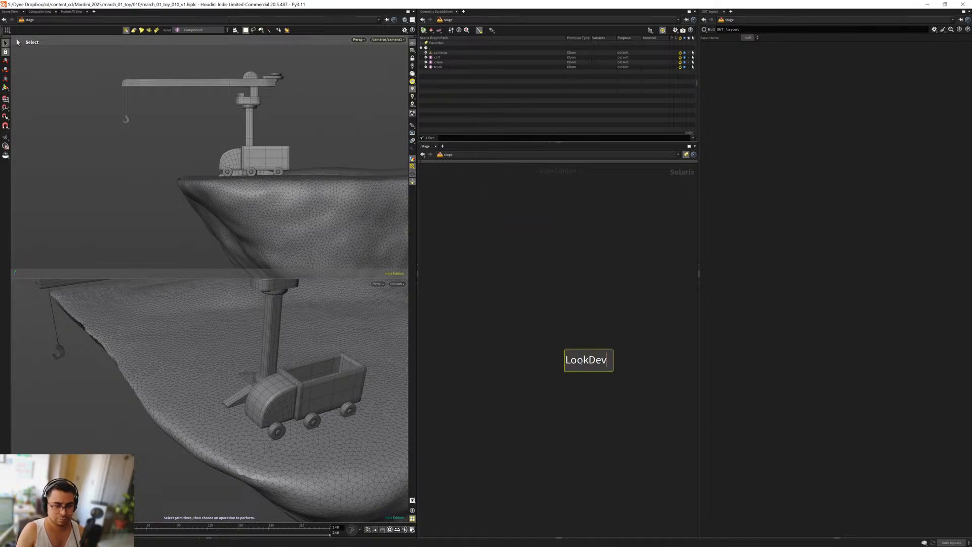
click(532, 308)
middle_drag(525, 349, 519, 425)
drag(578, 433, 555, 475)
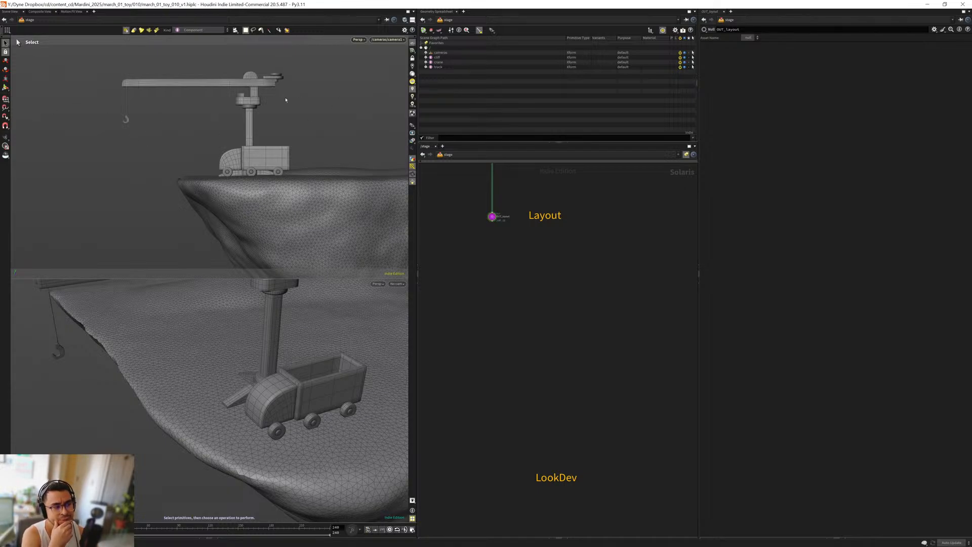
alt+right_drag(254, 334, 118, 359)
alt+drag(118, 359, 247, 386)
middle_drag(547, 298, 521, 313)
scroll(529, 352, down, 2)
scroll(521, 336, up, 3)
middle_drag(525, 275, 523, 310)
scroll(497, 280, up, 1)
scroll(498, 299, up, 3)
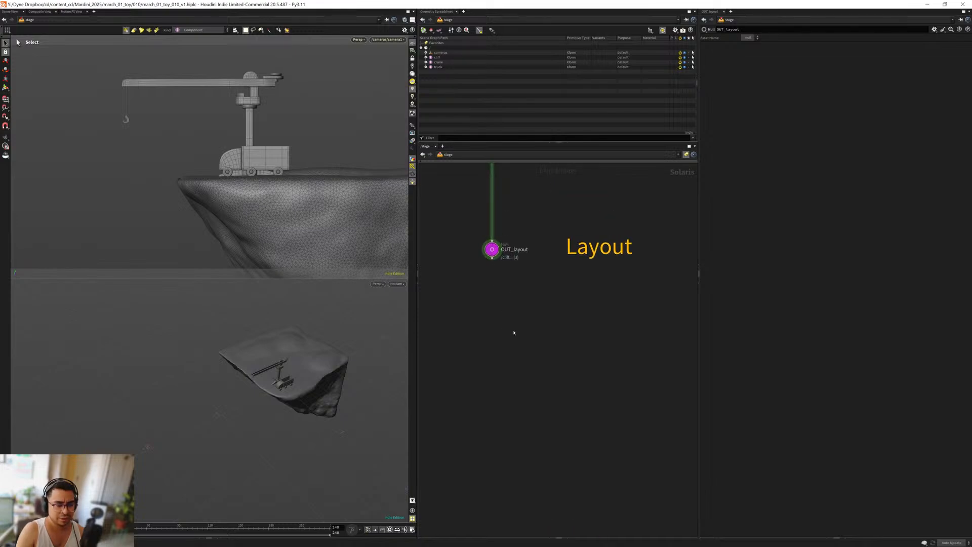
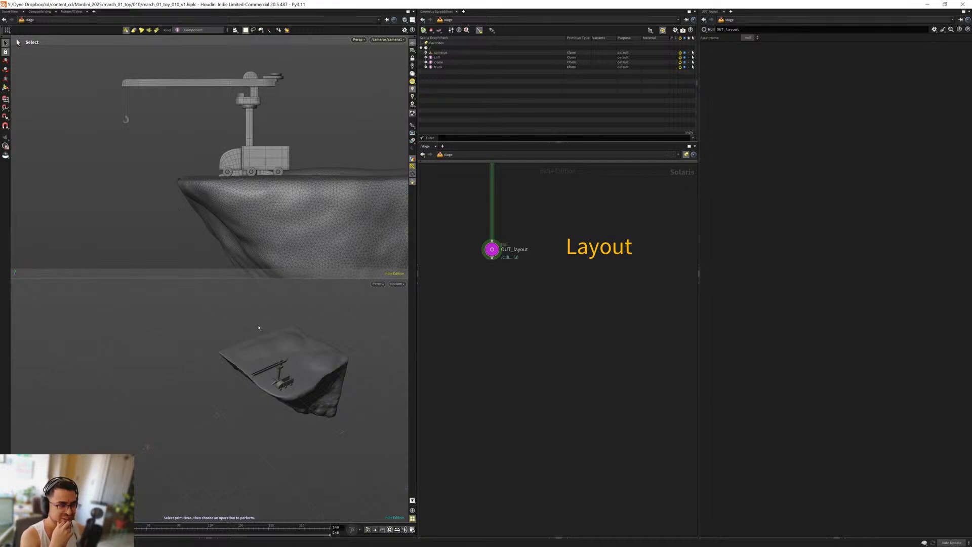
Step: Add a Material Library node below OUT_layout, wire it to that null and make it the displayed node
key(Escape)
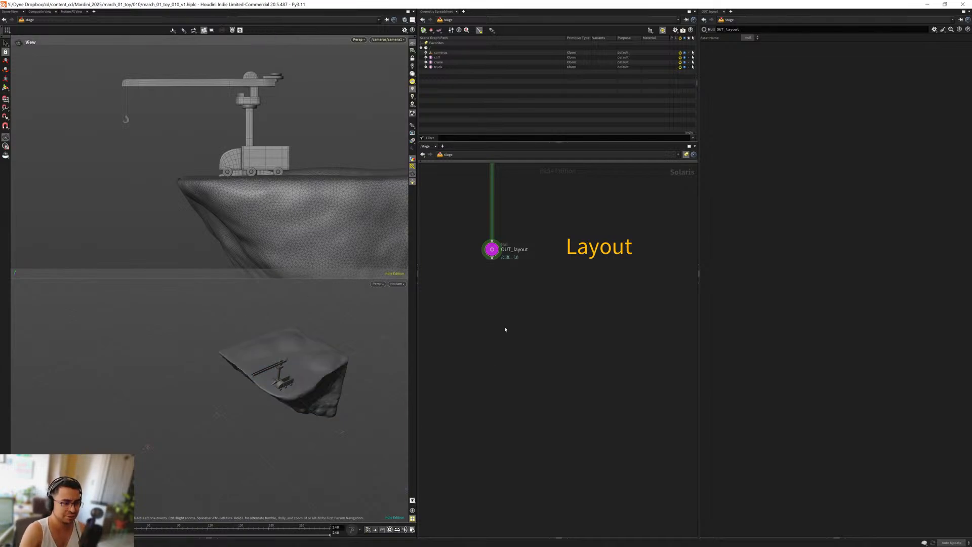
scroll(505, 329, up, 2)
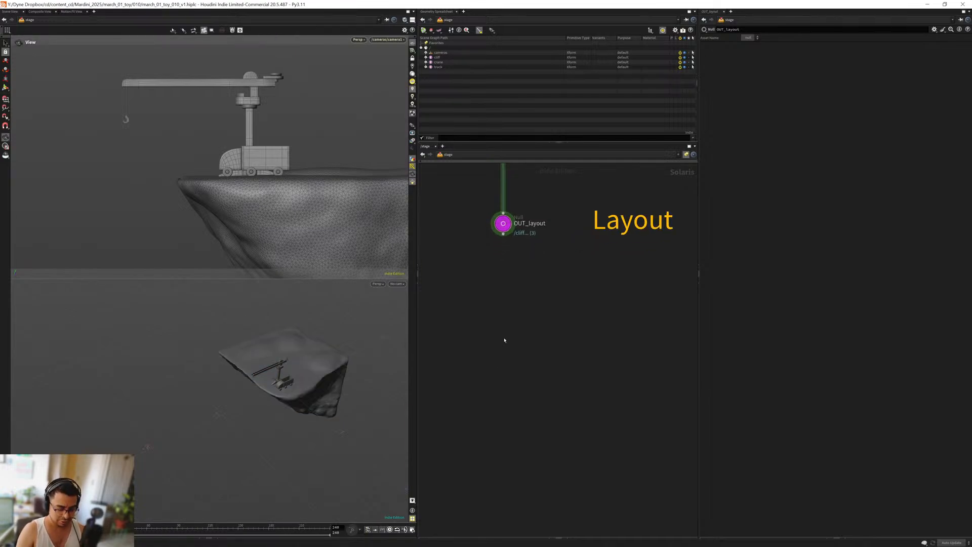
key(ctrl+v)
drag(502, 234, 517, 327)
drag(517, 334, 503, 374)
click(515, 373)
scroll(527, 321, down, 1)
middle_drag(532, 318, 523, 358)
Step: Insert a Redshift Physical Sky node on the wire between OUT_layout and materiallibrary1
key(Tab)
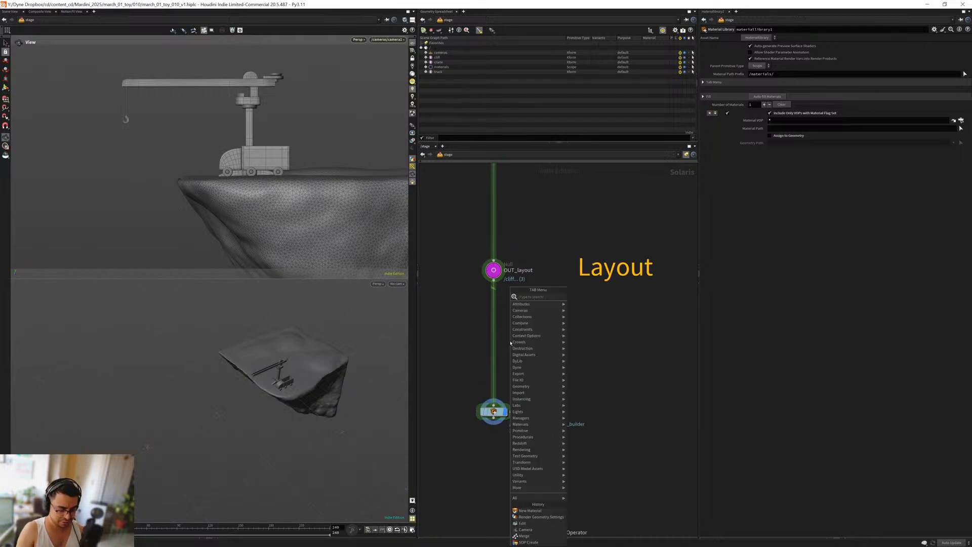
text(rs)
key(Return)
click(508, 343)
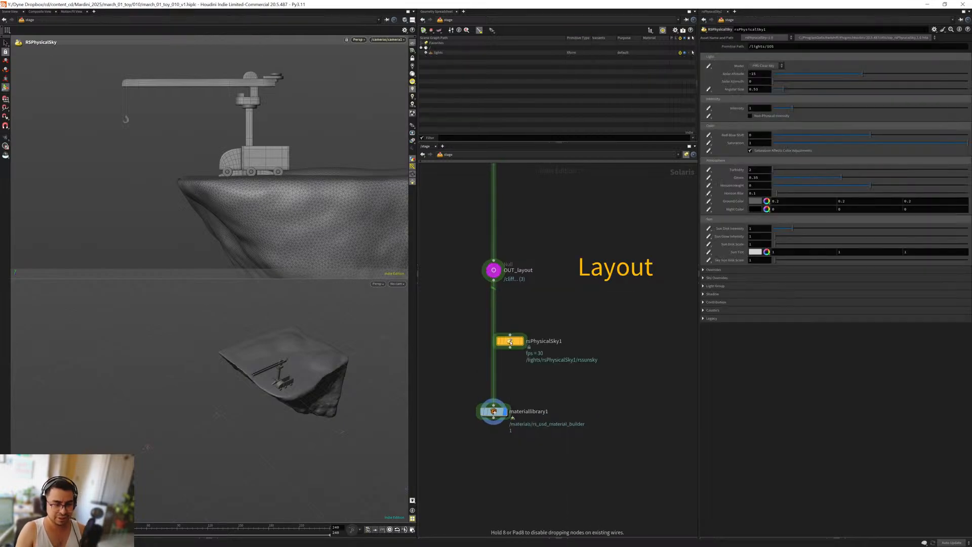
drag(508, 343, 491, 355)
middle_drag(517, 368, 525, 329)
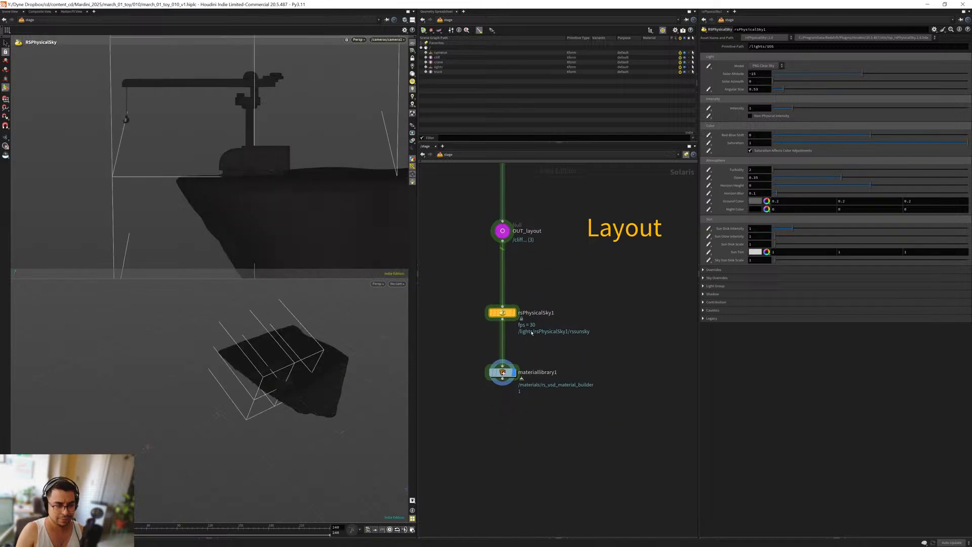
middle_drag(451, 365, 453, 348)
Step: Try a higher solar altitude on the physical sky and undo the change
alt+drag(284, 373, 310, 348)
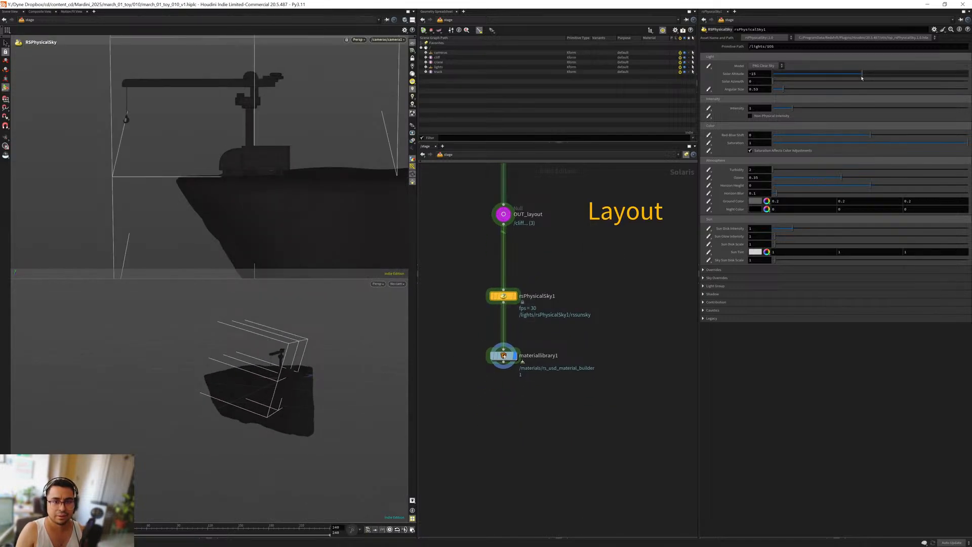
drag(866, 77, 897, 78)
key(ctrl+z)
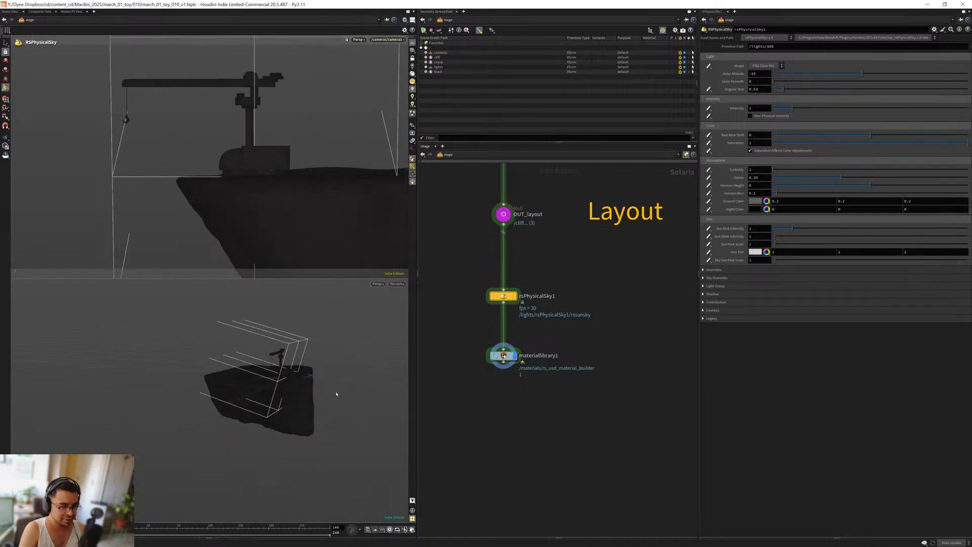
alt+drag(256, 368, 240, 380)
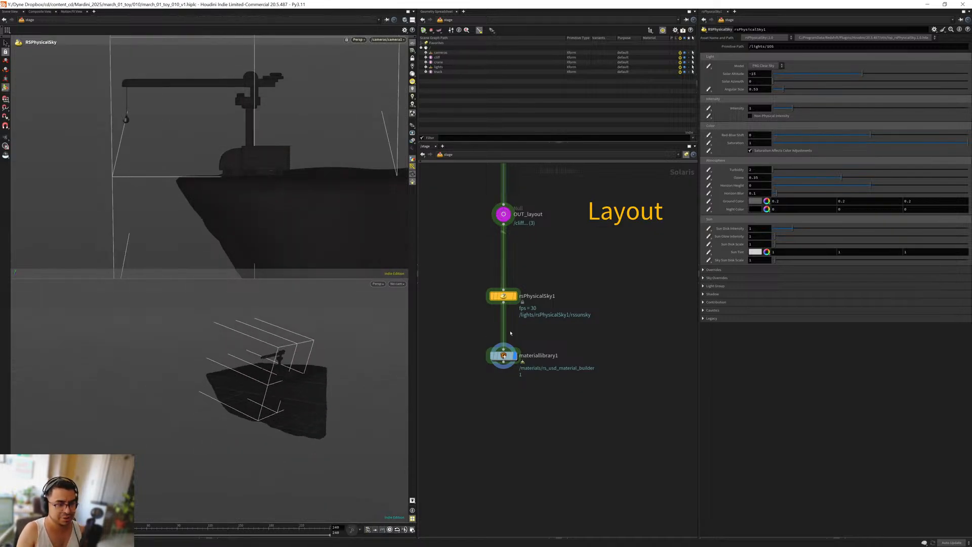
scroll(468, 338, up, 1)
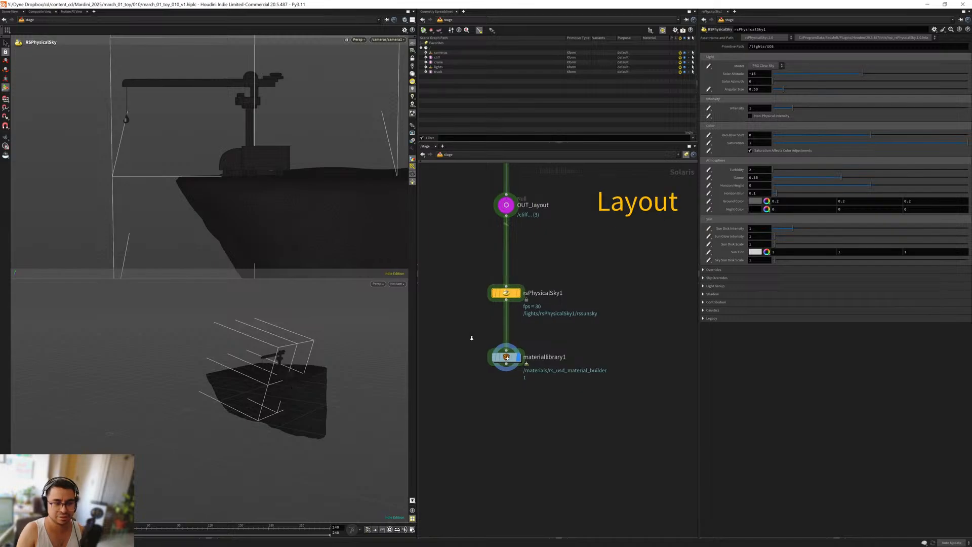
Step: Switch the camera1 viewport to the Redshift renderer
click(360, 42)
click(366, 89)
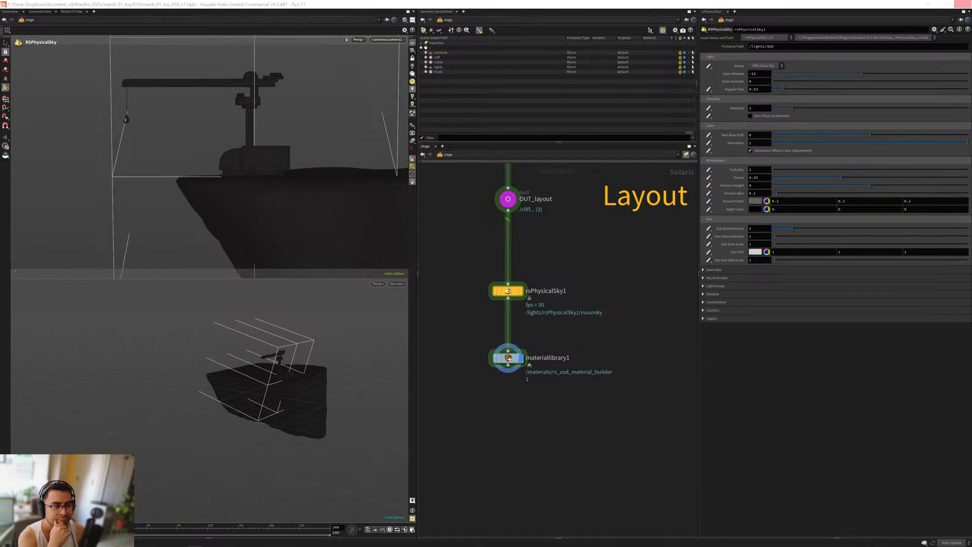
middle_drag(463, 319, 463, 339)
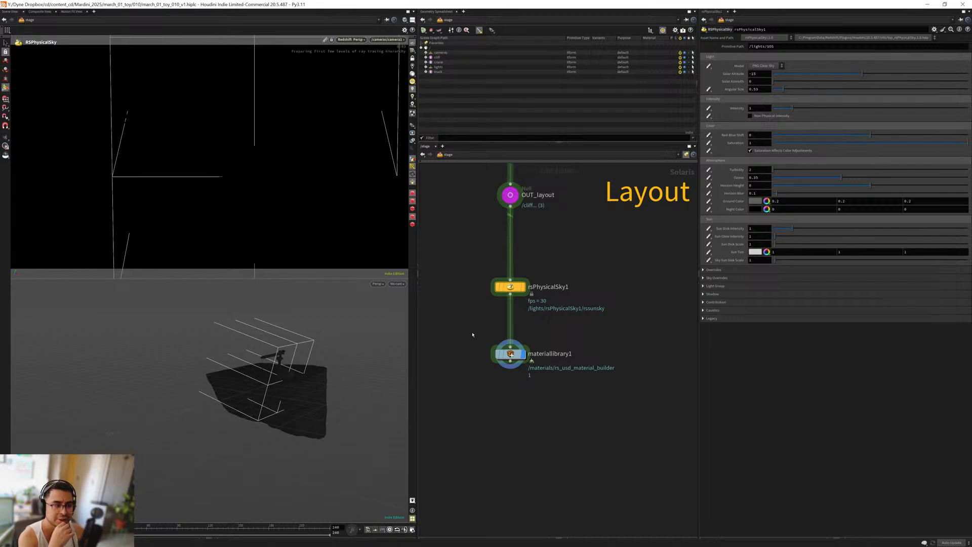
mouse_move(477, 337)
middle_down()
mouse_move(471, 347)
mouse_move(488, 351)
middle_up()
drag(470, 347, 548, 423)
drag(457, 284, 543, 340)
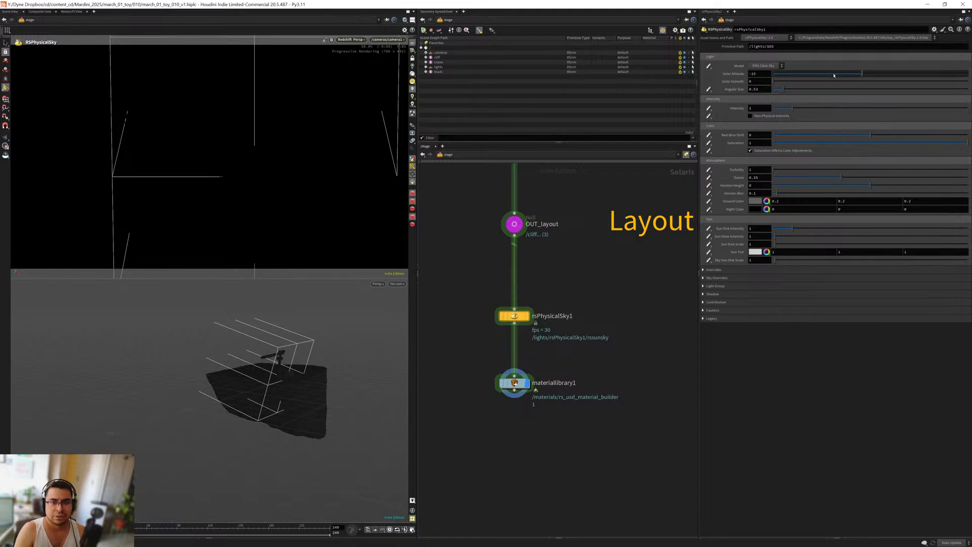
Step: Set the physical sky's solar altitude to about 25 and its solar azimuth to about 46
drag(859, 76, 885, 80)
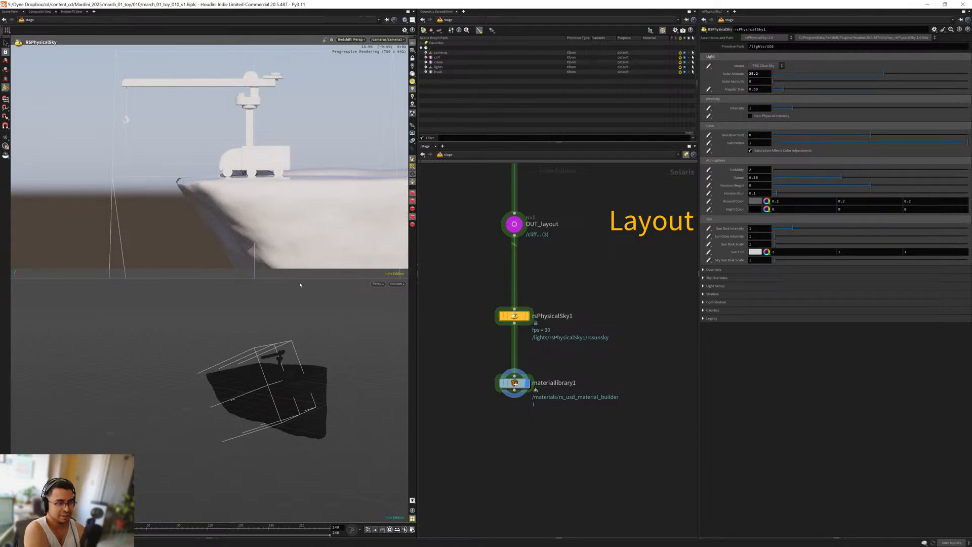
drag(250, 377, 285, 378)
drag(775, 81, 948, 80)
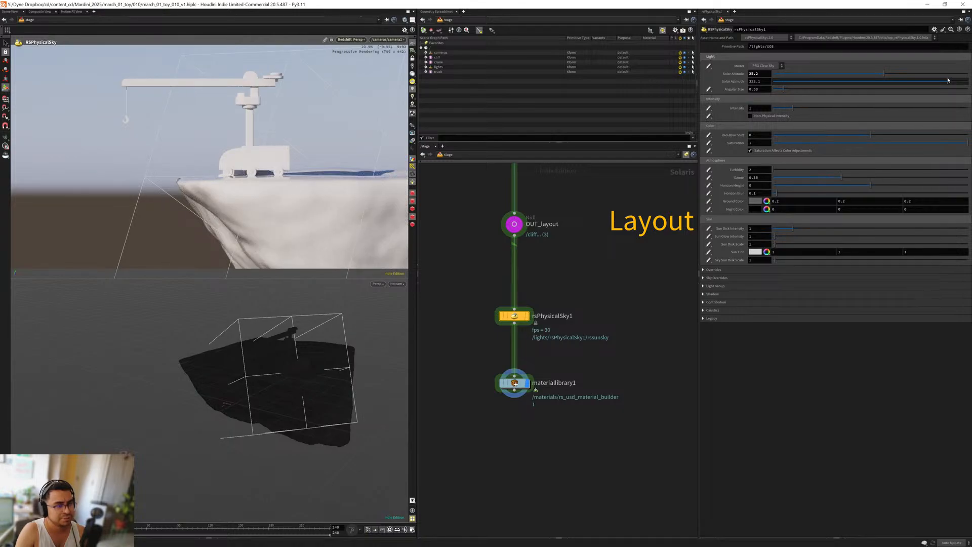
drag(948, 80, 796, 88)
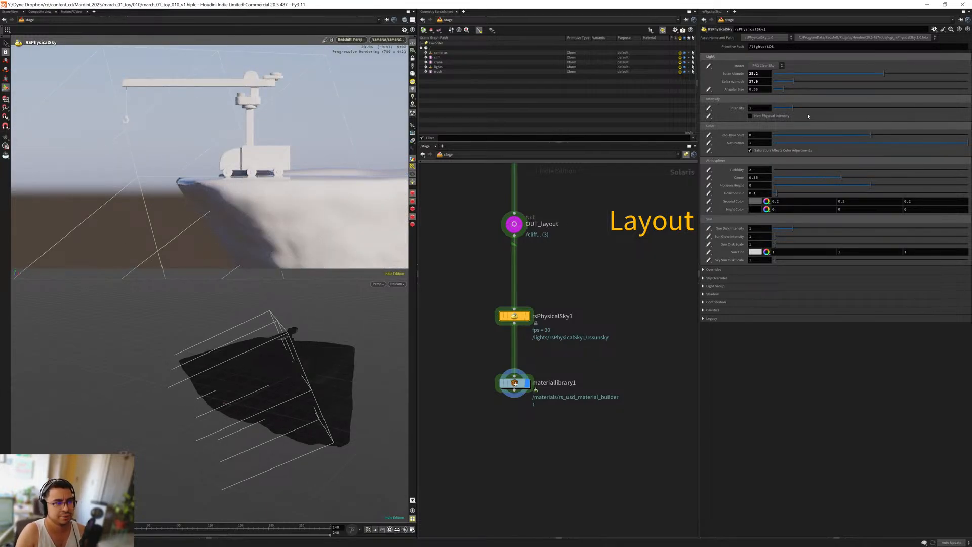
drag(793, 81, 798, 83)
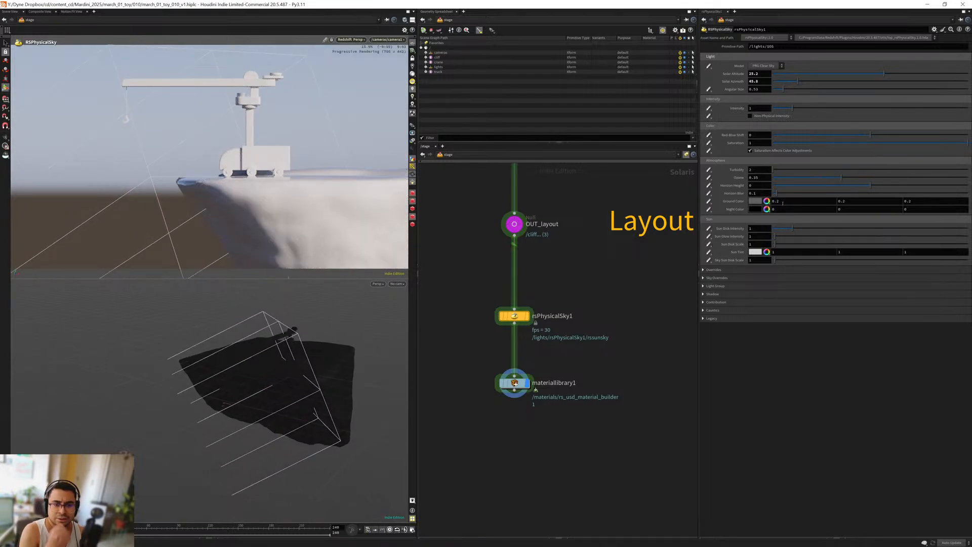
Step: Lower the physical sky's horizon height to about -0.57
drag(872, 187, 865, 187)
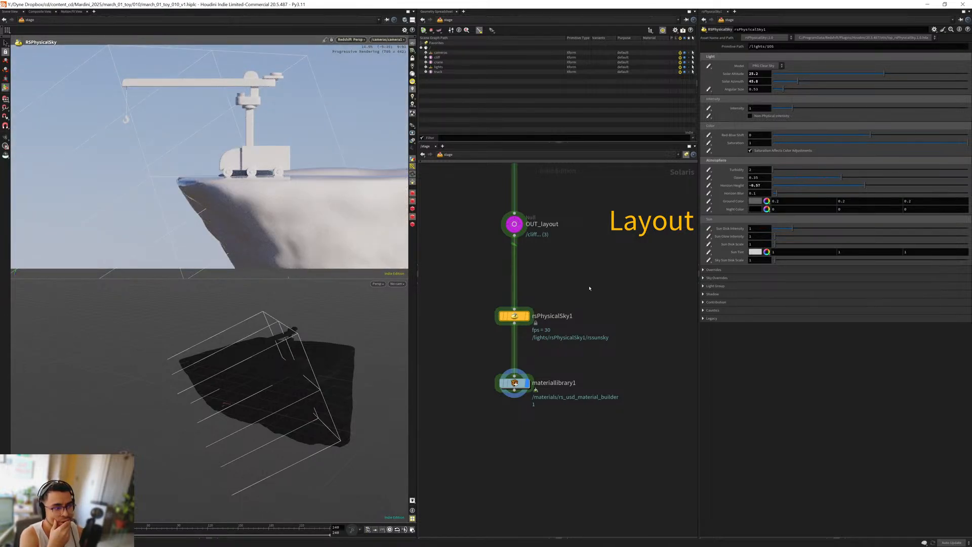
middle_drag(489, 399, 511, 365)
alt+drag(258, 380, 234, 382)
scroll(517, 387, up, 3)
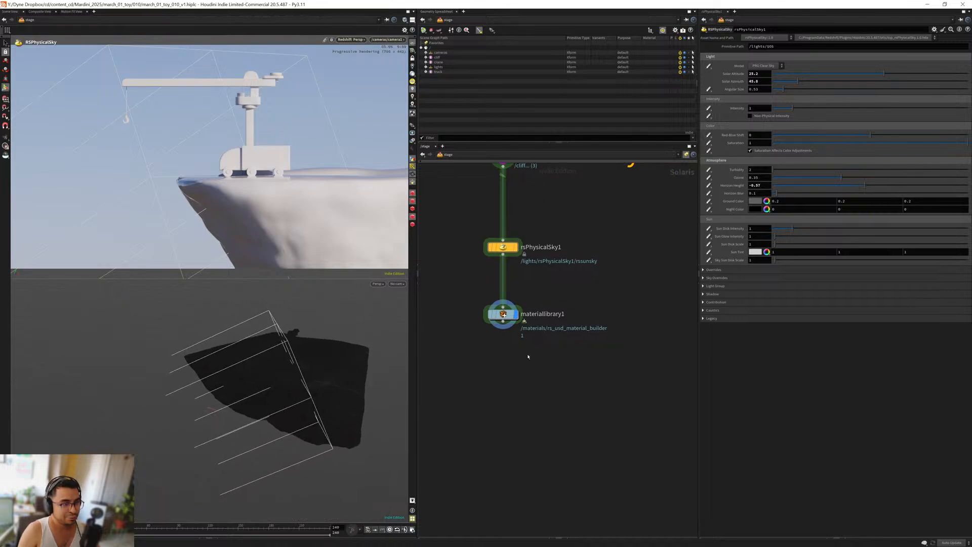
middle_drag(522, 369, 530, 360)
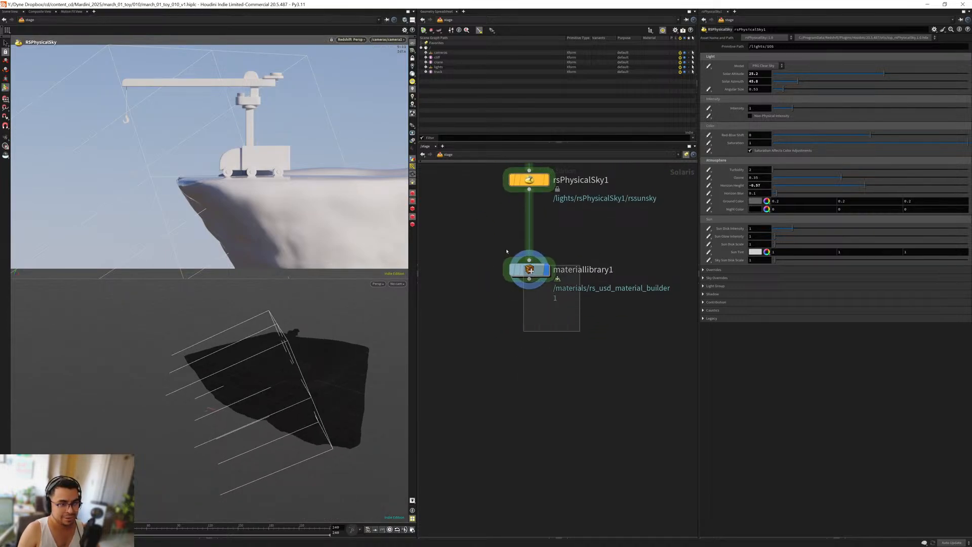
Step: Select materiallibrary1 to show its parameters and examine the node chain up to the imported assets
click(529, 269)
middle_drag(584, 234, 584, 374)
scroll(584, 372, down, 5)
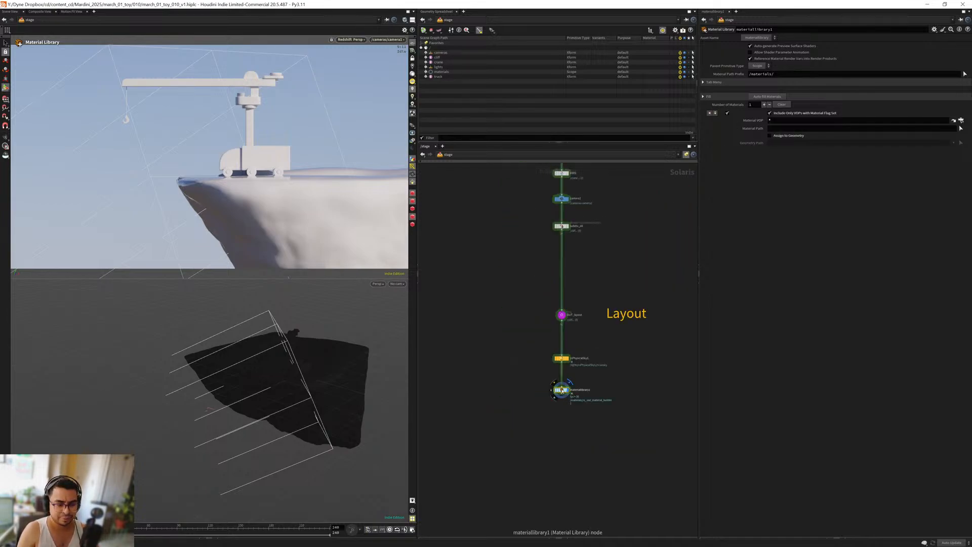
scroll(580, 395, up, 4)
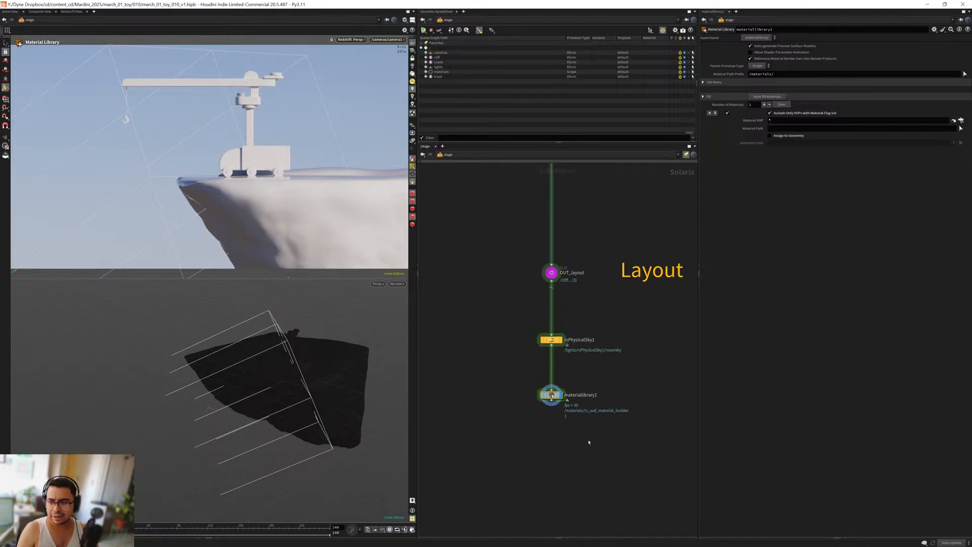
scroll(582, 430, up, 2)
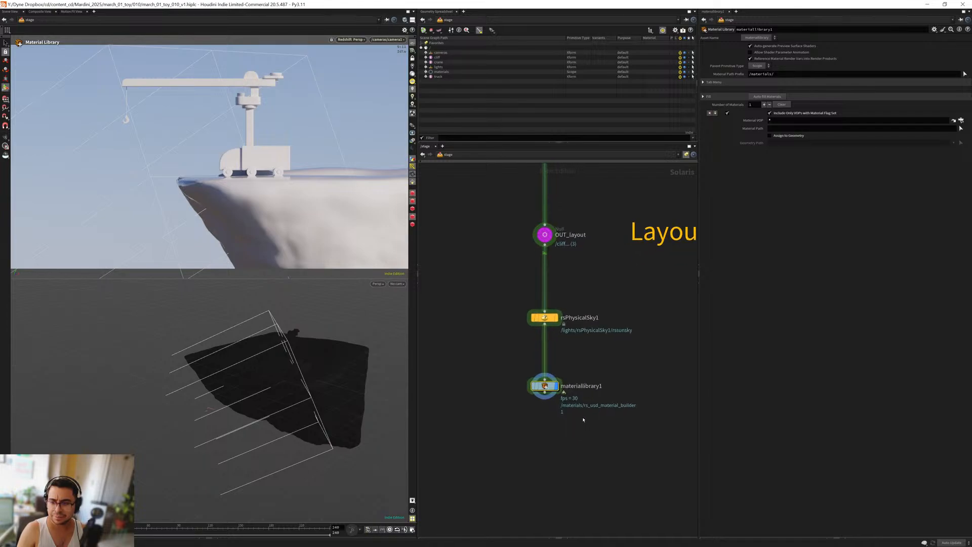
middle_drag(580, 411, 574, 419)
drag(573, 439, 511, 362)
middle_drag(524, 385, 523, 453)
scroll(523, 453, down, 5)
scroll(499, 303, up, 3)
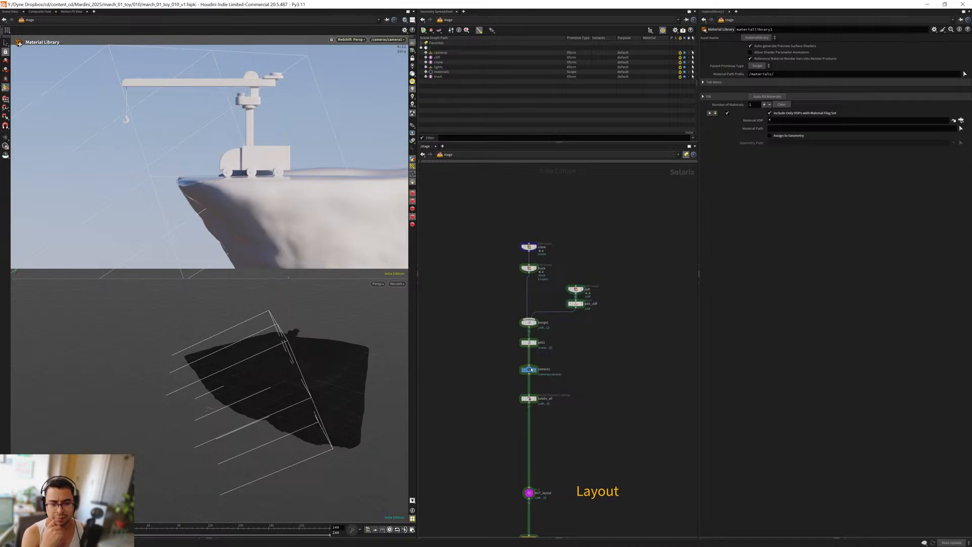
Step: Move the cliff and edit_cliff nodes away from the main chain and insert a copy of materiallibrary1 after edit_cliff
scroll(584, 343, up, 3)
drag(608, 332, 650, 223)
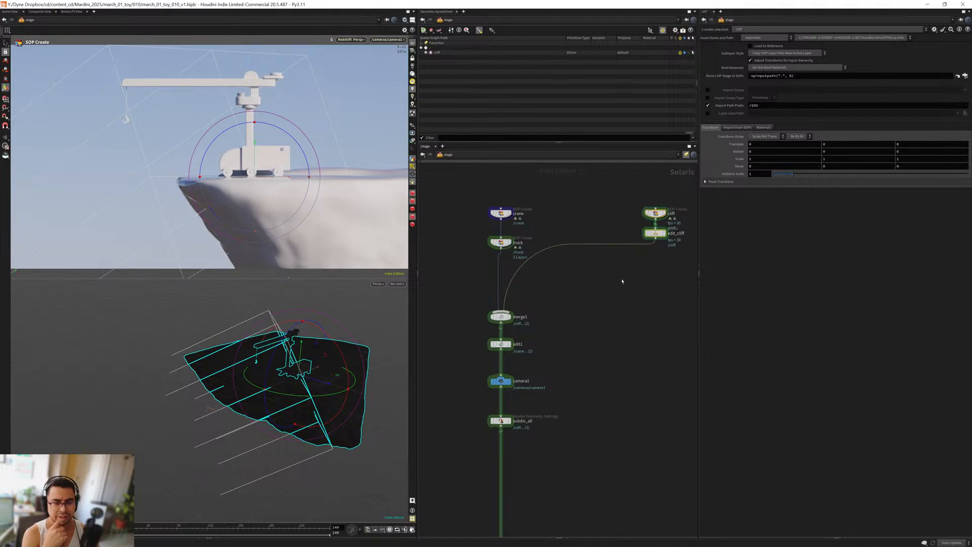
scroll(592, 281, down, 4)
middle_drag(593, 280, 559, 212)
scroll(517, 399, up, 4)
middle_drag(529, 403, 531, 420)
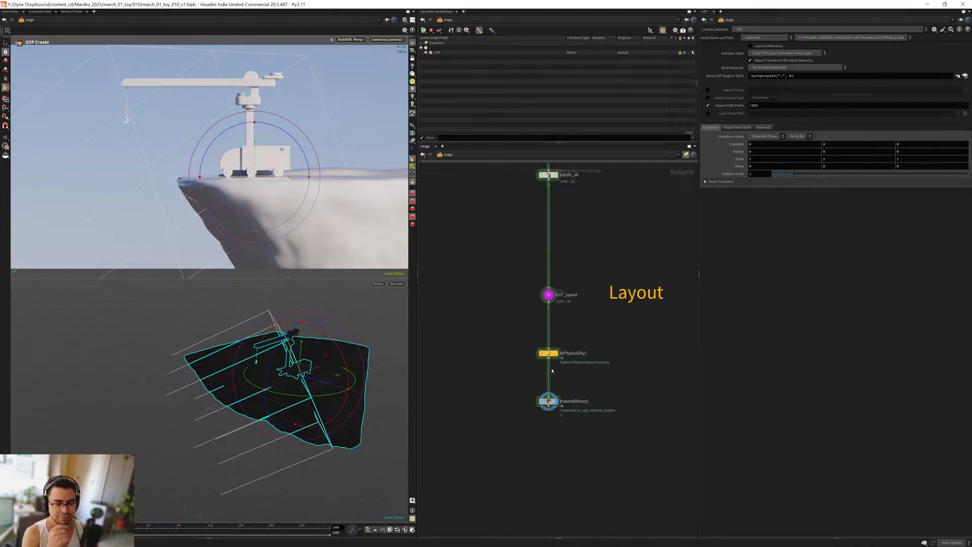
drag(548, 401, 623, 414)
drag(629, 361, 490, 201)
middle_drag(490, 202, 479, 375)
drag(479, 375, 489, 230)
middle_drag(489, 230, 462, 362)
drag(466, 328, 655, 308)
middle_drag(559, 307, 564, 352)
scroll(520, 304, up, 1)
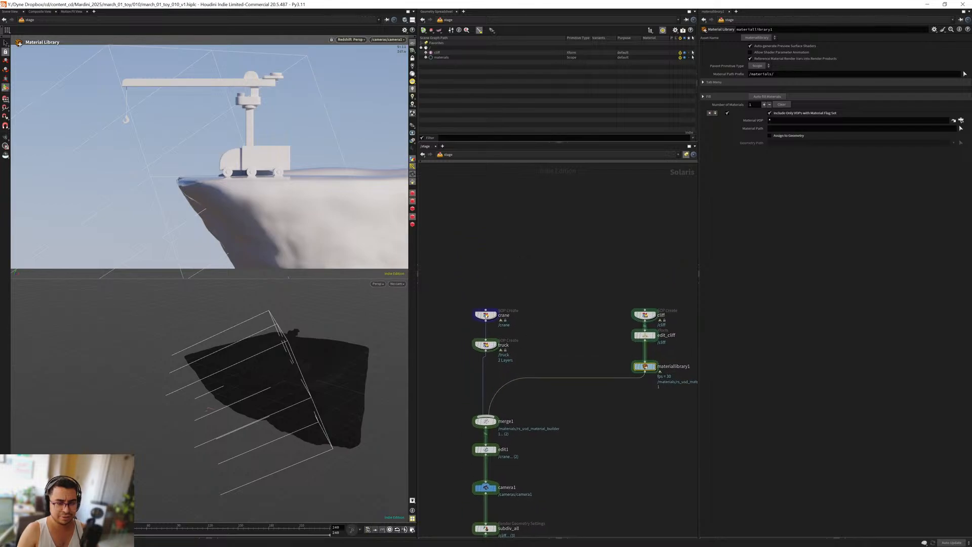
Step: Raise the crane and truck nodes above merge1 and space them apart to make room for nodes between them
drag(464, 292, 513, 365)
drag(488, 310, 489, 233)
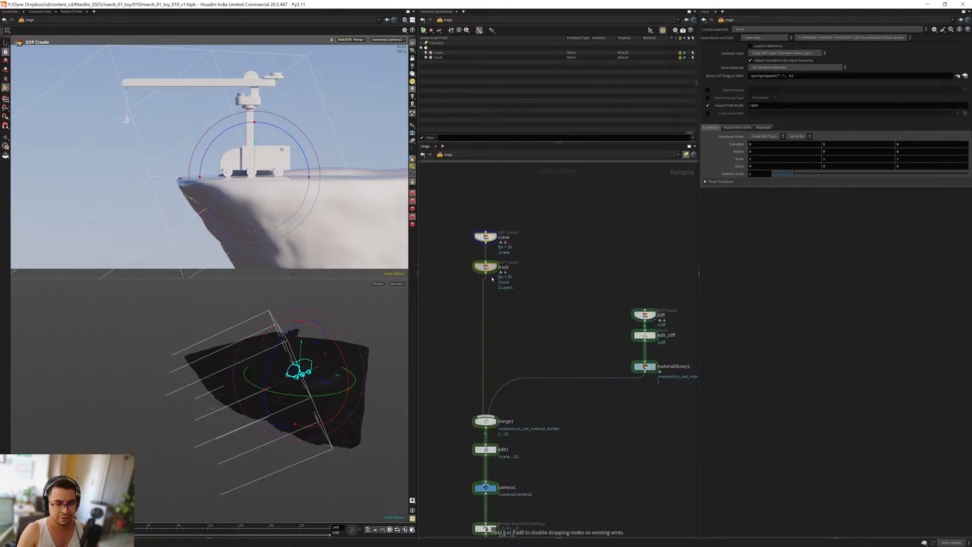
drag(486, 270, 487, 305)
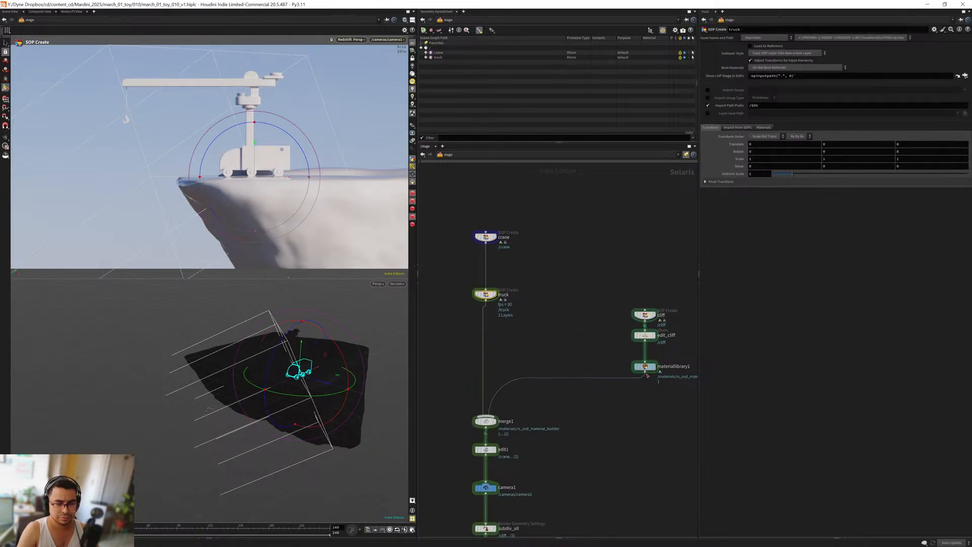
Step: Rename the material library after edit_cliff as cliff_mtl
double_click(672, 366)
key(ctrl+a)
text(cli)
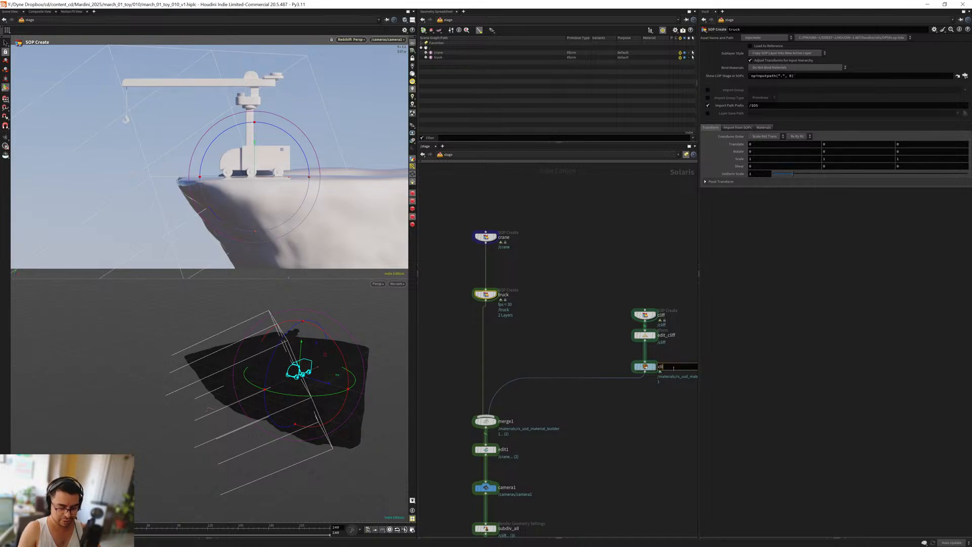
text(ff_mtl)
key(Return)
Step: Insert a copy of cliff_mtl directly after the truck node and rename it truck_mtl
alt+drag(642, 364, 486, 327)
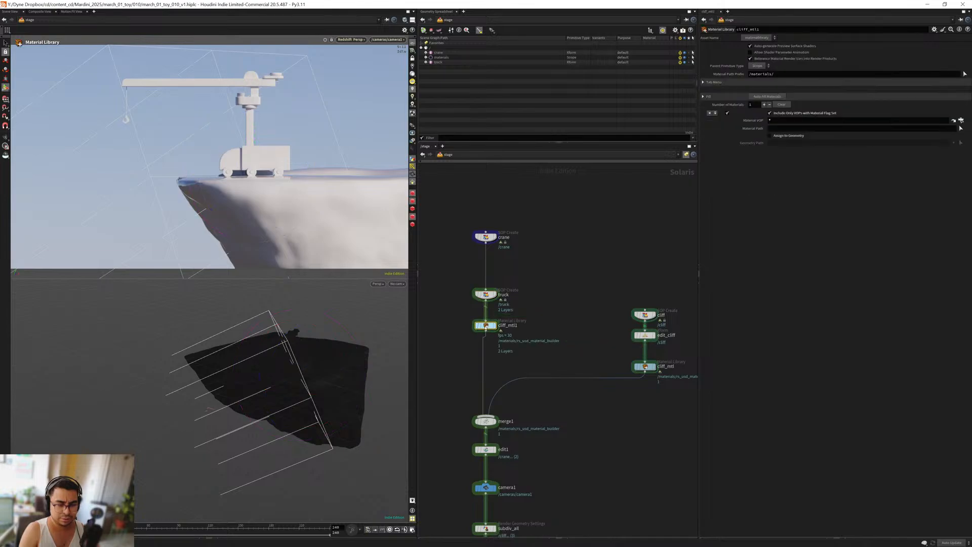
click(508, 326)
key(ctrl+a)
text(truck_ma)
text(l)
key(Return)
Step: Insert a copy of truck_mtl between the crane and truck nodes and rename it crane_mtl
alt+drag(486, 326, 490, 263)
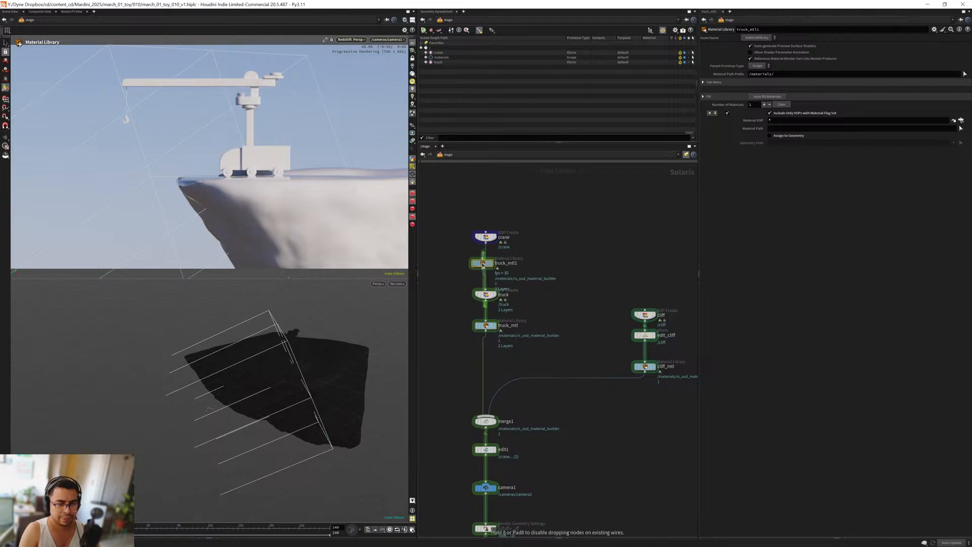
double_click(510, 263)
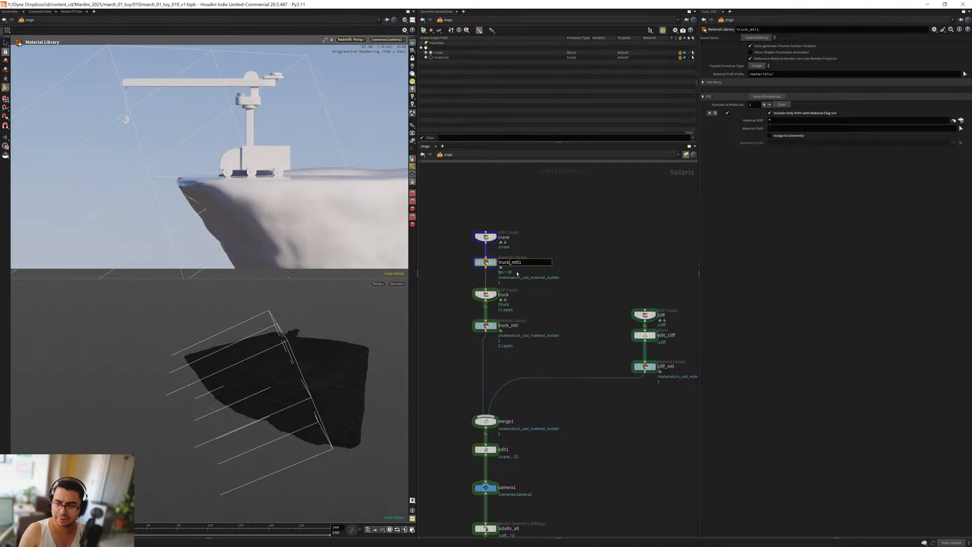
key(ctrl+a)
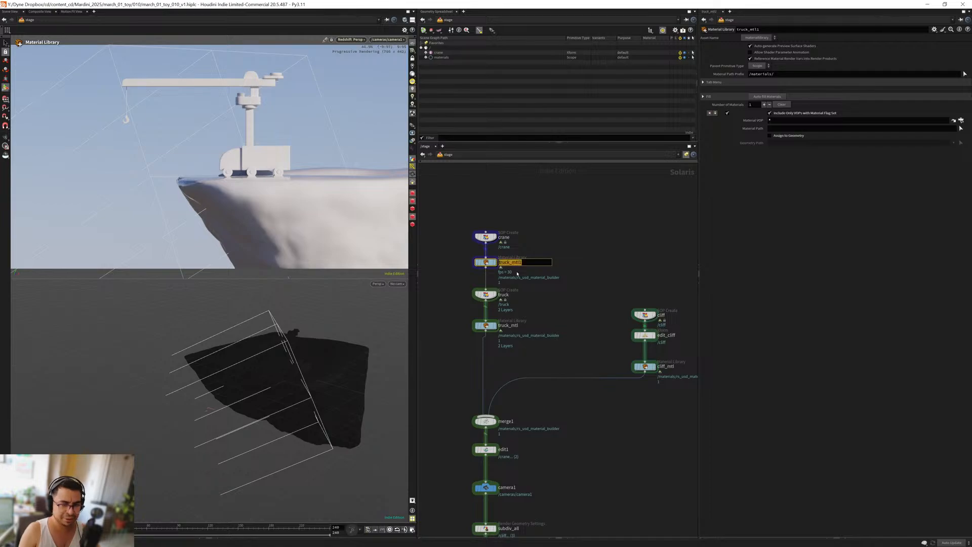
text(crane1)
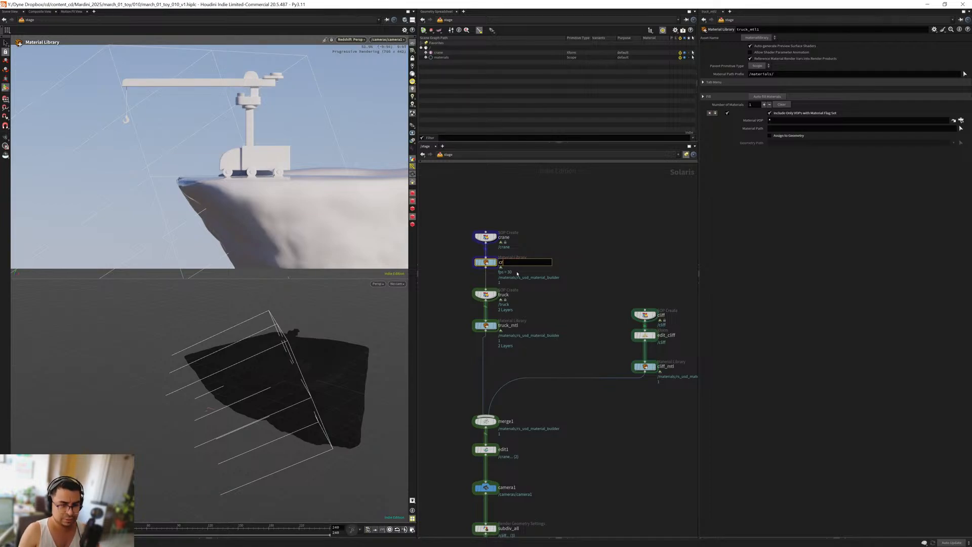
key(Return)
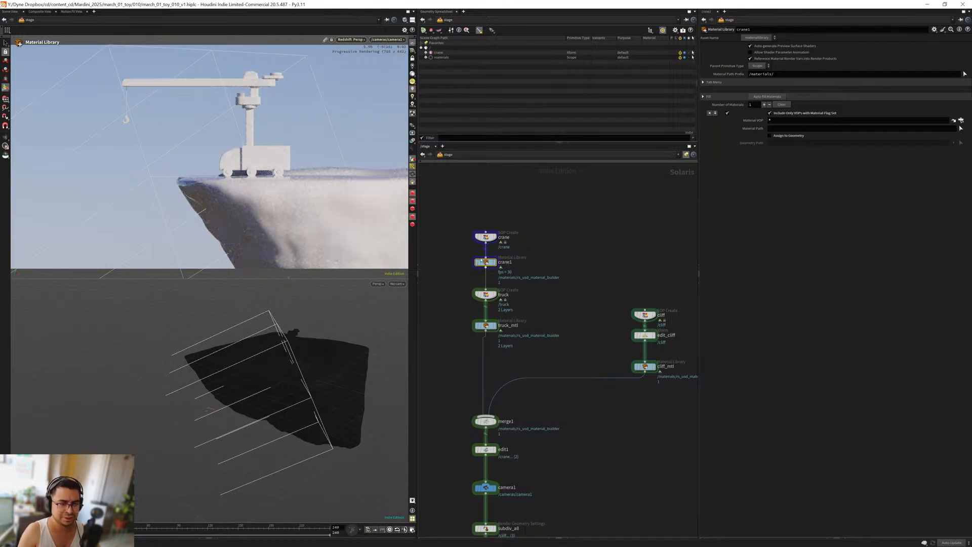
click(507, 262)
key(BackSpace)
text(_mtl)
key(Return)
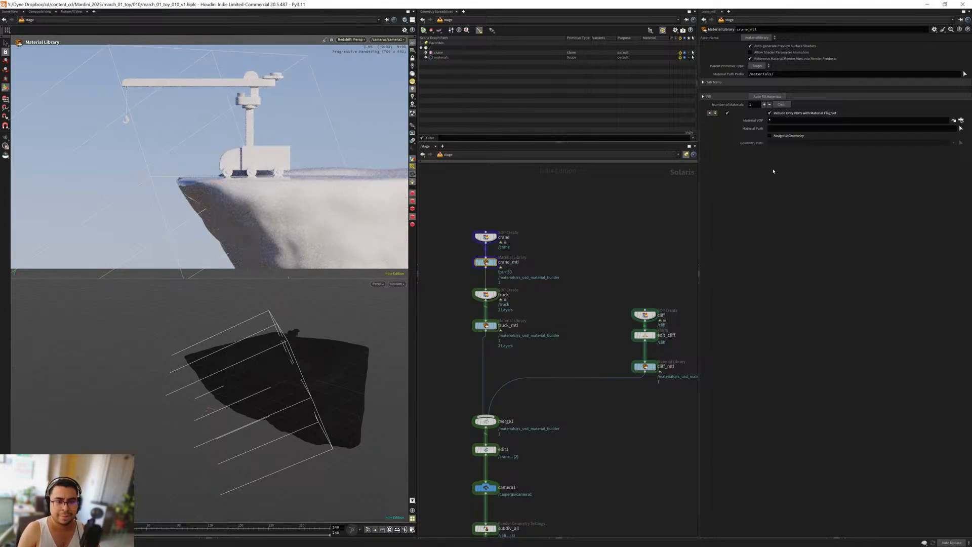
Step: Enable Assign to Geometry on crane_mtl, and parent its materials to the crane primitive with the path prefix /crane/mtl/
click(780, 137)
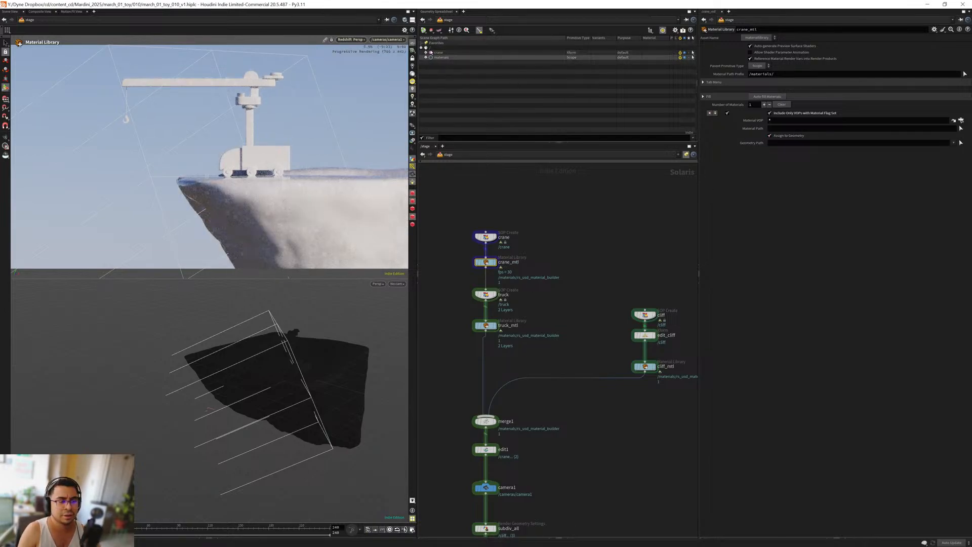
click(426, 53)
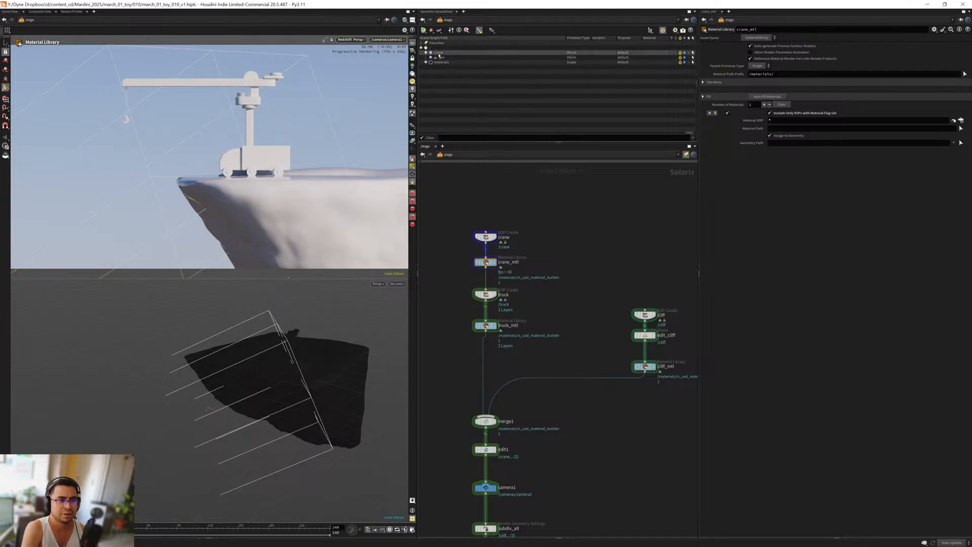
right_click(436, 53)
mouse_move(502, 194)
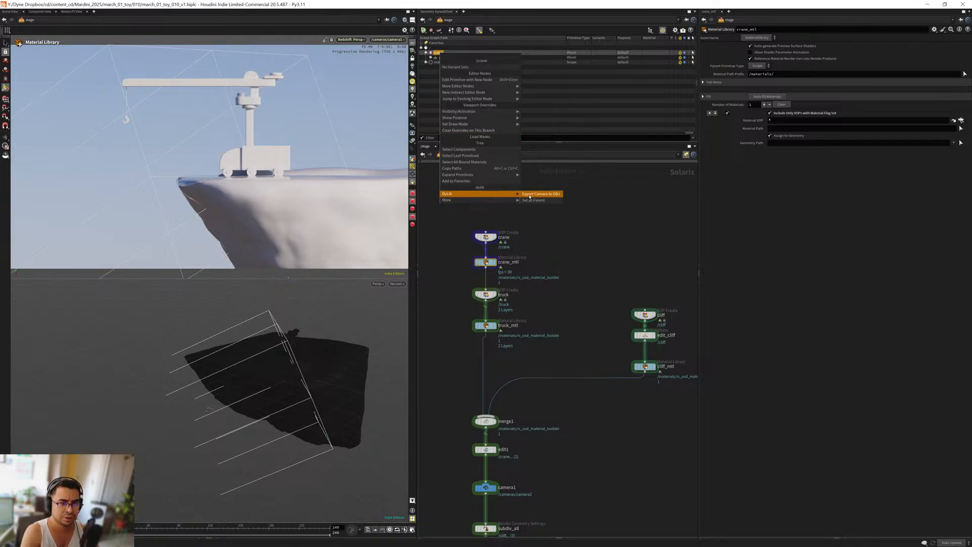
click(534, 200)
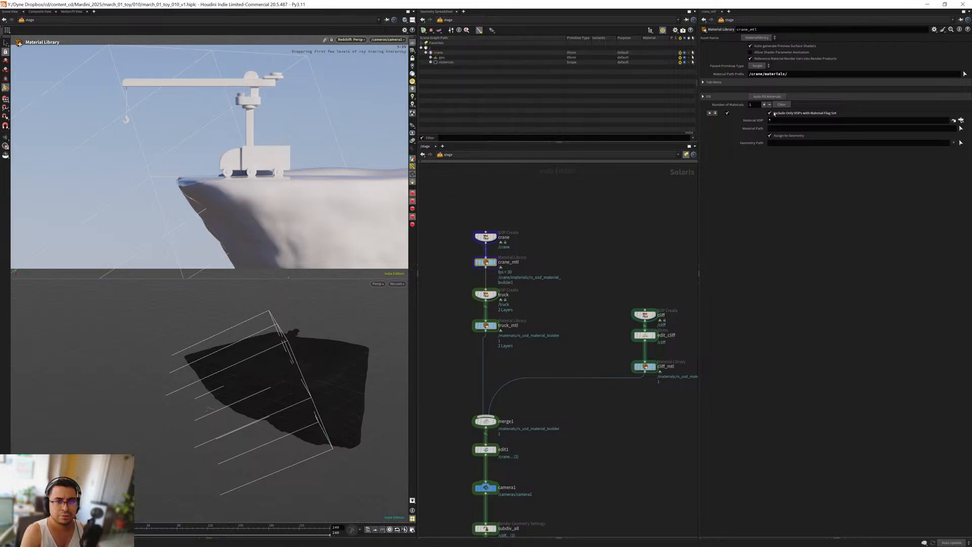
drag(766, 76, 788, 79)
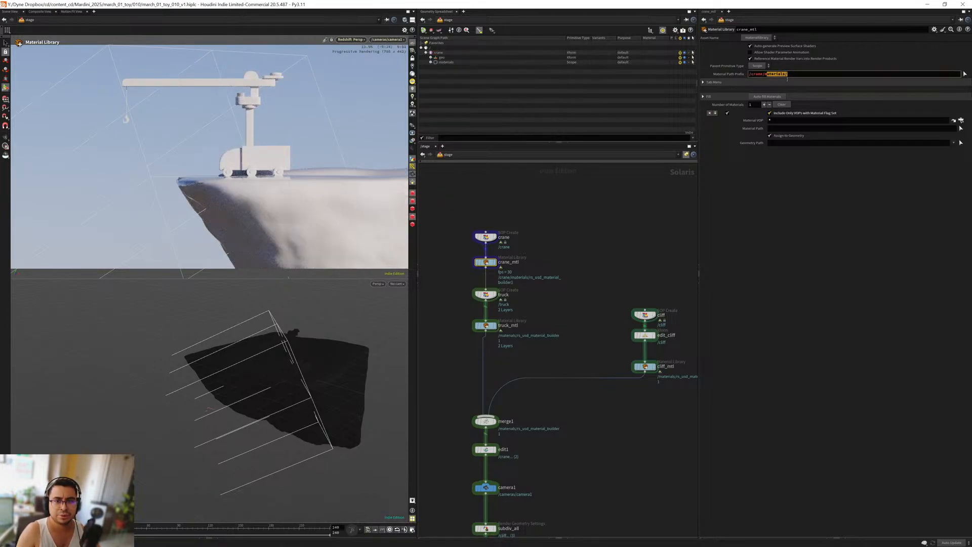
text(mtl/)
key(Return)
click(431, 62)
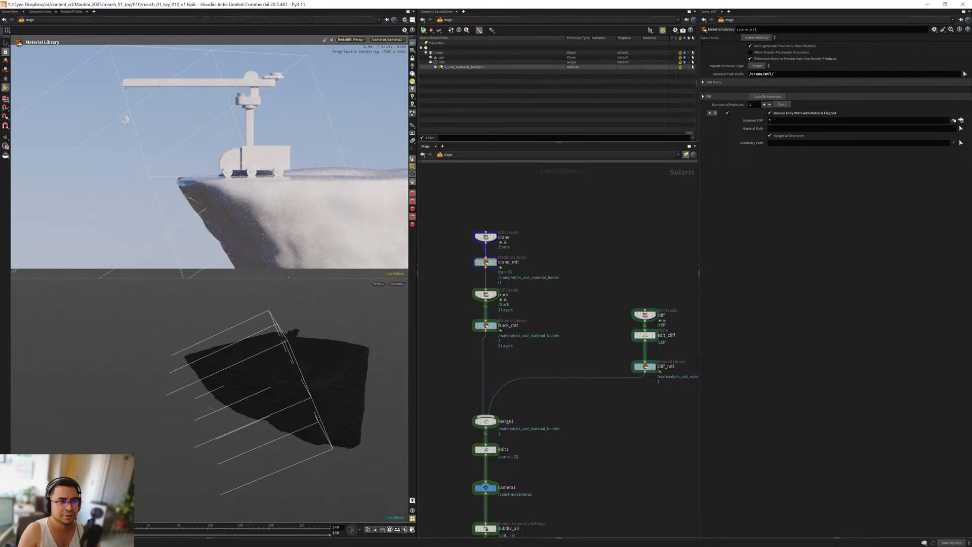
Step: Move the crane and crane_mtl nodes farther above the truck node and select truck_mtl
middle_drag(468, 304, 468, 270)
drag(453, 283, 548, 322)
drag(481, 230, 481, 182)
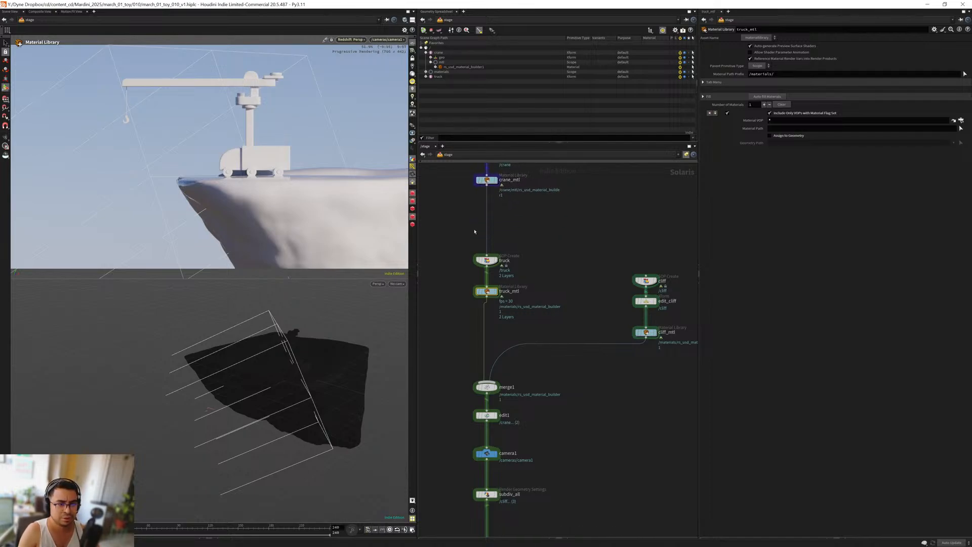
middle_drag(464, 272, 477, 321)
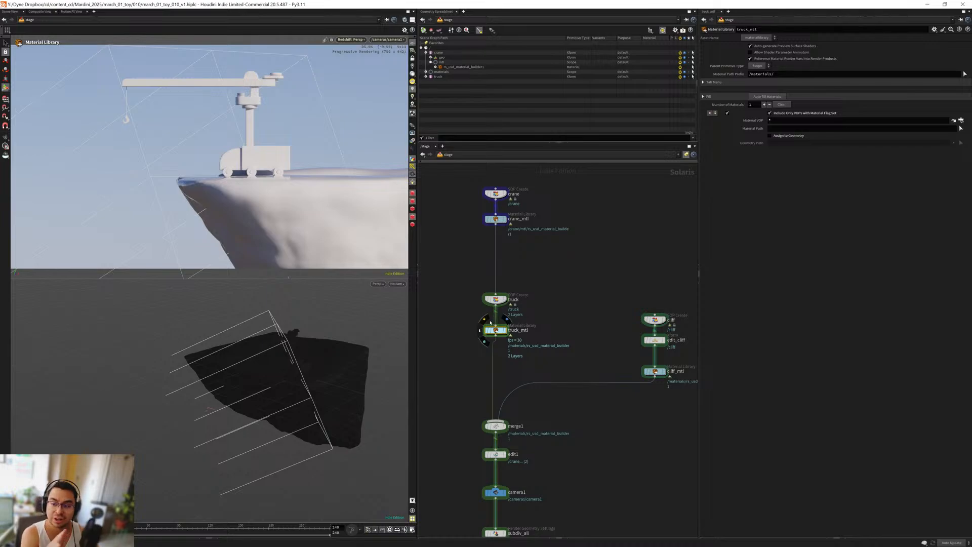
middle_drag(457, 318, 448, 309)
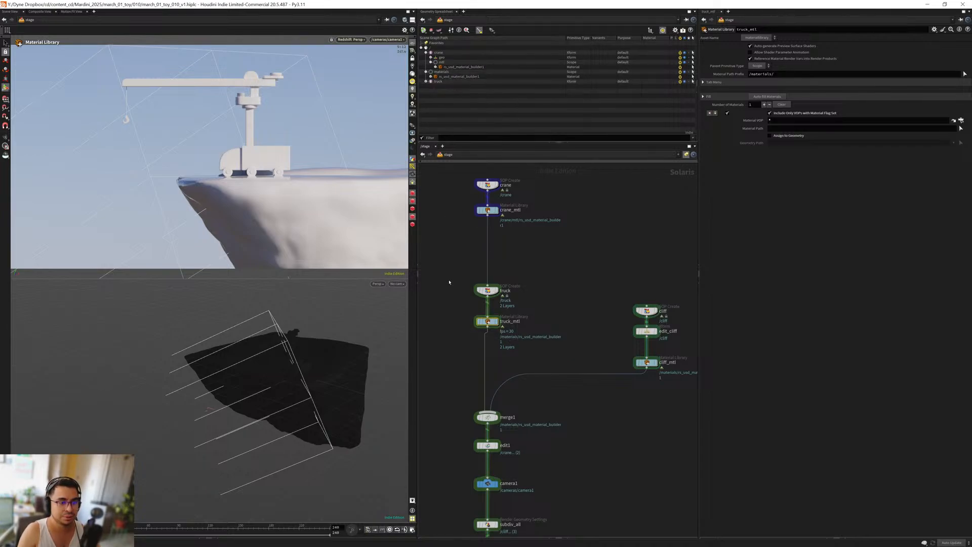
Step: Parent truck_mtl's materials to the truck primitive with the material path prefix /truck/mtl/
right_click(443, 82)
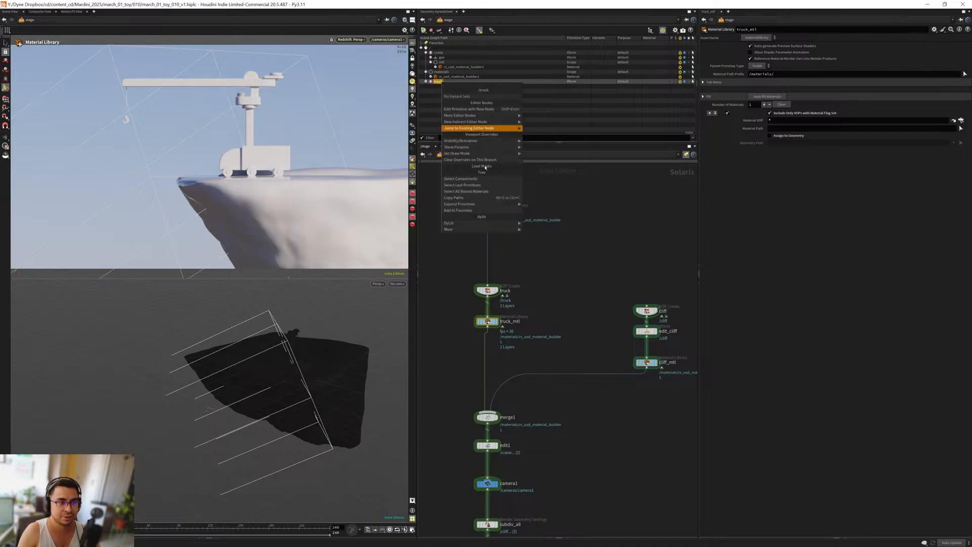
mouse_move(481, 230)
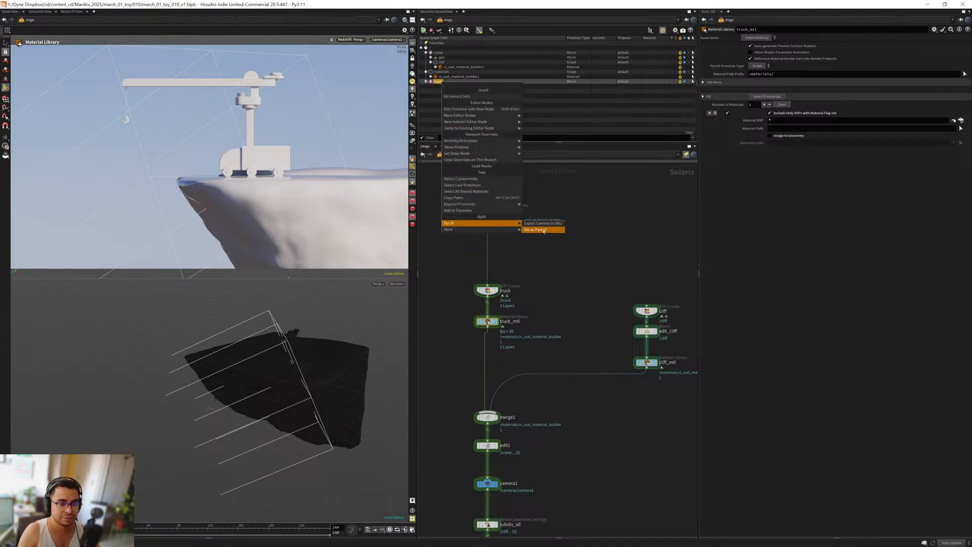
click(536, 229)
drag(765, 73, 791, 74)
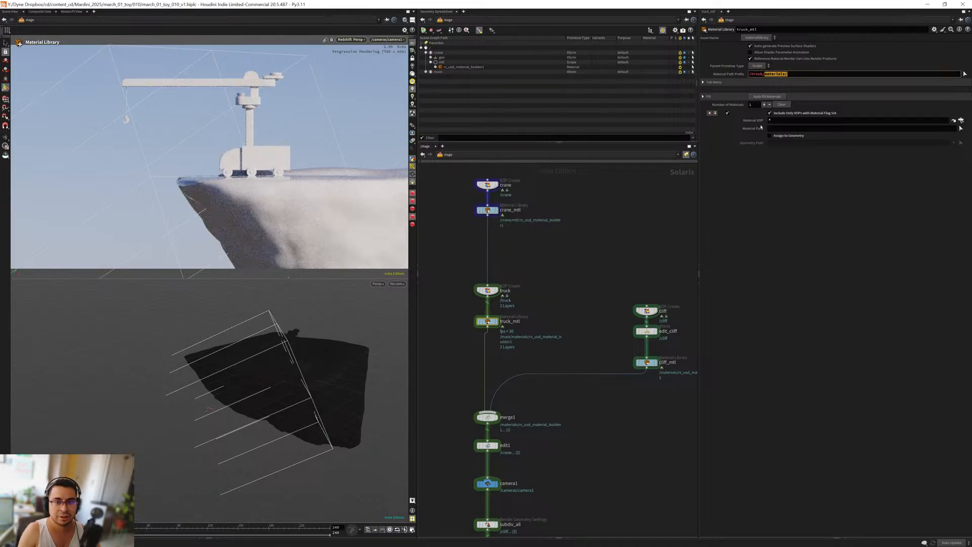
key(BackSpace)
text(mtl/)
key(Return)
click(426, 72)
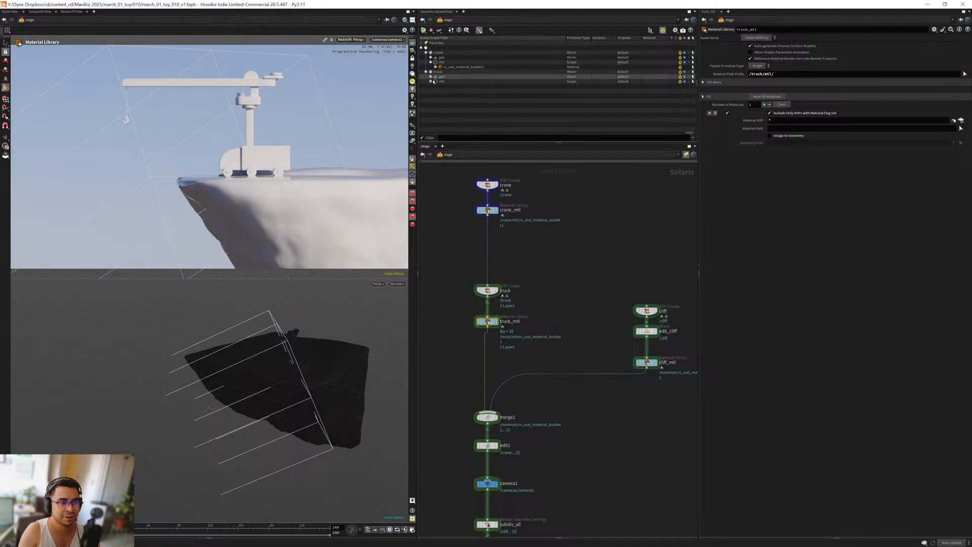
Step: Parent cliff_mtl's materials to the cliff primitive with the material path prefix /cliff/mtl/
middle_drag(607, 350, 564, 328)
drag(564, 327, 627, 361)
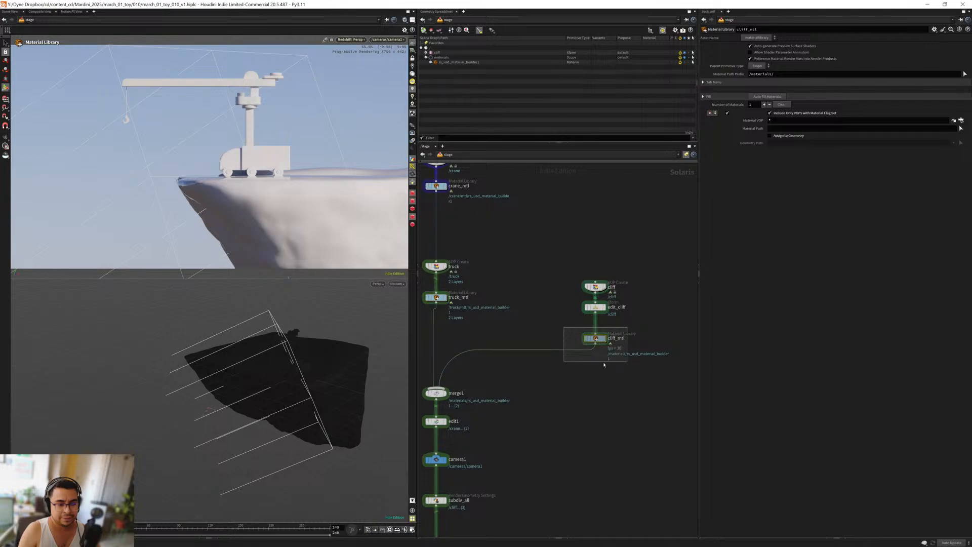
click(443, 53)
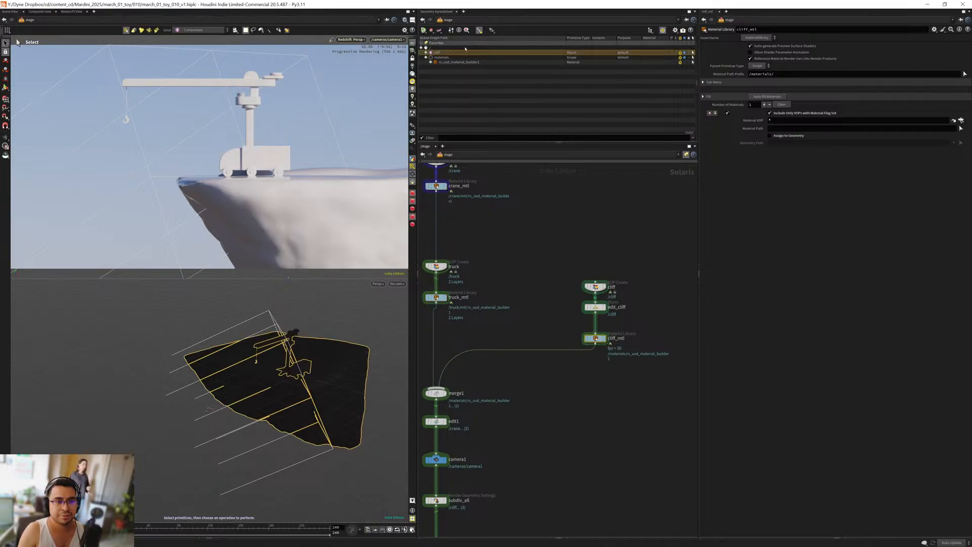
right_click(442, 54)
mouse_move(509, 193)
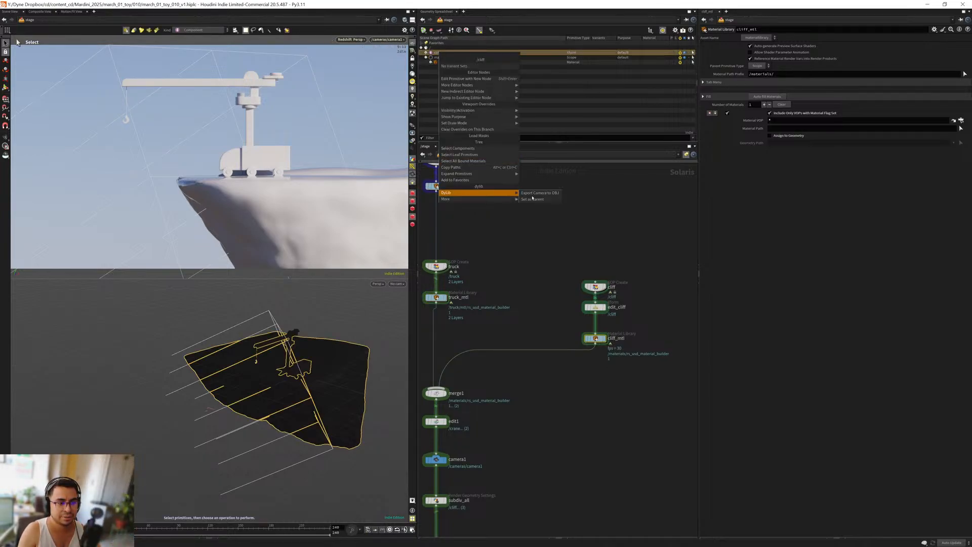
click(541, 200)
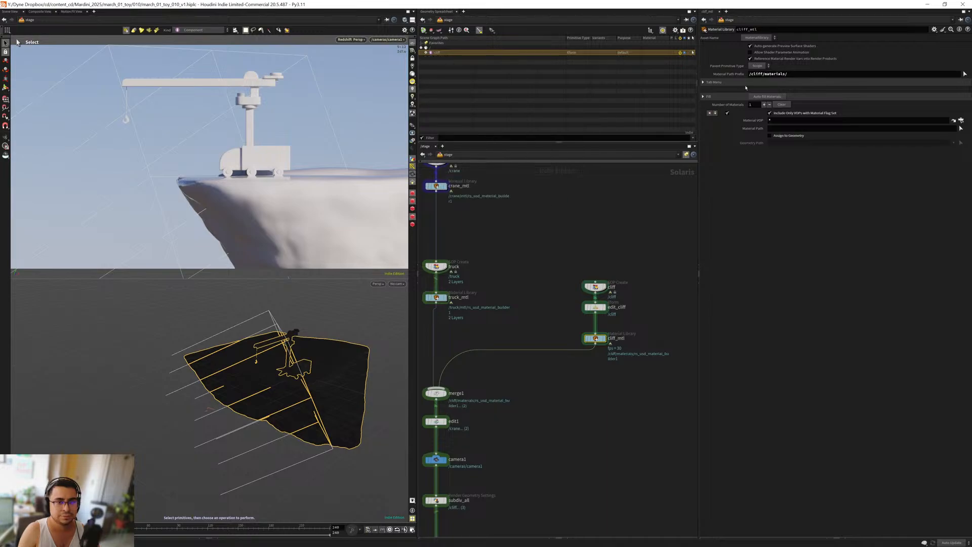
drag(784, 75, 770, 75)
key(BackSpace)
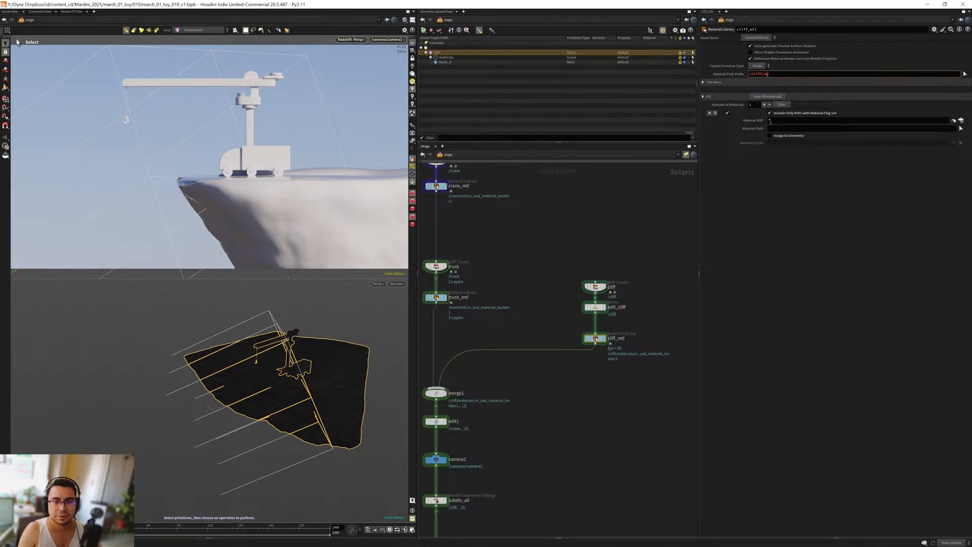
text(tl)
key(Return)
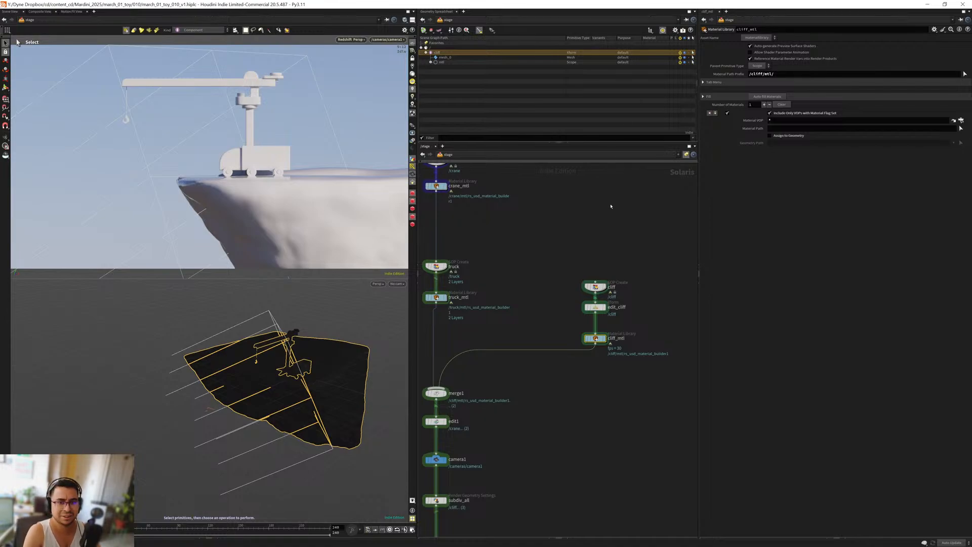
Step: Select the original materiallibrary1 after the OUT_layout section and place it closer beneath rsPhysicalSky1
mouse_move(499, 339)
middle_down()
mouse_move(540, 334)
mouse_move(511, 342)
middle_up()
click(494, 339)
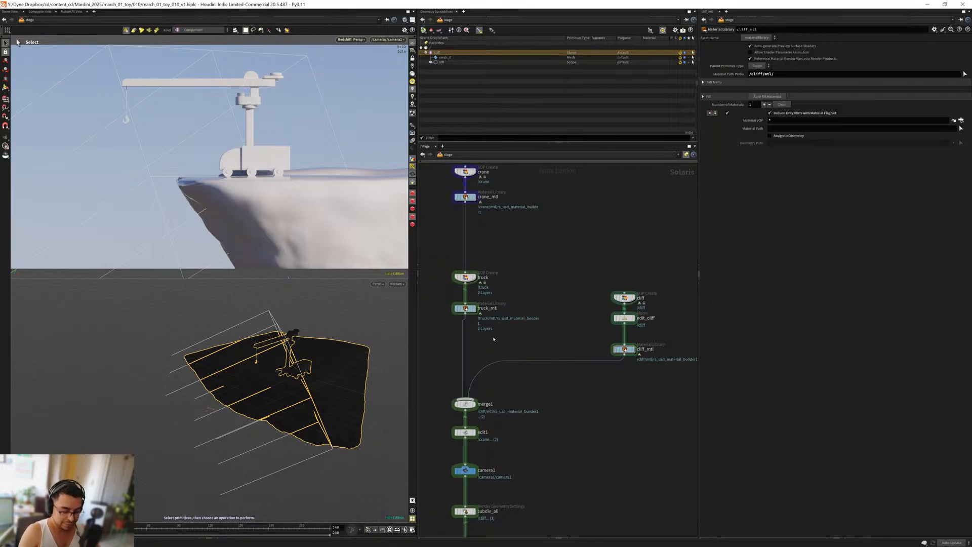
middle_drag(538, 270, 527, 290)
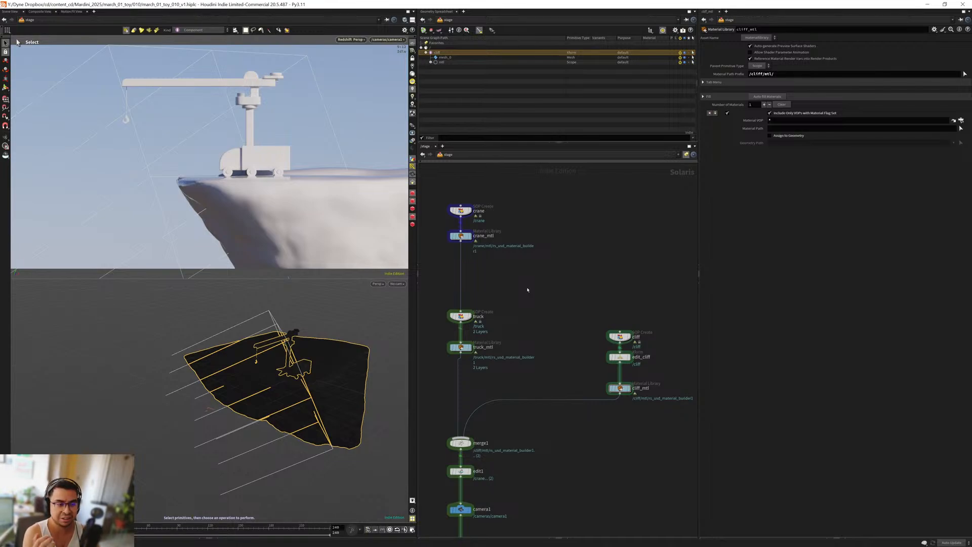
middle_drag(531, 488, 541, 252)
click(497, 344)
drag(506, 327, 509, 351)
click(514, 347)
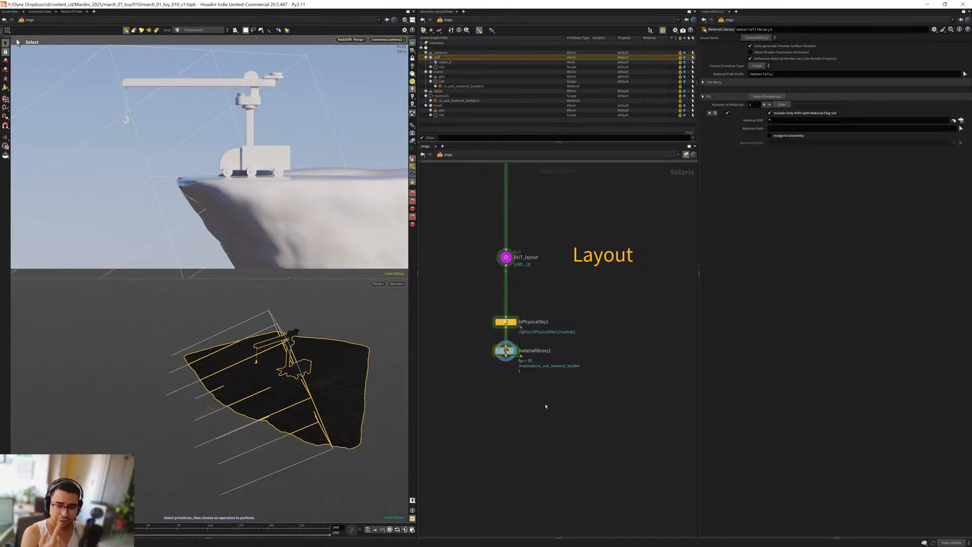
Step: Rename the material builder inside materiallibrary1 as cloud
middle_drag(526, 404, 526, 433)
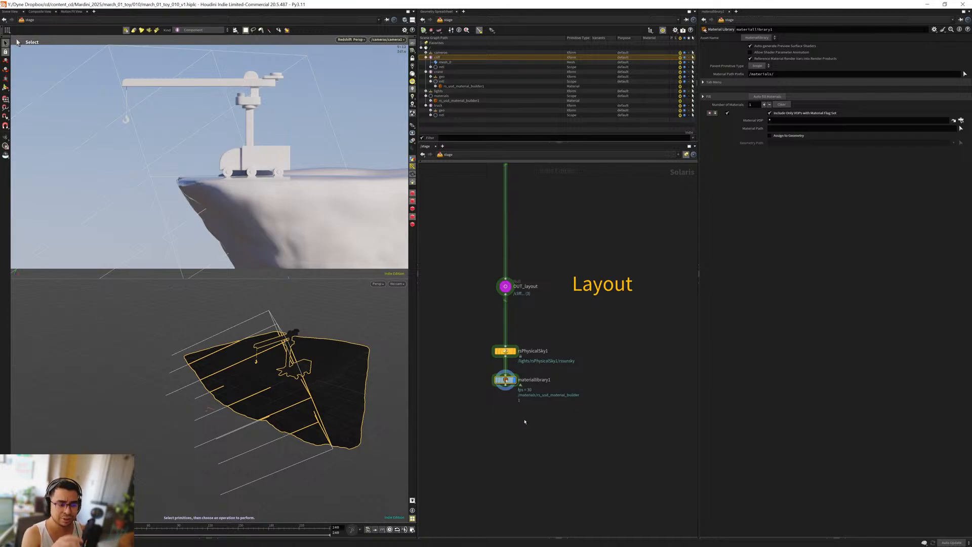
scroll(516, 419, up, 3)
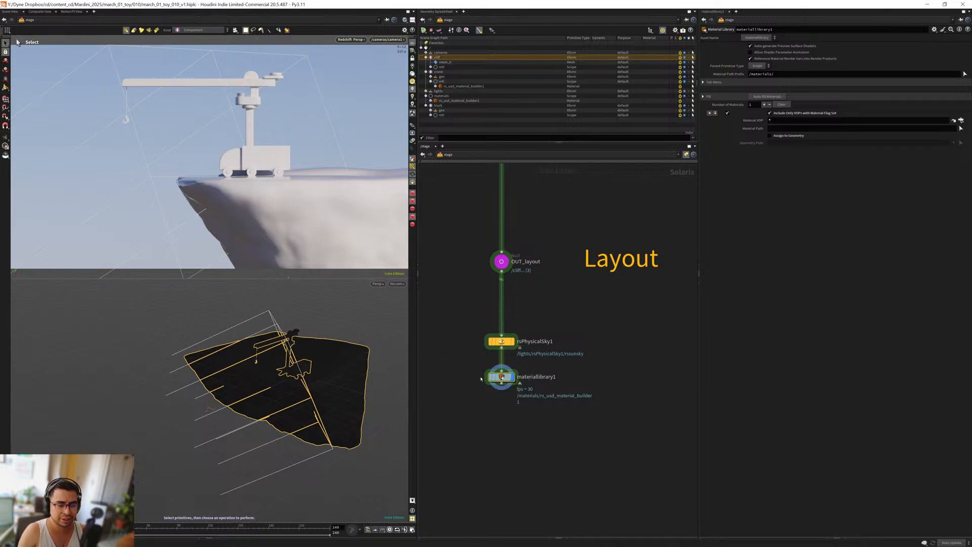
key(Return)
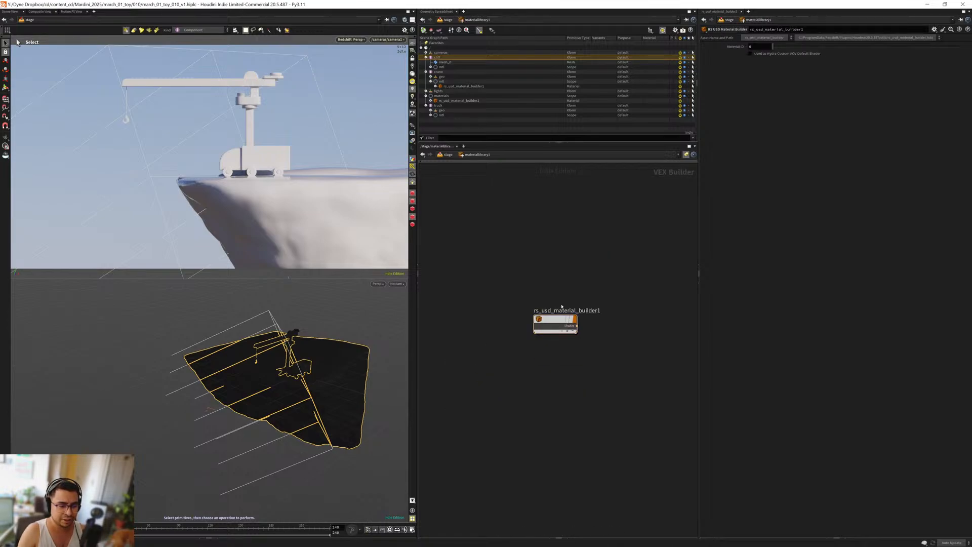
double_click(555, 310)
key(ctrl+a)
text(cloud)
key(Return)
key(u)
Step: Rename the material builder inside cliff_mtl as cliff
scroll(508, 383, down, 10)
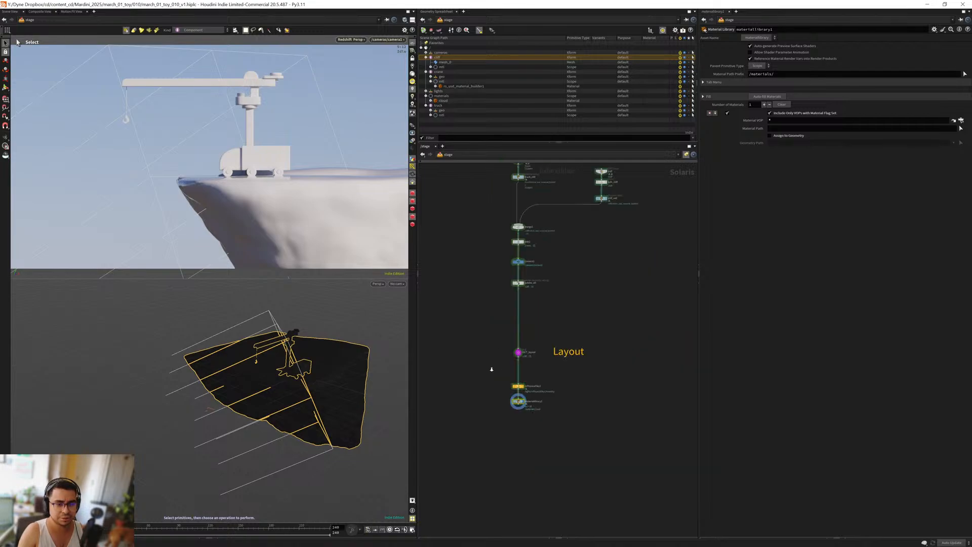
scroll(475, 312, up, 6)
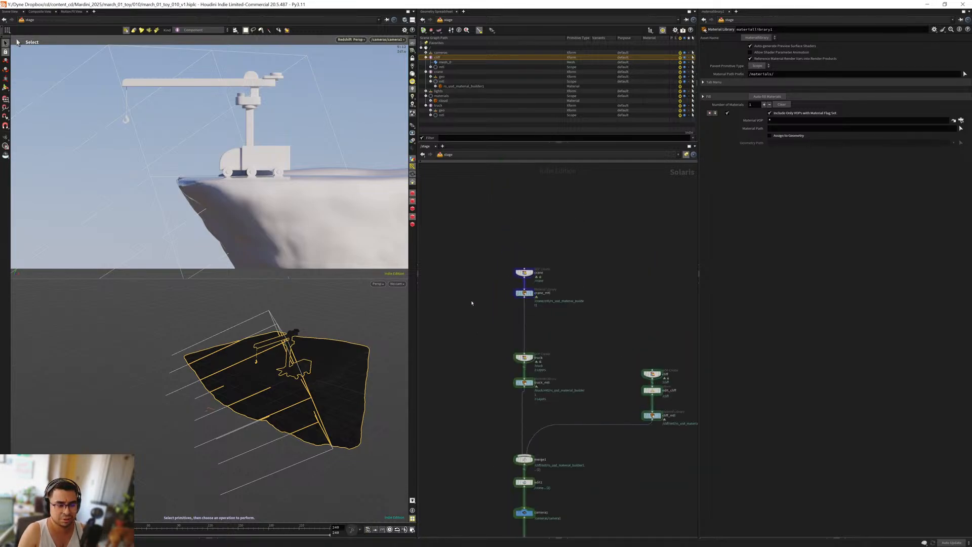
click(521, 236)
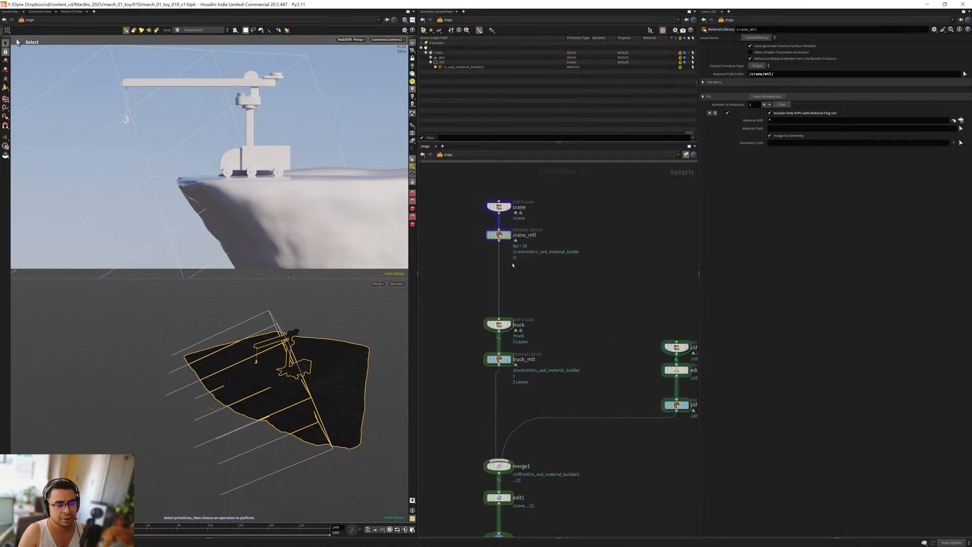
mouse_move(483, 298)
middle_down()
mouse_move(493, 276)
mouse_move(482, 303)
middle_up()
middle_drag(477, 287, 476, 257)
middle_drag(642, 349, 571, 312)
double_click(576, 331)
double_click(562, 337)
text(cliff)
key(Return)
Step: Give the cliff material's StandardMaterial1 a muted orange-brown base color using HSV values
key(Return)
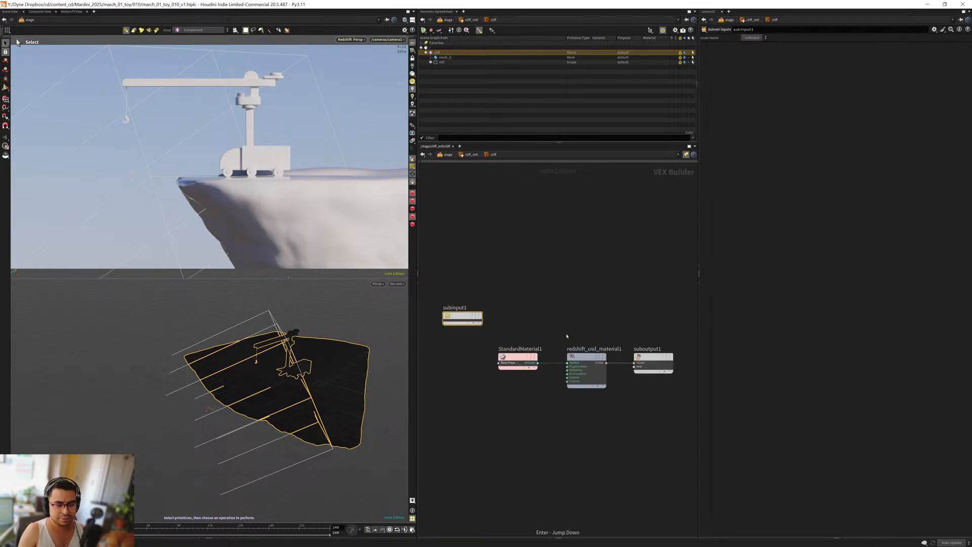
middle_drag(465, 432, 510, 335)
drag(587, 347, 548, 229)
click(767, 65)
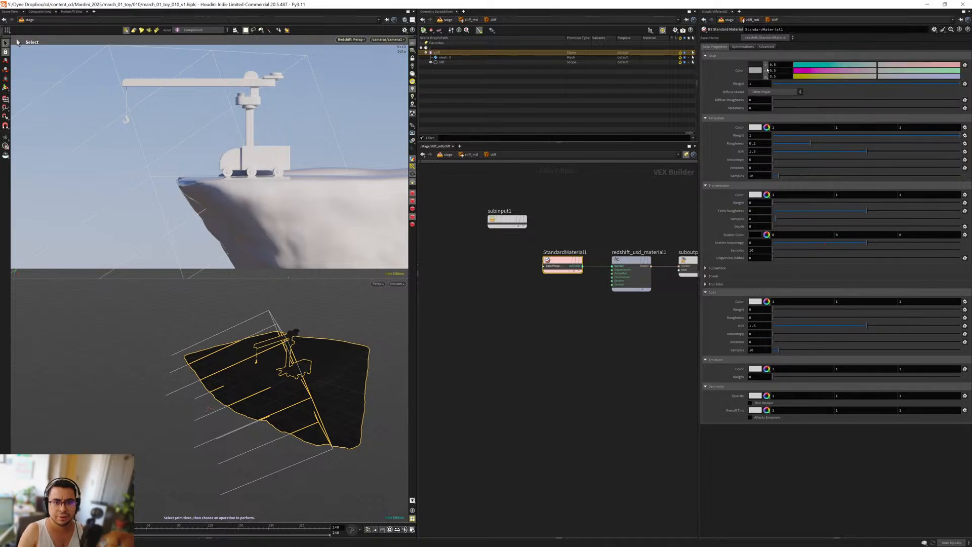
click(804, 65)
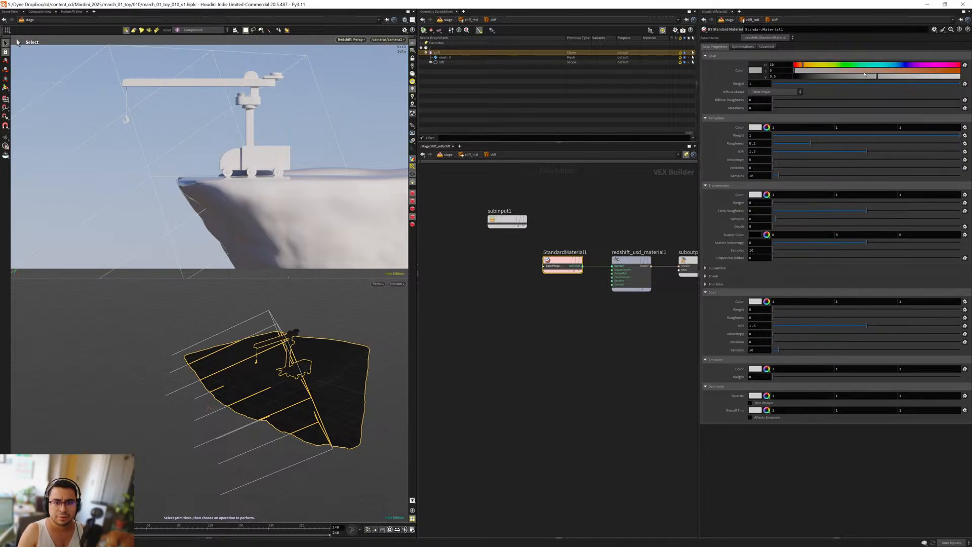
click(908, 70)
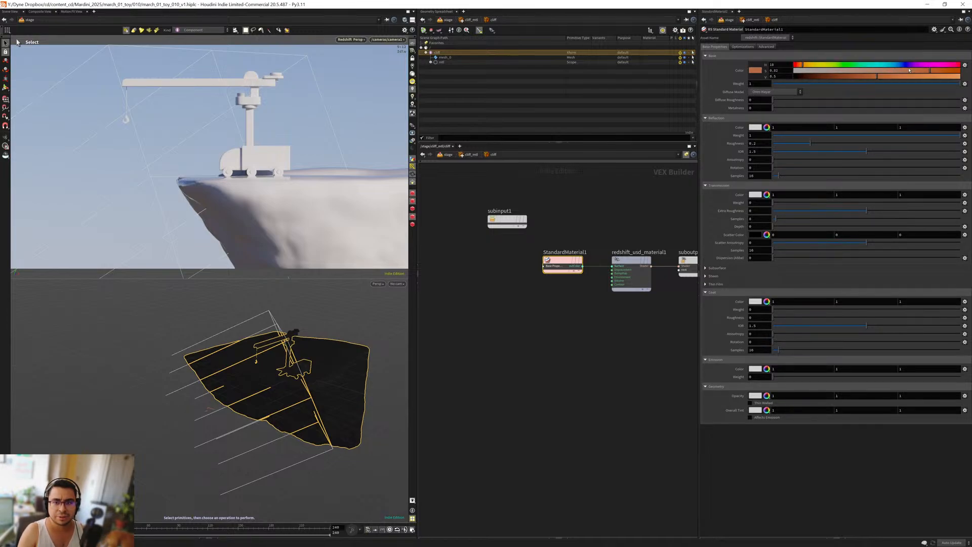
click(806, 66)
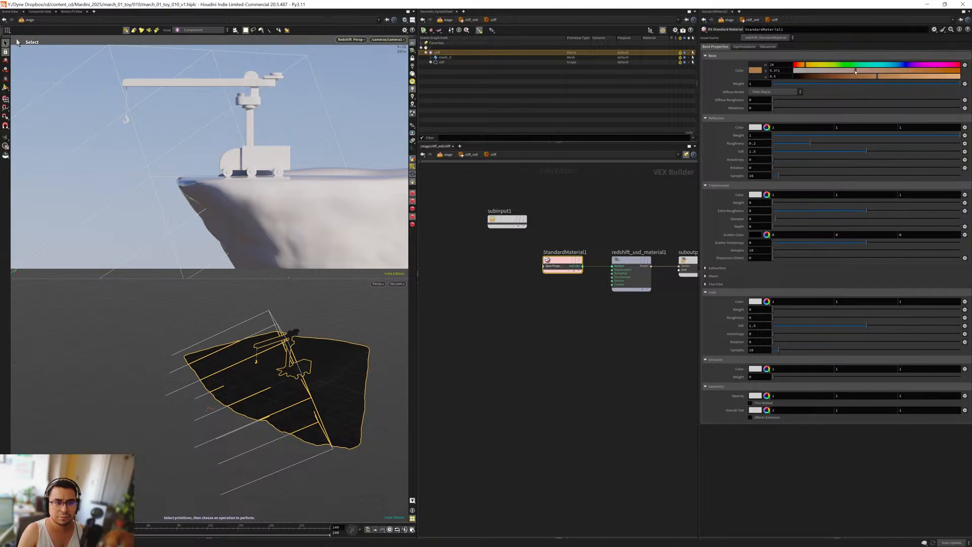
key(u)
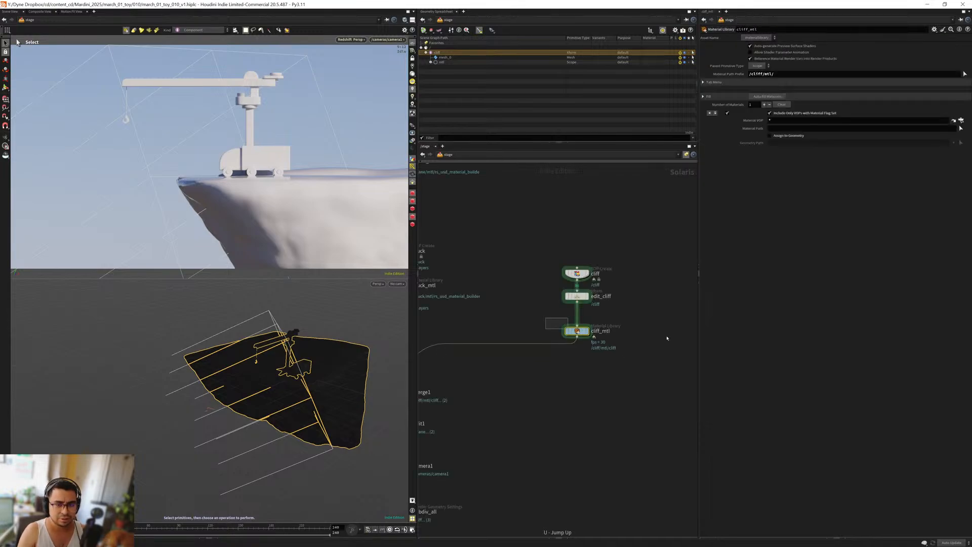
Step: Enable geometry assignment on cliff_mtl, use the /cliff primitive as the geometry path, and close the console message
click(776, 135)
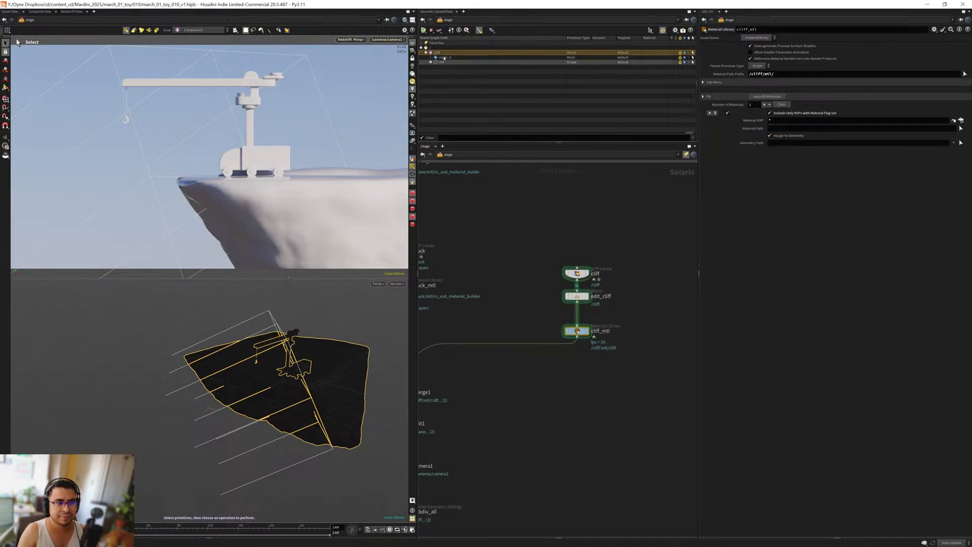
drag(786, 147, 785, 145)
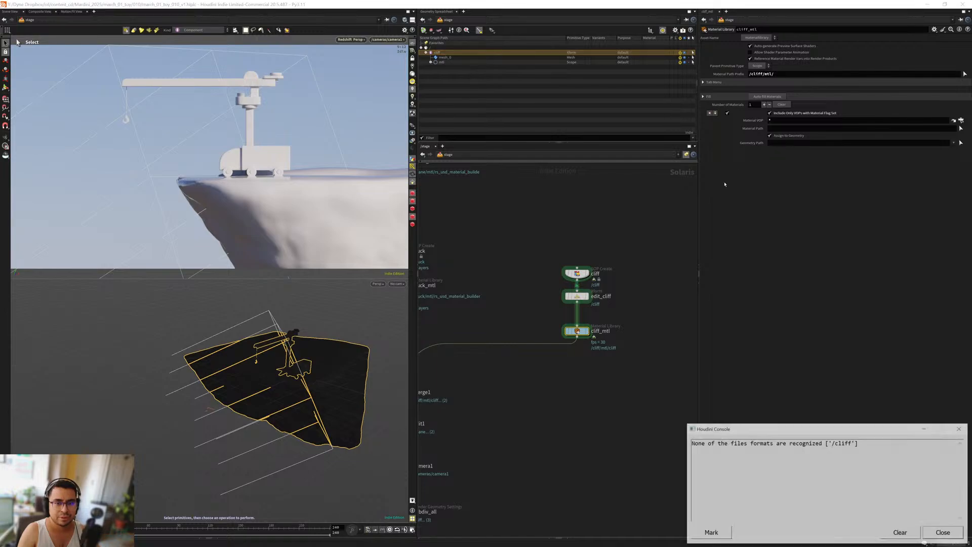
drag(439, 52, 783, 145)
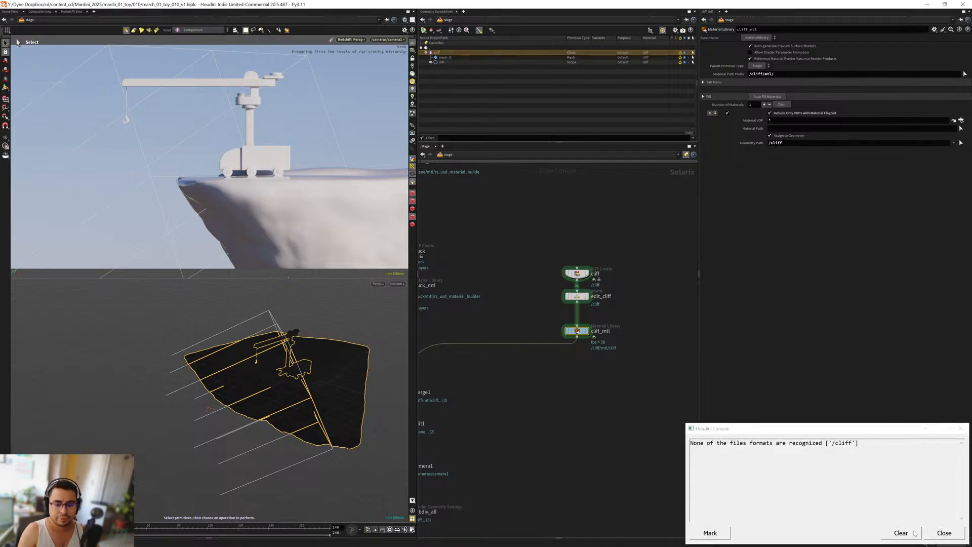
click(944, 533)
Step: Shift the hue of the cliff StandardMaterial1's base color from orange-brown toward tan
drag(603, 384, 545, 315)
key(Return)
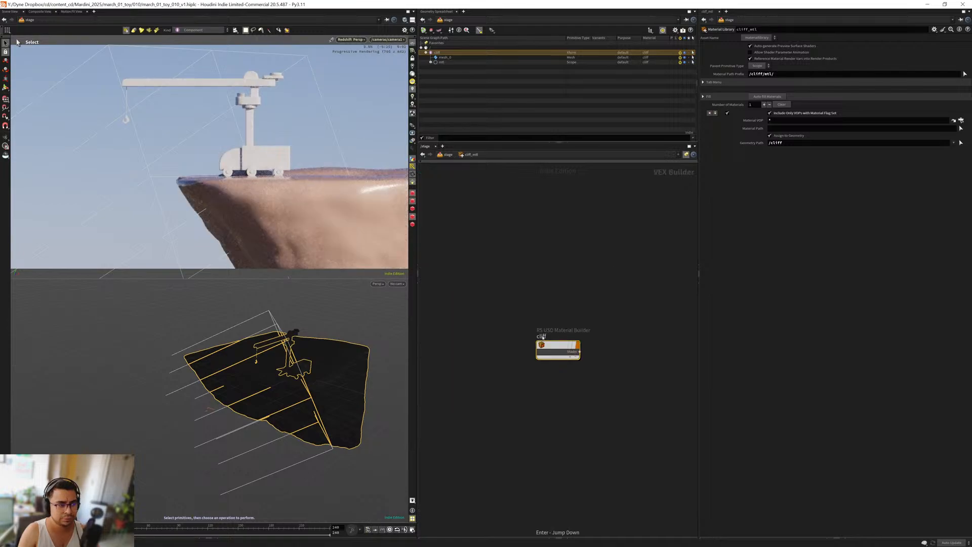
key(Return)
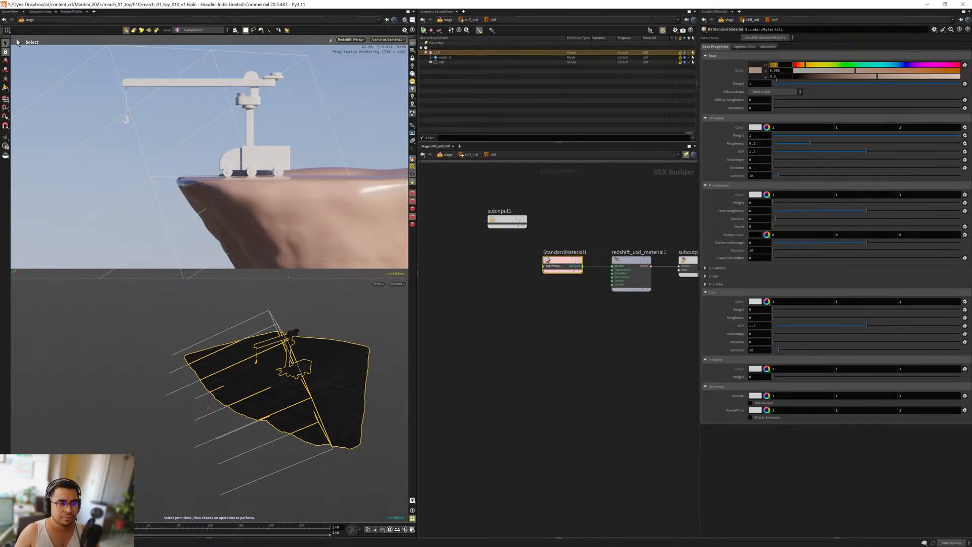
key(Return)
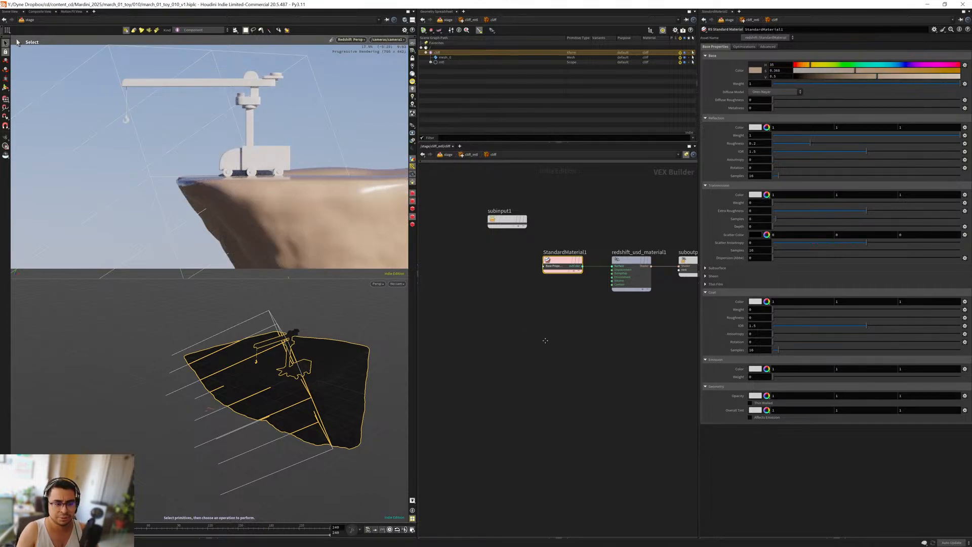
middle_drag(463, 332, 494, 332)
key(Tab)
text(tex)
key(Return)
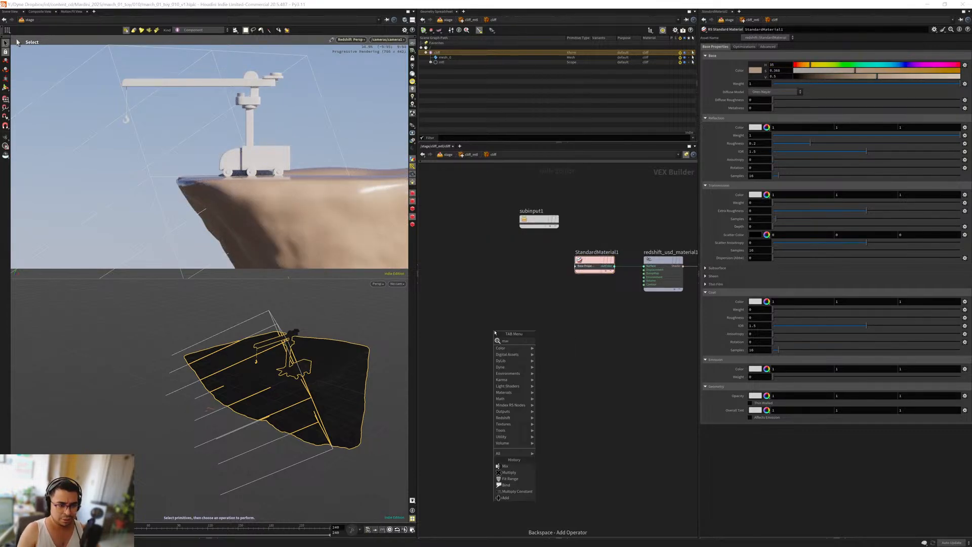
key(Escape)
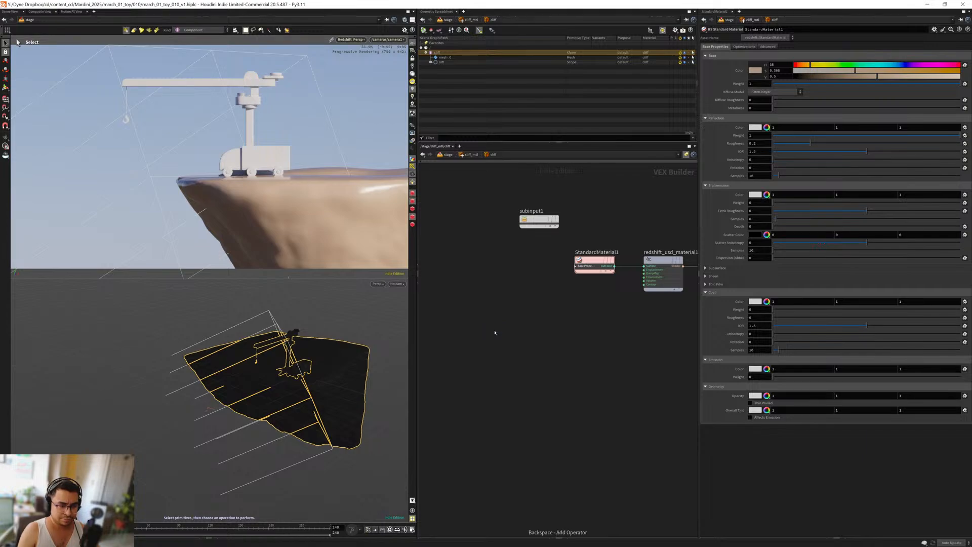
Step: Add an RS Maxon Noise node below StandardMaterial1 in the cliff material network
key(Tab)
text(ma)
key(Return)
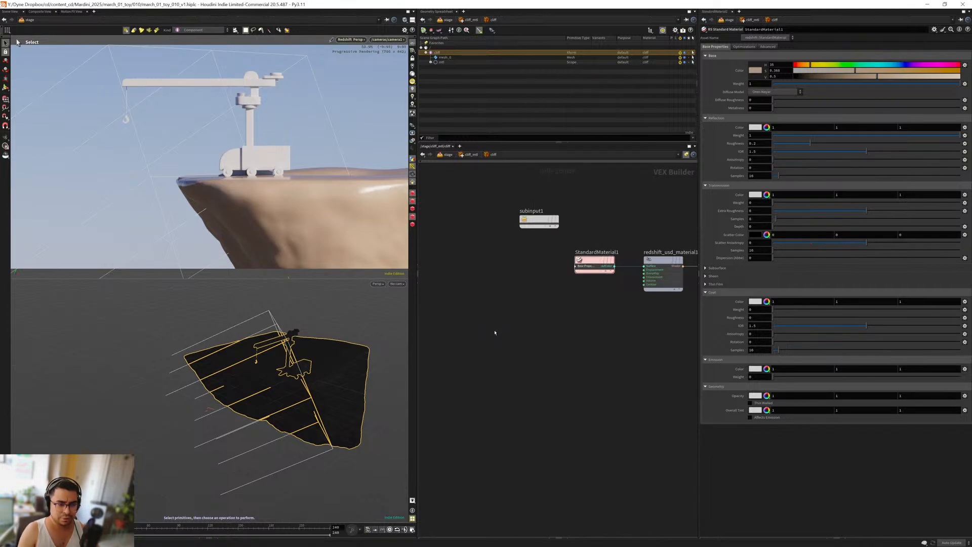
click(494, 332)
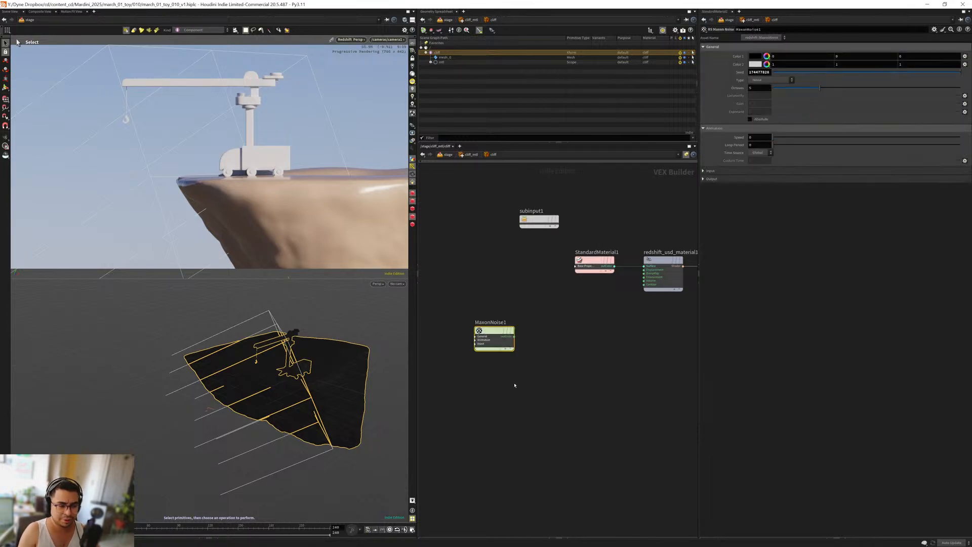
Step: Preview the Maxon Noise by wiring it into redshift_usd_material1's Surface input, and set its noise type to FBM
scroll(529, 380, up, 3)
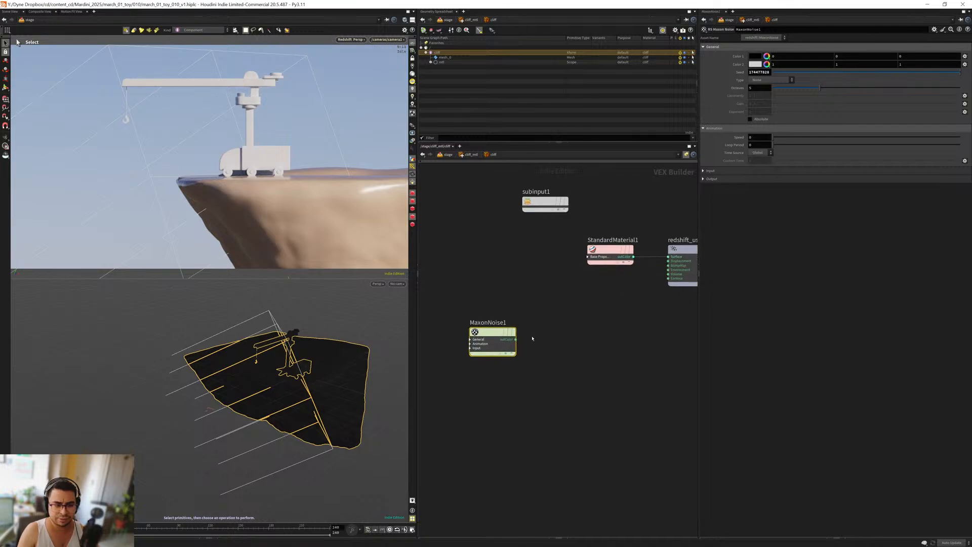
drag(516, 339, 669, 256)
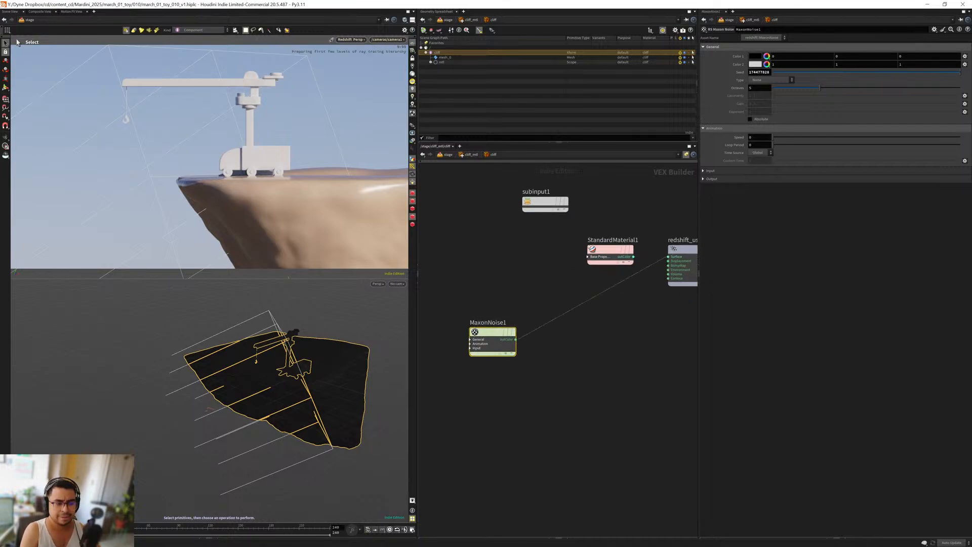
click(758, 80)
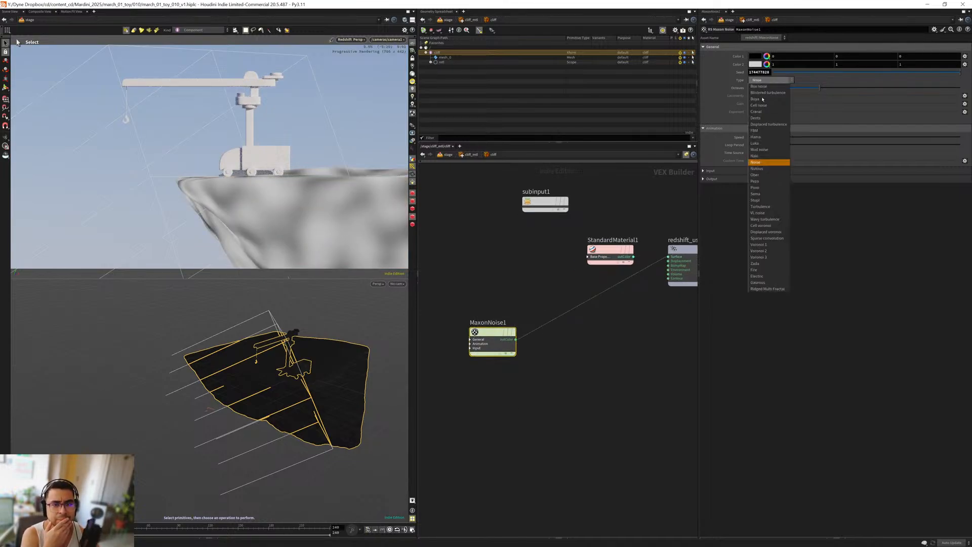
click(762, 135)
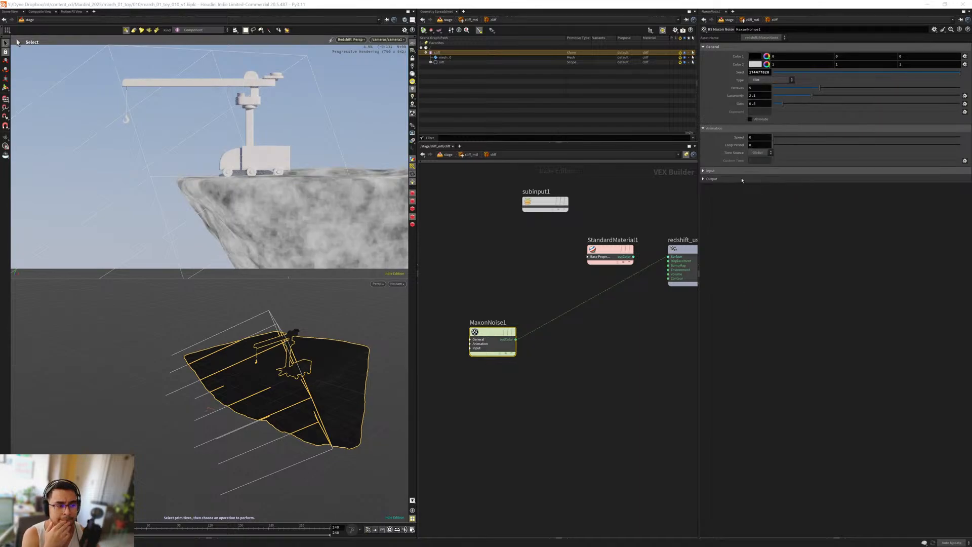
Step: Add an RS Bump Map node below the Maxon Noise and feed the noise into its texture input
key(Tab)
text(bum)
key(BackSpace)
key(Down)
key(Down)
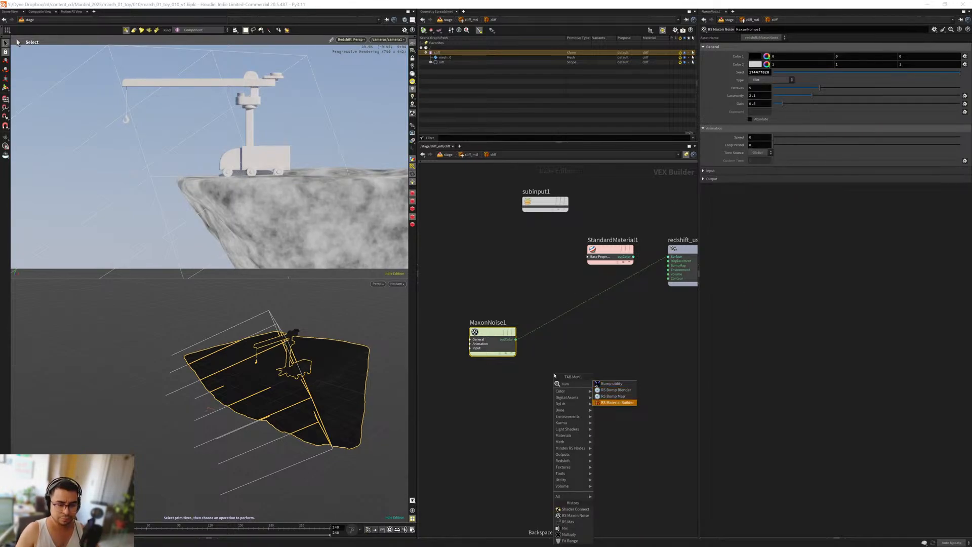
key(Return)
middle_drag(486, 393, 515, 400)
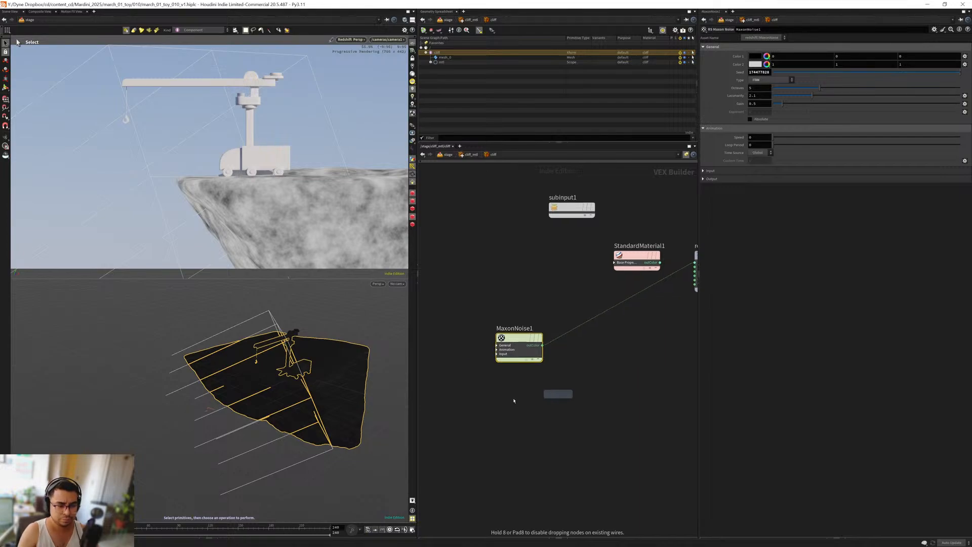
click(515, 399)
drag(544, 364, 496, 331)
Step: Try wiring BumpMap1 into the collapsed StandardMaterial1's bump_input, and cut that connection
drag(484, 372, 612, 268)
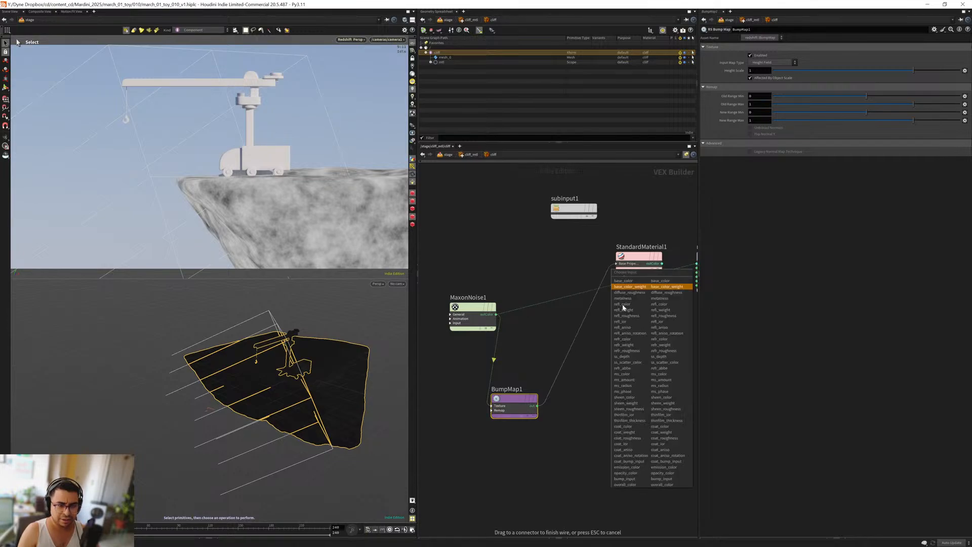
click(625, 479)
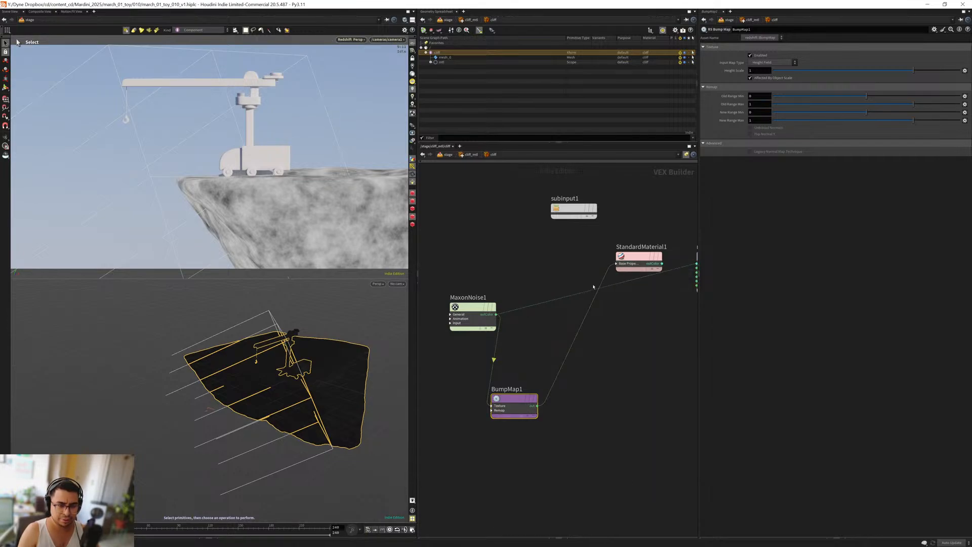
key(y)
drag(616, 343, 562, 336)
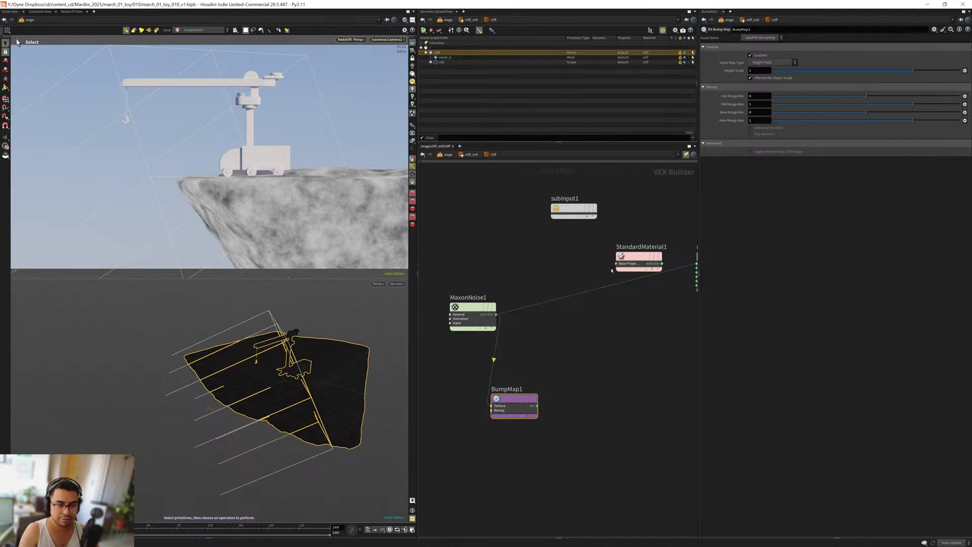
Step: Expand StandardMaterial1's inputs and connect BumpMap1's output to its bump_input
click(614, 269)
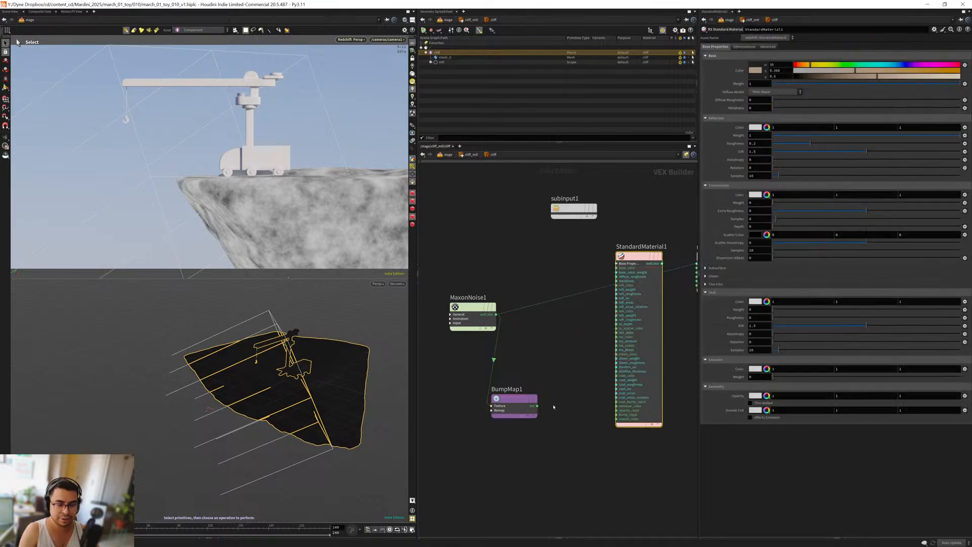
drag(538, 406, 616, 415)
Step: Rearrange the noise and material nodes and reconnect StandardMaterial1 to redshift_usd_material1's Surface input in place of the noise
scroll(552, 367, down, 3)
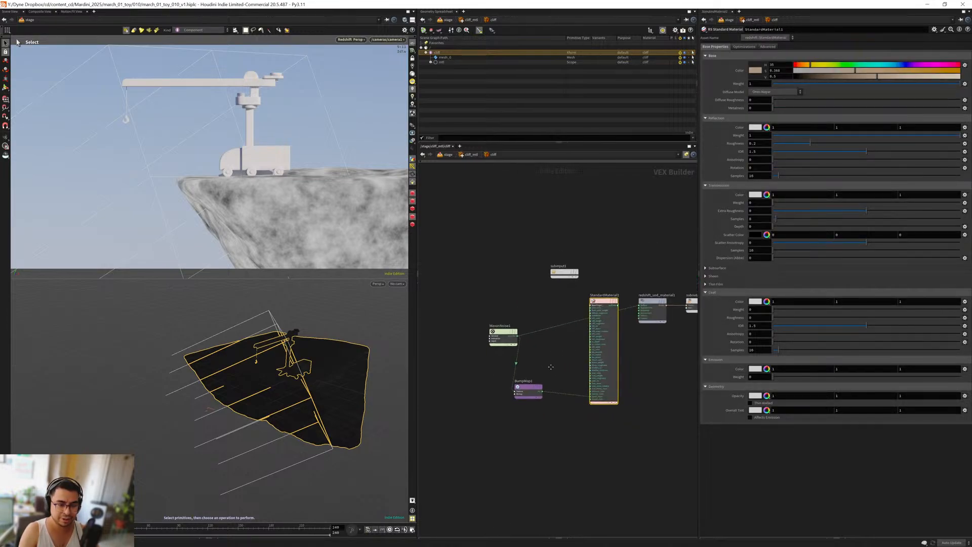
middle_drag(551, 367, 542, 371)
drag(501, 345, 456, 371)
drag(598, 304, 576, 304)
drag(607, 372, 546, 347)
drag(588, 309, 630, 309)
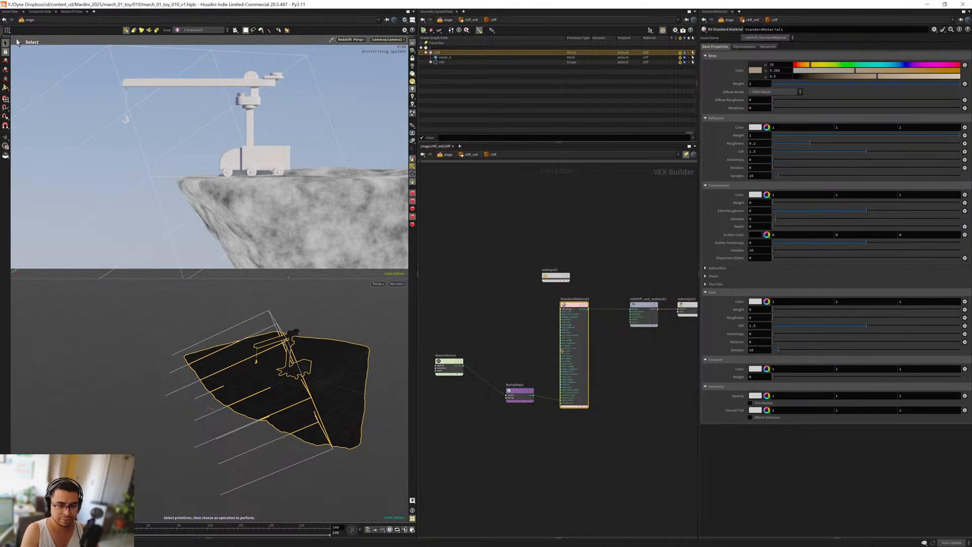
middle_drag(509, 360, 529, 328)
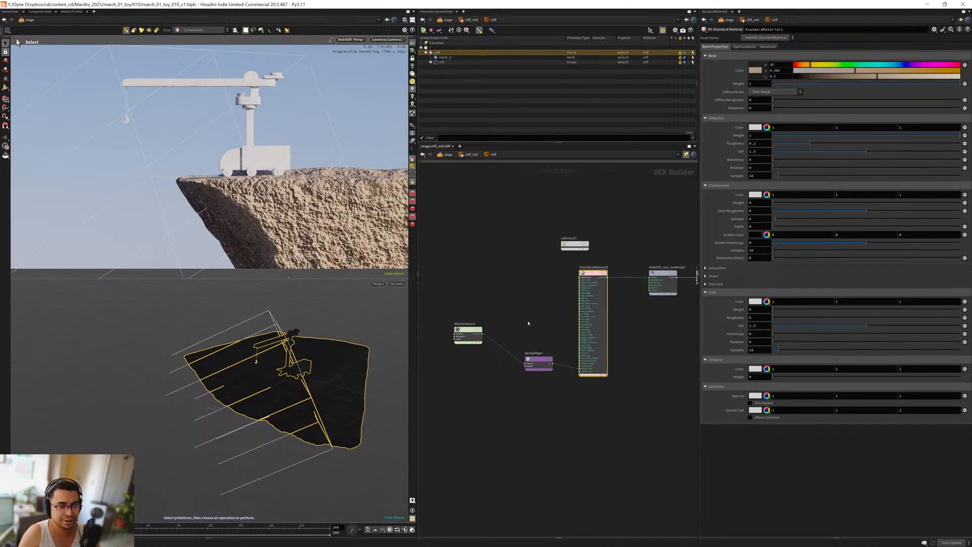
Step: Place MaxonNoise1 next to BumpMap1 and set the bump map's height scale to 0.01
scroll(552, 329, up, 5)
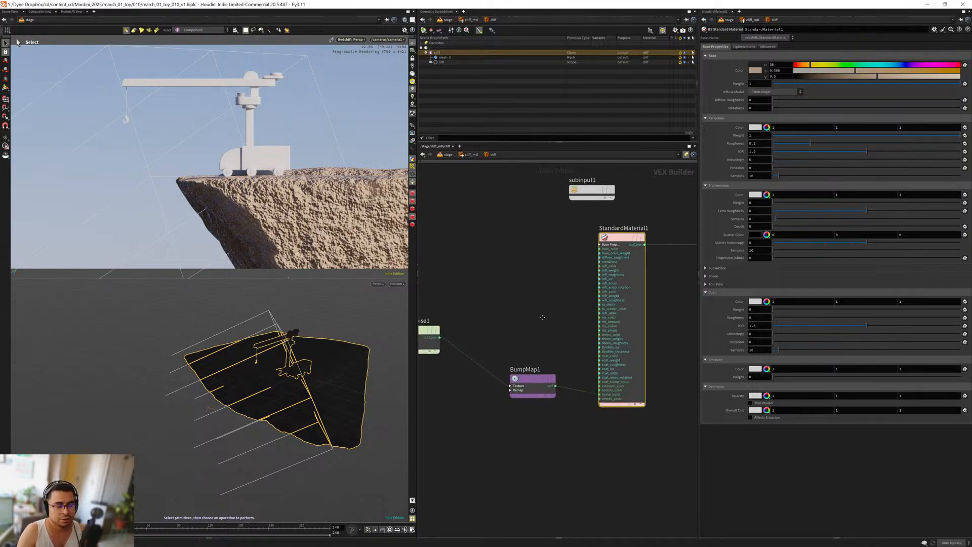
drag(453, 315, 490, 368)
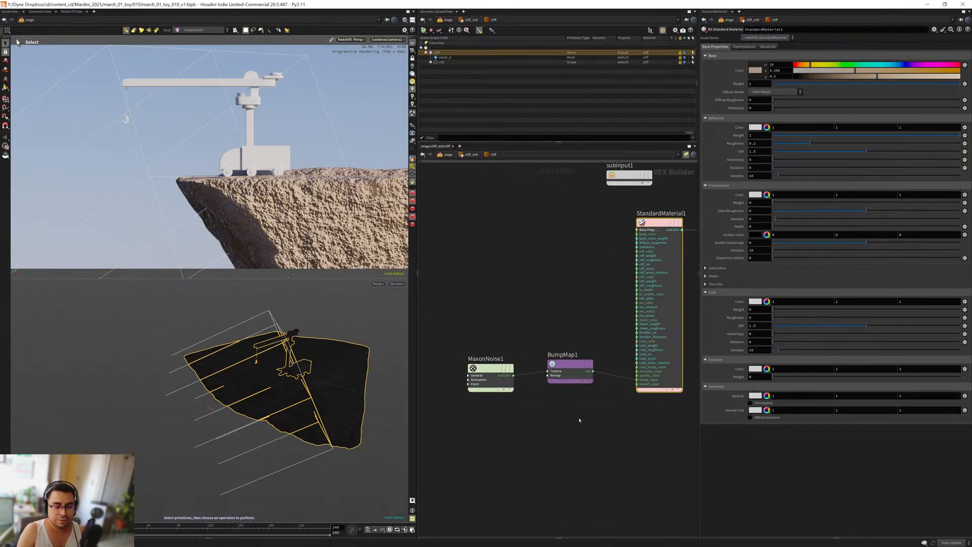
click(570, 365)
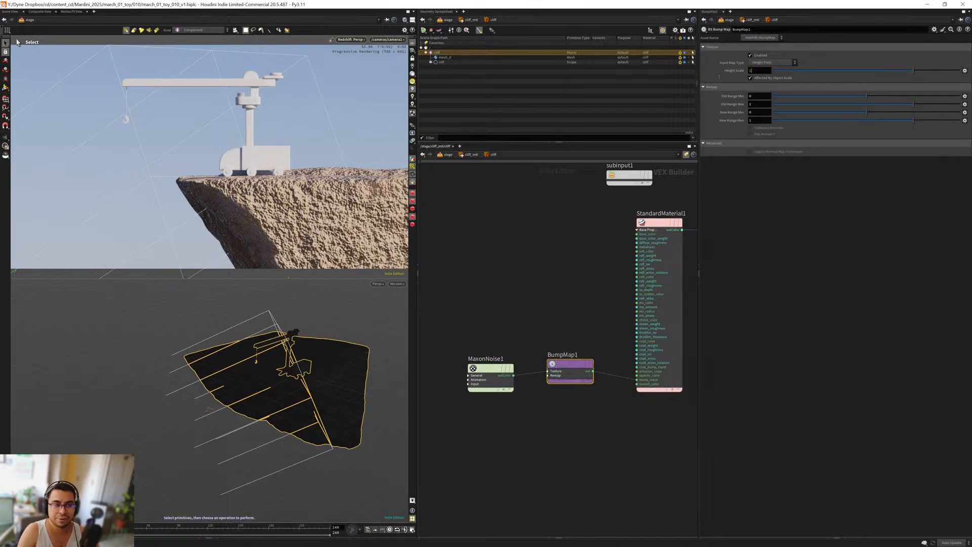
text(0.01)
key(Return)
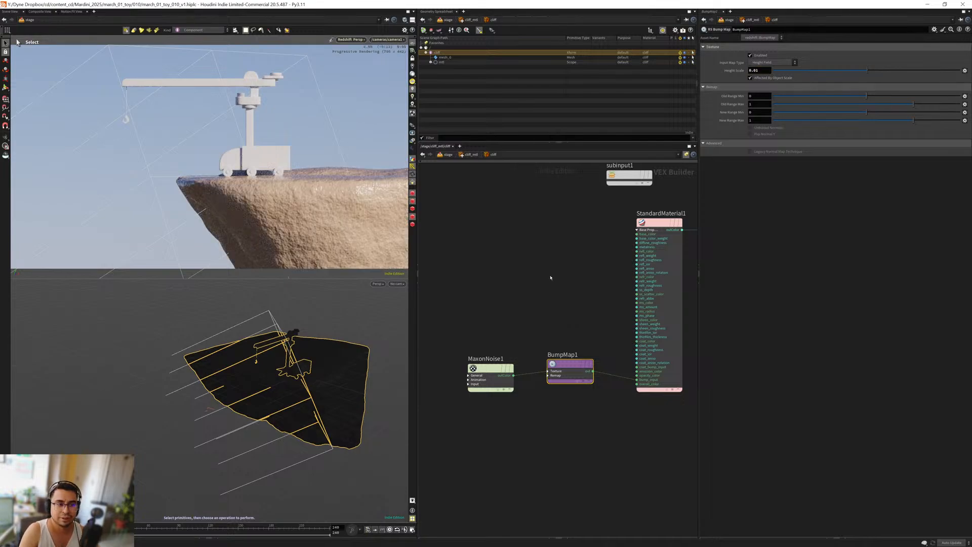
Step: Set StandardMaterial1's reflection roughness to 0.4 and its IOR to 1.32
middle_drag(558, 270, 551, 307)
scroll(551, 304, down, 3)
drag(560, 291, 616, 318)
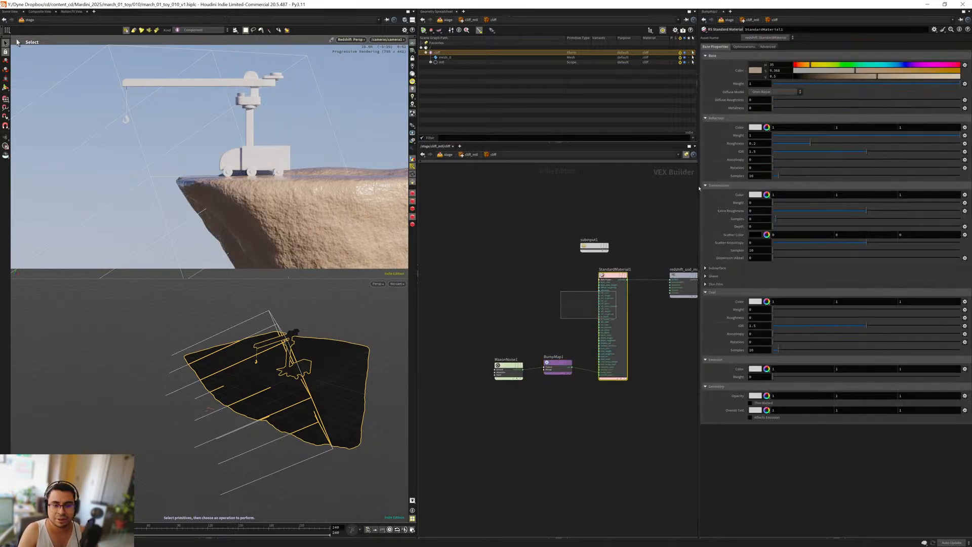
click(754, 143)
text(0.)
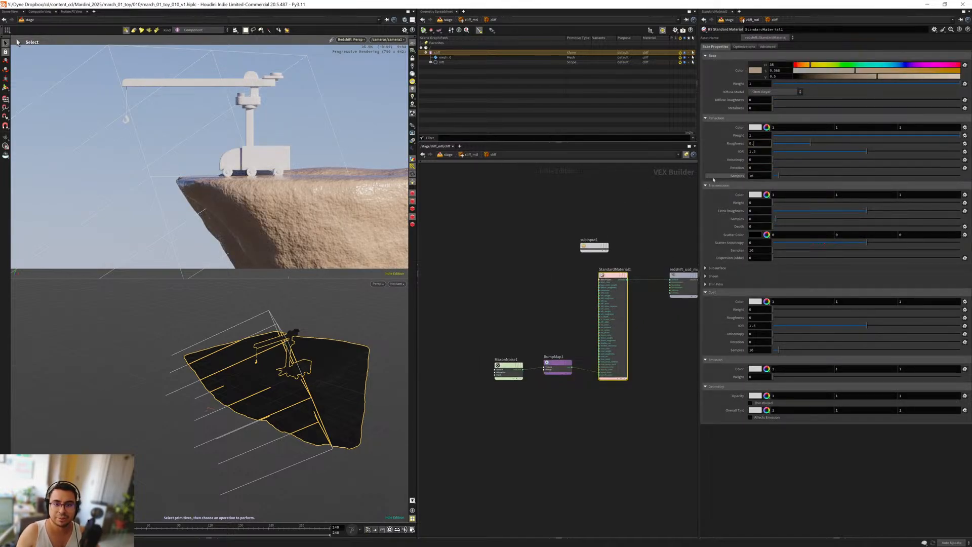
text(4)
key(Return)
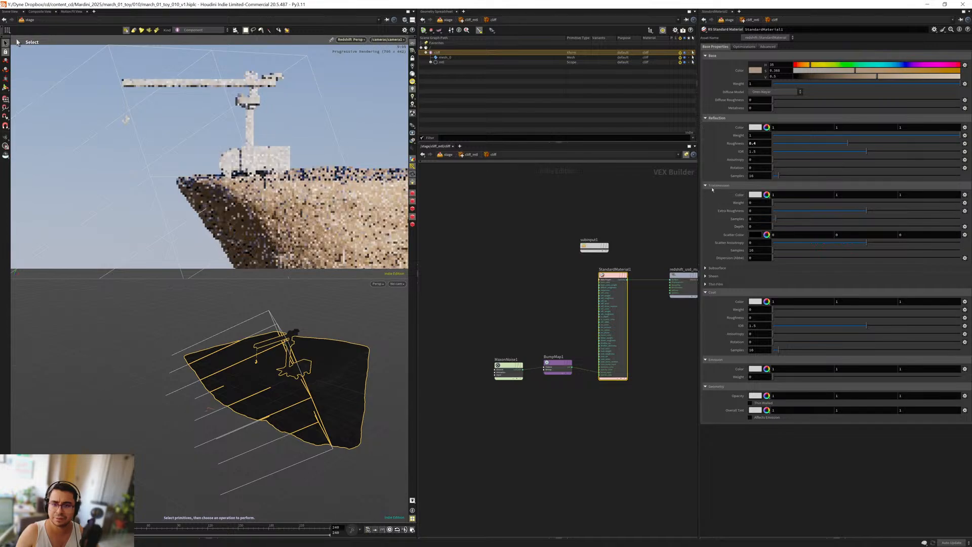
click(759, 152)
text(1.32)
key(Return)
Step: Use the d'Eon Lambertian Spheres diffuse model on StandardMaterial1 and set its diffuse roughness to 0.1
click(775, 92)
click(765, 104)
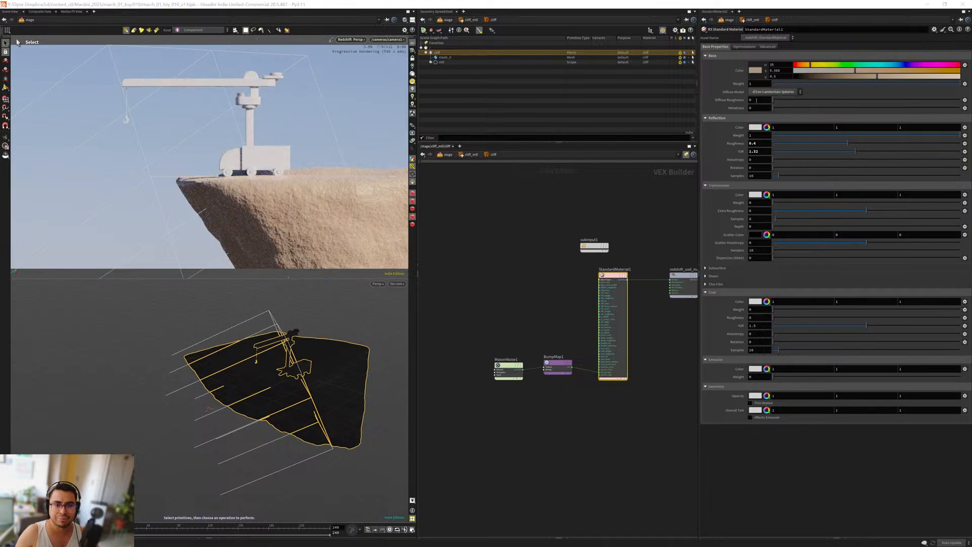
click(755, 101)
text(0.1)
key(Return)
Step: Try overall scale values of 5 and 2 on MaxonNoise1
middle_drag(522, 335, 535, 310)
drag(528, 302, 519, 378)
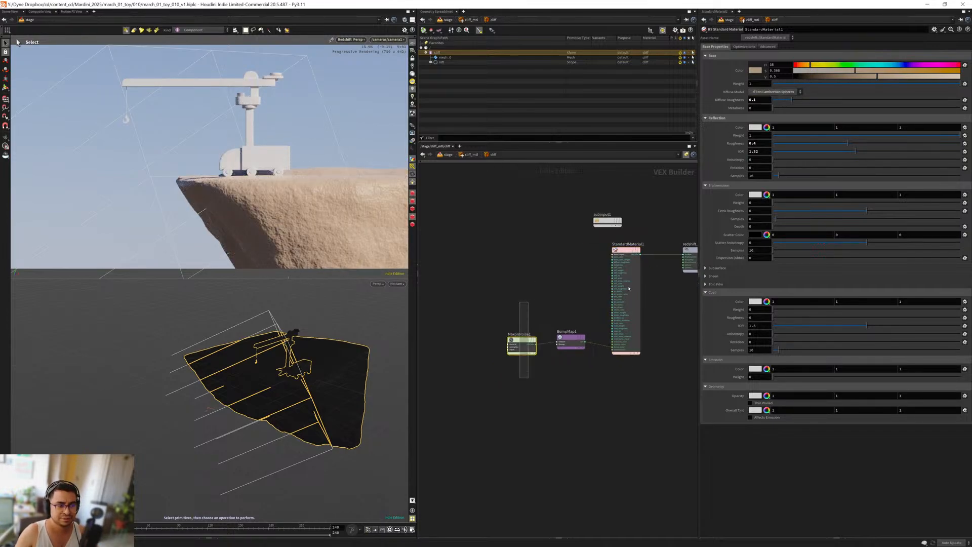
click(710, 171)
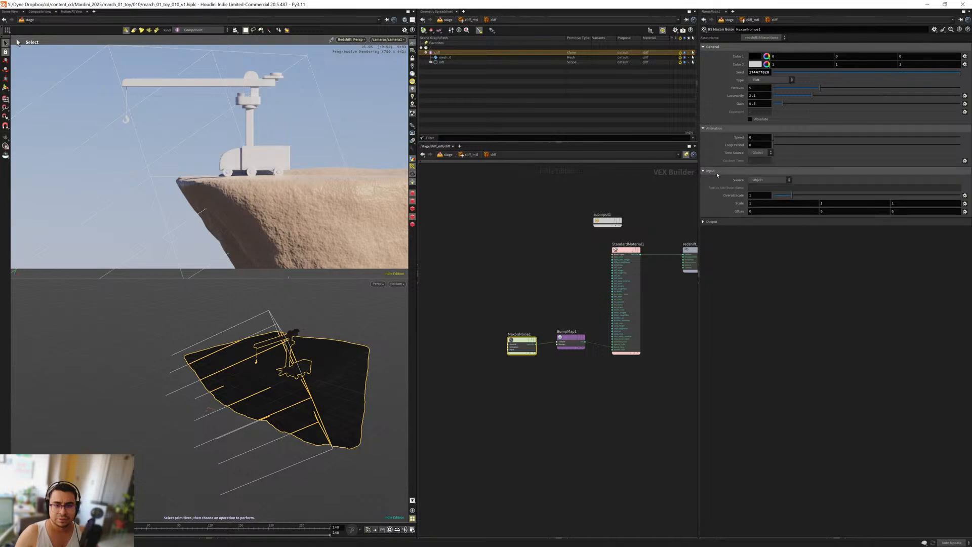
double_click(751, 195)
text(5)
key(Return)
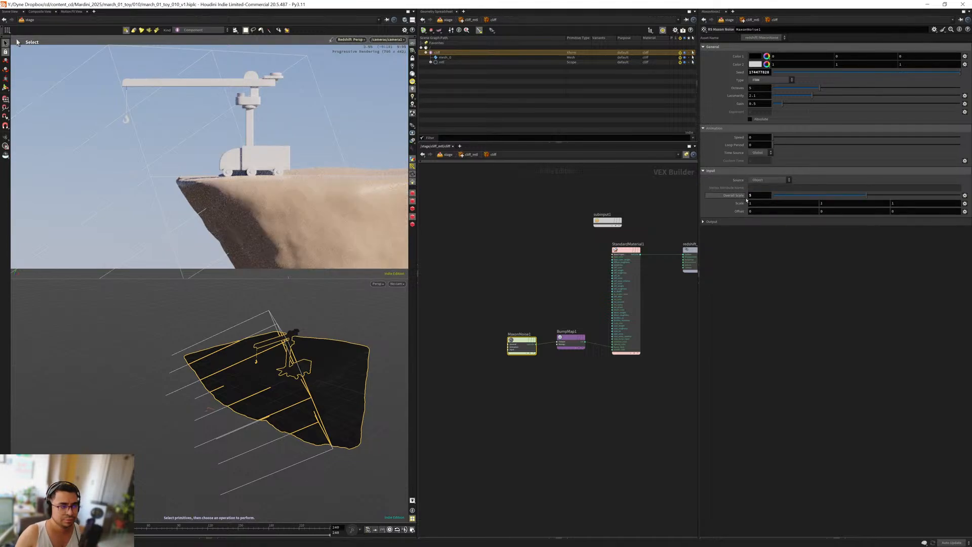
text(2)
key(Return)
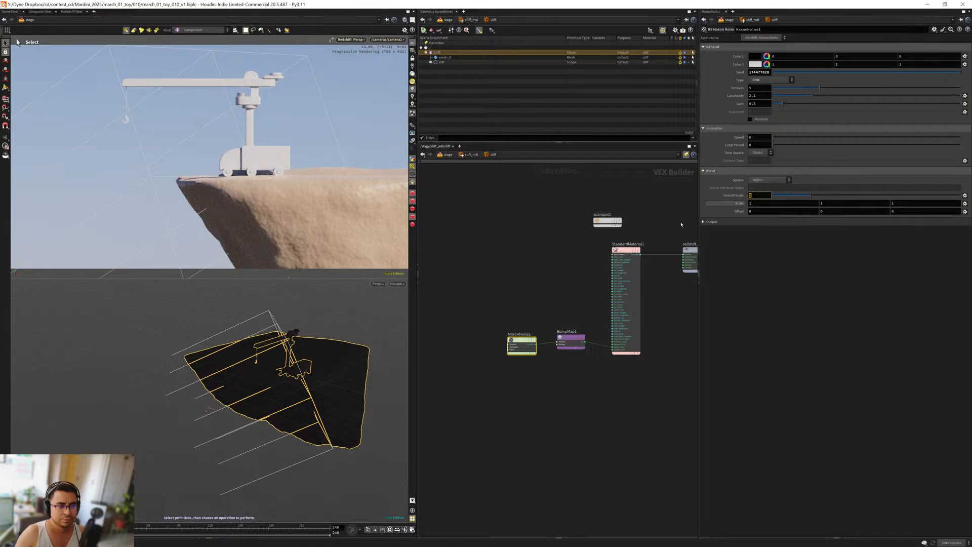
Step: Set MaxonNoise1's overall scale to 4 and raise its octaves to about 18.11
text(4)
key(Return)
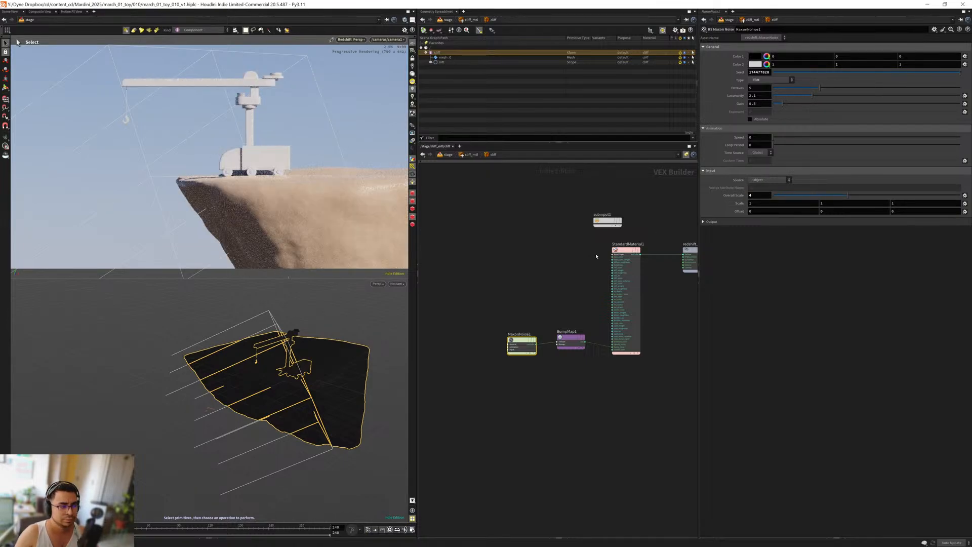
drag(820, 88, 943, 88)
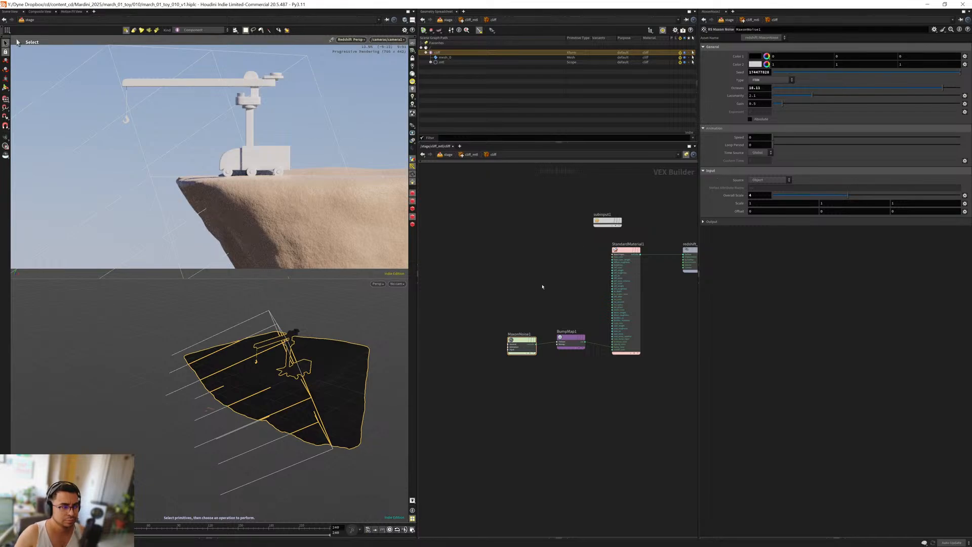
Step: Move MaxonNoise1 and BumpMap1 farther away from StandardMaterial1 and select the standard material
middle_drag(543, 287, 569, 279)
drag(549, 338, 495, 336)
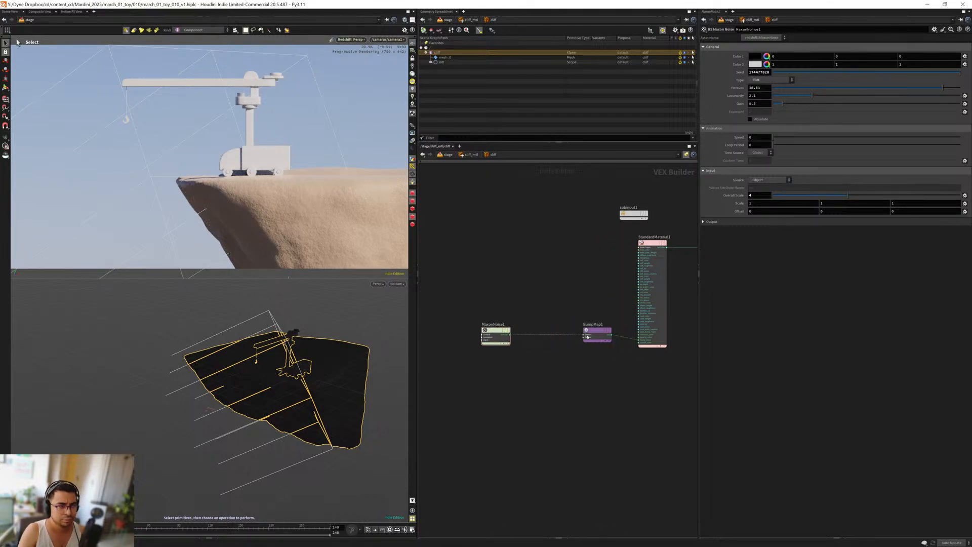
drag(601, 333, 557, 333)
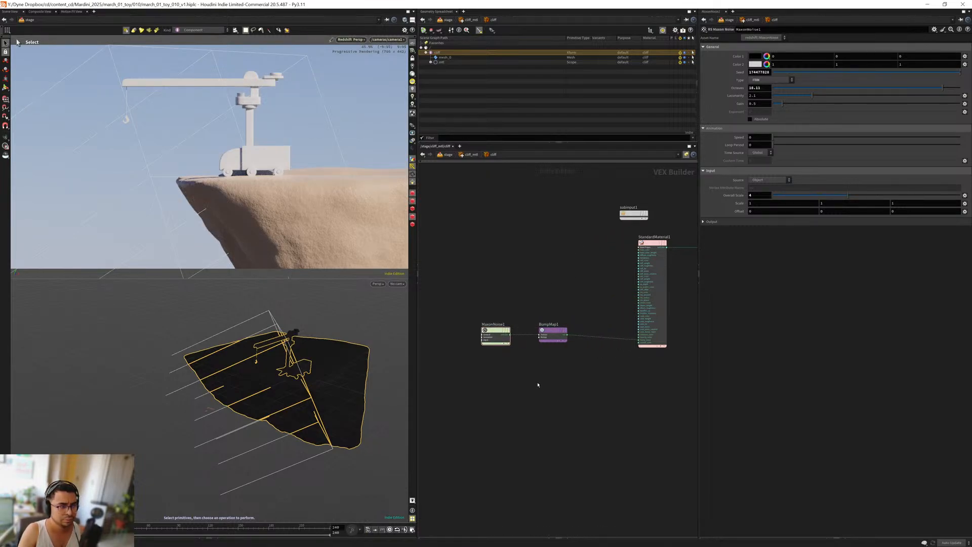
middle_drag(590, 252, 564, 293)
drag(669, 338, 577, 294)
middle_drag(535, 323, 519, 294)
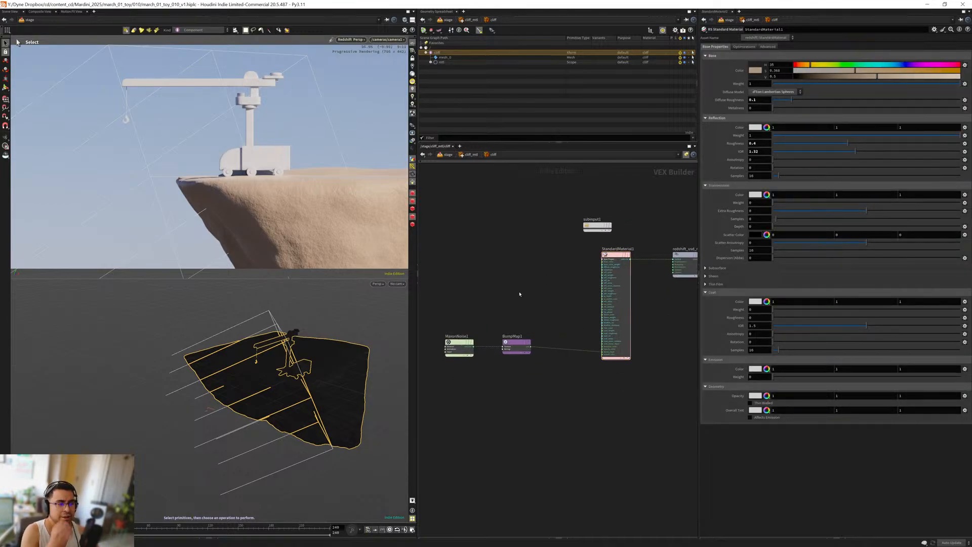
Step: Switch to Greyscalegorilla Studio and search its library for clay
key(alt+Tab)
key(alt+Tab)
key(alt+Tab)
key(alt+Tab)
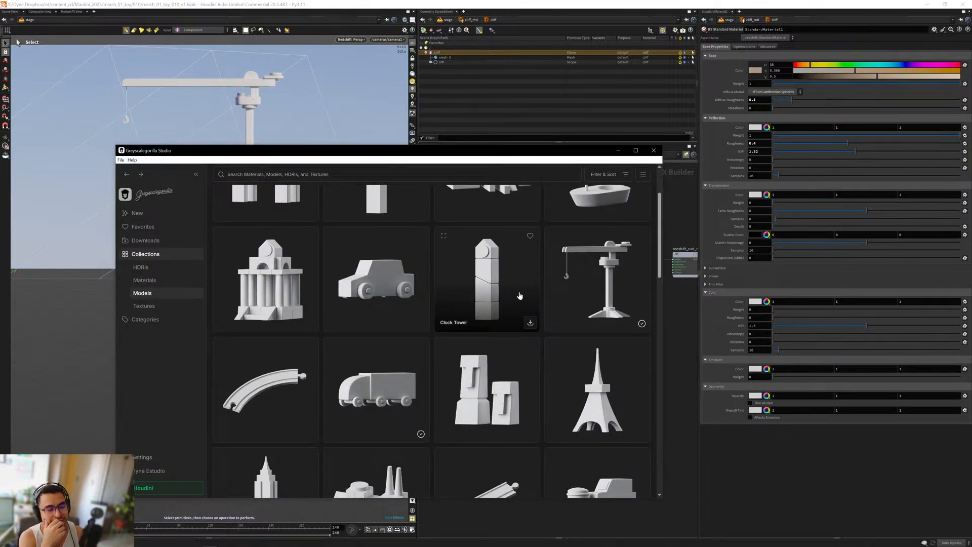
click(271, 175)
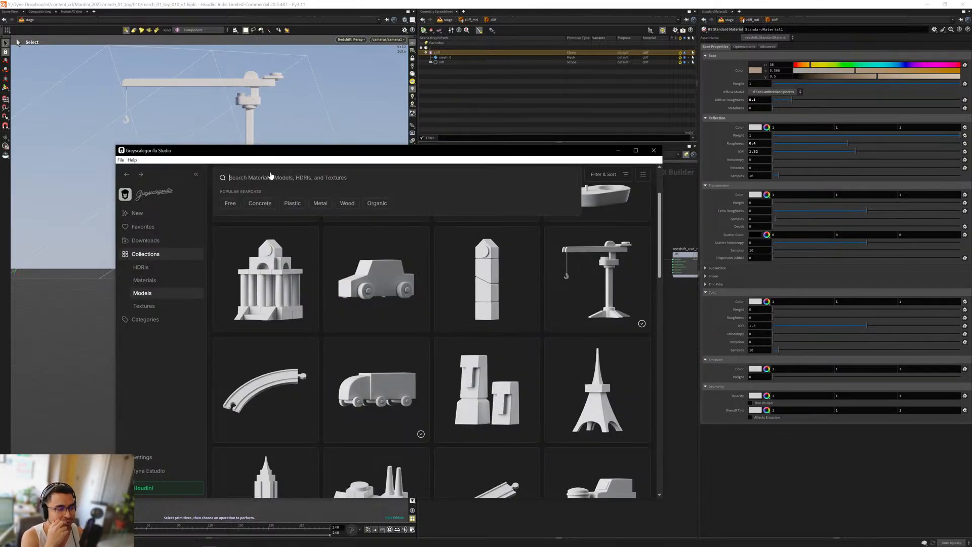
text(clay)
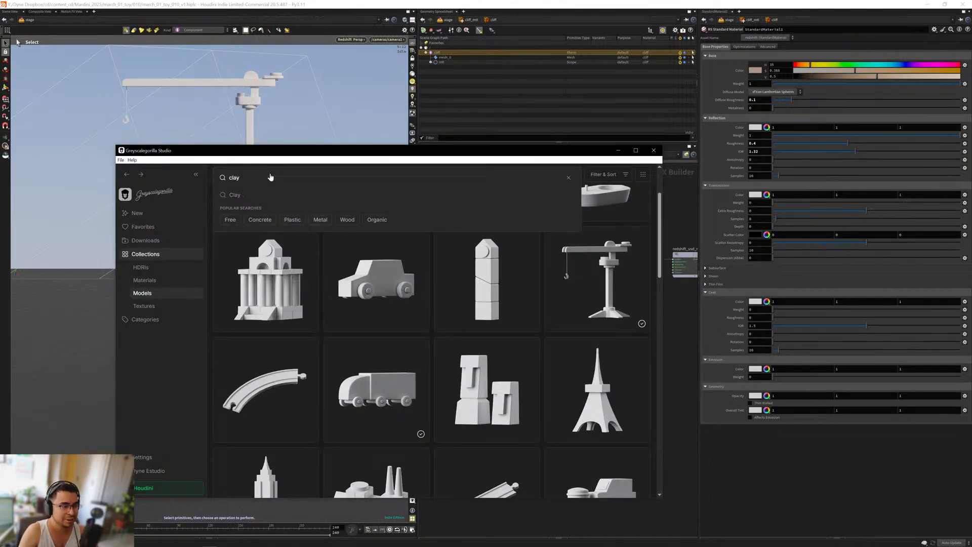
key(Return)
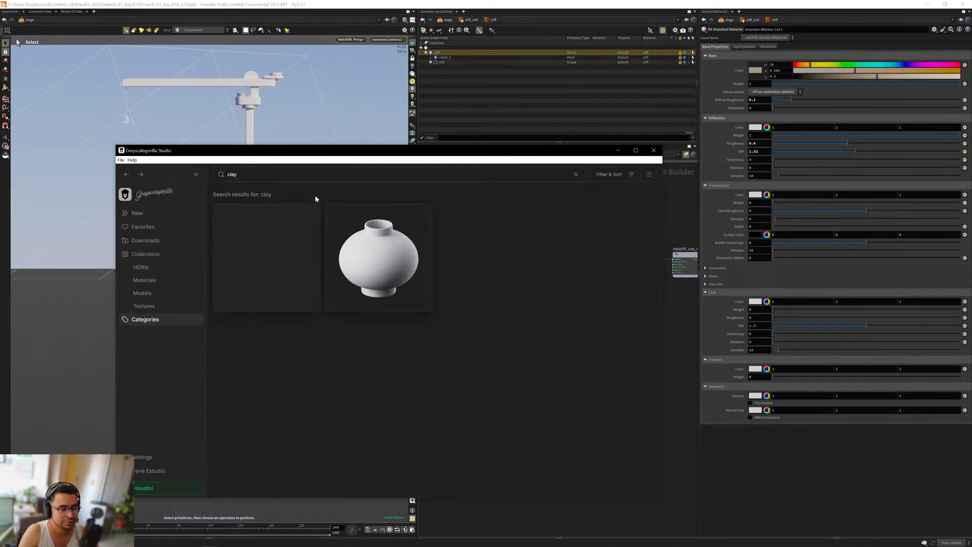
Step: Browse the Clay Fine materials collection and install Clay Fine Earthenware 05
click(145, 280)
click(250, 175)
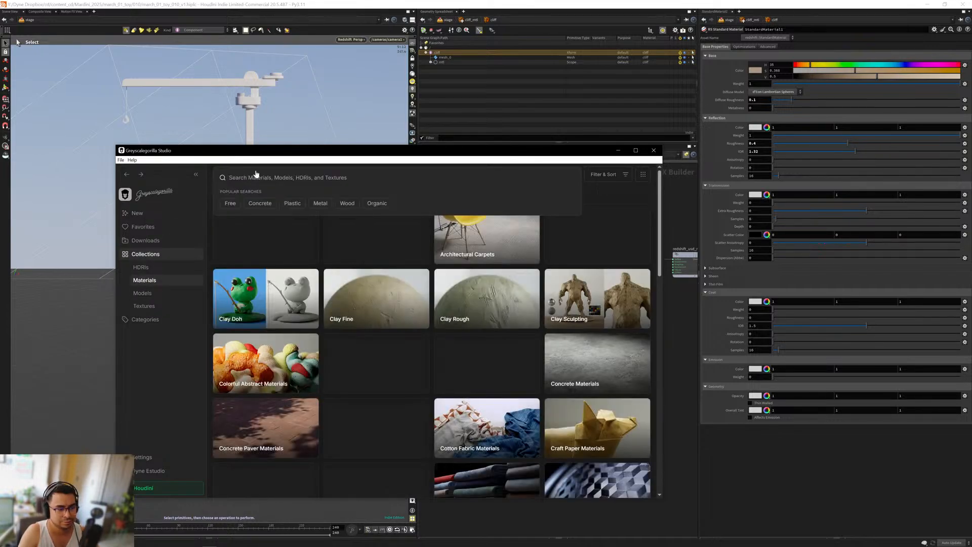
click(373, 306)
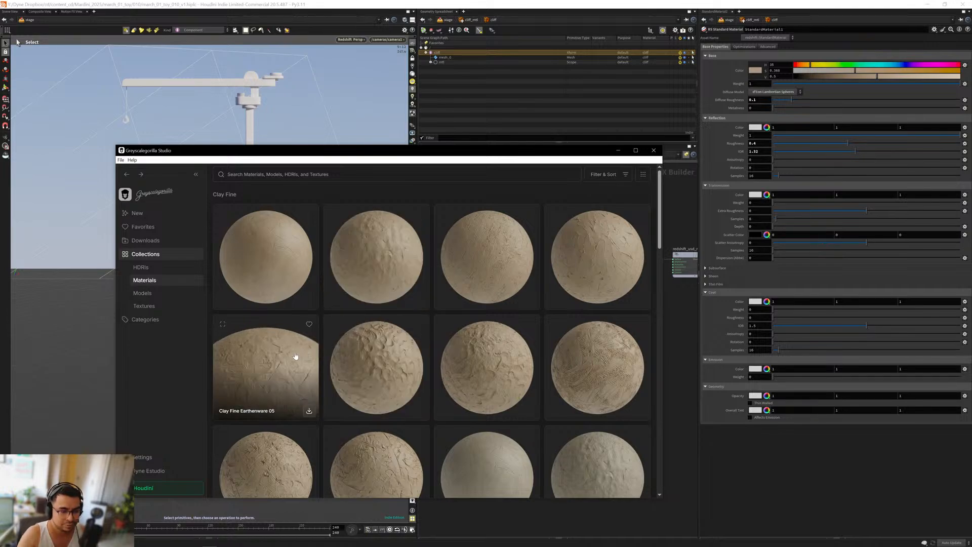
scroll(295, 287, down, 2)
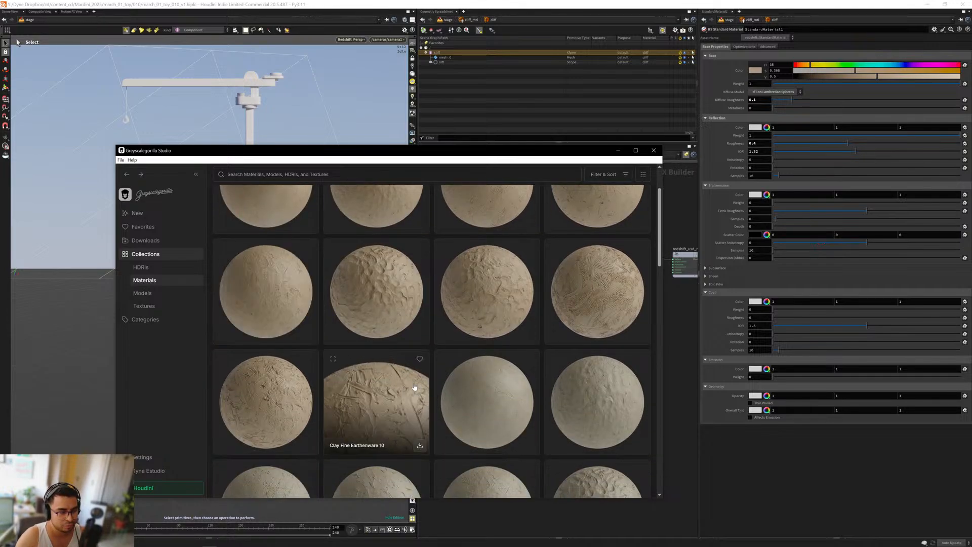
click(310, 336)
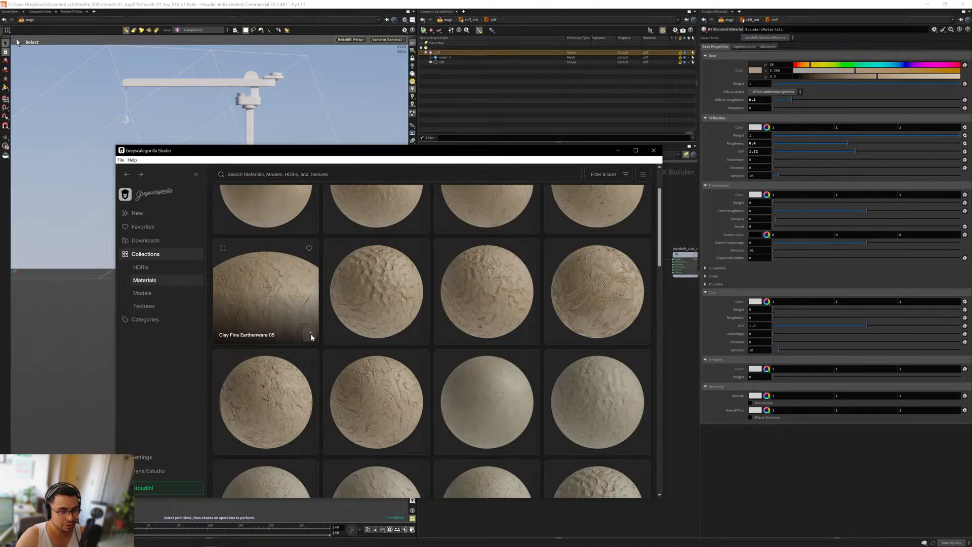
click(265, 301)
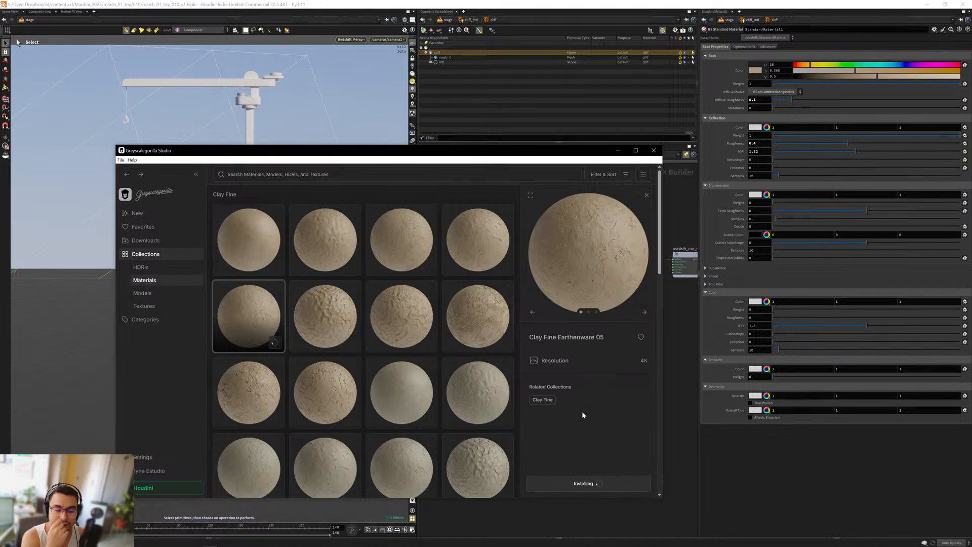
Step: Send Clay Fine Earthenware 05 to Houdini, return there and open the mat network
click(598, 488)
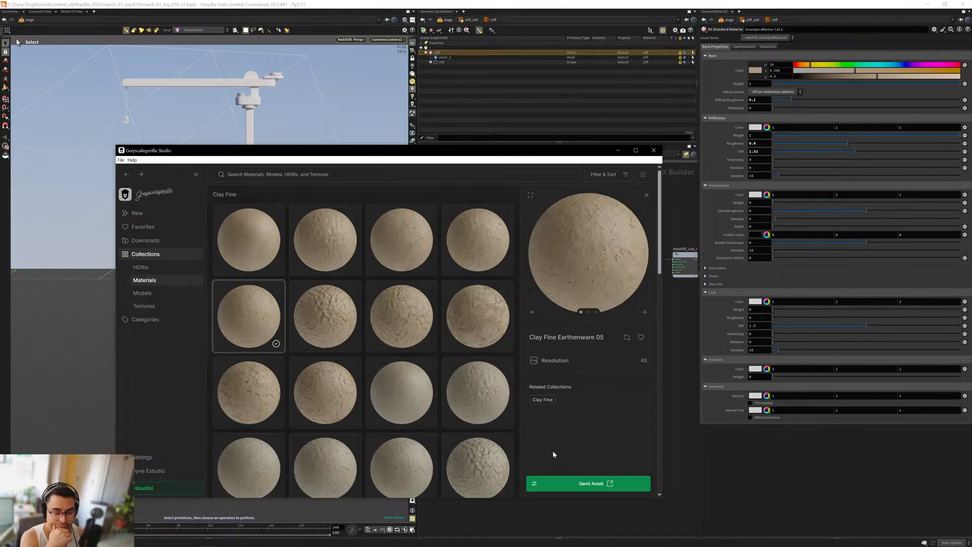
click(534, 483)
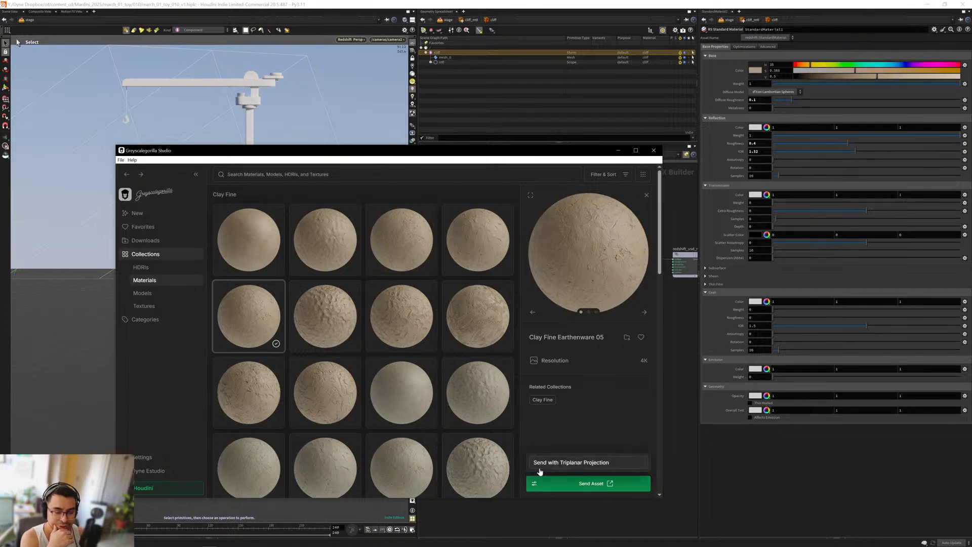
click(563, 437)
click(684, 397)
middle_drag(548, 264, 540, 301)
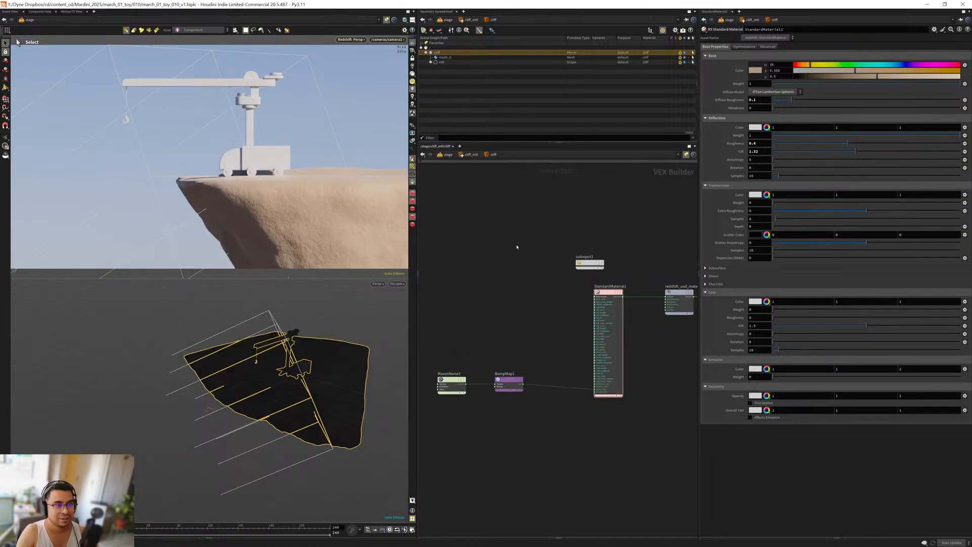
key(n)
click(468, 296)
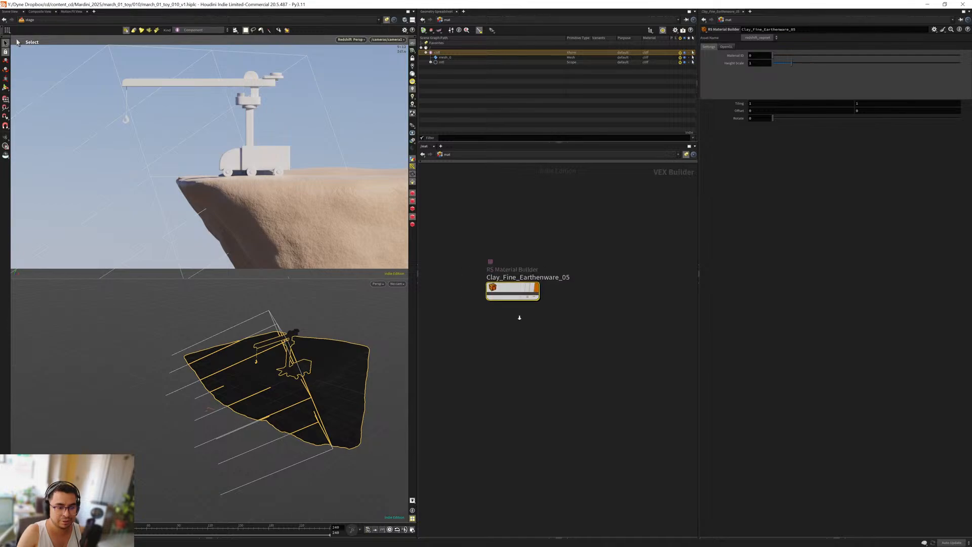
Step: Delete the imported Clay_Fine_Earthenware_05 builder and send the asset again from Greyscalegorilla Studio
key(Delete)
key(alt+Tab)
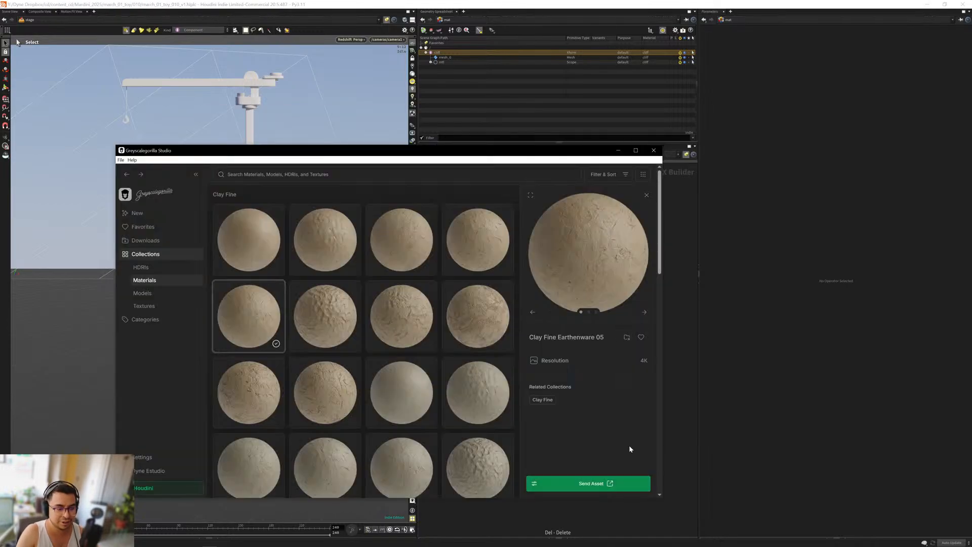
click(593, 484)
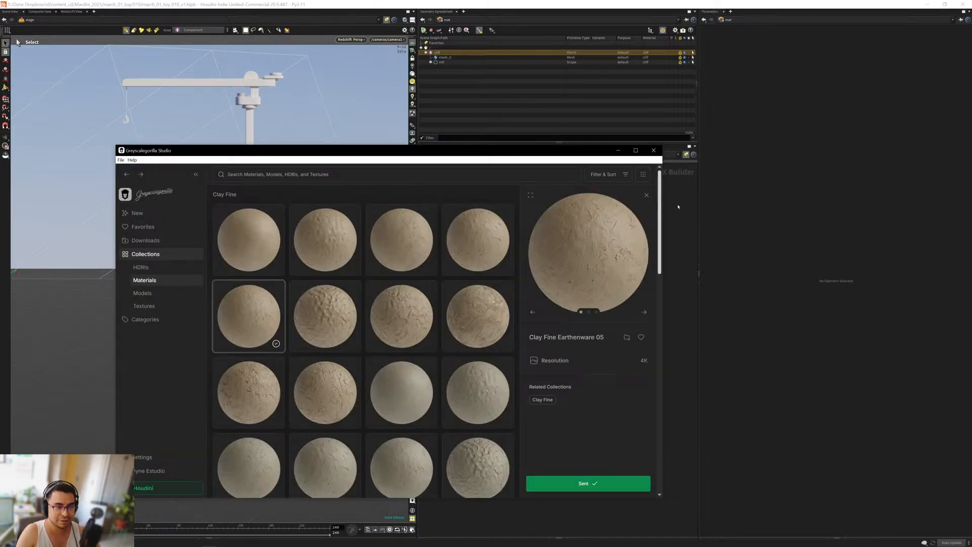
click(678, 206)
click(514, 298)
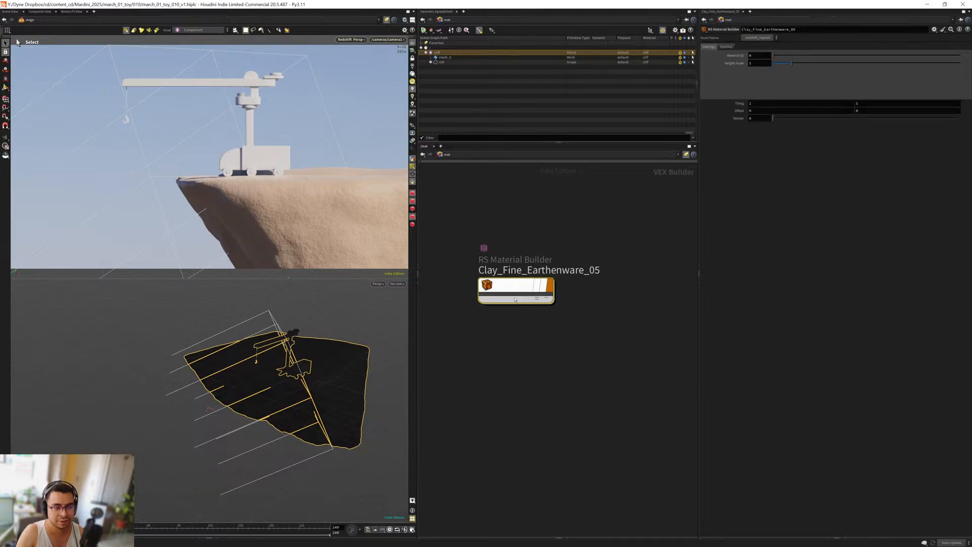
right_click(515, 299)
mouse_move(551, 414)
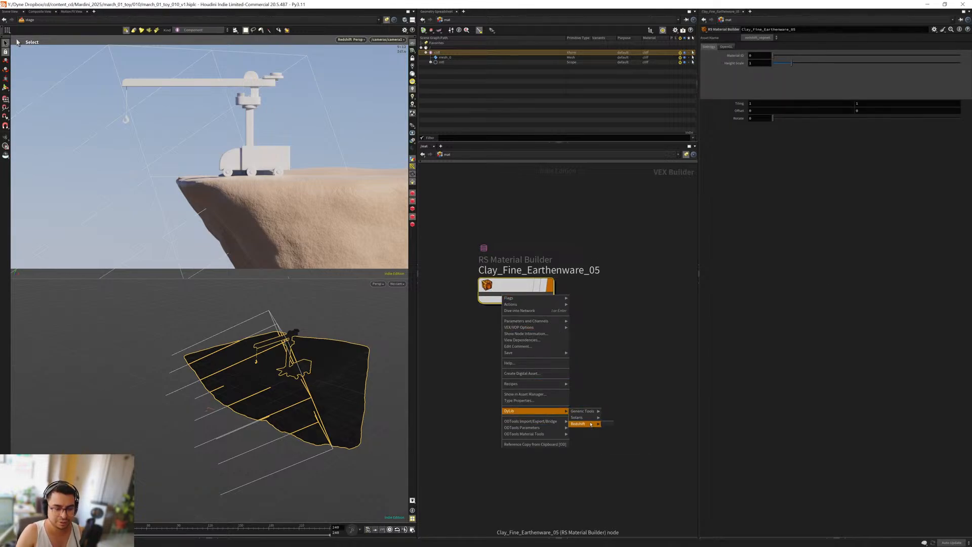
key(Escape)
Step: Go inside the Clay_Fine_Earthenware_05 material builder to show its texture and shader nodes
drag(572, 355, 532, 293)
key(Return)
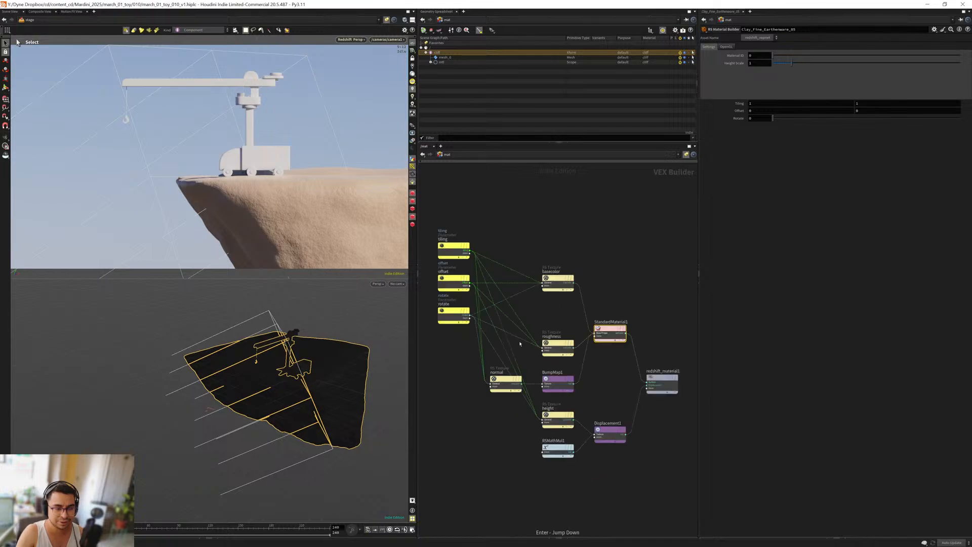
Step: Copy all shader nodes from the Clay_Fine_Earthenware_05 builder and paste them inside the cliff builder of the cliff_mtl material library
scroll(492, 455, down, 2)
drag(443, 235, 598, 479)
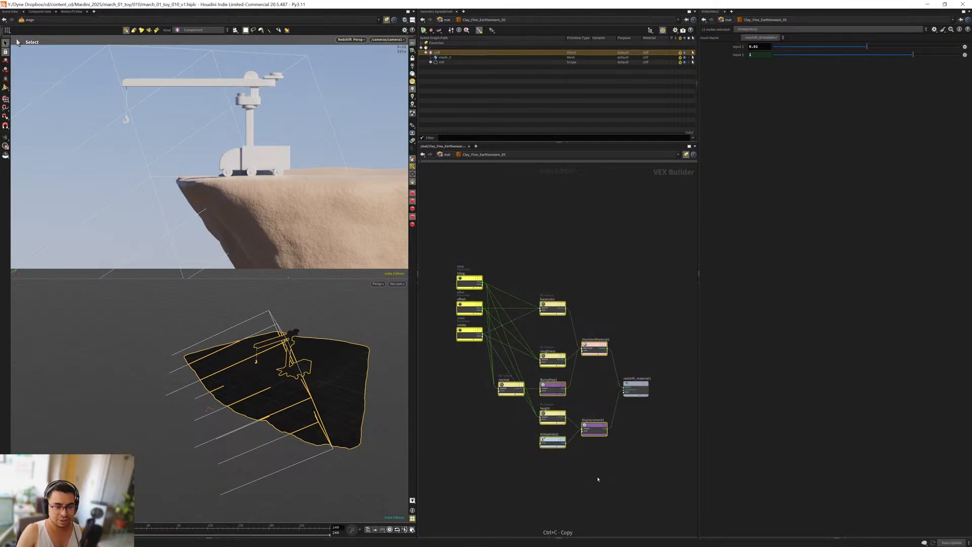
key(n)
click(547, 215)
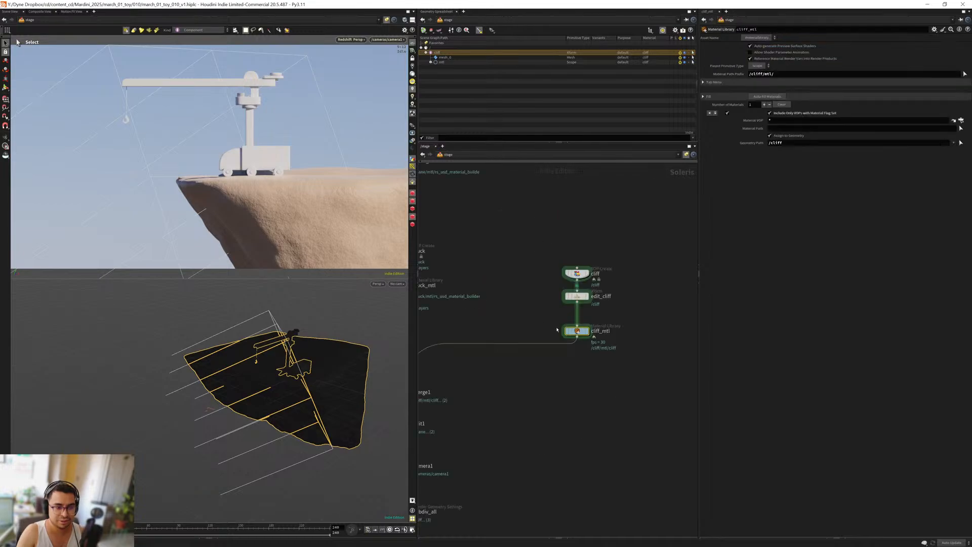
key(Return)
key(Return)
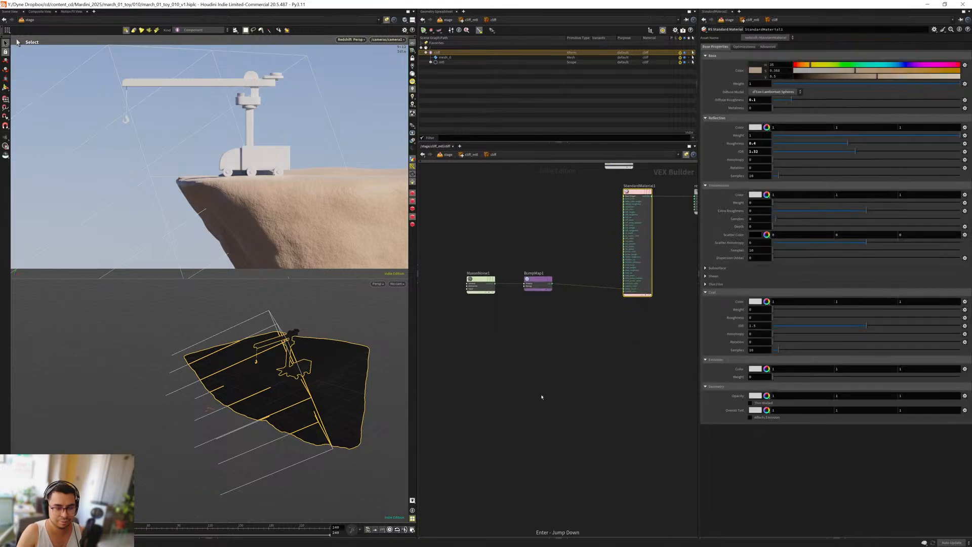
key(ctrl+v)
Step: Position the pasted clay nodes below the old cliff shader and connect StandardMaterial2 and Displacement1 to the redshift_usd_material1 node
middle_drag(605, 417, 626, 371)
click(599, 348)
drag(651, 473, 463, 249)
drag(569, 285, 548, 371)
drag(626, 445, 596, 381)
scroll(599, 354, down, 4)
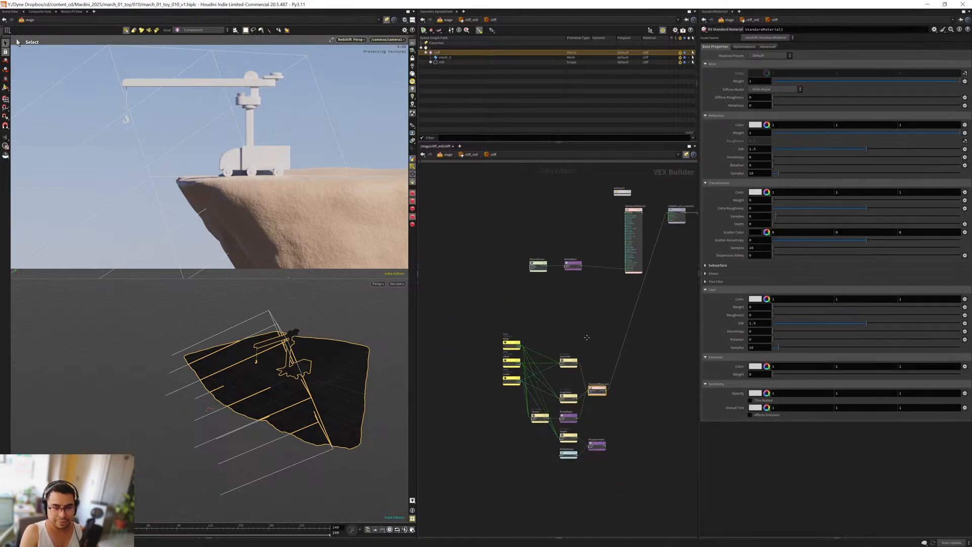
drag(610, 446, 572, 405)
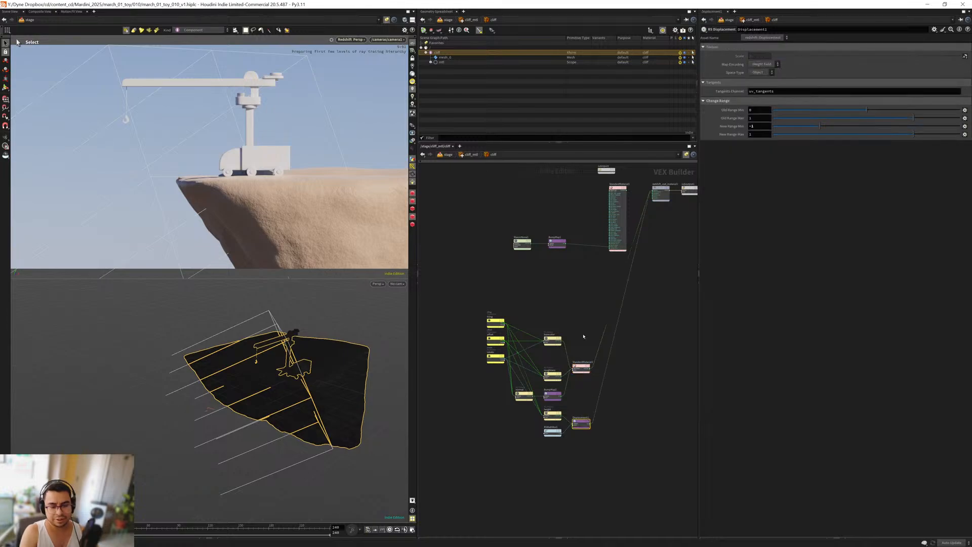
Step: Move the material output nodes closer to the clay network and restart the Redshift viewport render
middle_drag(584, 336, 541, 364)
drag(660, 256, 652, 315)
middle_drag(505, 327, 541, 293)
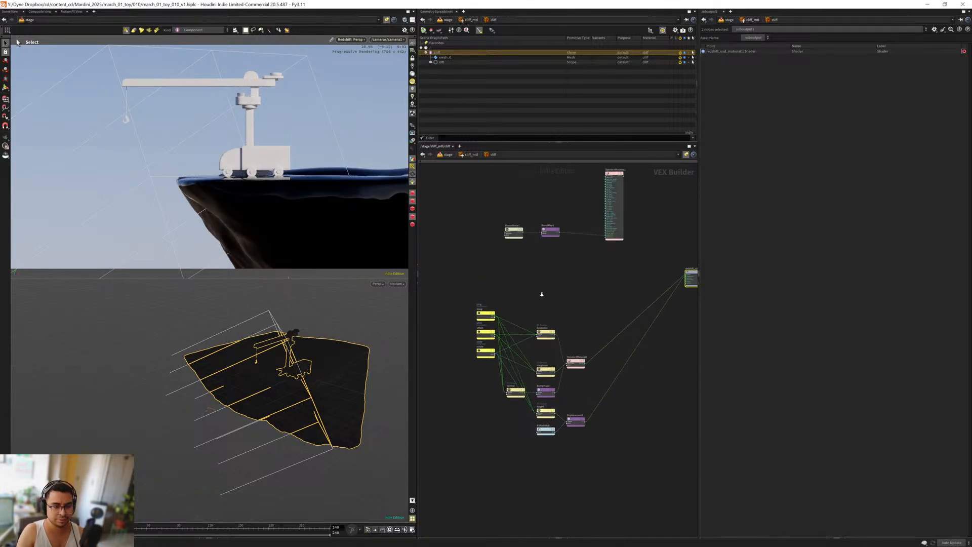
scroll(525, 379, up, 3)
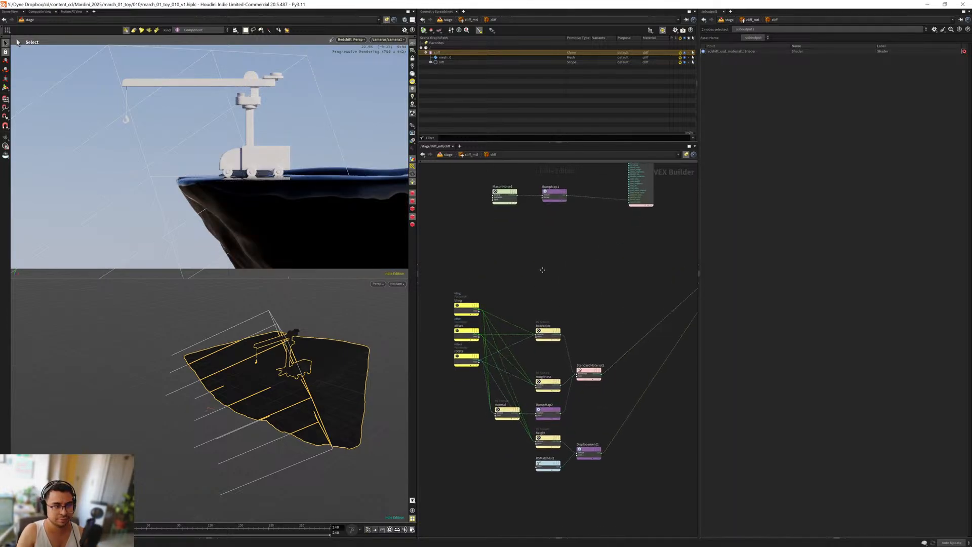
click(346, 41)
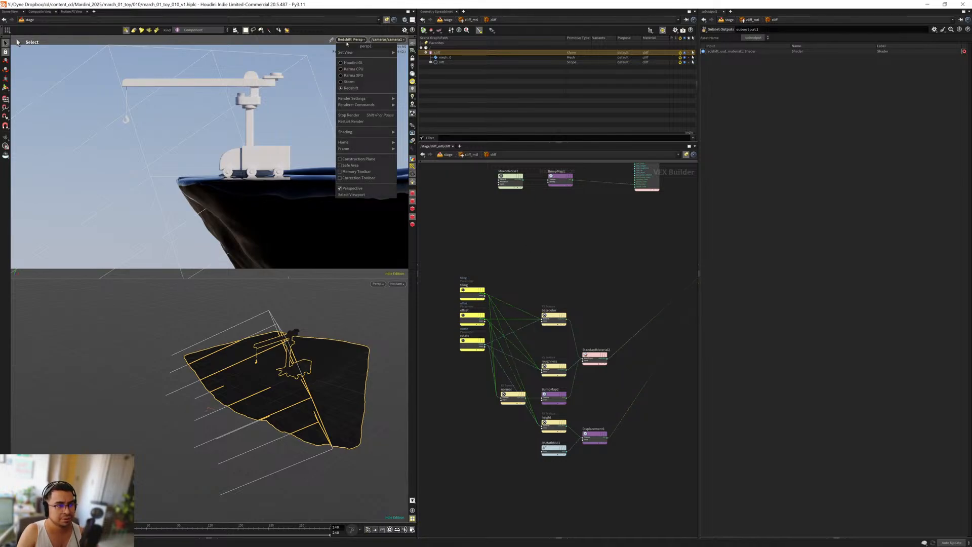
click(349, 122)
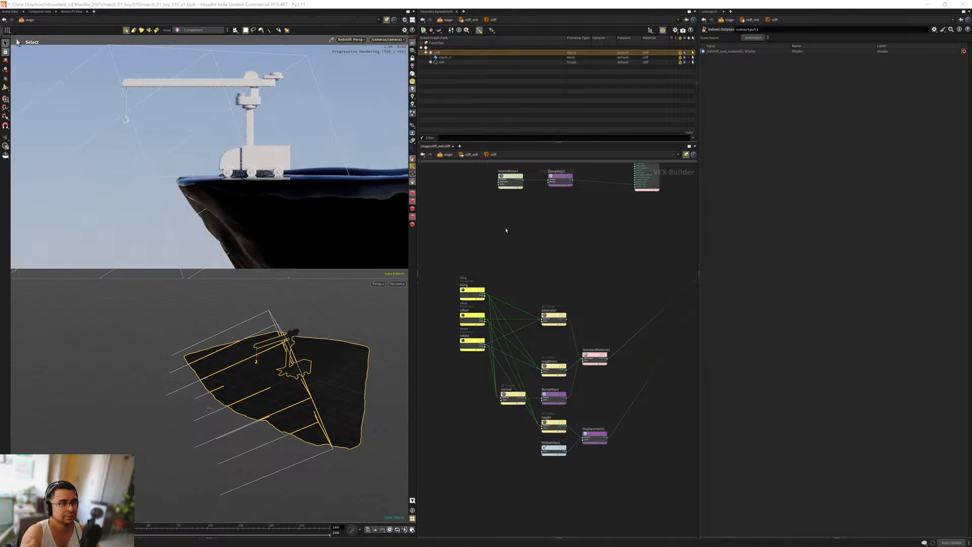
Step: Preview the basecolor texture directly on the material output and set the scope of the tiling, offset and rotate parameters to Subnet Connector
drag(539, 276, 567, 329)
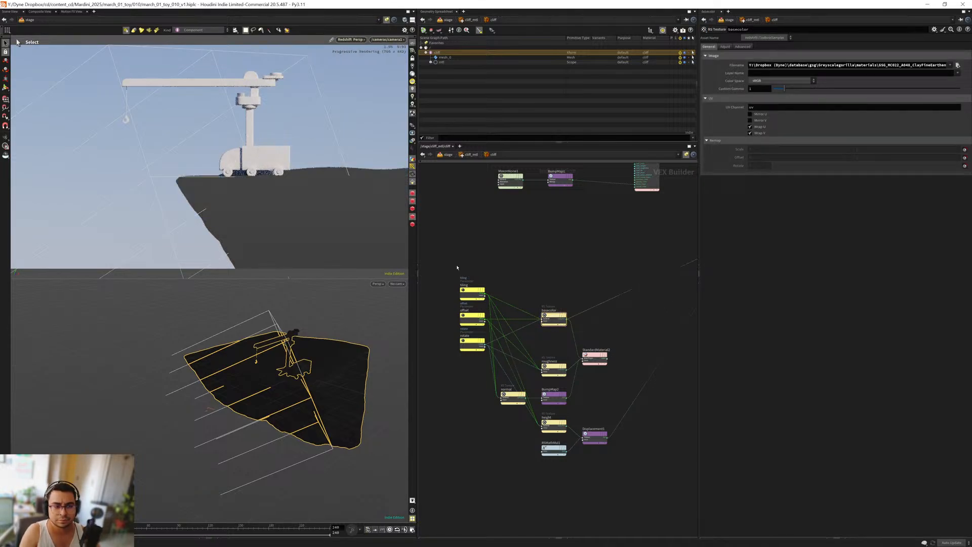
drag(453, 274, 482, 362)
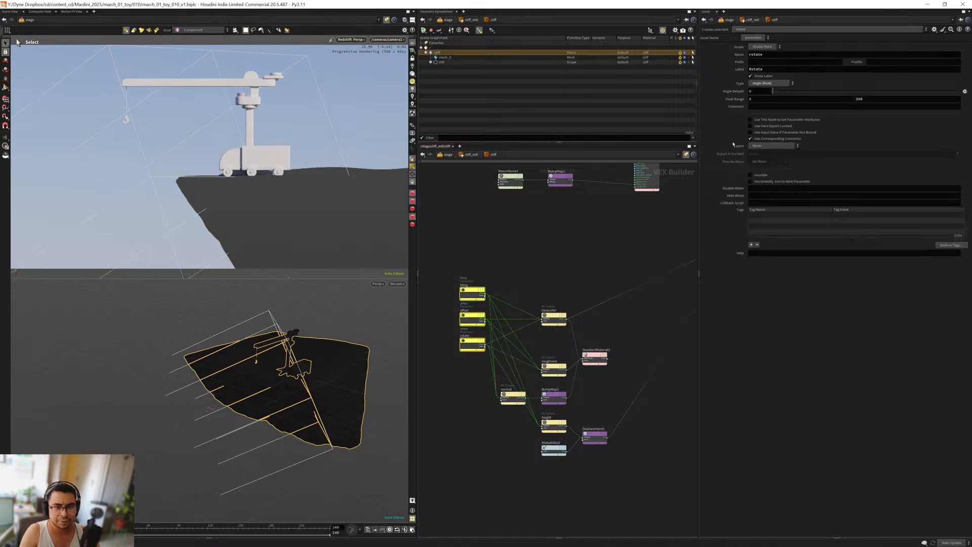
click(757, 47)
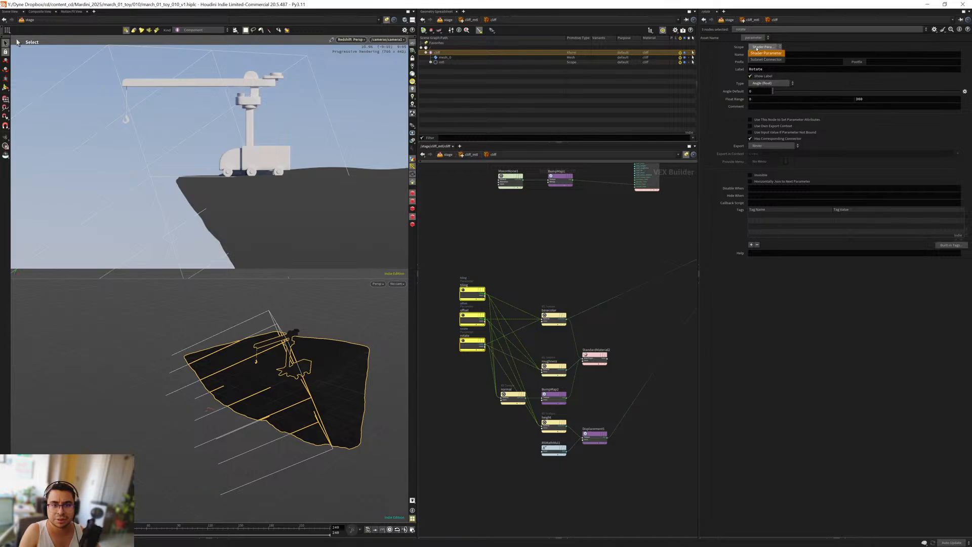
click(757, 59)
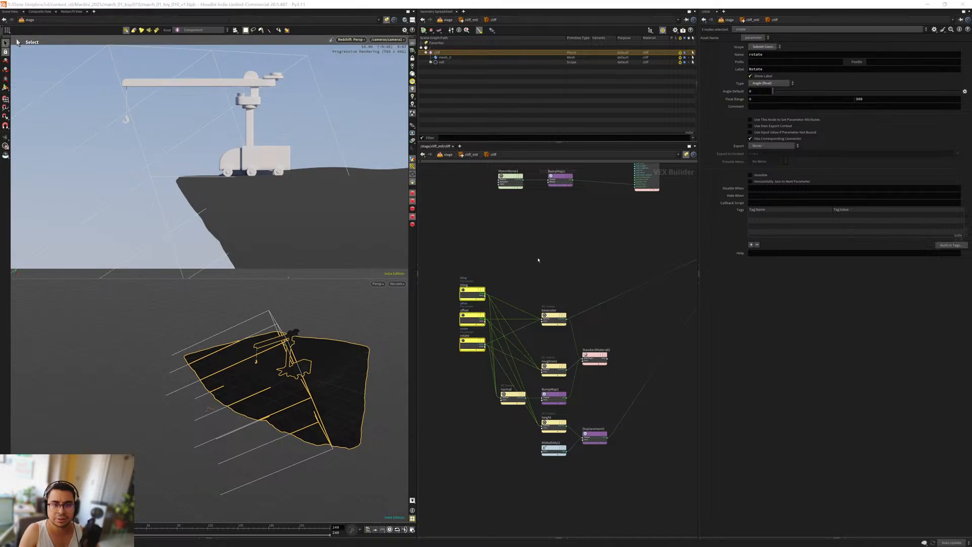
Step: Check the parameters on the cliff material builder, go back inside and reconnect StandardMaterial2 to the material output
key(u)
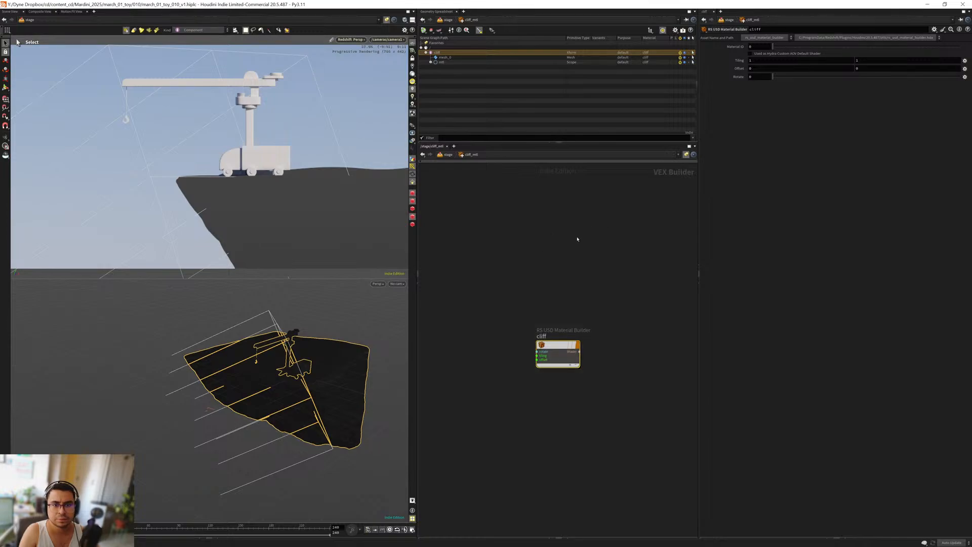
key(Return)
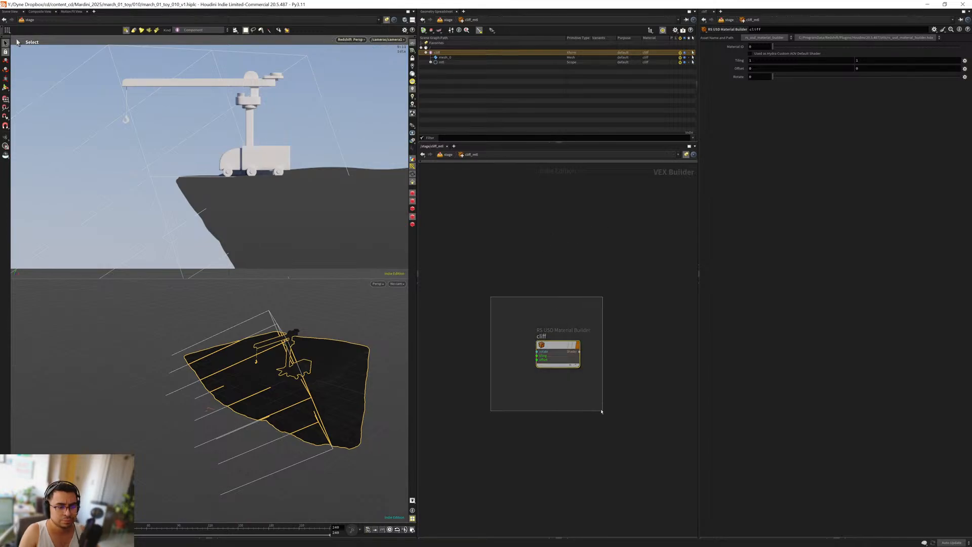
click(558, 338)
scroll(572, 319, down, 2)
scroll(573, 322, up, 3)
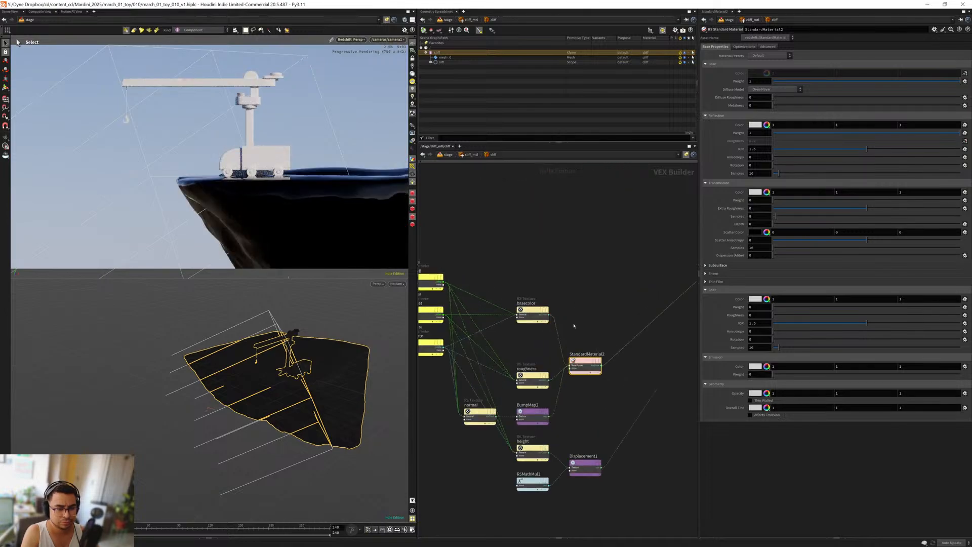
middle_drag(574, 328, 603, 310)
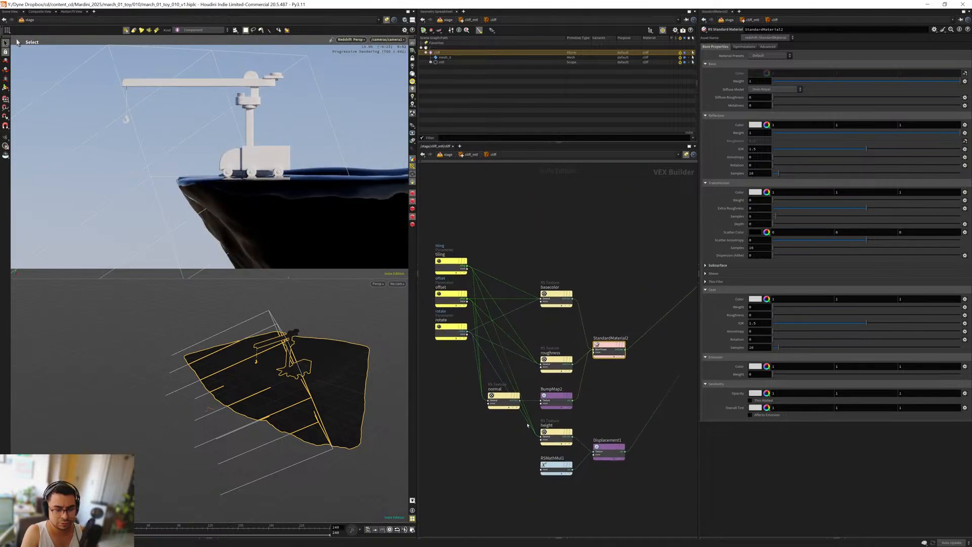
Step: Move StandardMaterial2 and Displacement1 away from the texture nodes to make room for additional nodes between them
middle_drag(523, 243, 517, 265)
scroll(516, 264, down, 4)
drag(511, 253, 555, 305)
drag(559, 327, 647, 300)
scroll(562, 287, up, 3)
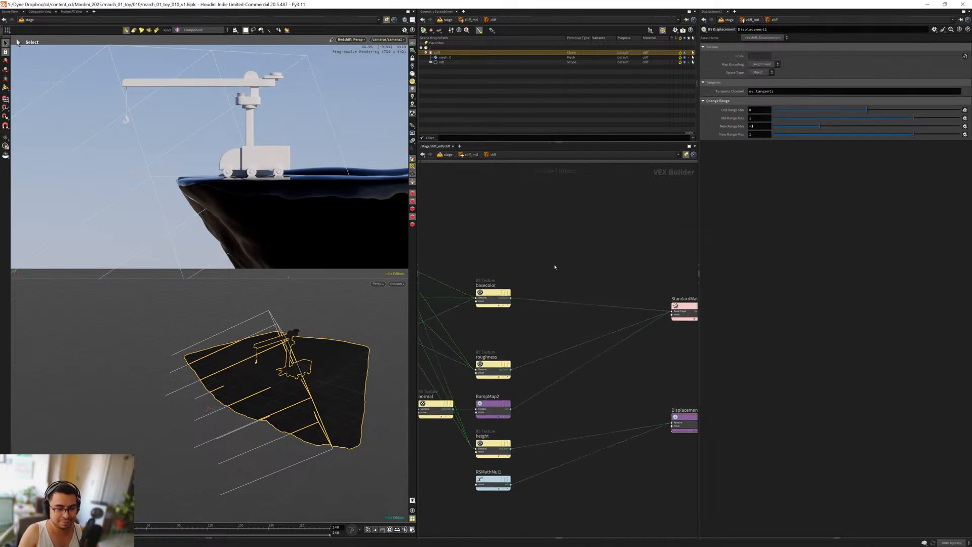
Step: Insert TriPlanar nodes after the basecolor, roughness, normal and height textures with the Redshift add-triplanar script
key(alt+Tab)
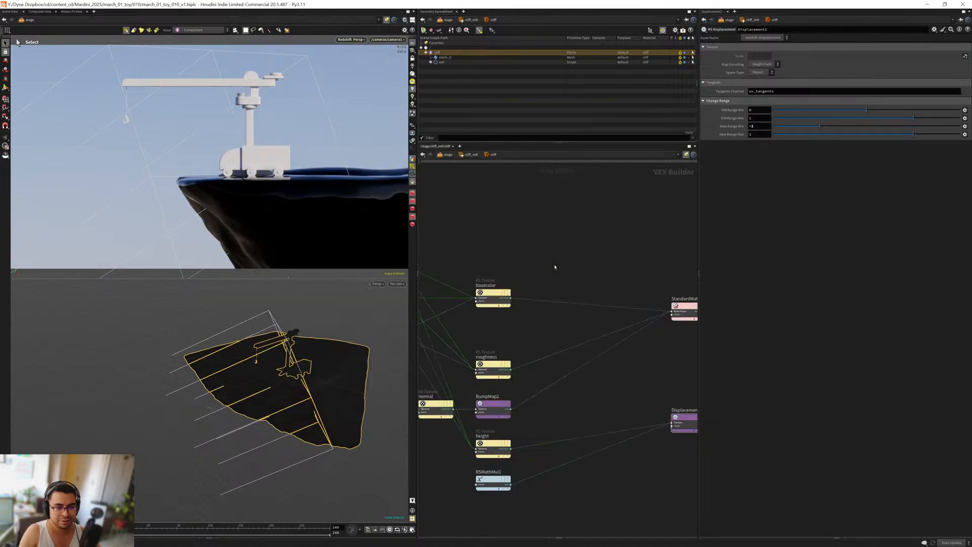
drag(568, 246, 474, 310)
middle_drag(491, 325, 547, 294)
drag(541, 227, 553, 340)
drag(456, 359, 569, 426)
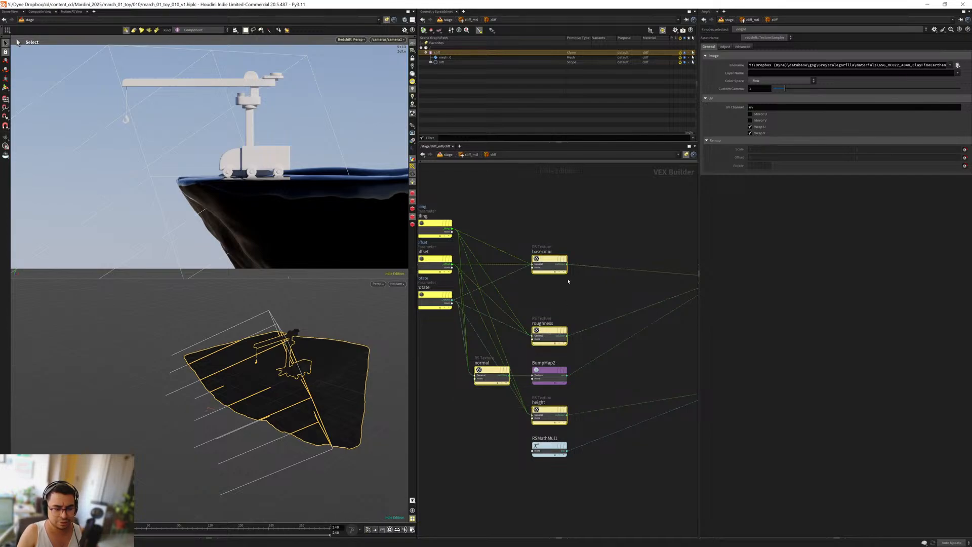
right_click(546, 259)
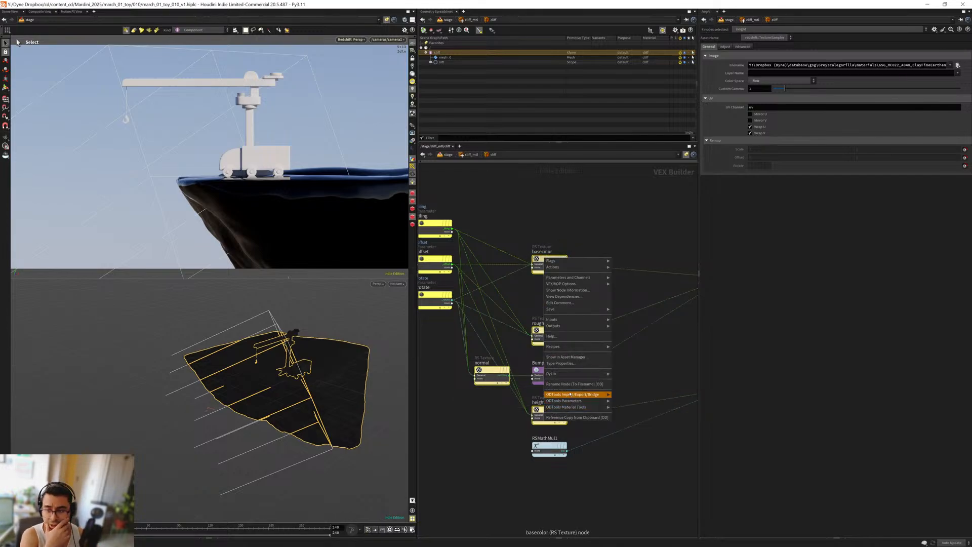
mouse_move(567, 401)
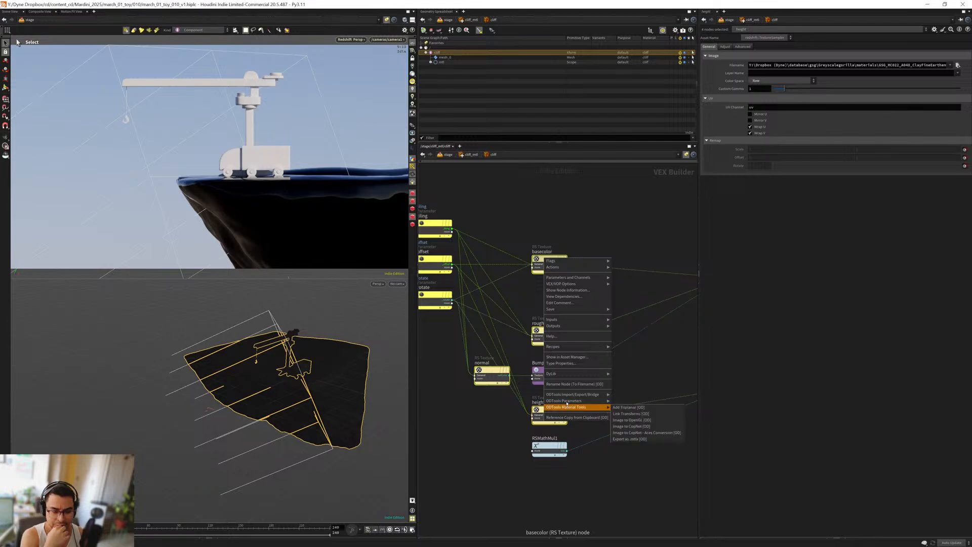
mouse_move(567, 374)
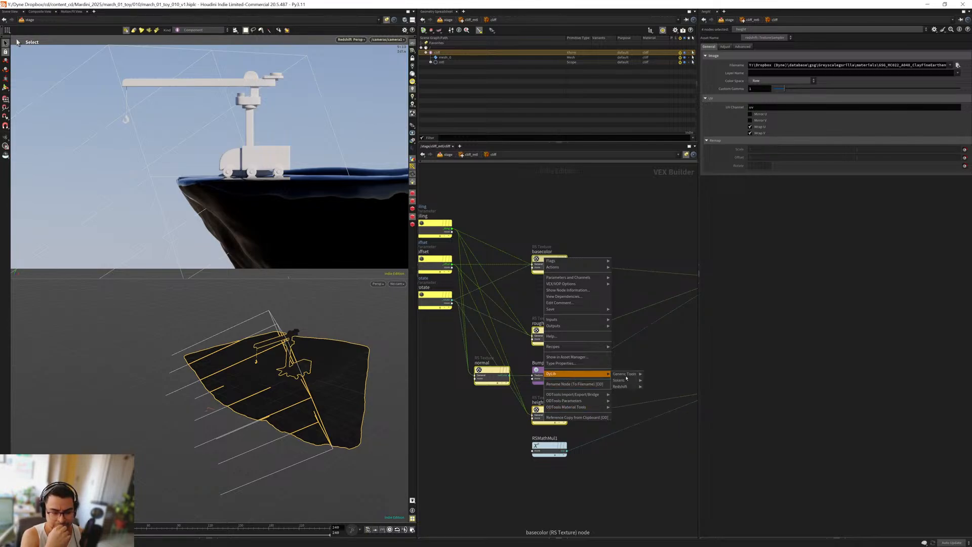
mouse_move(623, 386)
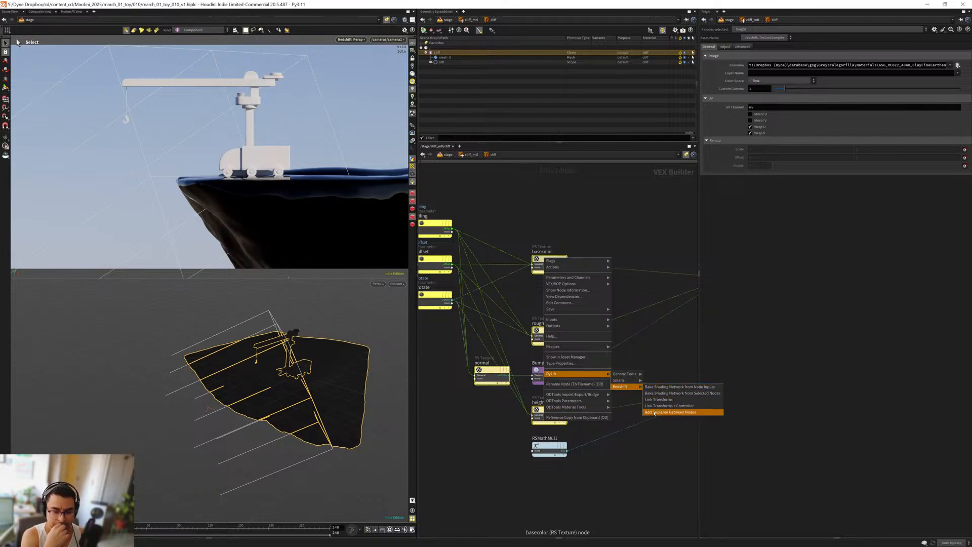
click(656, 412)
scroll(559, 329, down, 8)
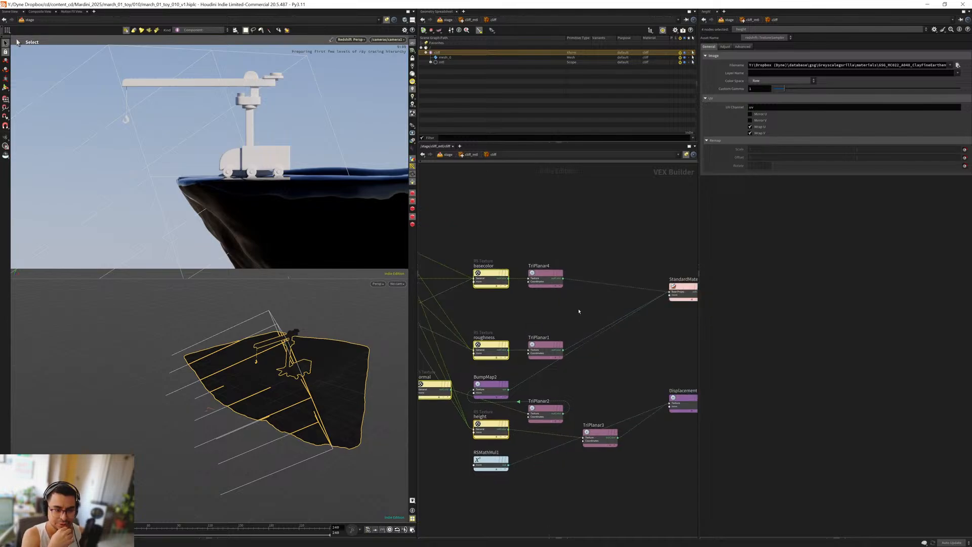
click(589, 351)
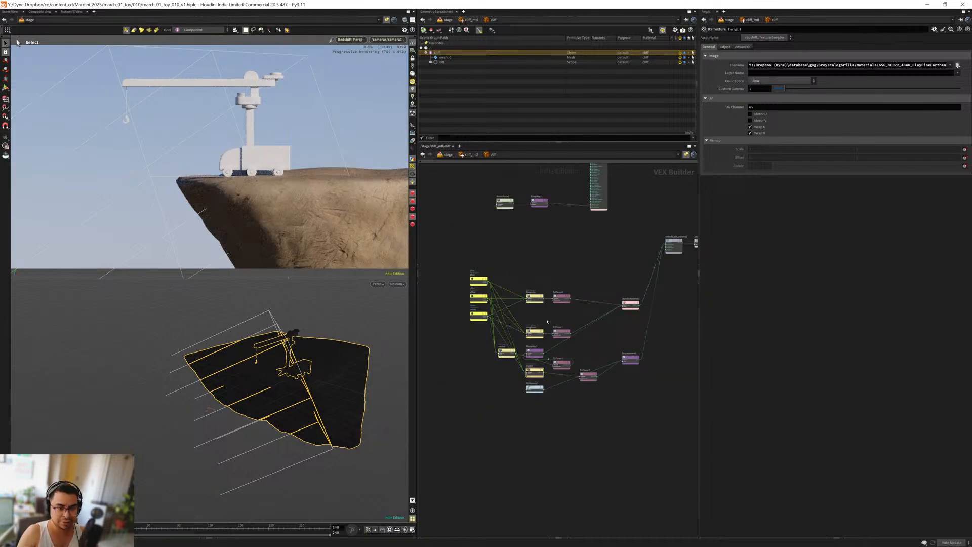
Step: Try an automatic layout of all nodes in the cliff material network
scroll(547, 320, up, 6)
scroll(556, 378, down, 3)
middle_drag(582, 423, 616, 417)
drag(644, 443, 452, 292)
key(shift+l)
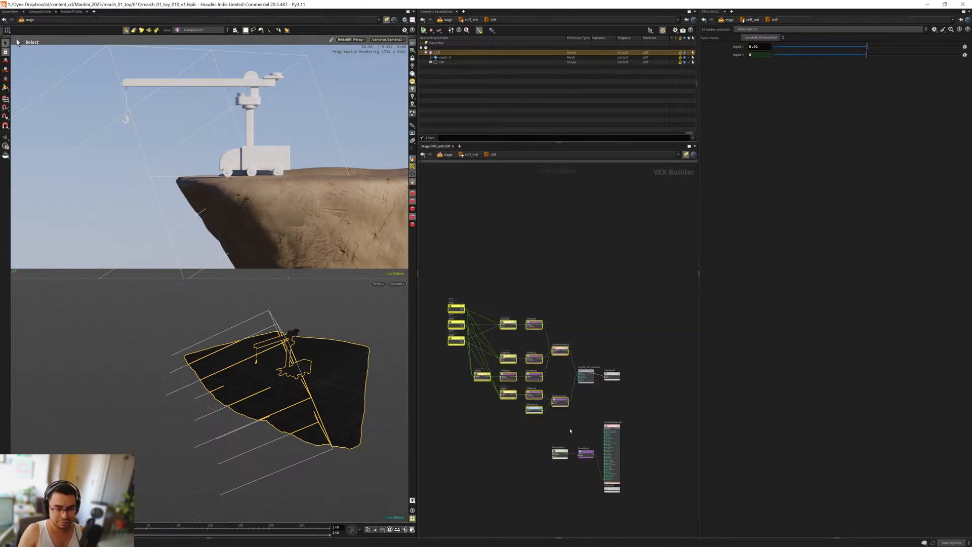
key(ctrl+z)
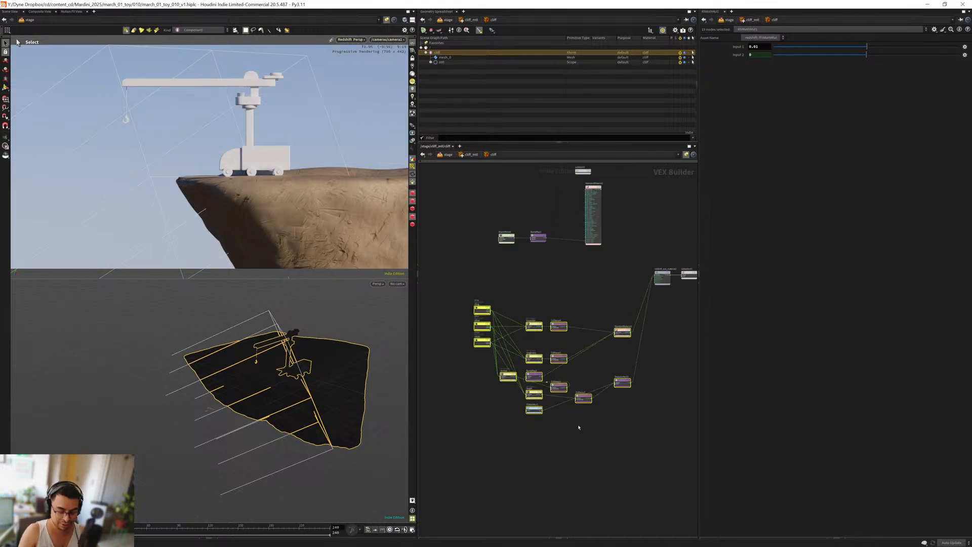
key(shift+l)
key(ctrl+z)
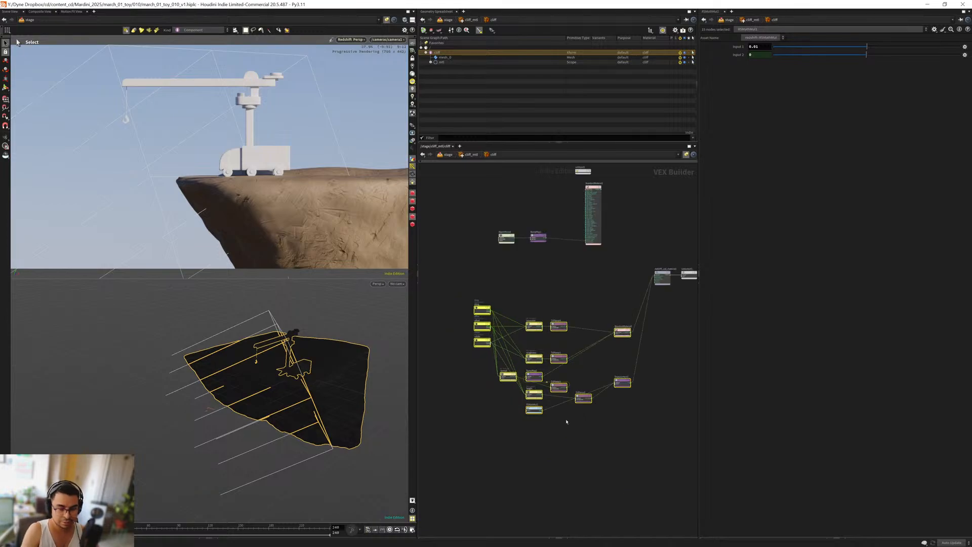
Step: Lay out the selected clay nodes automatically and inspect the rearranged network
scroll(608, 426, up, 2)
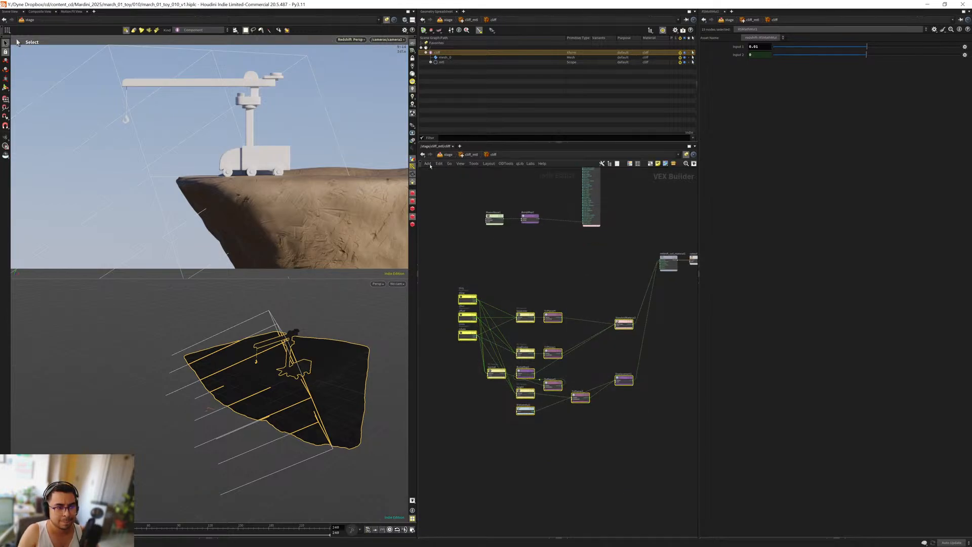
click(428, 164)
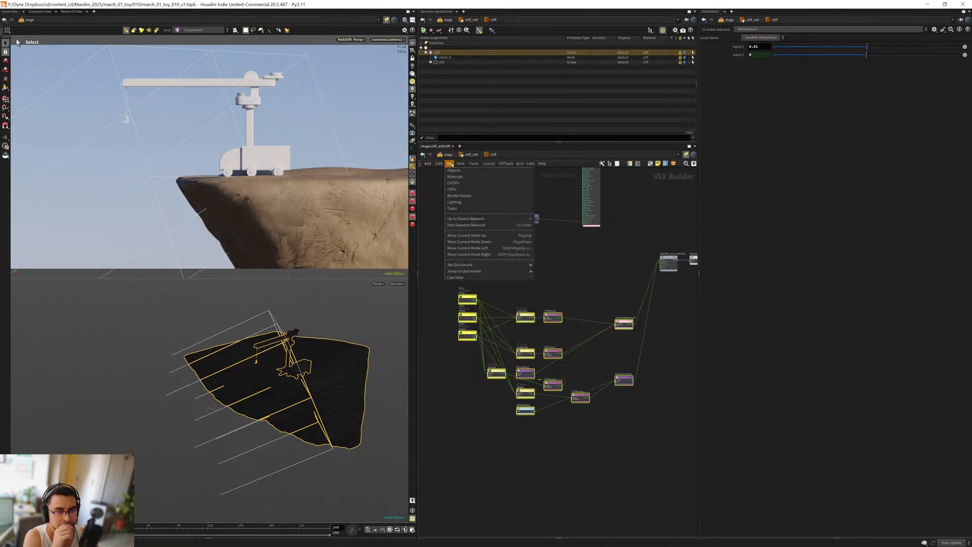
mouse_move(490, 165)
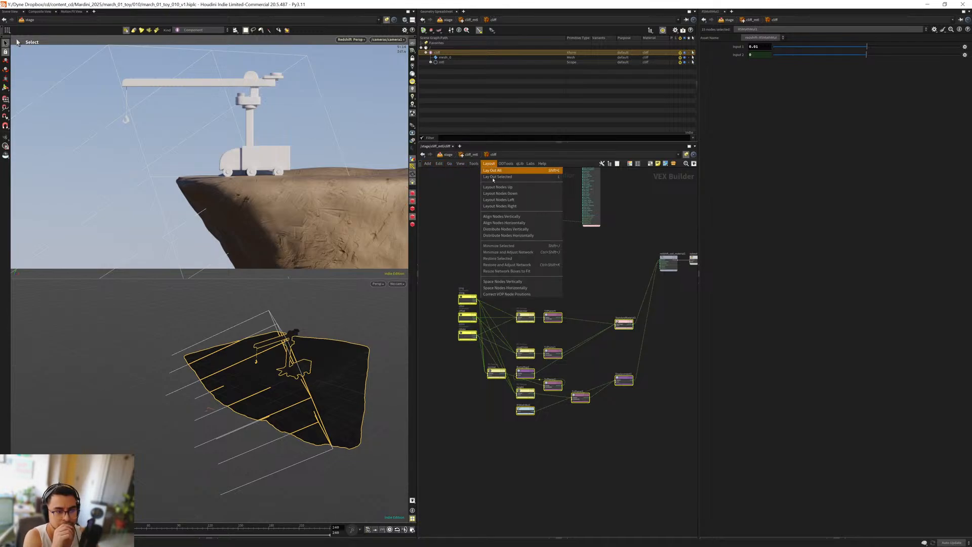
click(494, 170)
click(504, 347)
middle_drag(503, 347, 535, 278)
scroll(495, 313, up, 2)
middle_drag(495, 313, 476, 254)
scroll(488, 283, up, 3)
scroll(479, 255, down, 3)
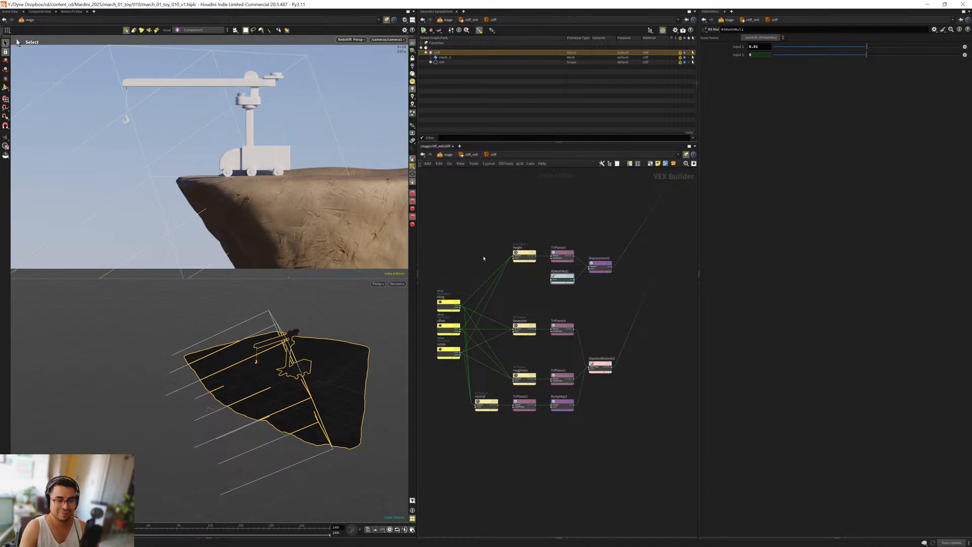
Step: Move the height texture, its TriPlanar, RSMathMul1 and Displacement1 as a group below the StandardMaterial2 branch
middle_drag(605, 318, 584, 321)
drag(603, 304, 509, 507)
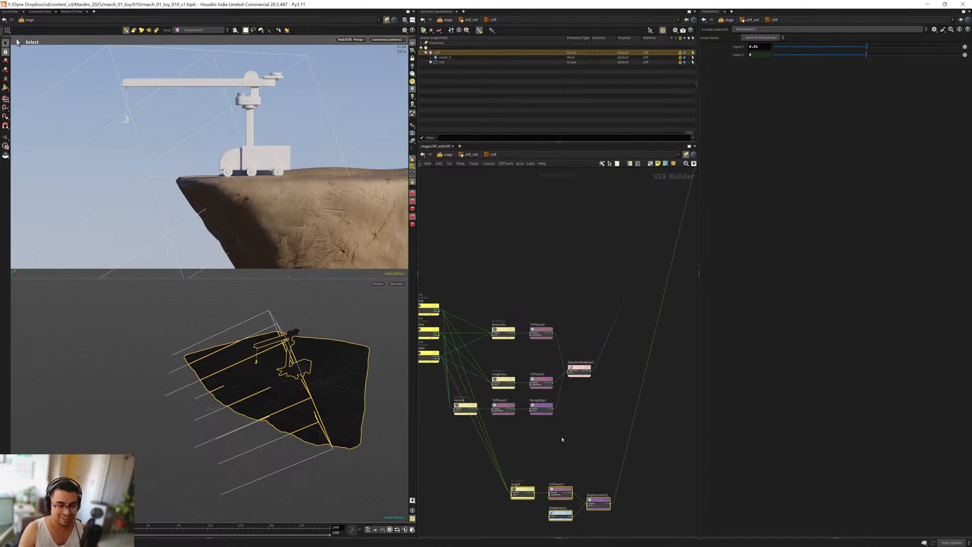
middle_drag(573, 446, 604, 448)
click(564, 453)
mouse_move(614, 441)
mouse_down()
mouse_move(523, 310)
mouse_move(611, 438)
mouse_up()
middle_drag(636, 425, 593, 424)
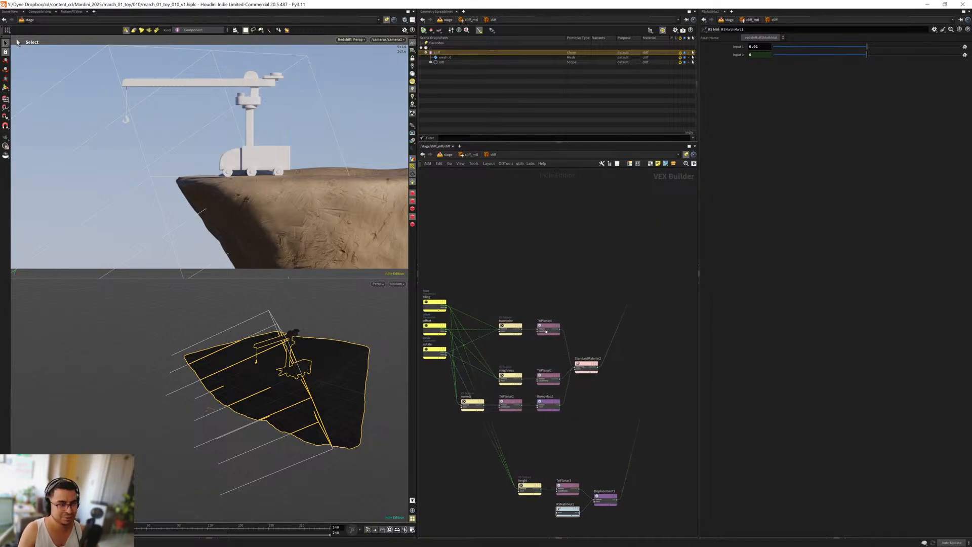
Step: Set the diffuse model of the cliff's StandardMaterial2 node to d'Eon Lambertian Spheres
click(592, 368)
scroll(585, 328, up, 3)
middle_drag(594, 383, 560, 345)
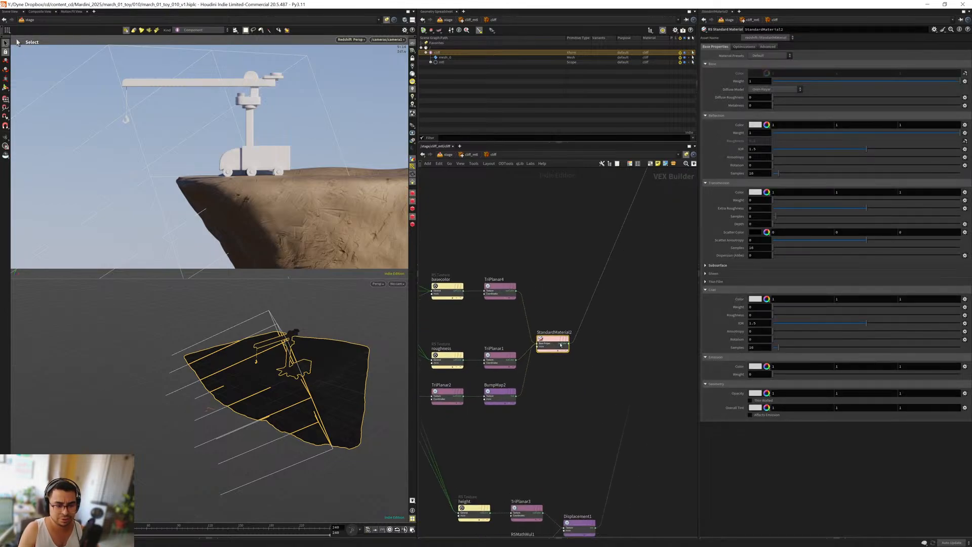
drag(560, 341, 587, 341)
click(775, 89)
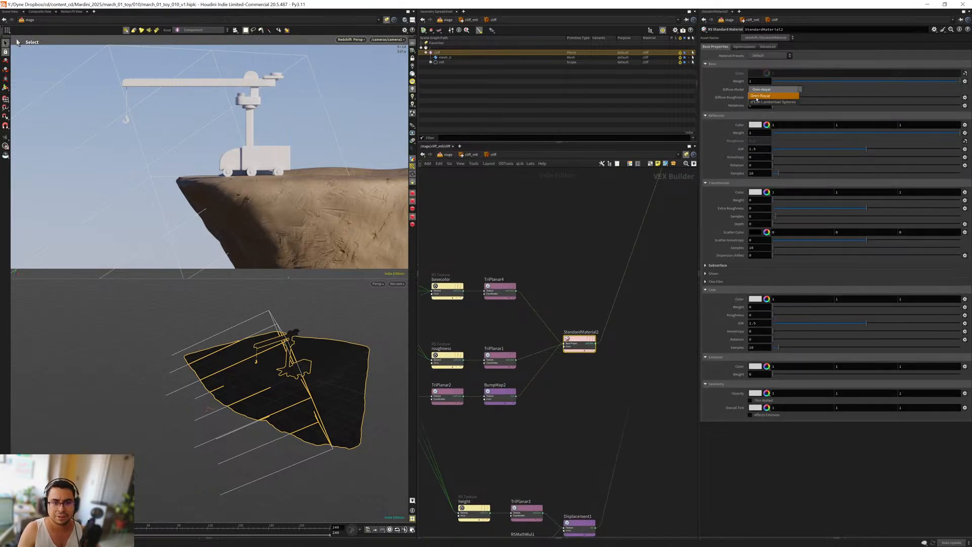
click(777, 101)
Step: Insert an RS Color Correction node on the base color connection between TriPlanar4 and StandardMaterial2
middle_drag(554, 288, 566, 270)
scroll(538, 272, up, 2)
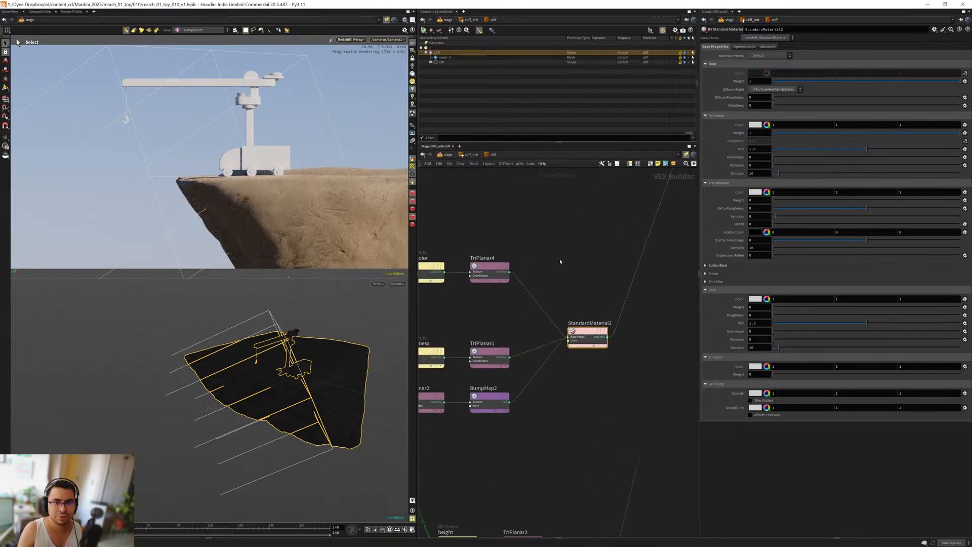
key(Tab)
text(c)
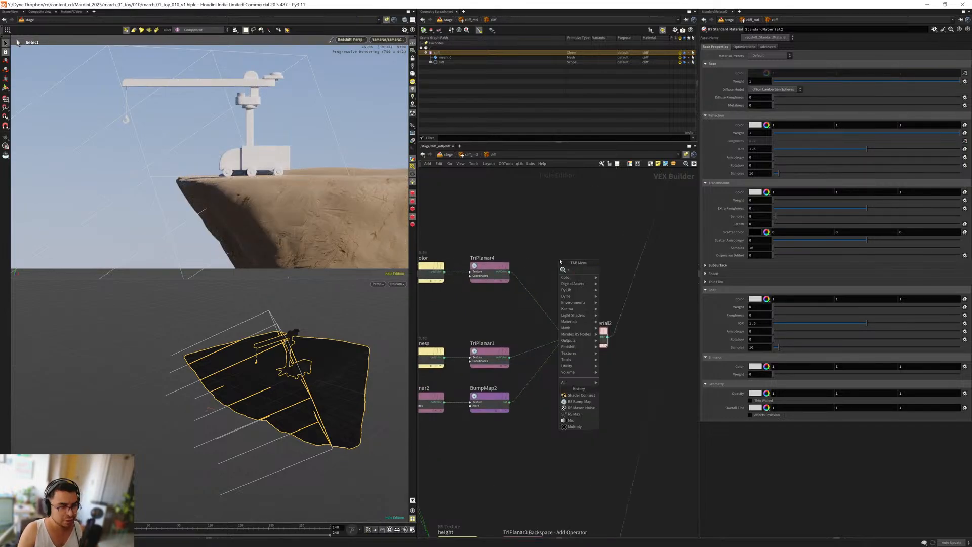
text(c)
key(Return)
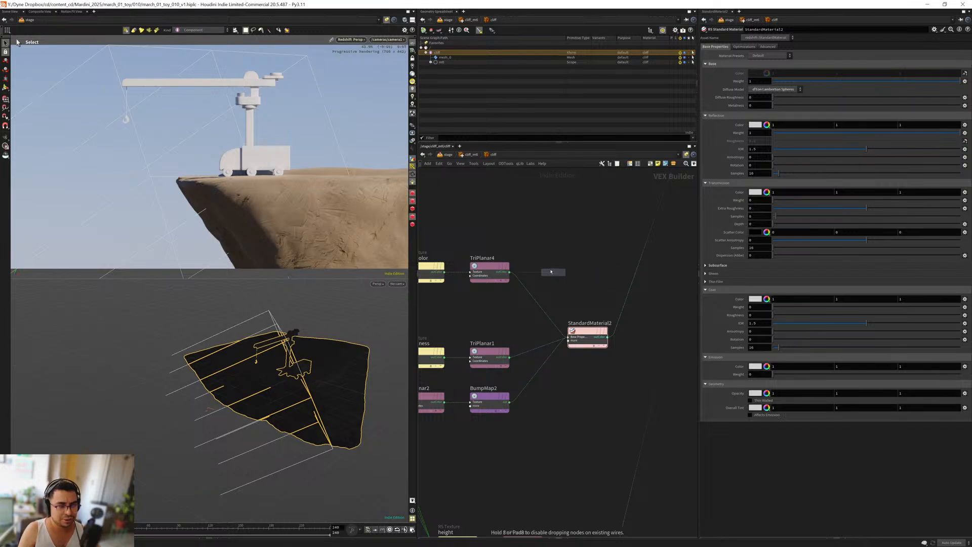
click(550, 272)
drag(551, 272, 539, 292)
Step: Set the color correction node's gamma to 1.2
drag(758, 80, 735, 80)
text(1.2)
key(Return)
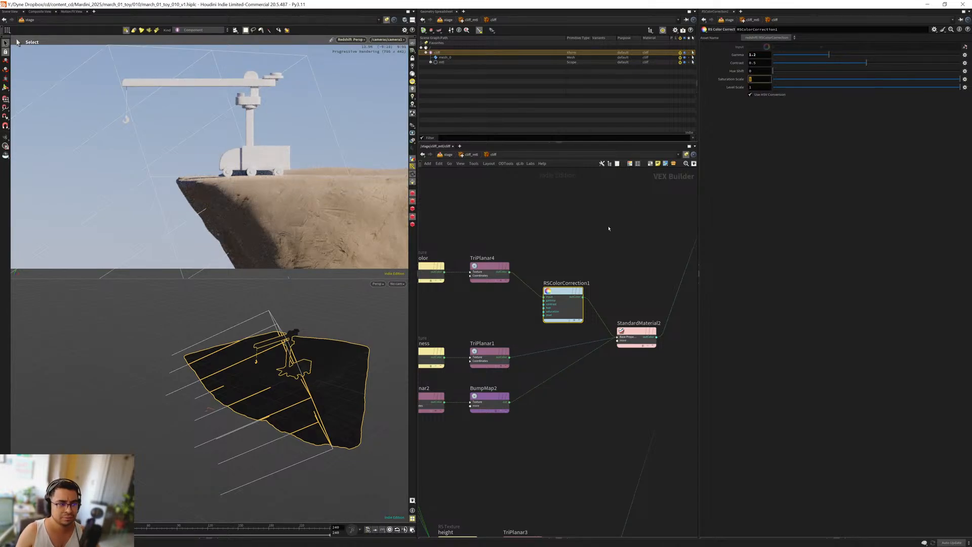
Step: Check the Displacement node's range settings in the cliff material and return to the stage network
scroll(496, 333, down, 5)
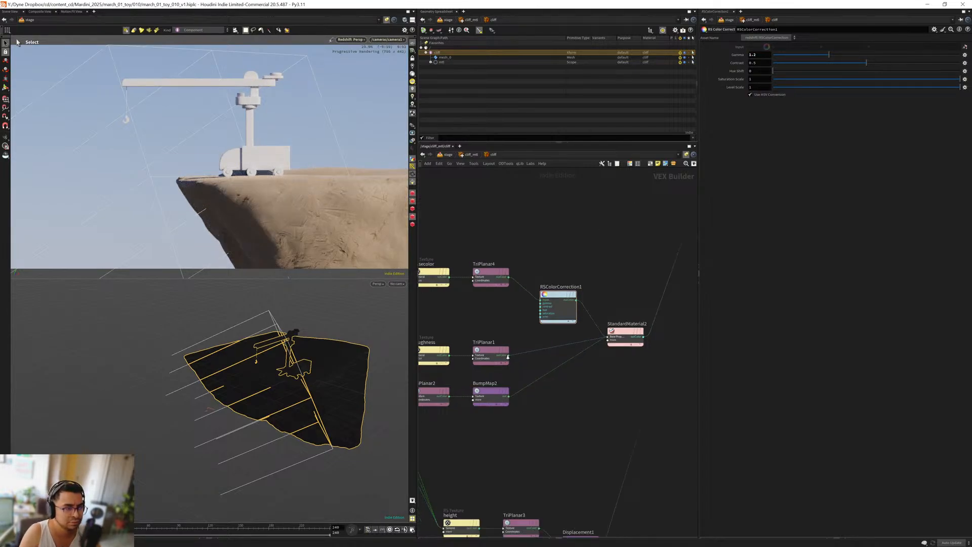
middle_drag(550, 439, 537, 377)
scroll(537, 378, down, 1)
scroll(537, 378, up, 3)
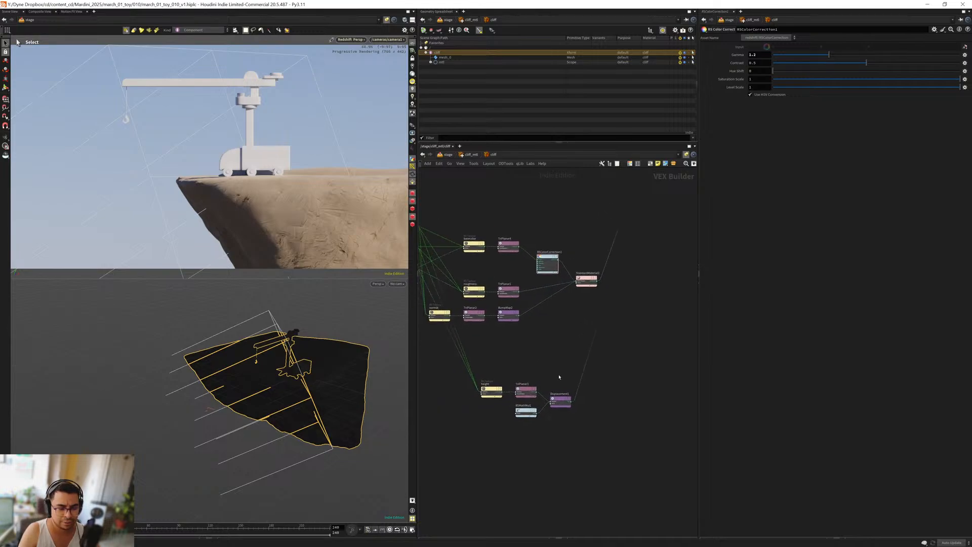
click(562, 411)
middle_drag(525, 352, 551, 358)
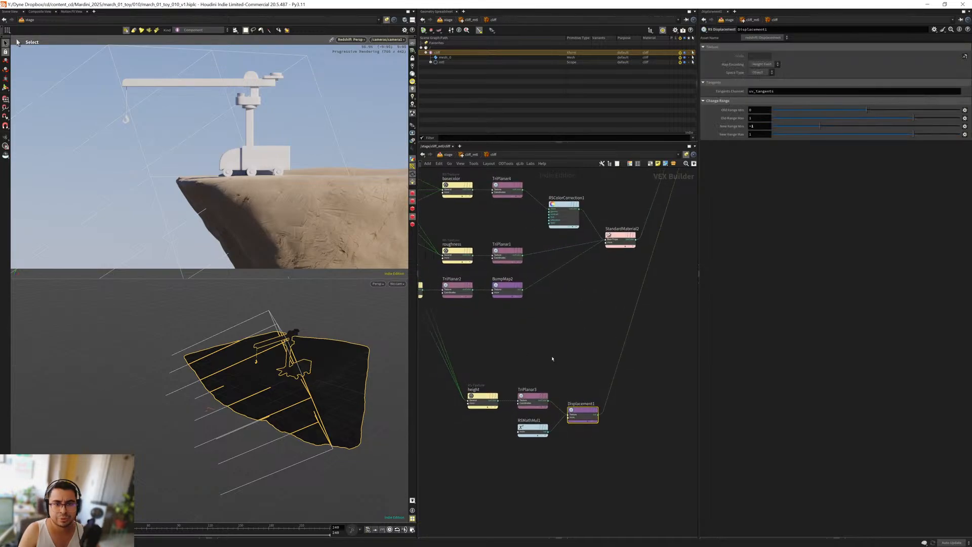
scroll(545, 362, down, 1)
key(u)
key(u)
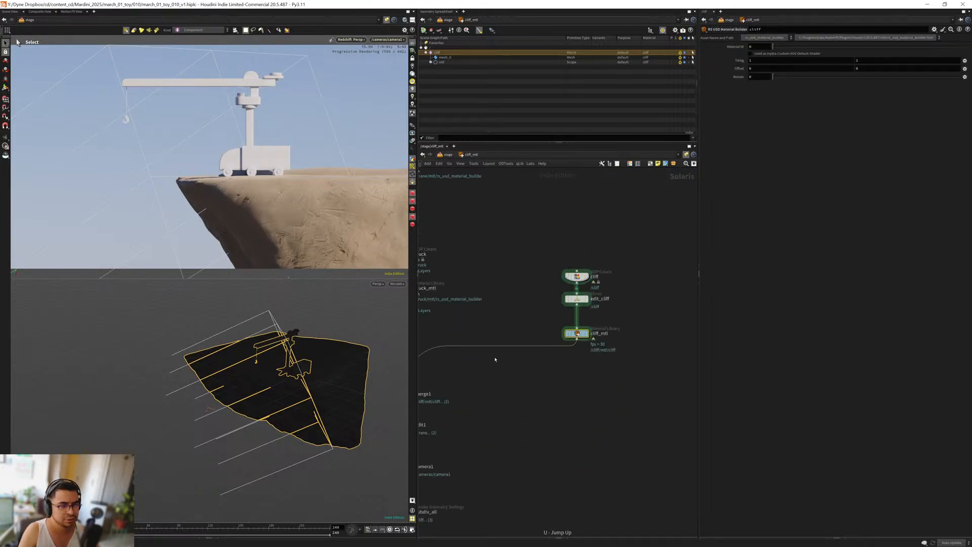
Step: Remove /cliff from the primitives of the subdiv_all render geometry settings, keeping /crane and /truck
middle_drag(592, 372, 562, 329)
scroll(592, 383, down, 3)
scroll(569, 372, up, 2)
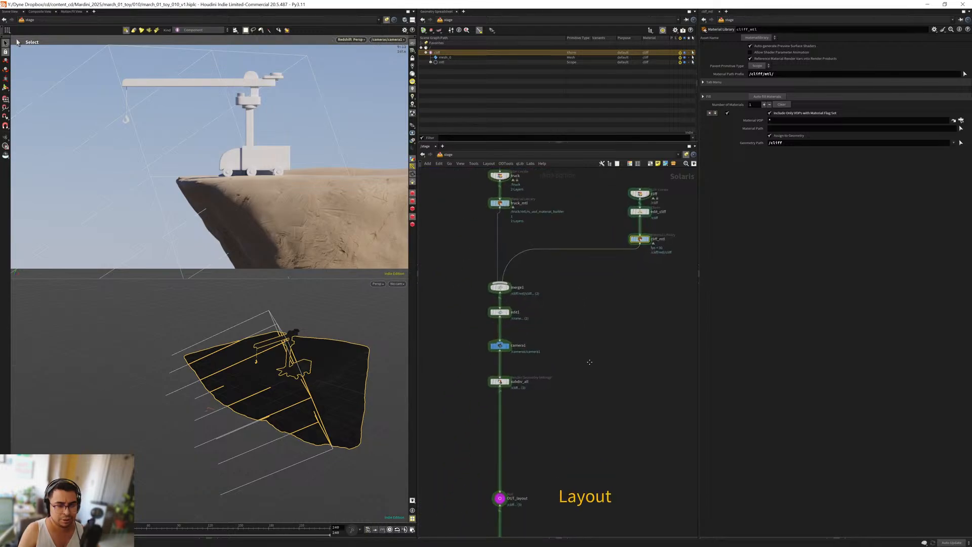
scroll(532, 396, up, 3)
click(498, 388)
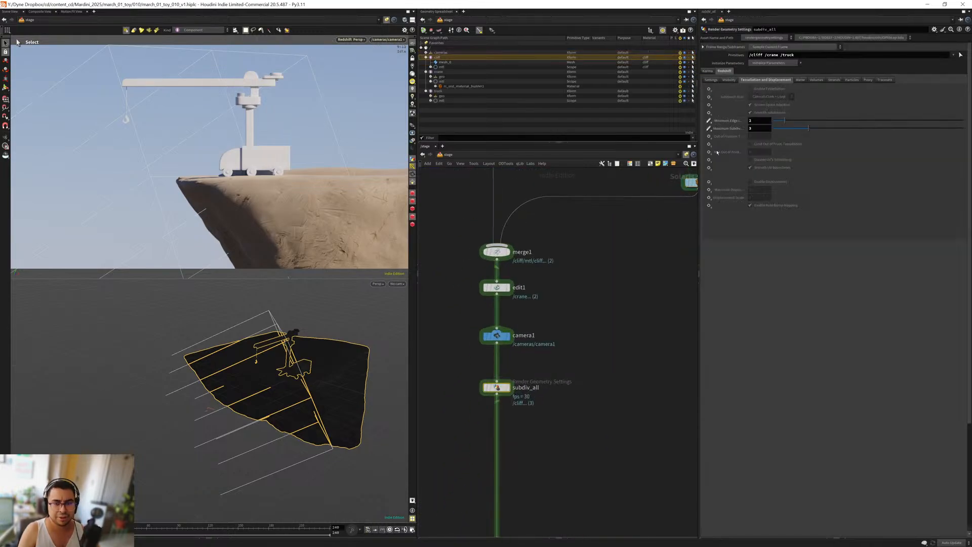
key(BackSpace)
key(Return)
Step: Add a Render Geometry Settings node and insert it directly after cliff_mtl in the cliff branch
scroll(638, 353, down, 3)
middle_drag(666, 297, 606, 370)
scroll(629, 321, up, 5)
key(Tab)
text(r geo)
key(Return)
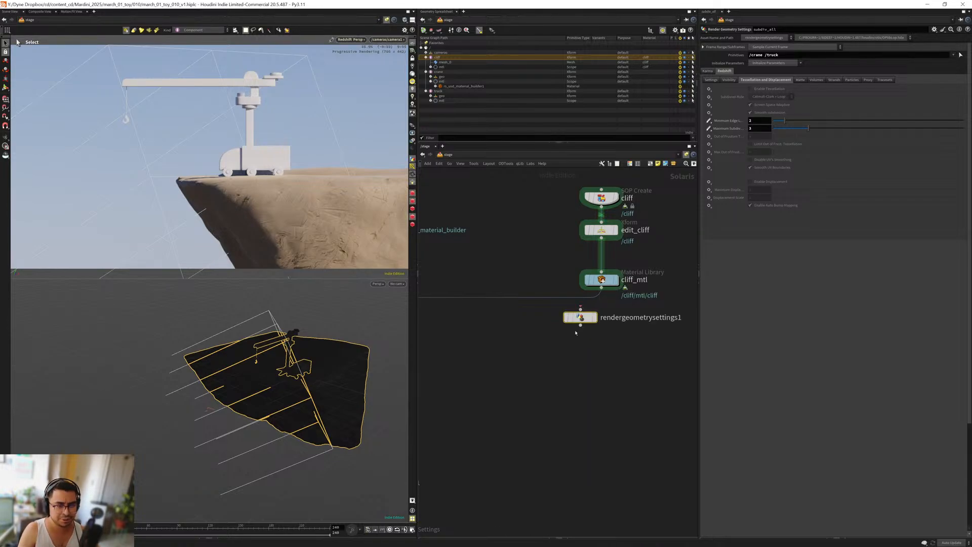
click(581, 319)
drag(581, 318, 601, 314)
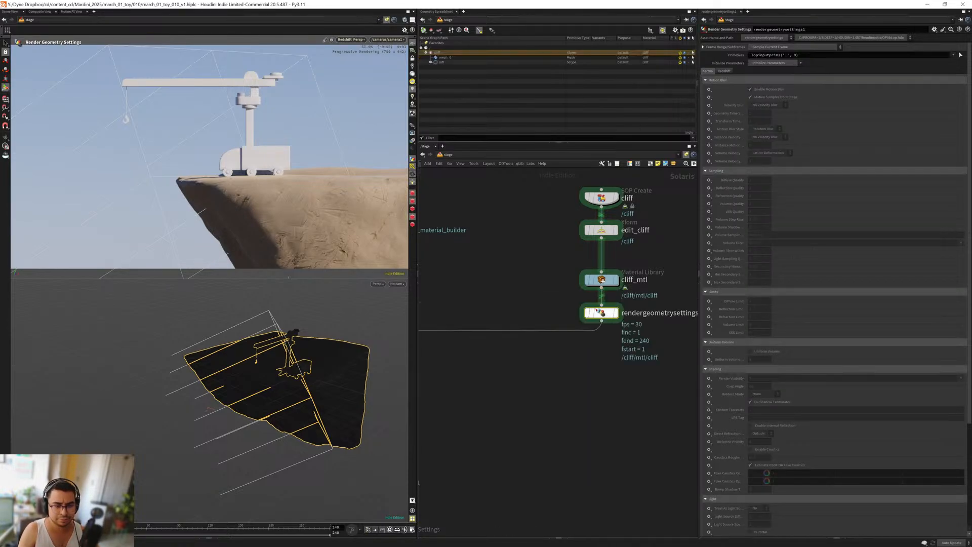
Step: Activate the Redshift minimum edge length and maximum subdivisions overrides for the cliff with Set or Create
click(723, 71)
click(750, 80)
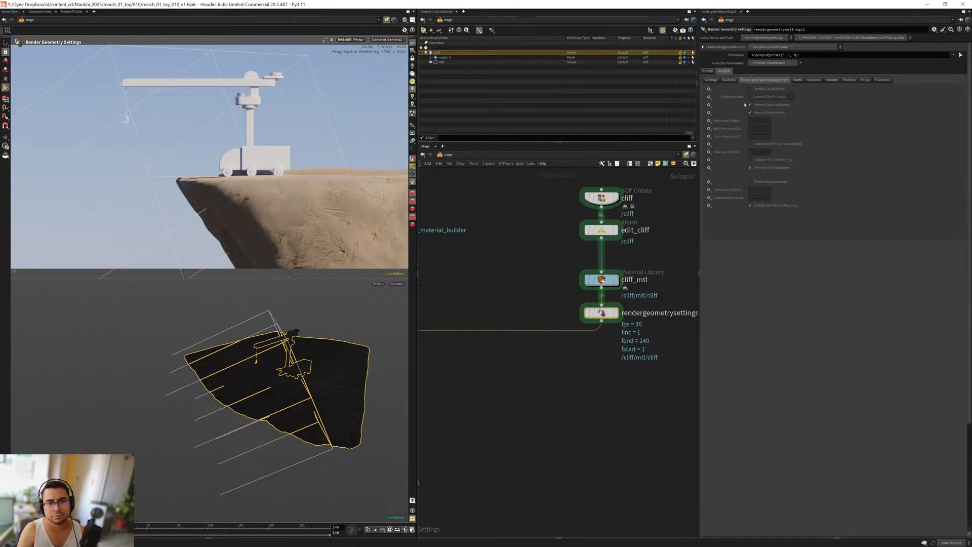
click(709, 121)
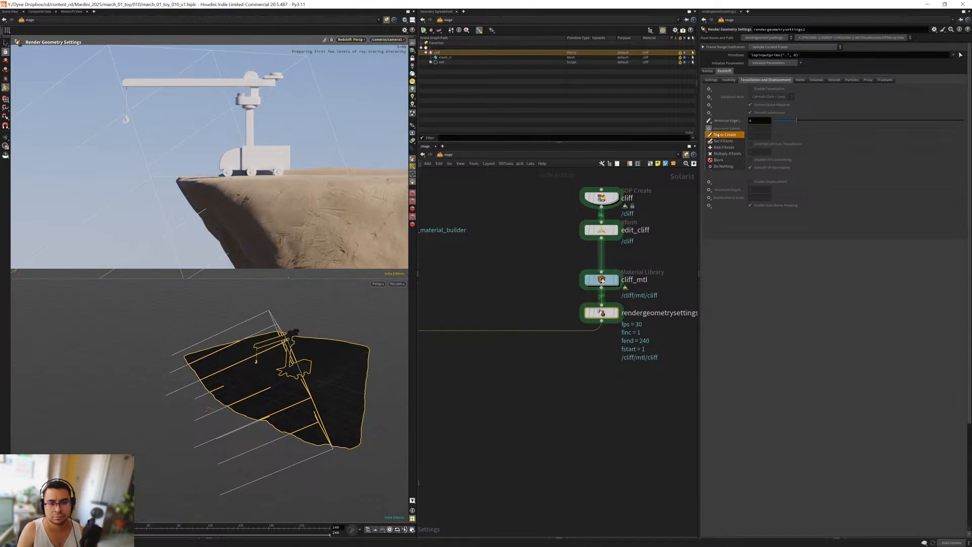
click(708, 129)
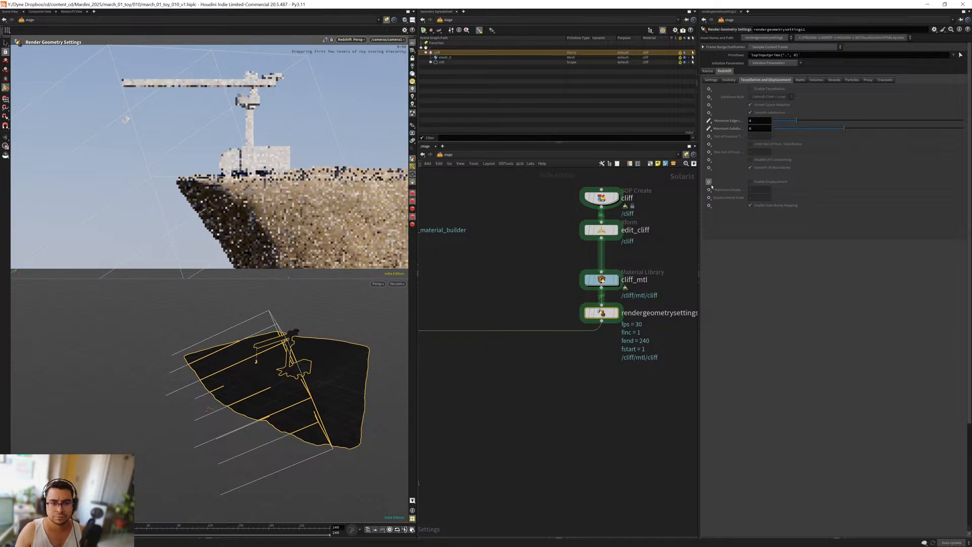
Step: Activate and enable both tessellation and displacement in the cliff's render geometry settings
click(709, 181)
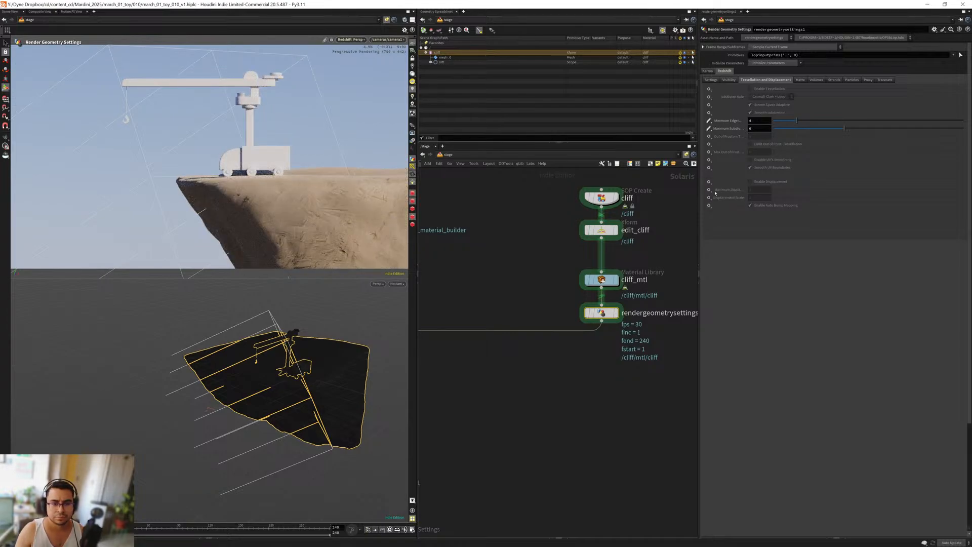
click(709, 89)
scroll(518, 278, down, 3)
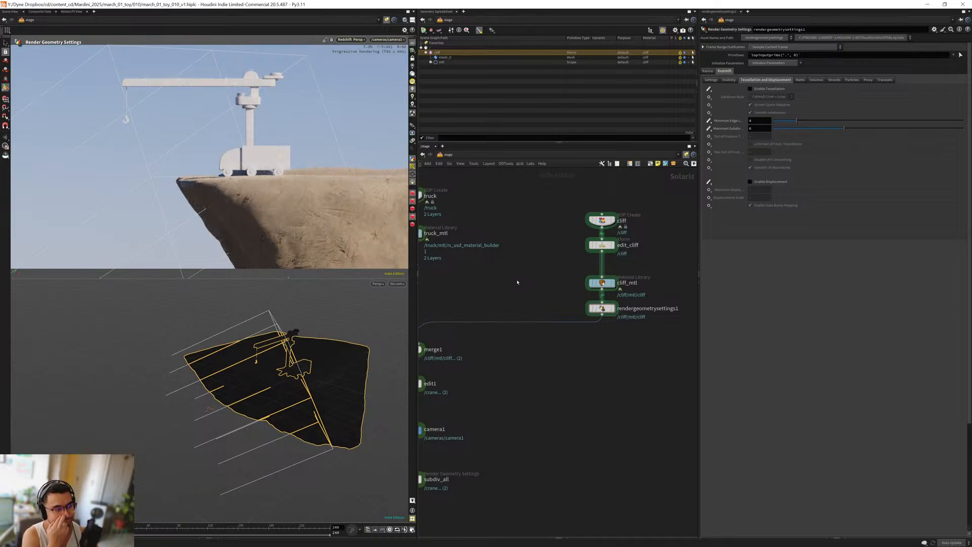
middle_drag(567, 301, 538, 302)
drag(540, 298, 609, 336)
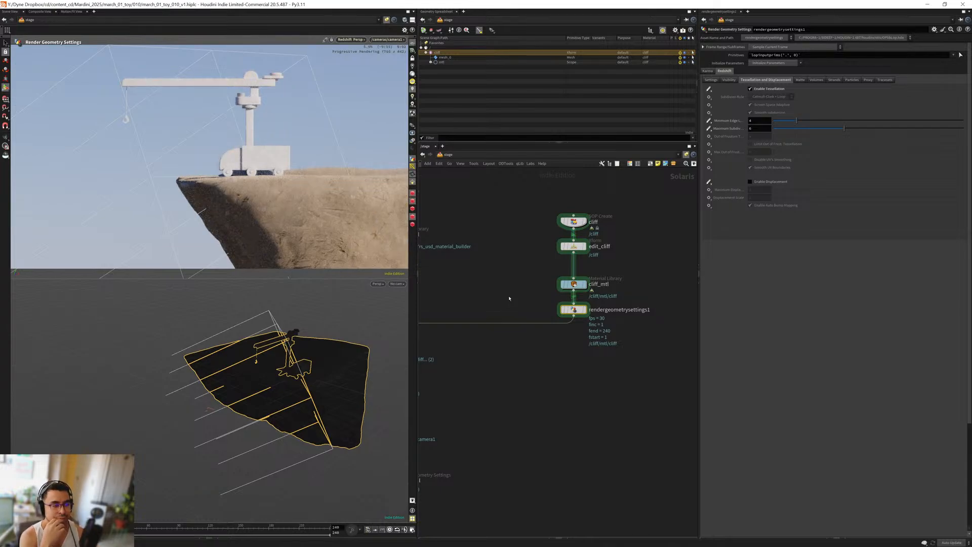
click(751, 181)
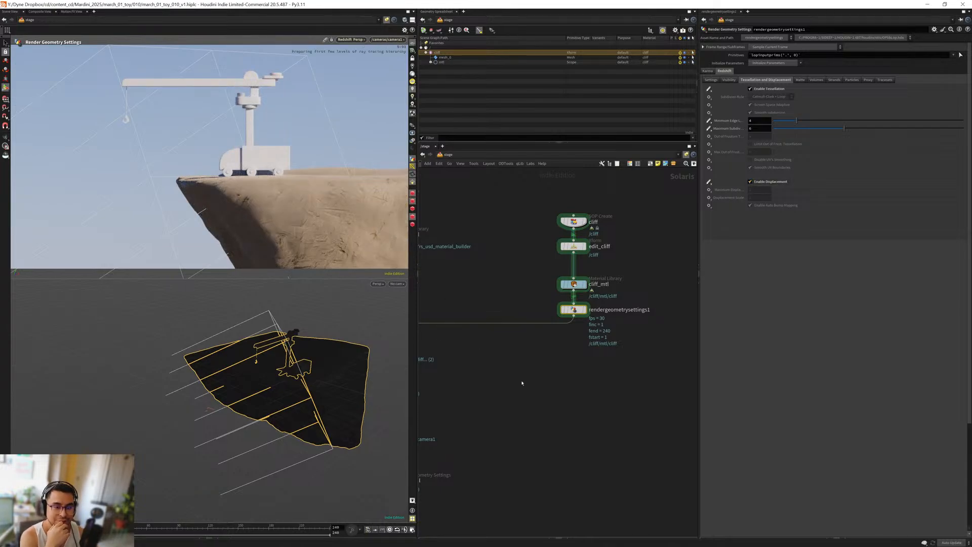
Step: Set the cliff's maximum displacement to 2 and activate its displacement scale override
middle_drag(503, 294, 504, 294)
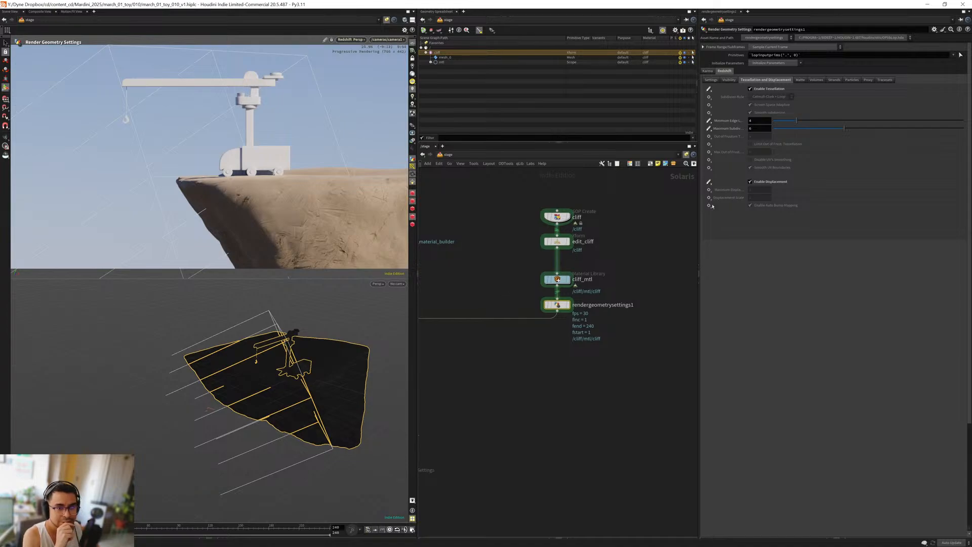
click(754, 191)
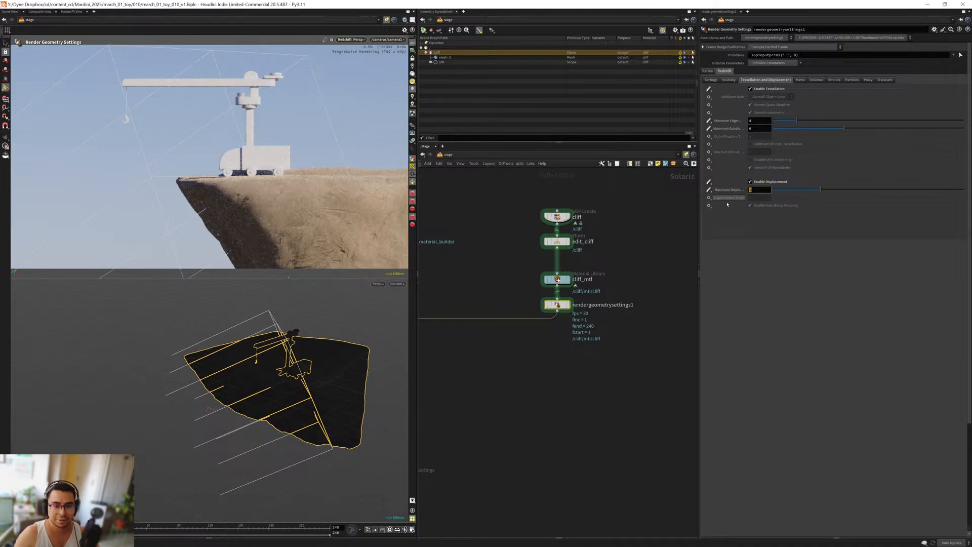
text(2)
key(Return)
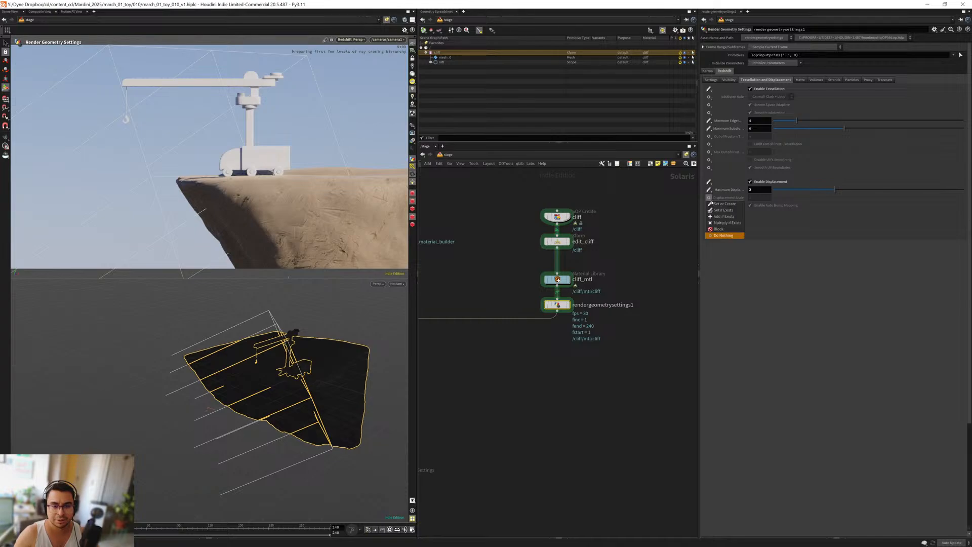
click(755, 198)
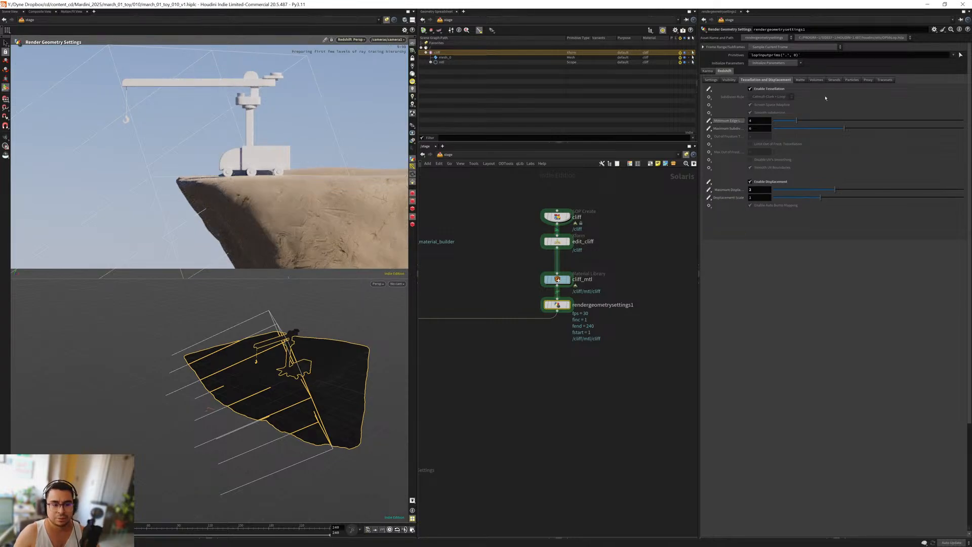
Step: Pick the /cliff primitive as the target of the new render geometry settings node
click(961, 56)
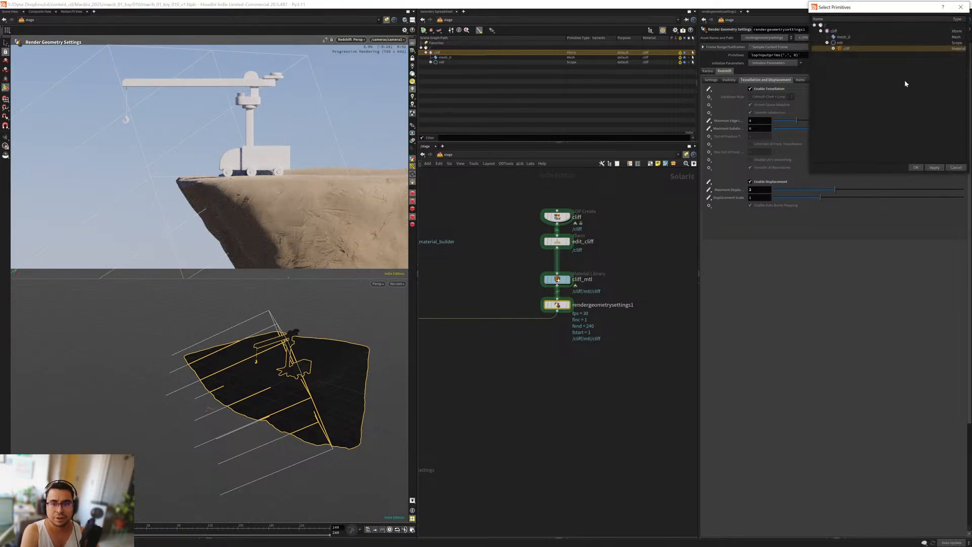
click(840, 31)
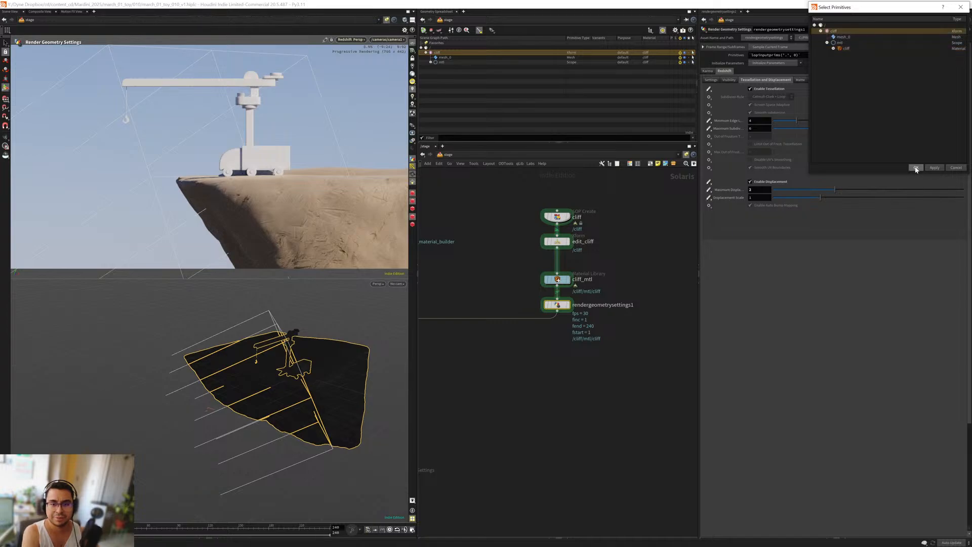
click(916, 168)
scroll(513, 294, up, 1)
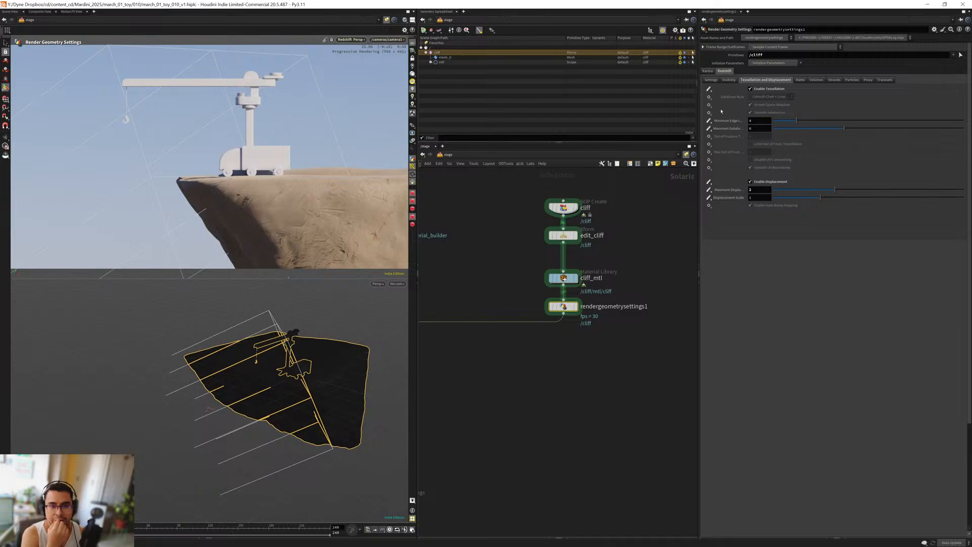
Step: Open the cliff material's node network inside the cliff_mtl material library
middle_drag(531, 349, 622, 274)
scroll(559, 369, down, 4)
middle_drag(560, 318, 573, 253)
middle_drag(549, 375, 536, 326)
middle_drag(537, 289, 550, 351)
scroll(603, 257, up, 4)
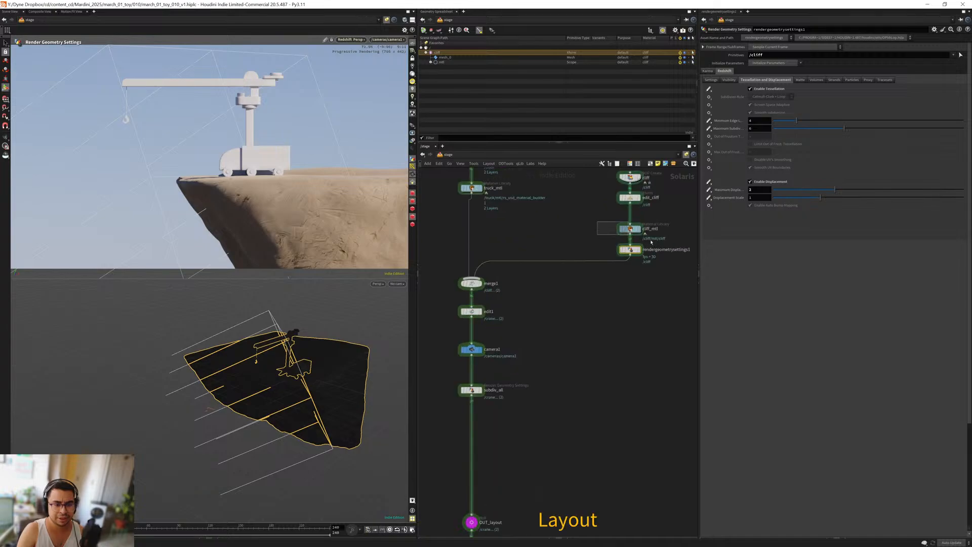
click(630, 226)
key(Return)
key(Return)
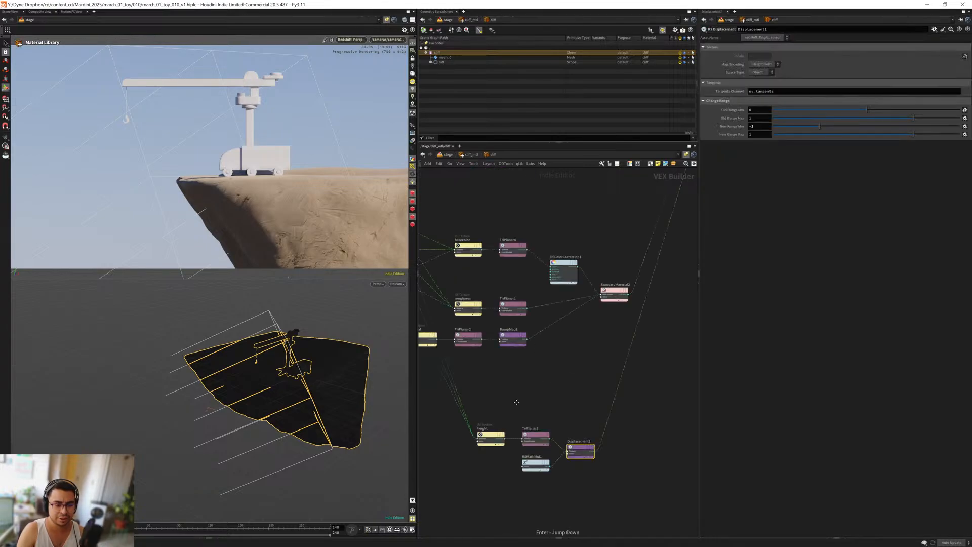
Step: Add a WireFrame node below the Displacement node and connect it as the material's surface output
middle_drag(617, 366, 534, 396)
scroll(540, 456, down, 2)
middle_drag(543, 469, 531, 372)
scroll(563, 401, up, 2)
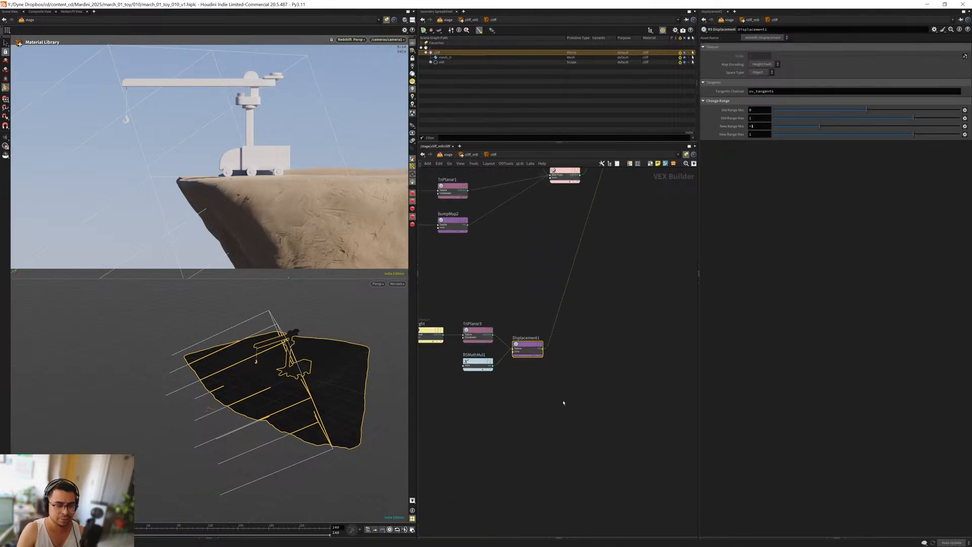
key(Tab)
text(wire)
key(Return)
click(559, 406)
ctrl+alt+click(559, 406)
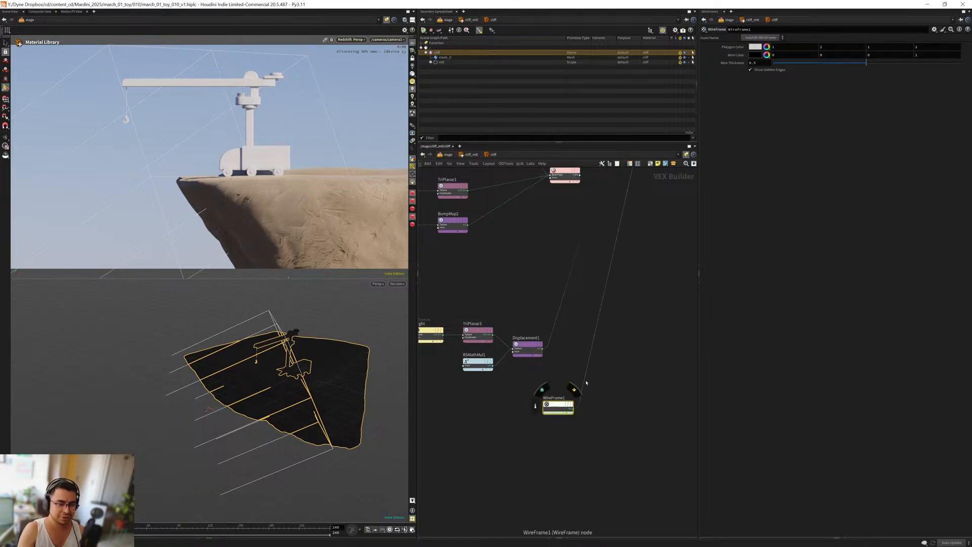
Step: Return to the stage network and select the cliff's render geometry settings node to review its tessellation against the wireframe render
middle_drag(553, 374, 521, 427)
middle_drag(506, 329, 504, 373)
drag(514, 314, 536, 242)
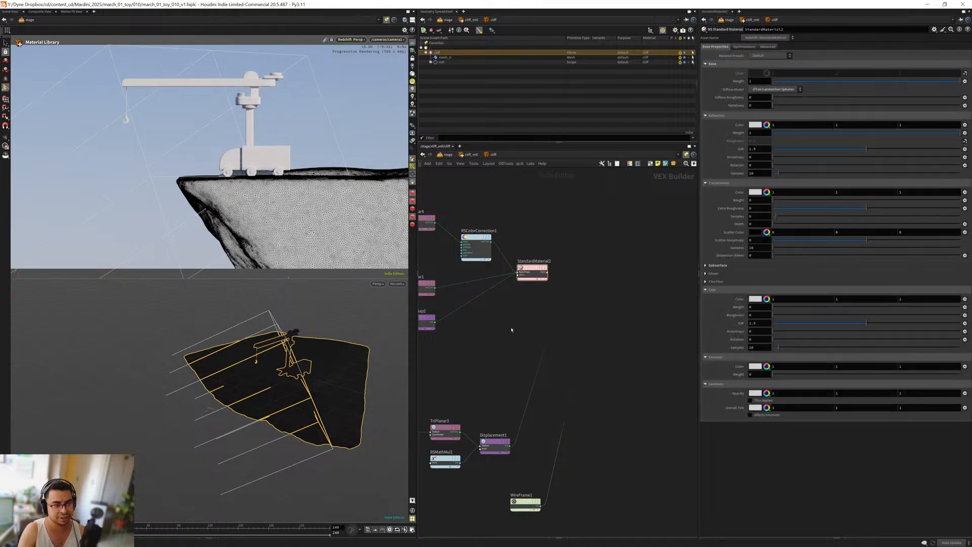
key(u)
key(u)
middle_drag(610, 242, 559, 294)
scroll(559, 294, up, 5)
drag(539, 296, 614, 332)
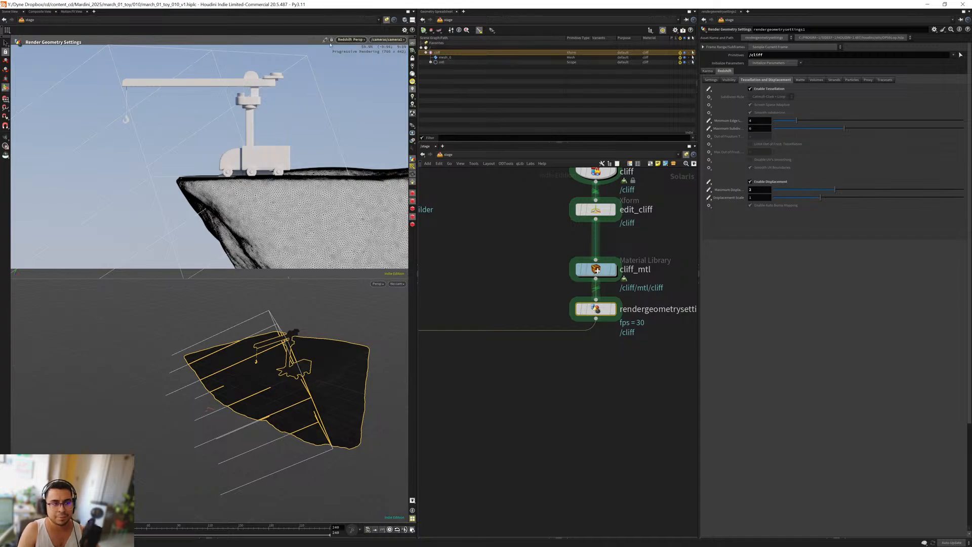
click(356, 42)
click(356, 122)
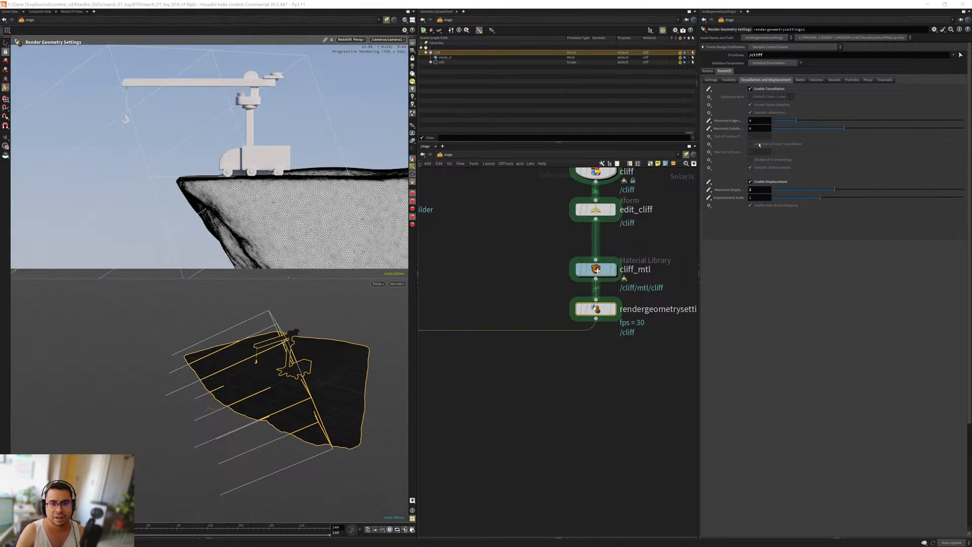
Step: Lower the cliff's minimum edge length for tessellation to 2, and further to 1
click(759, 123)
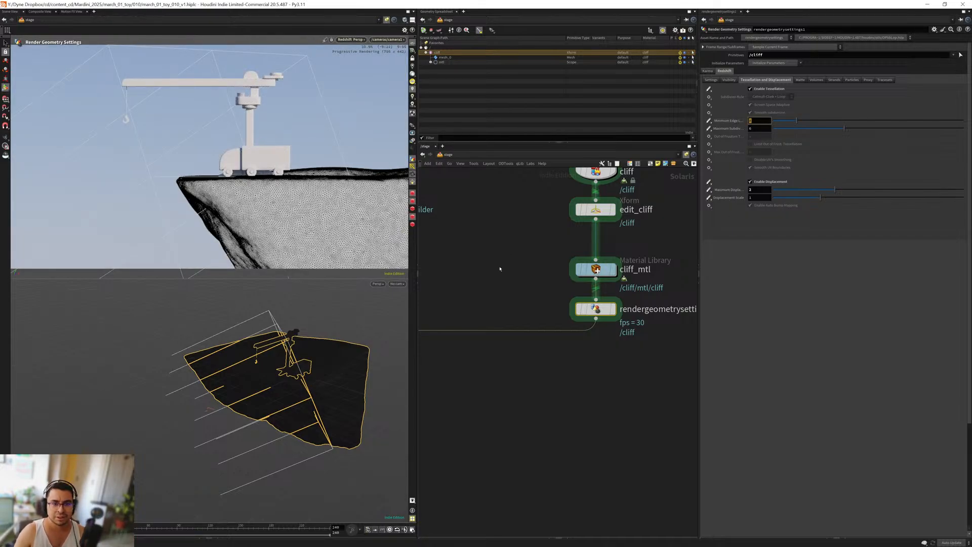
text(2)
key(Return)
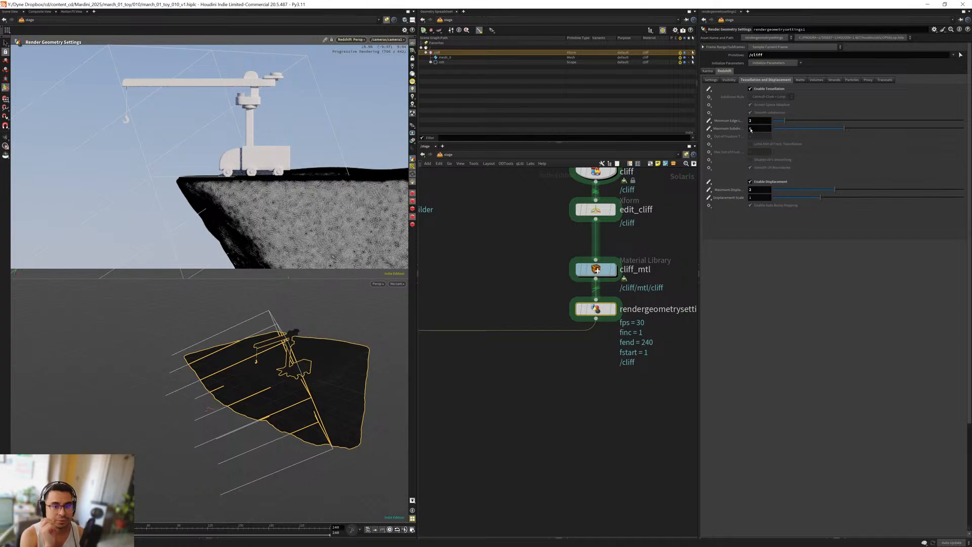
text(1)
key(Return)
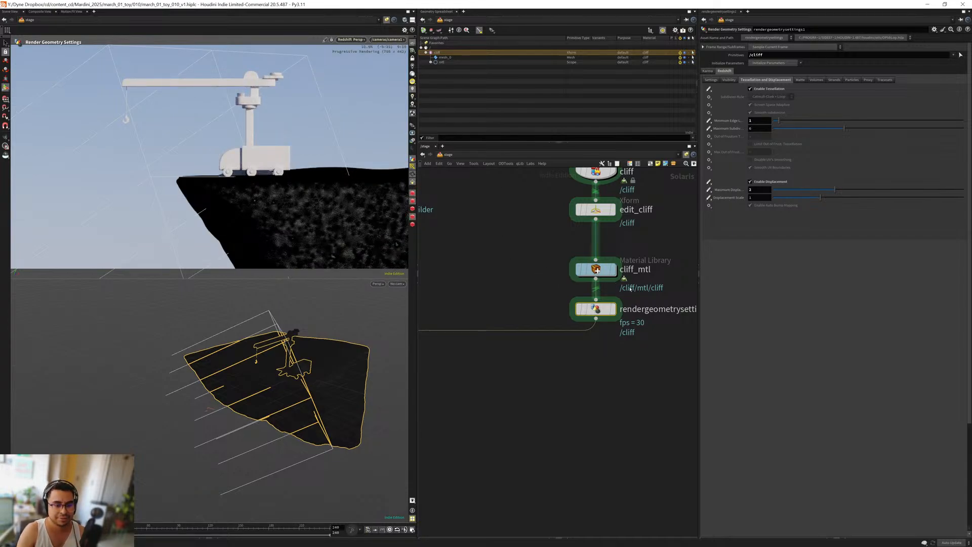
Step: Reconnect StandardMaterial2 as the cliff material's surface output in place of the WireFrame node and return to the stage network
drag(630, 287, 532, 258)
key(Return)
key(Return)
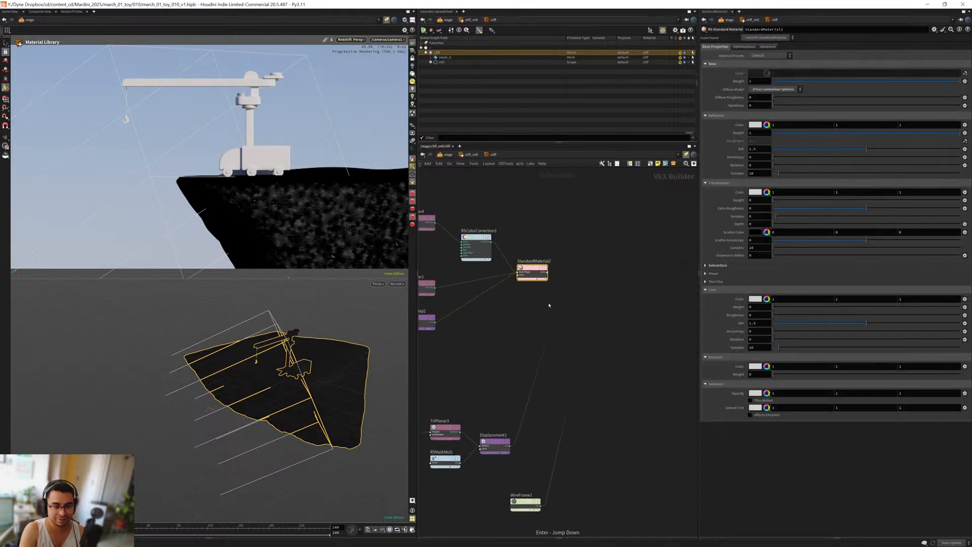
middle_drag(492, 363, 514, 352)
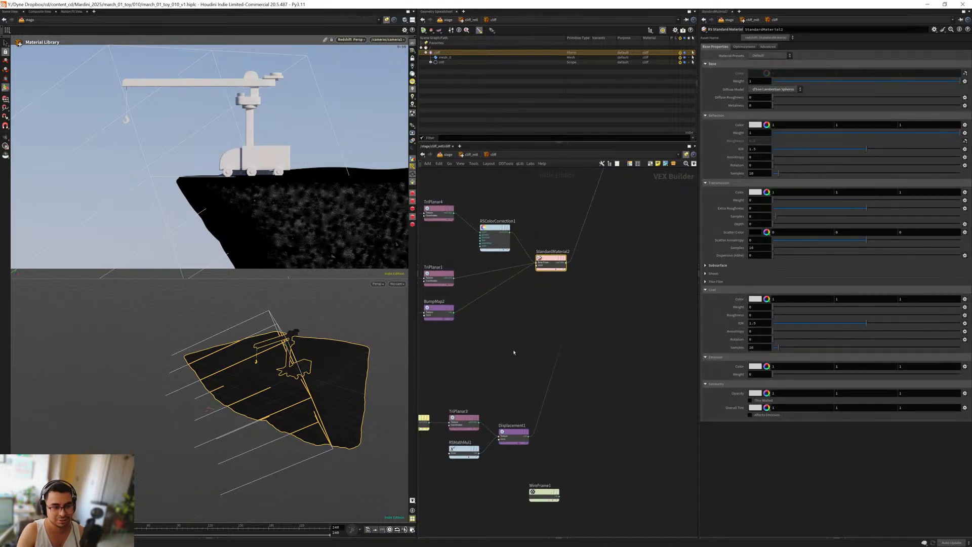
key(u)
key(u)
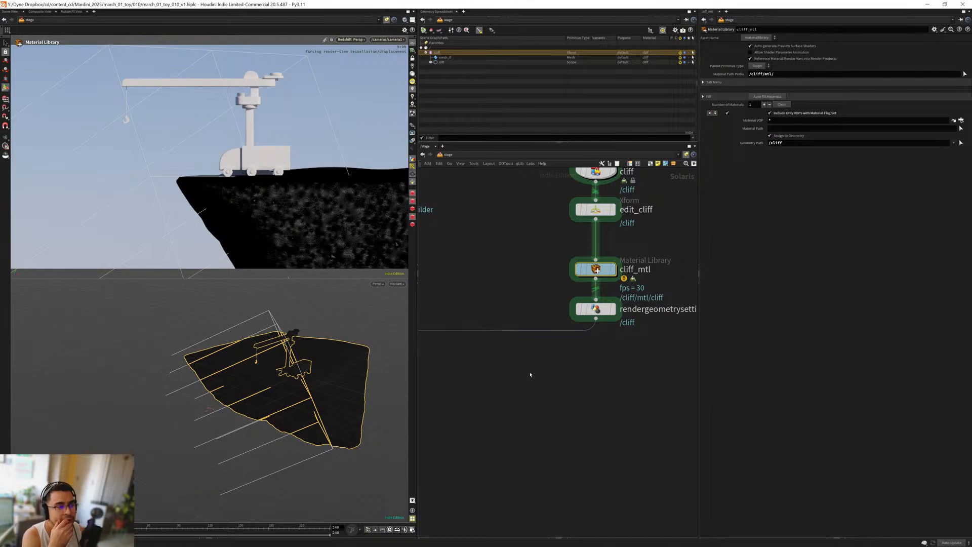
scroll(540, 367, down, 5)
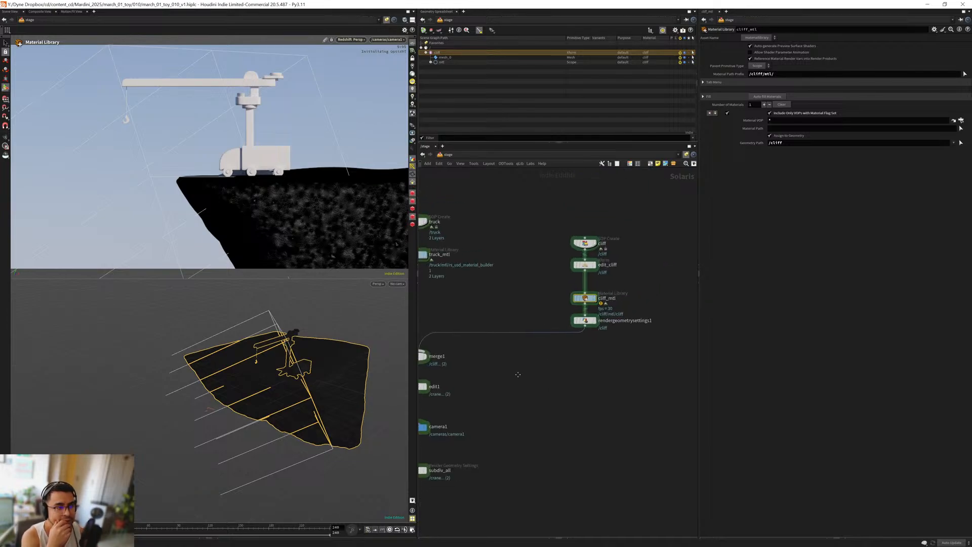
scroll(541, 361, up, 3)
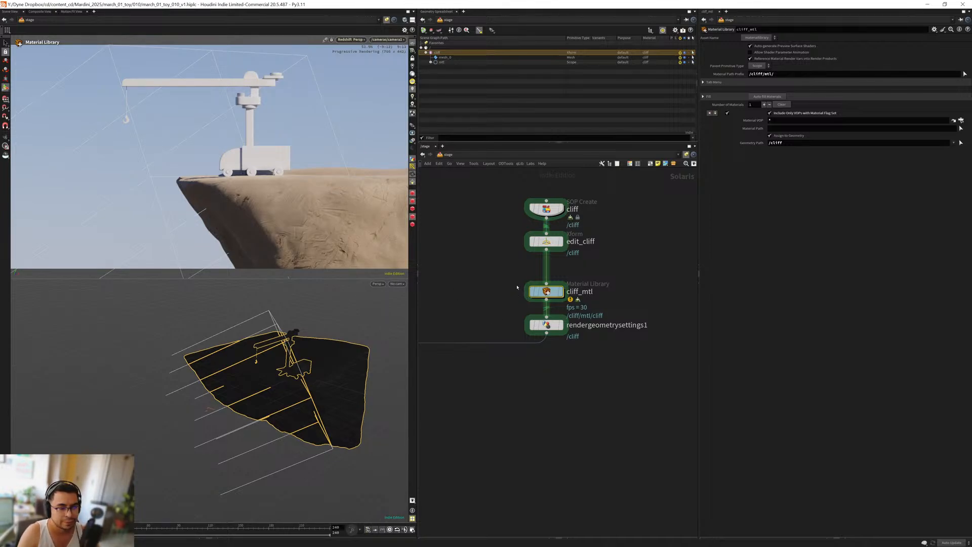
Step: Set the displacement scale to 2 on the cliff's render geometry settings node
key(i)
key(u)
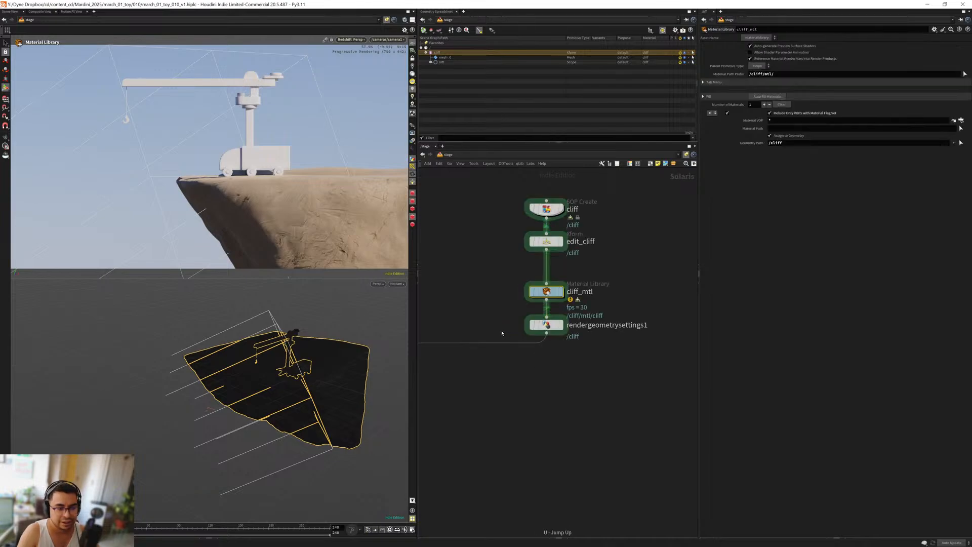
click(546, 325)
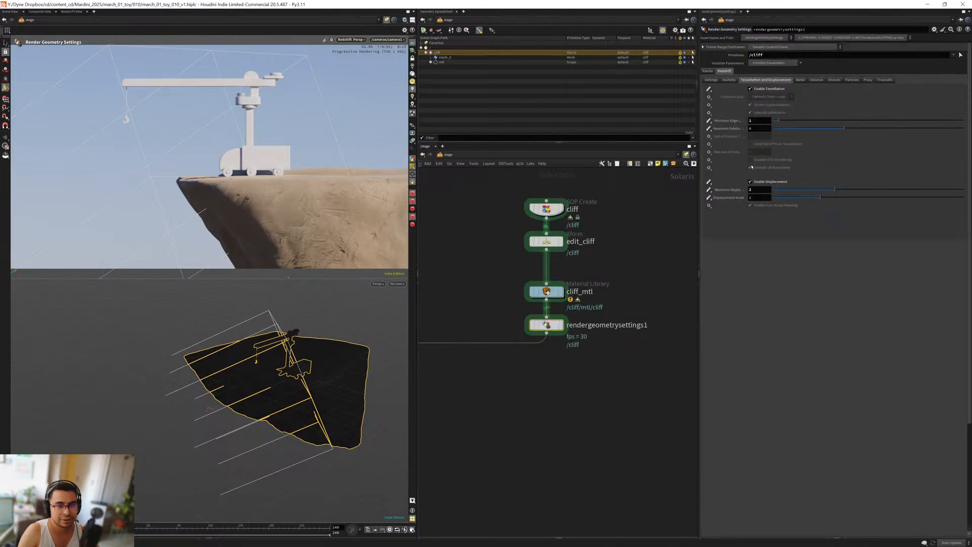
drag(736, 205, 734, 208)
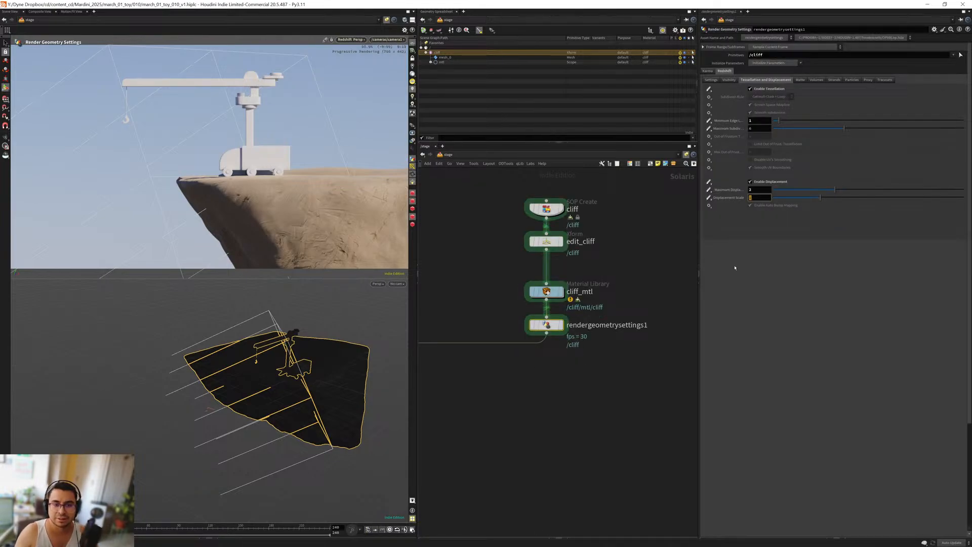
text(2)
key(Return)
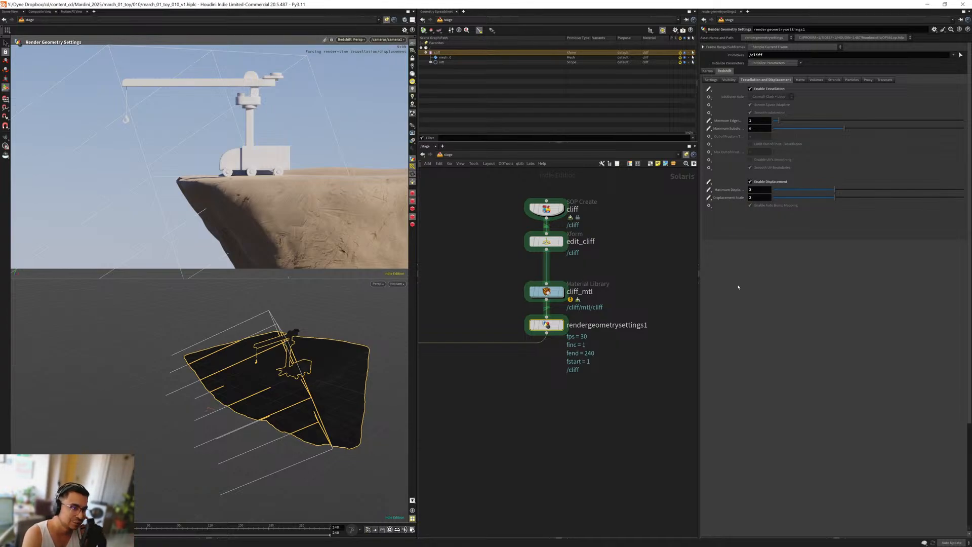
Step: Open the cliff material's node network and select the RSMathMul1 node feeding Displacement1 to review its inputs
middle_drag(489, 285, 508, 278)
scroll(521, 267, down, 3)
scroll(512, 270, up, 4)
drag(528, 249, 603, 277)
key(Return)
key(Return)
scroll(522, 436, up, 6)
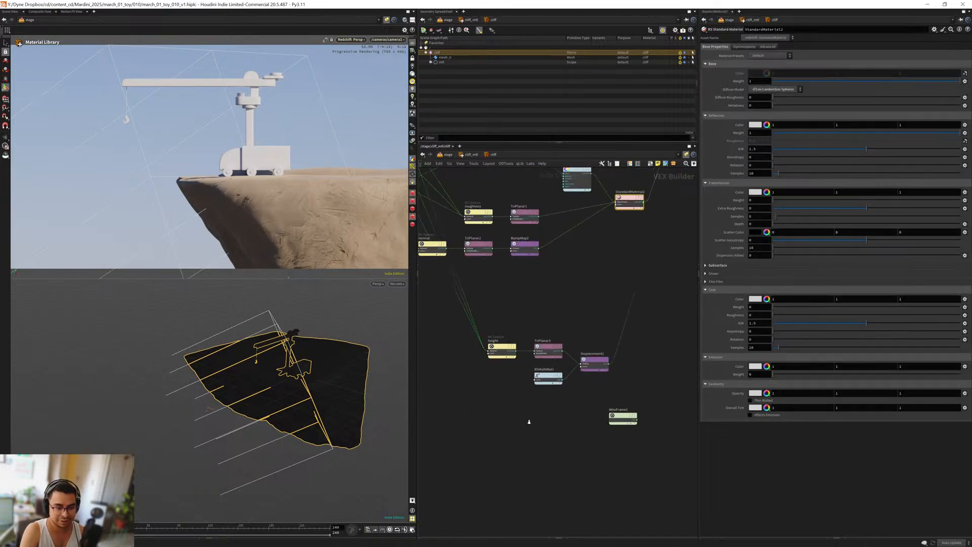
scroll(543, 400, up, 2)
drag(588, 395, 518, 350)
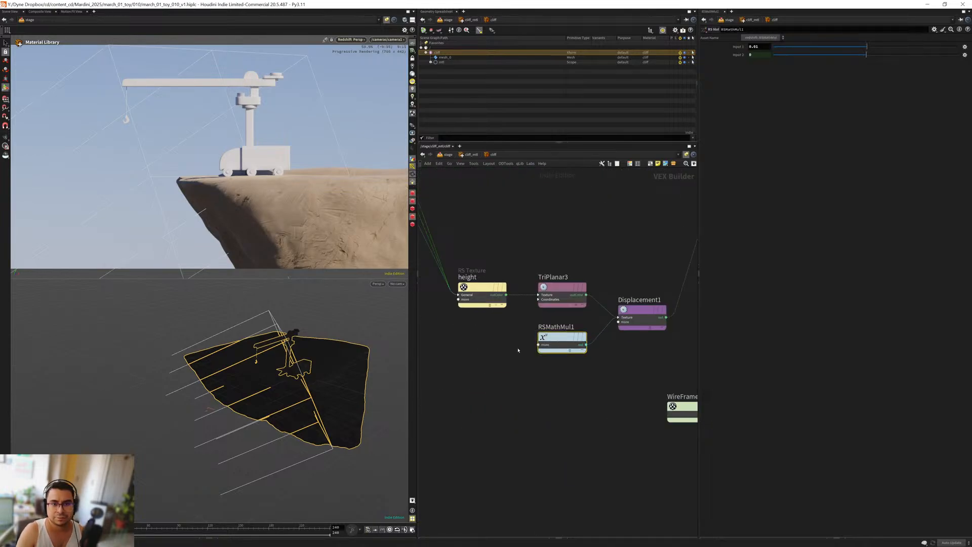
key(u)
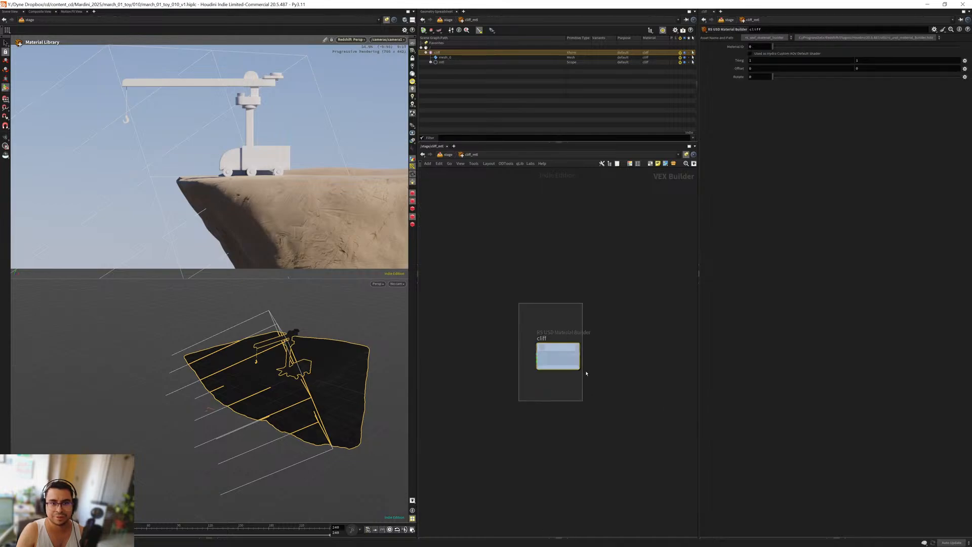
key(i)
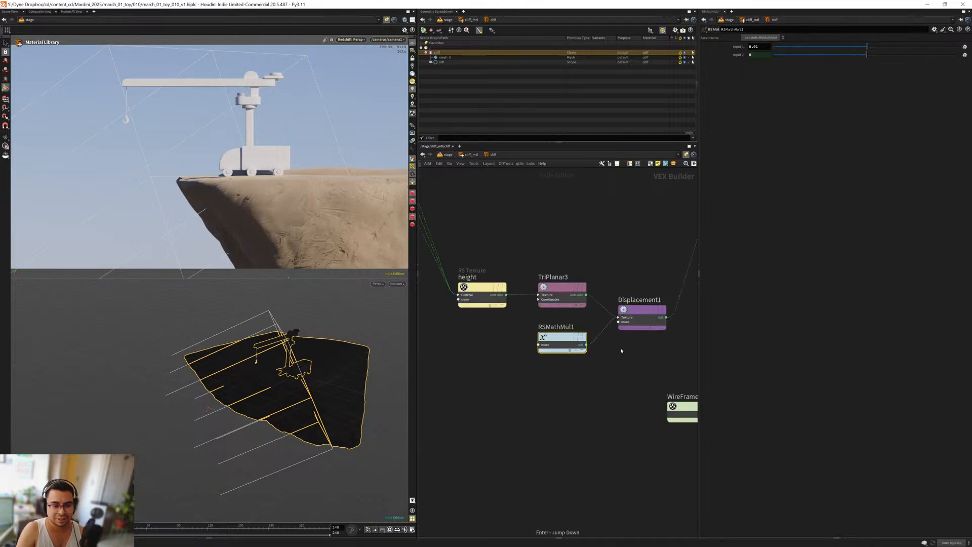
Step: Disconnect RSMathMul1 from the Displacement1 node and select Displacement1 to show its parameters
key(y)
drag(613, 346, 559, 353)
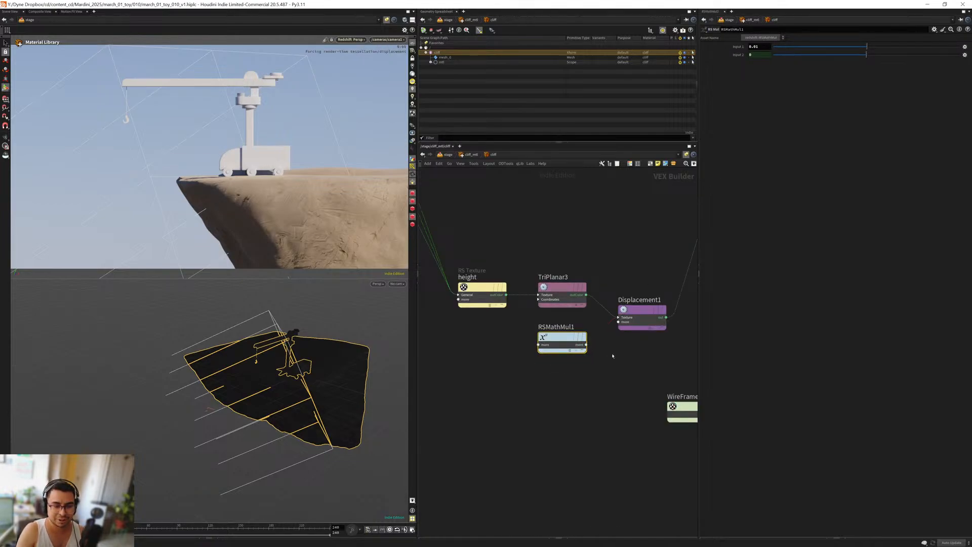
scroll(611, 350, up, 3)
click(620, 294)
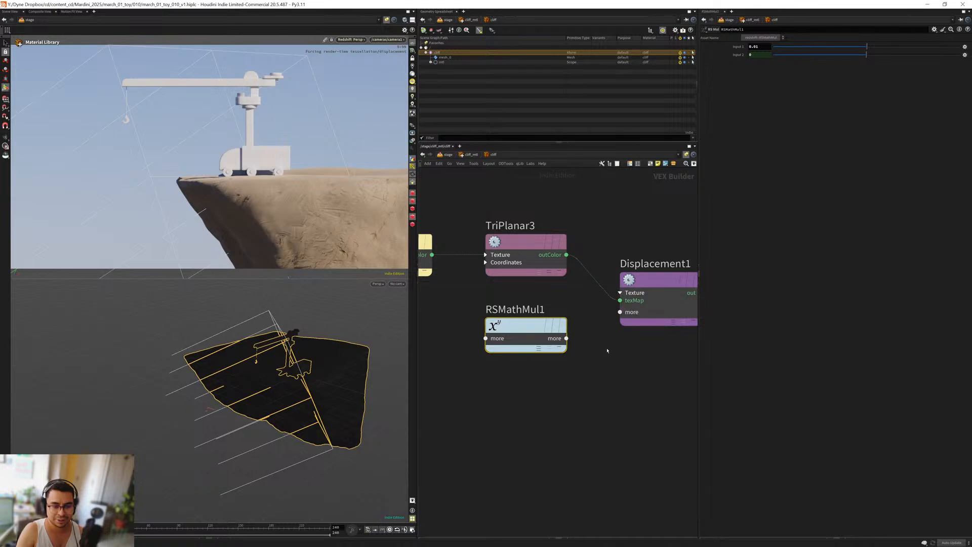
scroll(608, 349, down, 3)
drag(648, 379, 619, 284)
scroll(582, 263, down, 2)
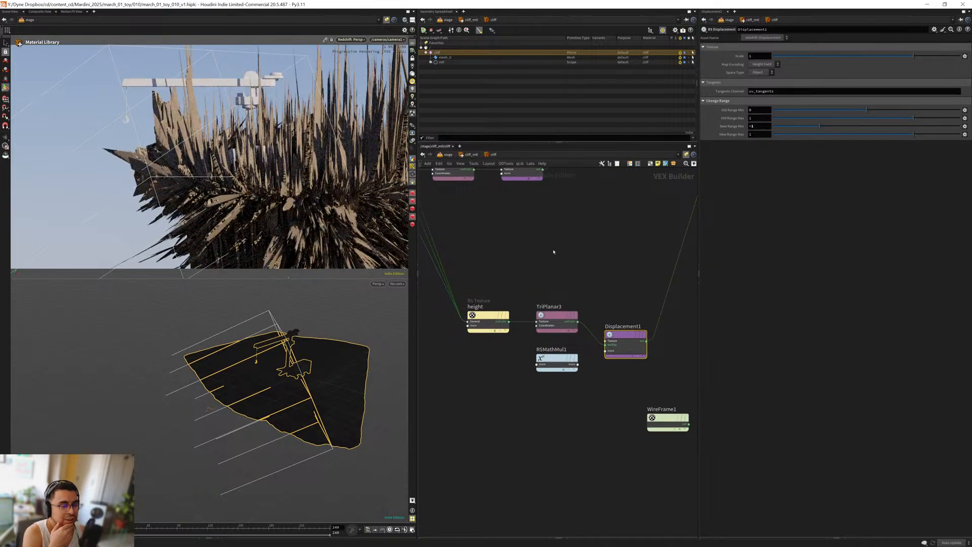
Step: Return to the stage network and set the displacement scale to 1 on the cliff's render geometry settings node
key(u)
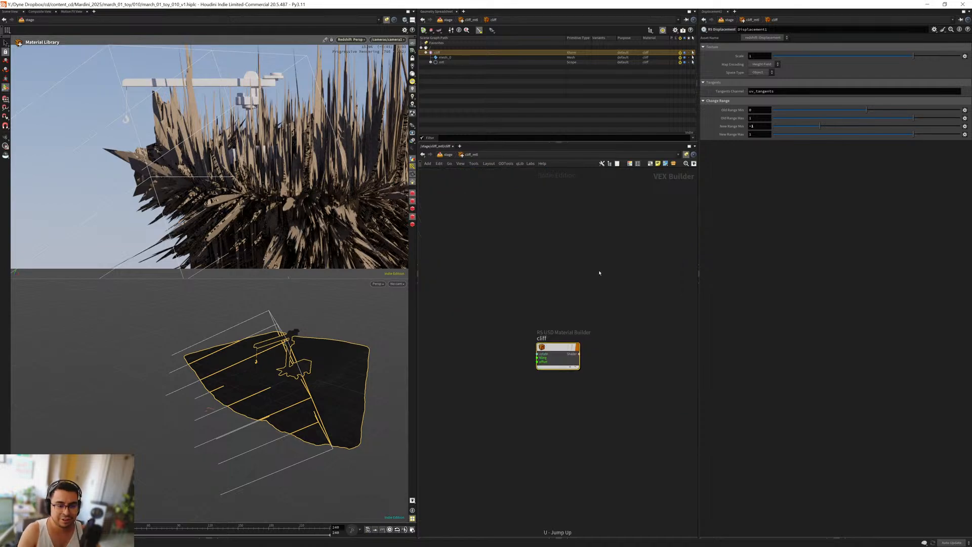
key(u)
drag(537, 285, 538, 287)
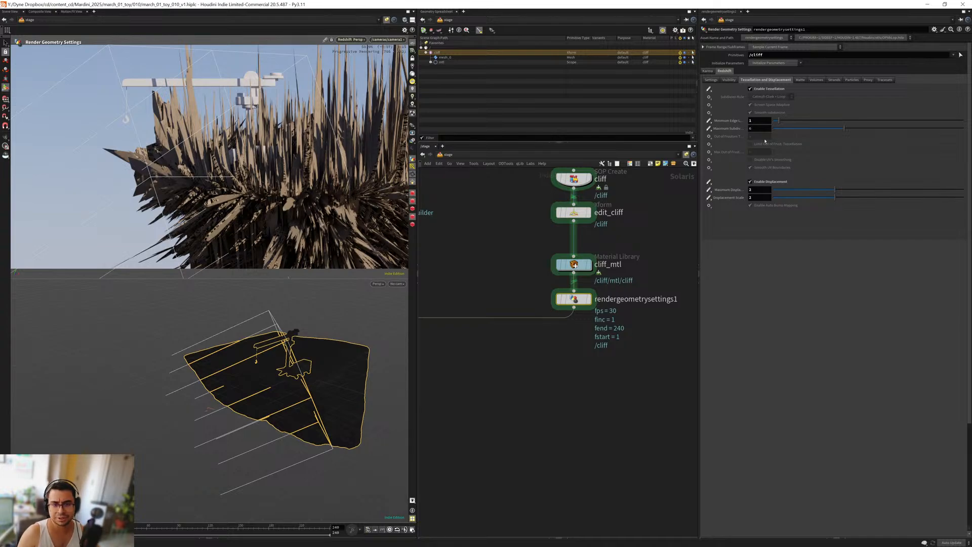
drag(755, 198, 743, 199)
text(1)
key(Return)
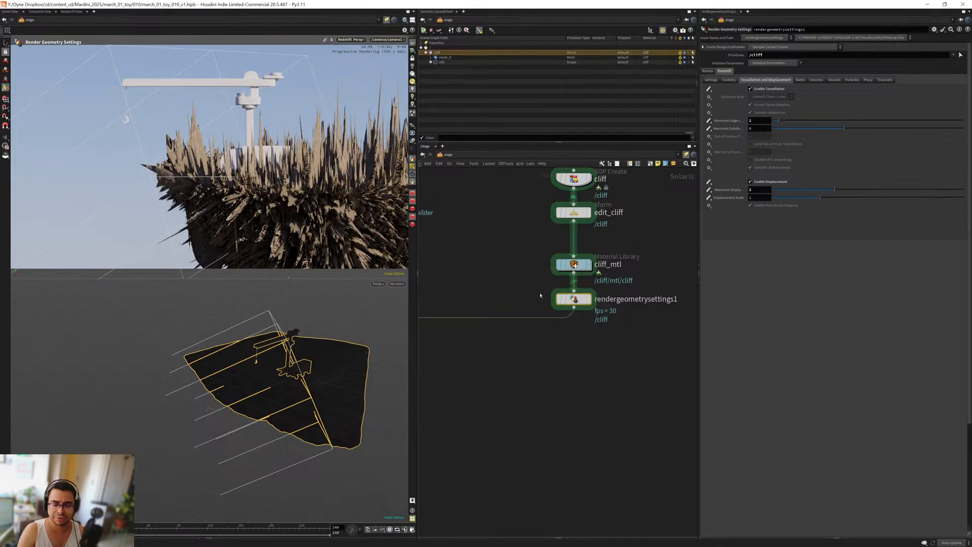
Step: Reopen the cliff material's node network and set the Displacement1 node's scale to 0.1
key(Up)
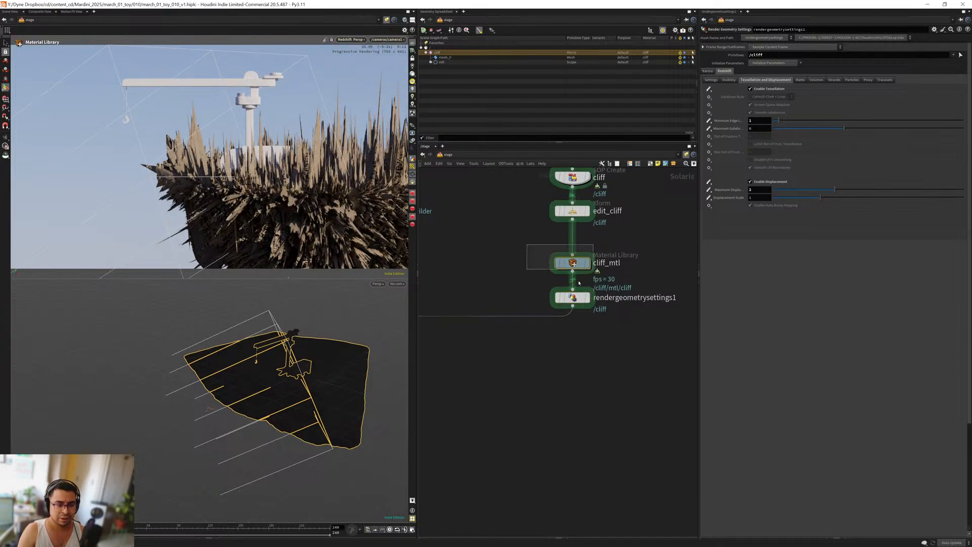
key(Return)
middle_drag(519, 312, 504, 266)
drag(504, 266, 567, 373)
key(Return)
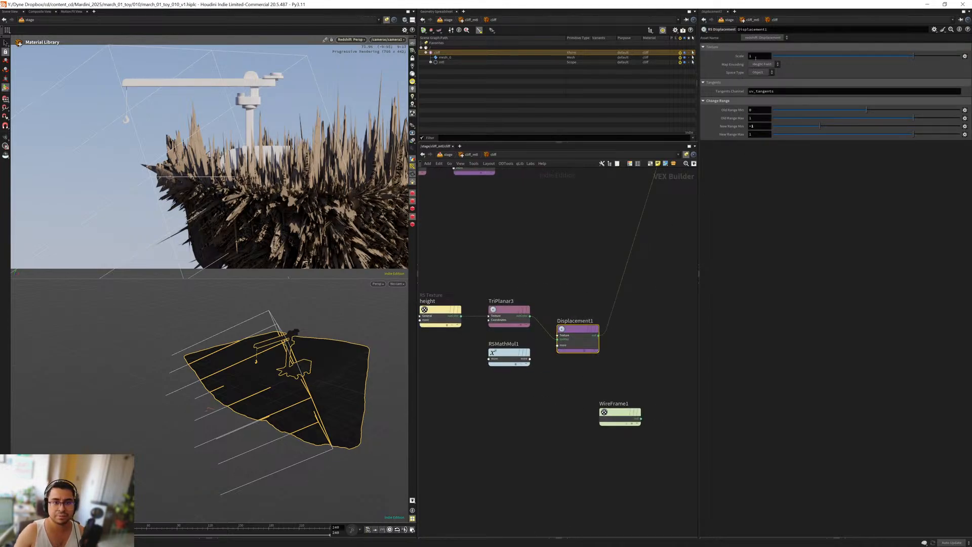
text(0.1)
key(Return)
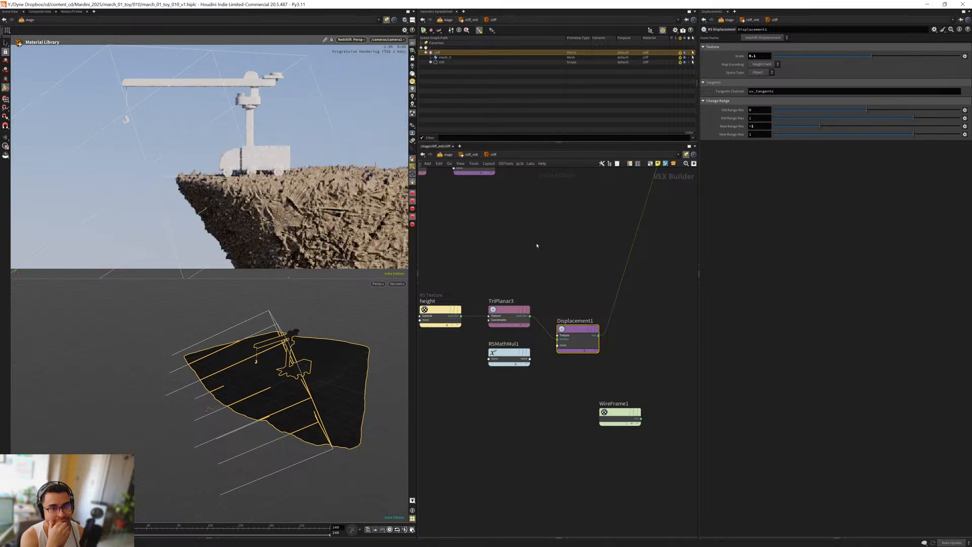
Step: Reduce the Displacement1 node's scale to 0.02
click(758, 57)
key(BackSpace)
text(02)
key(Return)
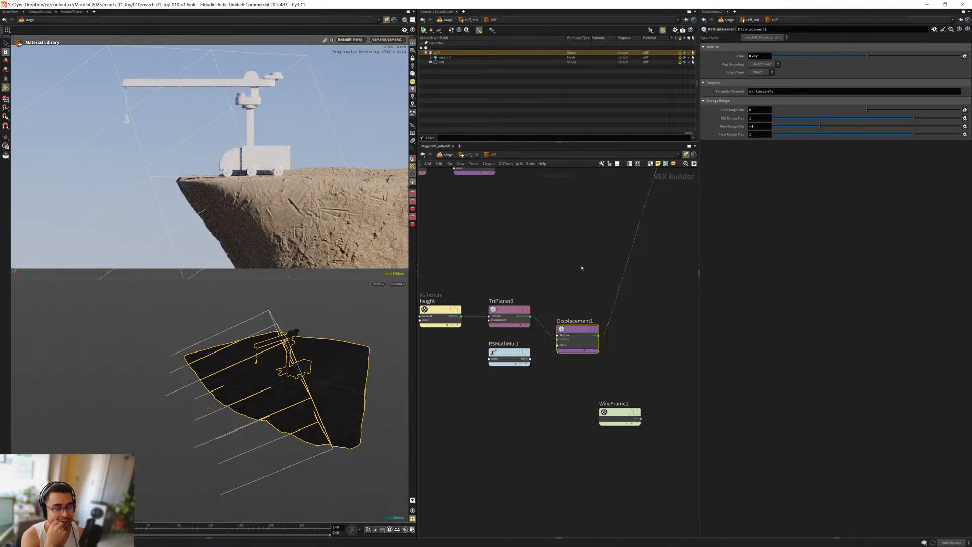
middle_drag(554, 235, 533, 254)
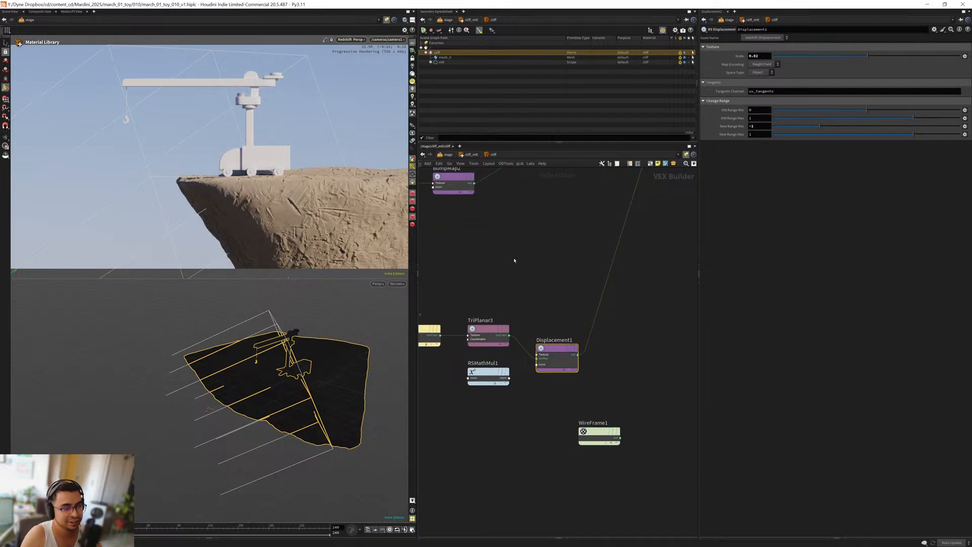
Step: On the cliff material builder, link the second tiling value to the first with ch("tiling1") and set the tiling to 0.7
scroll(519, 276, down, 6)
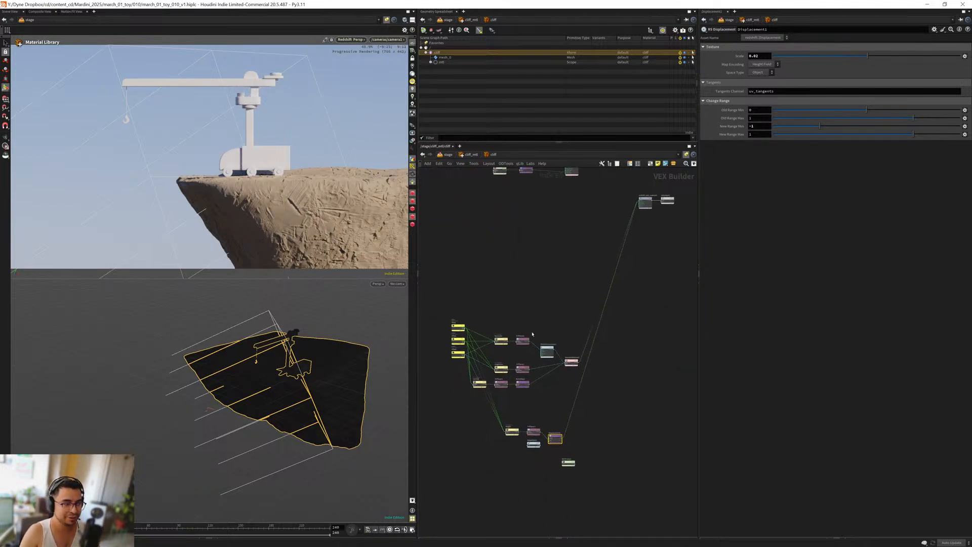
scroll(540, 390, up, 8)
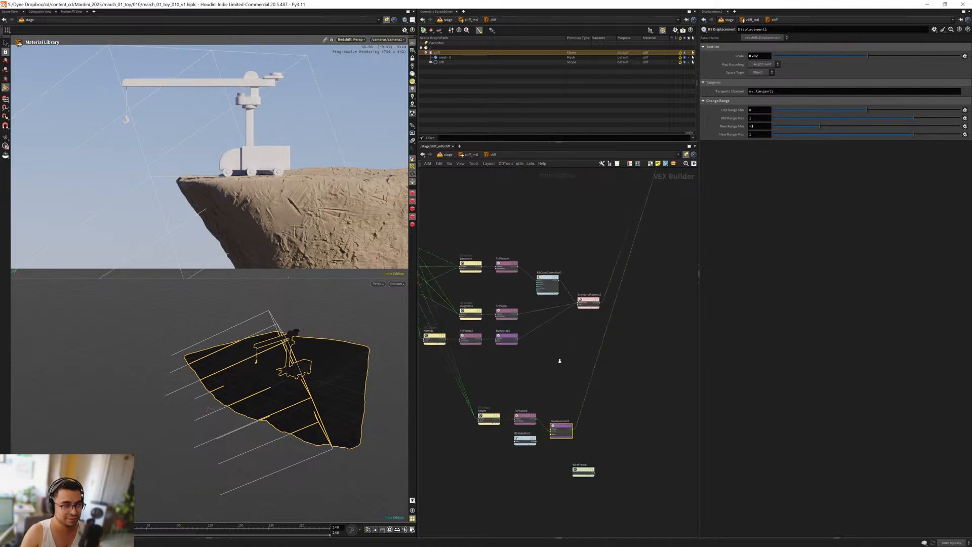
scroll(588, 378, down, 5)
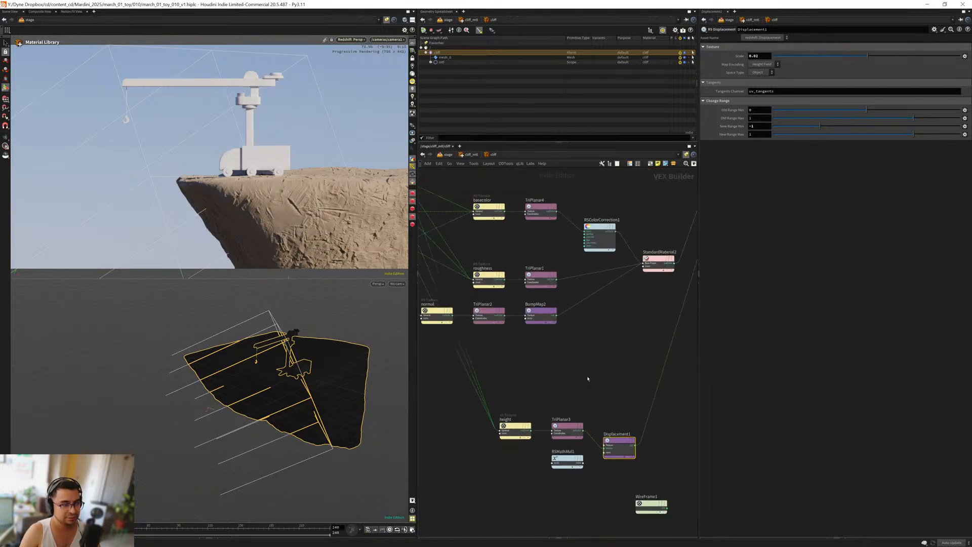
middle_drag(423, 334, 509, 389)
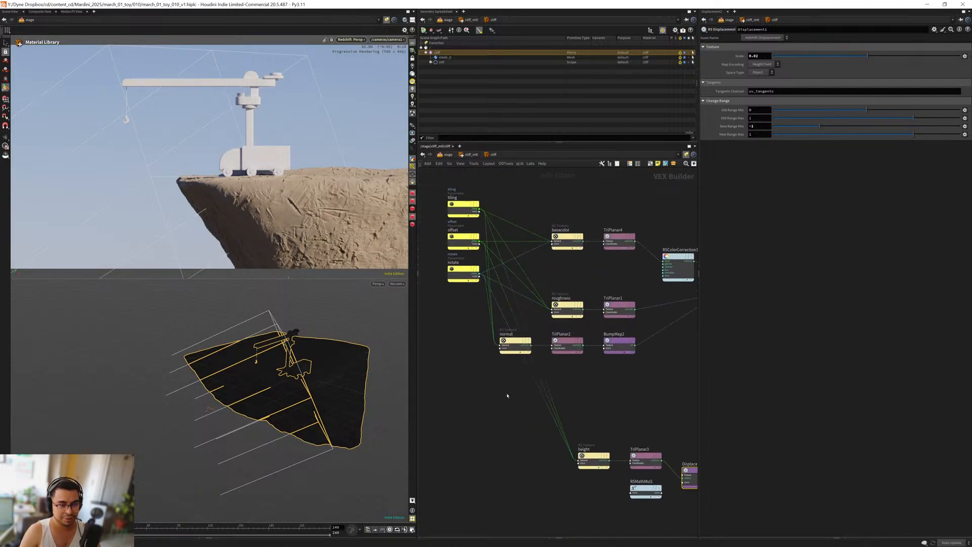
key(u)
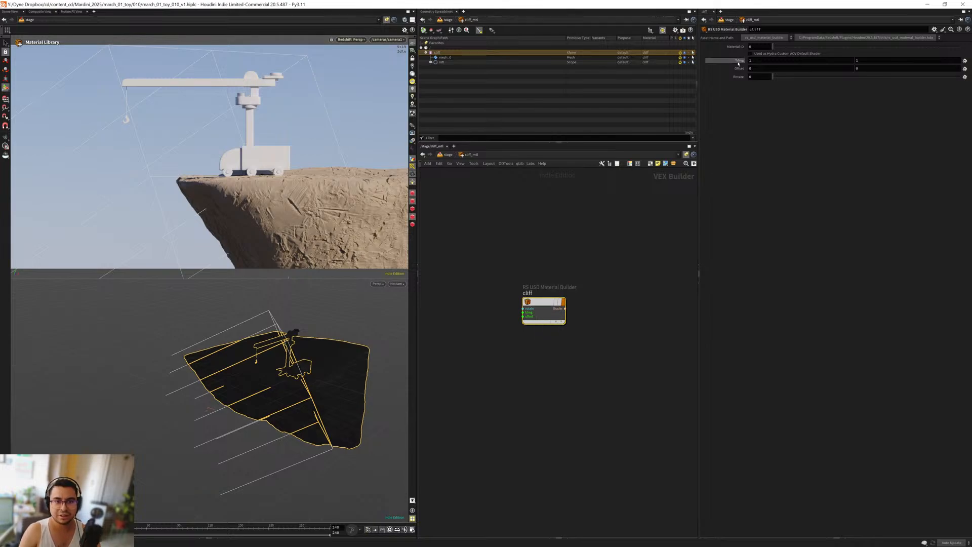
right_click(865, 61)
click(881, 70)
drag(753, 61, 740, 65)
text(0.7)
key(Return)
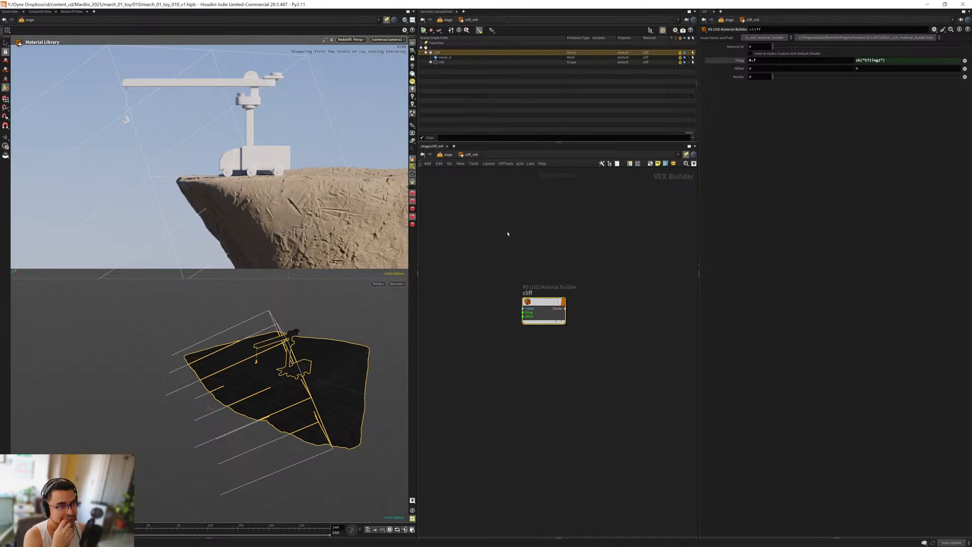
middle_drag(545, 247, 524, 252)
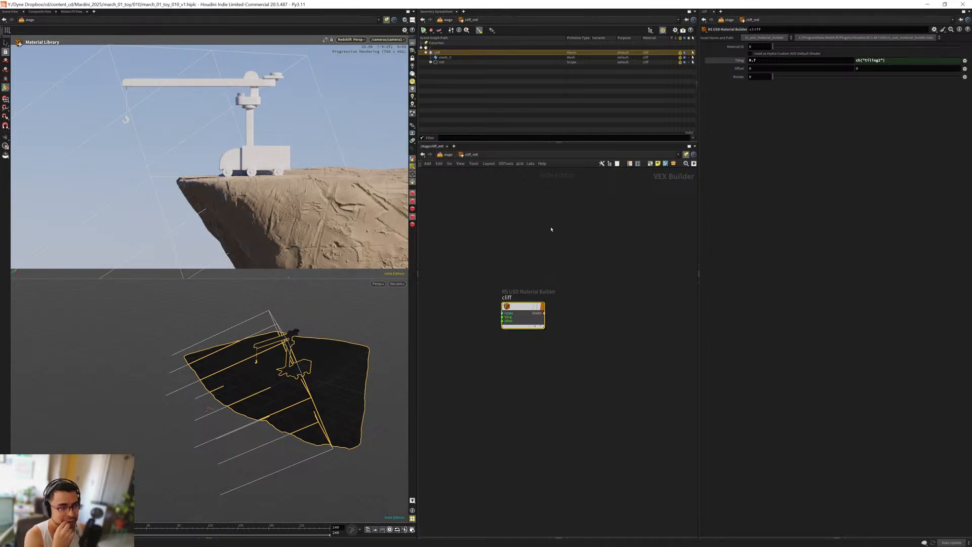
drag(448, 242, 555, 355)
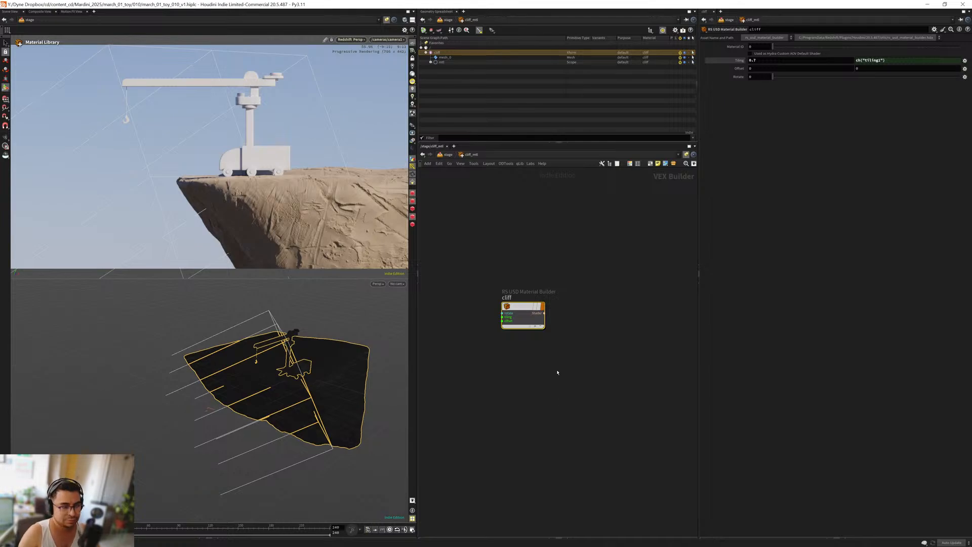
Step: Set the first offset value on the cliff material builder to 0.25
scroll(557, 372, up, 3)
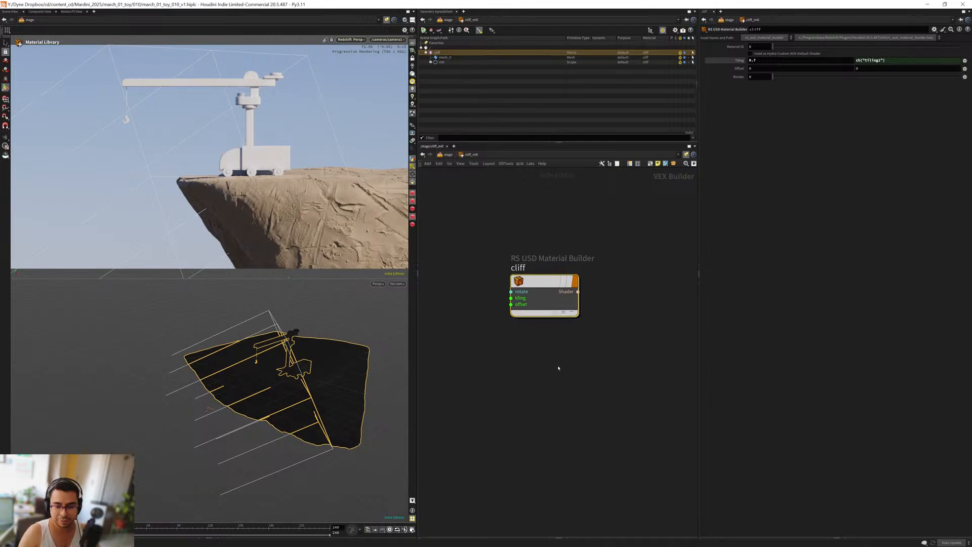
middle_drag(557, 370, 519, 391)
drag(590, 394, 489, 252)
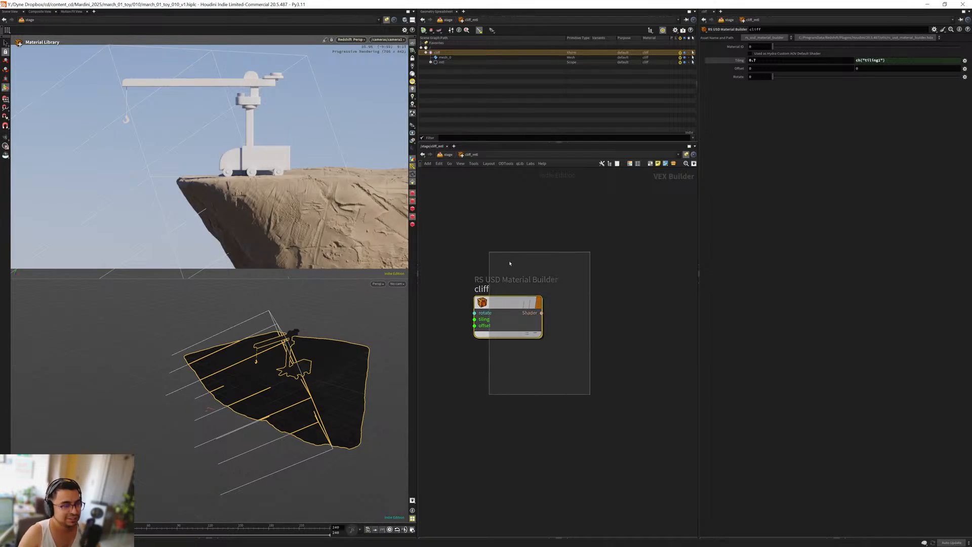
click(757, 68)
text(0.25)
key(Return)
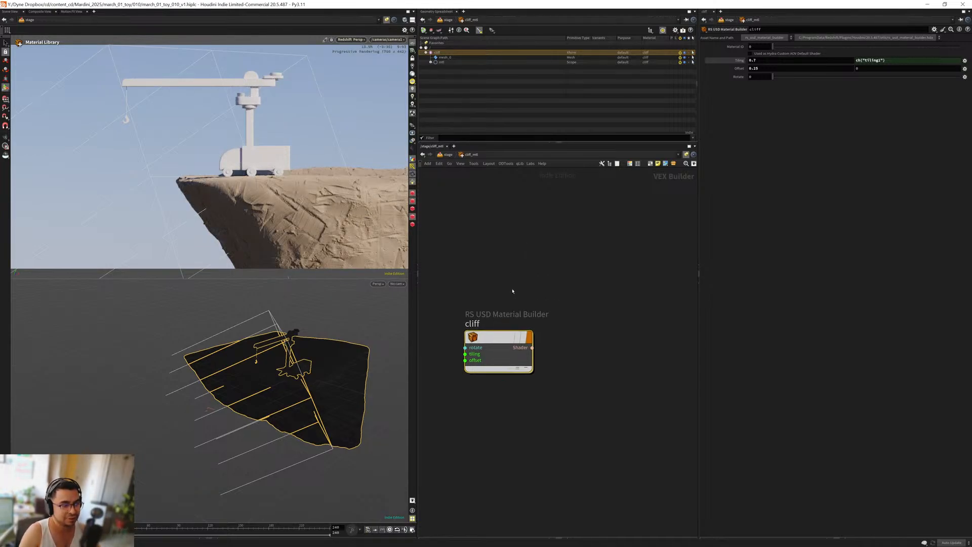
Step: Reopen the cliff material's node network and set the Displacement1 node's scale to 0.0333
key(u)
middle_drag(524, 278, 501, 284)
drag(603, 340, 506, 293)
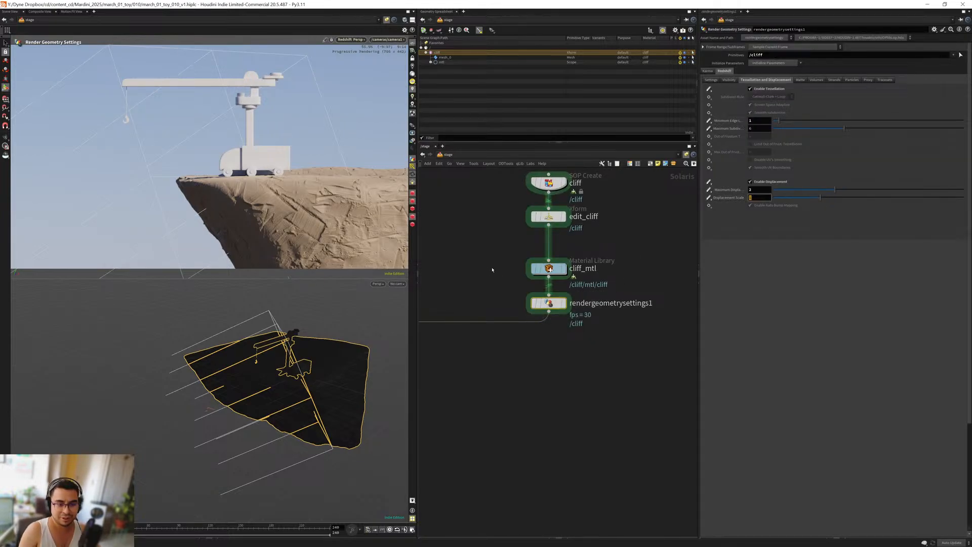
click(546, 270)
double_click(546, 269)
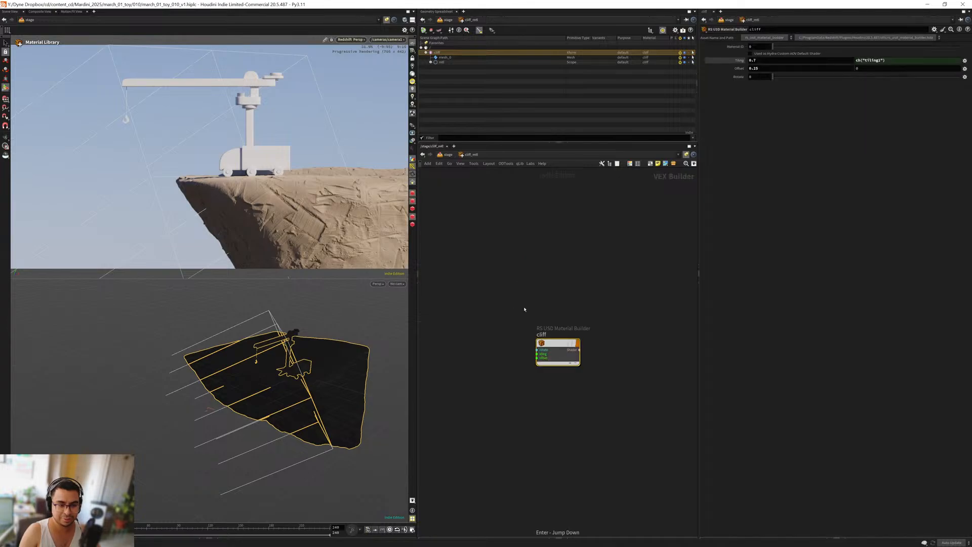
drag(502, 268, 611, 436)
key(Return)
middle_drag(587, 400, 514, 333)
scroll(603, 446, up, 3)
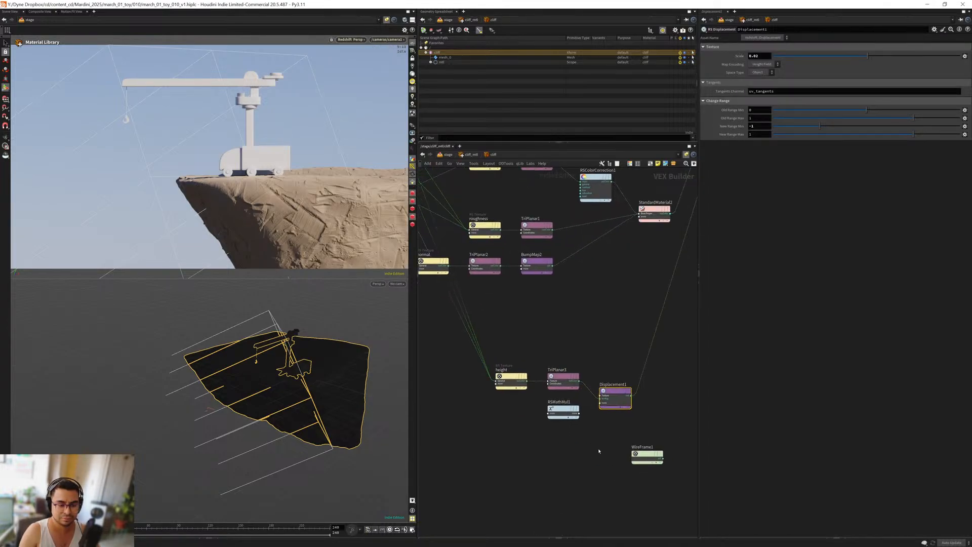
click(761, 56)
key(BackSpace)
text(333)
key(Return)
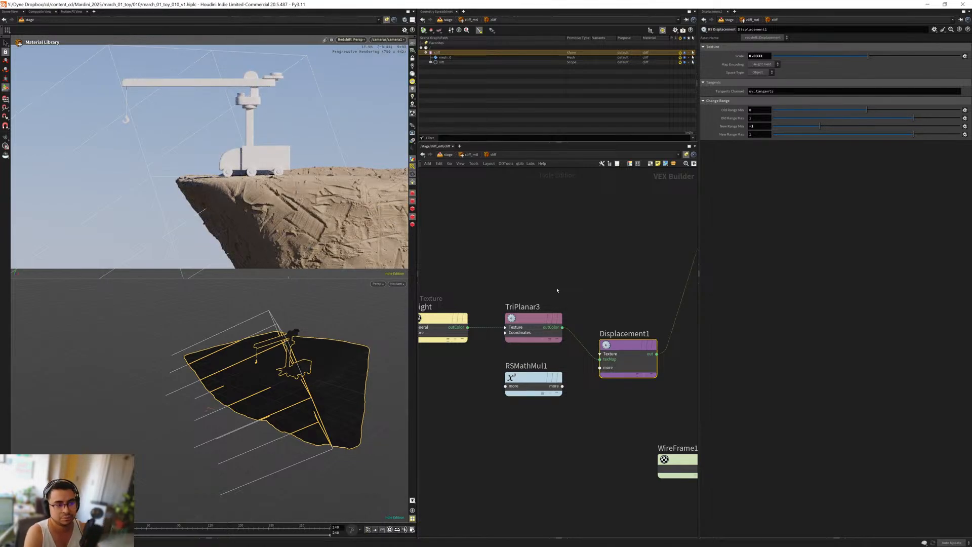
Step: Undo the last displacement scale change and go back up to the cliff material builder
middle_drag(545, 267, 572, 272)
key(ctrl+z)
key(u)
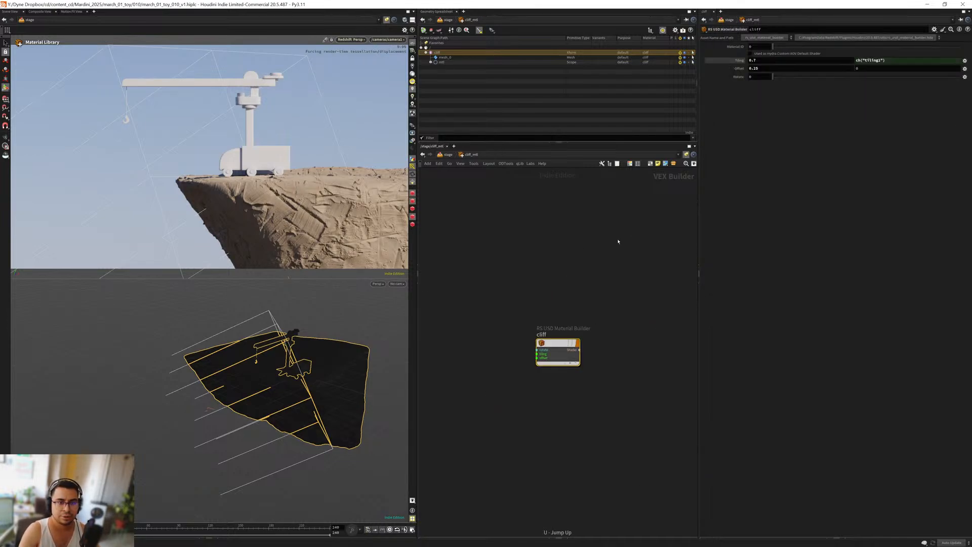
Step: On the cliff material builder, set the first offset value to 0 and the tiling to 0.85
double_click(761, 66)
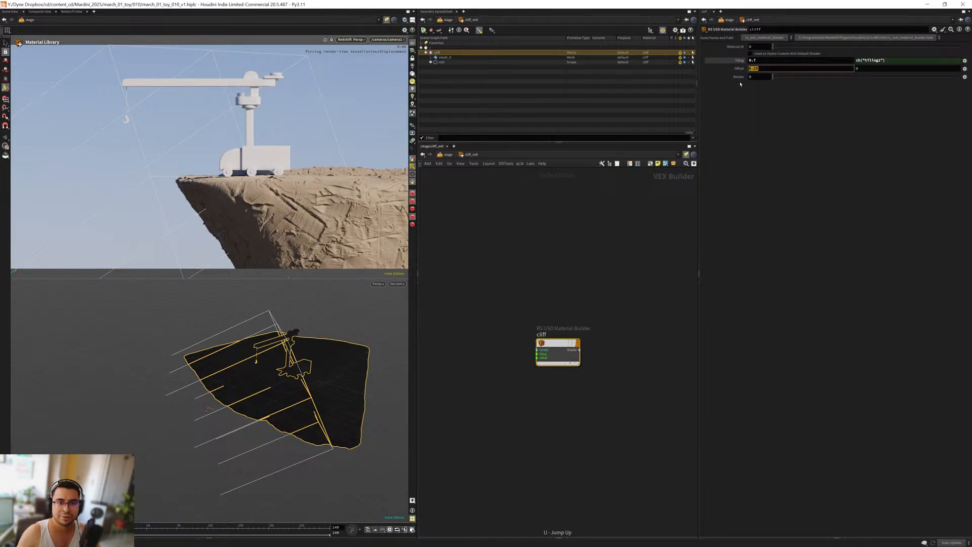
text(0)
key(Return)
double_click(763, 62)
text(0.85)
key(Return)
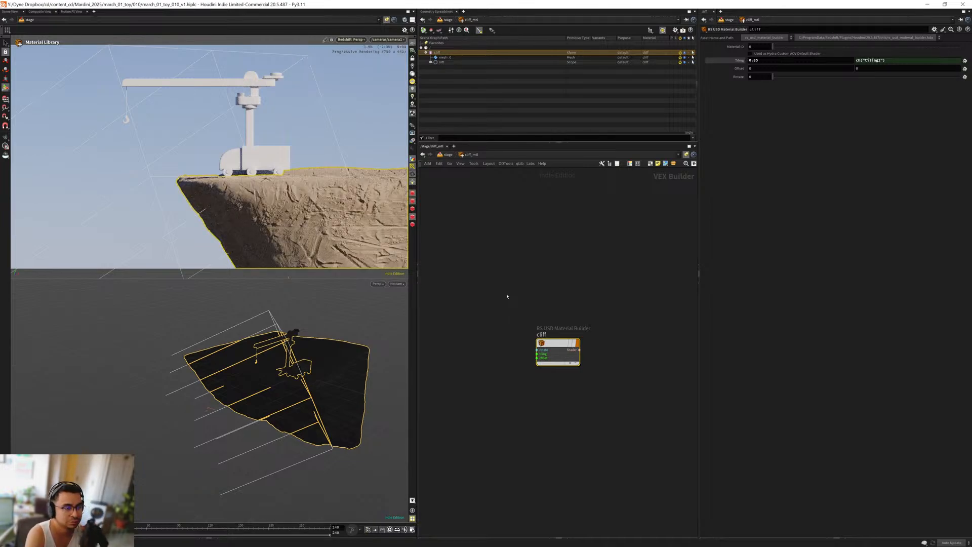
Step: Clear the cliff primitive selection and set the second offset value on the cliff material builder to 0.25
click(480, 123)
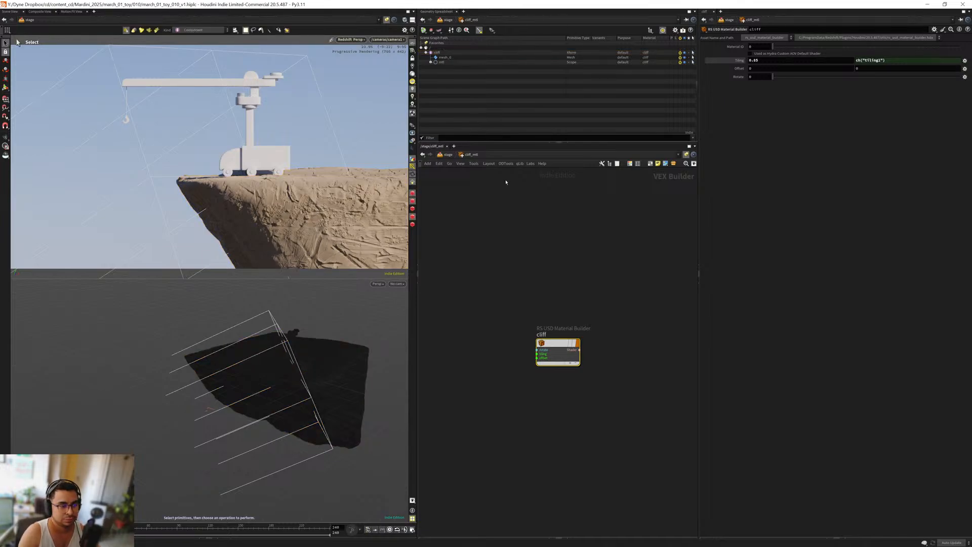
drag(526, 278, 586, 385)
text(.25)
key(Return)
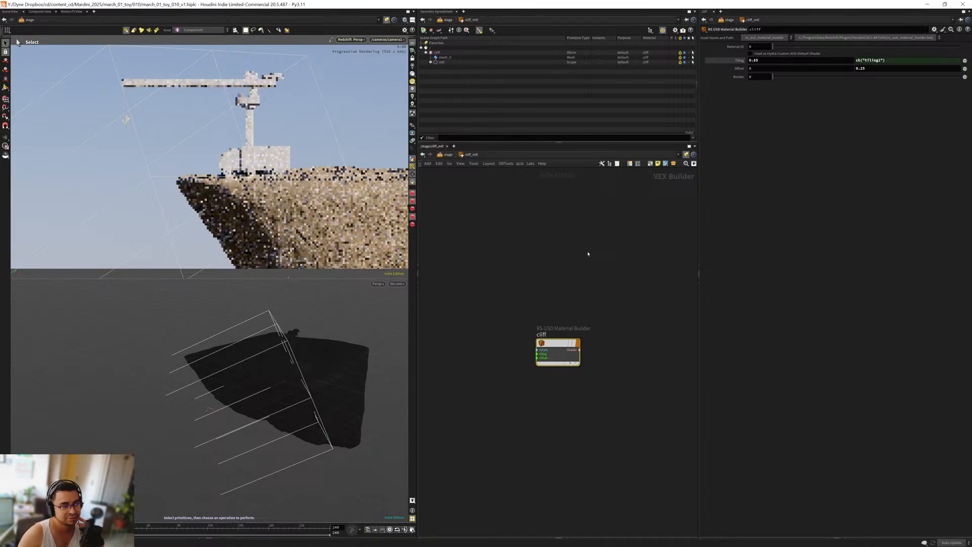
Step: Open the cliff material's node network and examine the StandardMaterial2 node's inputs and settings
middle_drag(536, 297, 516, 268)
drag(502, 271, 570, 370)
key(i)
scroll(570, 370, down, 3)
middle_drag(597, 260, 556, 356)
click(552, 314)
scroll(537, 329, up, 4)
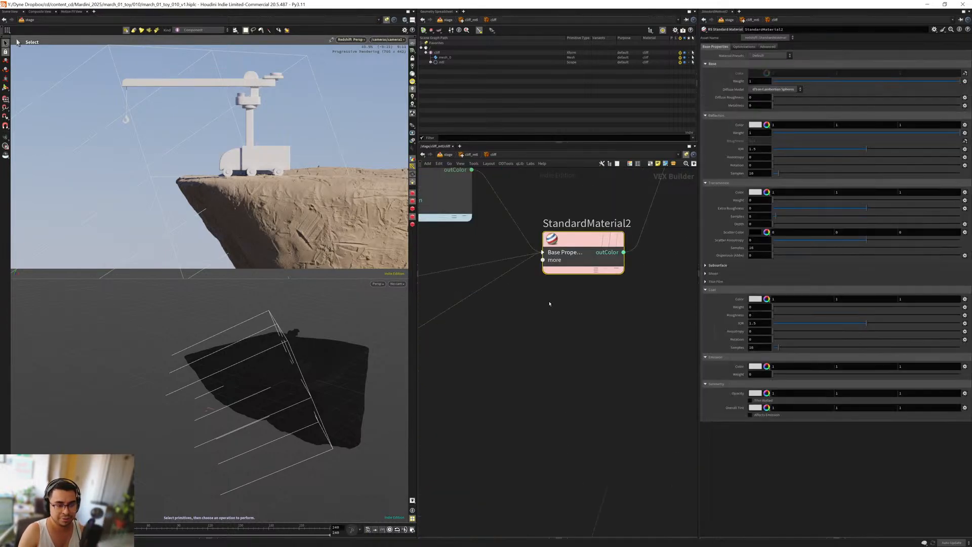
scroll(501, 264, down, 3)
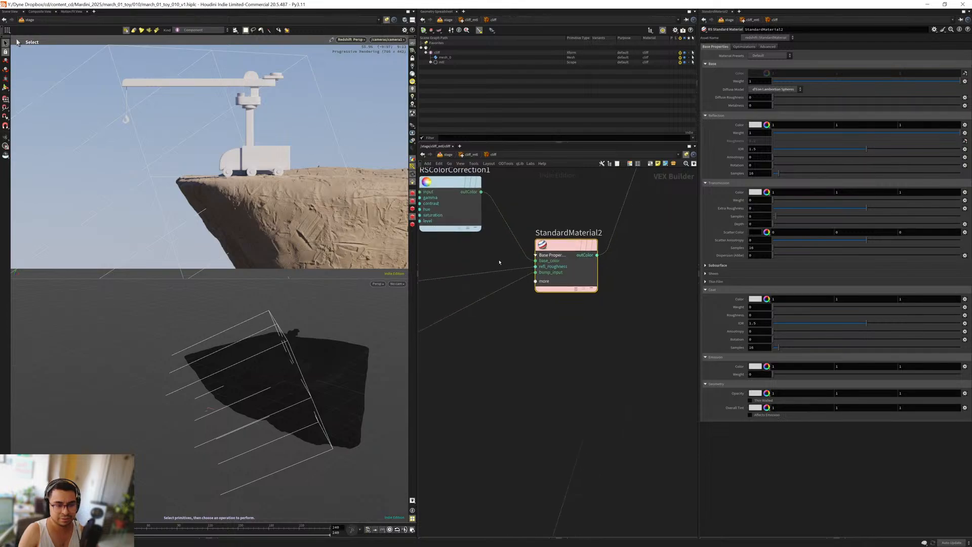
scroll(552, 332, up, 3)
middle_drag(559, 347, 579, 332)
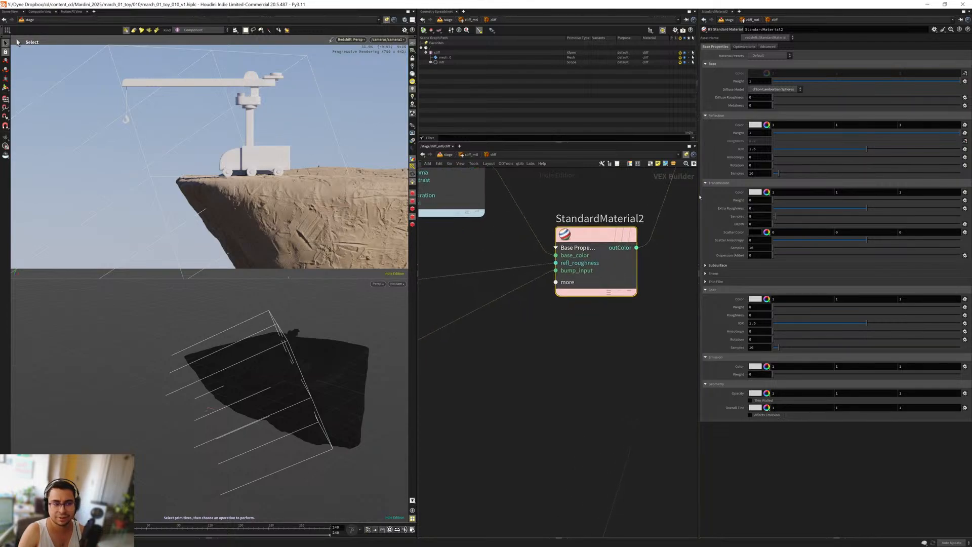
Step: Insert an RS Color Correct node between TriPlanar1 and StandardMaterial2's reflection roughness input, and preview its output on the cliff
middle_drag(468, 379, 571, 373)
scroll(567, 374, down, 3)
middle_drag(498, 338, 528, 337)
click(533, 336)
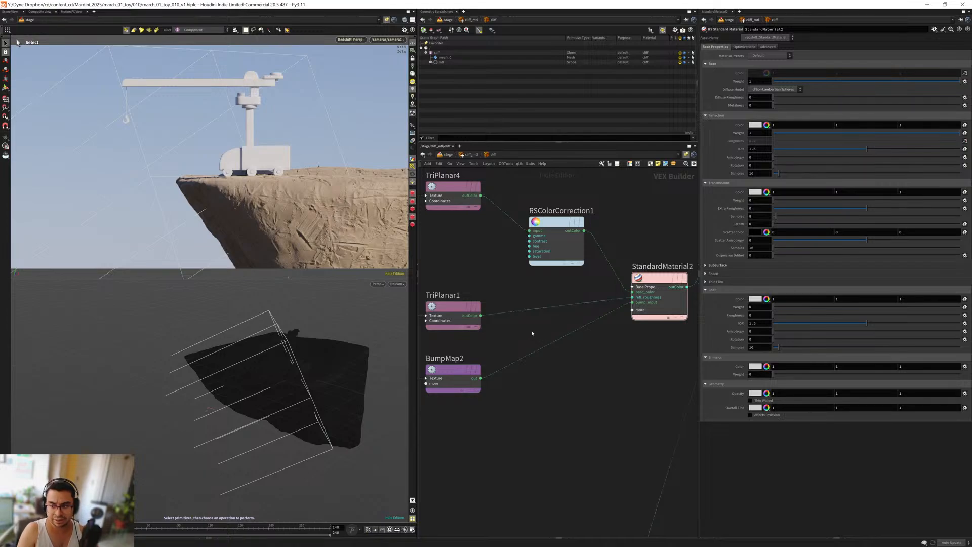
key(Tab)
text(cor)
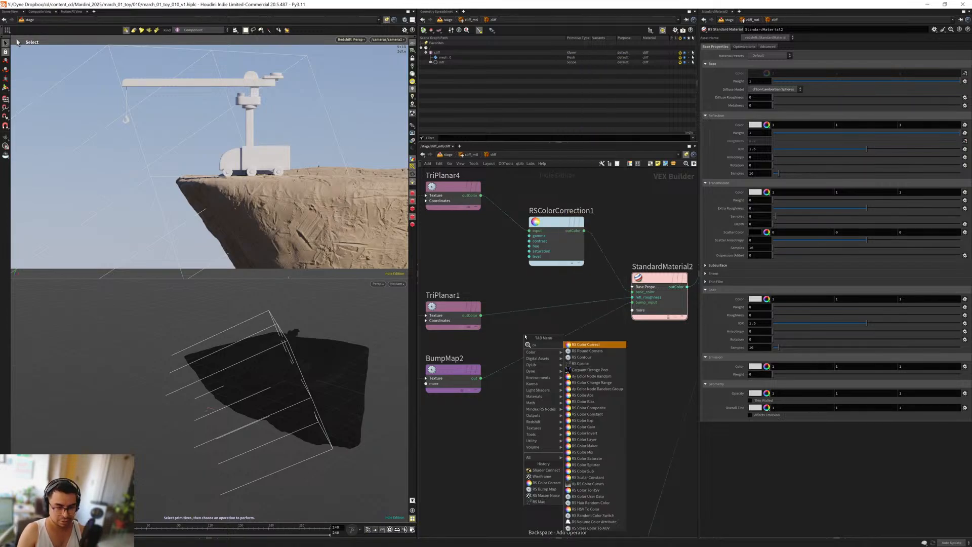
key(Return)
click(525, 337)
drag(525, 337, 535, 311)
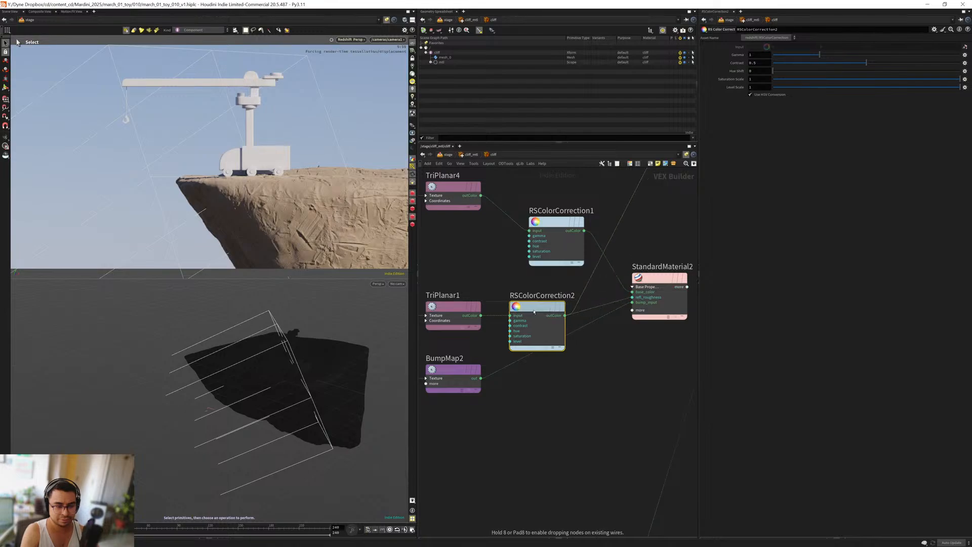
drag(453, 309, 463, 289)
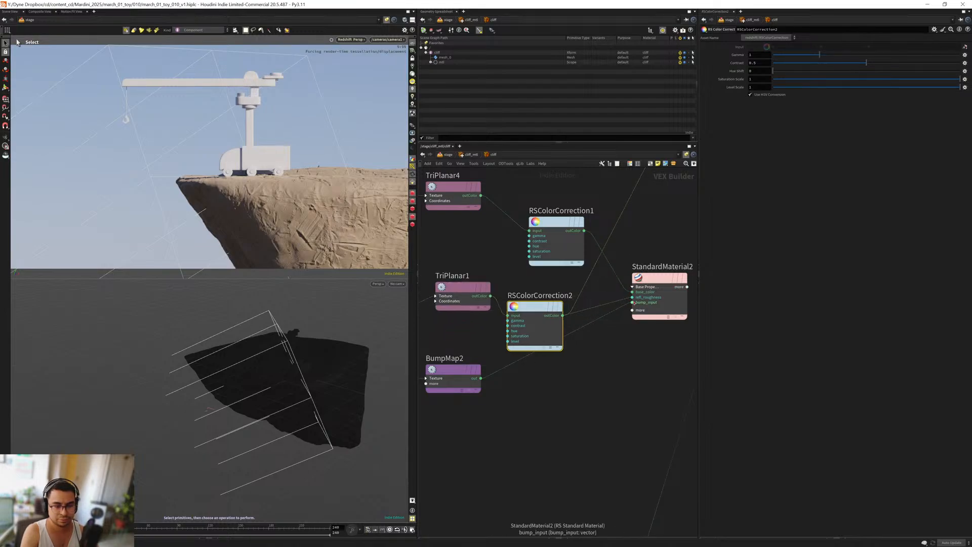
key(f)
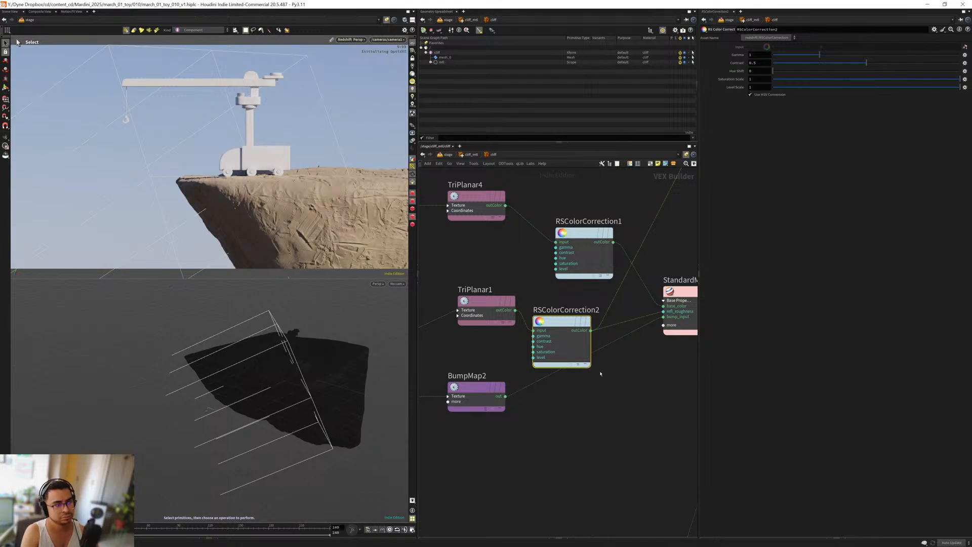
Step: Set the gamma of the roughness color correction node to 1.25
middle_drag(592, 387, 572, 418)
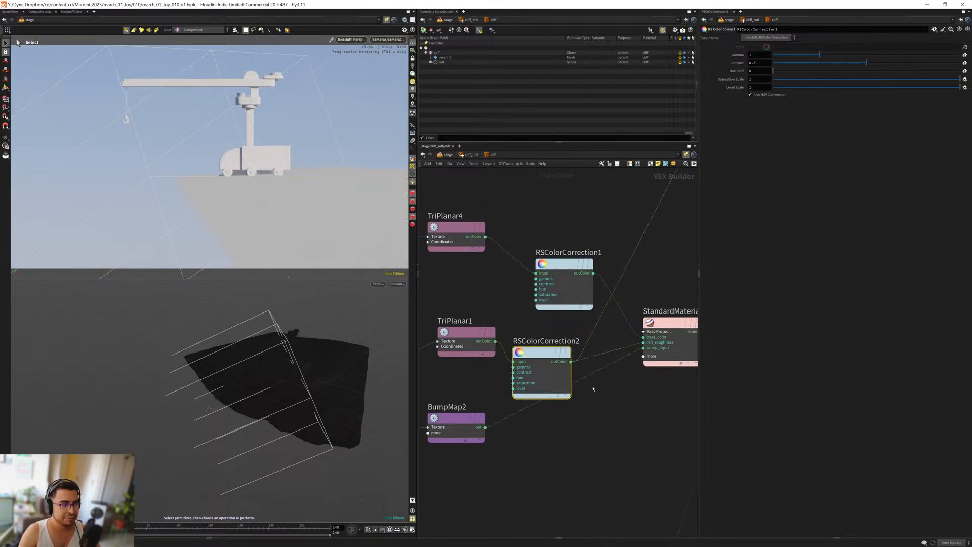
click(757, 55)
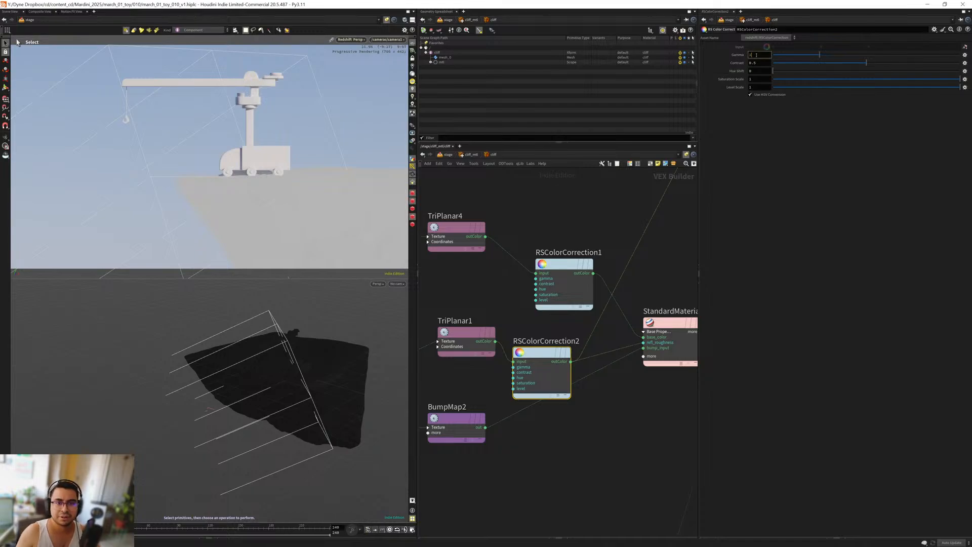
text(.25)
key(Return)
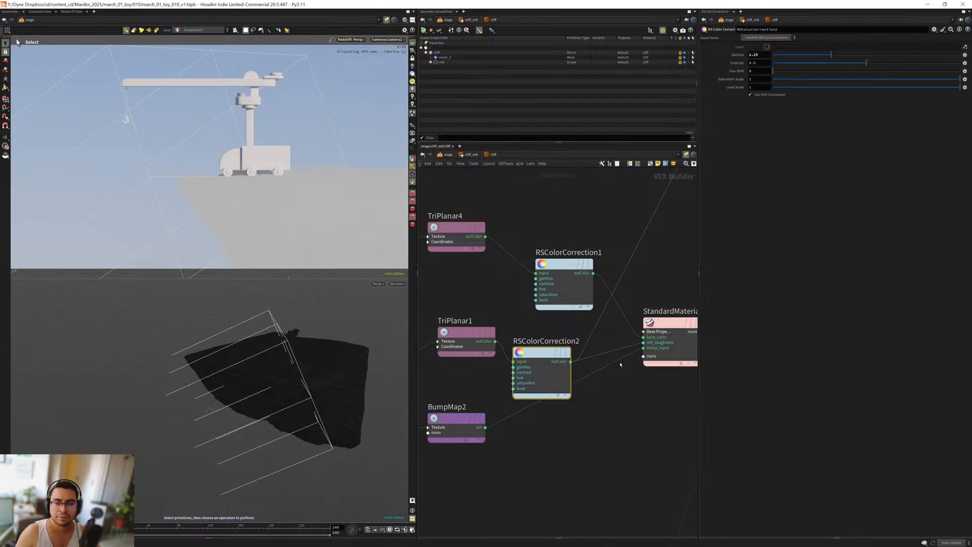
Step: Reconnect StandardMaterial2 to the material output and return to the stage network
scroll(582, 390, down, 5)
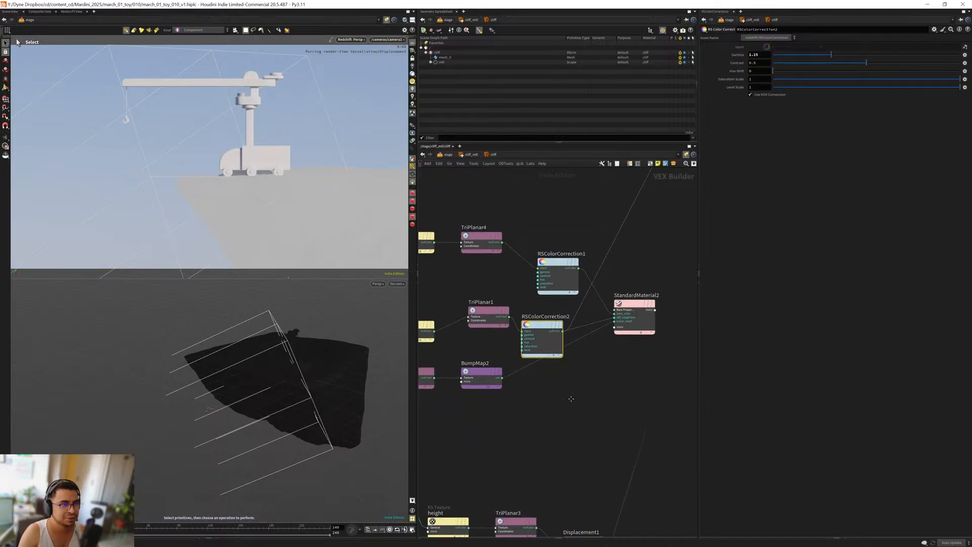
middle_drag(568, 424, 567, 430)
scroll(574, 392, down, 3)
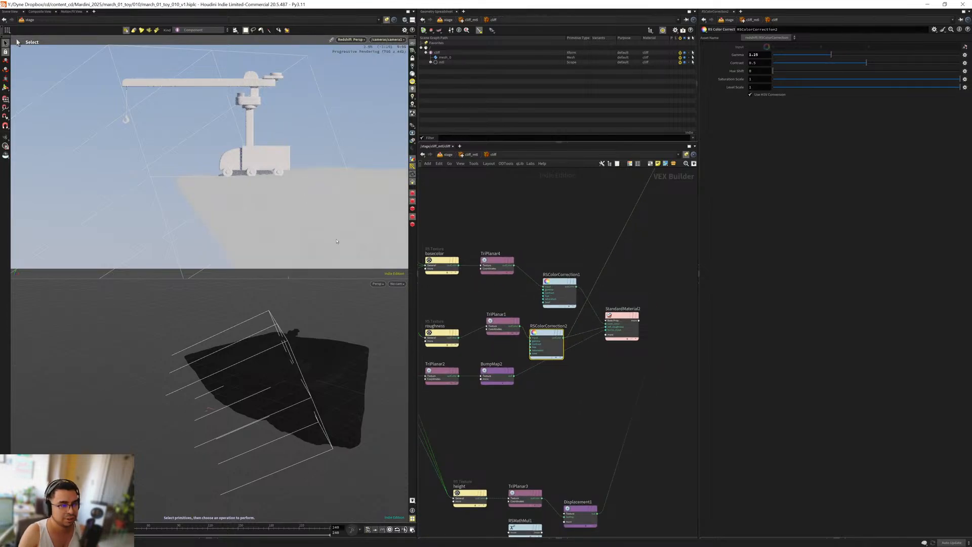
click(614, 337)
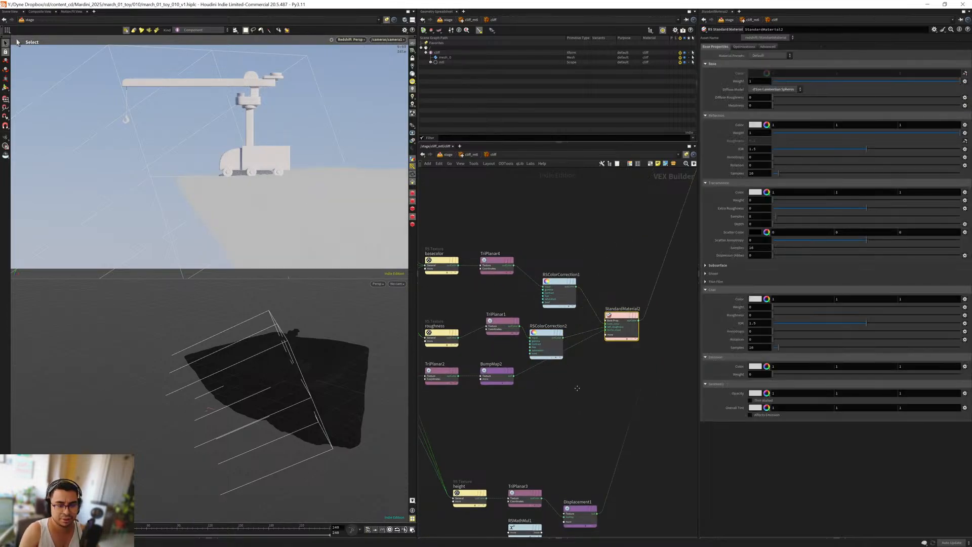
key(u)
key(u)
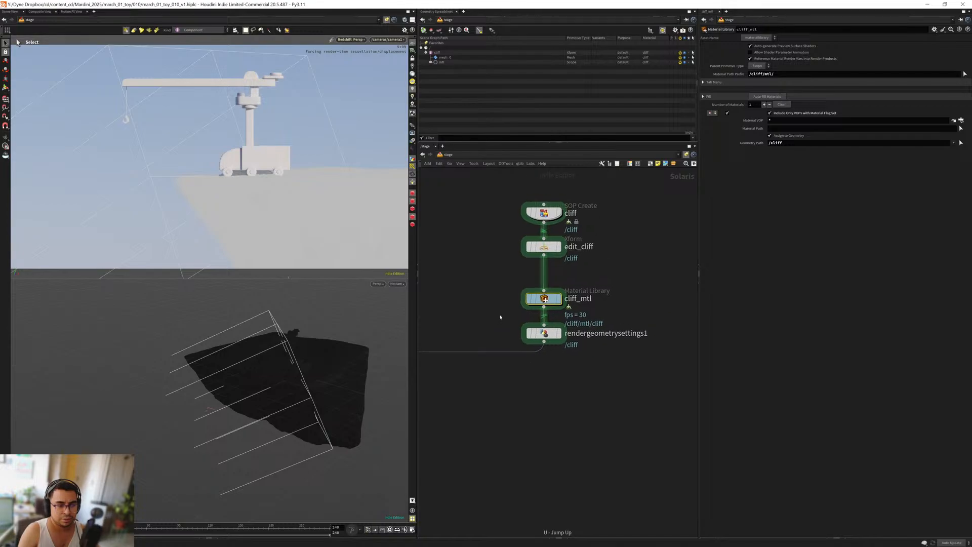
Step: Disable displacement on the cliff's rendergeometrysettings1 node
click(544, 333)
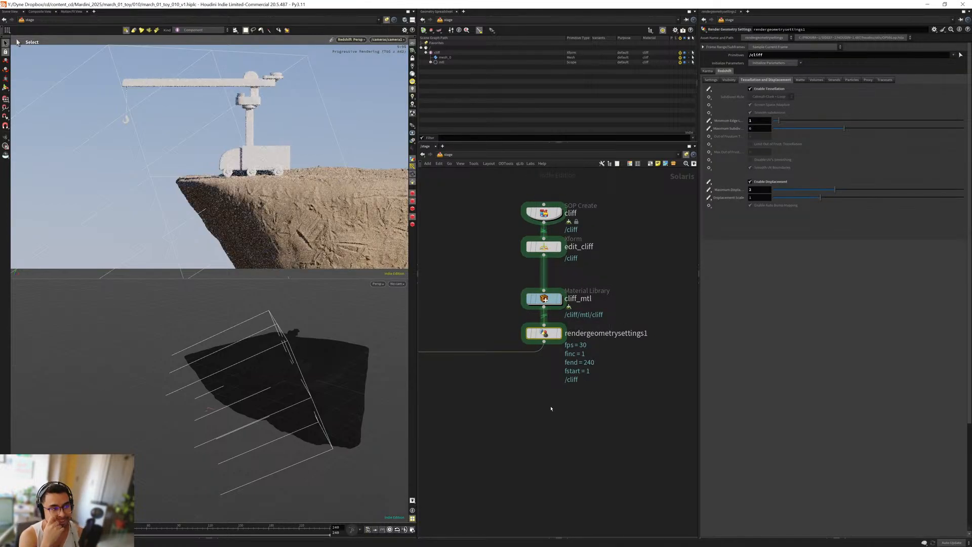
middle_drag(544, 413, 569, 395)
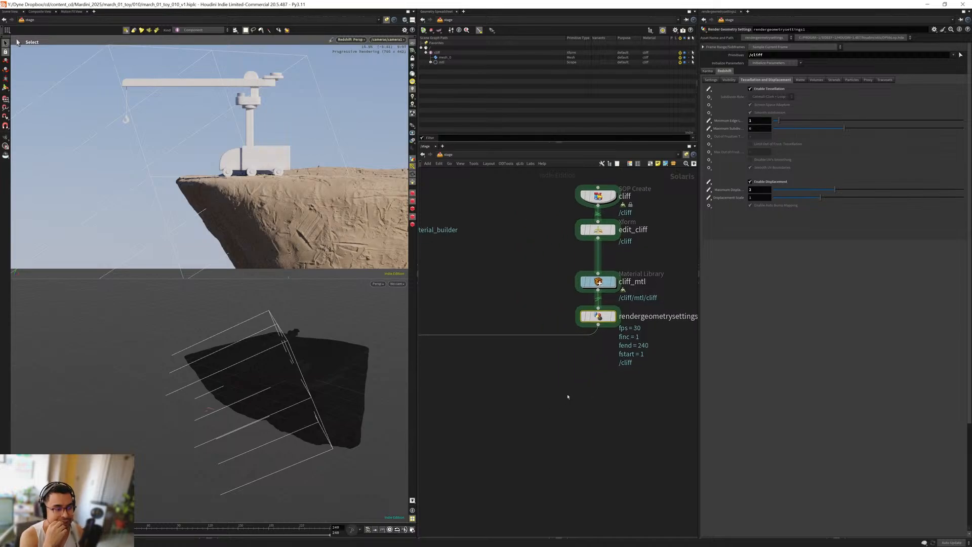
click(750, 182)
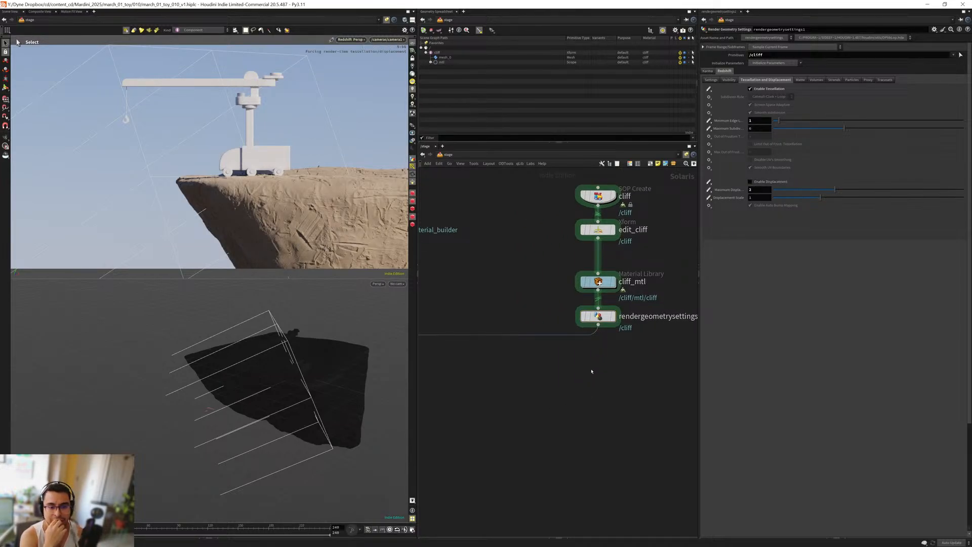
middle_drag(591, 369, 575, 365)
scroll(575, 364, up, 3)
click(565, 303)
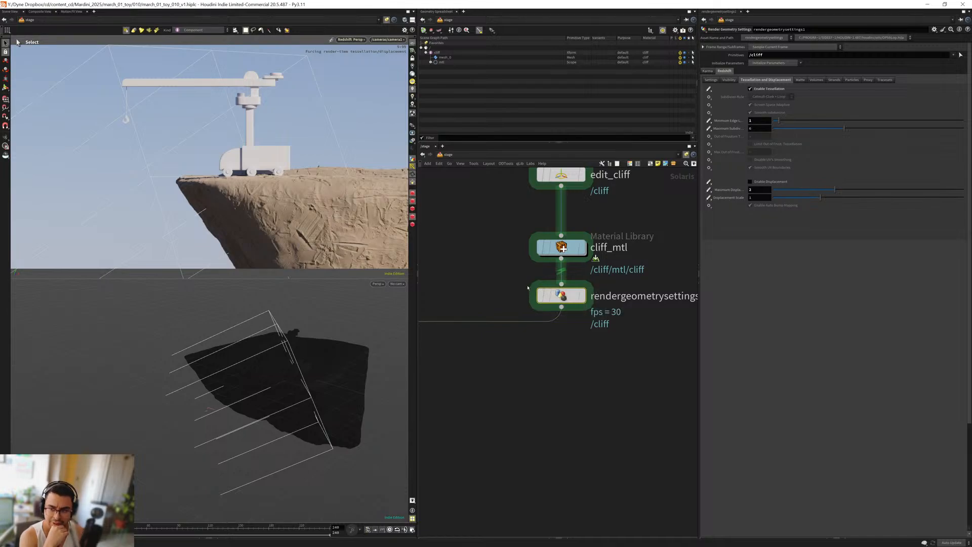
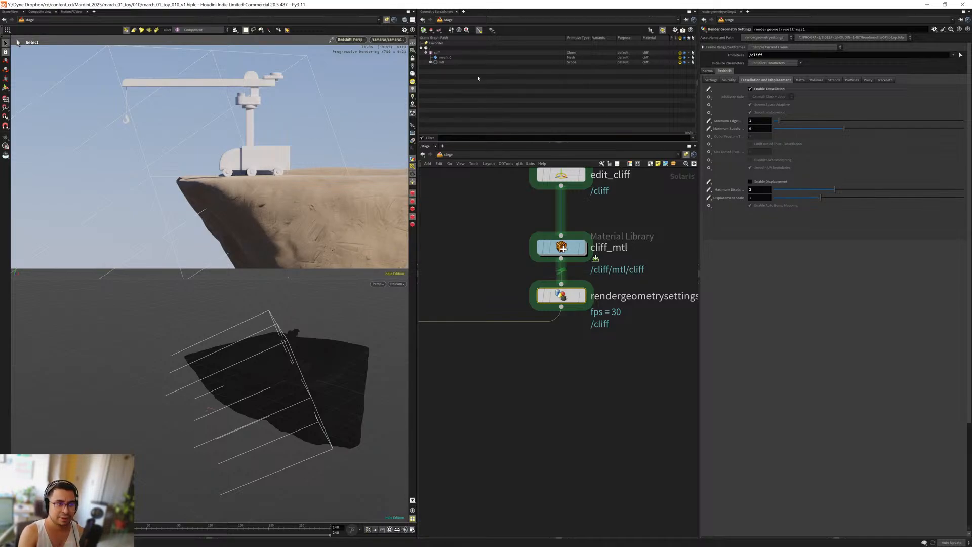
Step: Add a Render Geometry Settings node for the cliff primitive below rendergeometrysettings1 and name it CLIFF_ENABLE_DSPL
right_click(436, 53)
mouse_move(476, 93)
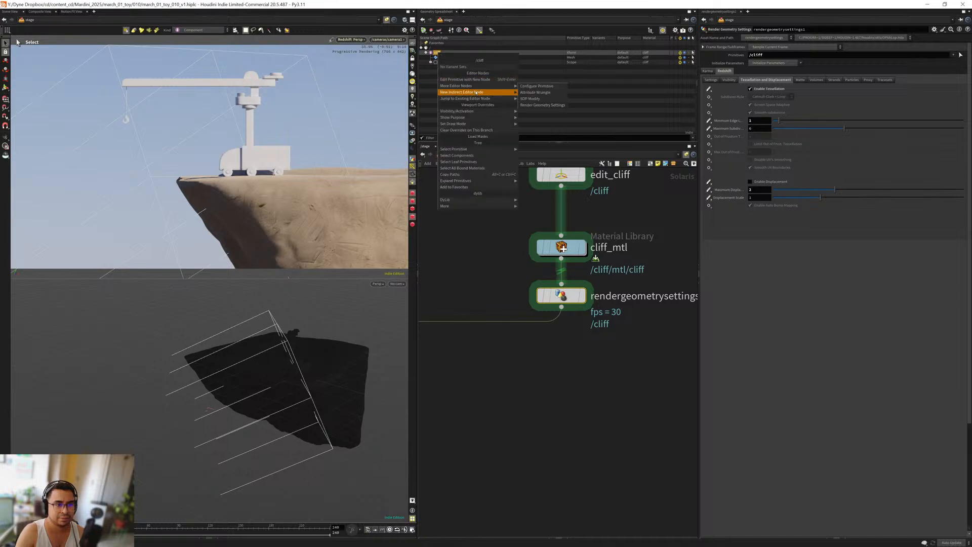
click(539, 105)
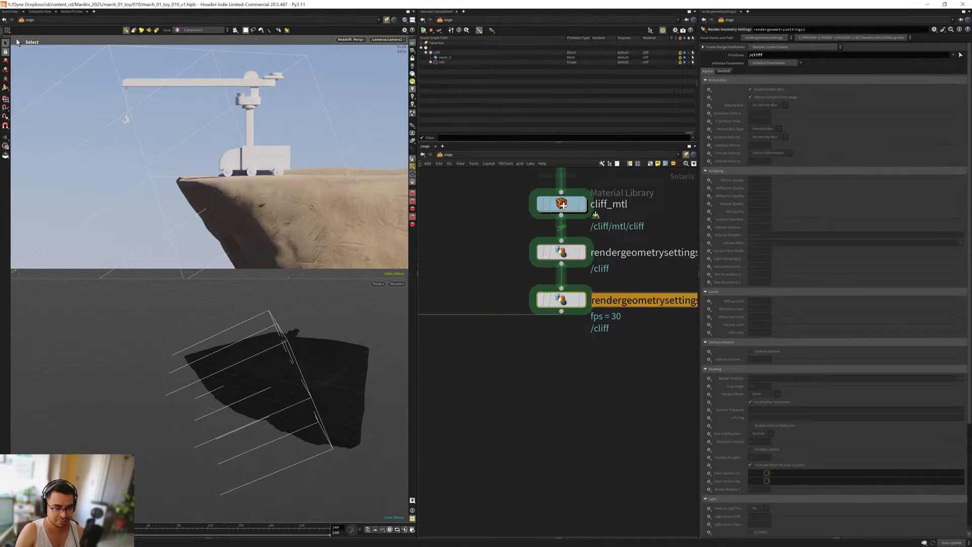
text(CLIFF_ENABLE)
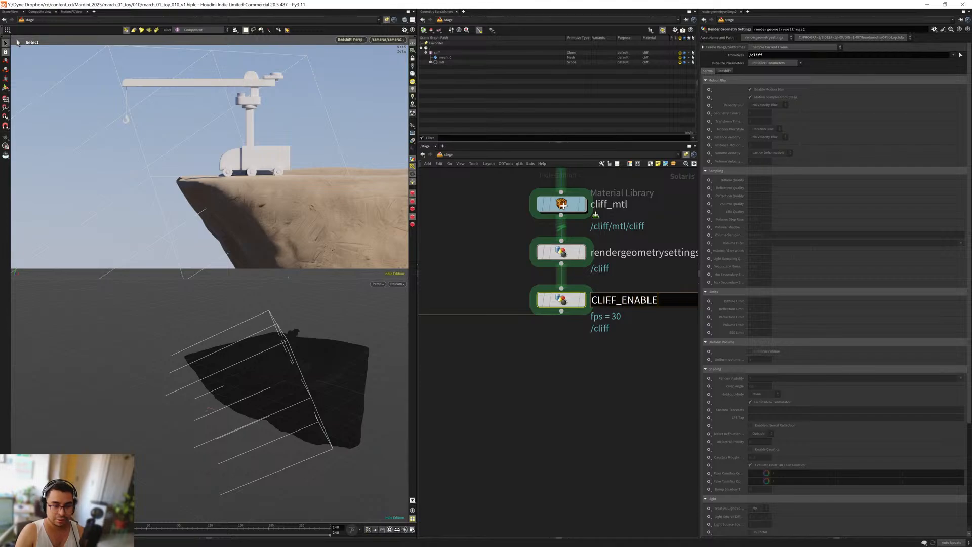
text(_DSPL)
key(Return)
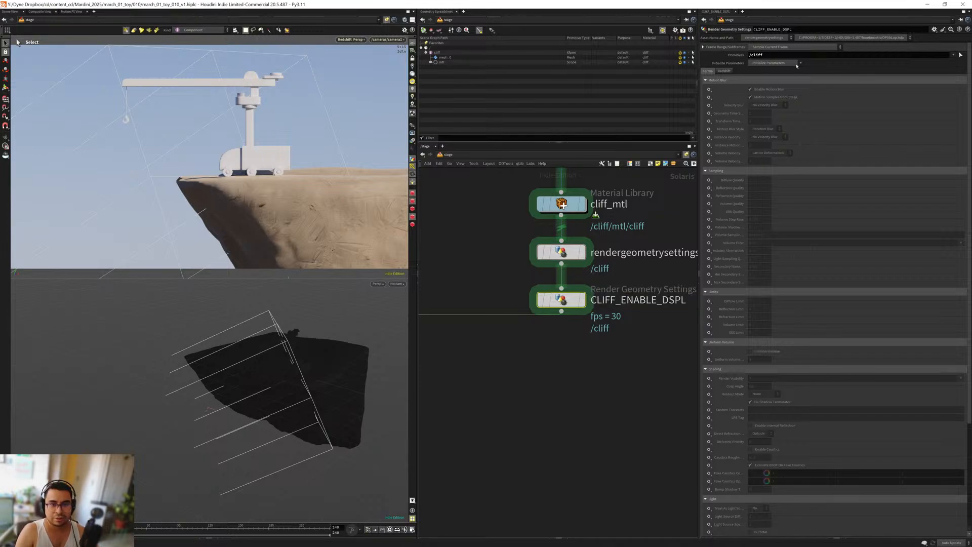
Step: Set the Redshift Enable Displacement parameter on CLIFF_ENABLE_DSPL to Set or Create and turn displacement on
click(724, 71)
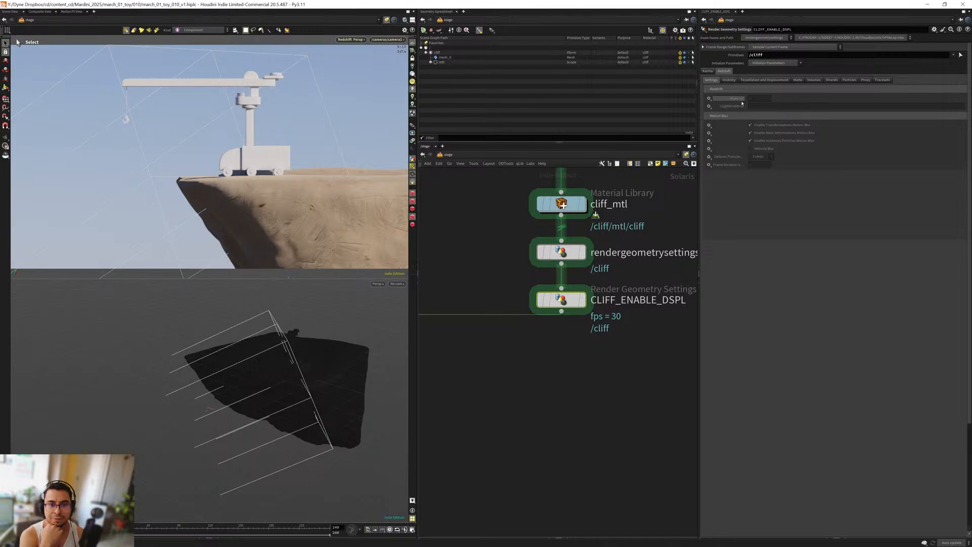
click(764, 80)
click(708, 182)
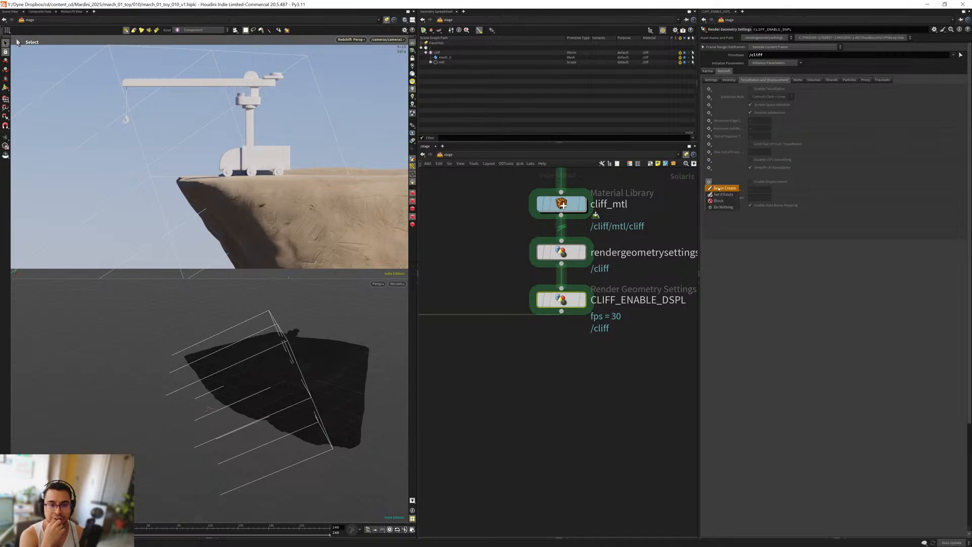
scroll(517, 369, down, 2)
Step: Set the tessellation minimum edge length on rendergeometrysettings1 to 2
click(550, 283)
double_click(760, 123)
text(2)
key(Return)
middle_drag(502, 293, 525, 286)
scroll(525, 288, down, 1)
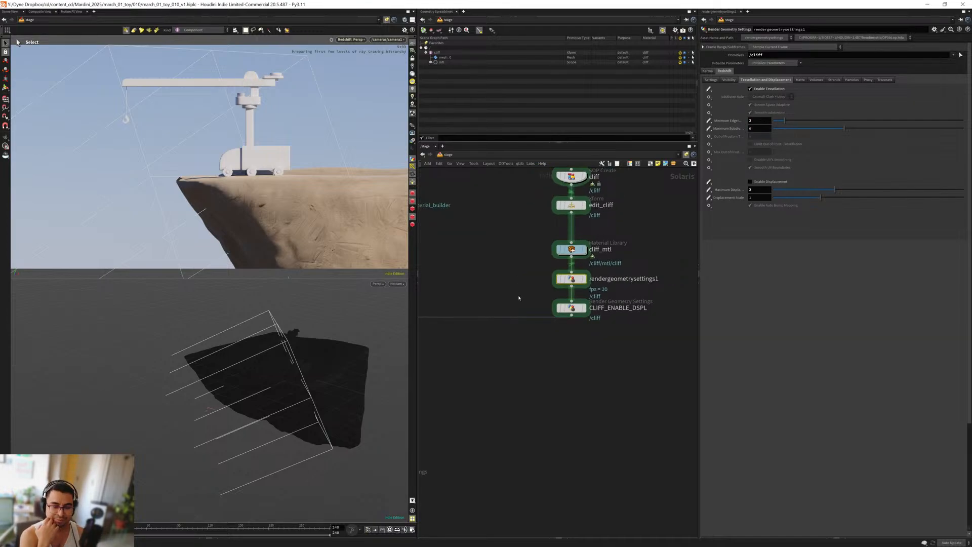
Step: Select the cliff branch nodes and move them slightly up in the stage network
scroll(547, 319, down, 2)
middle_drag(566, 324, 542, 333)
drag(636, 399, 553, 242)
drag(592, 358, 591, 333)
click(561, 376)
middle_drag(560, 378, 600, 380)
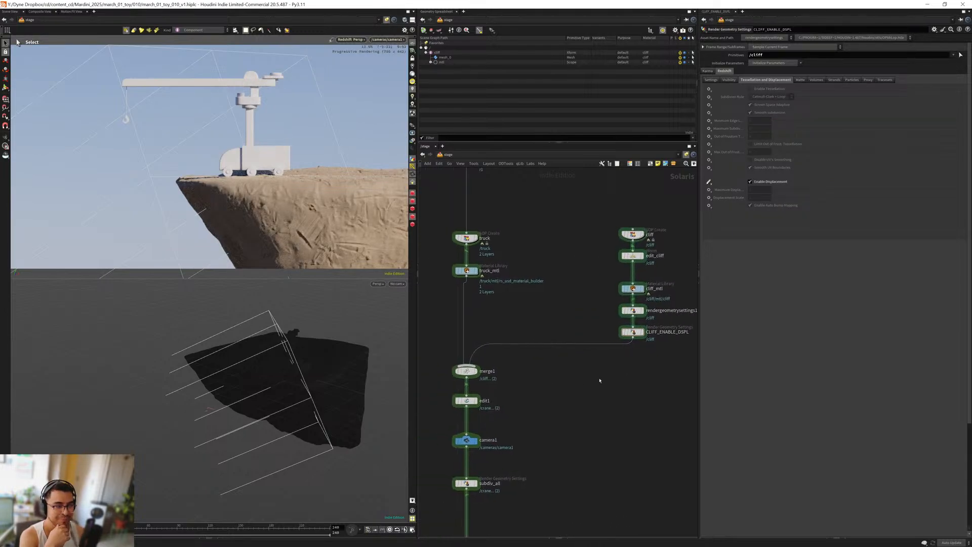
Step: Set the tessellation minimum edge length on rendergeometrysettings1 back to 1
middle_drag(603, 332, 530, 314)
scroll(594, 284, up, 2)
scroll(530, 315, up, 3)
drag(525, 290, 545, 295)
click(607, 263)
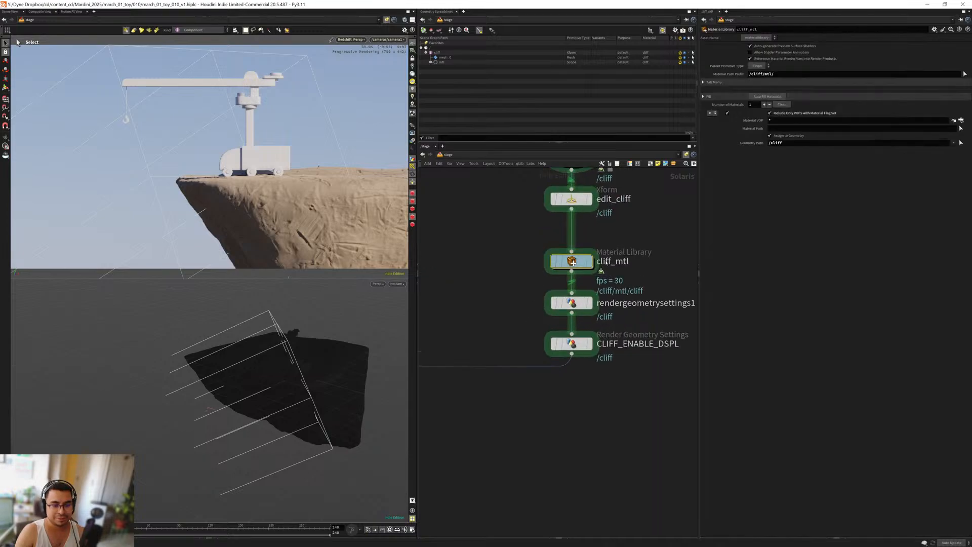
click(575, 303)
double_click(751, 121)
text(1)
key(Return)
Step: Line up the cliff branch nodes with the truck node in the stage network and select CLIFF_ENABLE_DSPL
middle_drag(478, 317, 542, 321)
scroll(542, 321, down, 3)
middle_drag(549, 372, 571, 345)
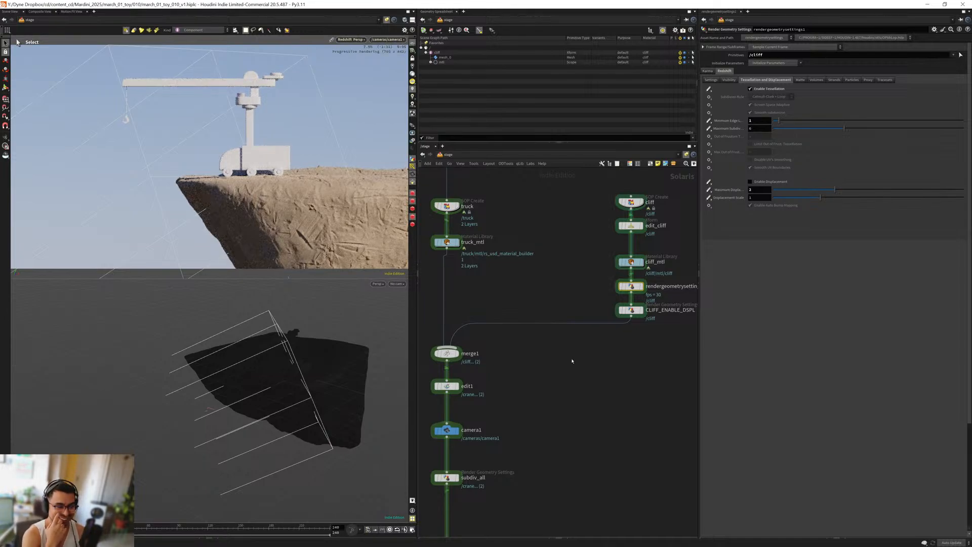
middle_drag(572, 302, 552, 348)
scroll(534, 328, down, 2)
scroll(546, 328, up, 3)
scroll(594, 360, down, 3)
drag(652, 430, 625, 288)
click(576, 347)
middle_drag(581, 349, 633, 315)
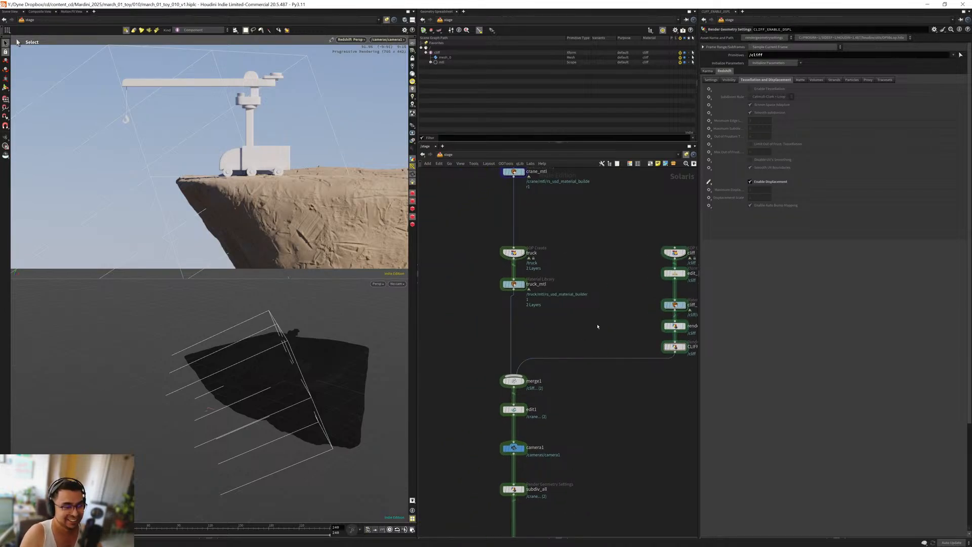
Step: Bypass the CLIFF_ENABLE_DSPL node with its displacement option kept on, and give the node a distinct color
middle_drag(598, 326, 546, 276)
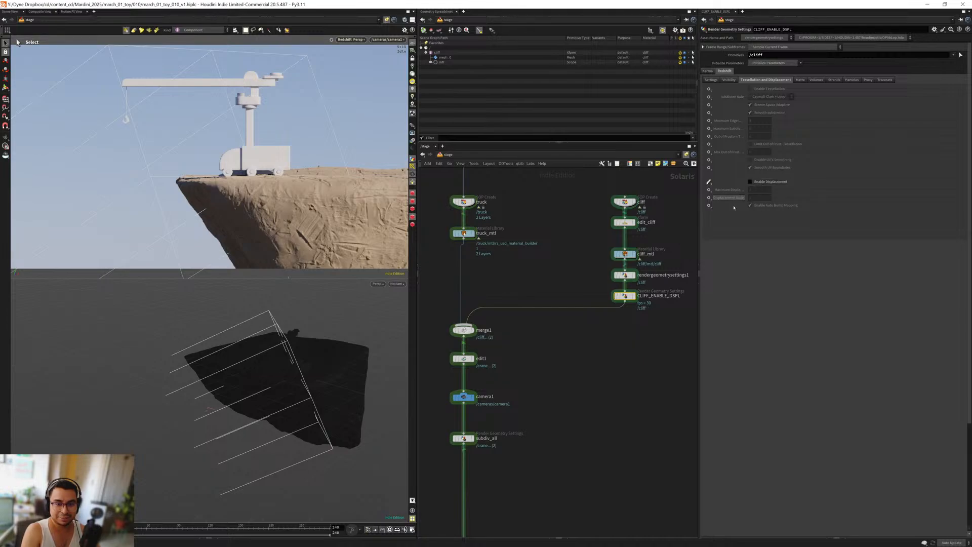
key(b)
middle_drag(629, 317, 576, 340)
key(c)
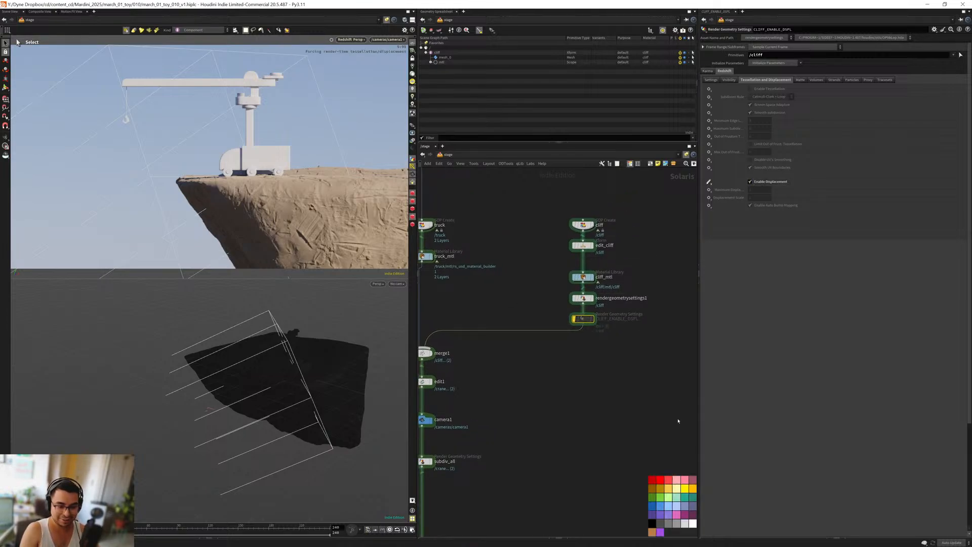
Step: Select rendergeometrysettings1, frame the whole stage network, and restart the Redshift viewport render
click(583, 298)
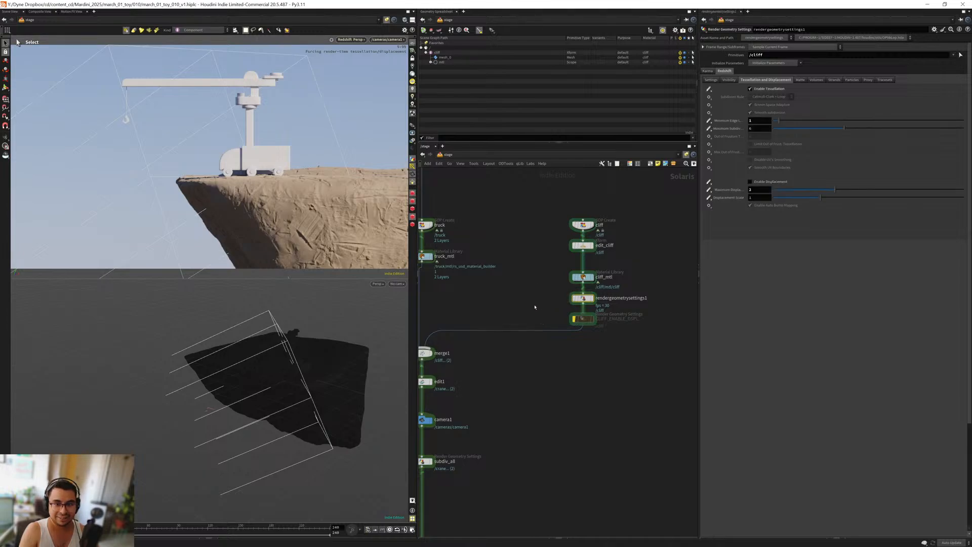
key(h)
click(351, 40)
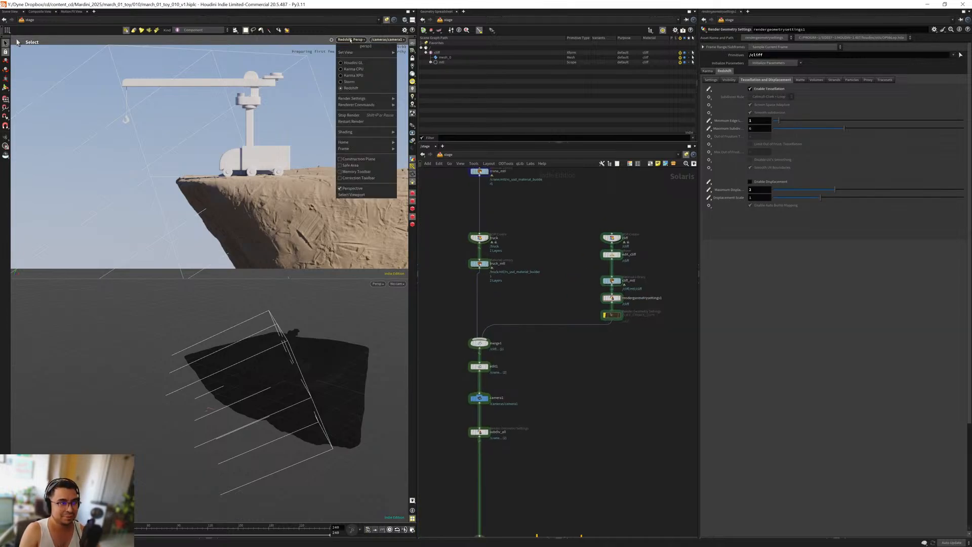
click(354, 121)
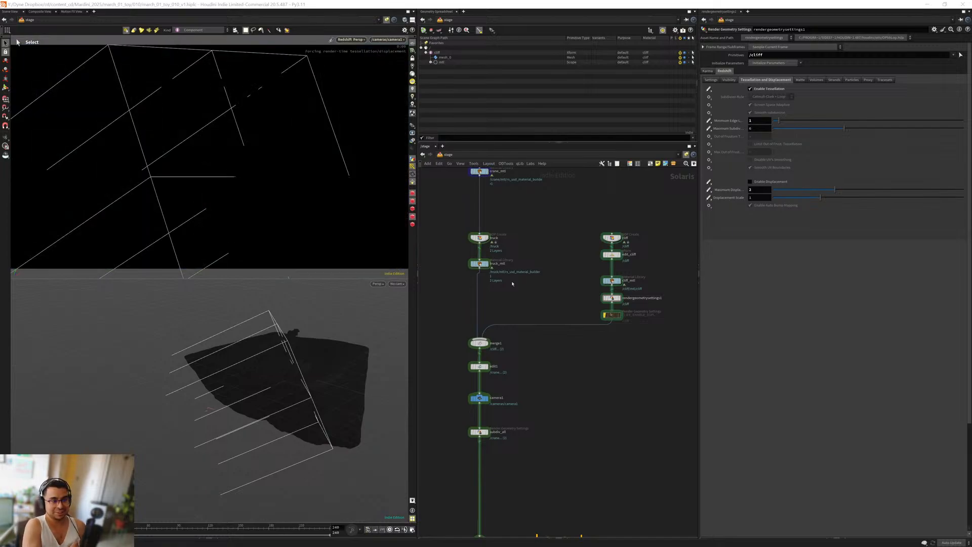
middle_drag(591, 417, 596, 346)
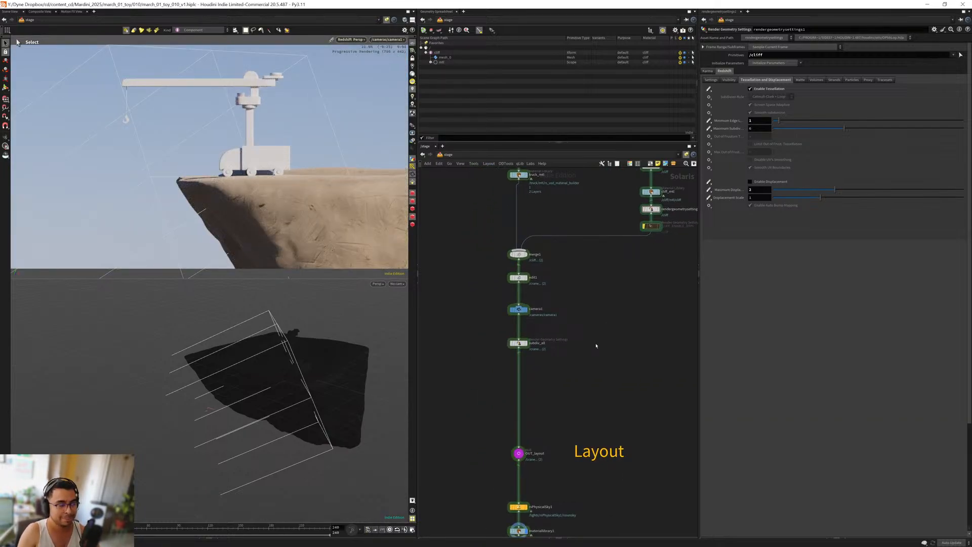
key(super)
key(Escape)
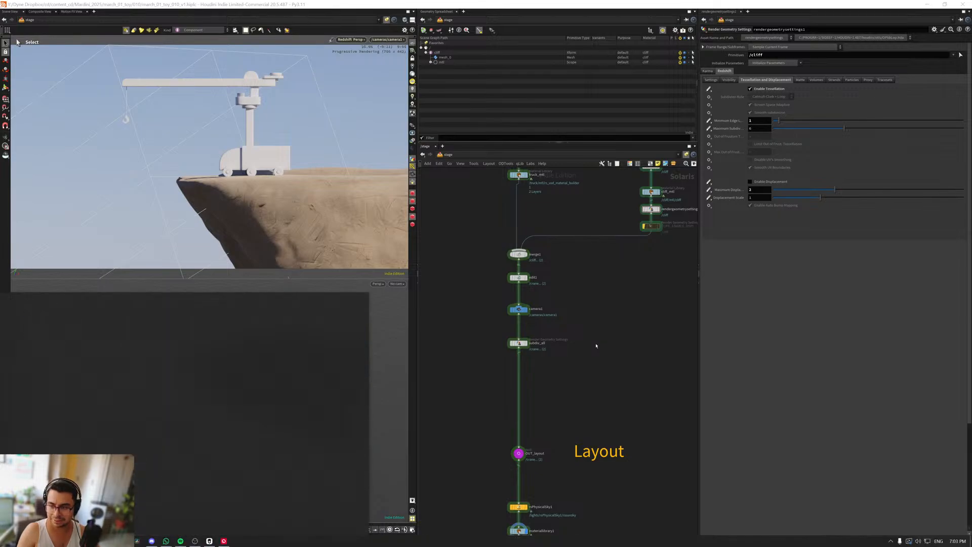
Step: Place an Area Light node below materiallibrary1 in the stage network
middle_drag(567, 324, 545, 336)
scroll(541, 338, up, 3)
middle_drag(506, 403, 561, 329)
scroll(553, 363, down, 3)
scroll(550, 364, up, 5)
scroll(562, 330, down, 3)
scroll(557, 332, up, 5)
key(Tab)
text(area)
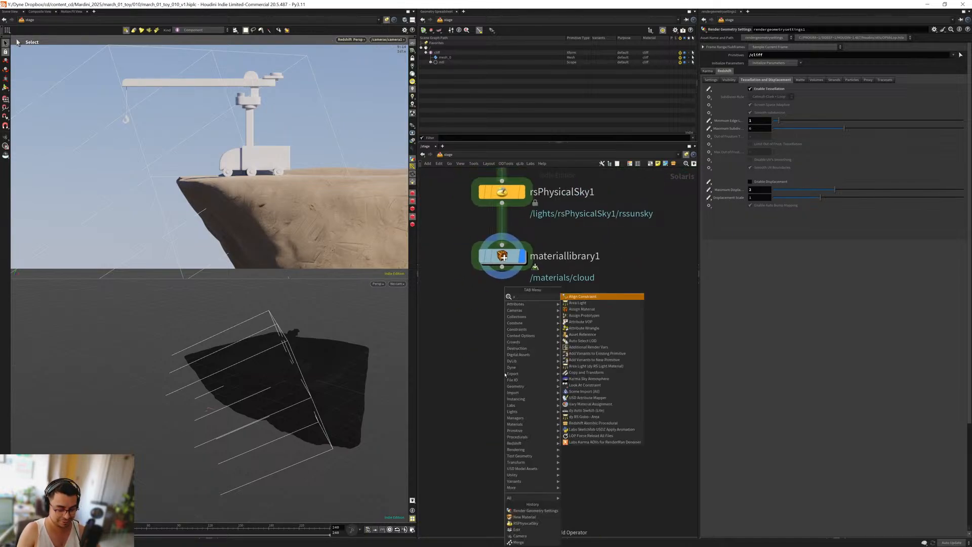
key(Return)
click(505, 375)
Step: Connect materiallibrary1 to arealight1 and make the light the displayed node
drag(502, 268, 492, 356)
key(r)
drag(536, 411, 473, 341)
mouse_move(334, 372)
alt+mouse_down()
mouse_move(186, 420)
mouse_move(186, 319)
mouse_move(151, 330)
mouse_move(155, 388)
alt+mouse_up()
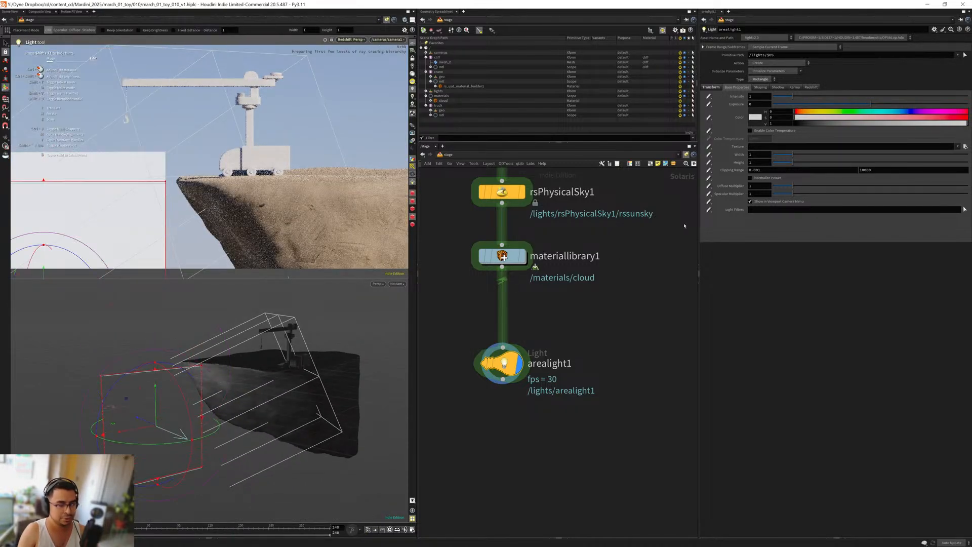
Step: Set the Redshift camera contribution of arealight1 to 0
click(813, 87)
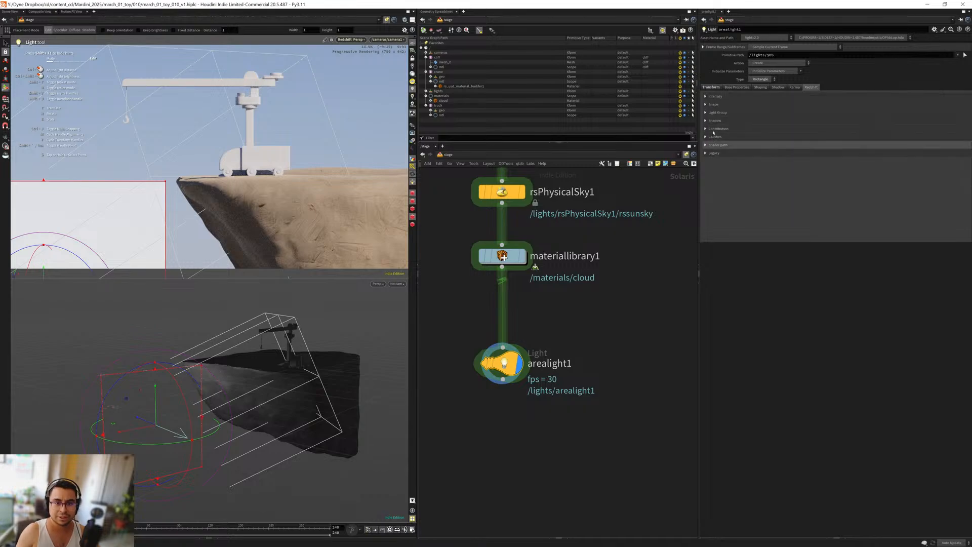
click(718, 129)
key(BackSpace)
text(0)
key(Return)
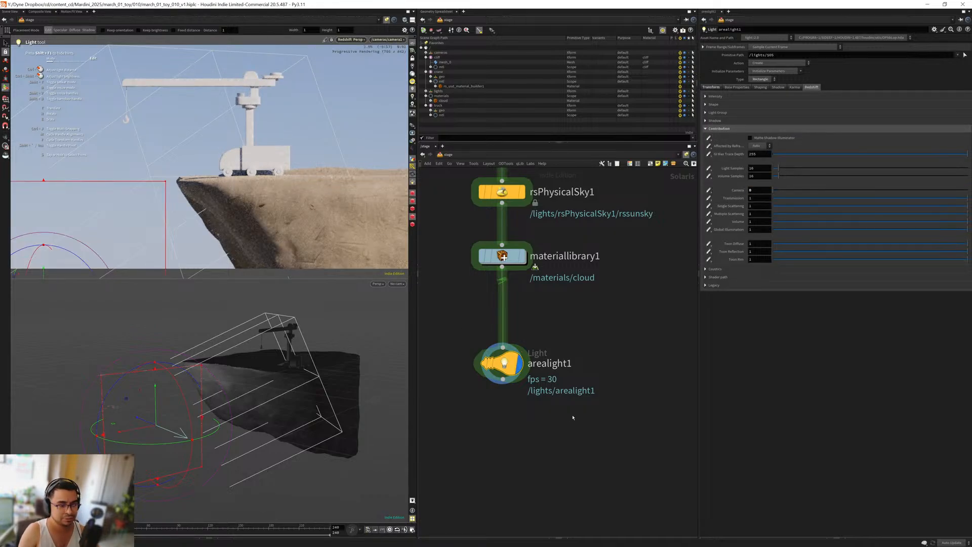
Step: Rotate and reposition the area light beside the cliff so it faces the shadowed overhang
alt+drag(230, 421, 166, 453)
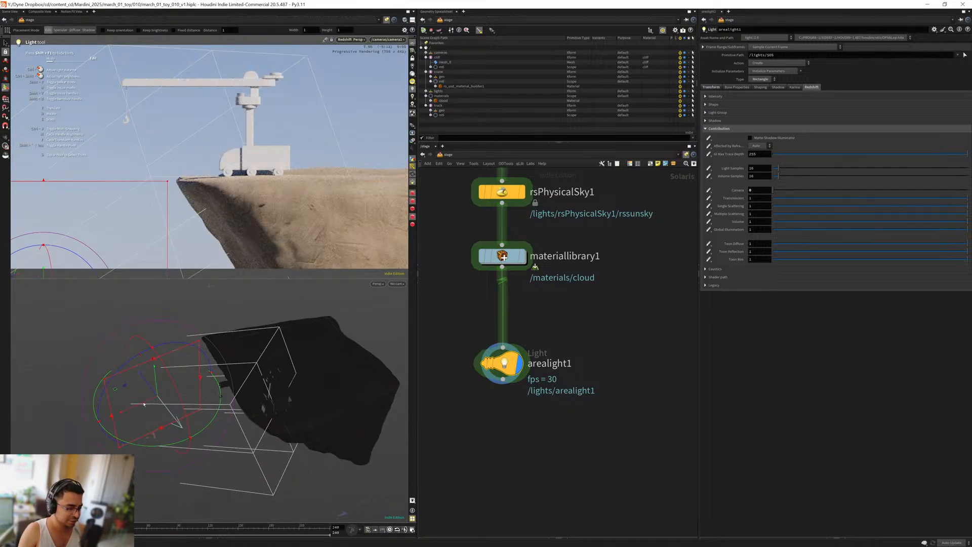
drag(116, 390, 144, 367)
alt+drag(229, 404, 265, 440)
key(Return)
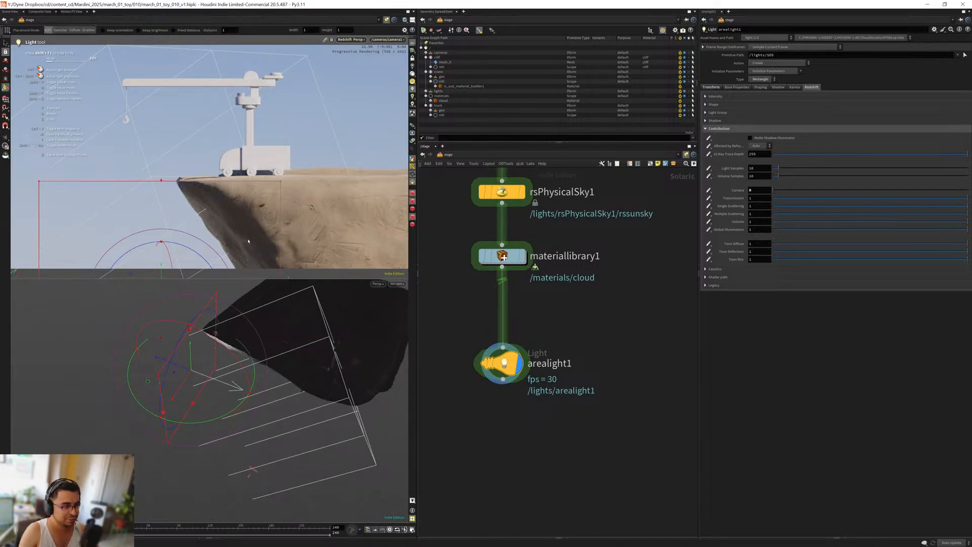
drag(148, 382, 138, 379)
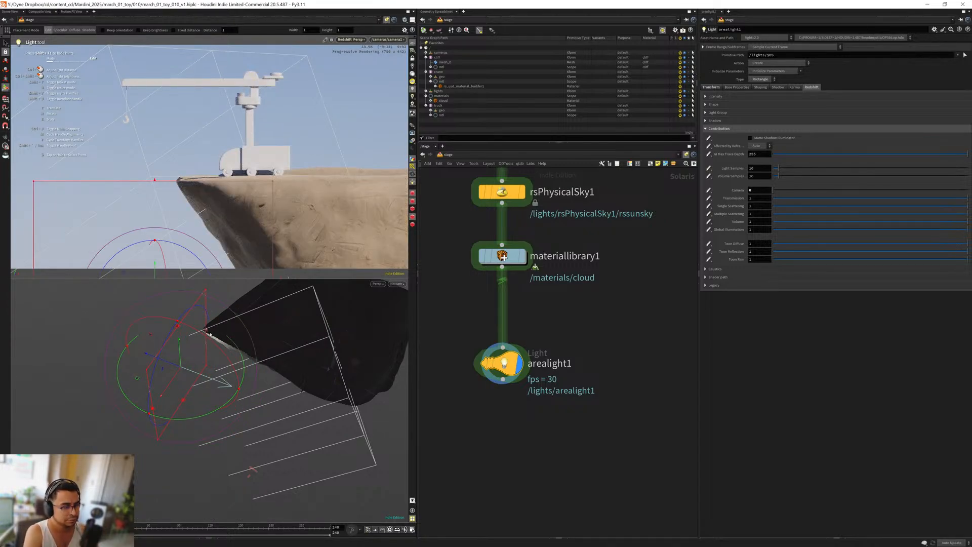
key(Escape)
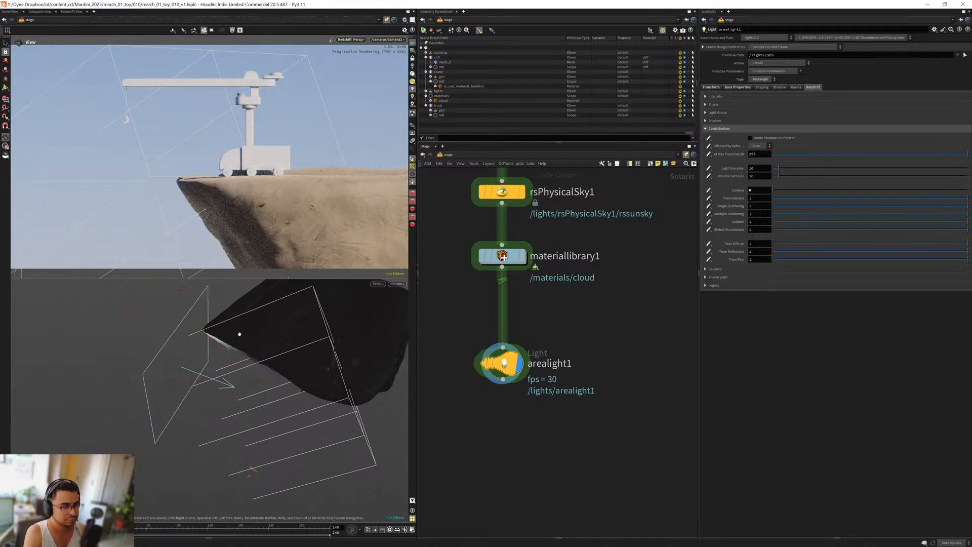
Step: Enable color temperature on arealight1 and set it to about 14765
click(737, 87)
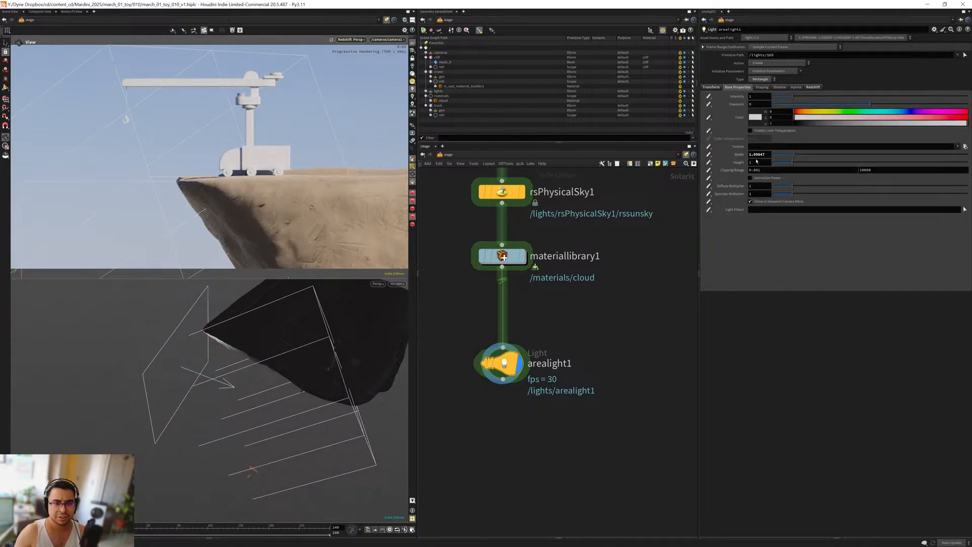
click(750, 130)
text(7500)
key(Return)
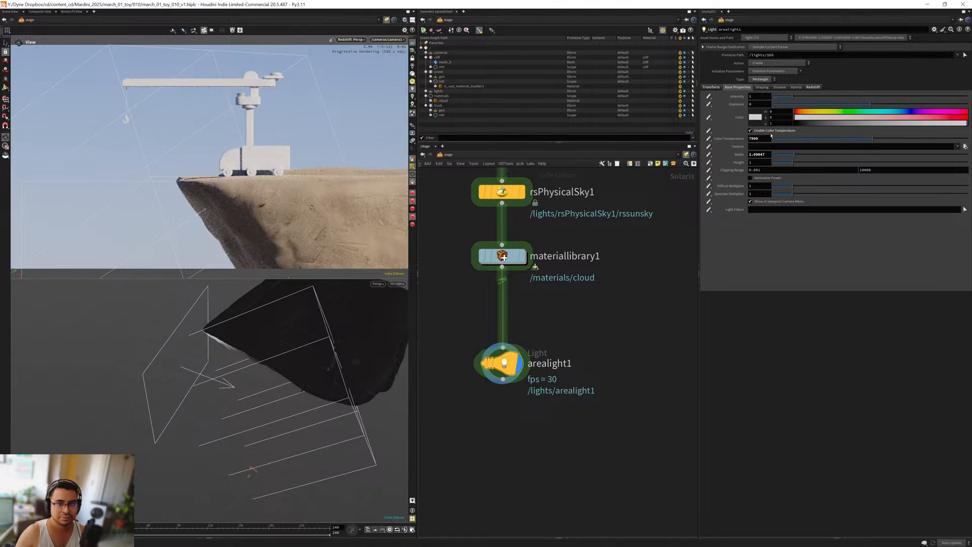
drag(819, 139, 815, 141)
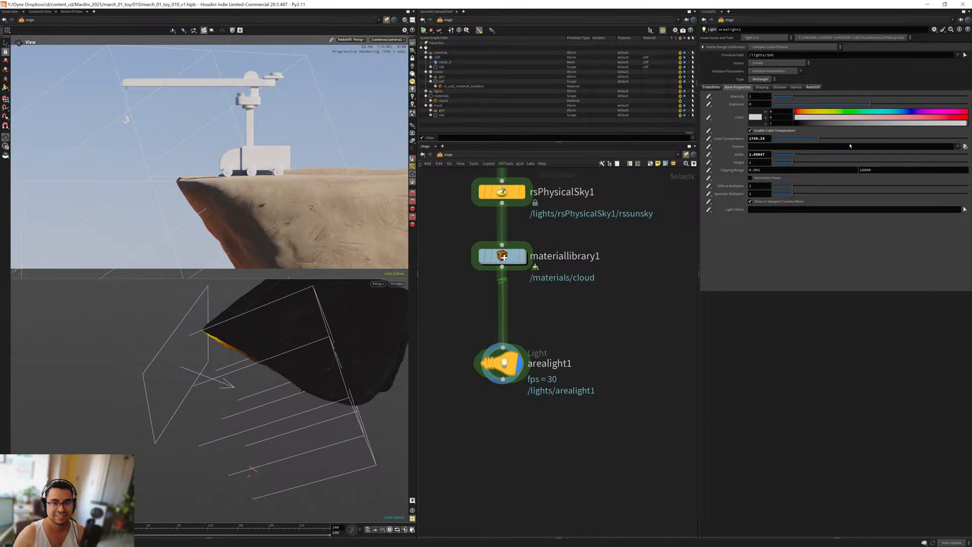
drag(818, 139, 901, 138)
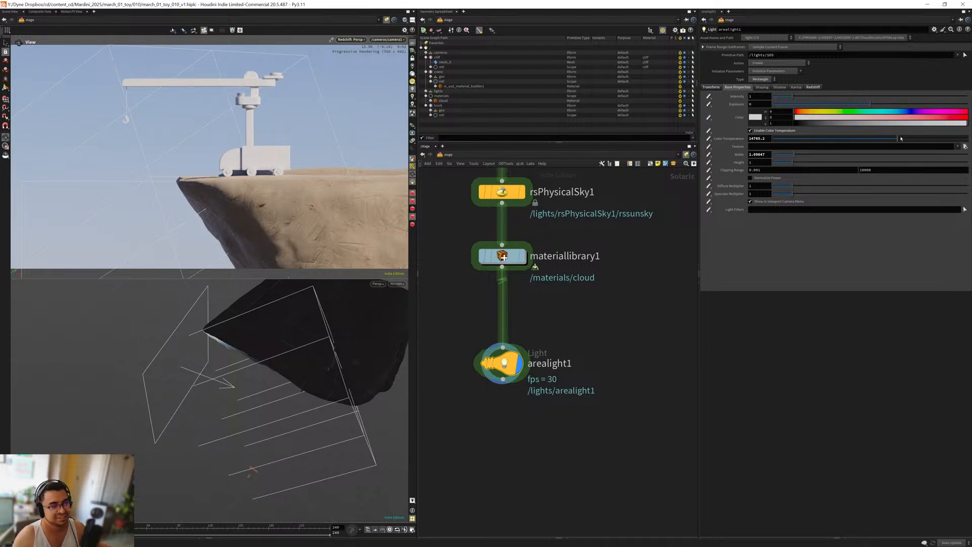
Step: Set the exposure of arealight1 to 1
drag(759, 105, 737, 114)
text(1)
key(Return)
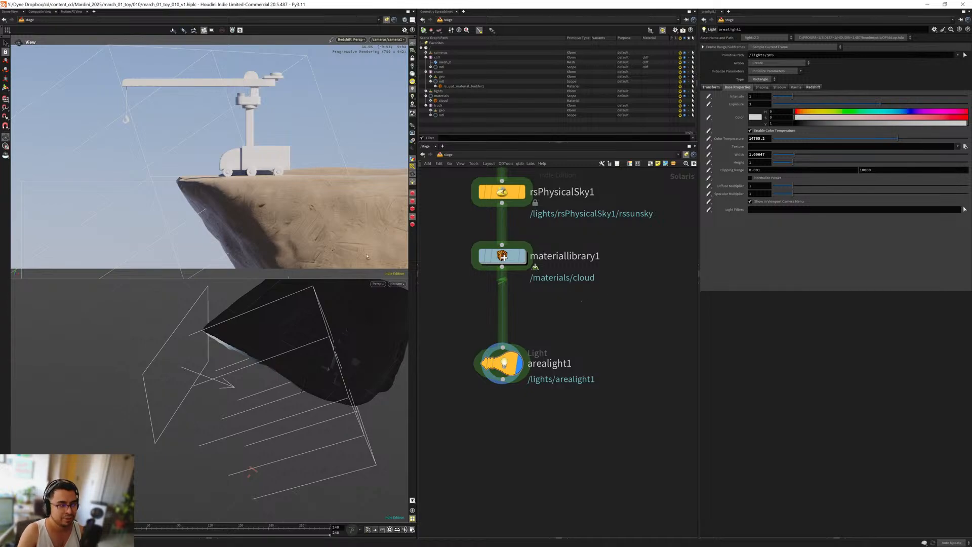
scroll(536, 374, down, 4)
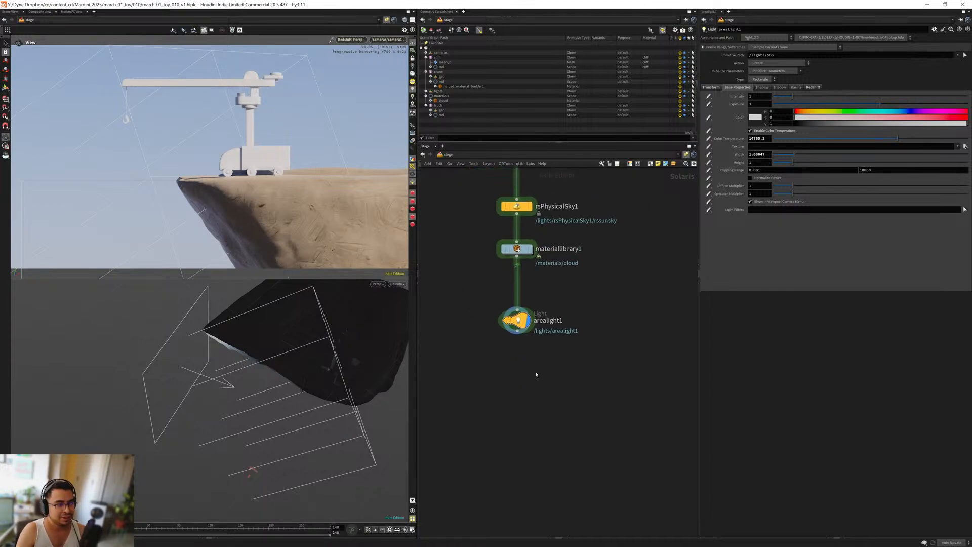
Step: Switch to Greyscalegorilla Studio and browse its Models collections
key(alt+Tab)
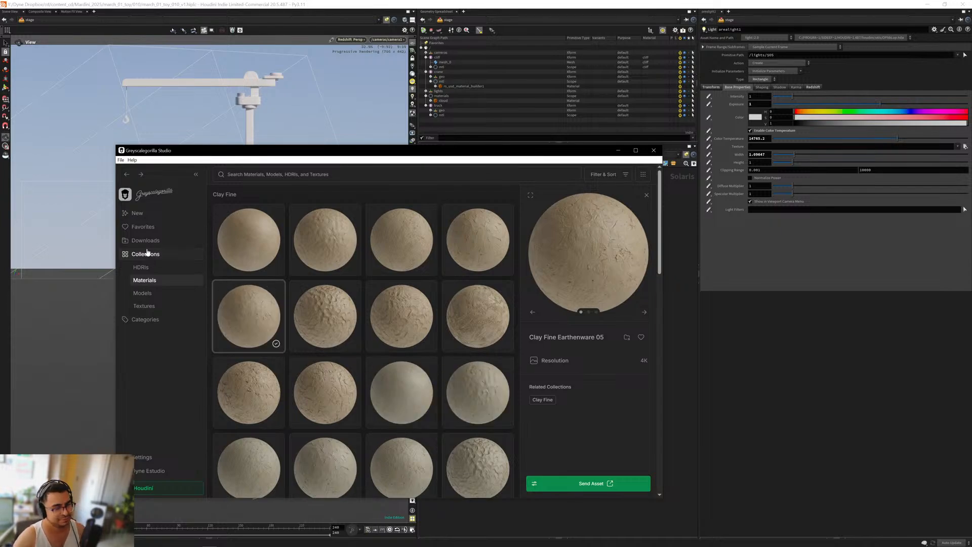
click(142, 293)
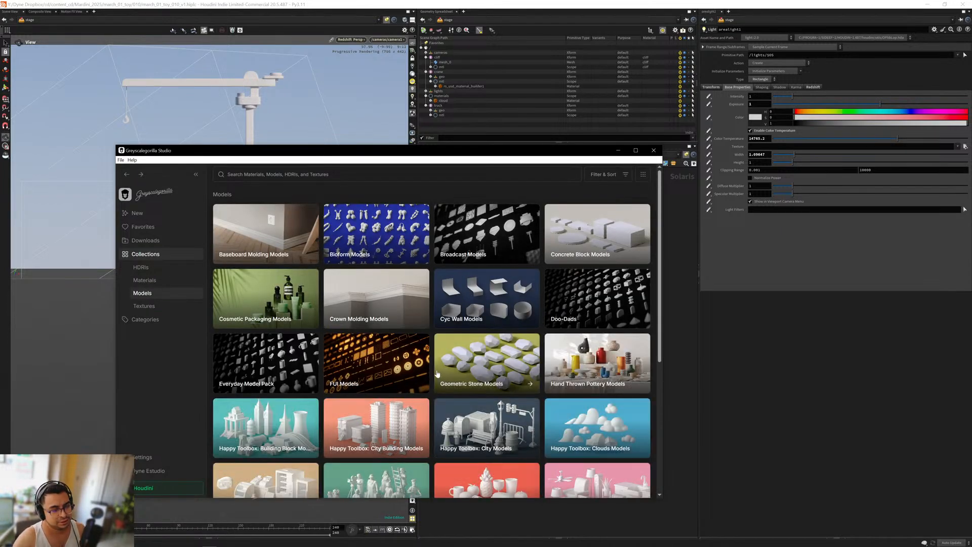
scroll(455, 333, down, 3)
scroll(455, 333, down, 5)
scroll(260, 292, up, 10)
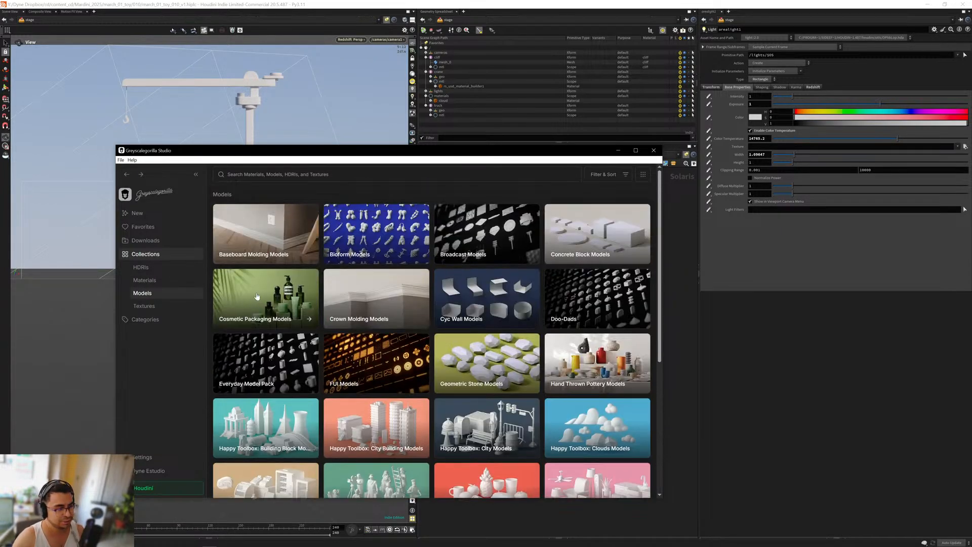
Step: Browse the Materials collections and open the Unfinished Woods collection
click(154, 282)
scroll(496, 381, down, 3)
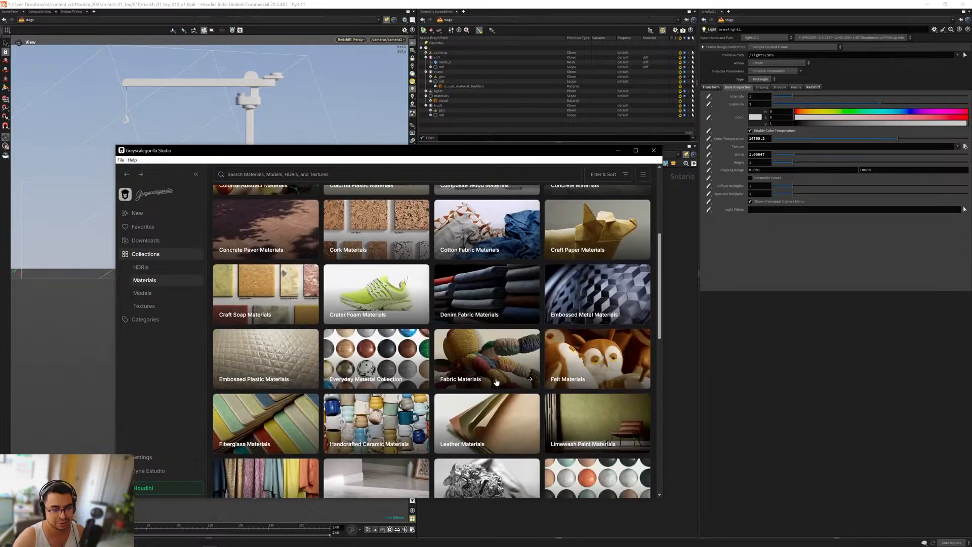
scroll(496, 382, down, 3)
scroll(508, 312, down, 7)
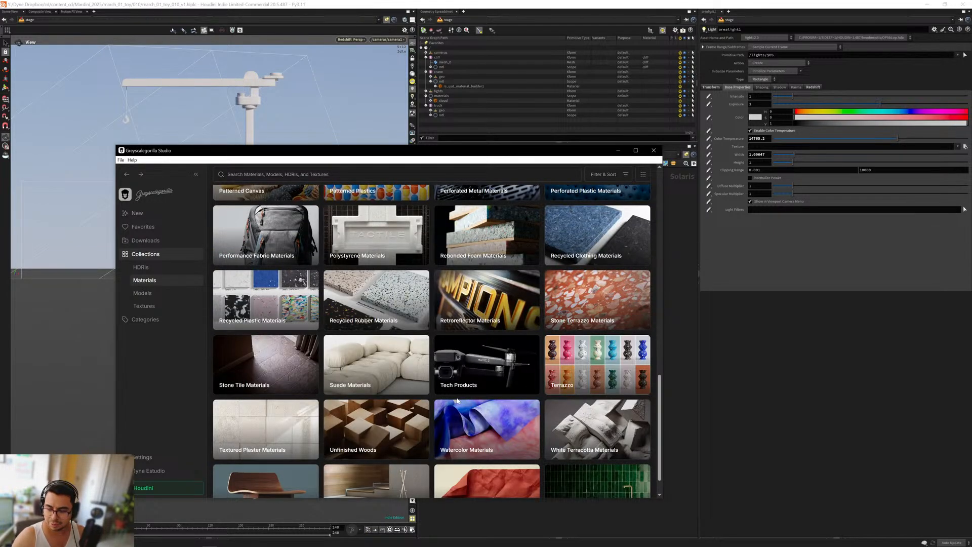
scroll(446, 395, down, 1)
click(382, 389)
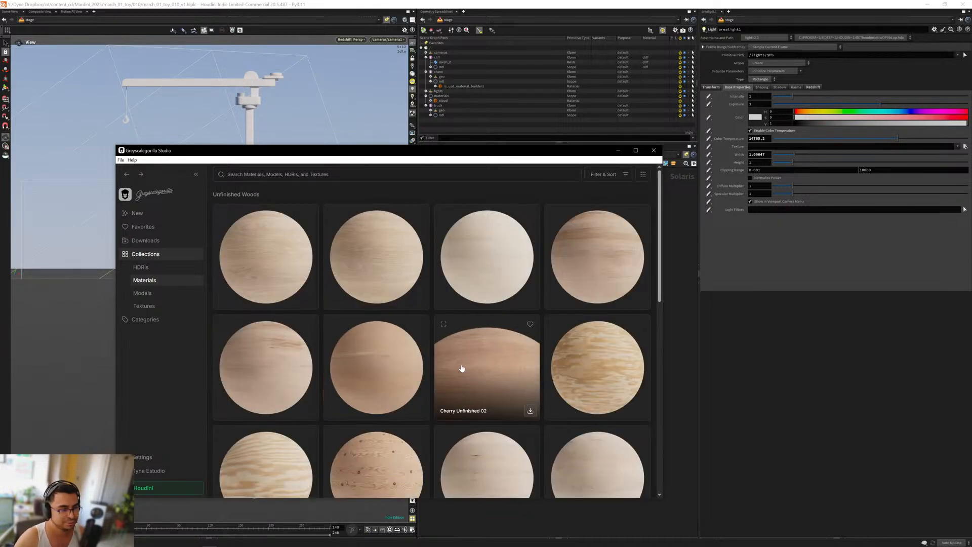
Step: Look through the unfinished woods, download White Oak Unfinished 02 and send it to Houdini
scroll(449, 358, down, 2)
scroll(476, 314, down, 2)
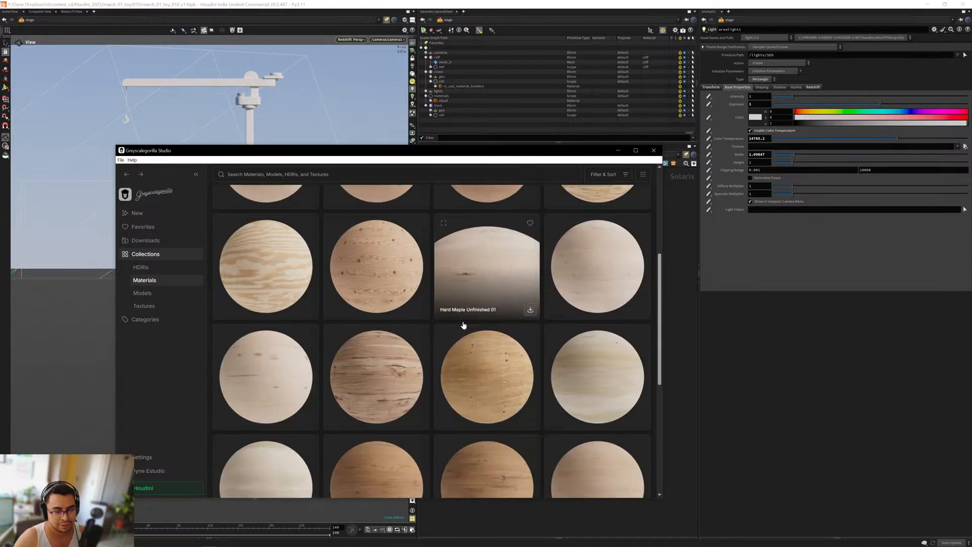
scroll(522, 370, down, 2)
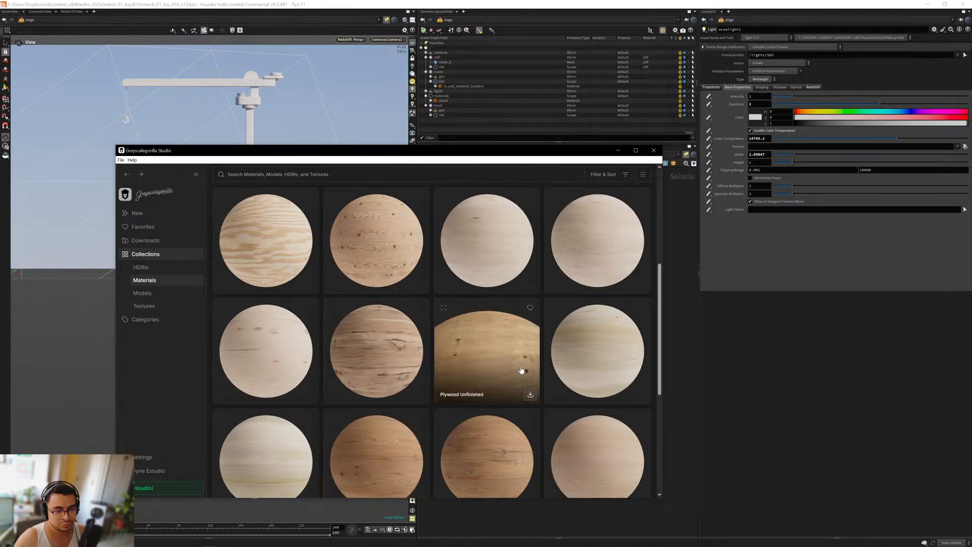
scroll(554, 423, down, 3)
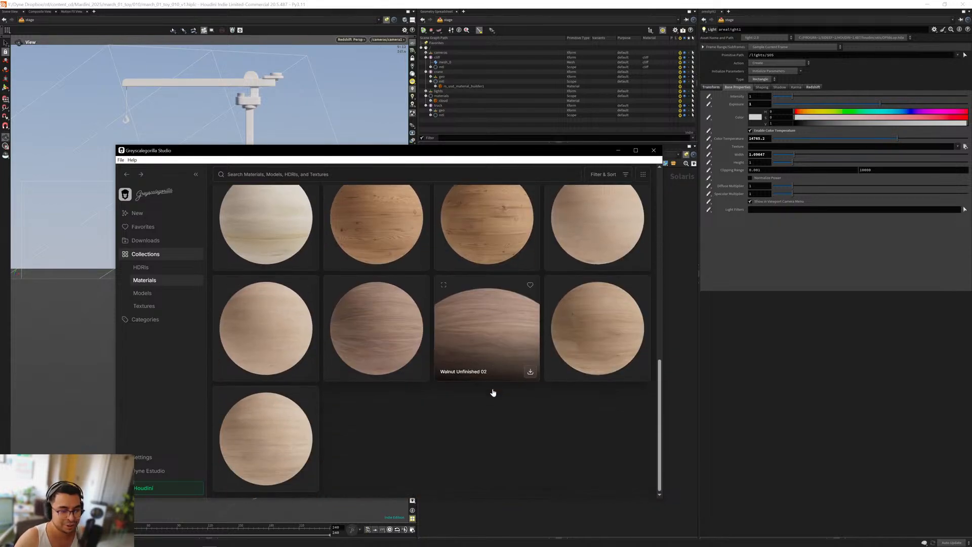
mouse_move(614, 341)
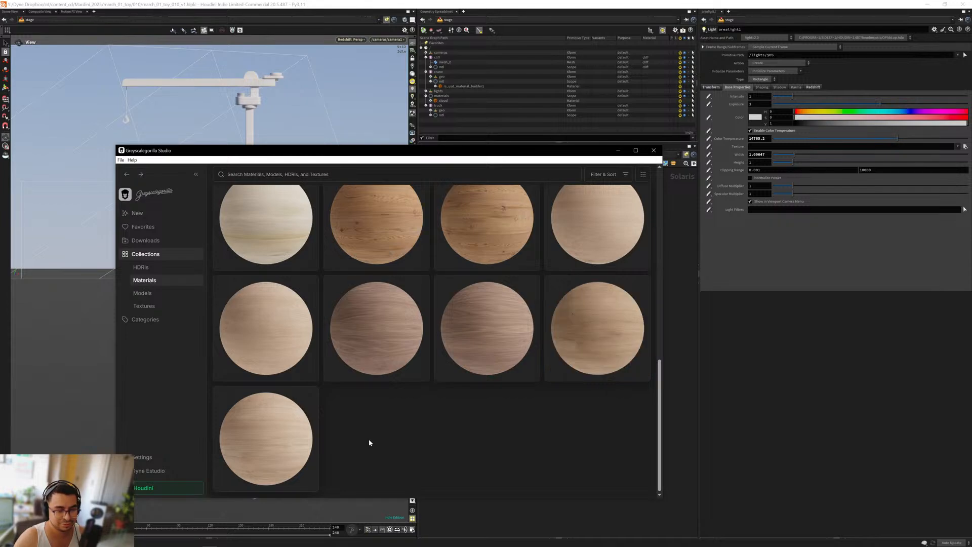
mouse_move(296, 462)
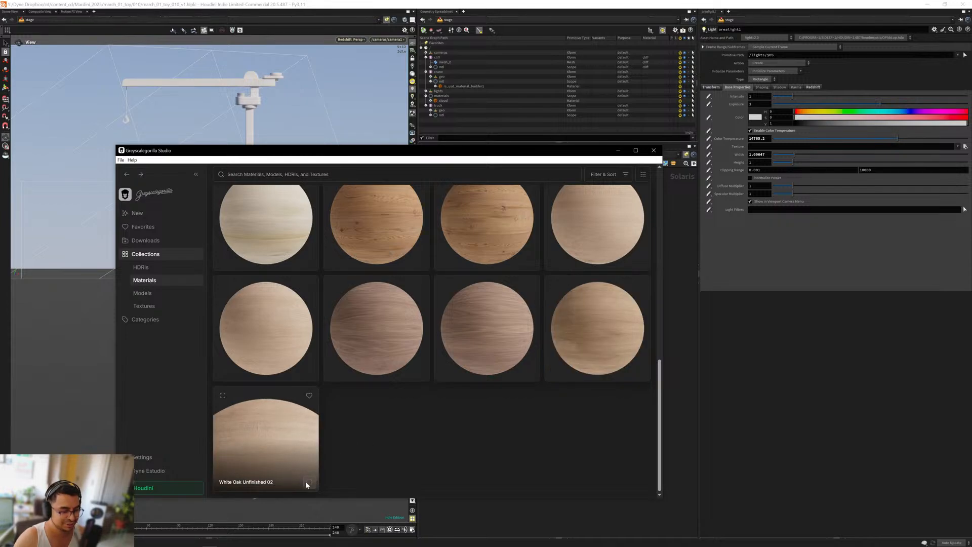
click(307, 482)
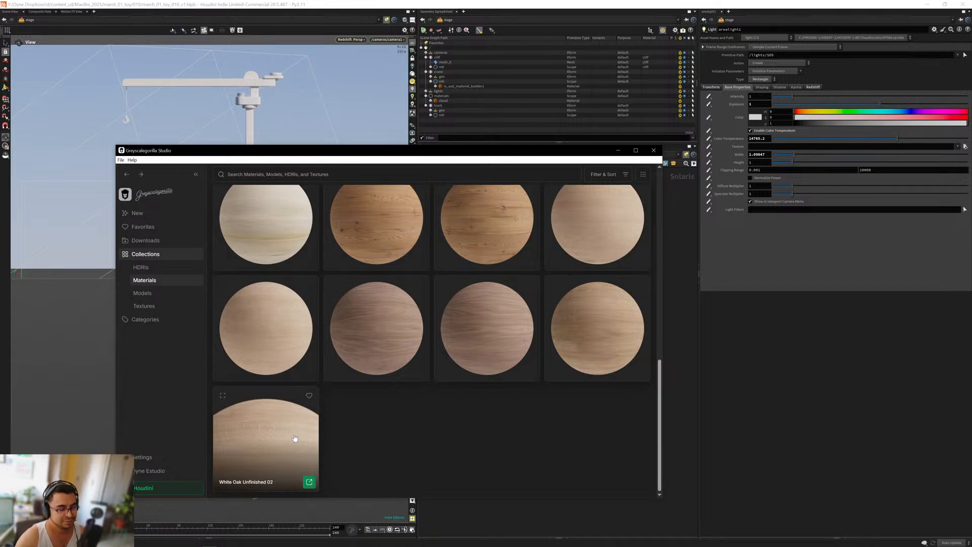
click(309, 483)
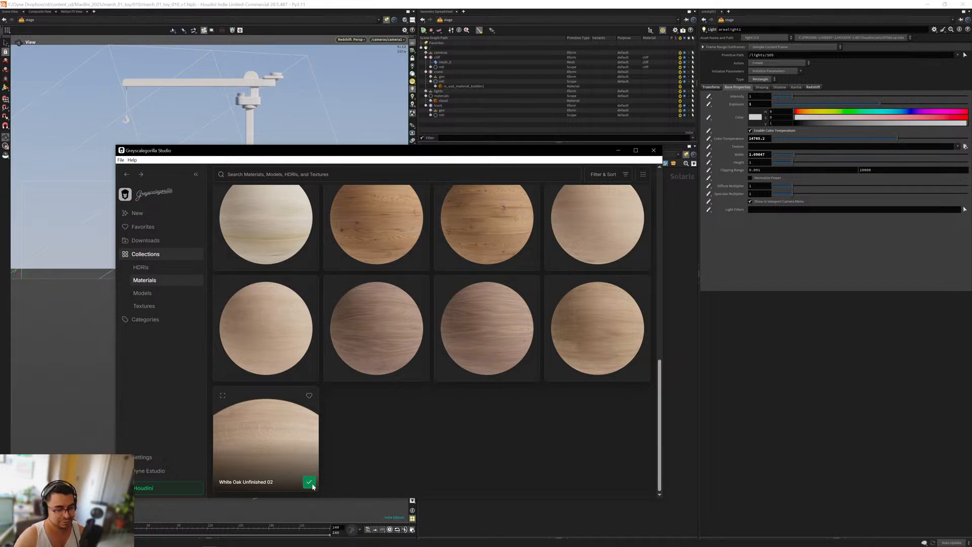
Step: Switch to Houdini, inspect the imported White_Oak_Unfinished_02 network, and delete that material
click(561, 513)
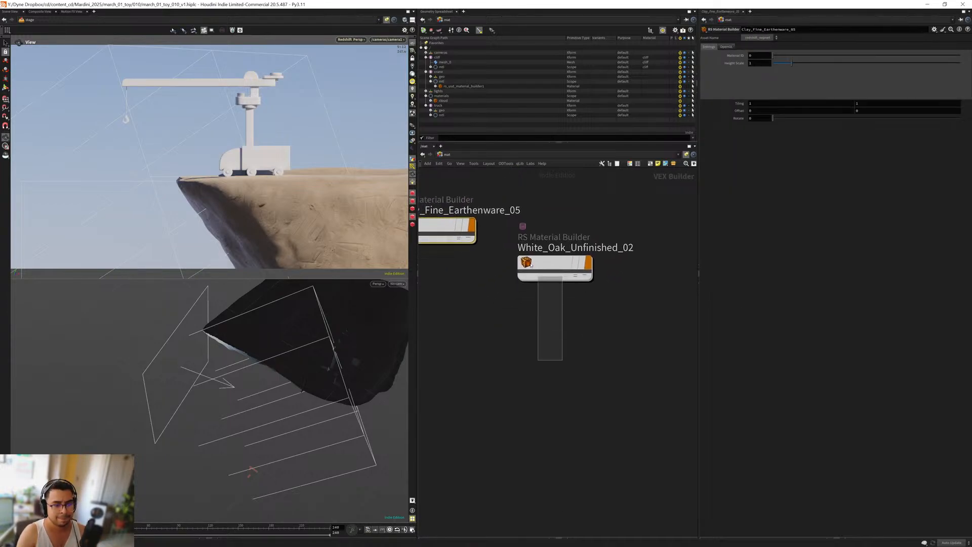
key(Return)
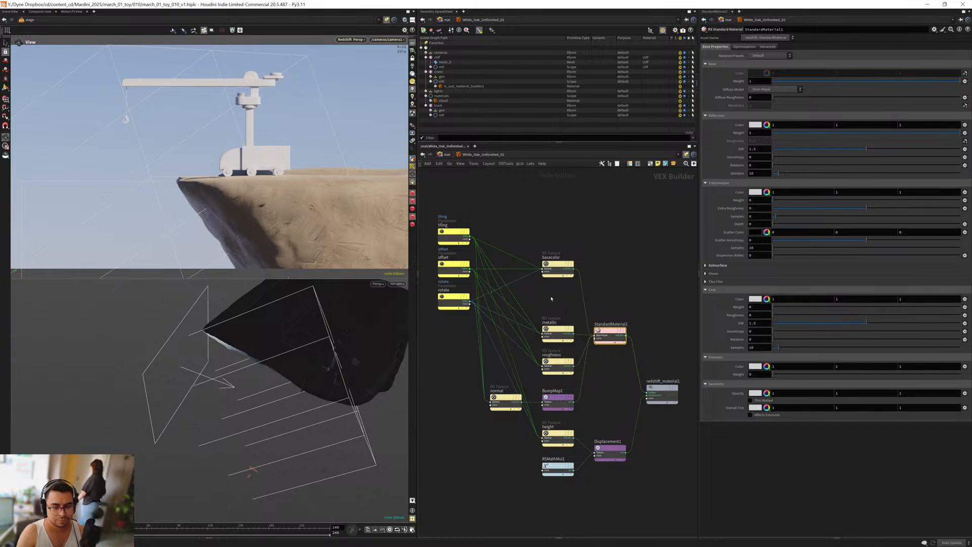
key(u)
key(Delete)
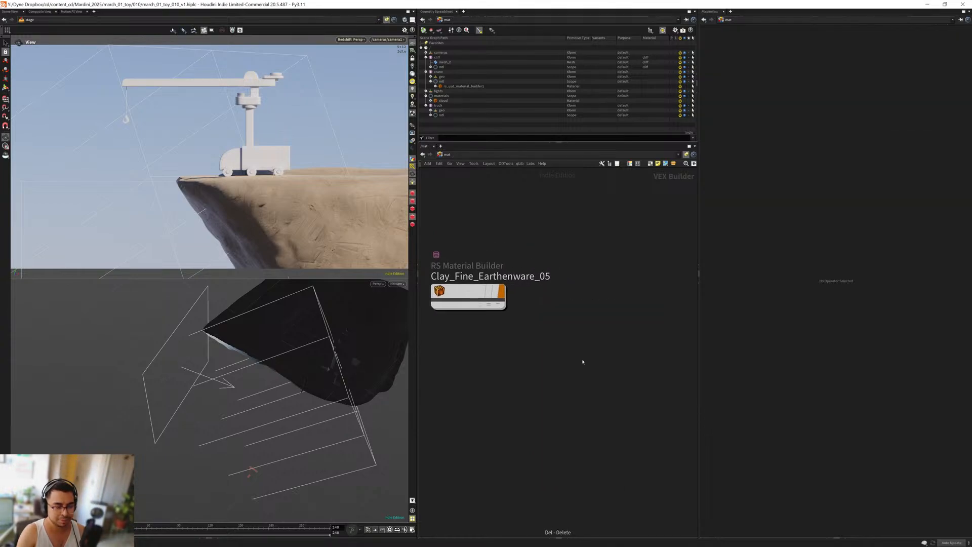
Step: Send White Oak Unfinished 02 from Greyscalegorilla Studio with triplanar projection and check the imported network in Houdini
key(alt+Tab)
click(302, 441)
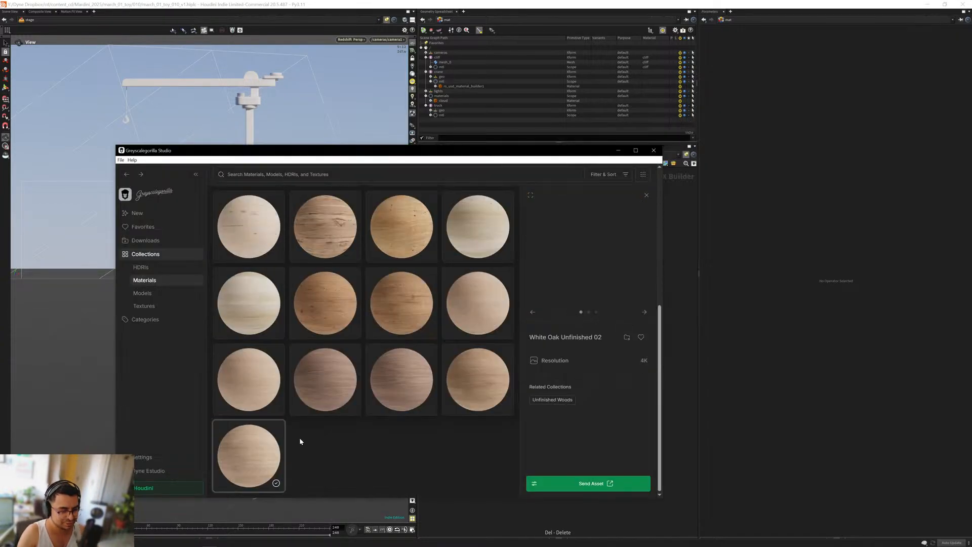
click(540, 481)
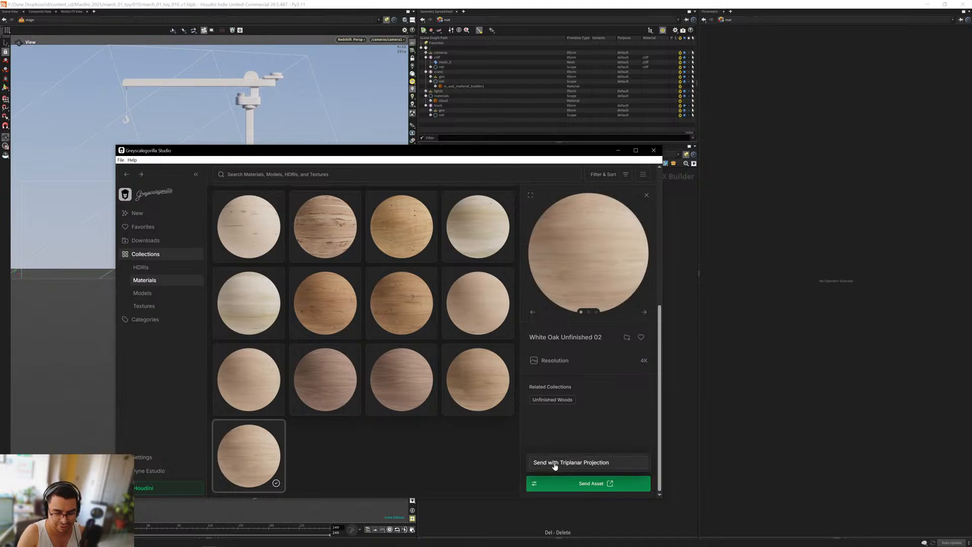
click(694, 397)
middle_drag(584, 393, 579, 422)
drag(612, 424, 567, 318)
key(Return)
key(u)
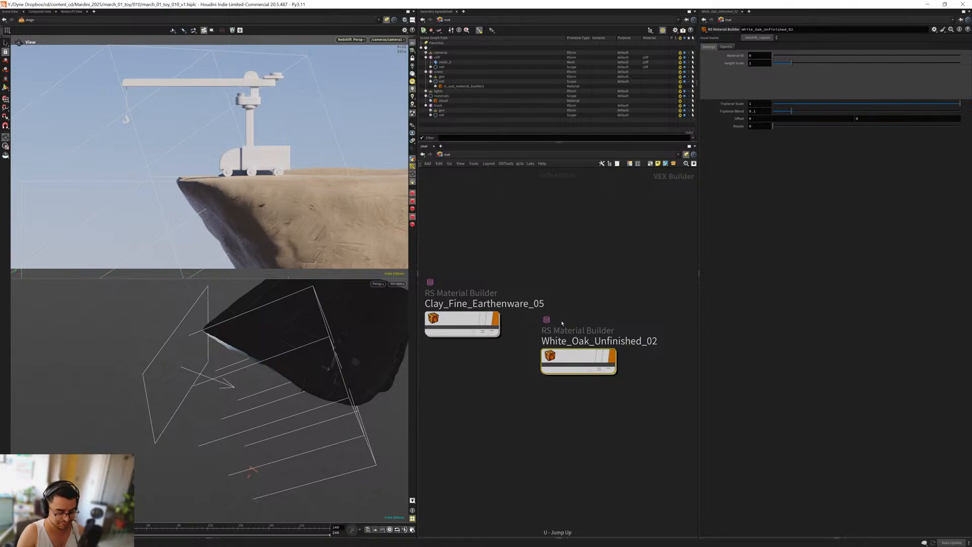
Step: Cut the White_Oak_Unfinished_02 material and open the crane_mtl material library in the stage network
key(ctrl+x)
key(n)
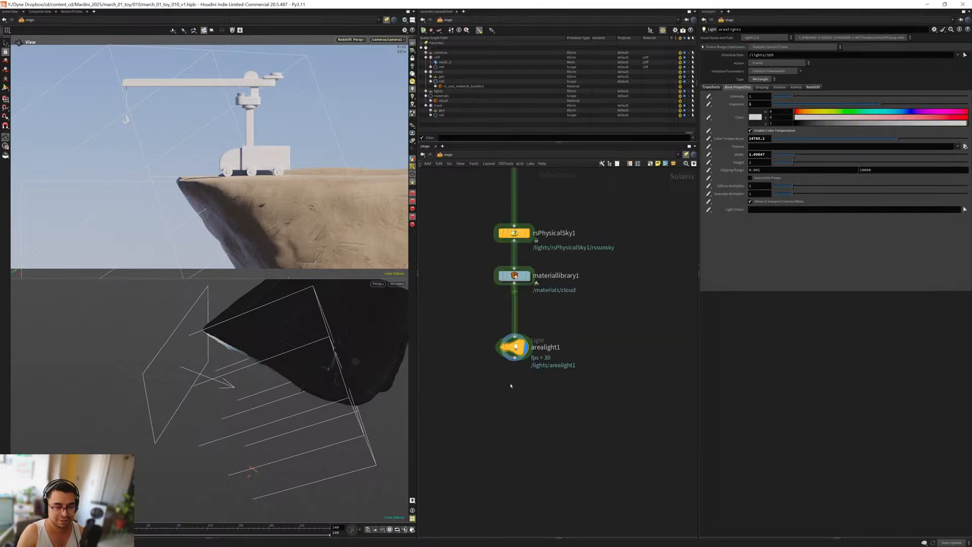
middle_drag(510, 387, 527, 449)
scroll(581, 432, down, 4)
middle_drag(602, 202, 557, 458)
middle_drag(555, 374, 564, 438)
scroll(541, 339, up, 4)
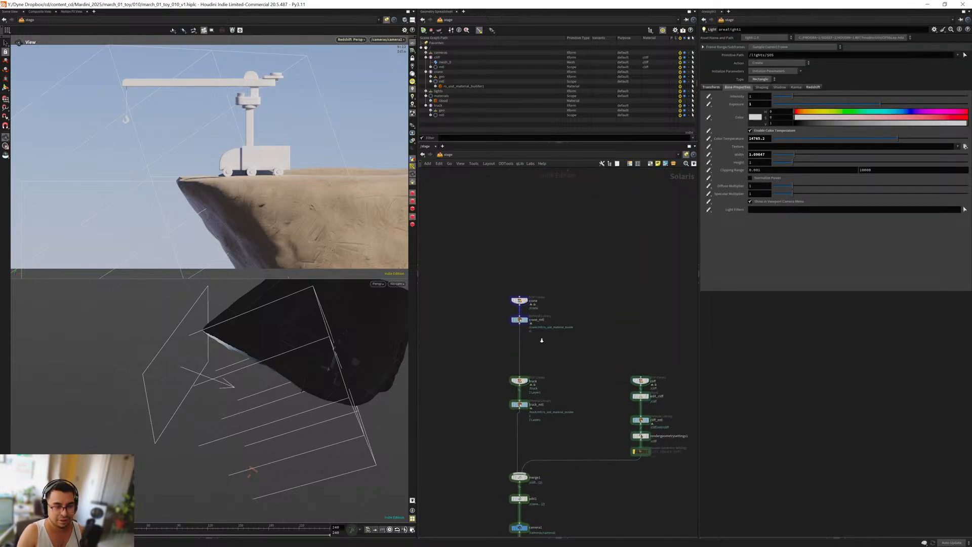
middle_drag(545, 364, 530, 323)
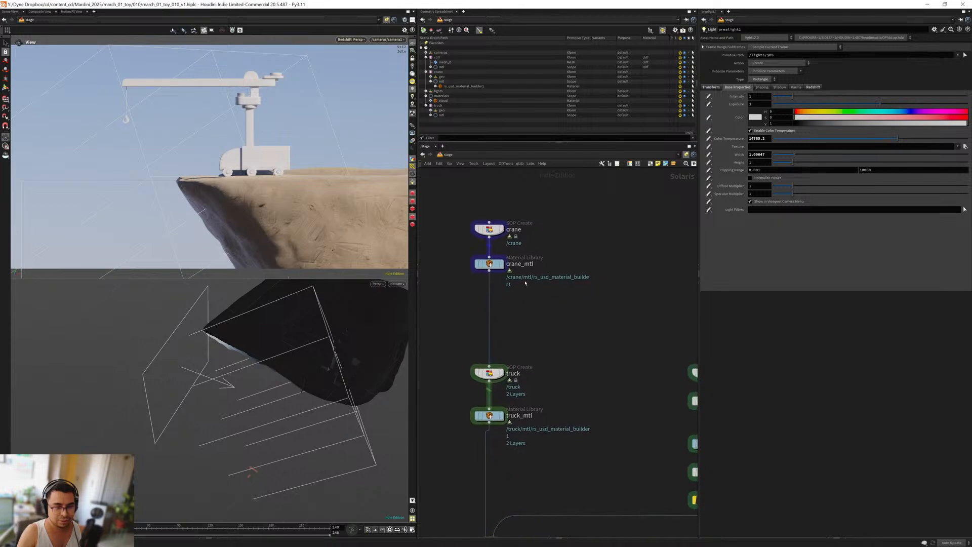
click(490, 263)
key(Return)
Step: Rename the material builder in crane_mtl to crane and try pasting the white oak material inside it
double_click(544, 337)
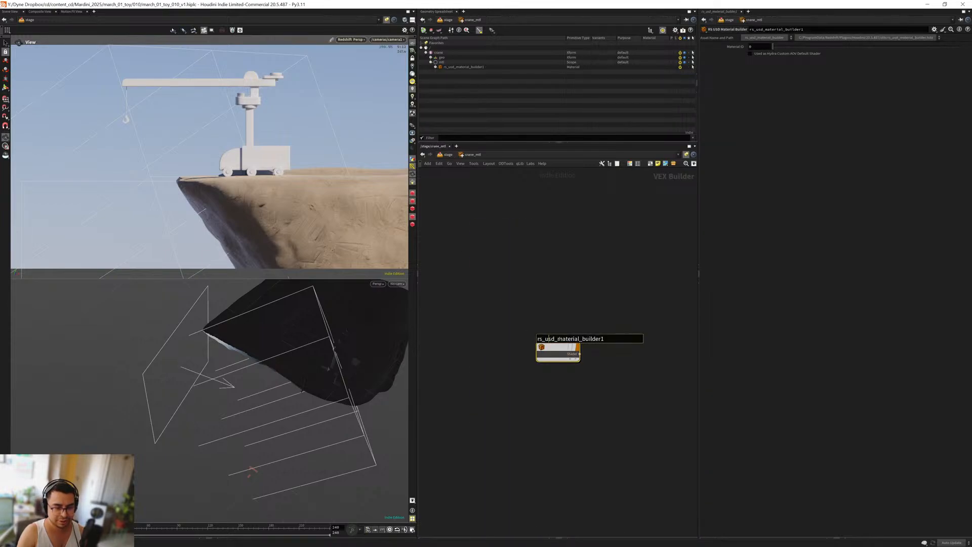
text(crane)
key(Return)
key(Return)
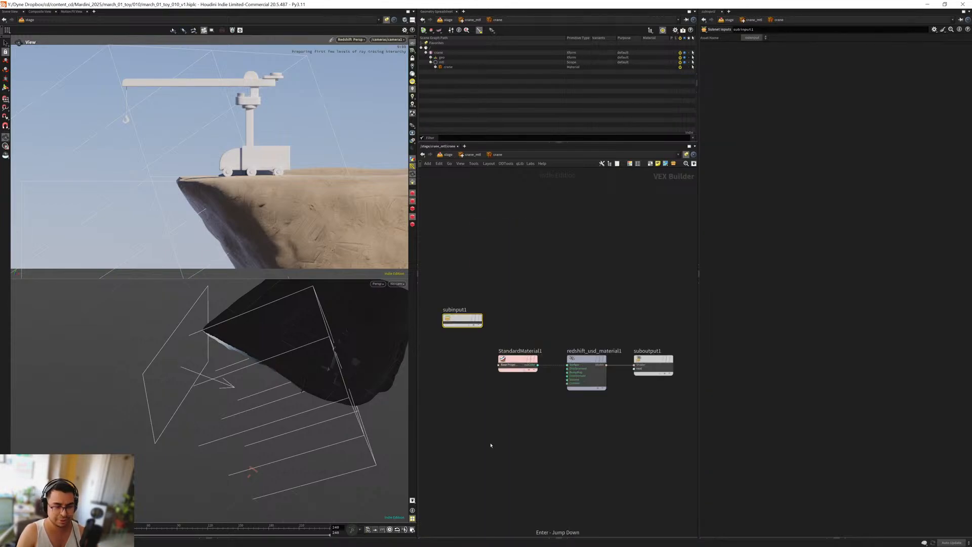
middle_drag(490, 446, 575, 384)
scroll(575, 384, down, 3)
key(ctrl+v)
middle_drag(546, 457, 559, 420)
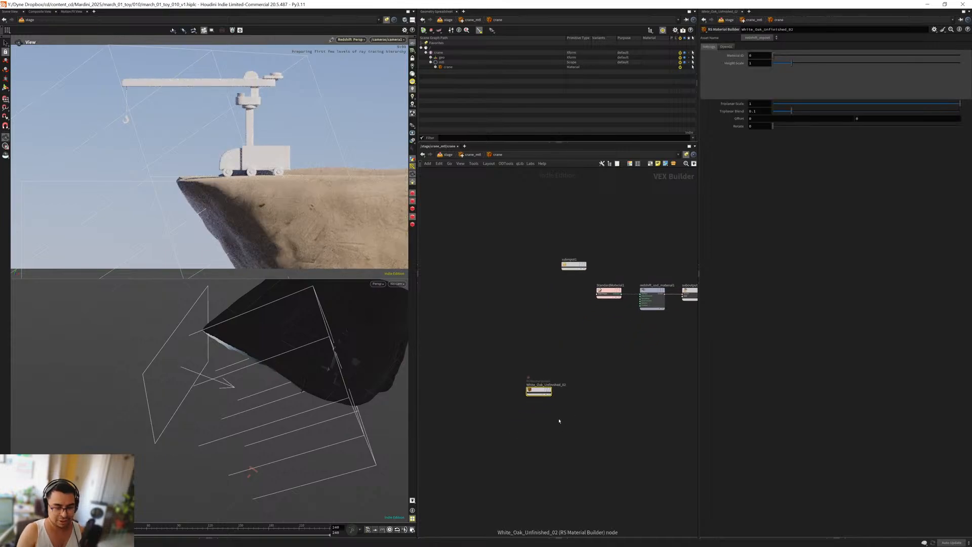
key(u)
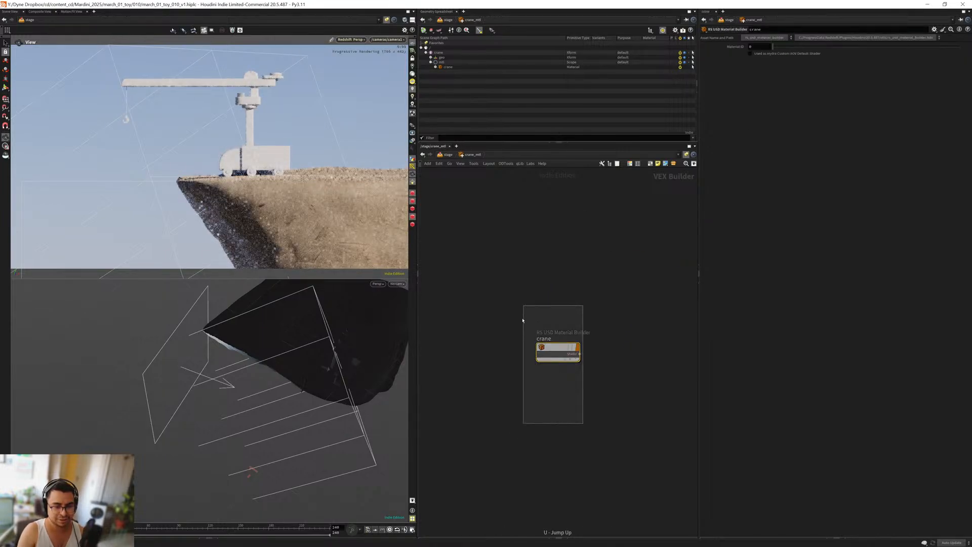
Step: Replace the crane builder with the copied White_Oak_Unfinished_02 material and convert it using Redshift Mat to USD Mat + Collect
key(Delete)
key(ctrl+v)
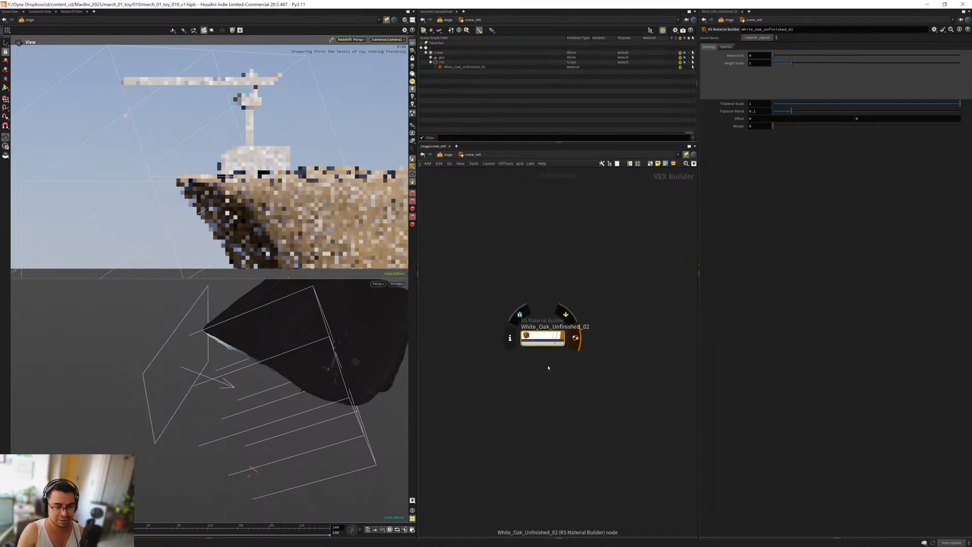
right_click(536, 334)
mouse_move(586, 453)
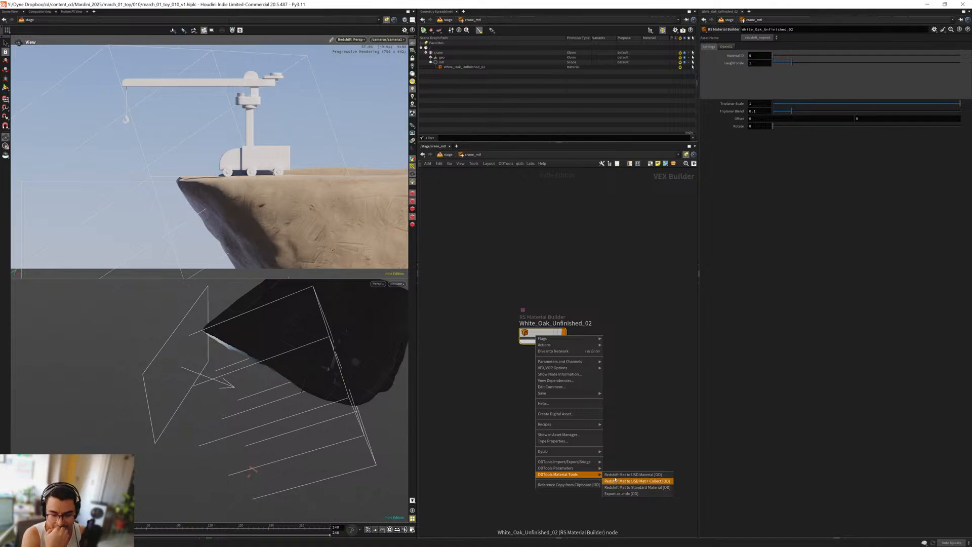
click(616, 480)
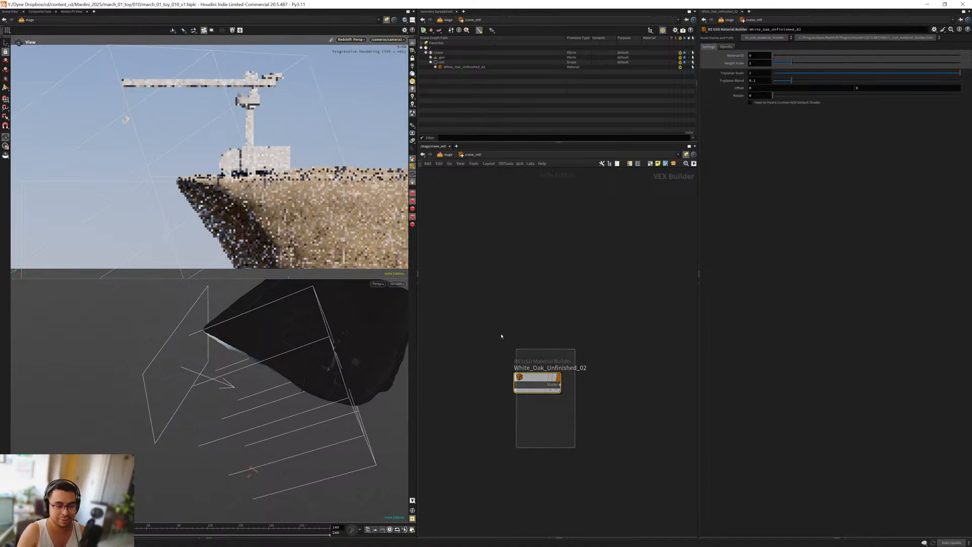
Step: Open the converted White_Oak_Unfinished_02 network and move its output node clear of the other shader nodes
key(Return)
middle_drag(591, 442, 496, 424)
drag(568, 296, 605, 282)
drag(521, 274, 690, 294)
middle_drag(572, 395, 619, 312)
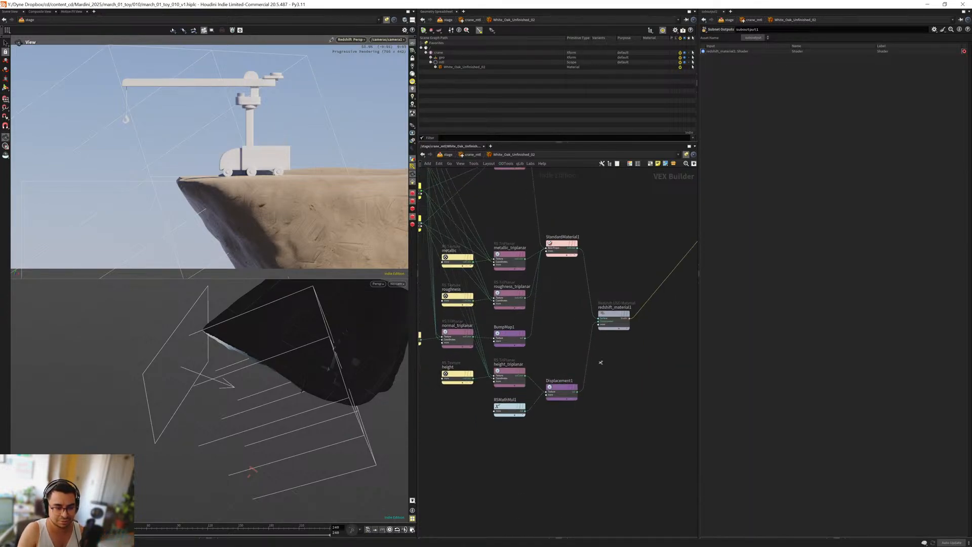
Step: Move the height displacement nodes below the shader network and disconnect them from redshift_material1
drag(586, 461, 449, 375)
drag(510, 376, 519, 512)
middle_drag(595, 457, 577, 532)
key(l)
drag(611, 398, 642, 323)
Step: Return to the stage and set the crane_mtl geometry path to /crane to assign the white oak material
key(u)
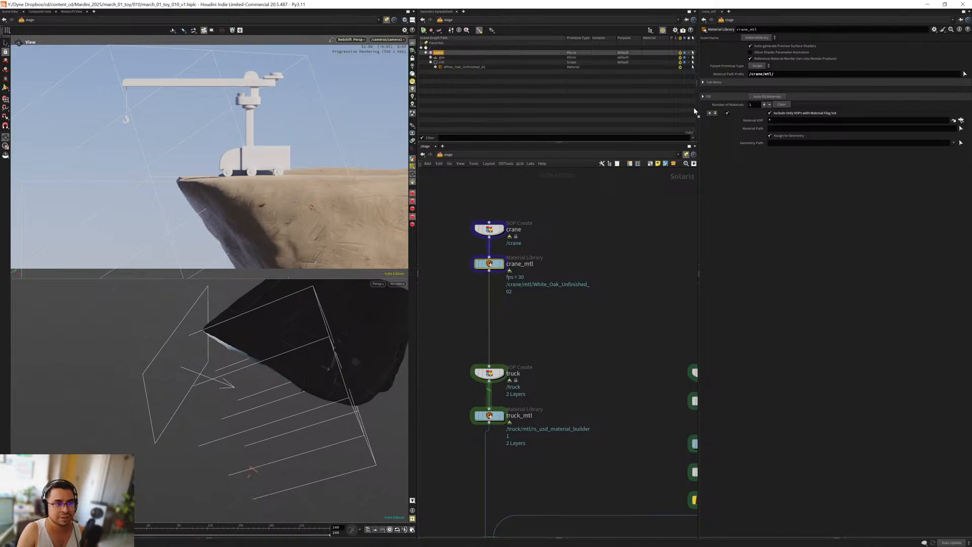
drag(792, 150, 790, 144)
middle_drag(526, 327, 561, 350)
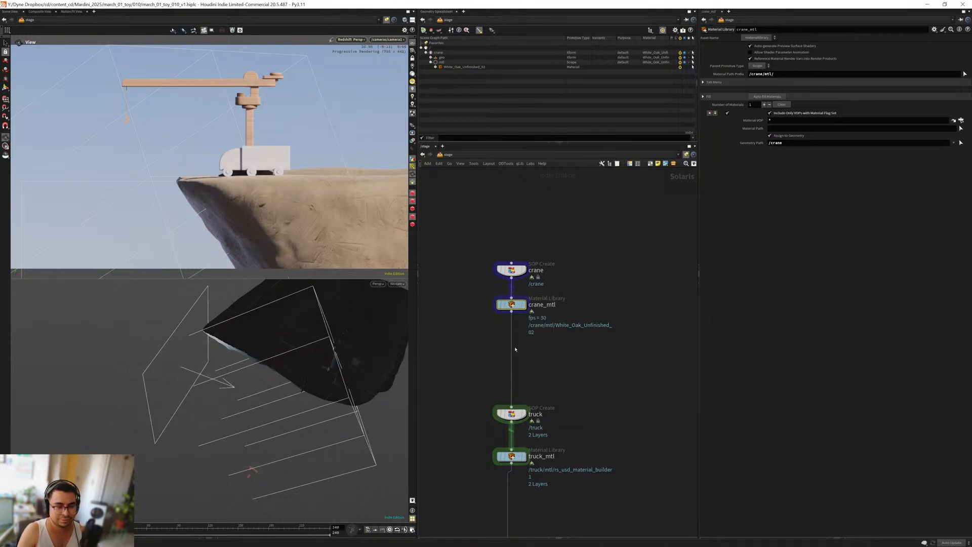
Step: Insert an RS Color Correction node between basecolor_triplanar and StandardMaterial1 in the White_Oak_Unfinished_02 network
key(Return)
key(Return)
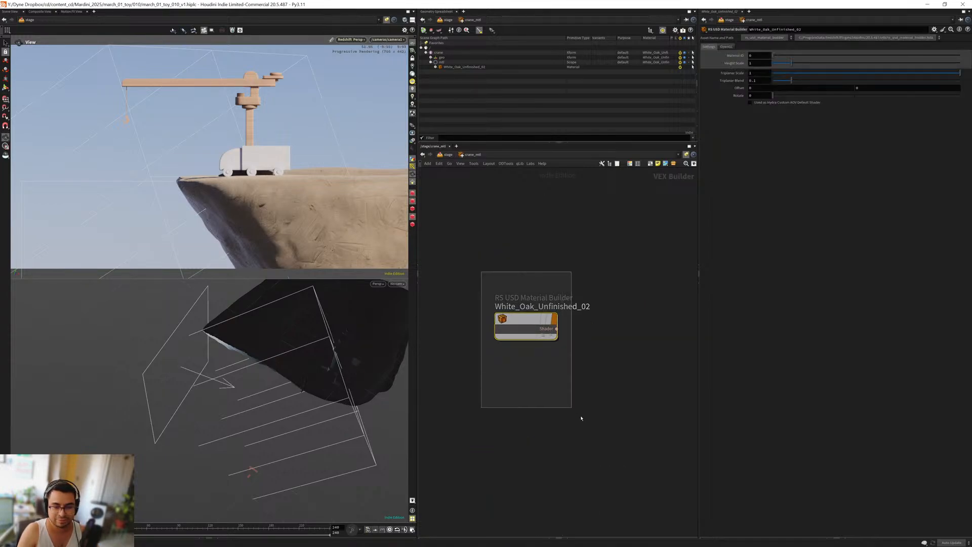
scroll(576, 393, down, 5)
scroll(579, 393, up, 4)
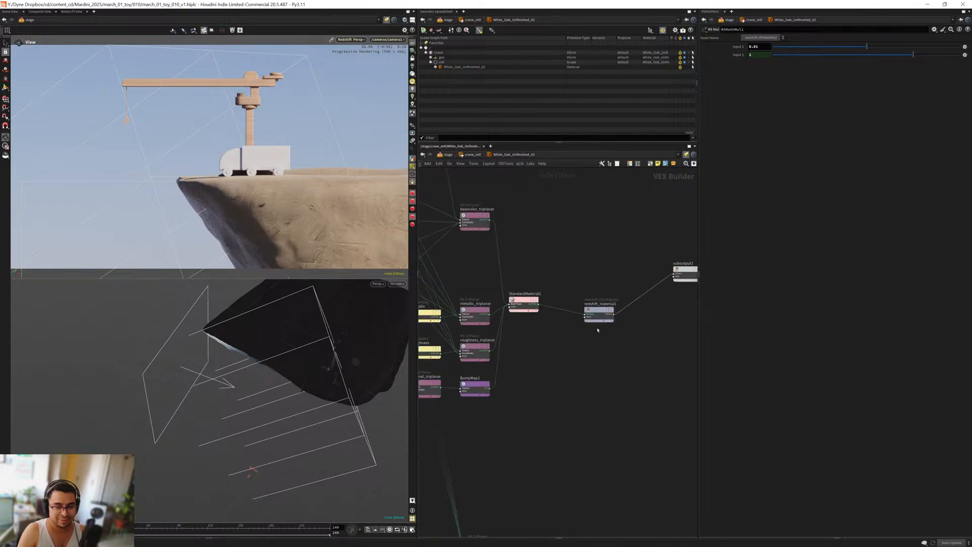
drag(596, 312, 598, 302)
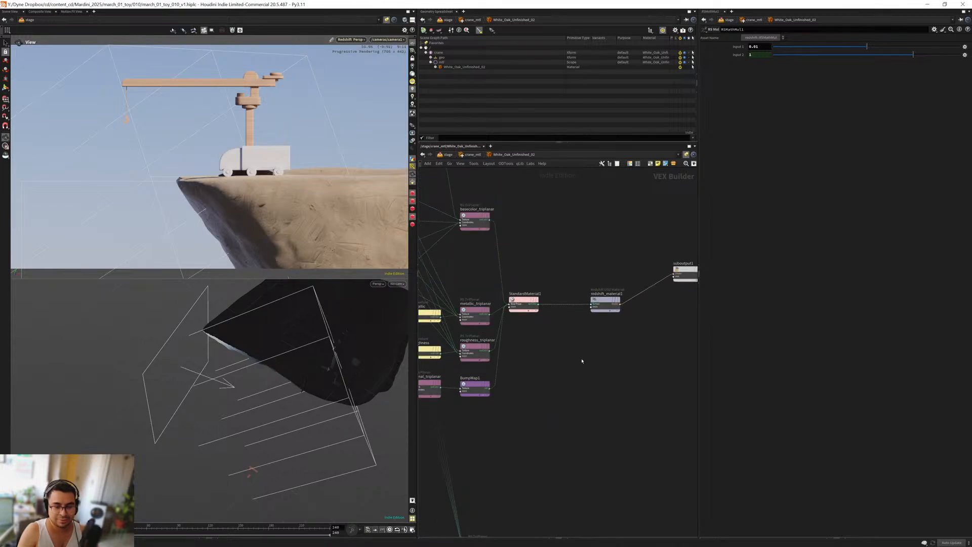
key(h)
scroll(562, 299, up, 2)
key(Tab)
text(cc)
key(Return)
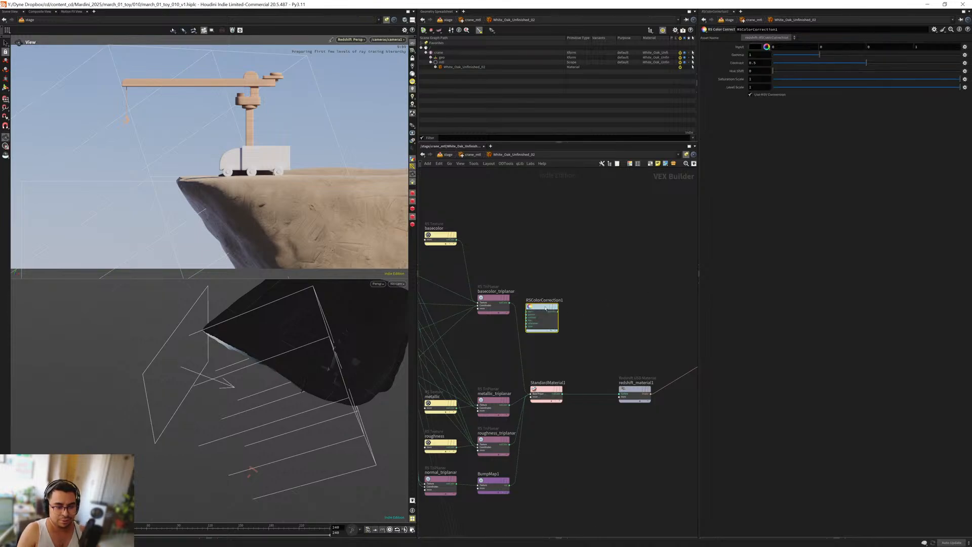
click(526, 333)
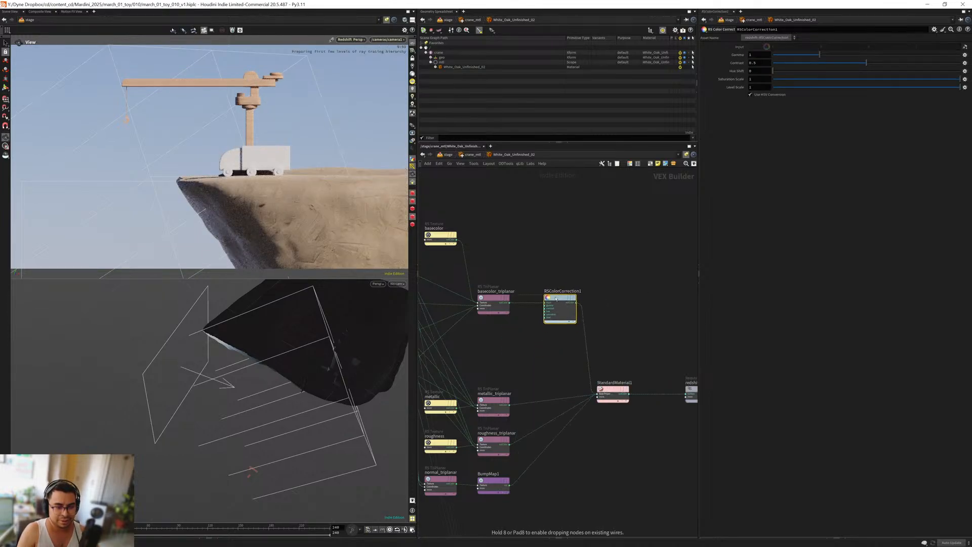
Step: Set the color correction's gamma to 1.25 and its saturation scale to 0.8
text(1.25)
key(Tab)
key(Tab)
key(Tab)
text(0.8)
key(Return)
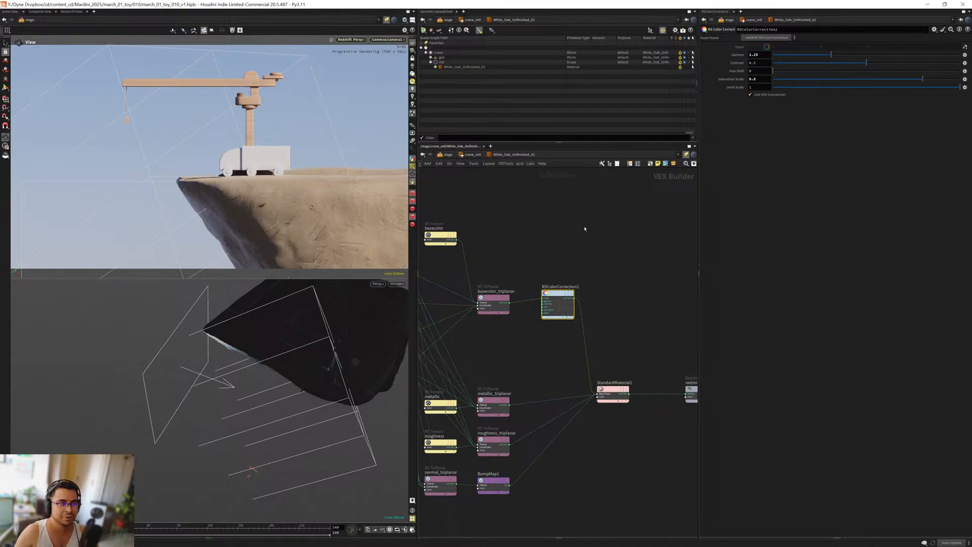
Step: Return from the material network to the stage and hide the light guides in the viewport
middle_drag(565, 242, 560, 230)
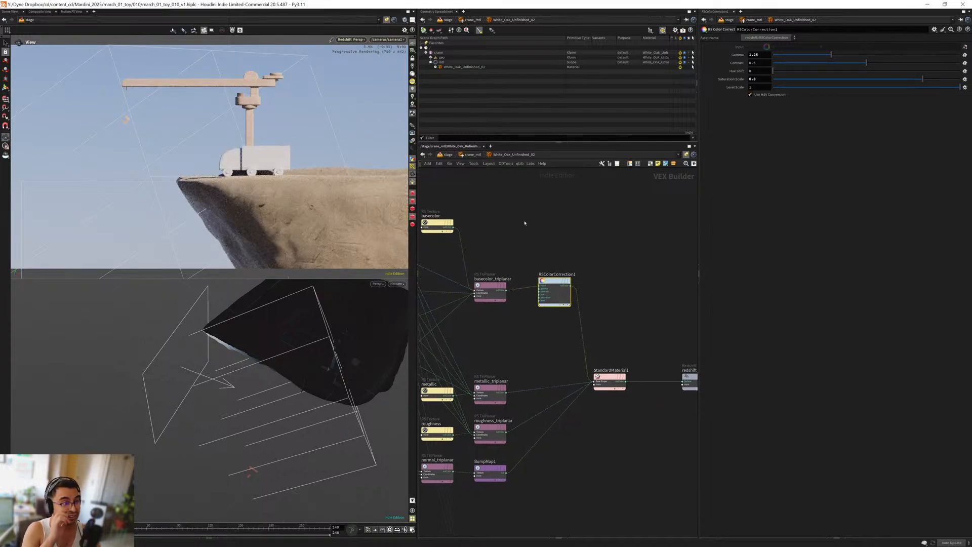
scroll(524, 224, down, 4)
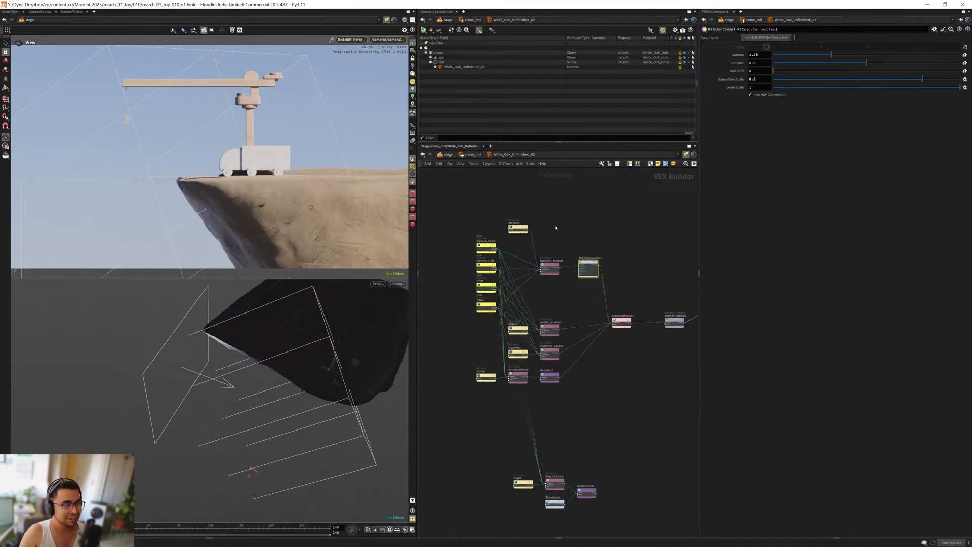
key(u)
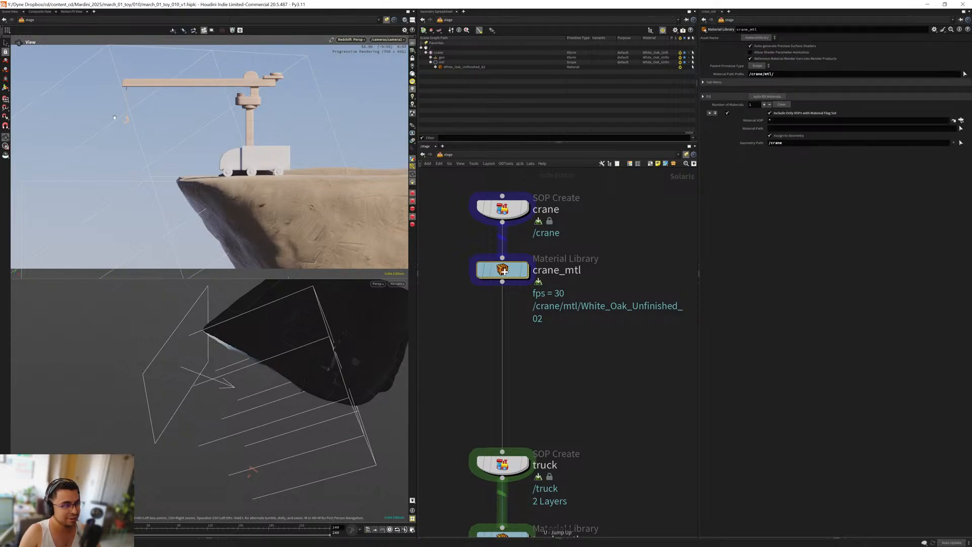
click(413, 167)
Step: Limit the crane_mtl geometry path to the primitives /crane/geo/bottom and /crane/geo/top from the scene graph
middle_drag(456, 244, 477, 263)
drag(467, 257, 593, 335)
click(431, 62)
click(431, 57)
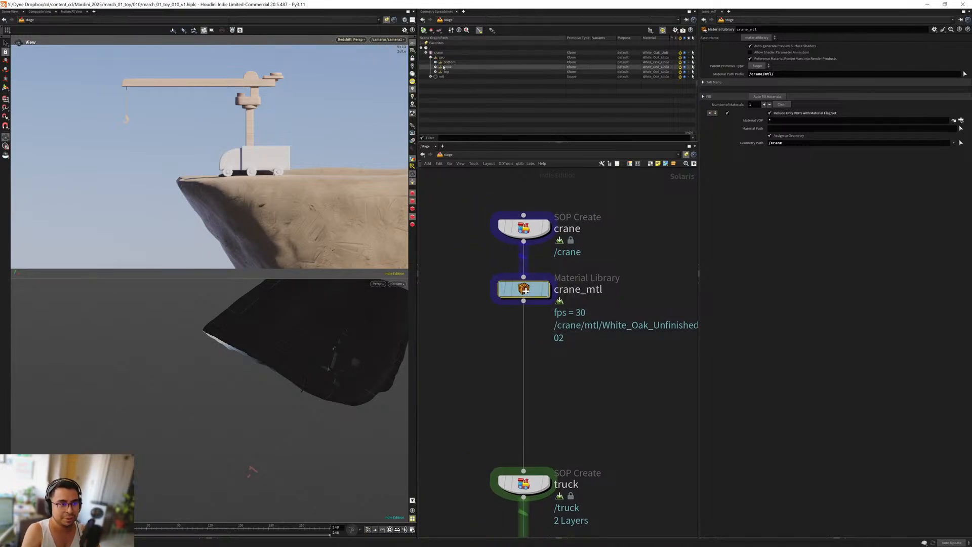
drag(445, 63, 446, 72)
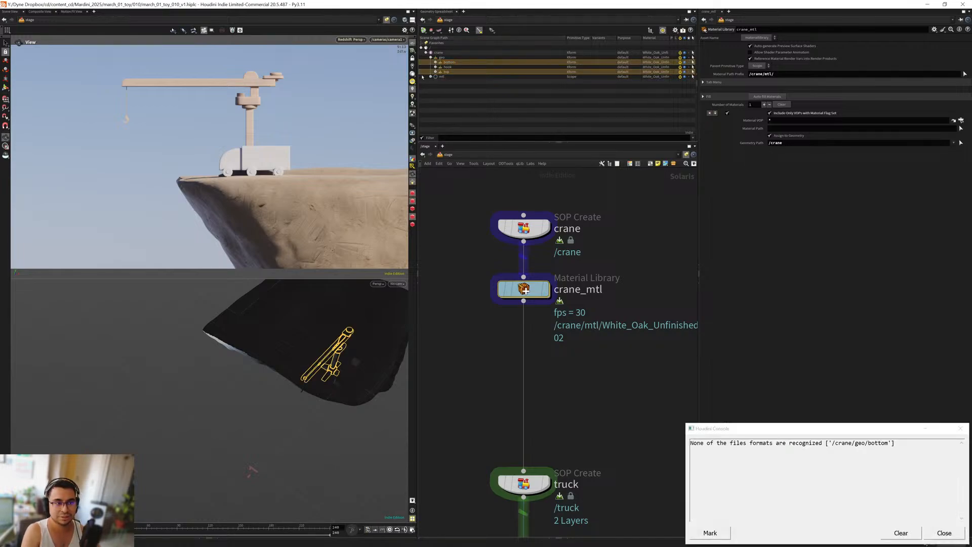
drag(764, 149, 779, 148)
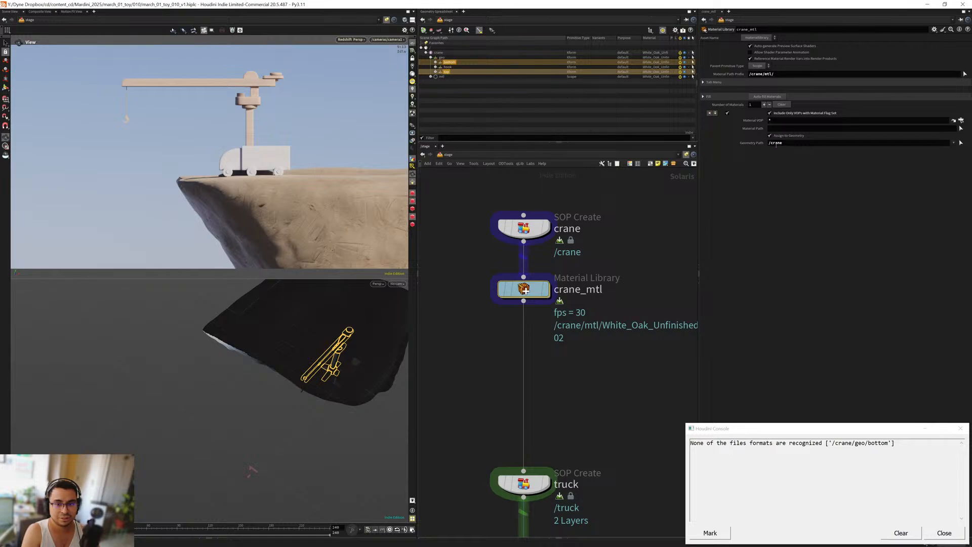
click(945, 533)
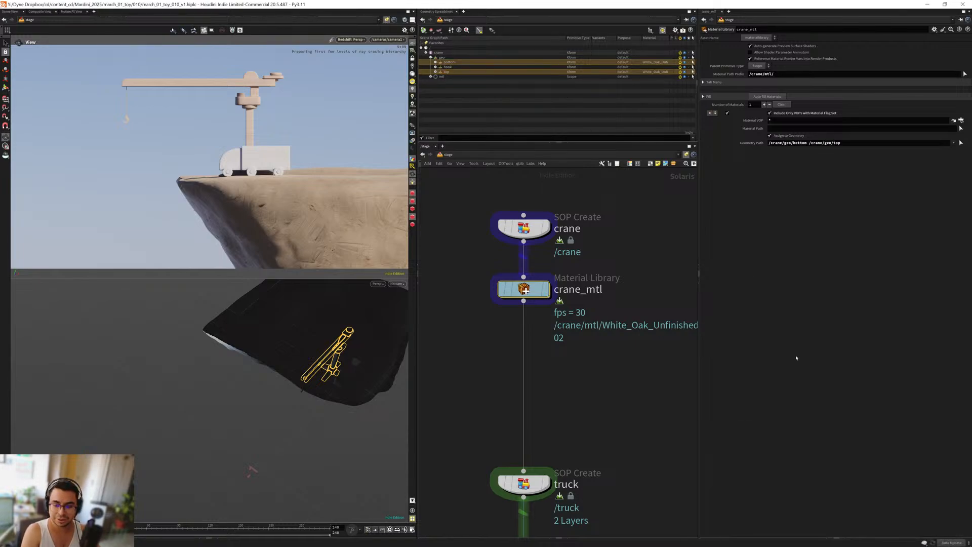
click(781, 143)
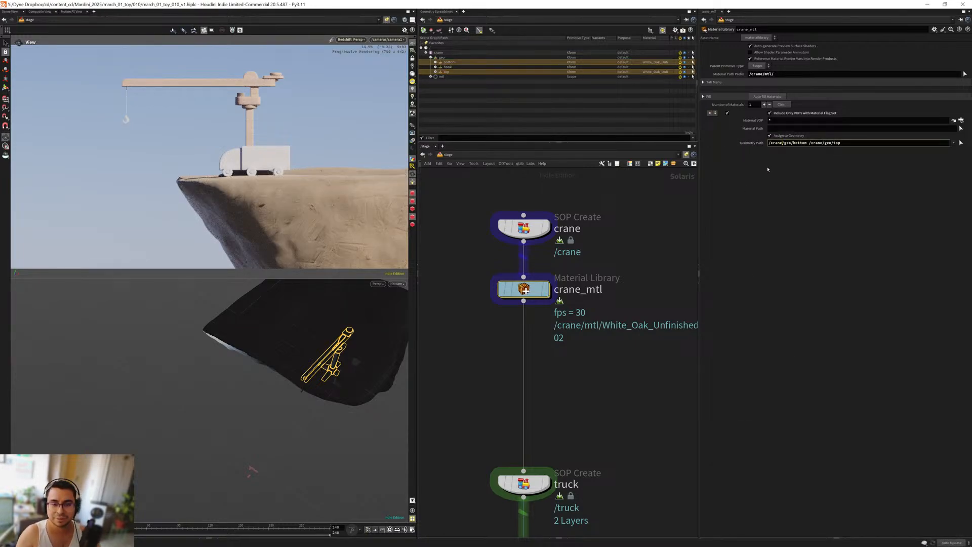
key(BackSpace)
key(BackSpace)
key(BackSpace)
key(BackSpace)
key(BackSpace)
key(BackSpace)
key(Return)
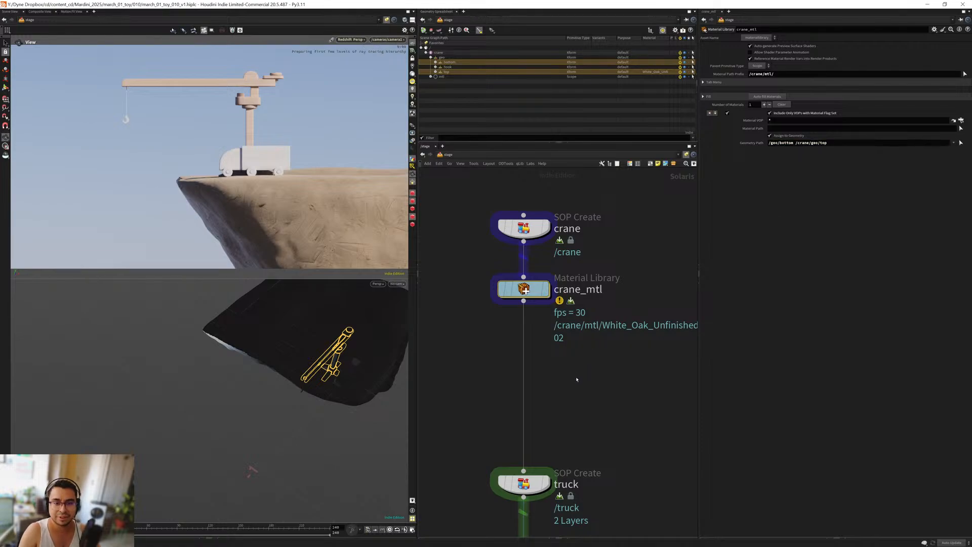
key(ctrl+z)
Step: In crane_mtl's White_Oak_Unfinished_02 network, move the blend, scale, offset and rotate parameter nodes farther away from the texture nodes
middle_drag(595, 345, 613, 320)
click(589, 337)
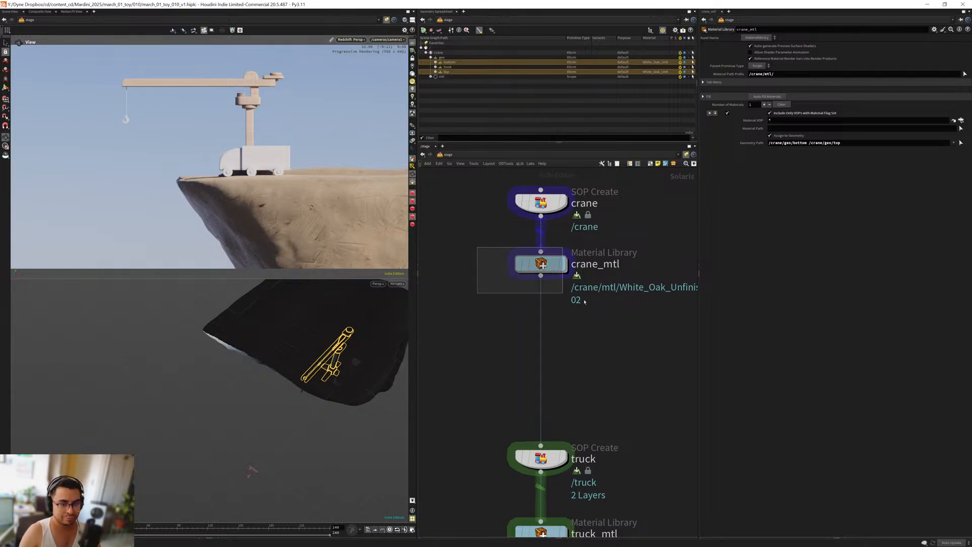
click(541, 264)
key(Return)
click(520, 326)
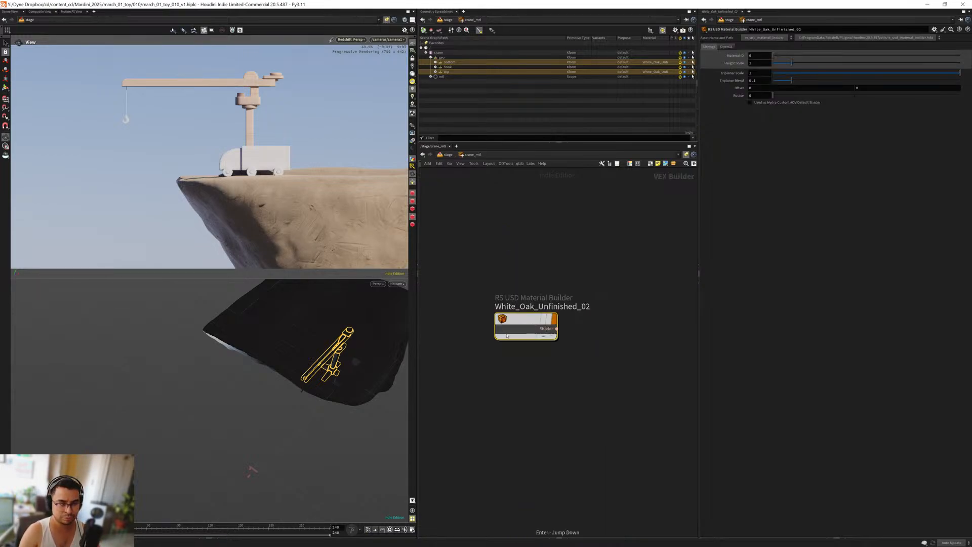
key(Return)
middle_drag(507, 235, 555, 223)
scroll(557, 309, up, 4)
middle_drag(584, 295, 620, 284)
middle_drag(430, 351, 513, 350)
scroll(490, 351, down, 2)
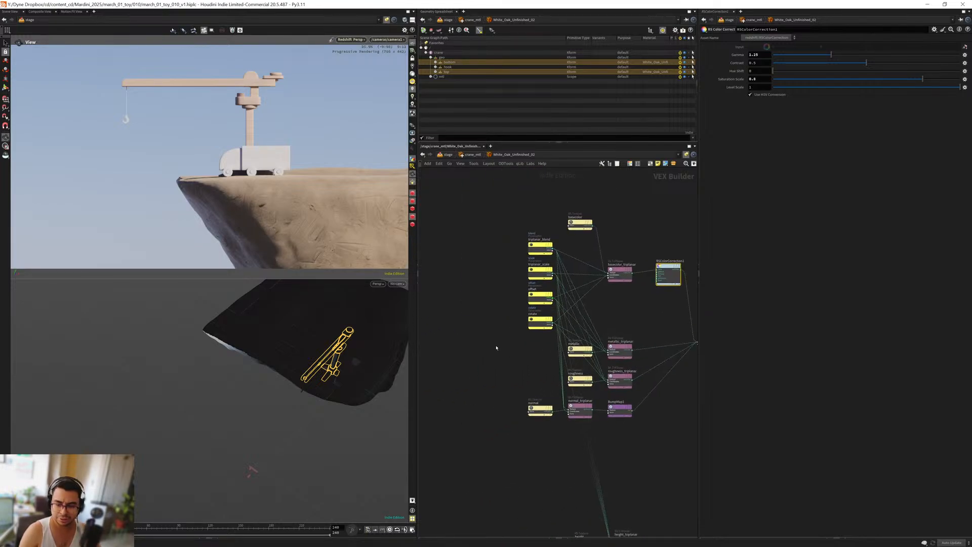
middle_drag(484, 354, 488, 382)
drag(509, 379, 454, 292)
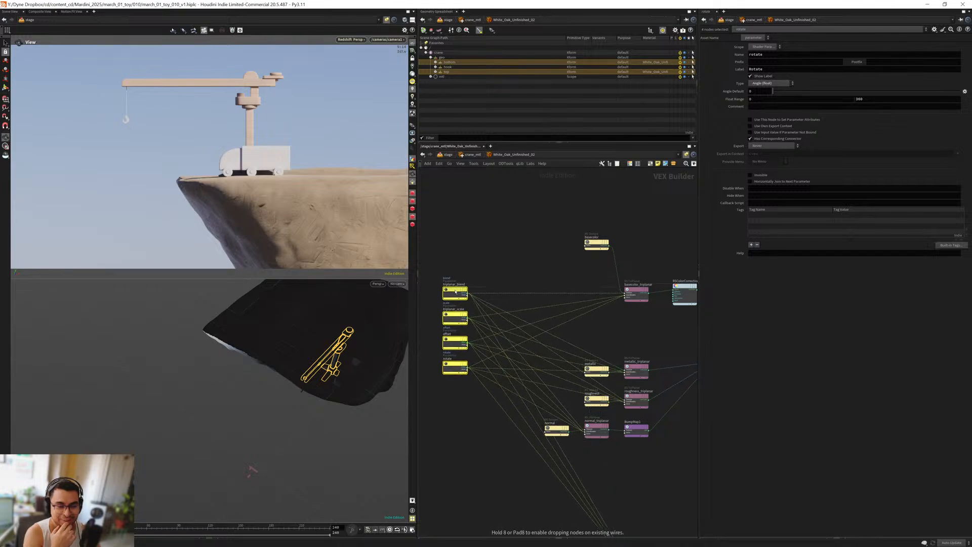
click(506, 263)
mouse_move(515, 261)
middle_down()
mouse_move(539, 276)
mouse_move(516, 270)
mouse_move(505, 251)
mouse_move(506, 273)
middle_up()
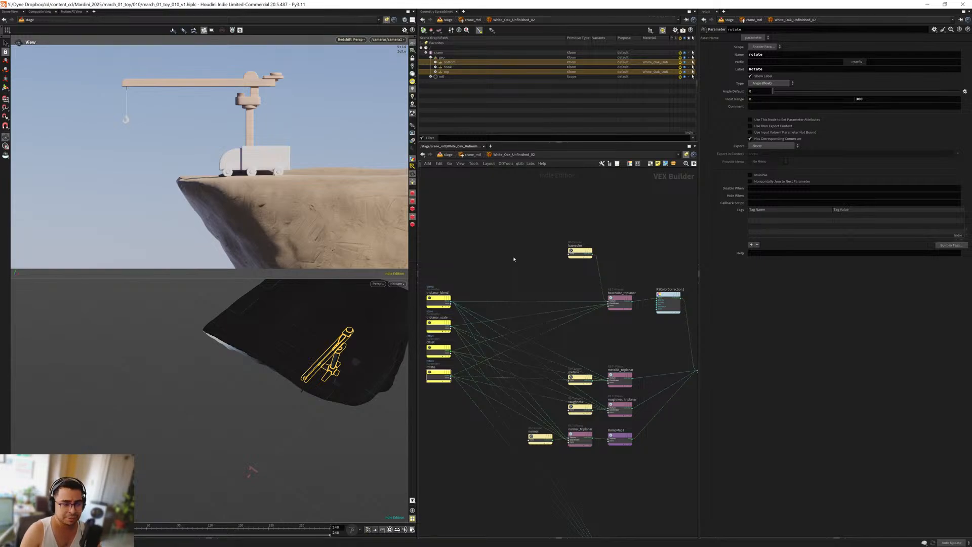
Step: Inspect the connectivity1 node and its class attribute inside the crane SOP Create network, and return to the stage
key(u)
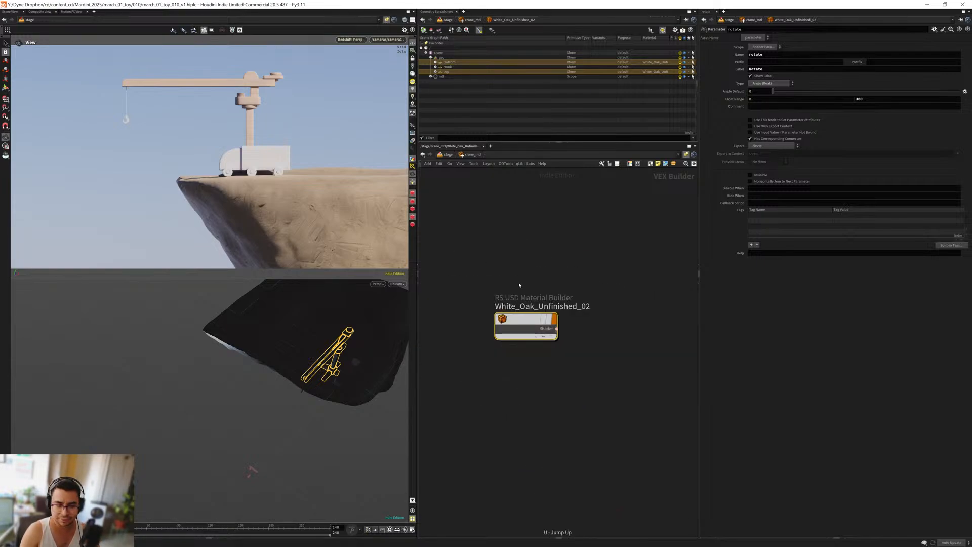
key(u)
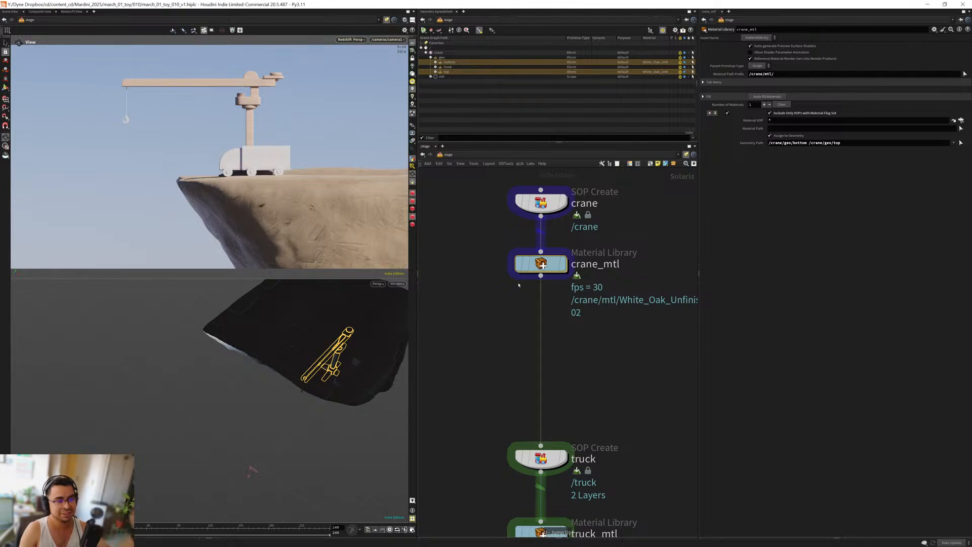
middle_drag(495, 318, 488, 336)
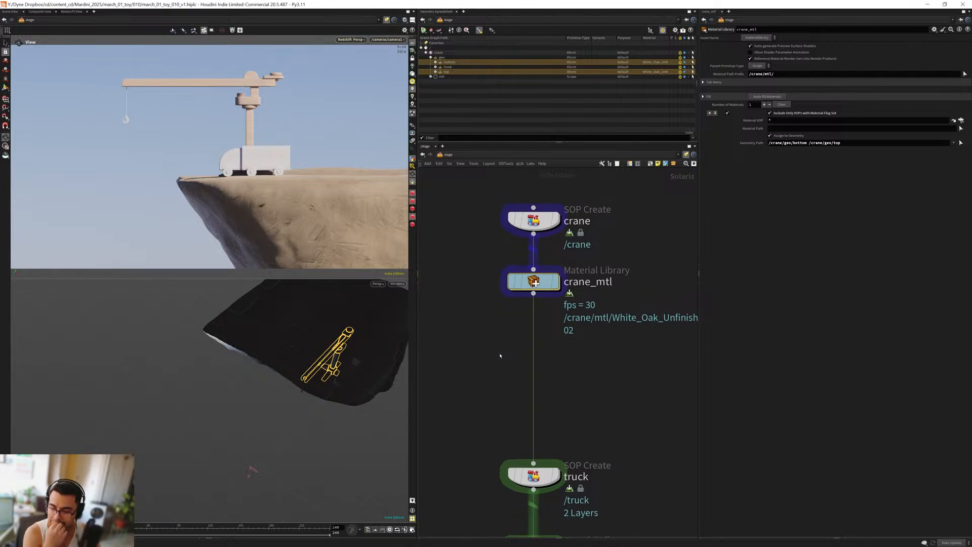
middle_drag(500, 368, 511, 399)
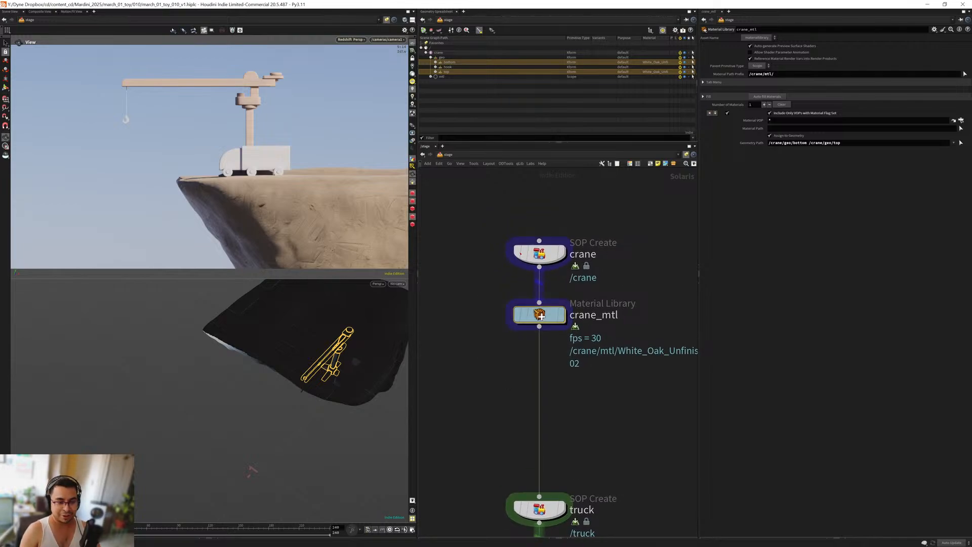
click(539, 253)
key(Return)
middle_drag(462, 322, 438, 338)
drag(460, 321, 562, 360)
scroll(562, 358, up, 2)
middle_drag(540, 365, 565, 364)
drag(571, 358, 471, 310)
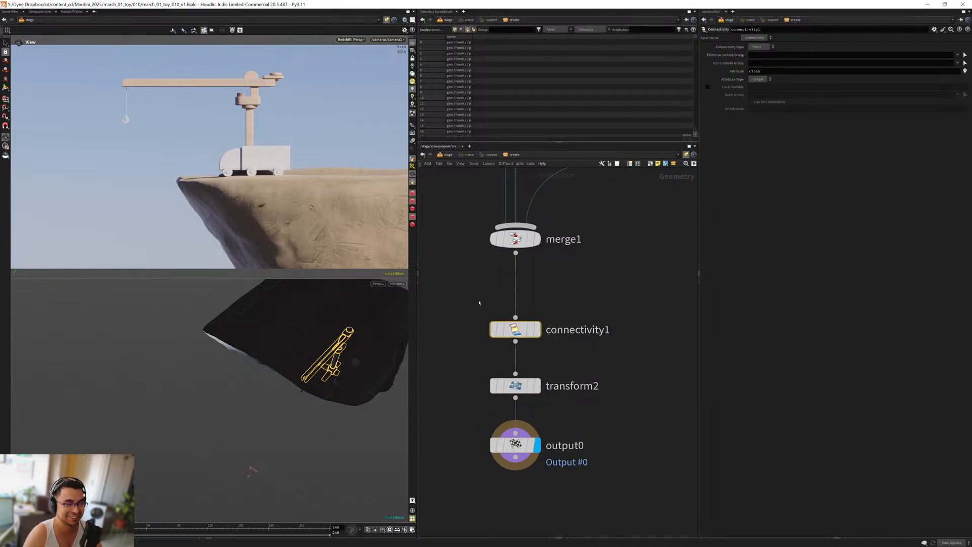
key(u)
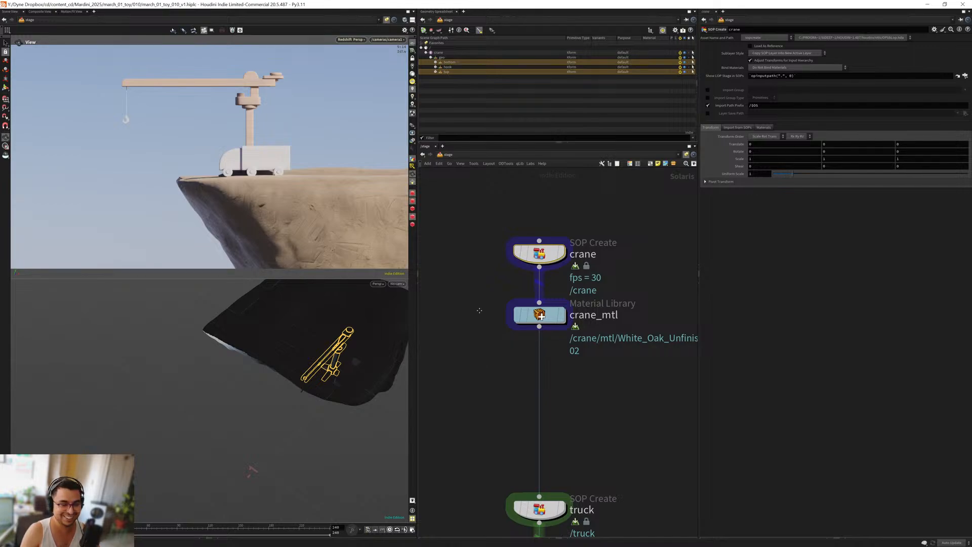
Step: Duplicate arealight1, wire the copy in directly after it at the end of the stage chain, and display the copy
middle_drag(479, 309, 466, 285)
click(526, 292)
middle_drag(497, 366, 551, 308)
scroll(537, 314, down, 10)
middle_drag(486, 334, 451, 234)
scroll(491, 396, up, 8)
middle_drag(498, 380, 468, 327)
scroll(510, 362, up, 2)
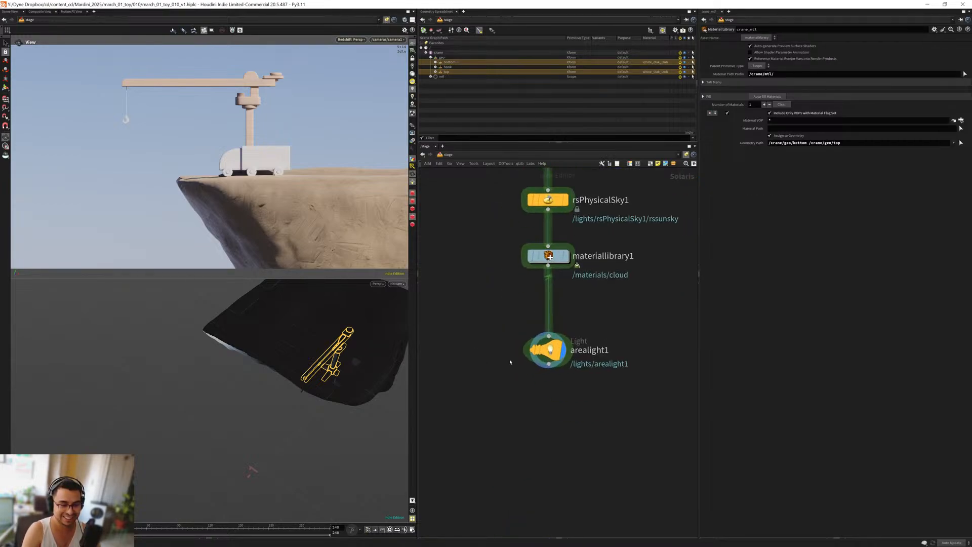
alt+drag(552, 348, 535, 396)
click(551, 364)
click(546, 411)
drag(593, 443, 460, 373)
Step: Shrink the duplicated area light in the viewport to about 0.65 wide by 0.6 high
alt+drag(298, 397, 272, 350)
key(Return)
drag(153, 351, 291, 257)
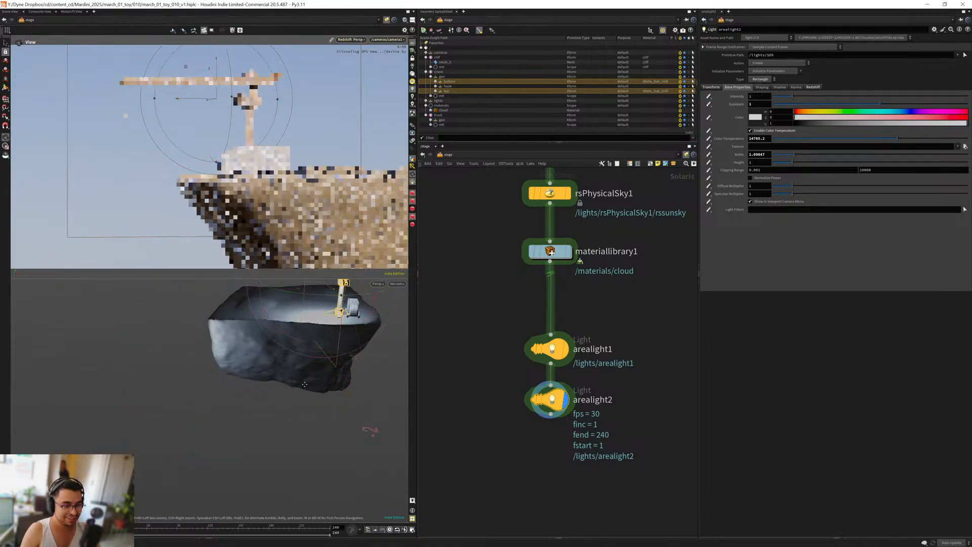
alt+middle_drag(302, 305, 244, 404)
mouse_move(244, 404)
alt+mouse_down()
mouse_move(223, 419)
mouse_move(265, 405)
mouse_move(258, 393)
alt+mouse_up()
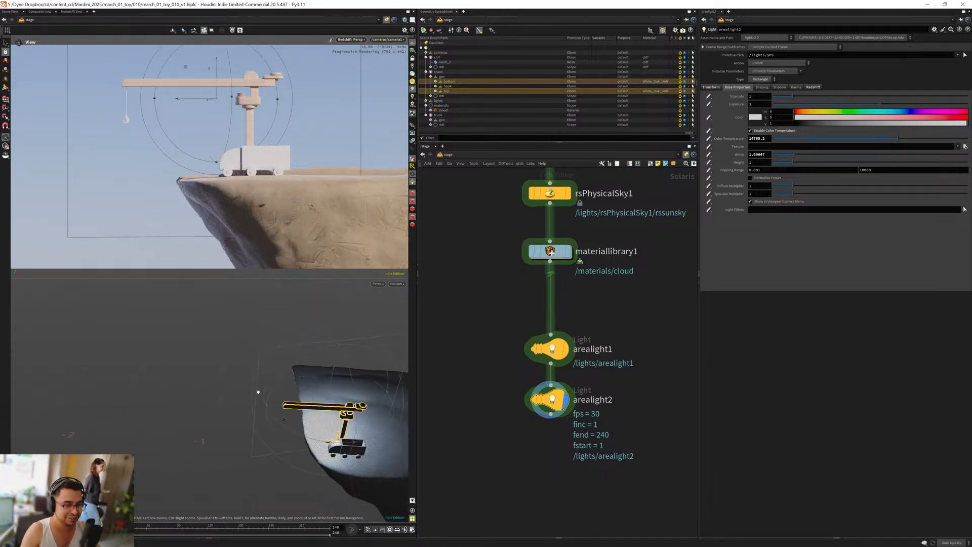
alt+middle_drag(349, 377, 293, 363)
shift+drag(344, 383, 314, 385)
shift+drag(279, 330, 290, 369)
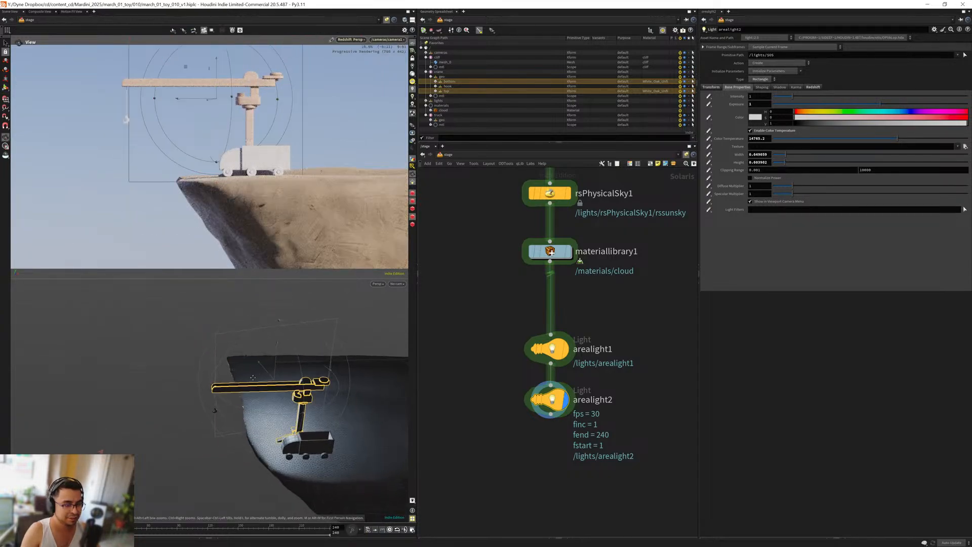
Step: Move the duplicated area light sideways so it is centred around the crane's mast
alt+middle_drag(290, 370, 254, 356)
drag(192, 389, 180, 383)
drag(238, 365, 285, 365)
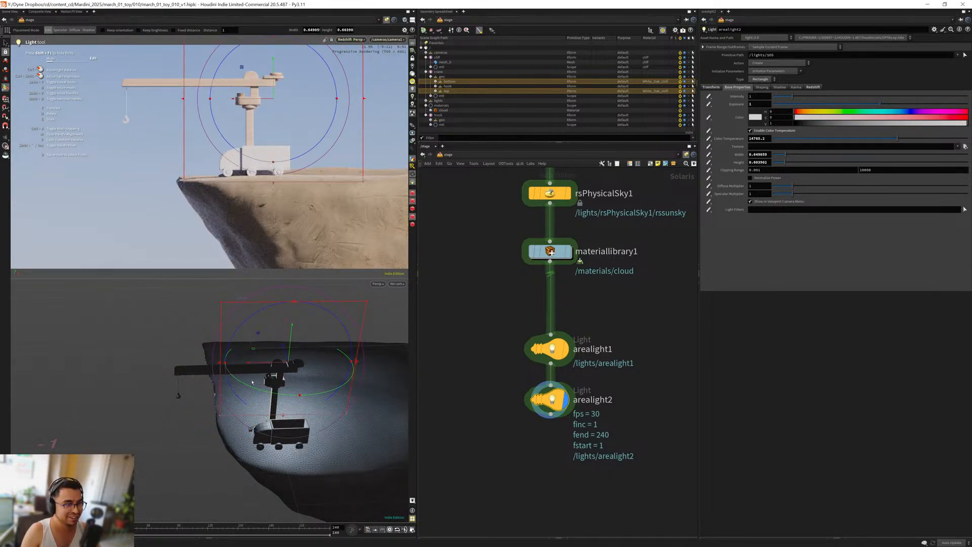
alt+drag(252, 383, 195, 324)
alt+drag(252, 344, 241, 390)
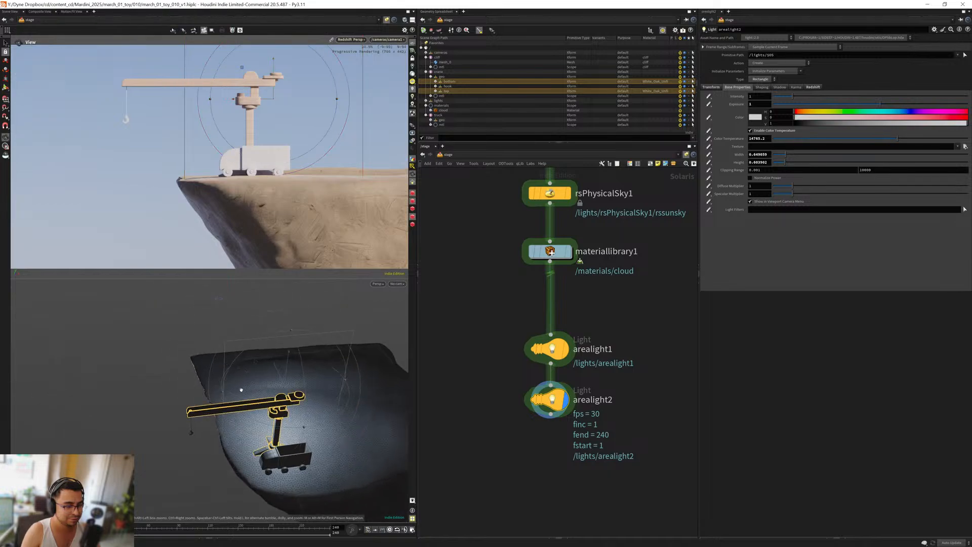
key(Return)
key(r)
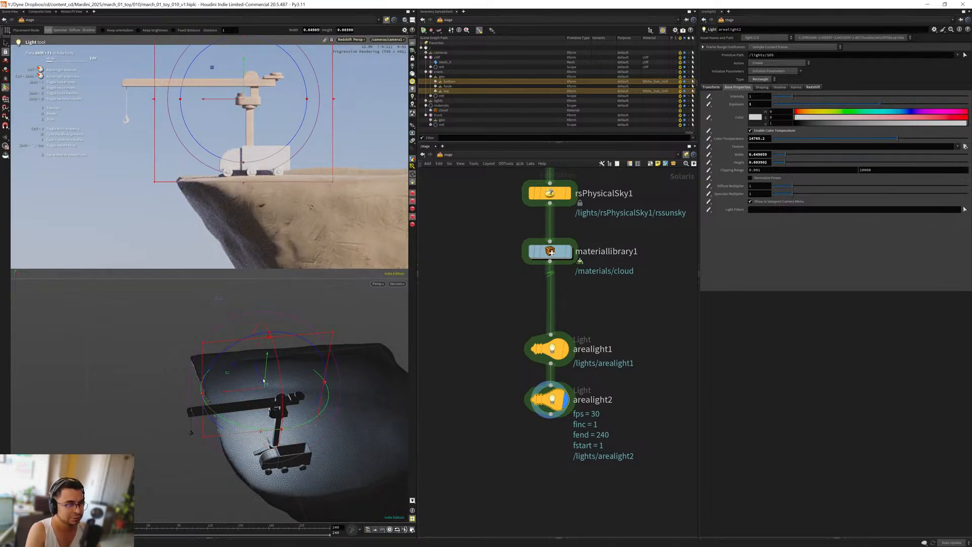
key(Escape)
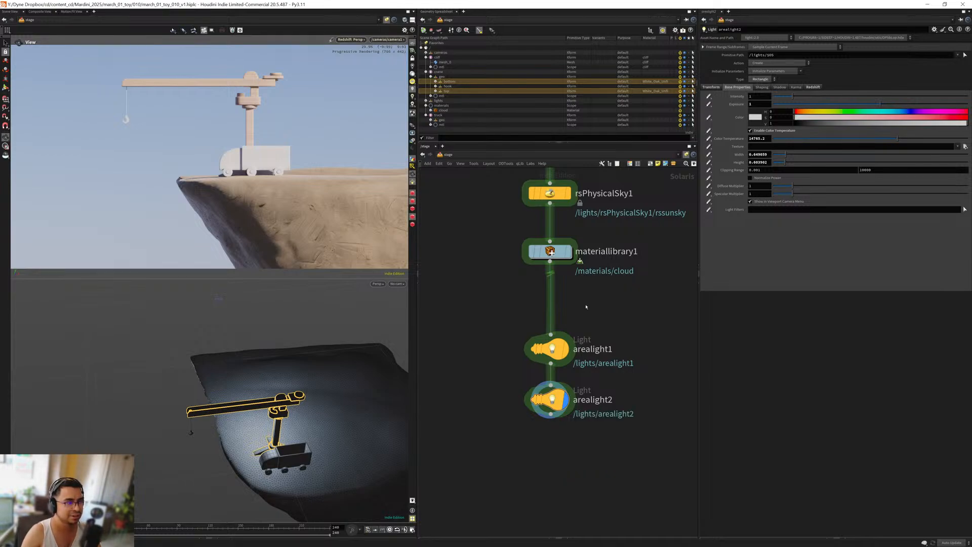
Step: Go back up the stage chain to crane_mtl and open its White_Oak_Unfinished_02 shader network
middle_drag(495, 298, 519, 363)
scroll(508, 344, down, 4)
middle_drag(491, 207, 496, 300)
middle_drag(497, 175, 501, 283)
middle_drag(508, 537, 470, 323)
scroll(475, 379, up, 2)
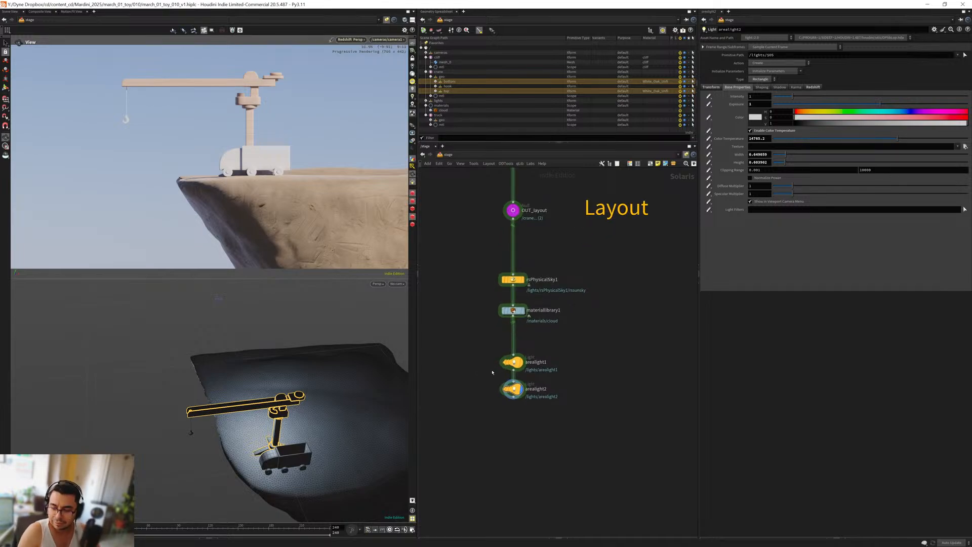
middle_drag(489, 264, 484, 336)
middle_drag(473, 175, 493, 322)
middle_drag(489, 214, 498, 305)
scroll(481, 334, down, 3)
middle_drag(476, 184, 494, 338)
scroll(489, 338, up, 5)
click(568, 345)
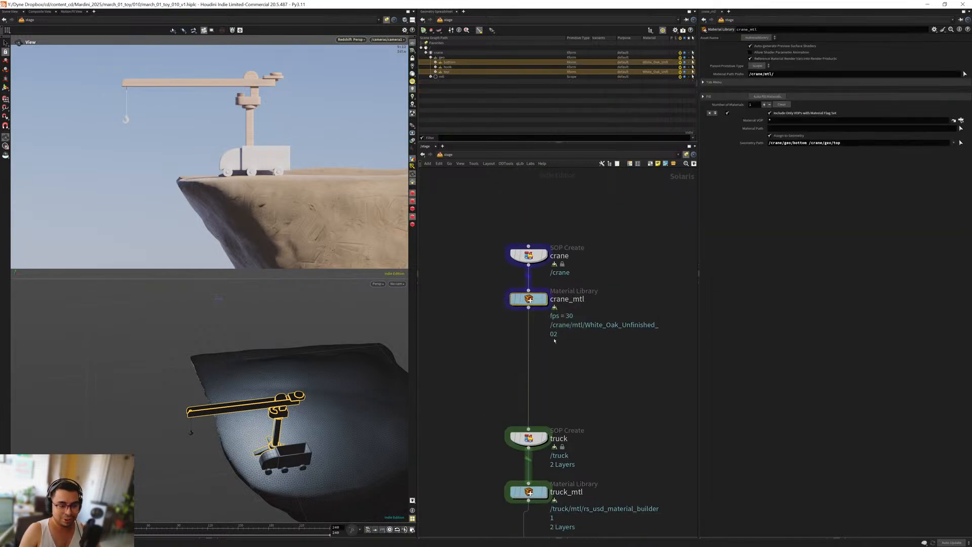
key(Return)
key(Return)
scroll(489, 247, up, 4)
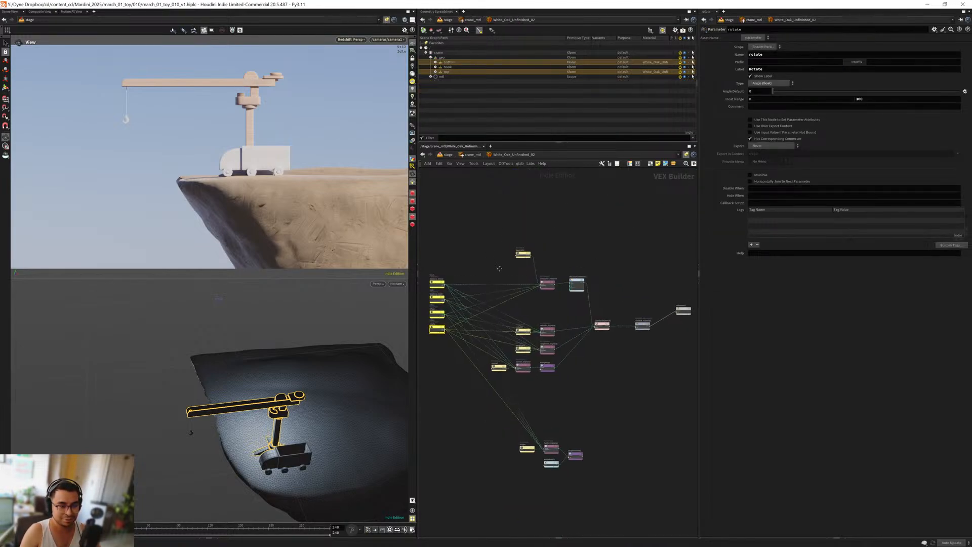
Step: Add a dy RS User Data node above the basecolor texture that reads the integer attribute class, with an RS Jitter node included
key(Tab)
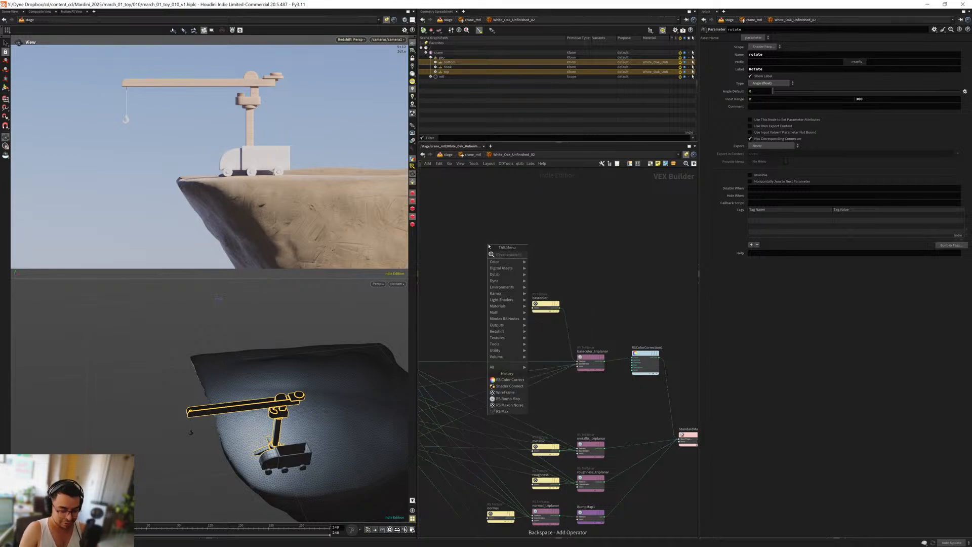
text(dy u)
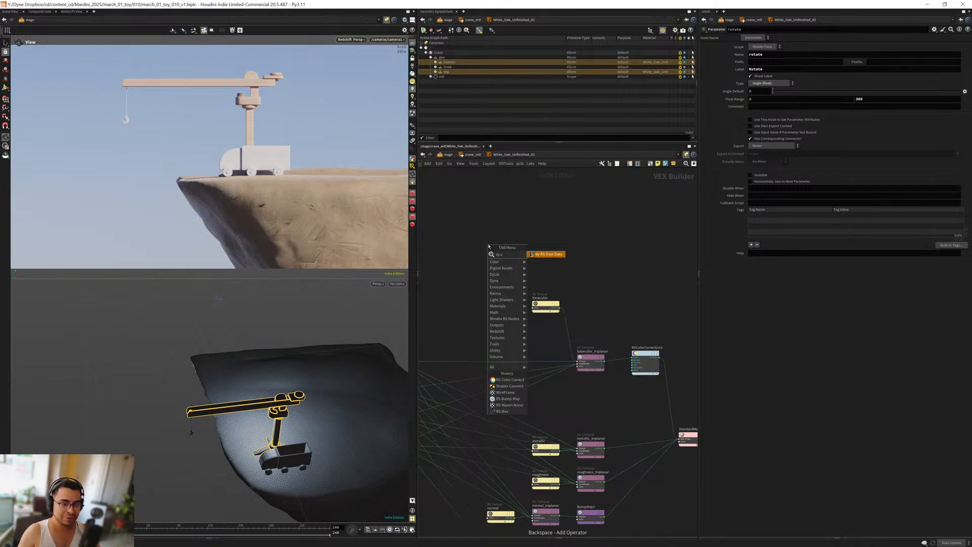
key(Return)
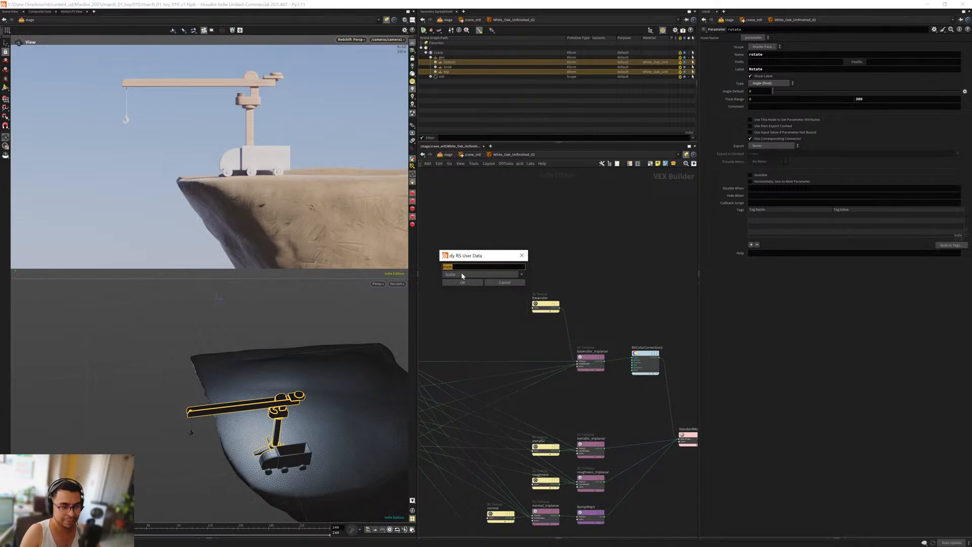
click(462, 274)
click(451, 287)
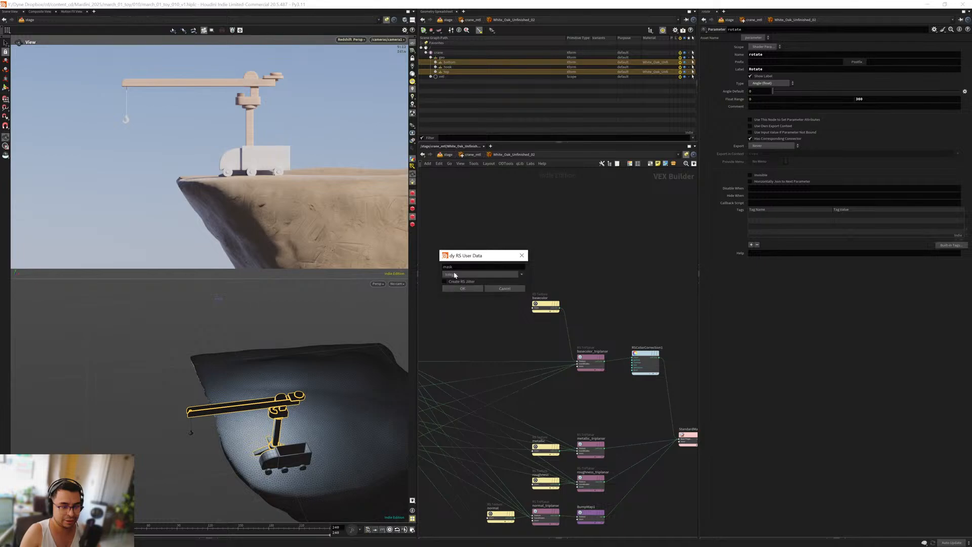
double_click(449, 267)
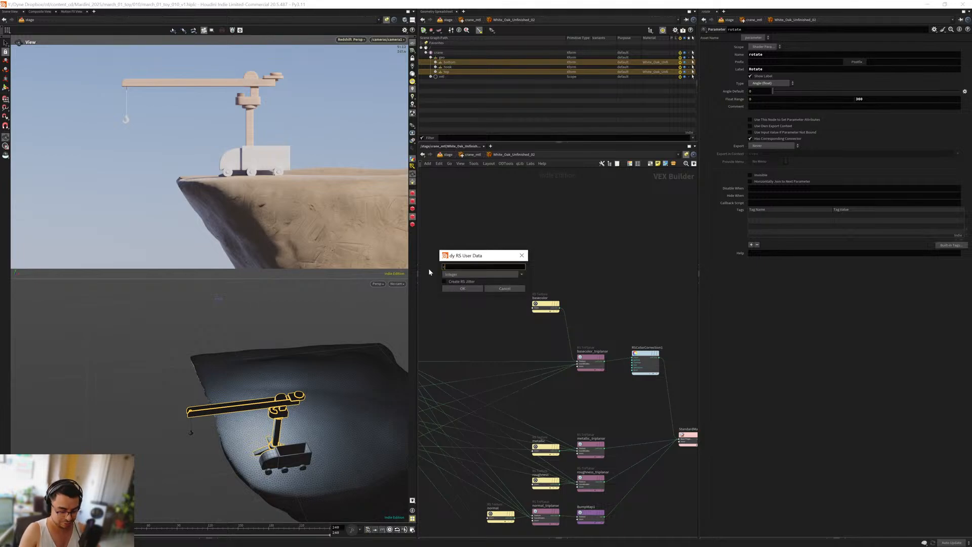
click(445, 282)
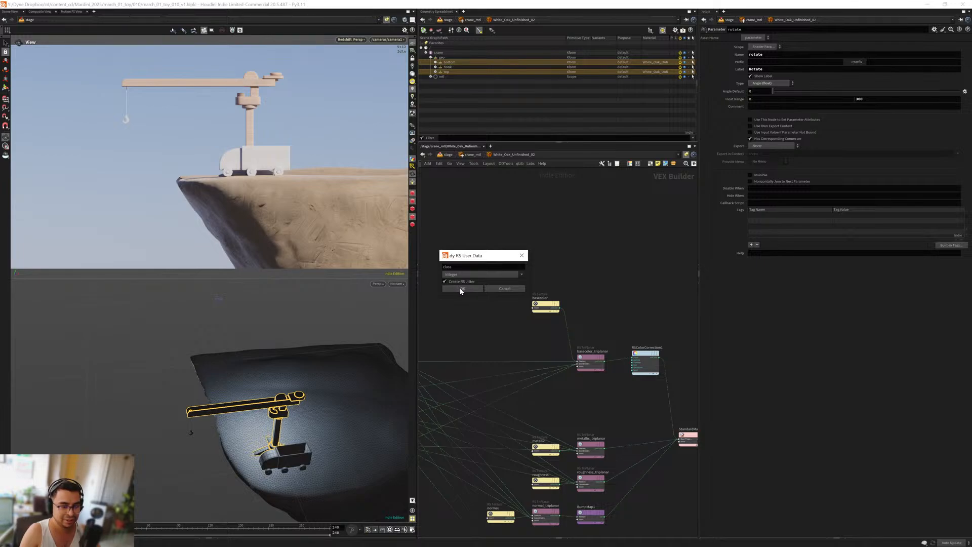
click(461, 289)
middle_drag(462, 294, 492, 314)
scroll(458, 286, up, 5)
click(548, 240)
drag(548, 240, 562, 239)
middle_drag(562, 240, 501, 238)
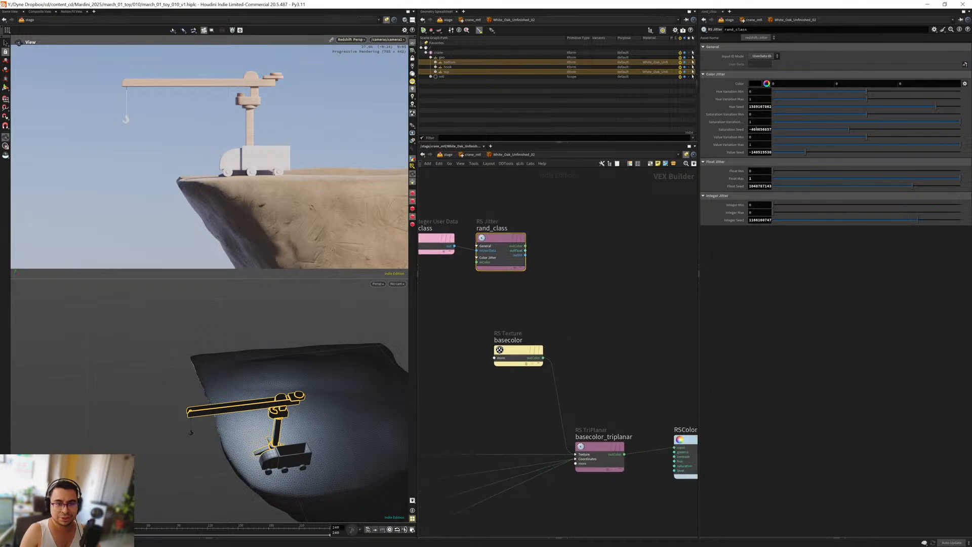
Step: Rename the color correction node after basecolor_triplanar to base_CC
scroll(537, 299, down, 3)
middle_drag(603, 352, 527, 306)
scroll(526, 330, up, 1)
drag(526, 330, 504, 335)
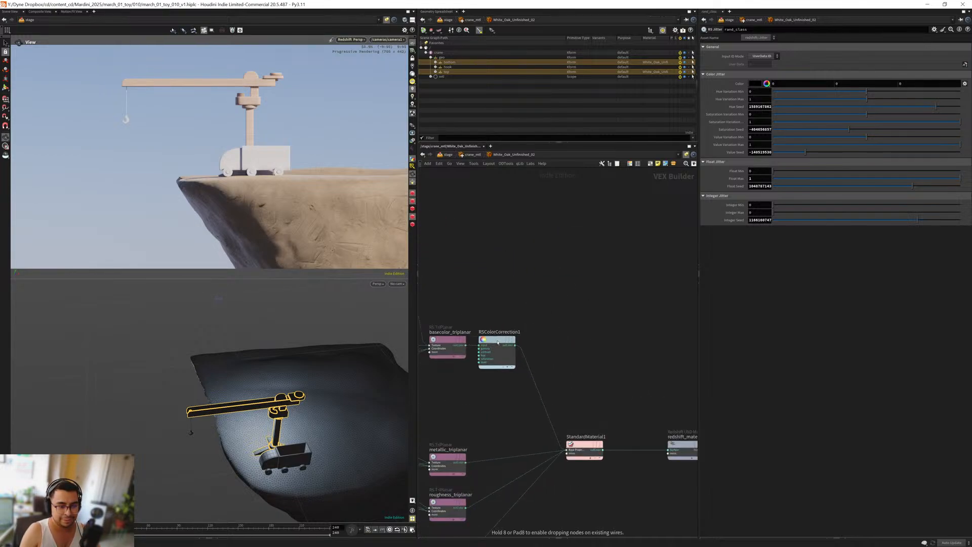
double_click(500, 331)
double_click(500, 331)
text(base_CC)
key(Return)
Step: Insert a second RS Color Correct node between base_CC and StandardMaterial1 and name it rnd_color
key(Tab)
text(cor)
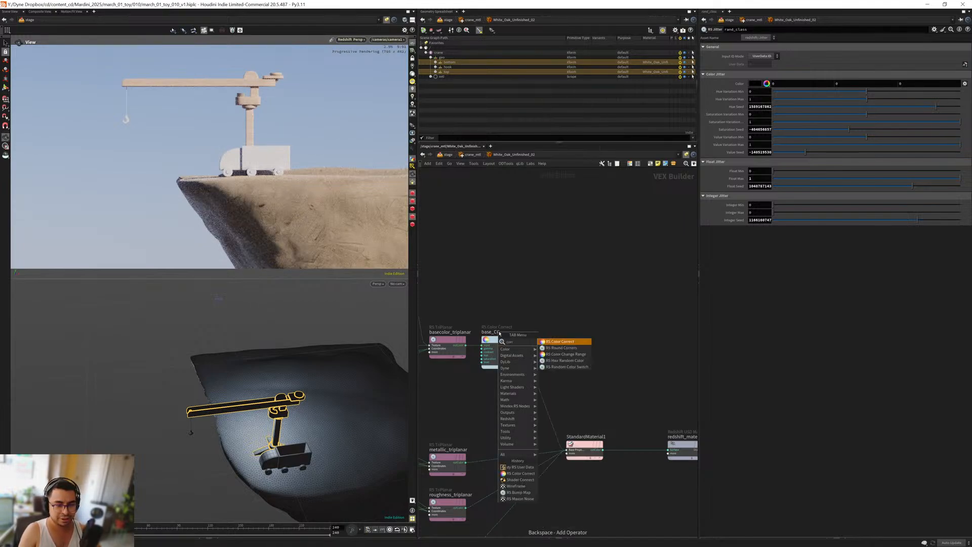
key(Return)
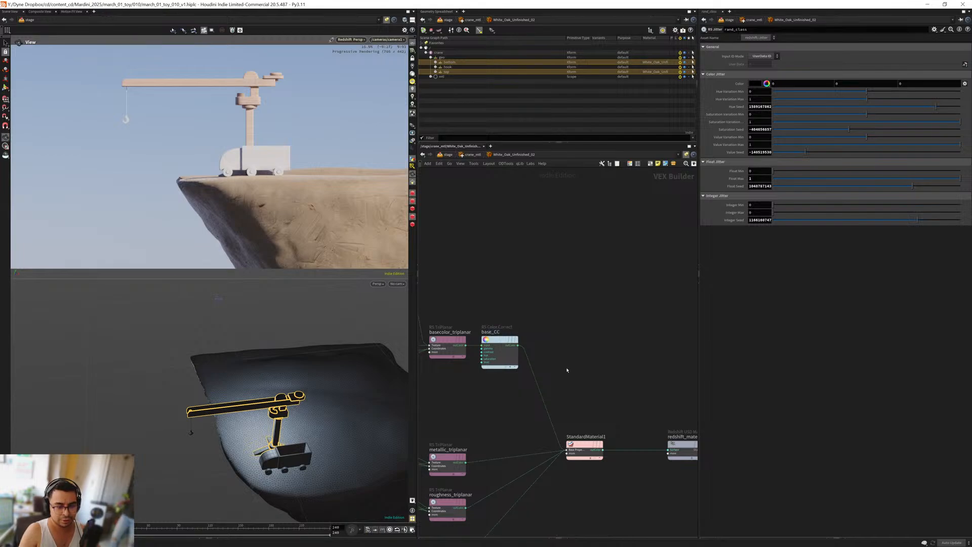
click(563, 366)
mouse_move(564, 369)
mouse_down()
mouse_move(539, 397)
mouse_move(583, 369)
mouse_up()
click(583, 362)
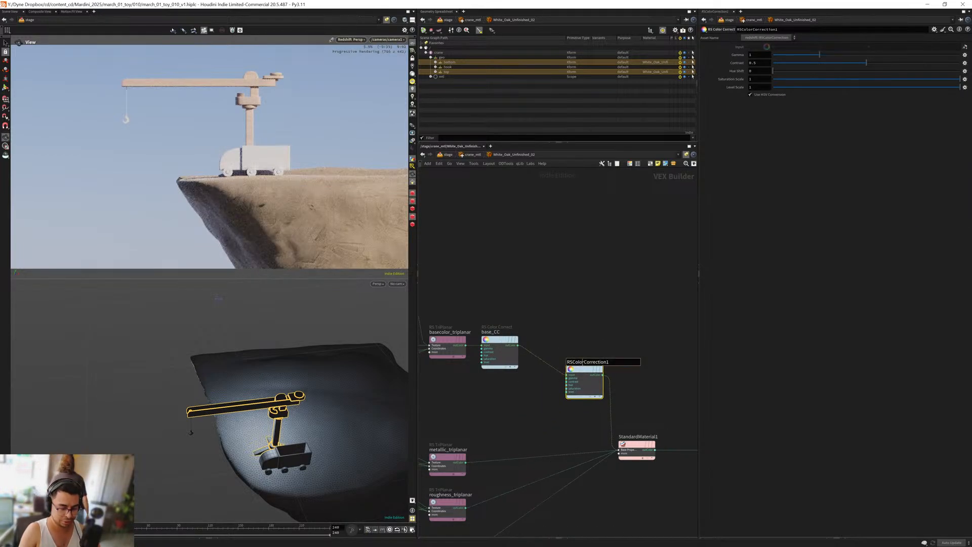
double_click(583, 361)
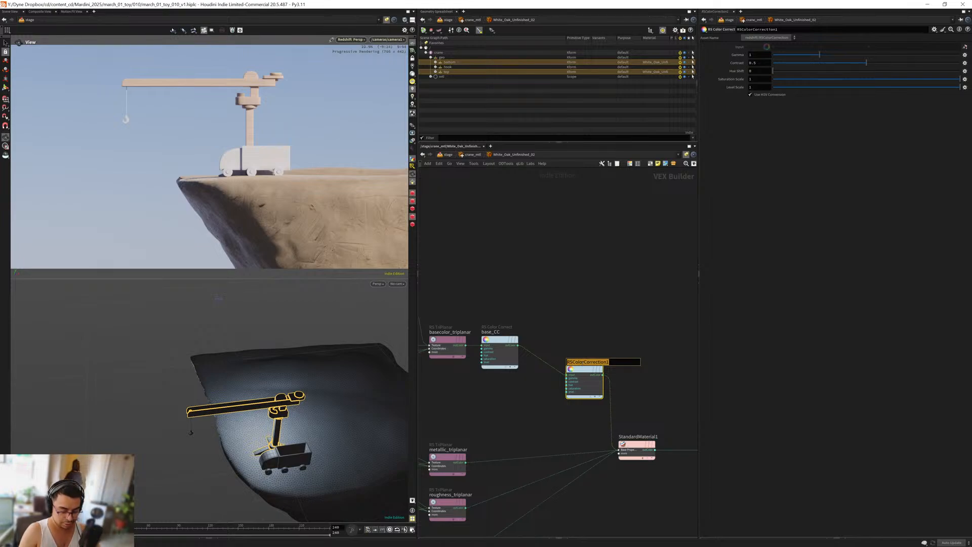
text(ran)
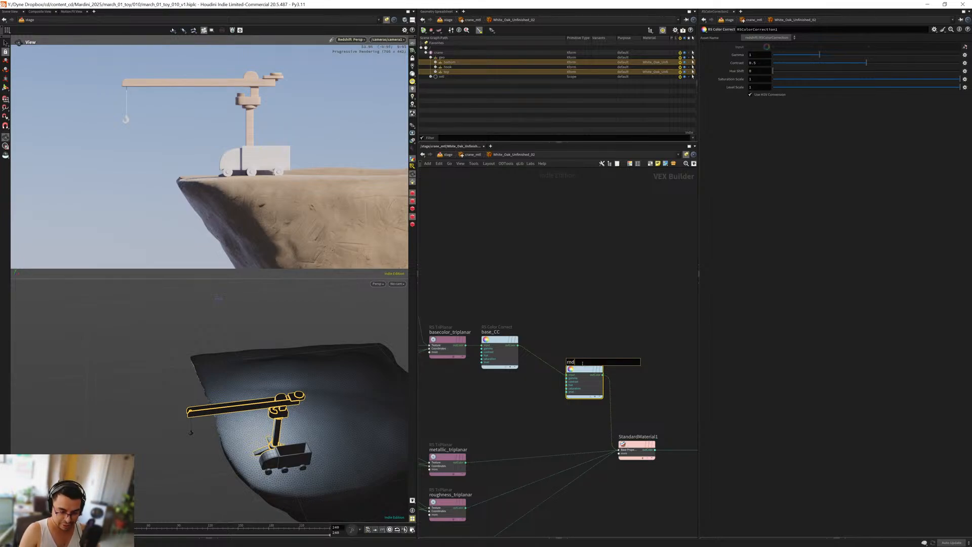
text(_co)
key(Return)
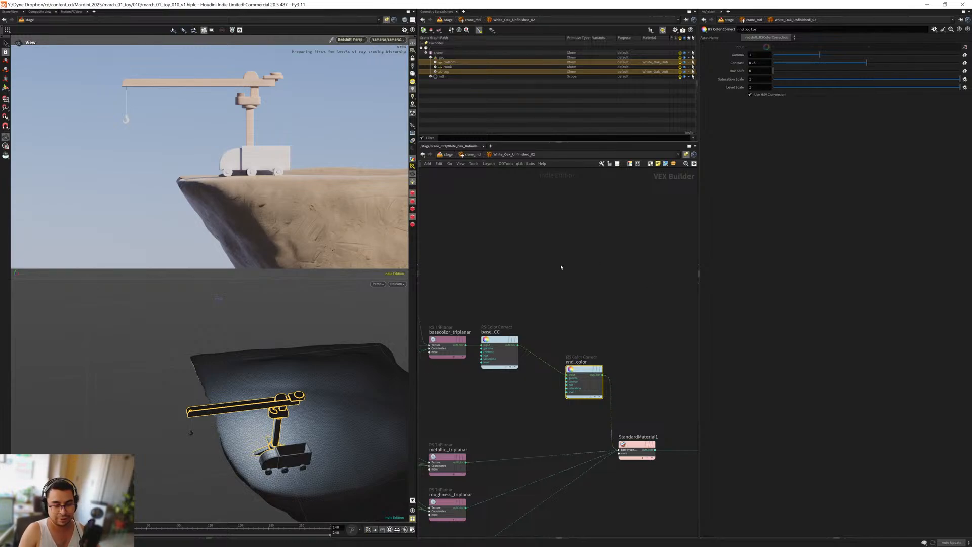
Step: Add an RS Change Range node and wire rand_class's float output through it into rnd_color's level scale
middle_drag(590, 274, 595, 337)
middle_drag(502, 276, 558, 273)
key(Tab)
text(ramp)
key(Return)
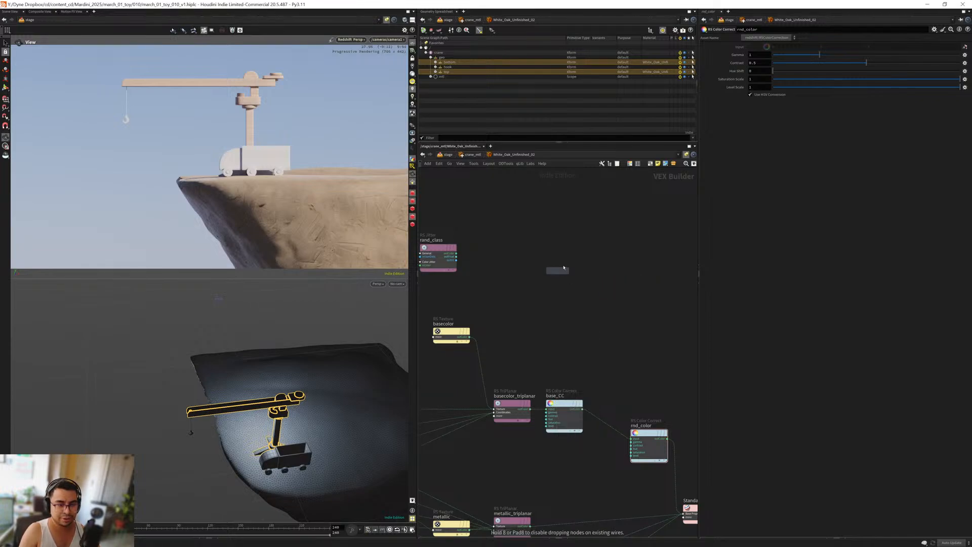
click(563, 268)
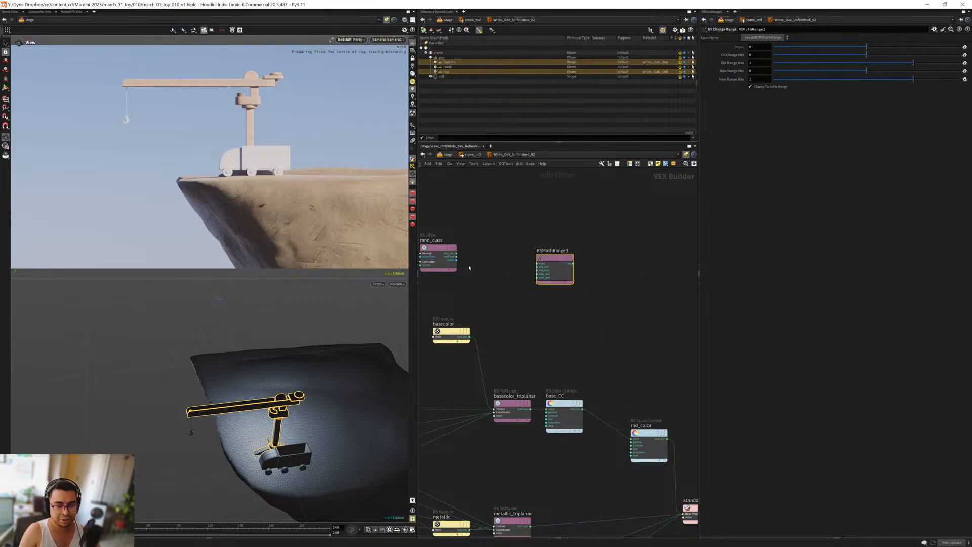
drag(456, 257, 538, 264)
click(573, 265)
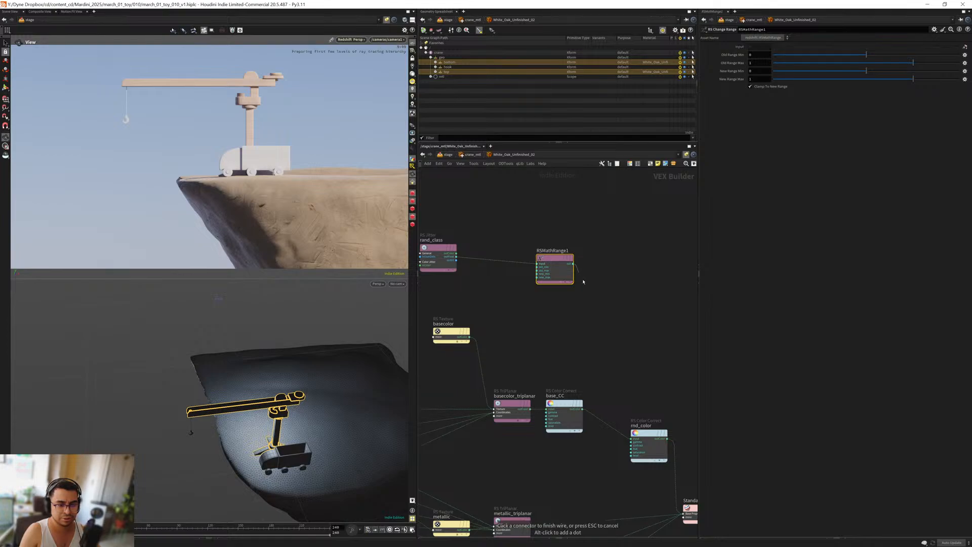
click(634, 458)
drag(631, 304, 536, 233)
drag(657, 364, 675, 482)
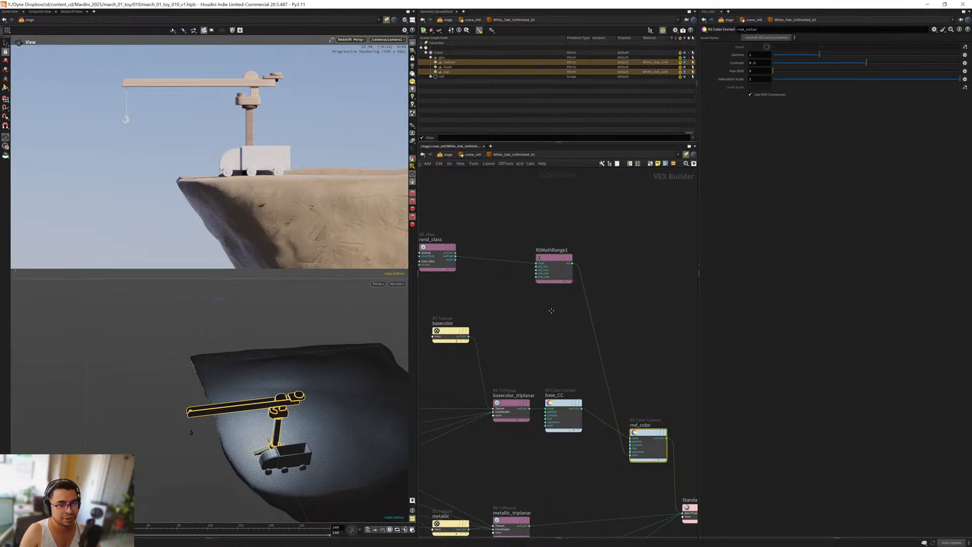
Step: Try a different, negative float seed on the rand_class jitter node
middle_drag(510, 281, 561, 279)
drag(526, 298, 468, 234)
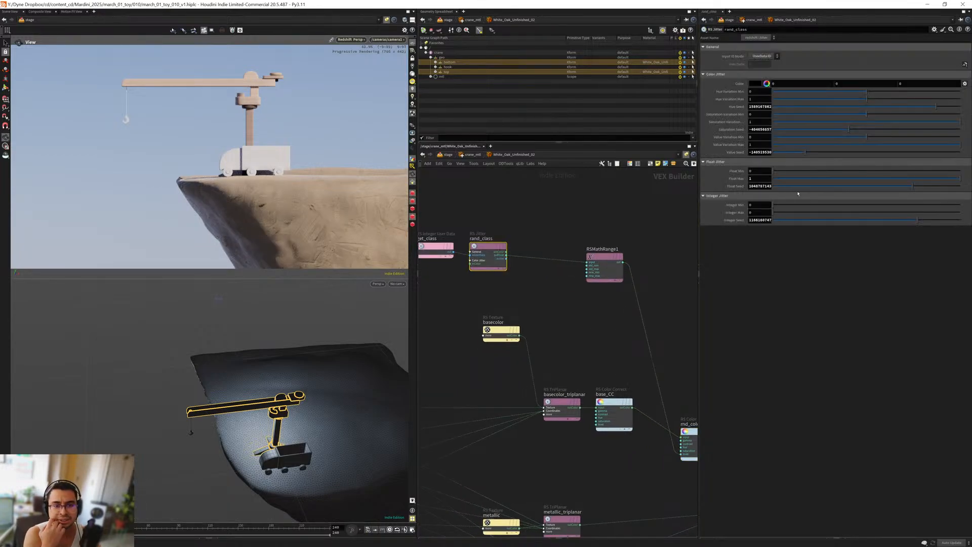
click(827, 186)
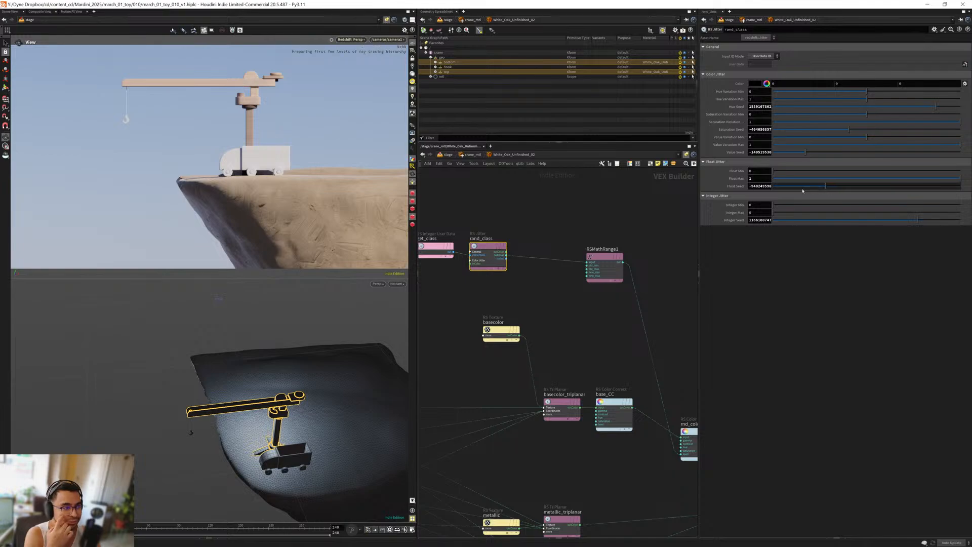
middle_drag(577, 336, 568, 310)
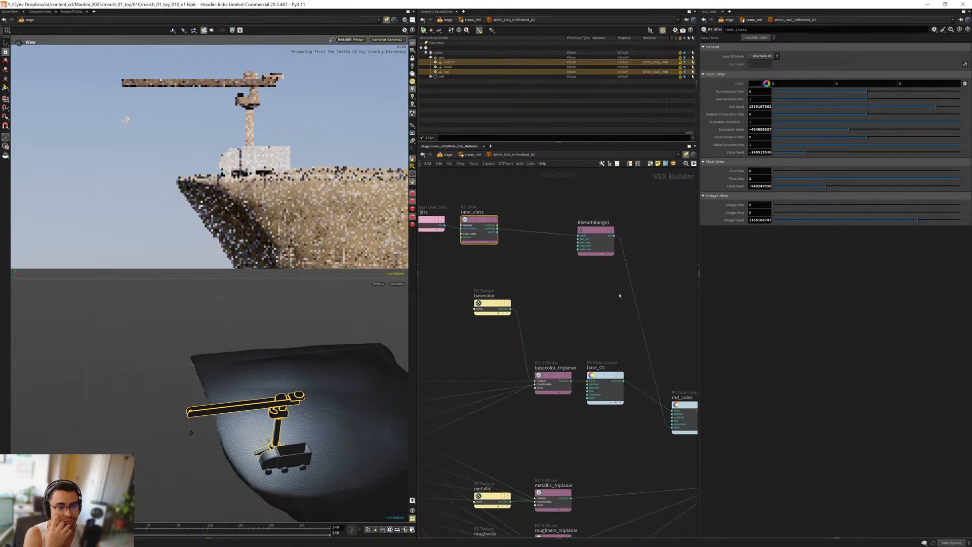
Step: Set RSMathRange1's new range to a minimum of 0.8 and a maximum of 1.2
click(596, 238)
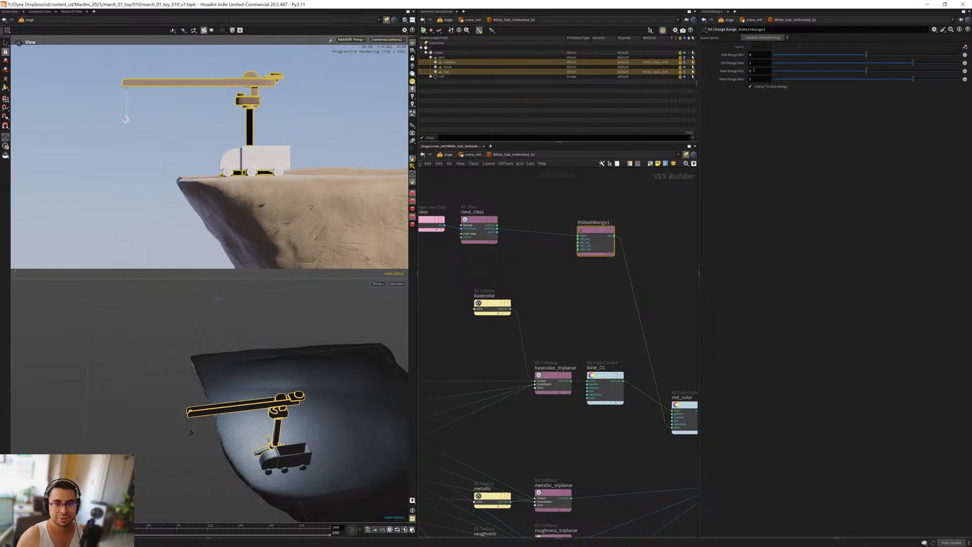
text(0.8)
key(Tab)
text(1.2)
key(Return)
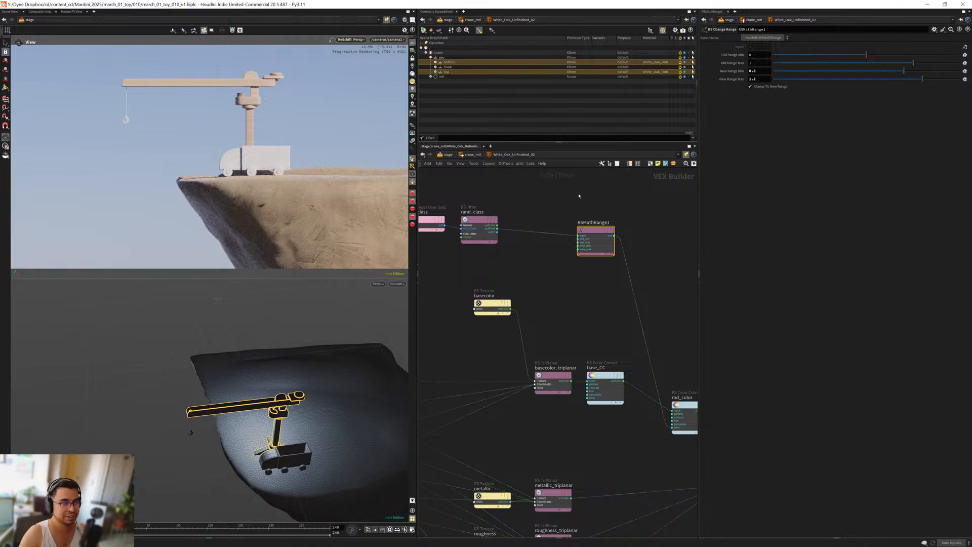
Step: Widen RSMathRange1's new range to a minimum of 0.7 and a maximum of 1.3
text(0.7)
key(Tab)
text(1.3)
key(Return)
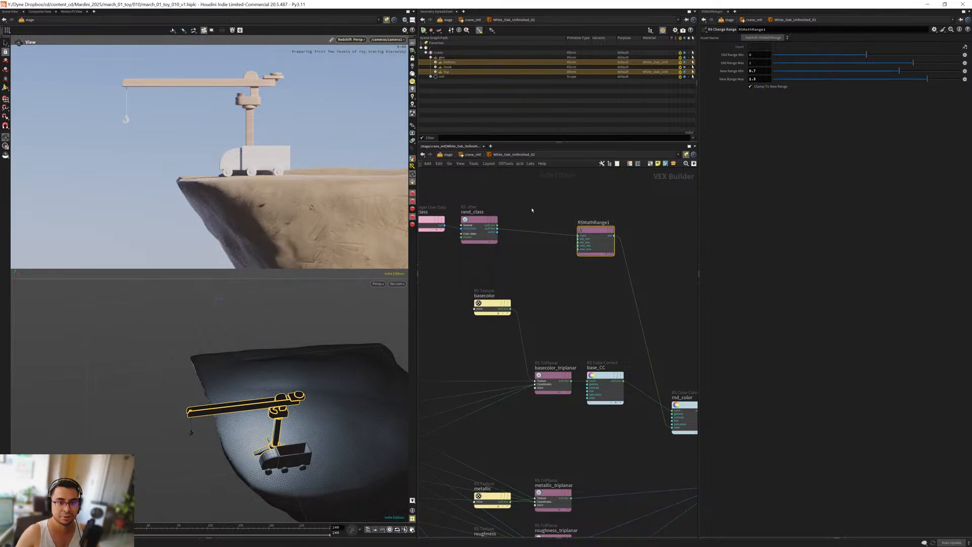
Step: Try several float seeds on rand_class, settling near the upper end of the range, and clear the scene graph selection
middle_drag(548, 203, 569, 210)
drag(551, 187, 483, 278)
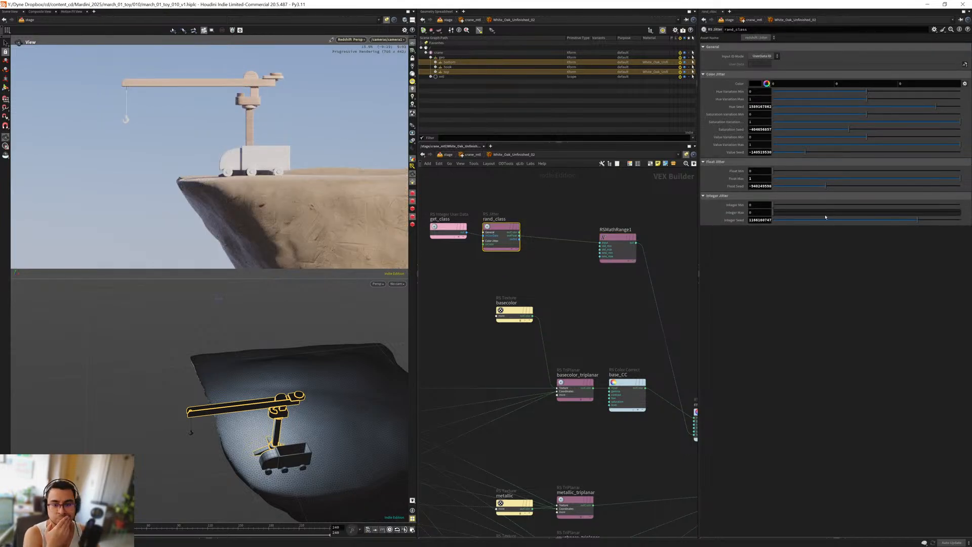
click(799, 186)
middle_drag(567, 310, 537, 287)
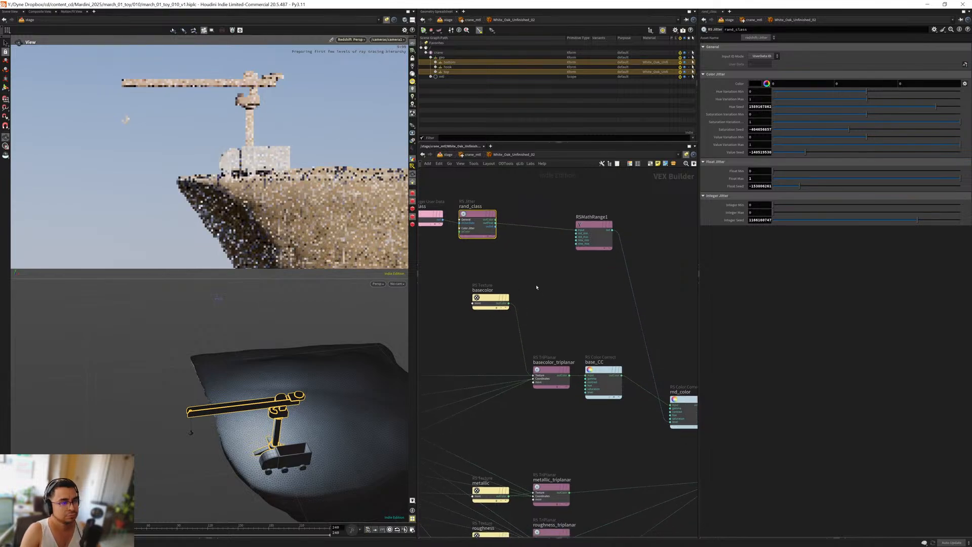
click(450, 117)
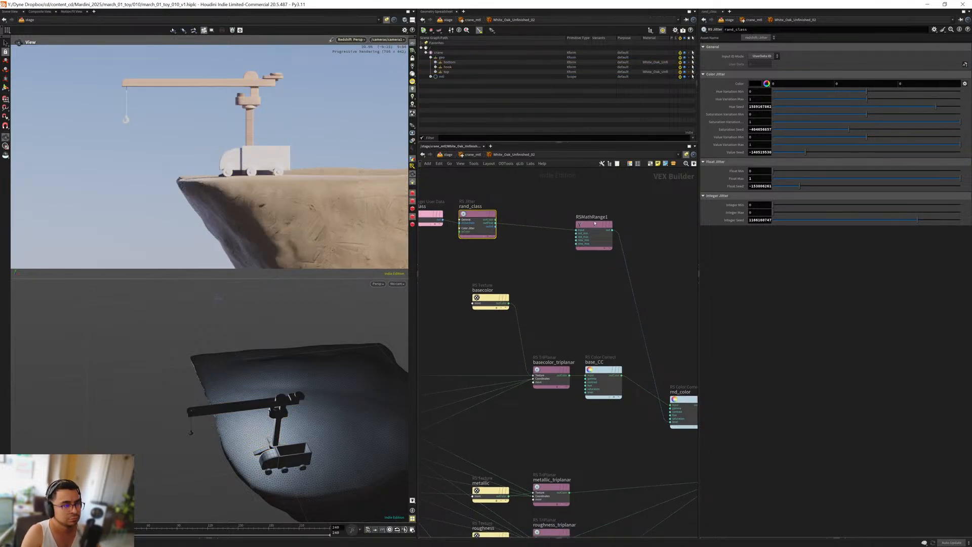
click(885, 187)
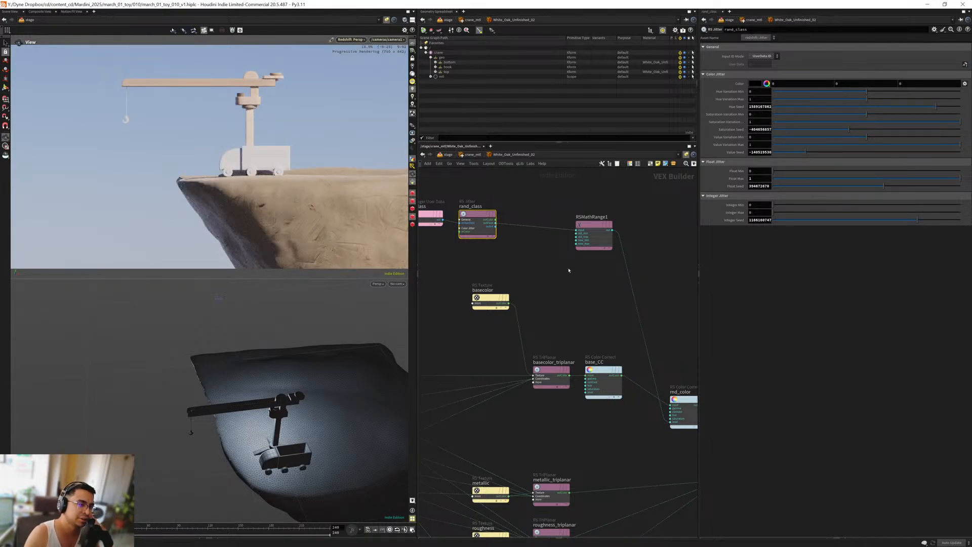
click(931, 185)
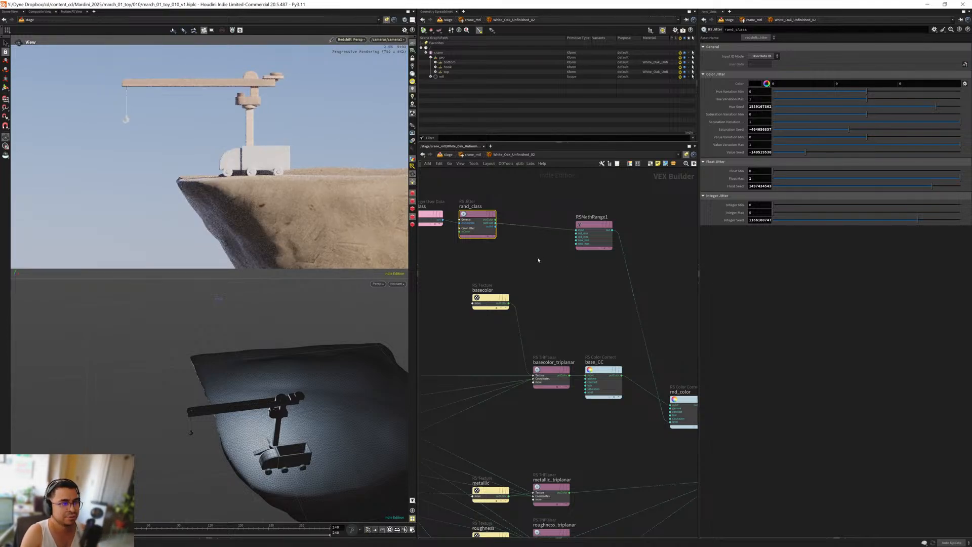
click(948, 185)
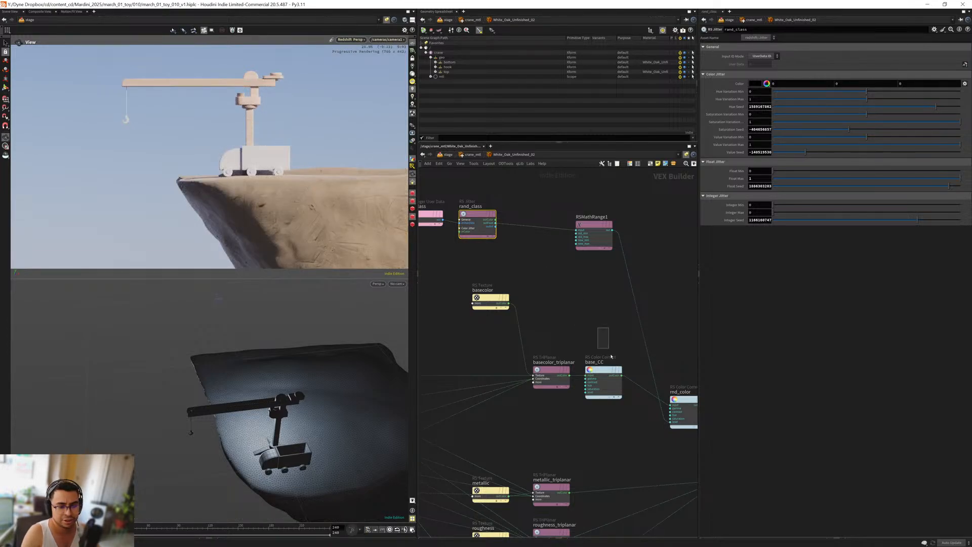
Step: Lower base_CC's level scale, trying 0.7 and settling on 0.85
click(603, 372)
click(761, 87)
text(0.7)
key(Return)
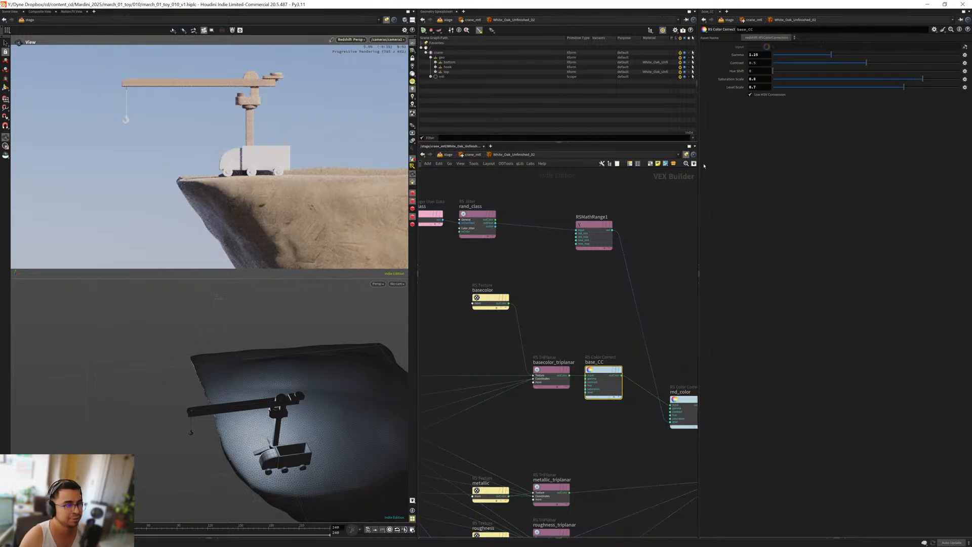
click(760, 87)
text(0.85)
key(Return)
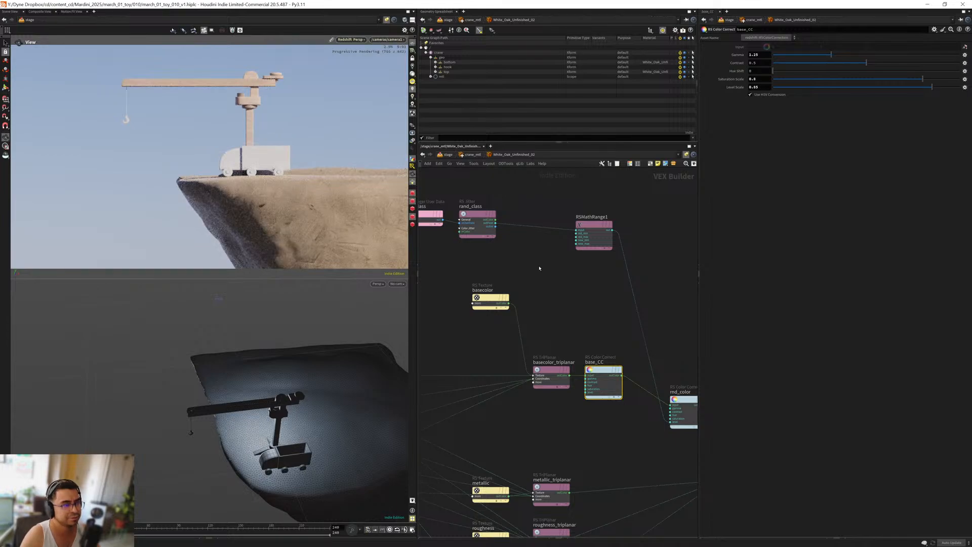
Step: Duplicate RSMathRange1 and wire the copy between rand_class's float output and rnd_color's hue shift
middle_drag(547, 279, 502, 284)
drag(545, 232, 626, 425)
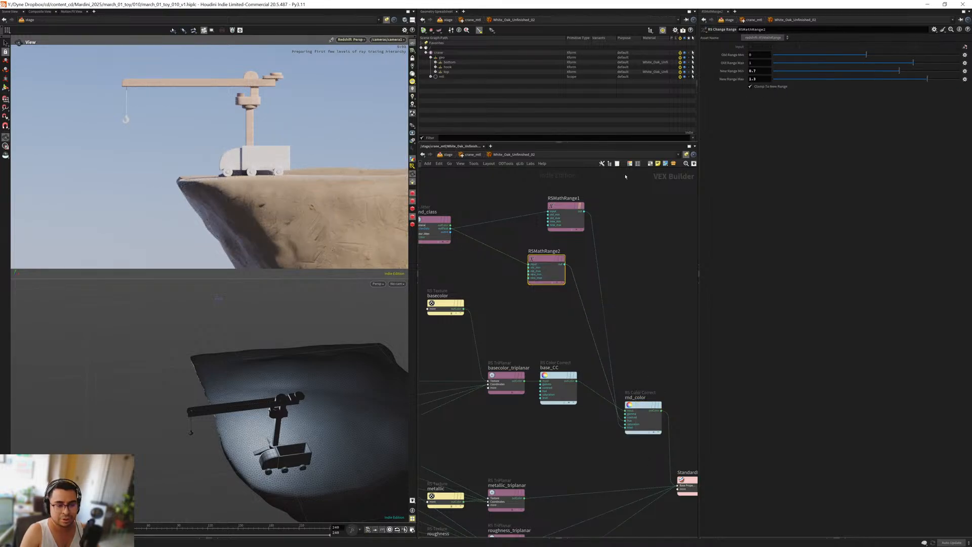
Step: Set RSMathRange2's new range to a minimum of 350 and a maximum of 360
click(753, 71)
text(150)
click(760, 79)
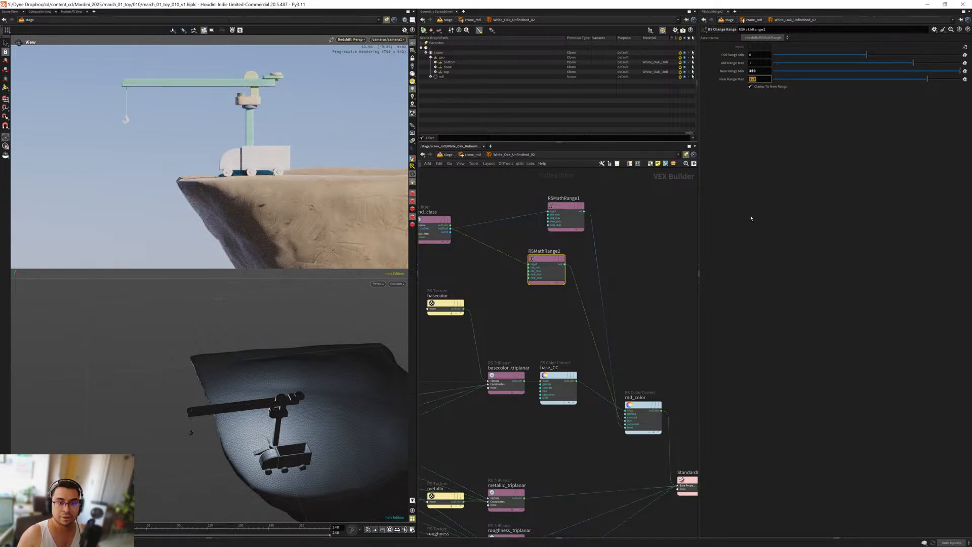
text(360)
key(Return)
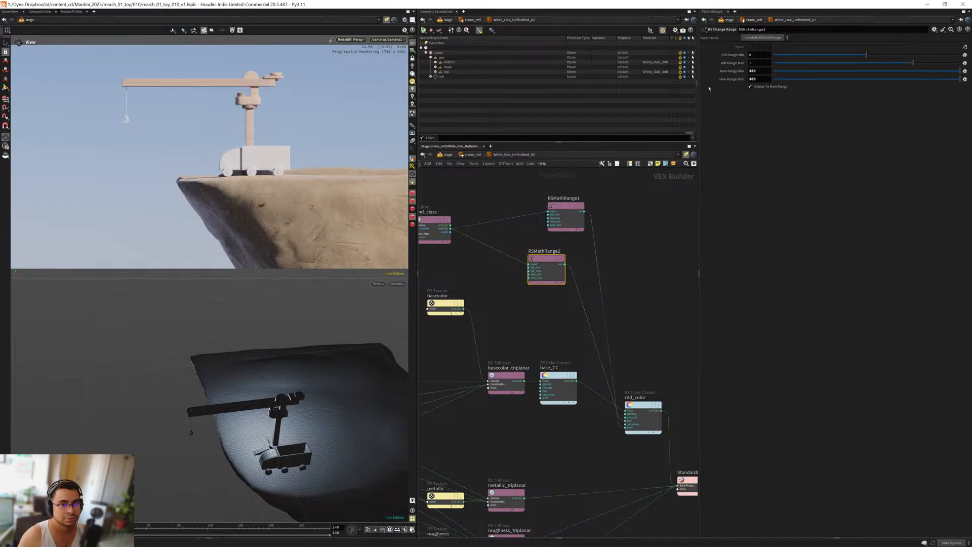
Step: Raise RSMathRange2's new range maximum to 370
click(764, 79)
text(370)
key(Return)
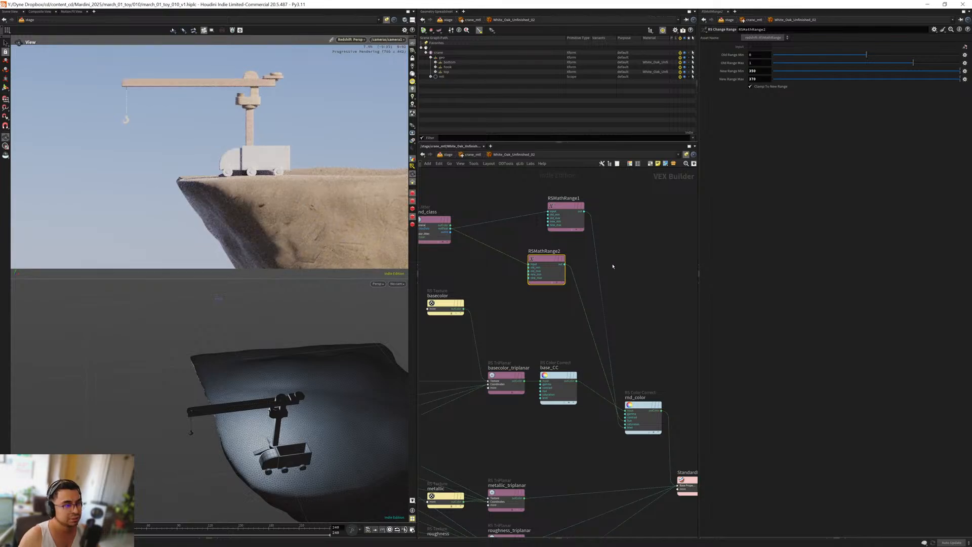
scroll(512, 304, down, 3)
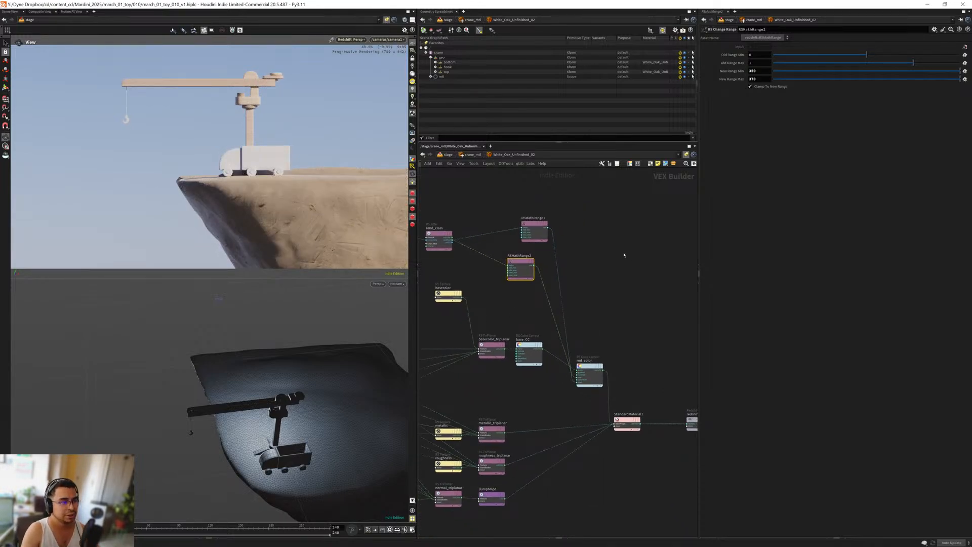
Step: Add a pasted Material Library node directly after crane_mtl in the stage network and name it extra_mtls
key(u)
click(471, 305)
middle_drag(464, 349, 473, 309)
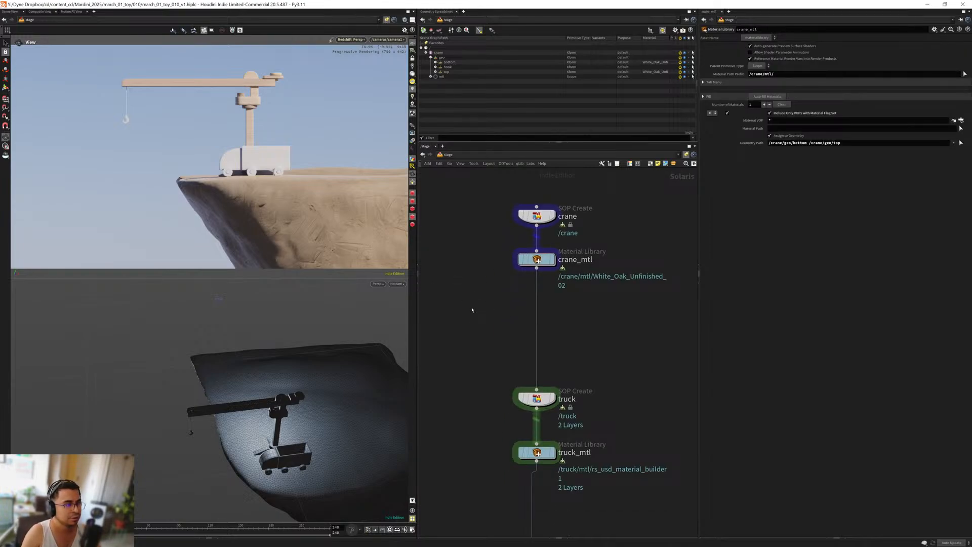
shift+drag(544, 260, 544, 211)
key(ctrl+v)
drag(566, 266, 533, 252)
double_click(574, 251)
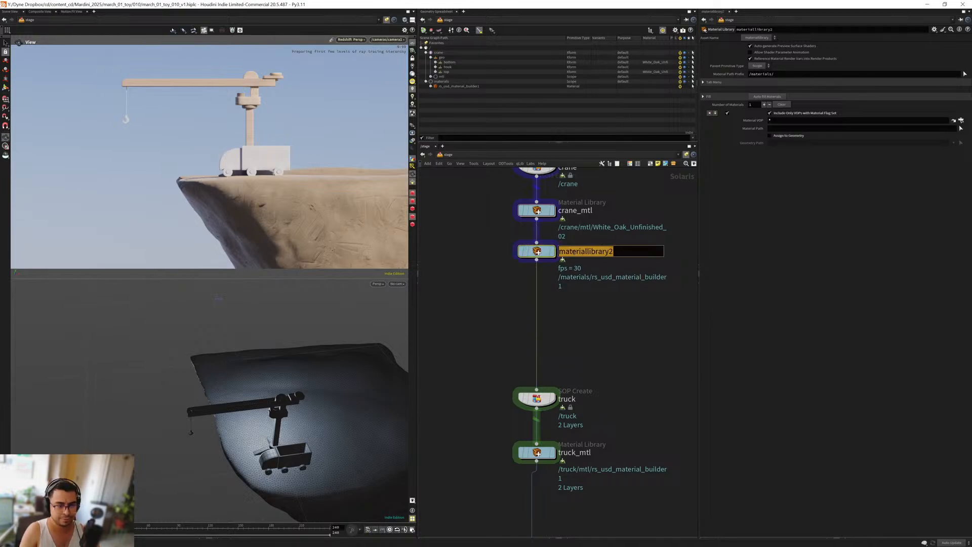
text(extra_m)
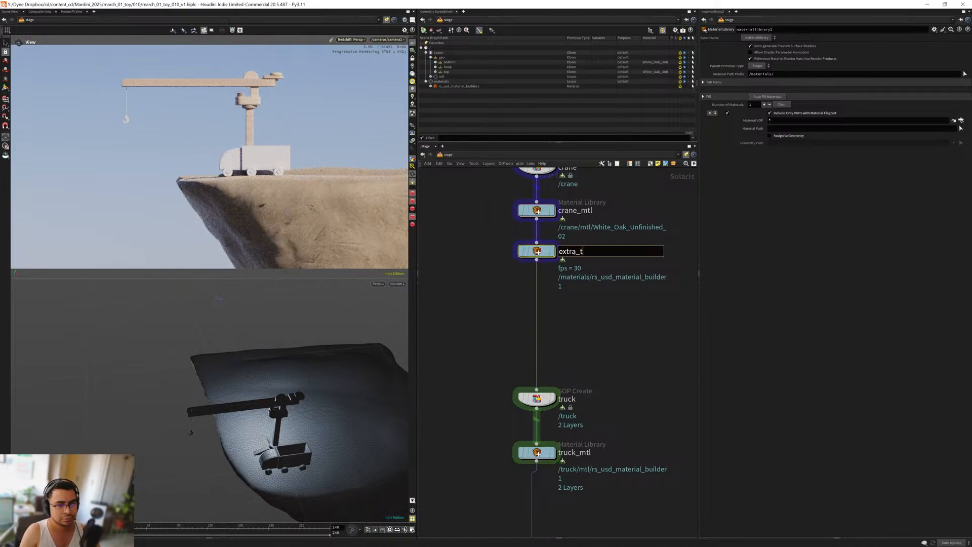
text(tls)
key(Return)
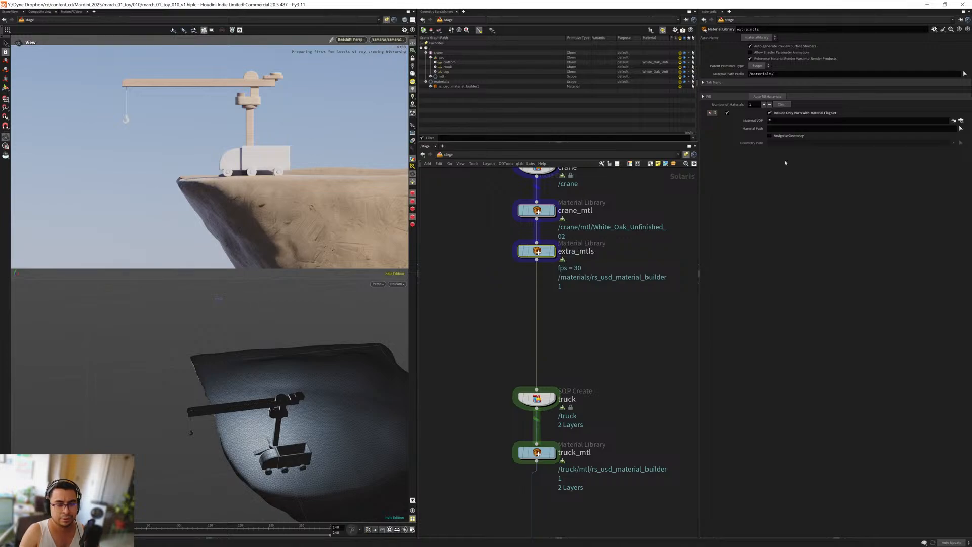
Step: Enable geometry assignment on extra_mtls and set its geometry path to /crane/geo/hook
click(769, 135)
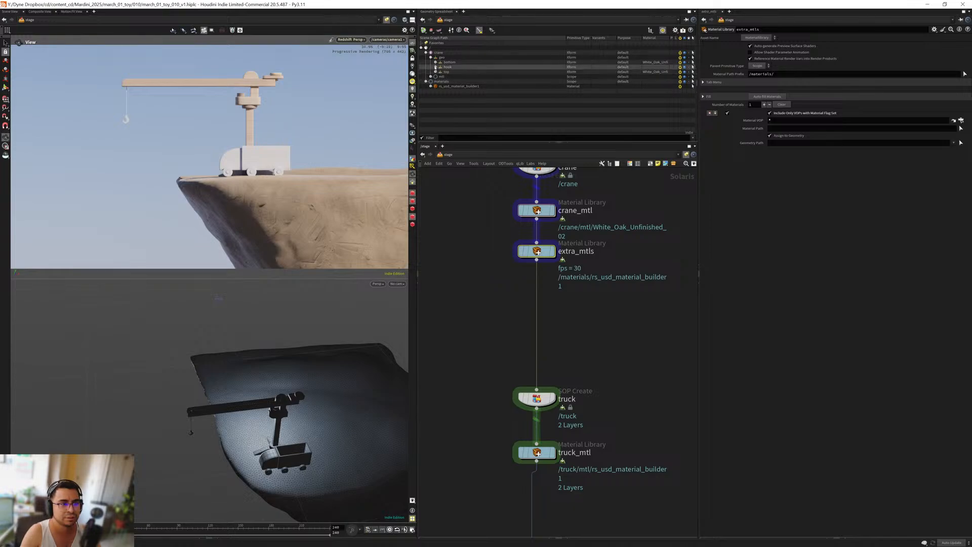
click(435, 66)
click(440, 72)
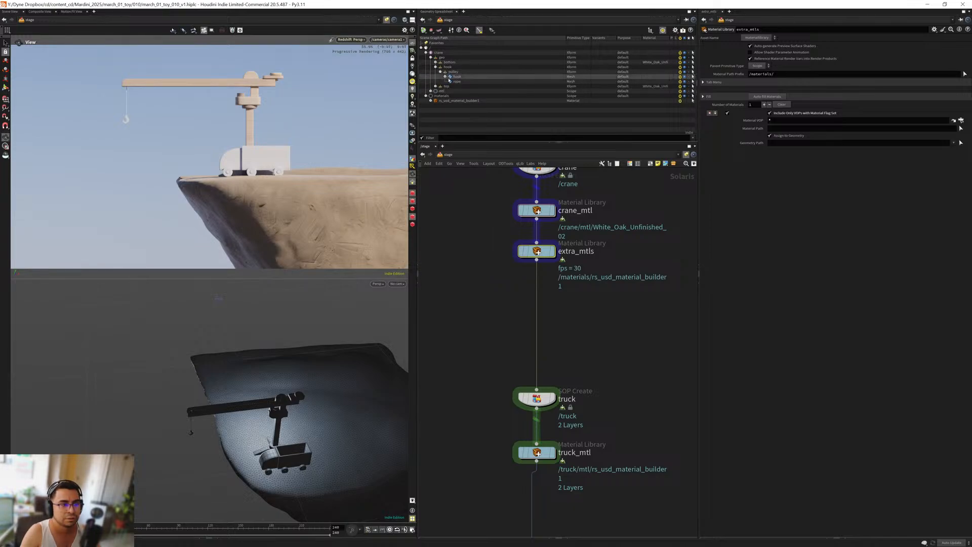
click(440, 72)
drag(444, 67, 810, 144)
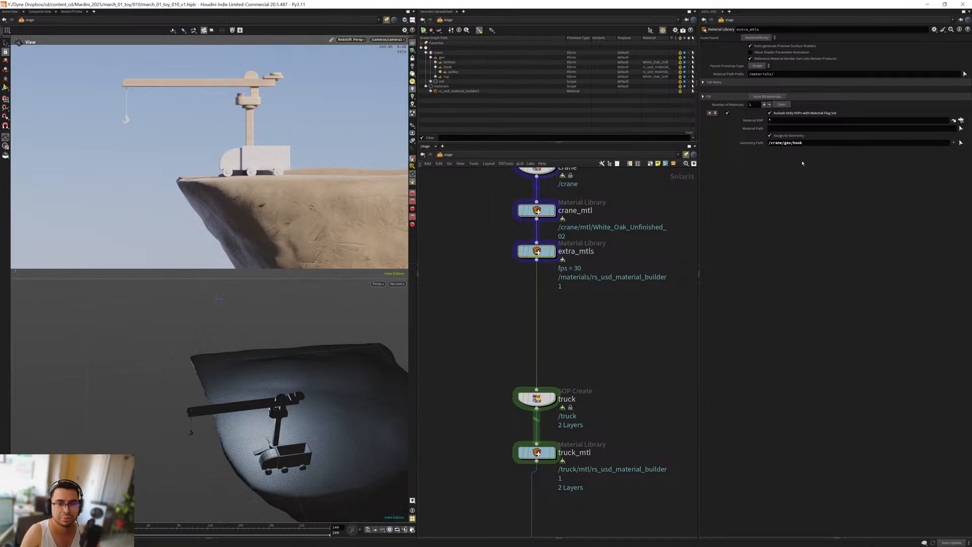
Step: Rename the material builder inside extra_mtls to hook
key(Return)
key(Return)
key(u)
key(F2)
key(ctrl+a)
text(hook)
key(Return)
Step: Set the metalness of the hook material's StandardMaterial1 to 1
key(Return)
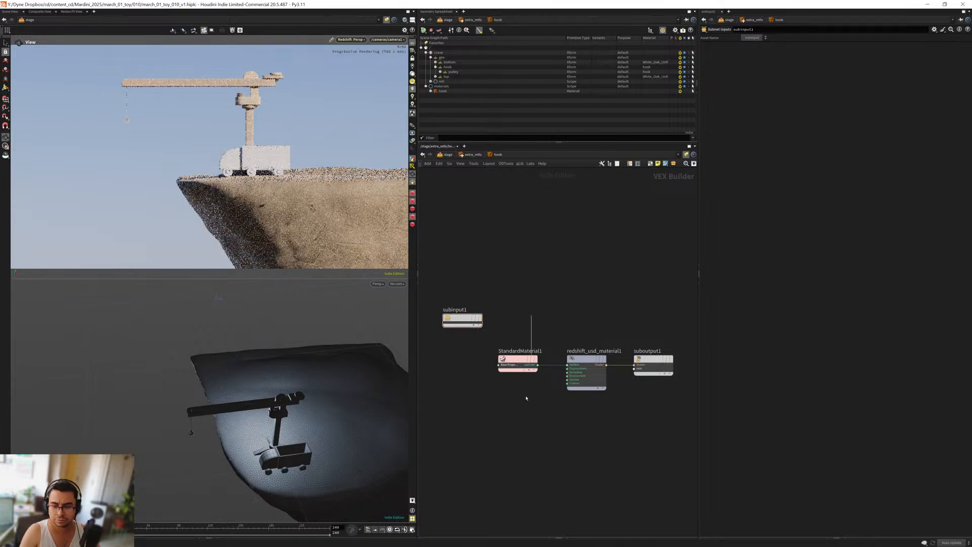
click(521, 363)
text(1)
key(Return)
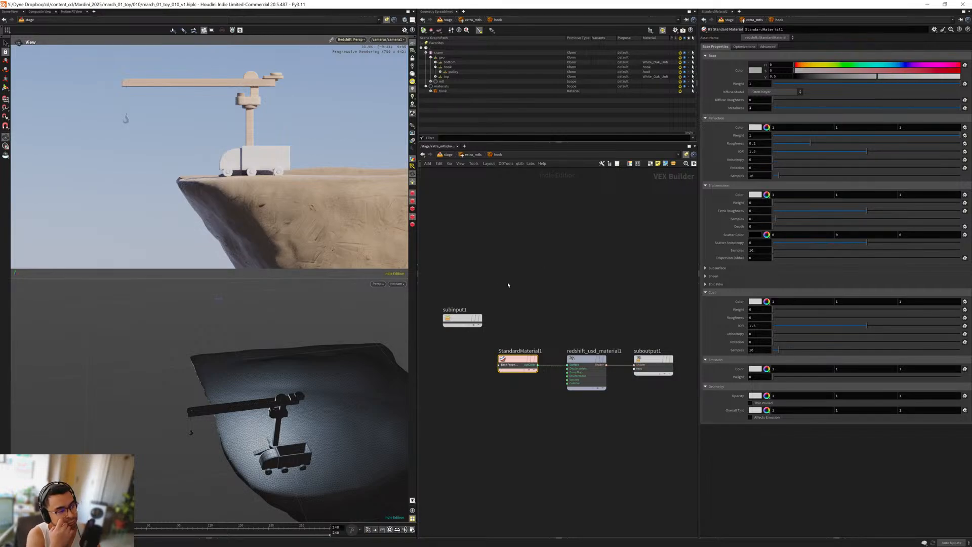
middle_drag(522, 302, 505, 282)
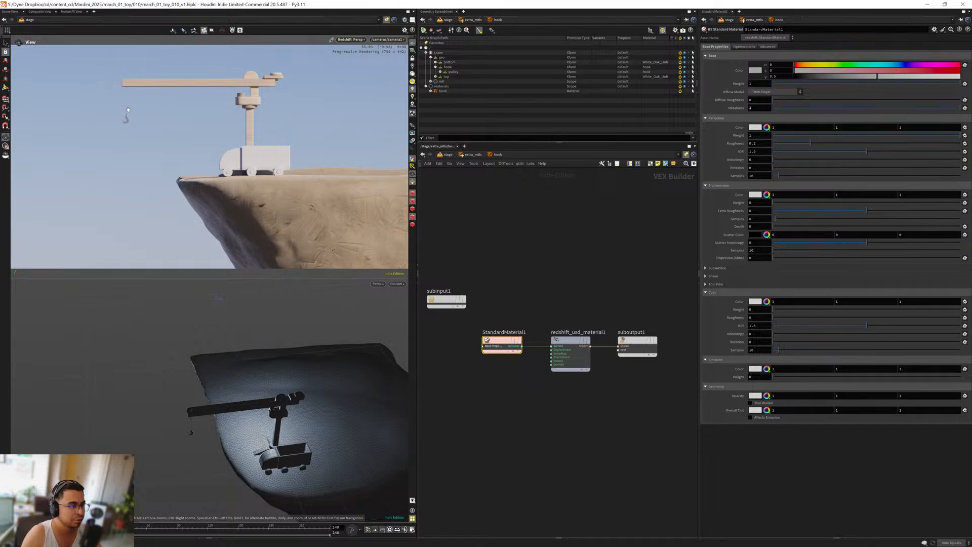
Step: Turn off geometry assignment on the extra_mtls material library
key(u)
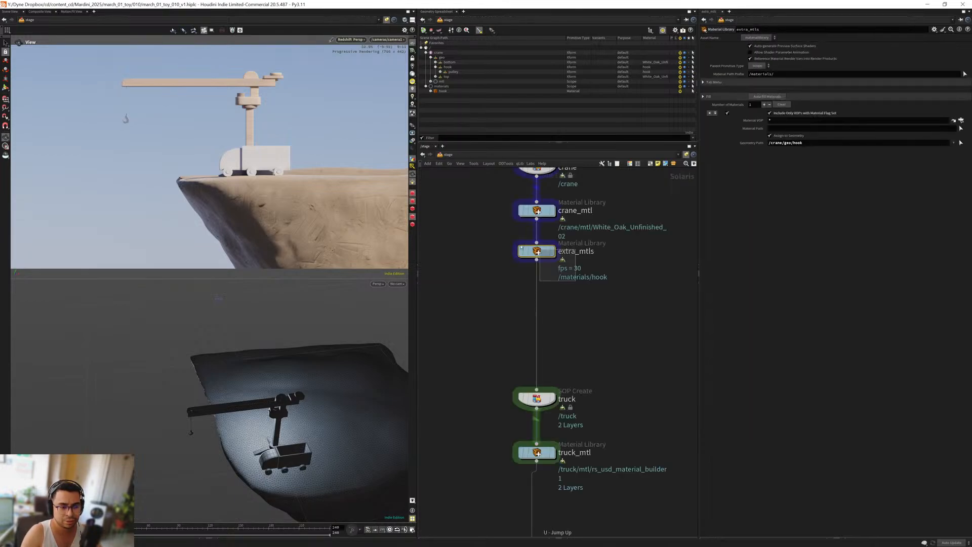
click(771, 136)
scroll(595, 286, up, 3)
drag(596, 280, 480, 225)
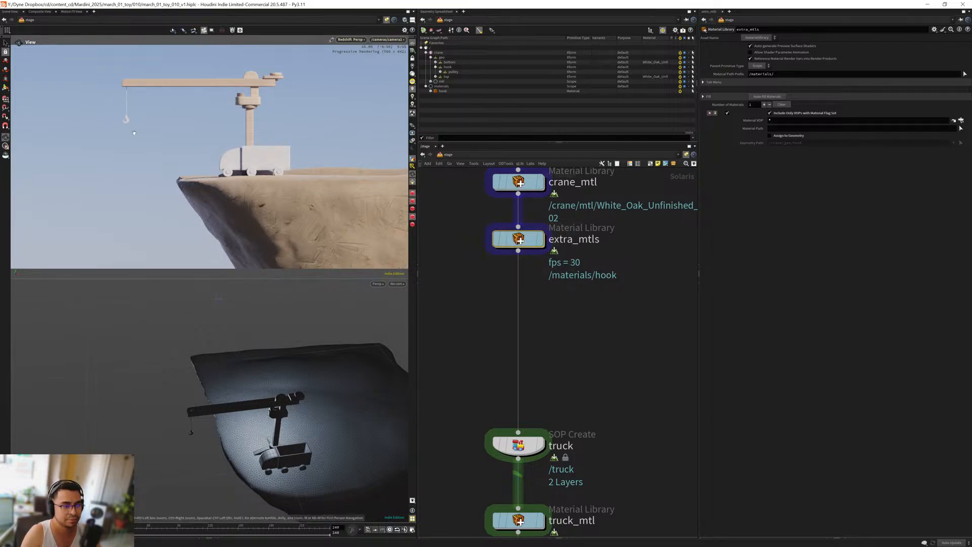
drag(596, 303, 463, 220)
Step: Add a second RS USD Material Builder below hook in extra_mtls and name it rope
key(Return)
double_click(530, 288)
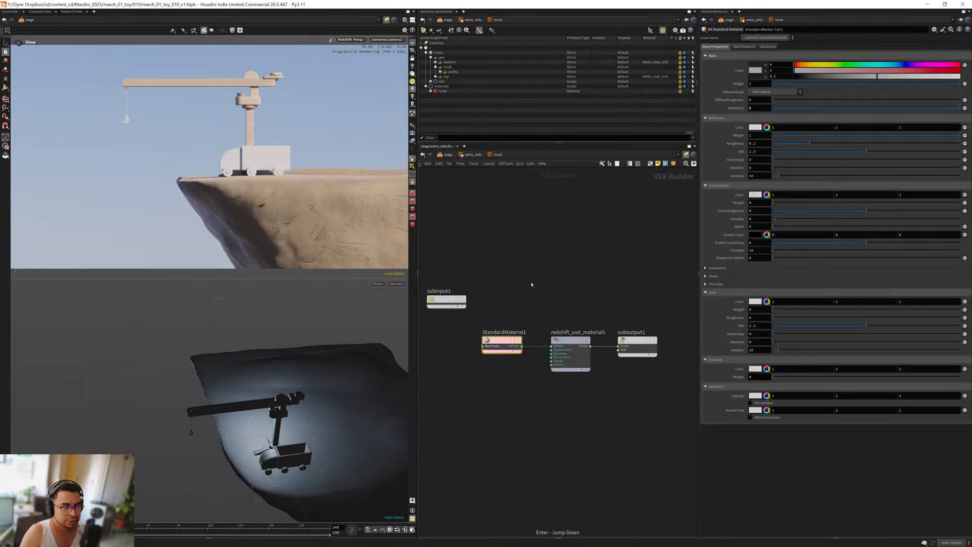
key(u)
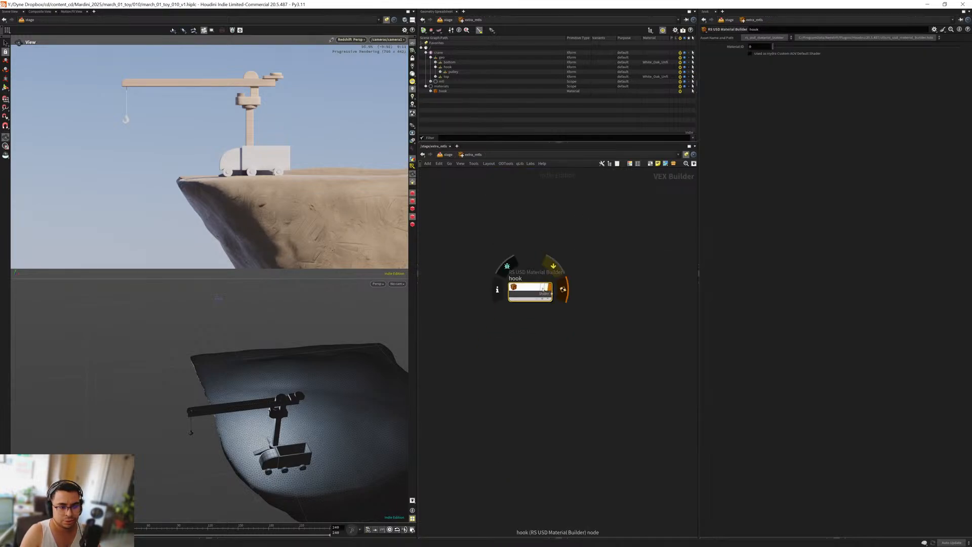
key(ctrl+v)
drag(547, 336, 530, 341)
click(525, 328)
text(ropoe)
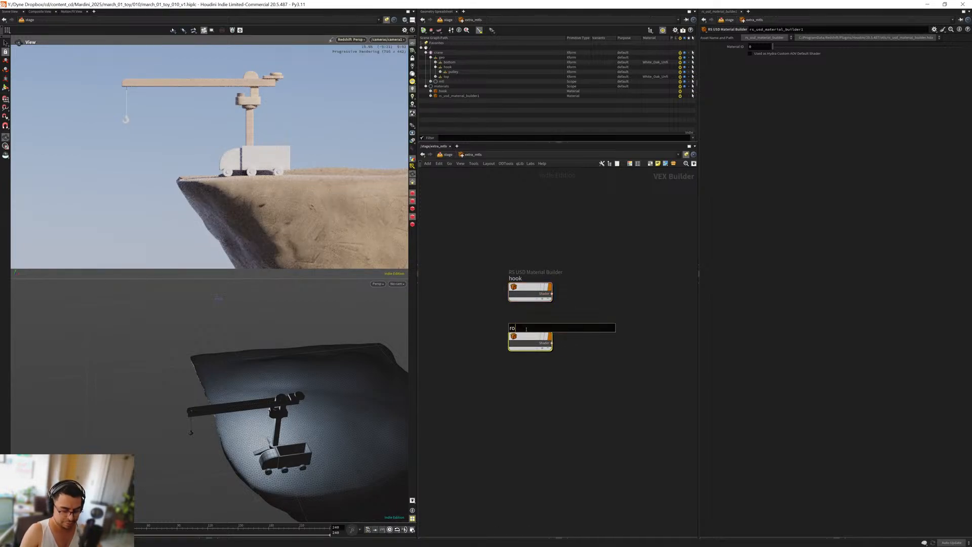
key(Return)
Step: Assign the hook material to the pulley's hook mesh and the rope material to its rope mesh in the scene graph
key(u)
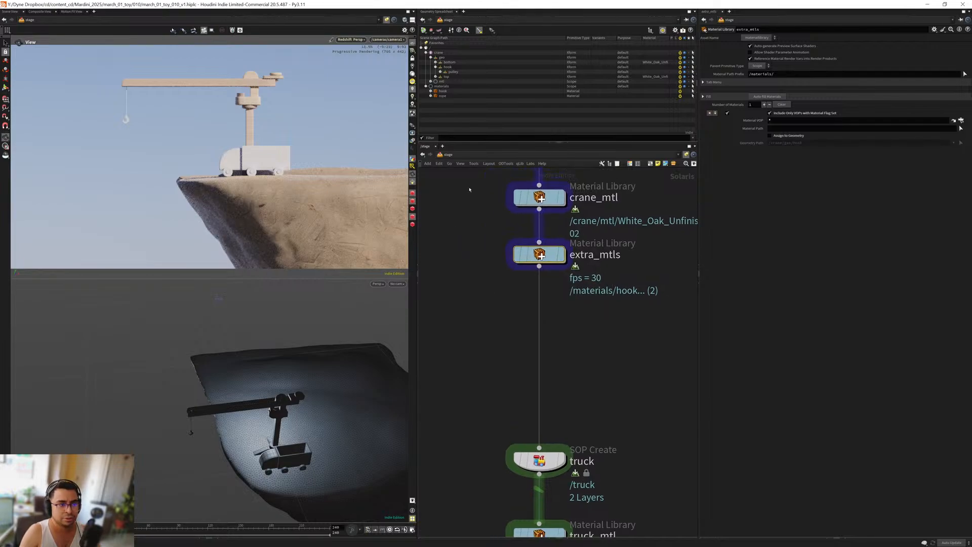
click(440, 72)
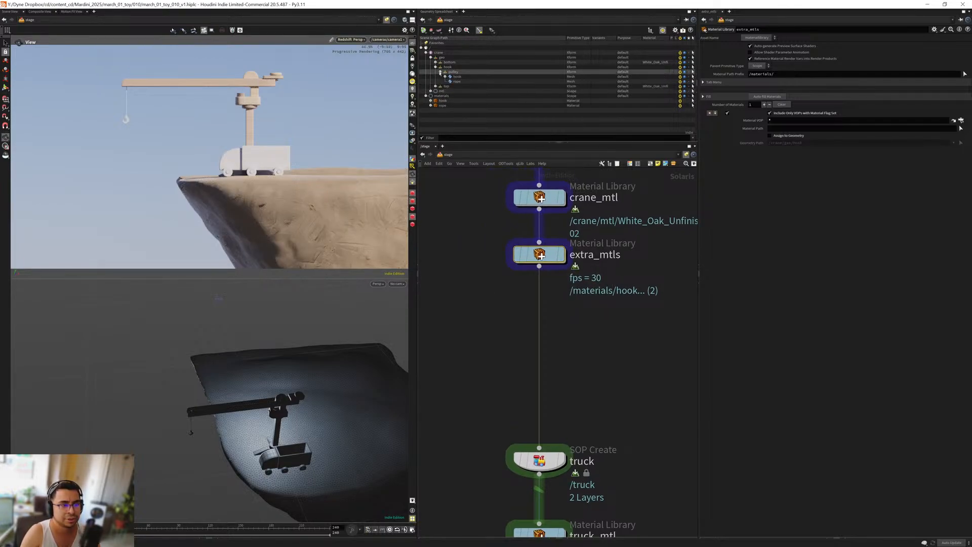
drag(441, 102, 457, 77)
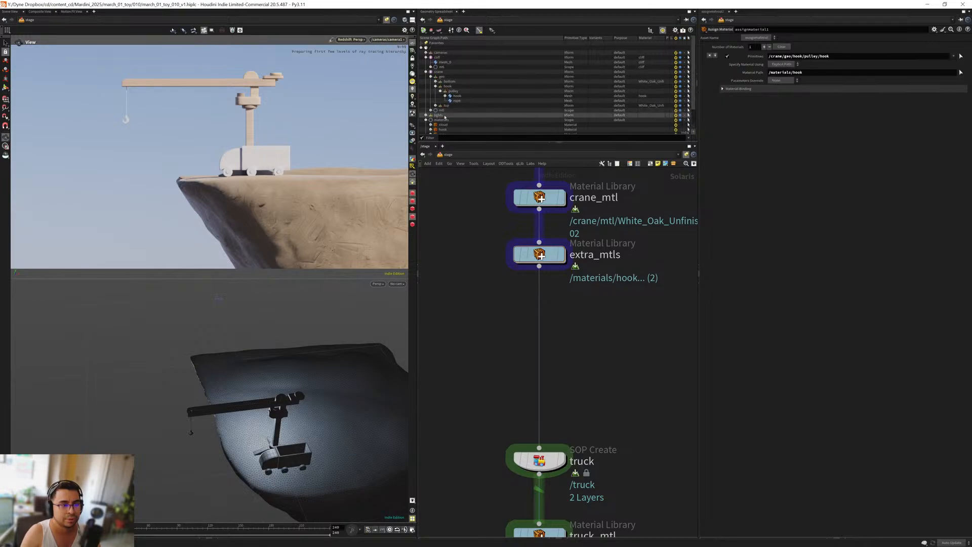
scroll(436, 121, down, 1)
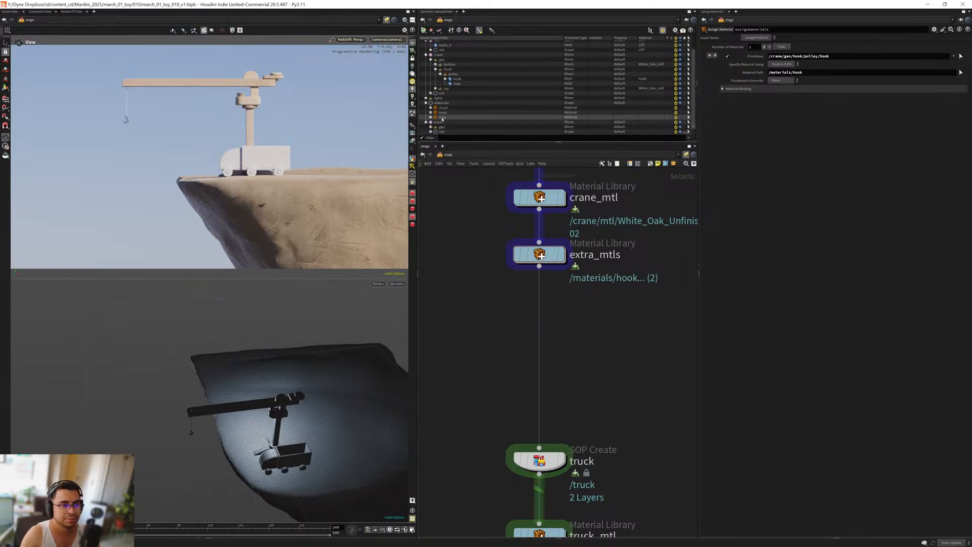
drag(442, 118, 454, 87)
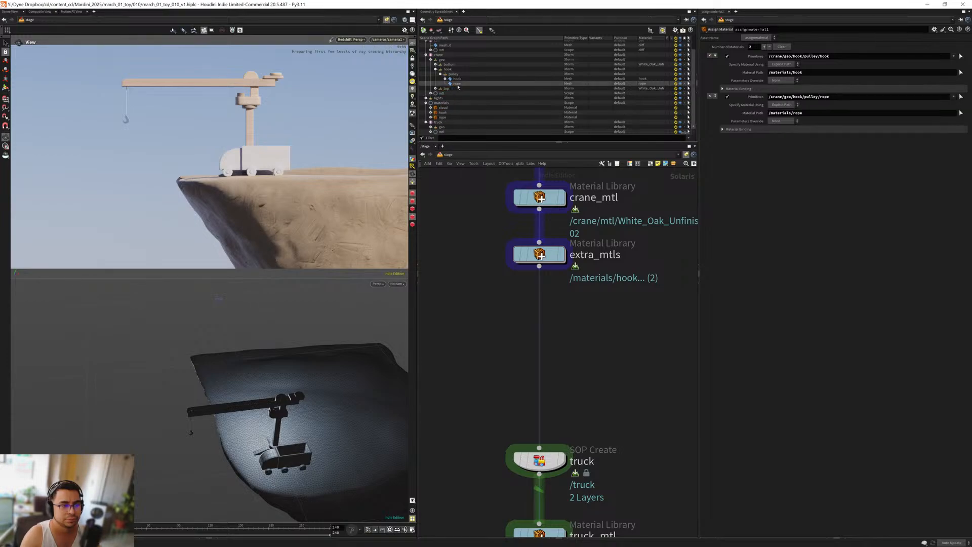
Step: Give the rope material a magenta emission by setting the emission color's green to 0 and the emission weight to 1
middle_drag(487, 311, 482, 264)
scroll(494, 297, down, 4)
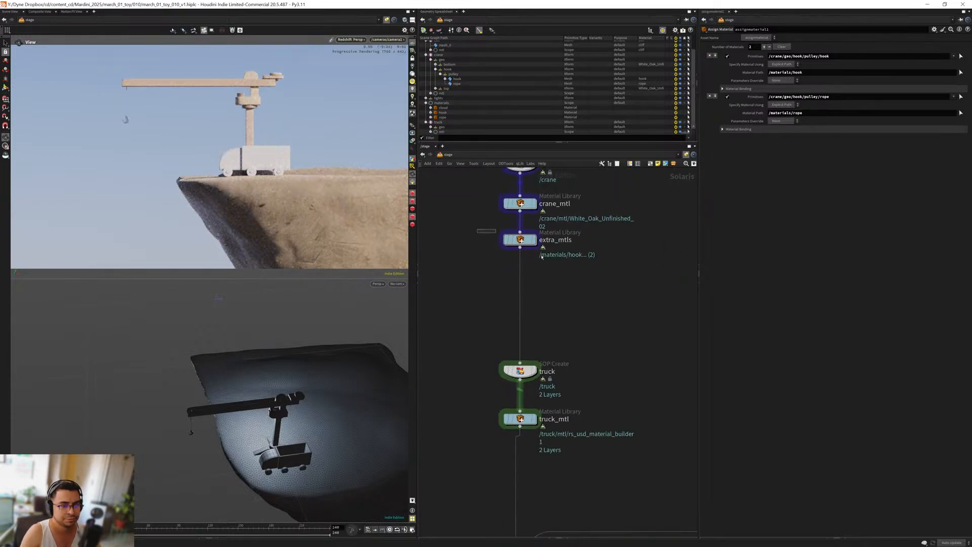
double_click(520, 240)
key(Return)
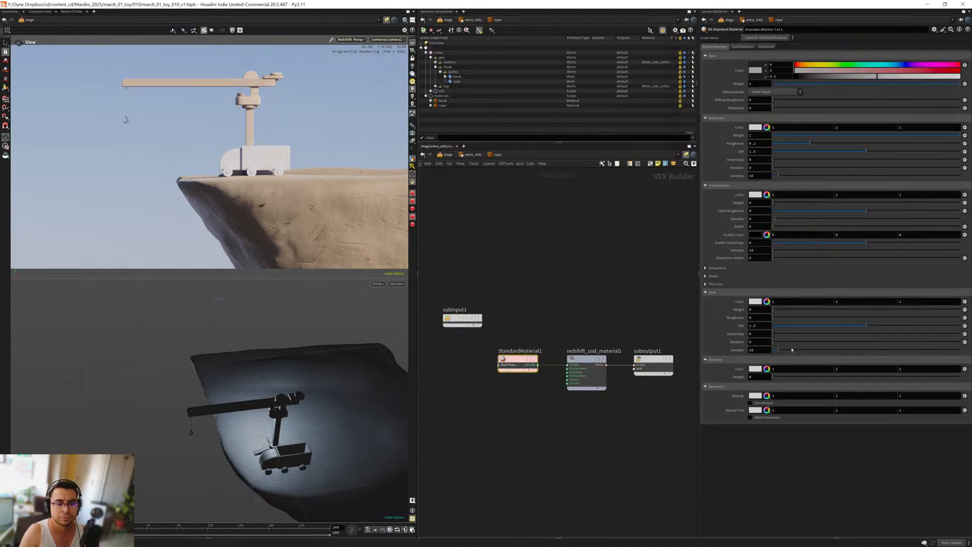
drag(843, 371, 823, 372)
text(0)
key(Return)
drag(756, 377, 732, 383)
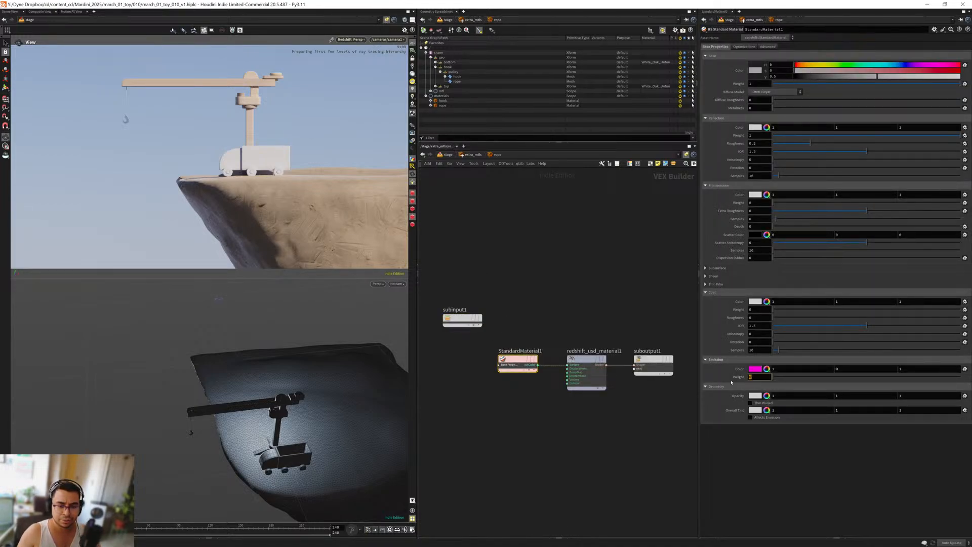
text(1)
key(Return)
middle_drag(547, 286, 564, 250)
key(u)
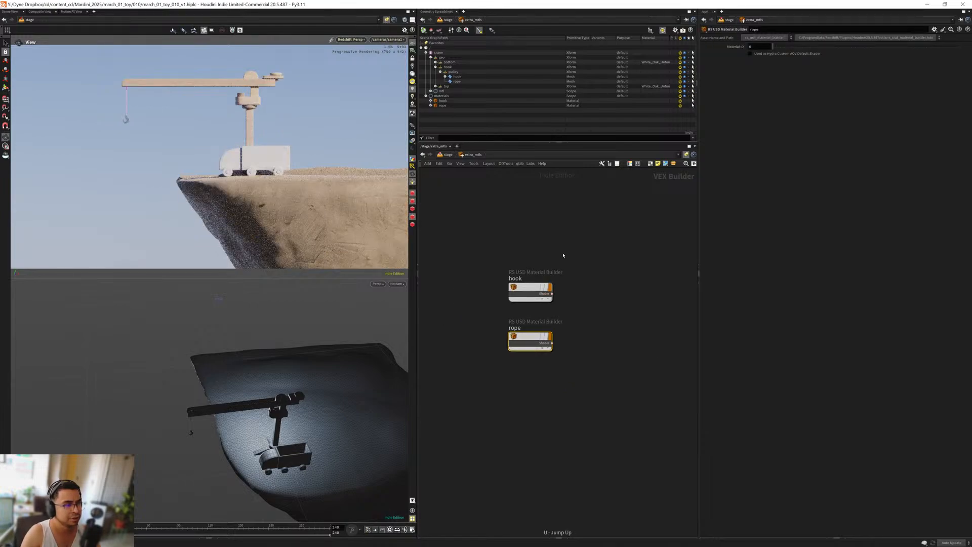
key(u)
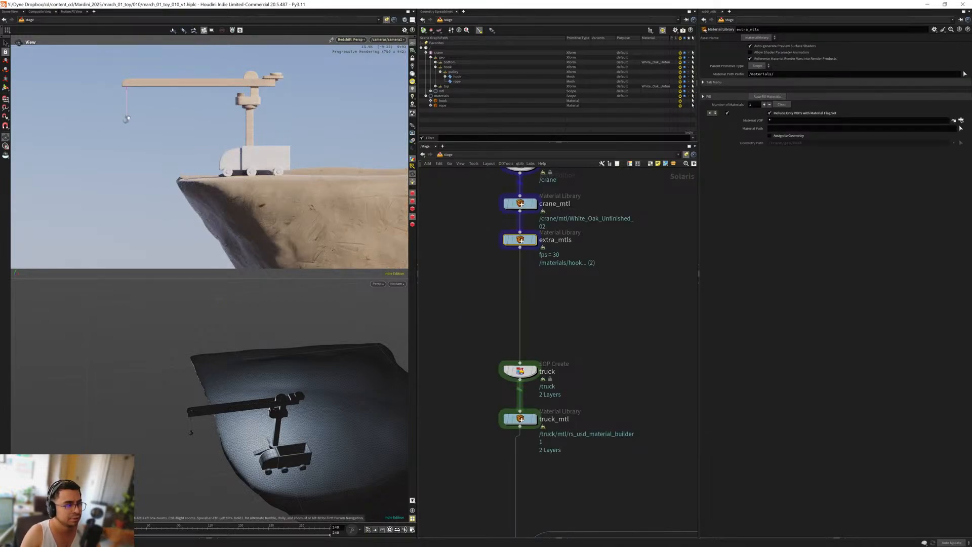
Step: Reset the rope material's emission weight and emission color to their defaults
key(Return)
key(Return)
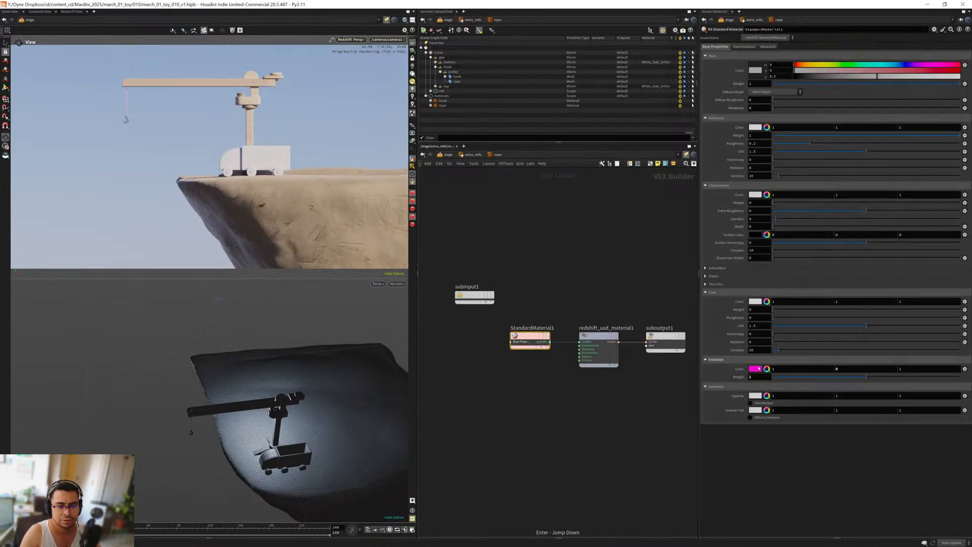
ctrl+middle_click(739, 377)
ctrl+middle_click(738, 369)
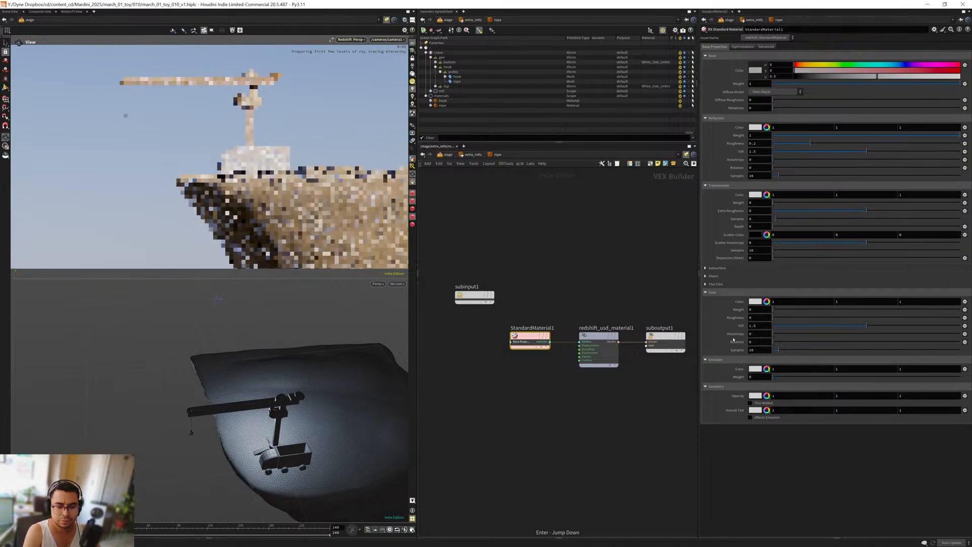
Step: Try base color values of 0.025 and 0.15 on the rope material, with the reflection weight at 0
double_click(775, 77)
text(0.025)
key(Return)
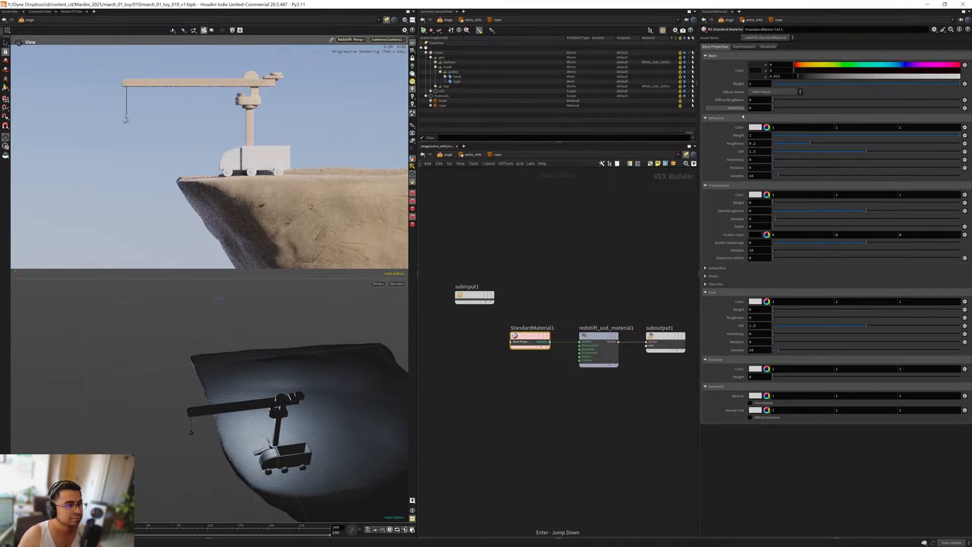
double_click(775, 77)
text(0.15)
key(Return)
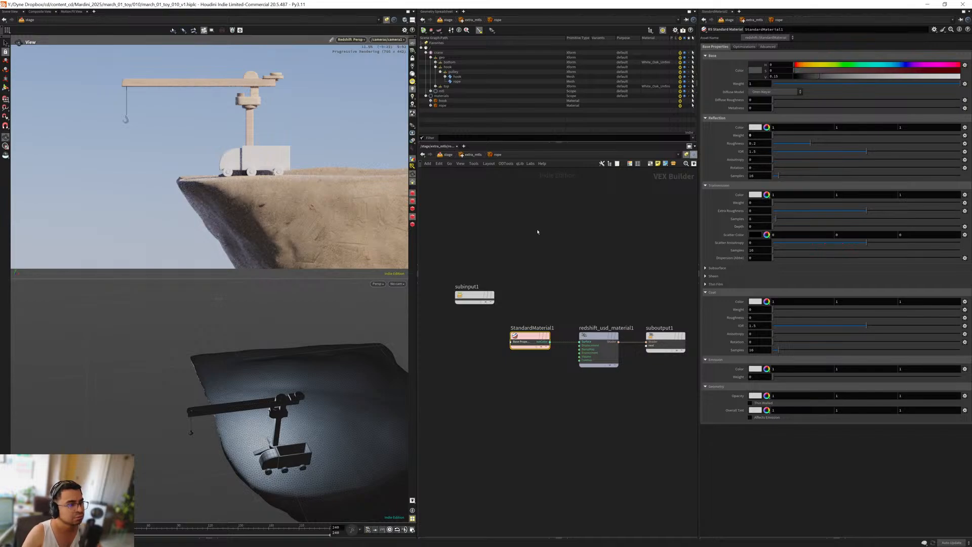
Step: Set the rope material's reflection weight to 0.5 and its base color value to 0.25
click(547, 247)
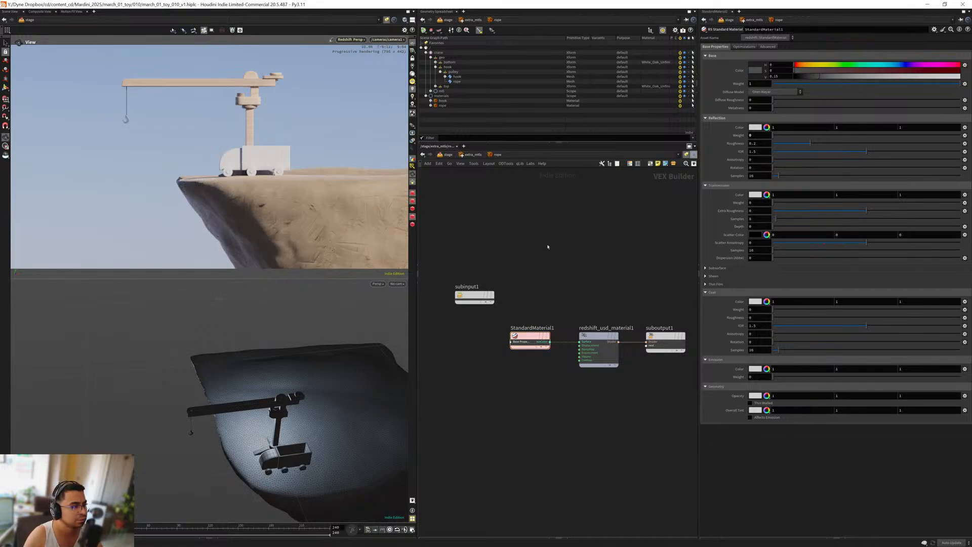
drag(783, 77, 740, 91)
drag(758, 136, 733, 143)
text(0.5)
key(Return)
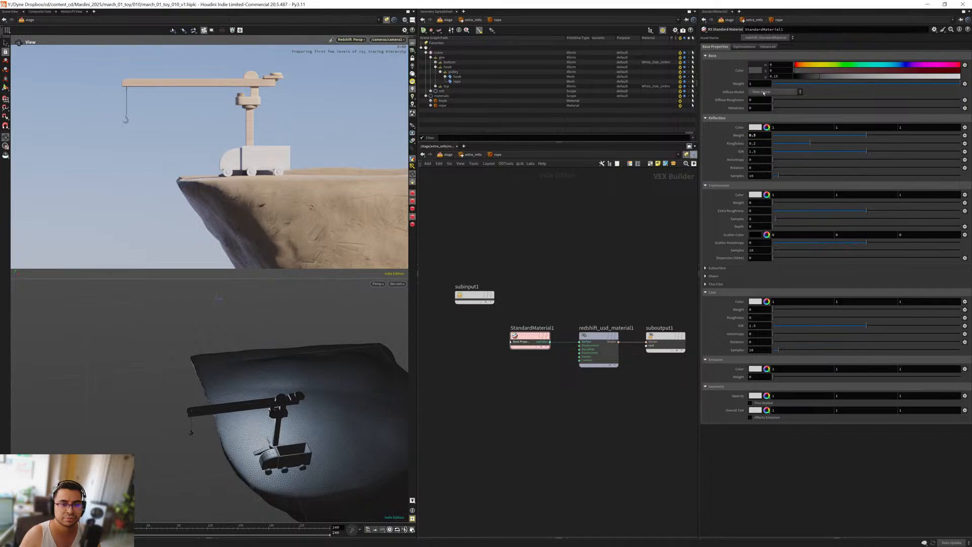
double_click(773, 76)
text(0.25)
key(Return)
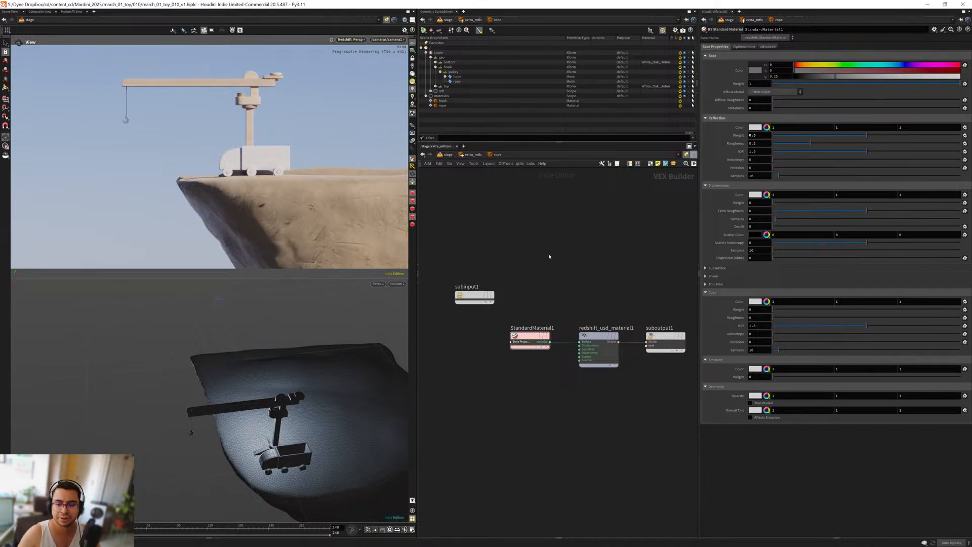
Step: Try a base weight of 0.5 on the hook's standard material, and settle on 0.75
mouse_move(543, 254)
middle_down()
mouse_move(538, 238)
mouse_move(539, 261)
middle_up()
key(u)
key(u)
key(Return)
drag(475, 256, 547, 317)
key(Return)
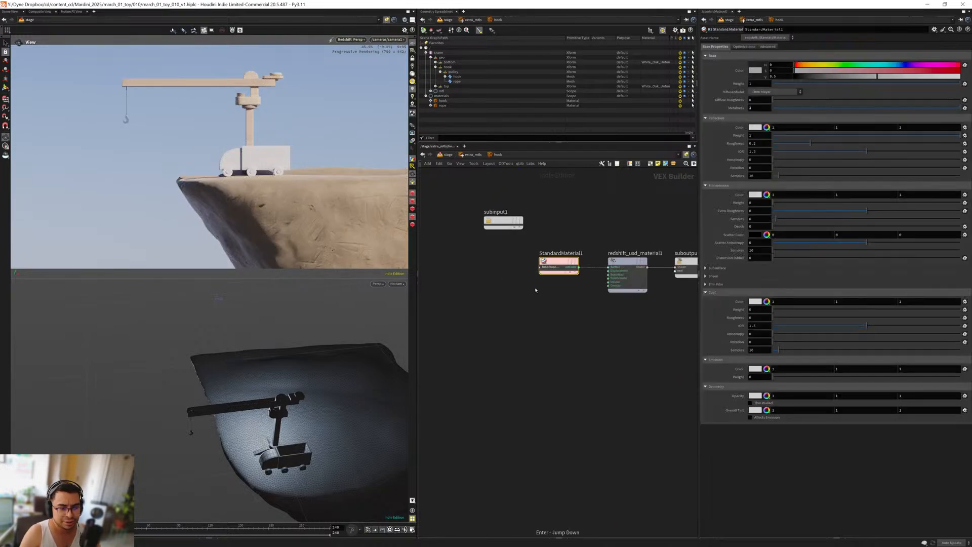
double_click(750, 84)
text(0.5)
key(Return)
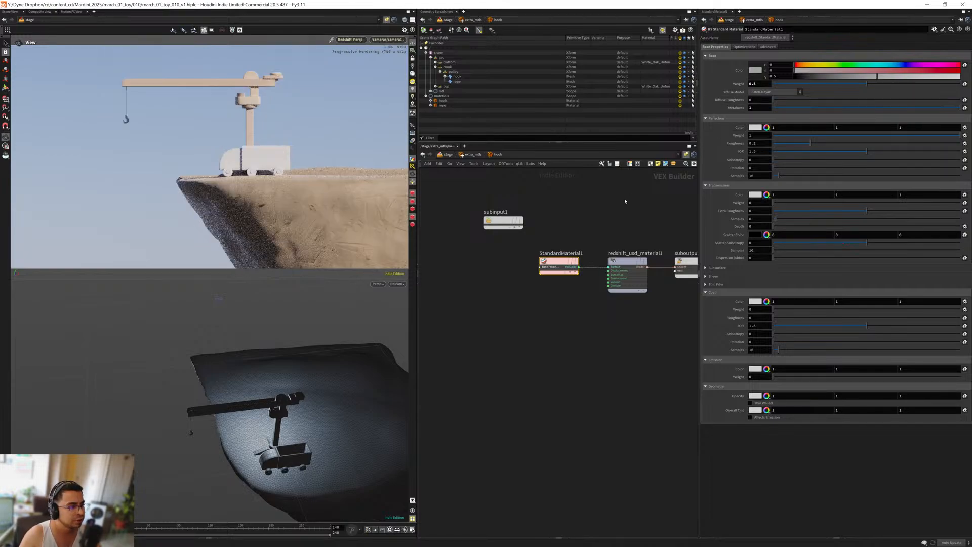
double_click(750, 84)
text(0.75)
key(Return)
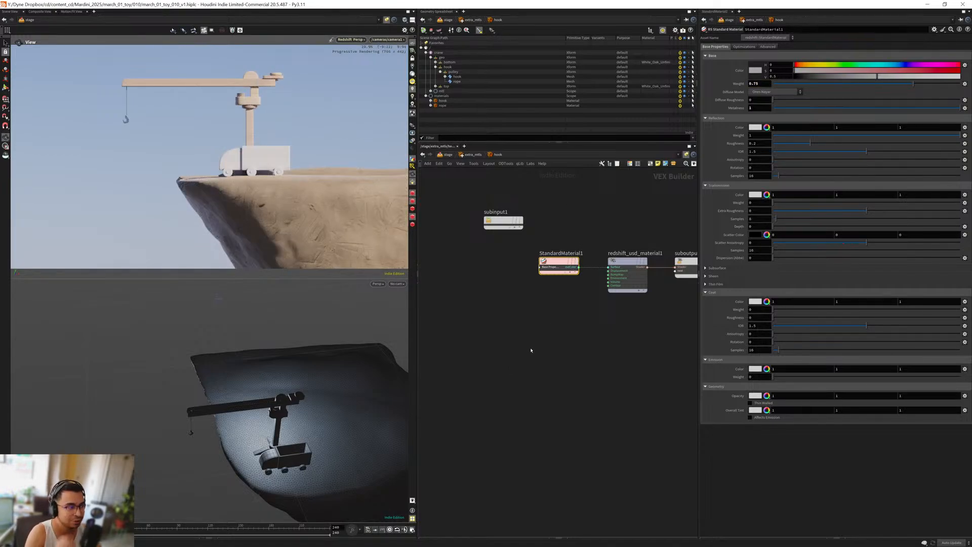
Step: Tidy the hook material network by placing the subinput node above the suboutput node
middle_drag(541, 317, 507, 352)
drag(480, 258, 672, 262)
middle_drag(524, 240, 521, 281)
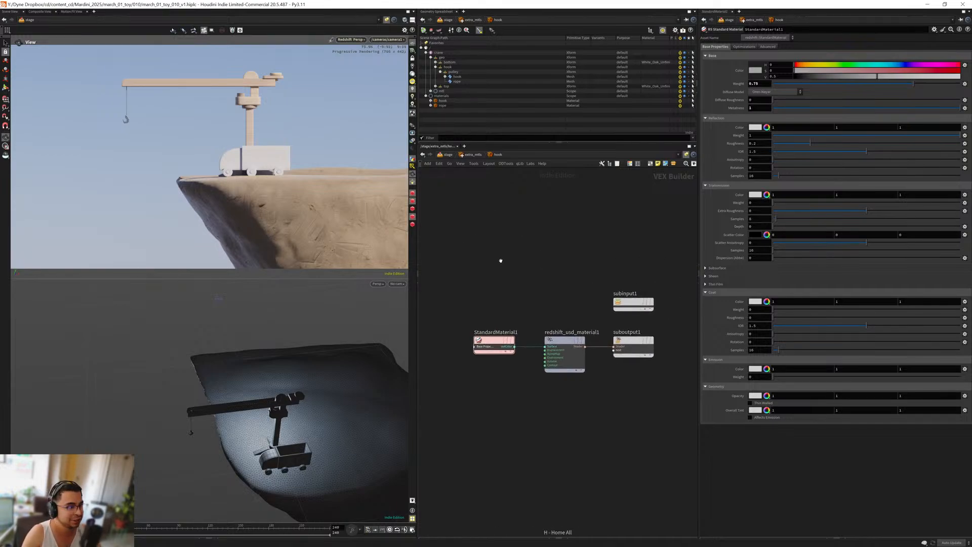
Step: Return to the stage network and select the material assignment node for the hook and rope
key(u)
scroll(501, 302, down, 9)
middle_drag(504, 376, 490, 321)
scroll(488, 322, up, 5)
middle_drag(556, 326, 509, 373)
drag(542, 398, 497, 335)
key(shift+o)
click(460, 304)
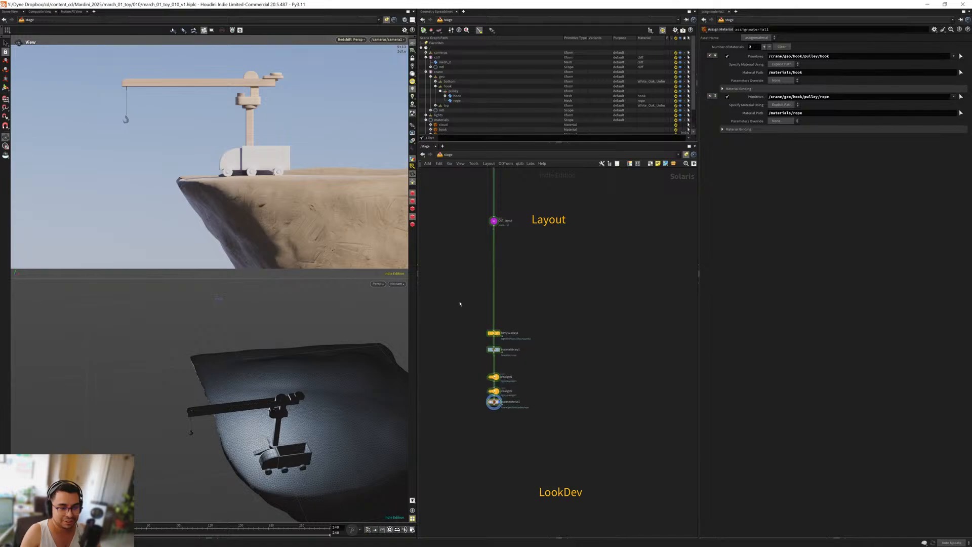
middle_drag(444, 294, 475, 341)
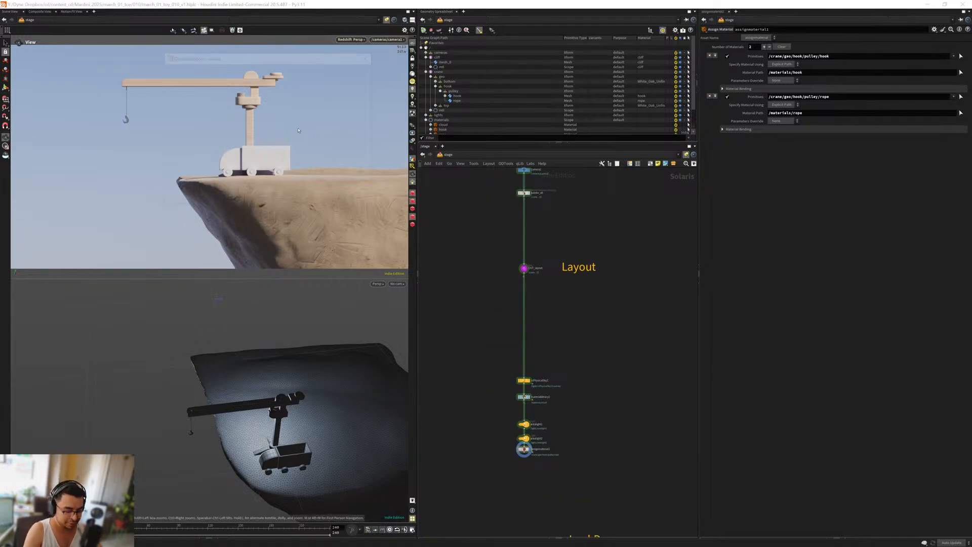
Step: Disable progressive rendering and automatic sampling for the Redshift view, with threshold 0.008, 16 minimum samples and 256 maximum samples
key(d)
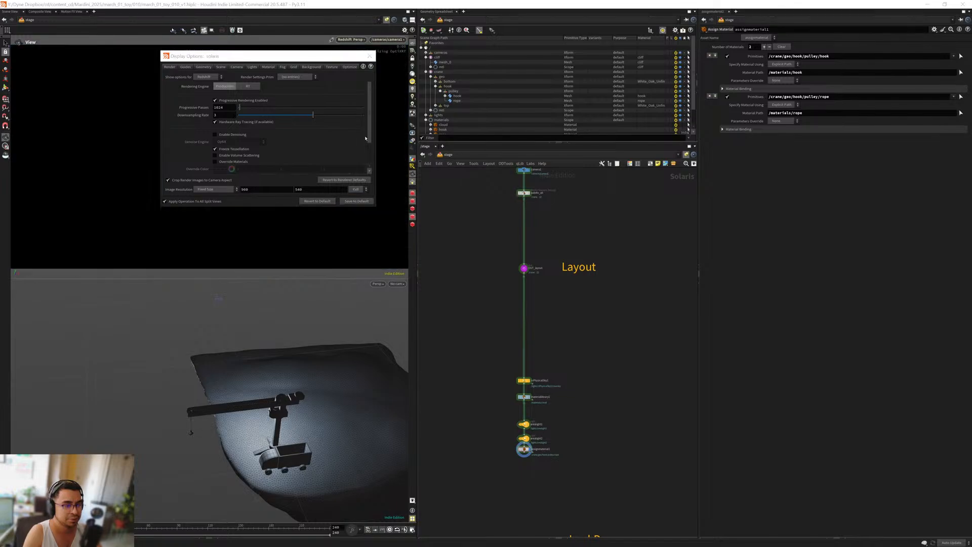
click(369, 55)
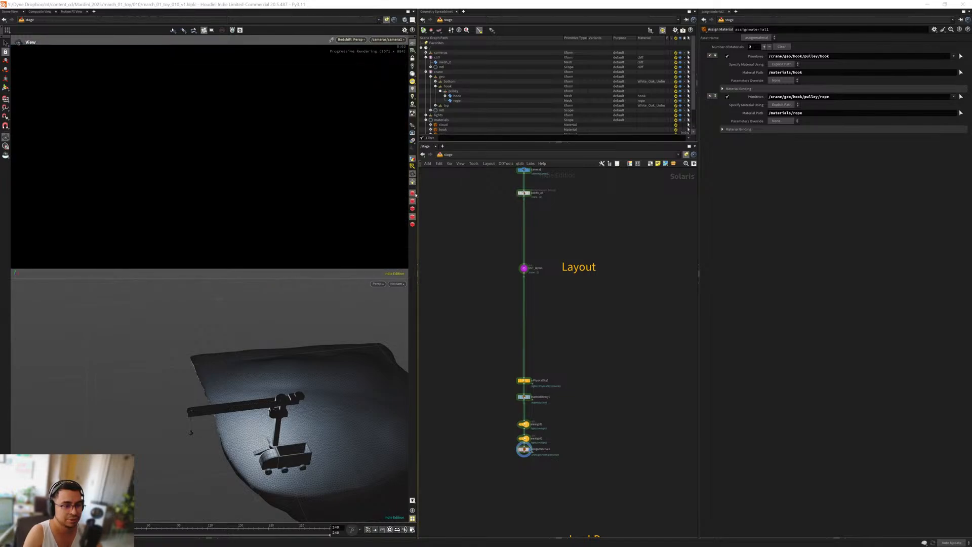
key(d)
click(217, 101)
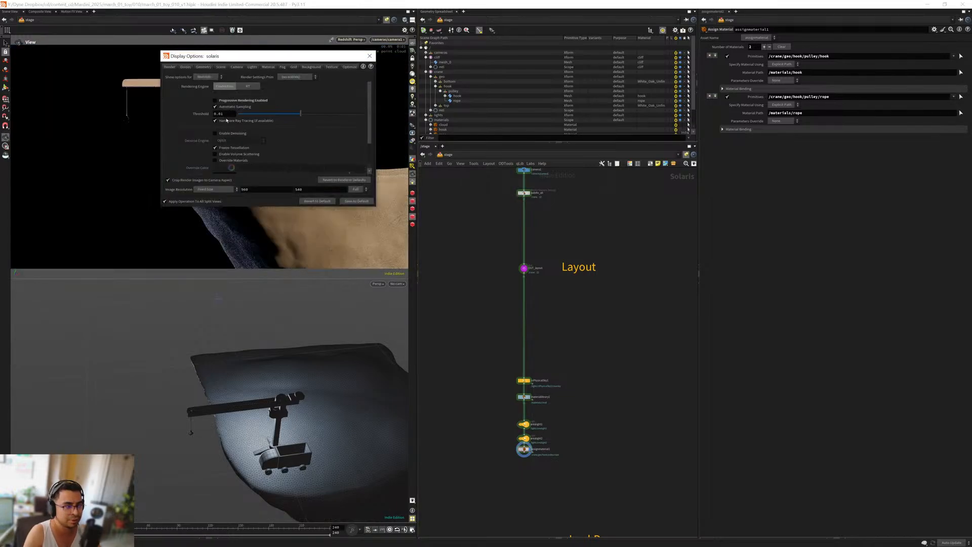
click(226, 107)
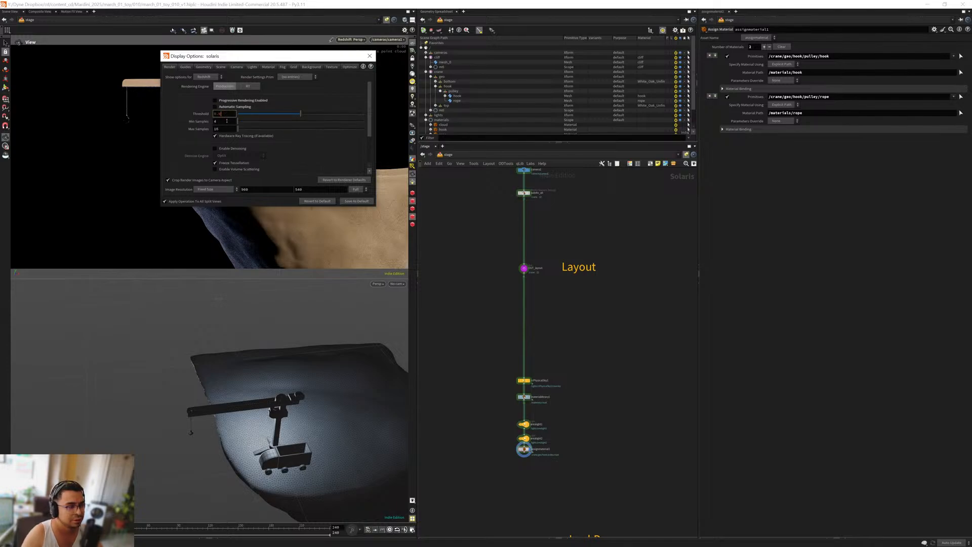
text(16)
key(Tab)
text(256)
key(Return)
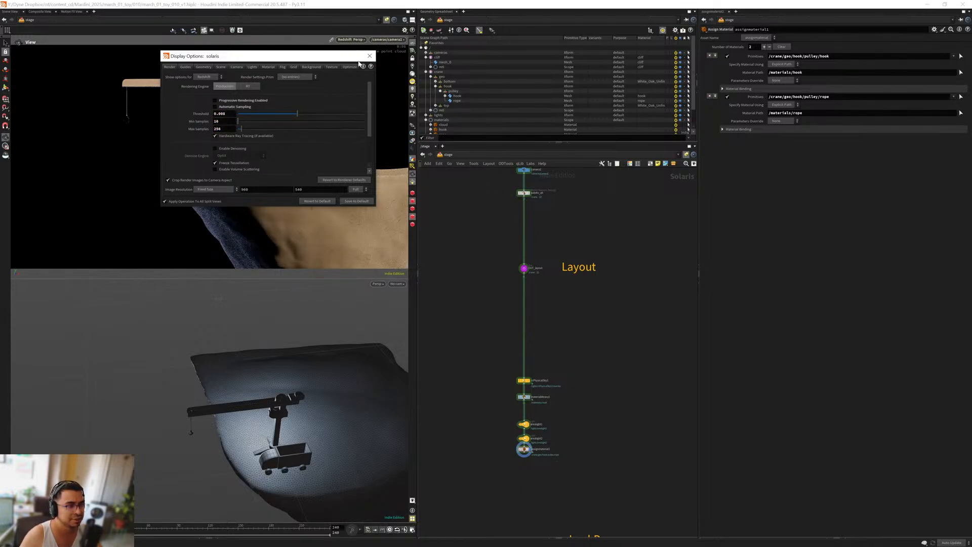
click(370, 56)
Step: Activate the cliff's displacement render settings node and restart the Redshift render
key(h)
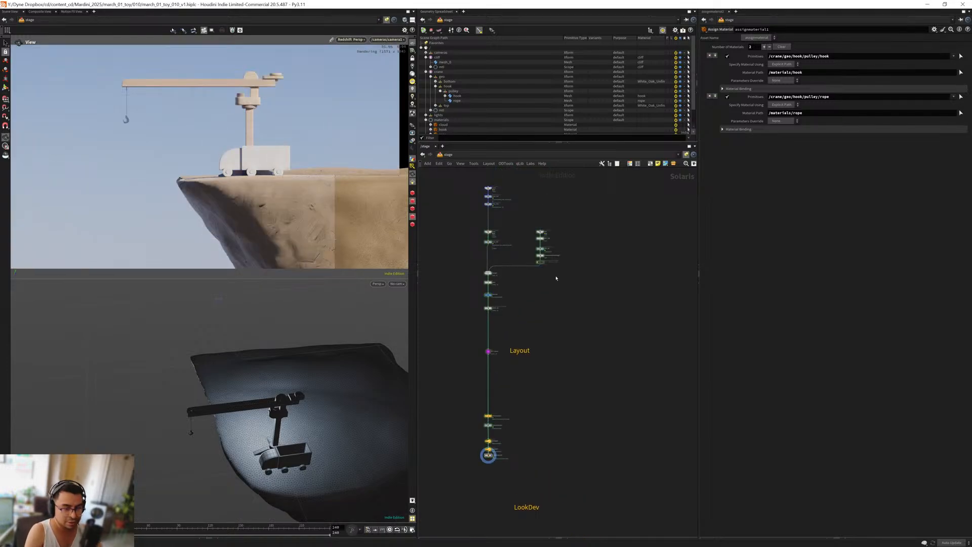
click(540, 262)
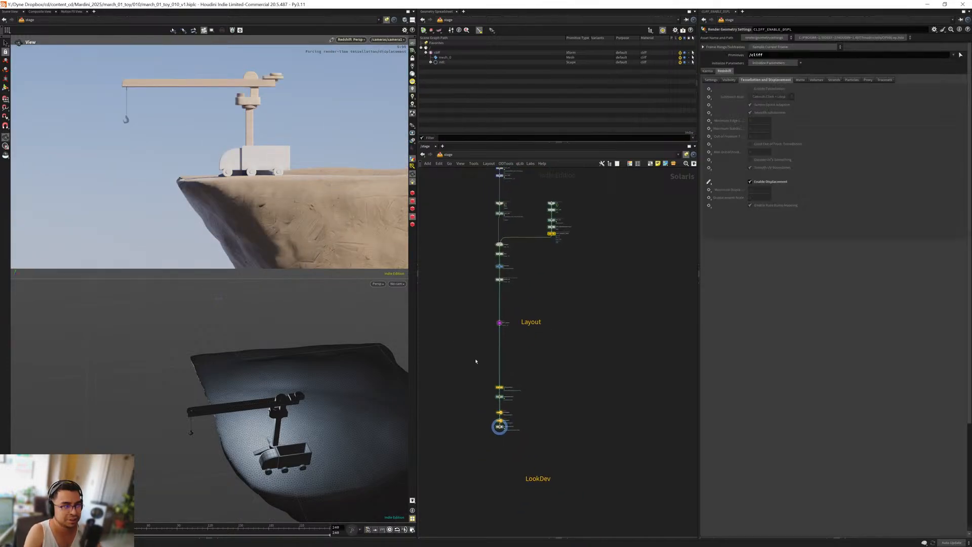
scroll(482, 334, up, 3)
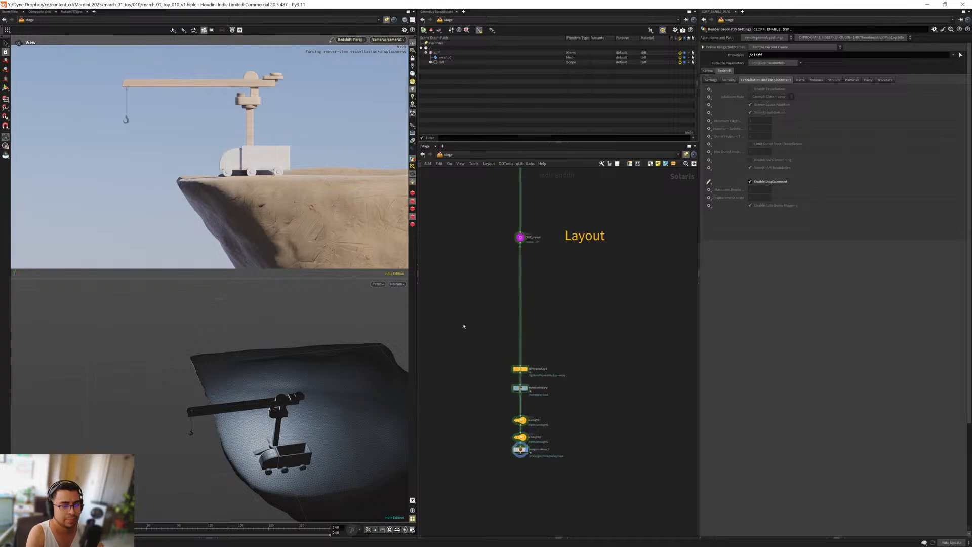
click(351, 40)
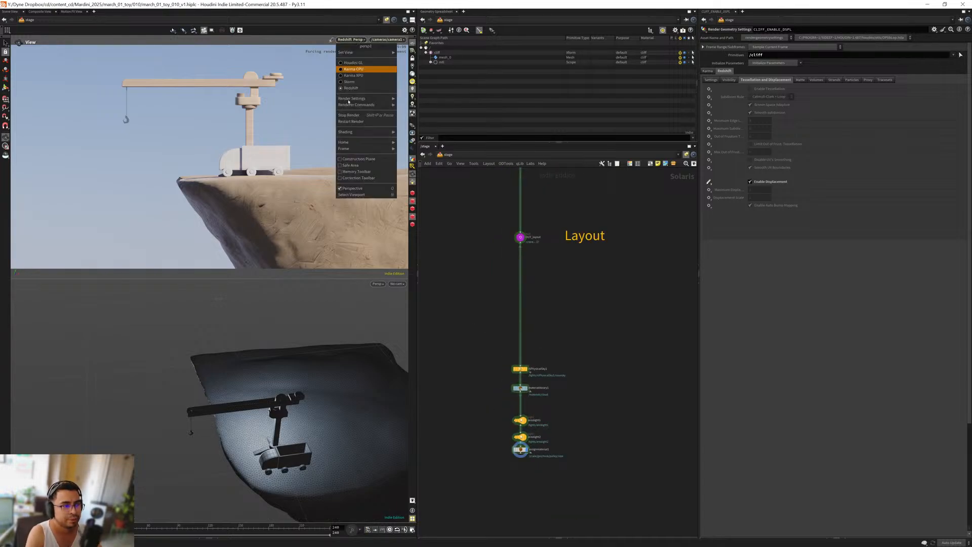
click(348, 122)
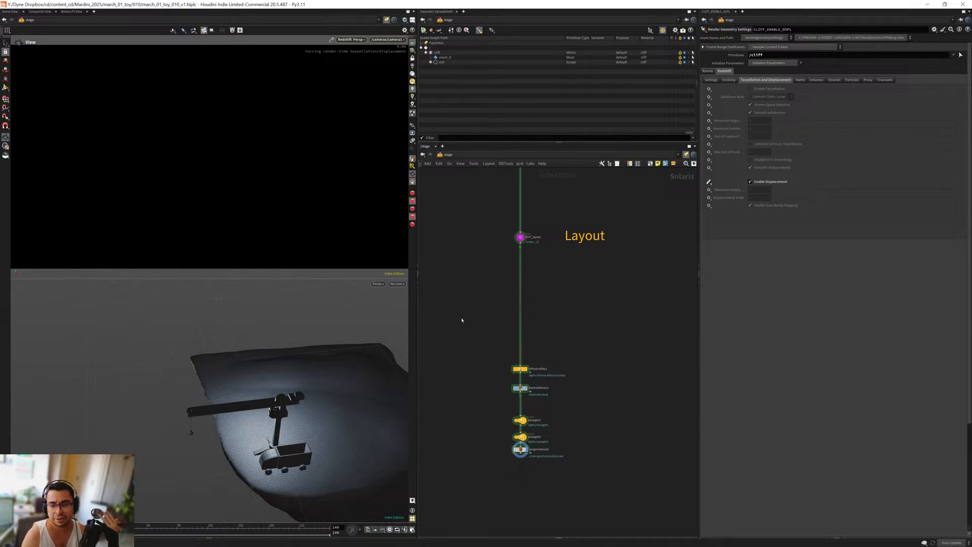
Step: Switch to the browser to look over the Pinterest toy references, and return to Houdini
key(alt+Tab)
key(alt+Tab)
key(alt+Tab)
key(alt+Tab)
key(alt+Tab)
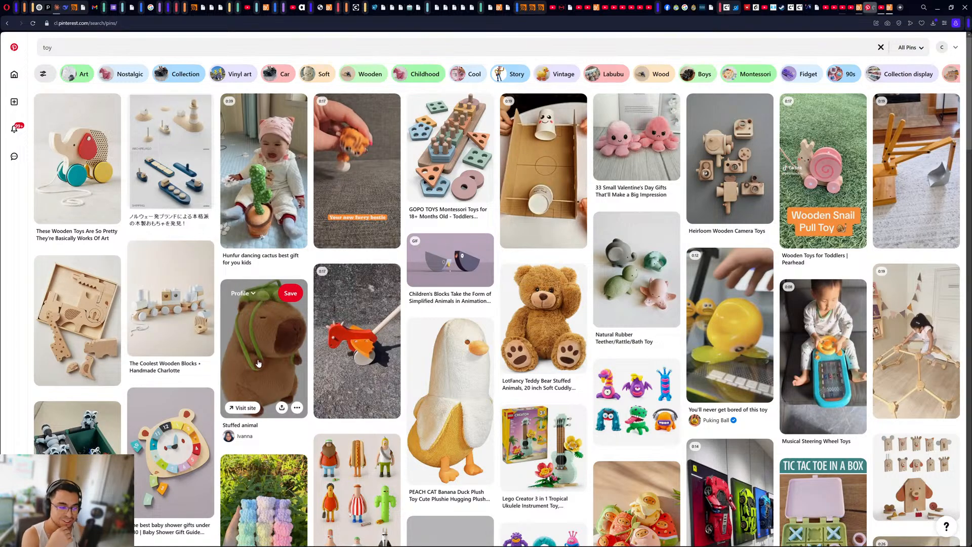
key(alt+Tab)
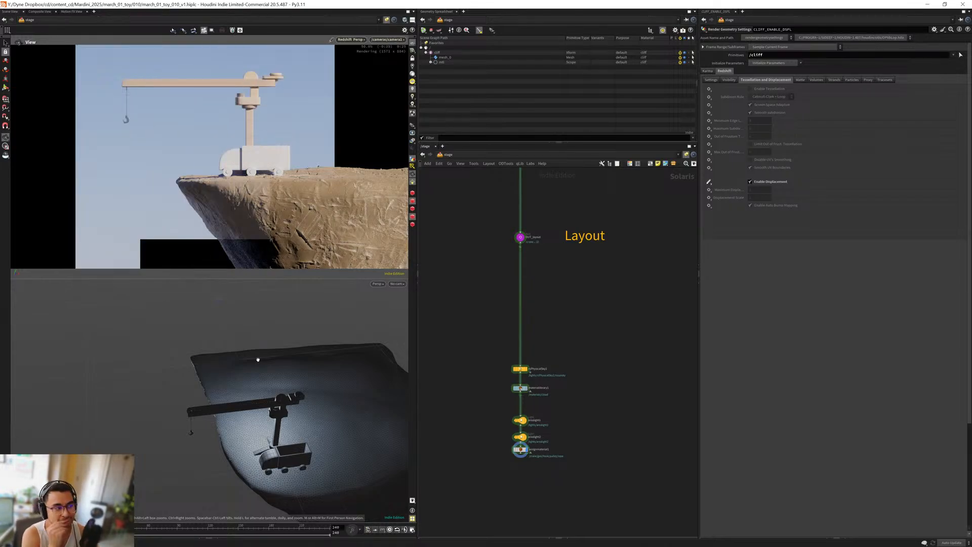
Step: Open the crane's SOP Create node and examine its geometry network from the imported file down to the output
middle_drag(472, 233, 492, 324)
middle_drag(492, 264, 519, 315)
right_drag(519, 315, 506, 306)
middle_drag(504, 246, 505, 322)
right_drag(505, 322, 522, 310)
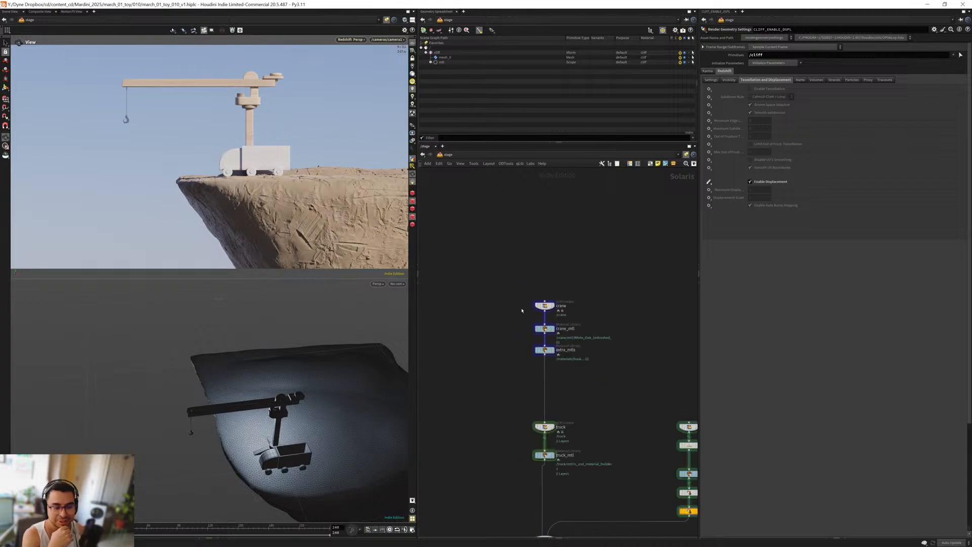
scroll(519, 303, up, 4)
drag(509, 281, 612, 334)
middle_drag(584, 261, 529, 260)
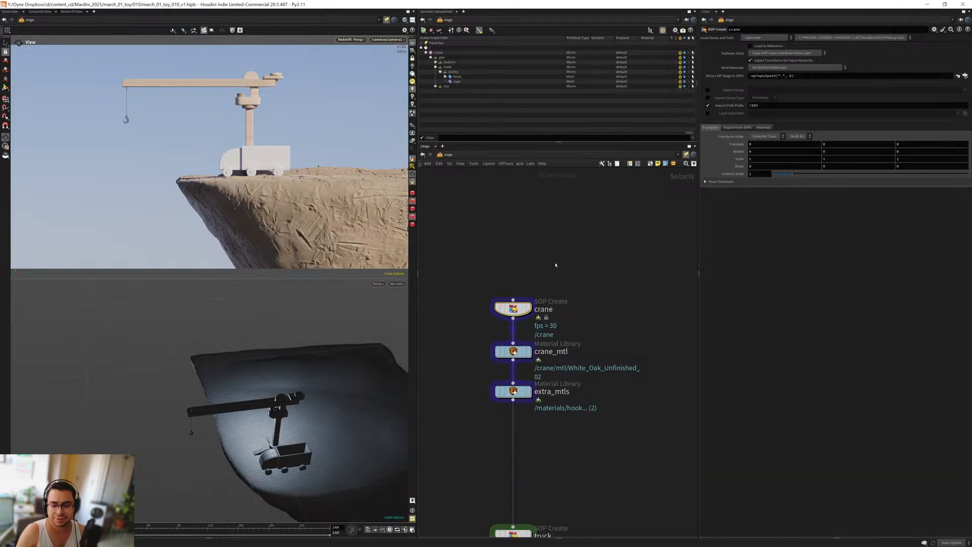
key(i)
middle_drag(486, 355, 544, 434)
right_drag(543, 433, 482, 344)
scroll(482, 344, up, 8)
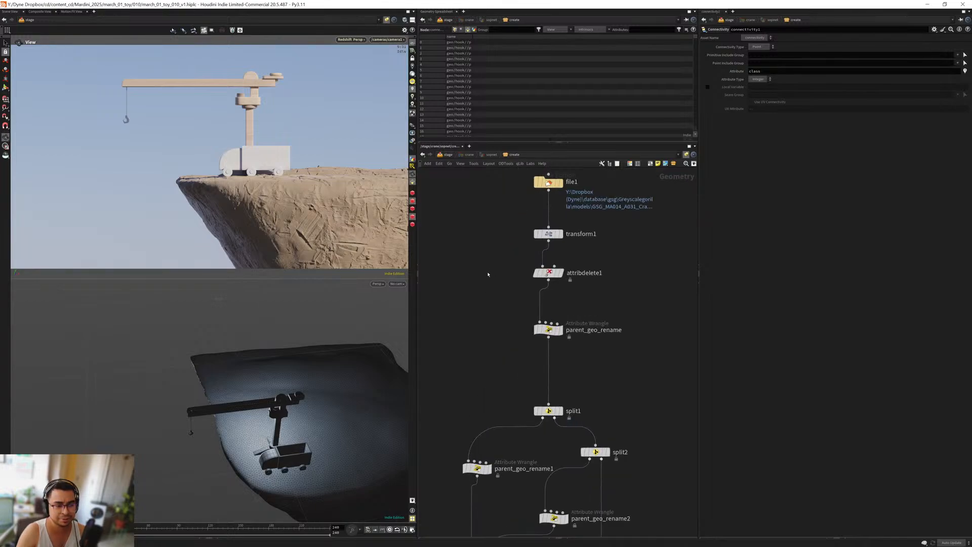
scroll(494, 287, down, 5)
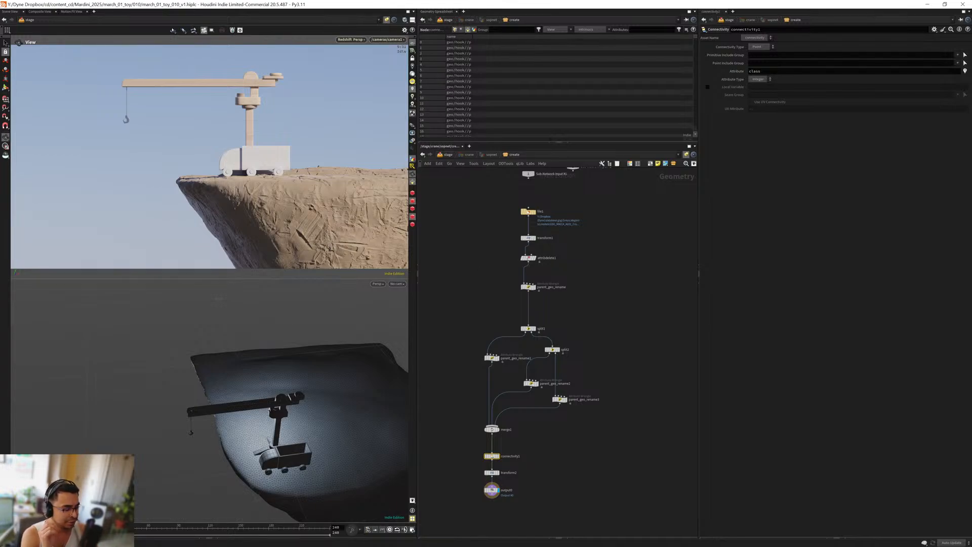
Step: Reveal the render gallery below the viewports and switch the upper camera view from Redshift to Houdini GL
click(209, 523)
drag(226, 403, 234, 499)
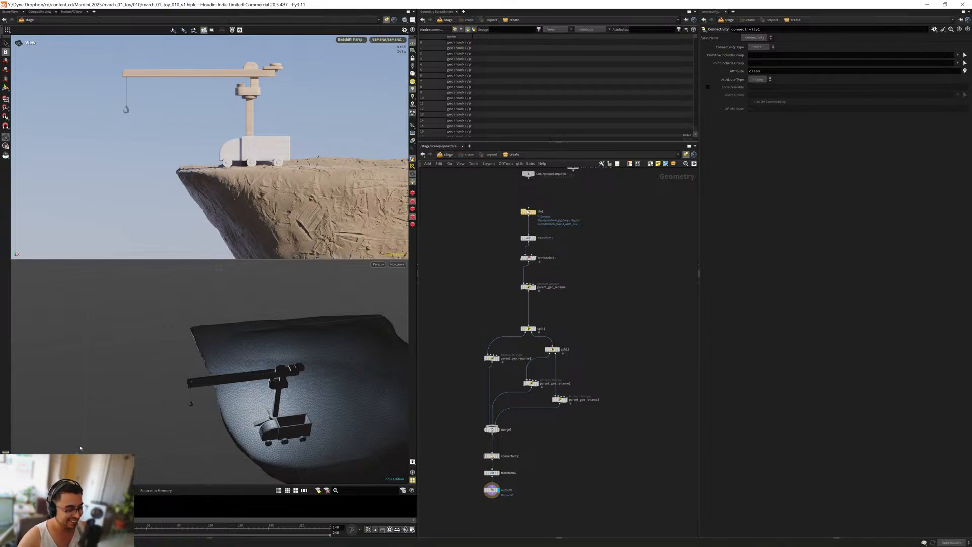
click(355, 40)
click(365, 65)
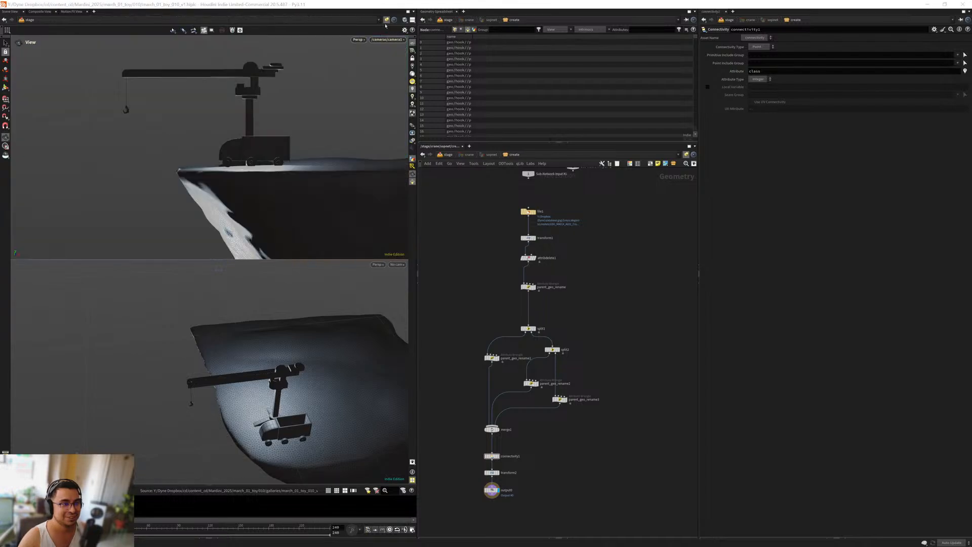
Step: Unpin the scene view so it follows the network, and display the crane's geometry network in it
click(387, 20)
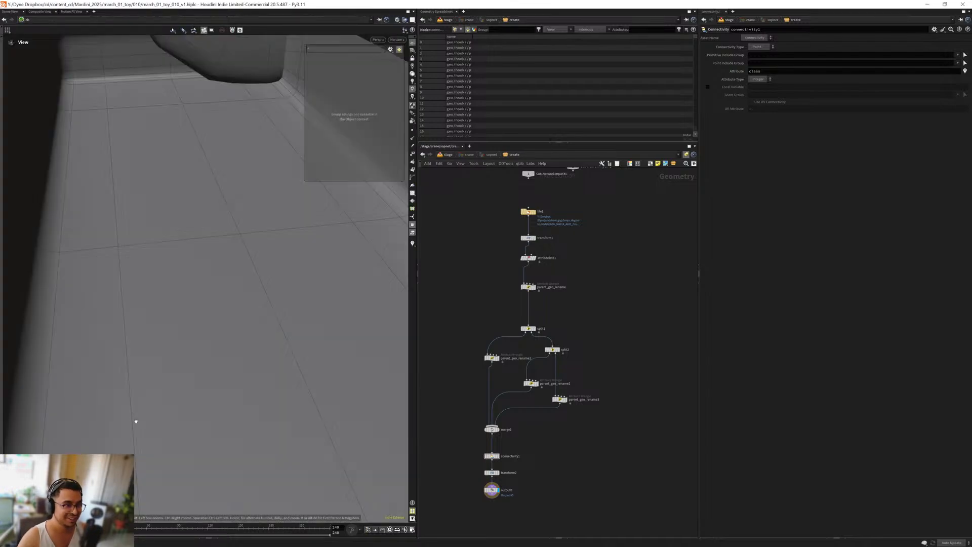
key(space+g)
drag(201, 251, 143, 396)
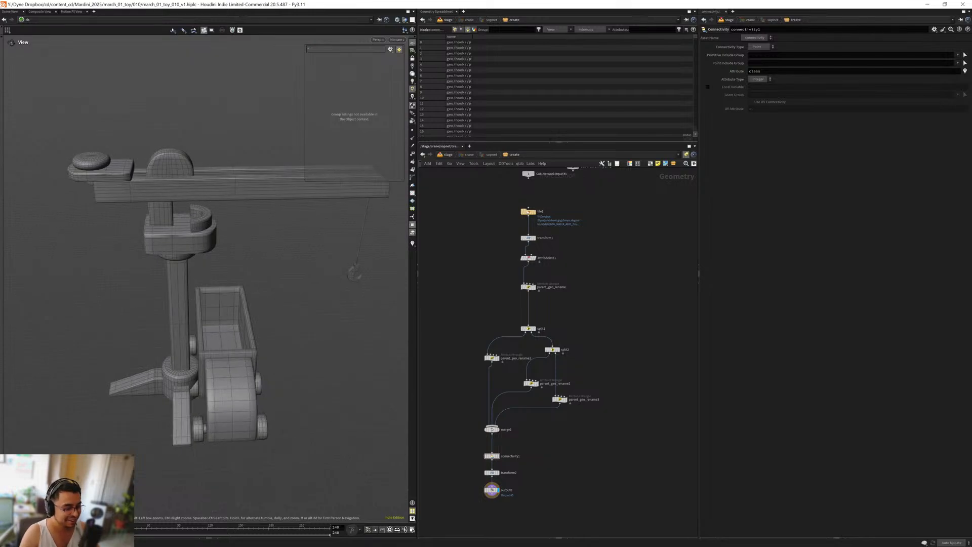
key(u)
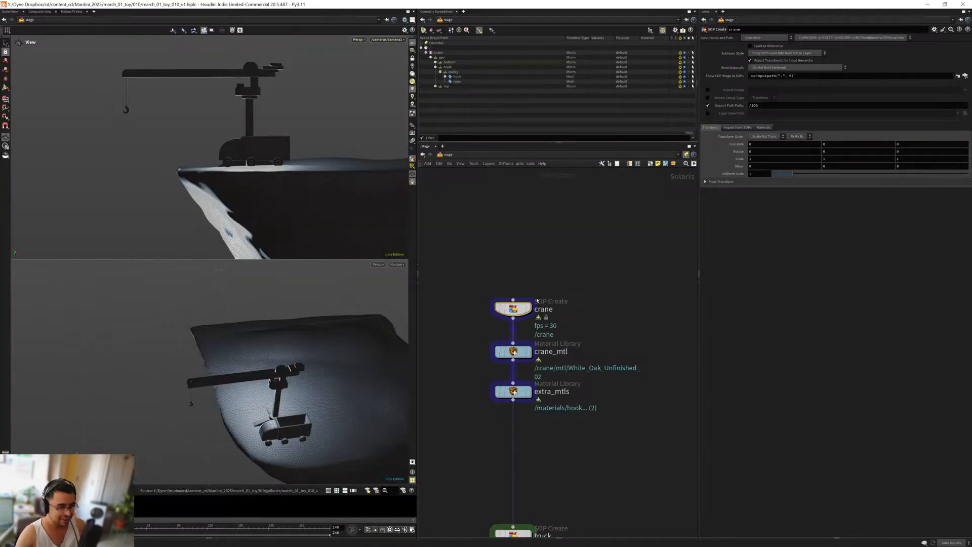
key(i)
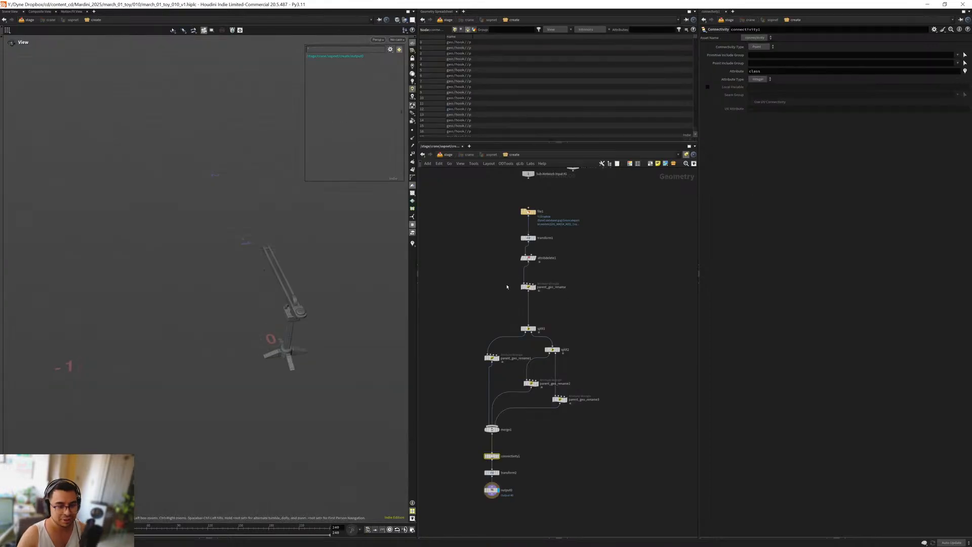
Step: Go to the object network, select the Crane subnetwork and examine the crane's mast and legs beside the truck
drag(477, 204, 543, 221)
scroll(561, 232, up, 5)
middle_drag(554, 228, 572, 275)
key(n)
click(508, 250)
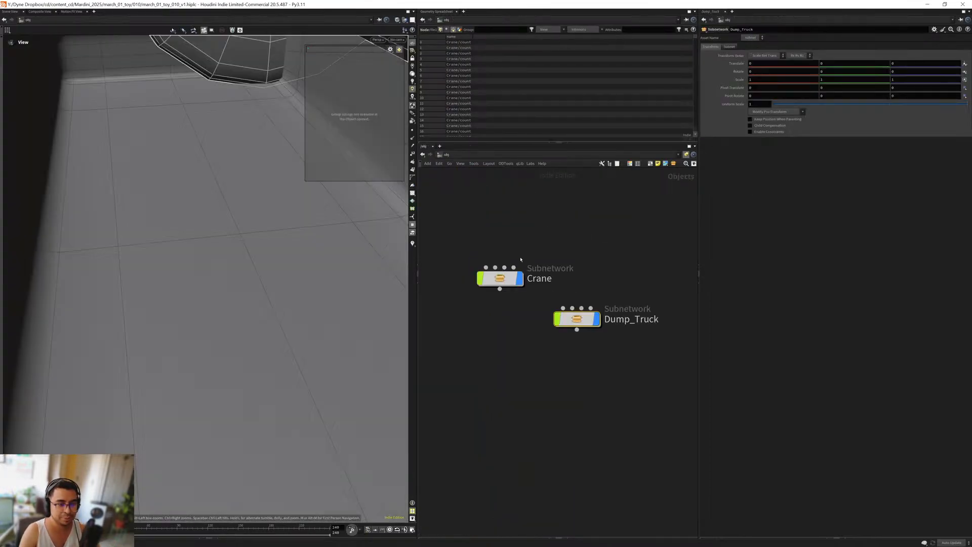
scroll(232, 224, down, 10)
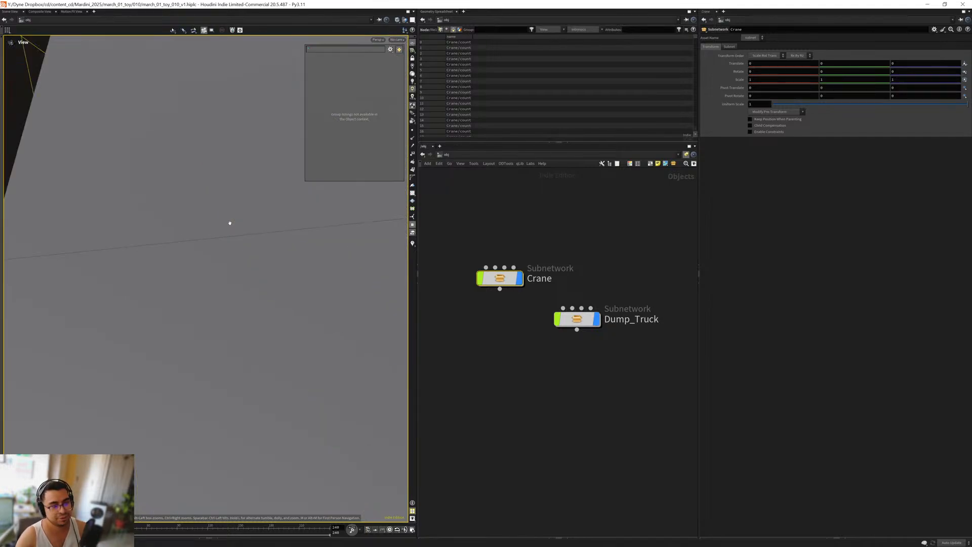
scroll(231, 223, down, 8)
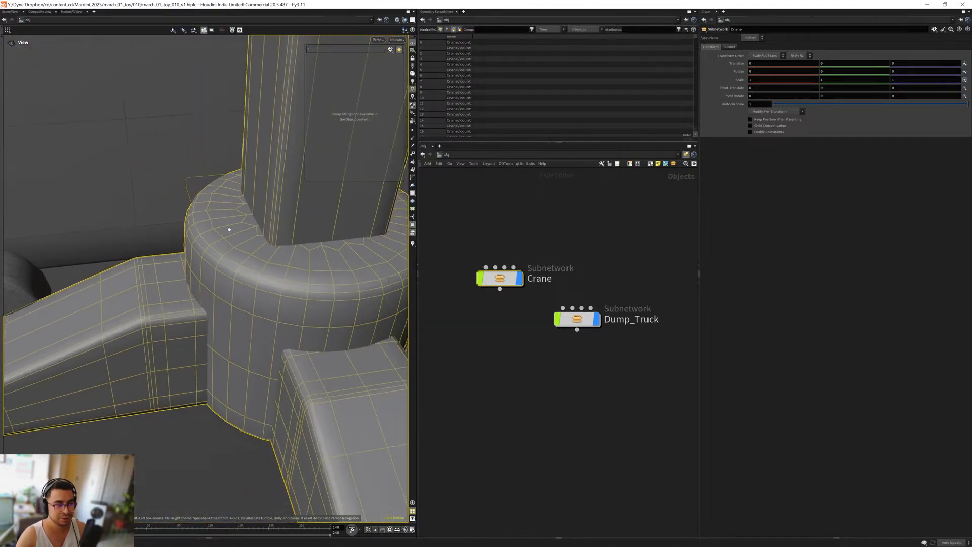
scroll(248, 335, down, 10)
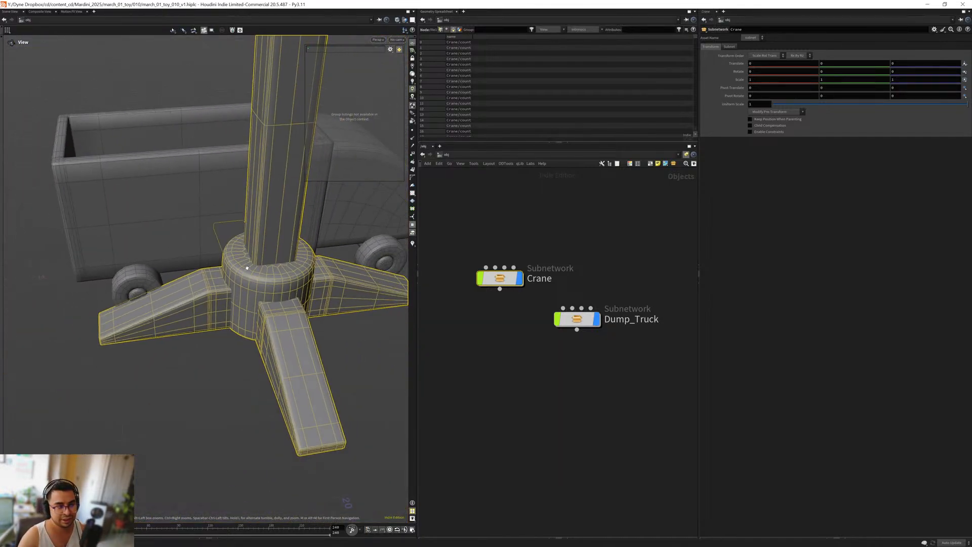
alt+drag(248, 335, 197, 421)
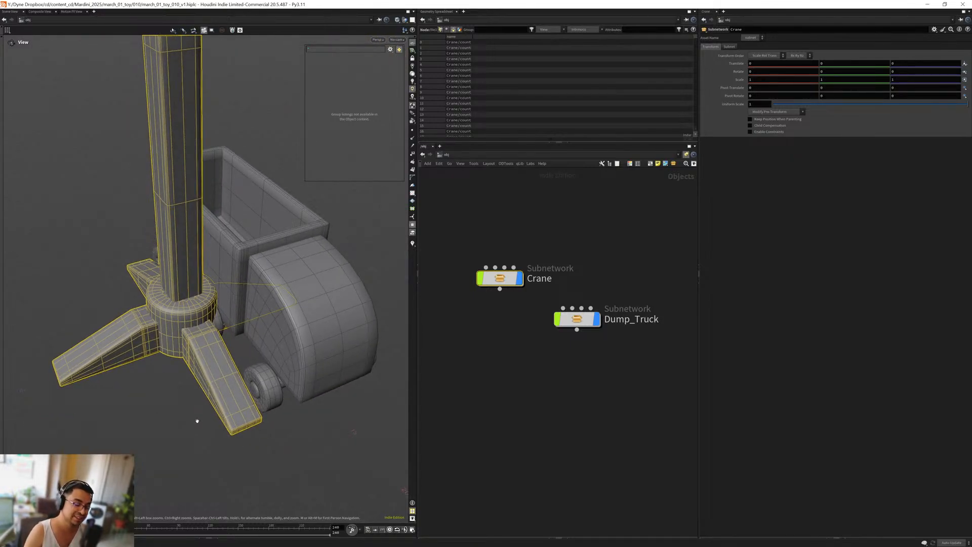
Step: Look through the parts hierarchy inside the Crane subnetwork and return to the object level
drag(534, 340, 488, 245)
key(i)
middle_drag(529, 392, 537, 329)
scroll(537, 329, up, 3)
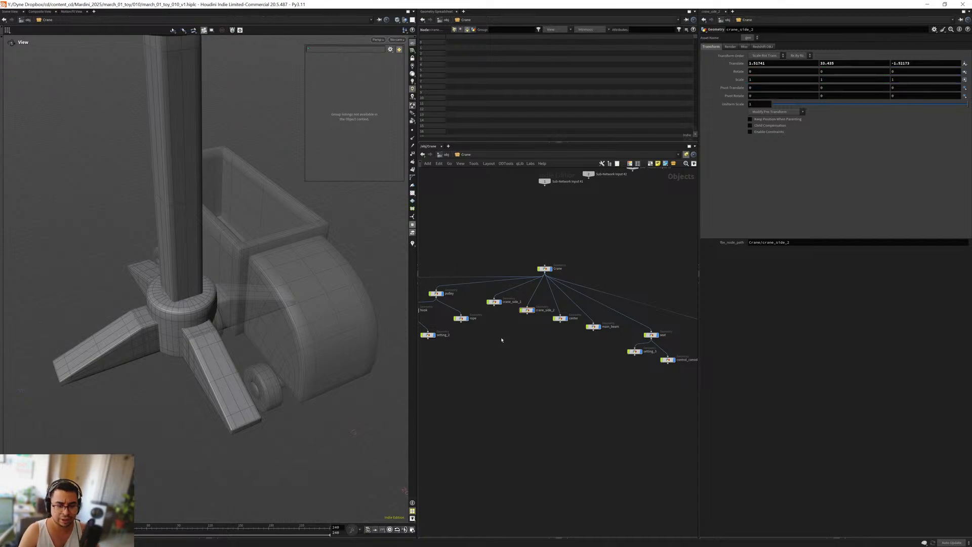
key(u)
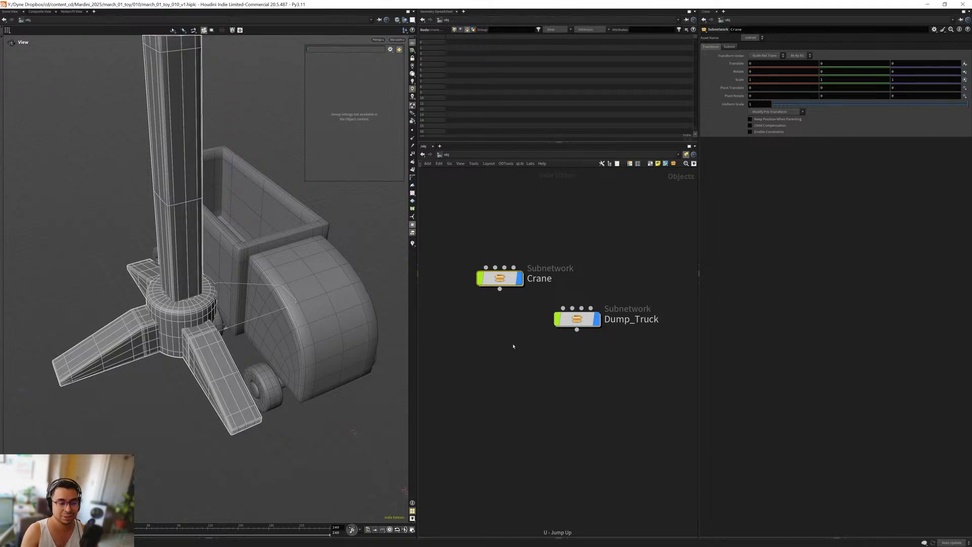
Step: Return to the Solaris stage and enter the crane SOP Create's internal geometry network
click(480, 330)
key(1)
middle_drag(499, 307, 476, 303)
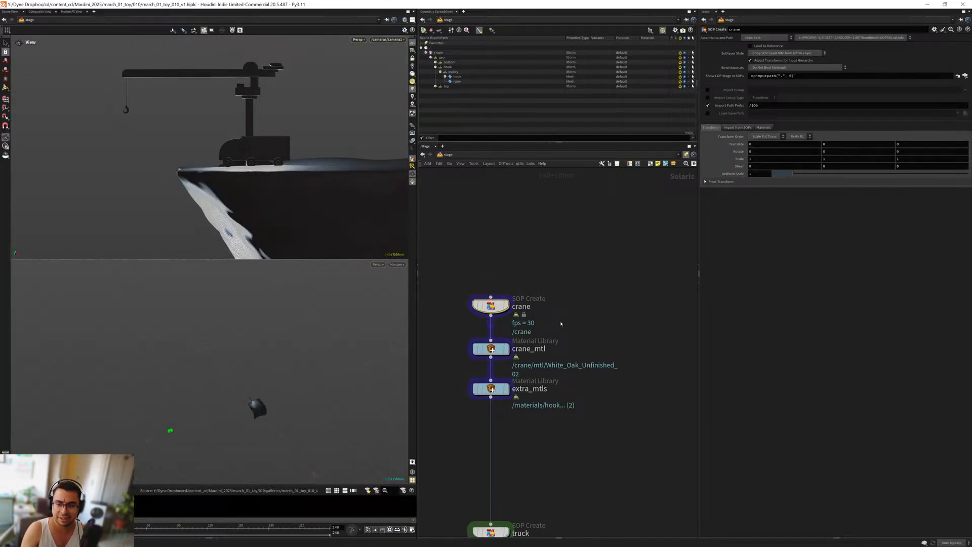
key(i)
scroll(589, 392, down, 3)
middle_drag(595, 411, 596, 300)
scroll(596, 324, down, 2)
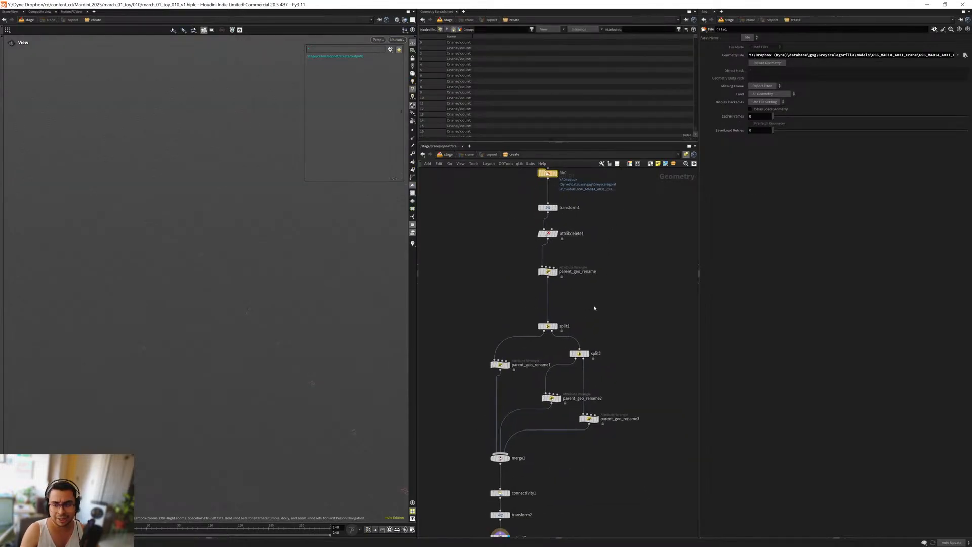
scroll(582, 314, up, 3)
Step: Display the crane at the attribdelete1 node and at transform1, framing it in the viewport, and inspect transform1's parameters
click(525, 245)
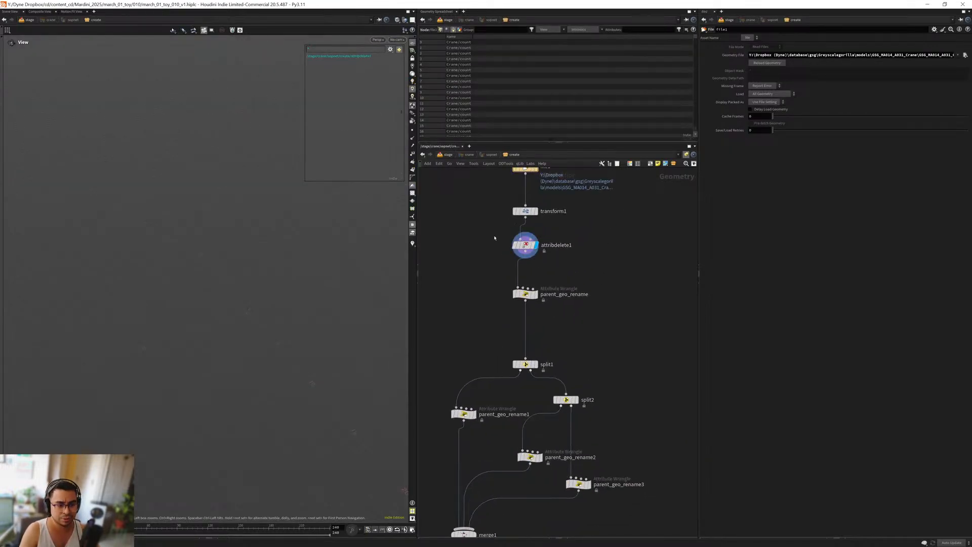
key(space+g)
mouse_move(366, 270)
mouse_down()
mouse_move(256, 304)
mouse_move(345, 290)
mouse_up()
click(536, 211)
drag(488, 205, 573, 230)
drag(241, 297, 304, 284)
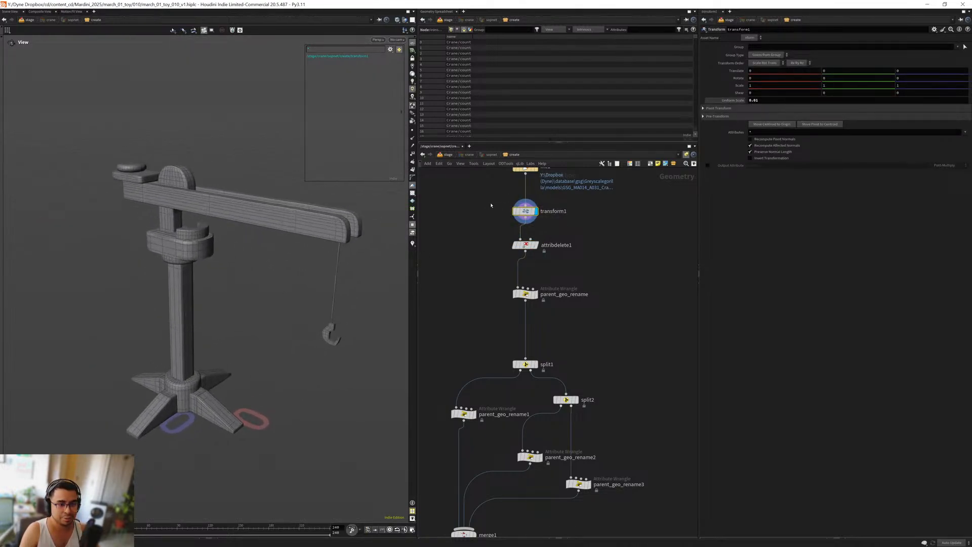
Step: Preview the crane with transform1's uniform scale reset to its default, and restore the uniform scale to 0.01
click(753, 100)
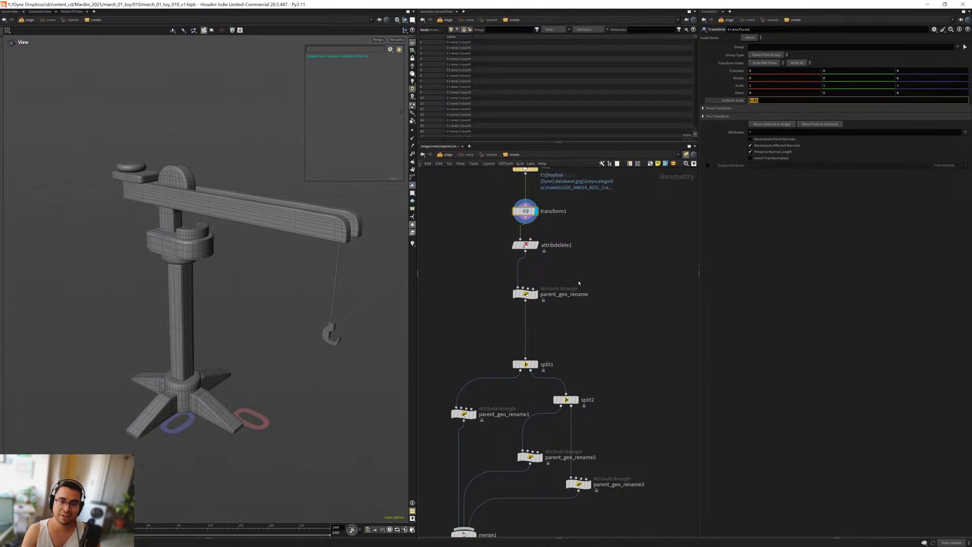
text(r)
drag(482, 233, 537, 249)
middle_drag(497, 213, 488, 242)
drag(487, 241, 542, 259)
ctrl+shift+click(754, 100)
text(0.01)
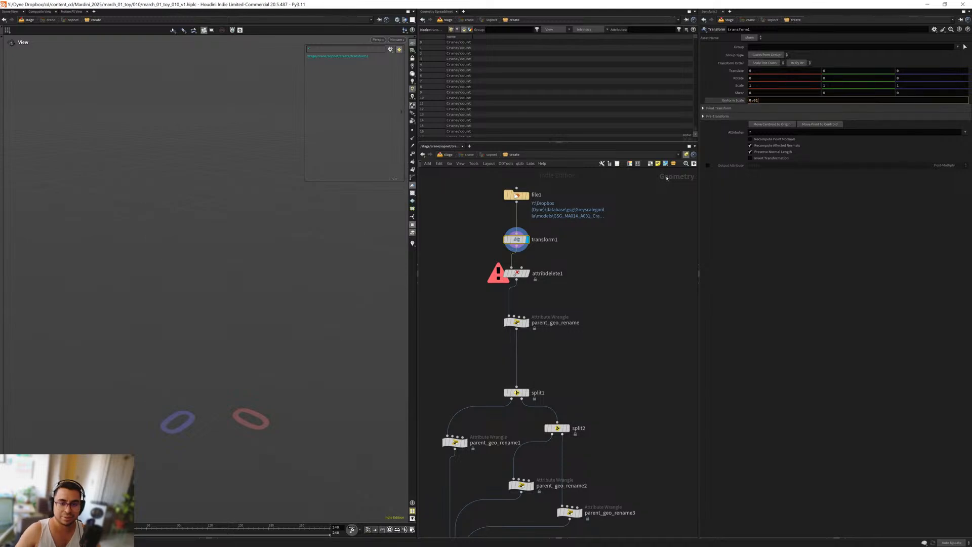
key(Return)
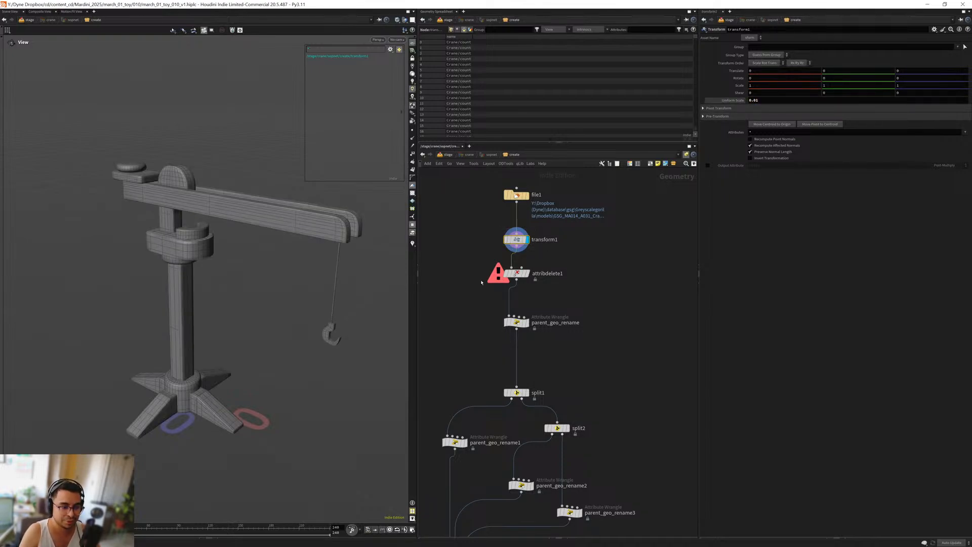
Step: Inspect the attribdelete1 node and the parent_geo_rename wrangle's code that replaces the parent name with "geo"
middle_drag(489, 304, 476, 283)
scroll(508, 320, up, 2)
click(530, 265)
drag(471, 256, 574, 293)
middle_drag(562, 293, 562, 257)
click(532, 289)
drag(466, 280, 552, 327)
middle_drag(551, 331, 568, 306)
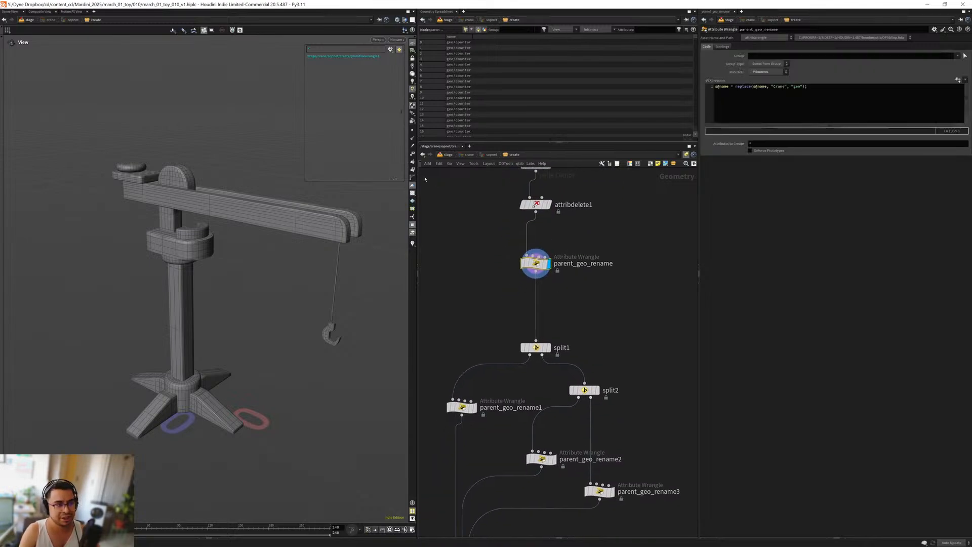
scroll(439, 266, down, 4)
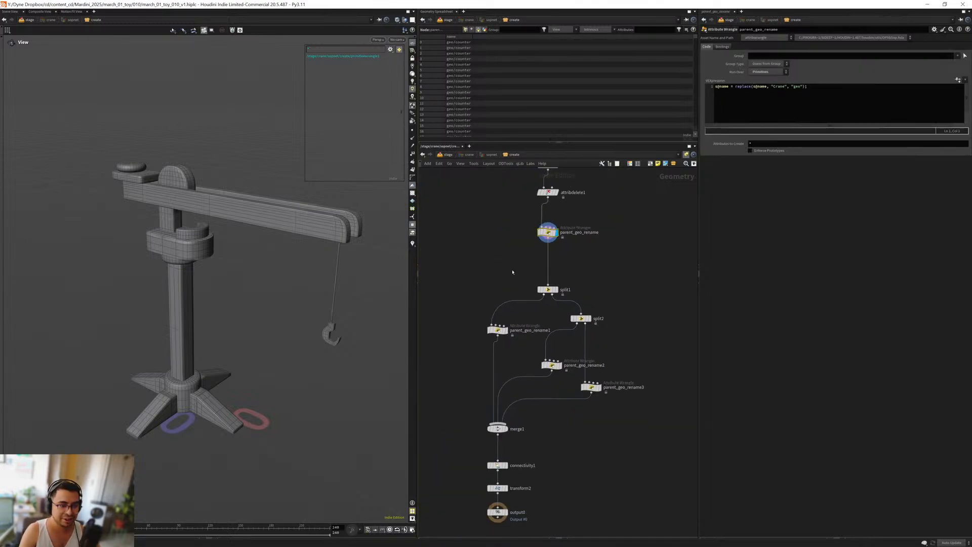
scroll(476, 264, up, 7)
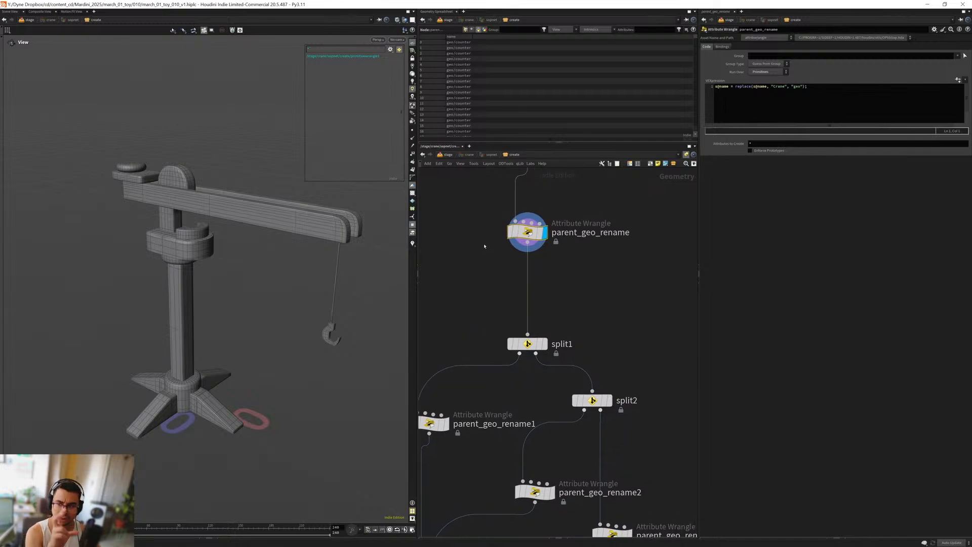
Step: Display the hook and rope branch at parent_geo_rename1 and examine the wrangle's name replacement code
middle_drag(451, 302, 469, 202)
scroll(498, 219, down, 4)
scroll(505, 292, up, 3)
click(479, 269)
key(r)
middle_drag(516, 306, 549, 285)
scroll(522, 323, down, 3)
scroll(515, 312, up, 2)
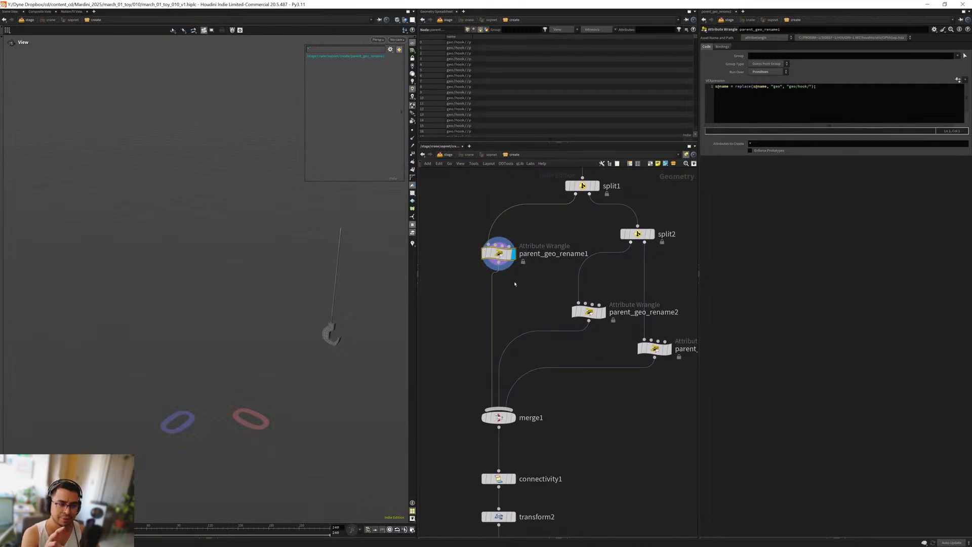
middle_drag(515, 295, 510, 303)
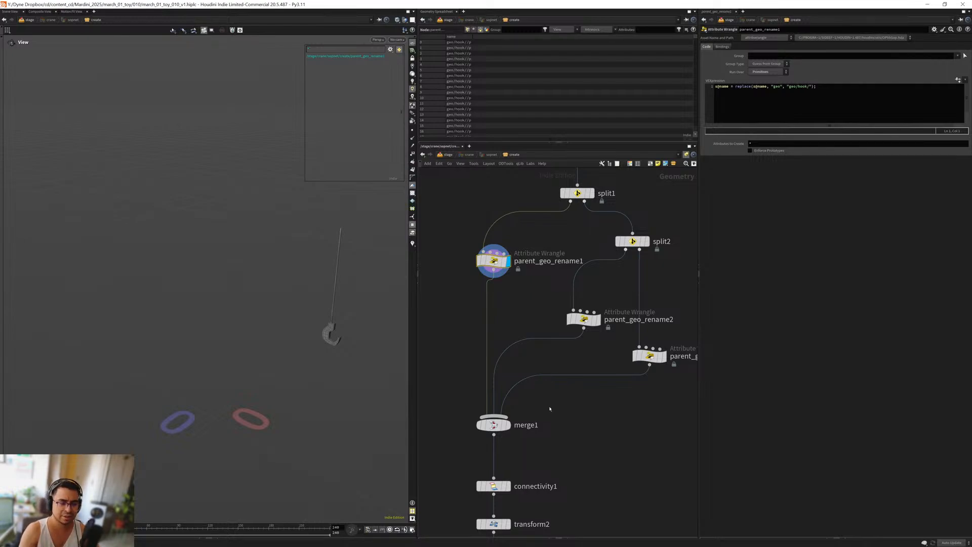
Step: Display merge1, list the crane's parts by the name attribute in the group list and expand the geo branch
click(506, 424)
click(494, 424)
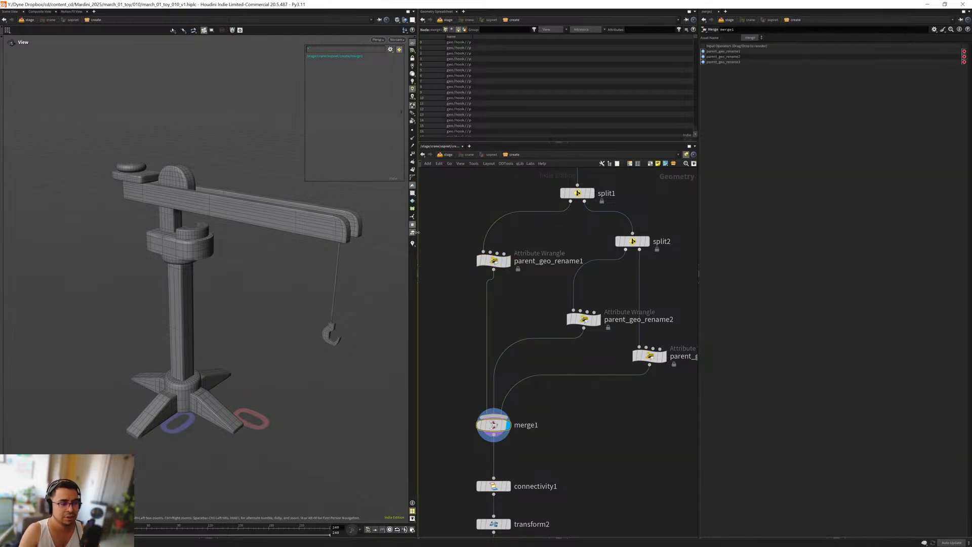
click(390, 49)
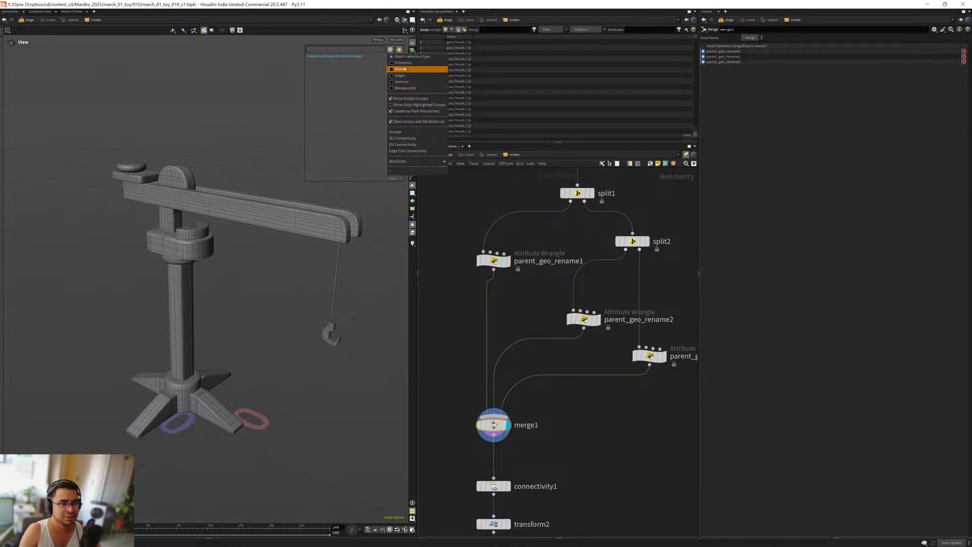
click(404, 68)
click(308, 62)
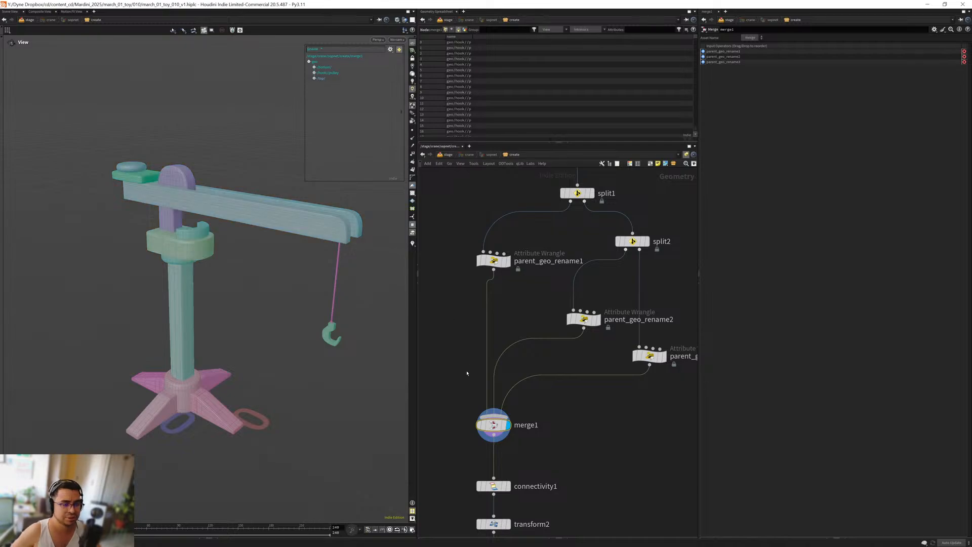
middle_drag(453, 374, 476, 284)
scroll(469, 300, down, 4)
mouse_move(266, 300)
mouse_down()
mouse_move(223, 302)
mouse_move(253, 305)
mouse_up()
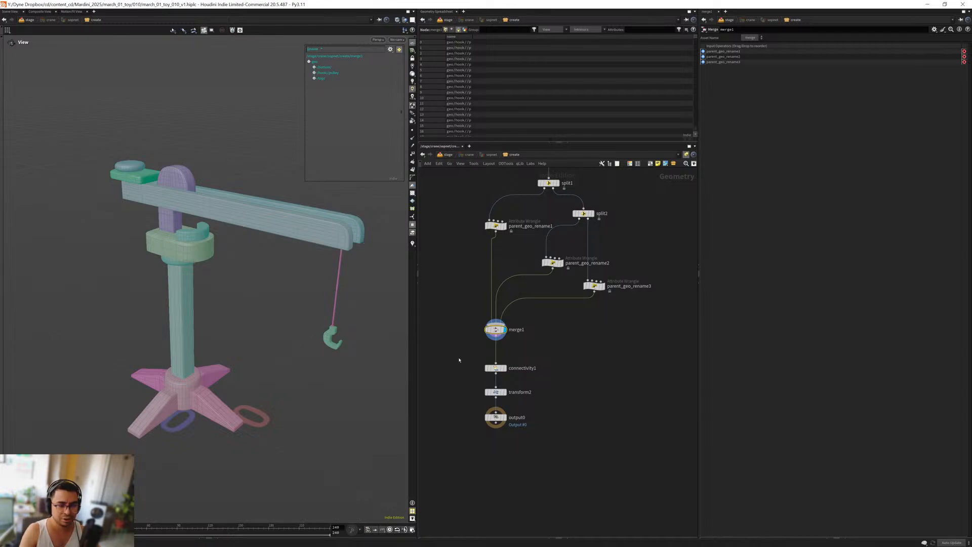
middle_drag(464, 350, 474, 355)
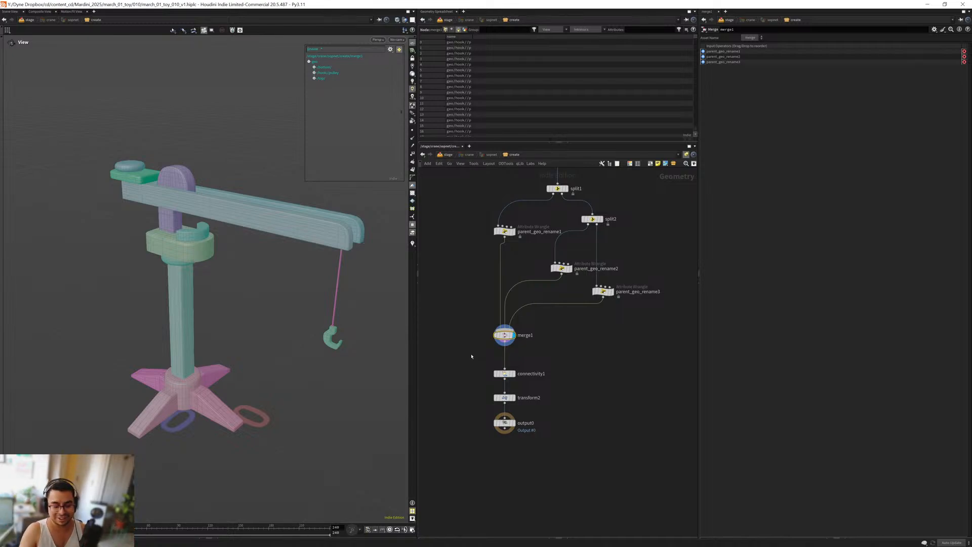
scroll(605, 340, up, 5)
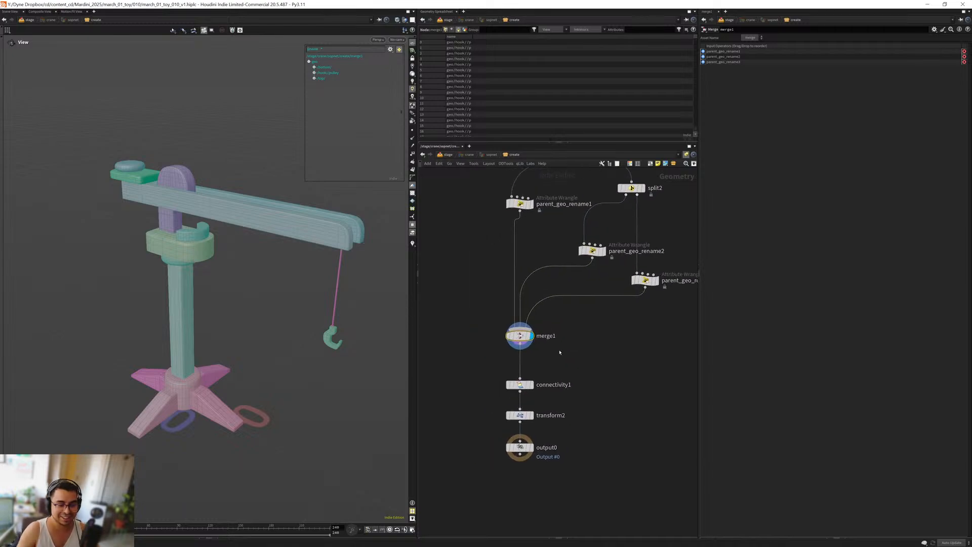
Step: Examine the crane at the connectivity1 and transform2 nodes below the merge, including transform2's translate settings
middle_drag(577, 360, 599, 319)
click(530, 356)
drag(452, 320, 521, 372)
middle_drag(562, 384, 588, 367)
drag(586, 371, 465, 299)
middle_drag(483, 325, 496, 298)
drag(482, 285, 595, 332)
middle_drag(594, 335, 575, 348)
drag(567, 347, 495, 300)
middle_drag(500, 307, 503, 284)
click(534, 365)
drag(475, 348, 517, 372)
mouse_move(278, 272)
mouse_down()
mouse_move(187, 276)
mouse_move(263, 281)
mouse_up()
click(550, 308)
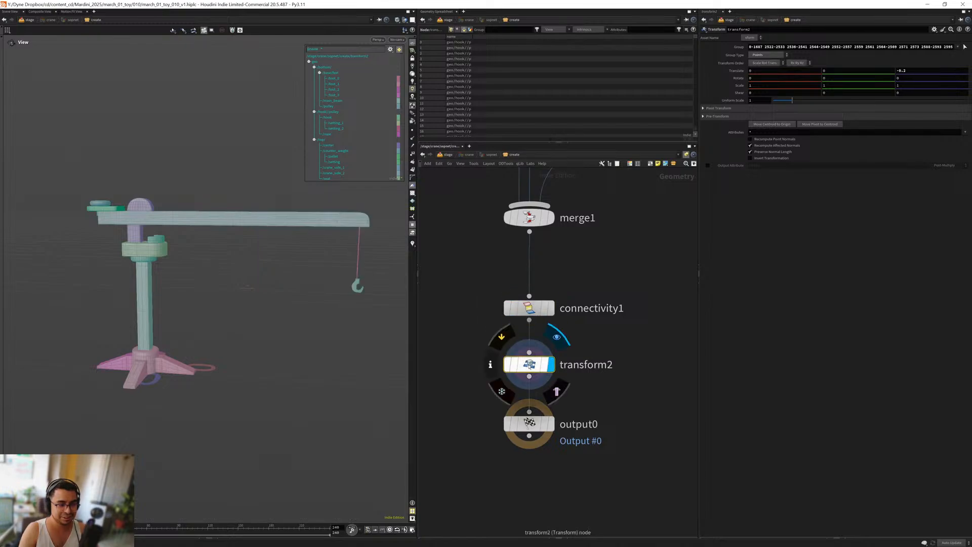
Step: Switch from the crane's network to the truck SOP Create's network and examine its parent_geo_rename wrangle
key(u)
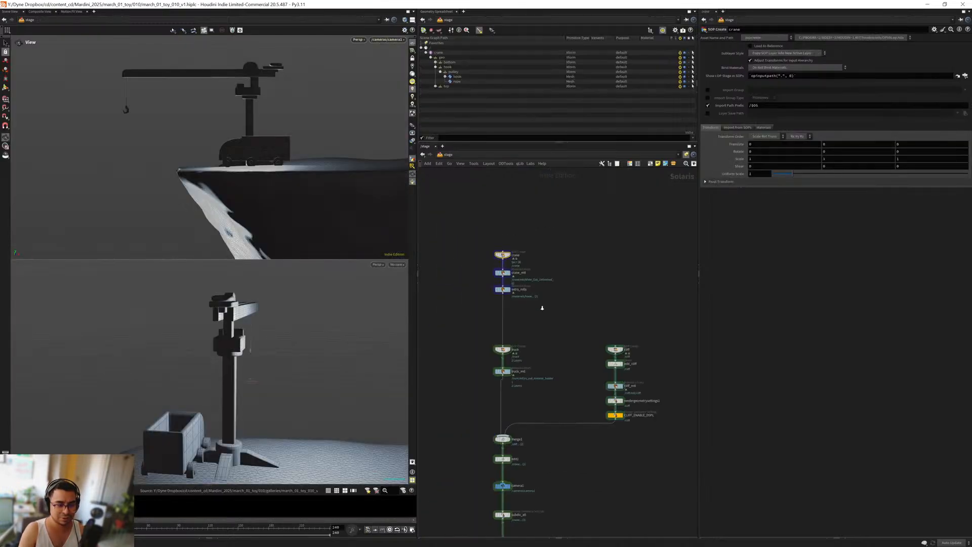
key(i)
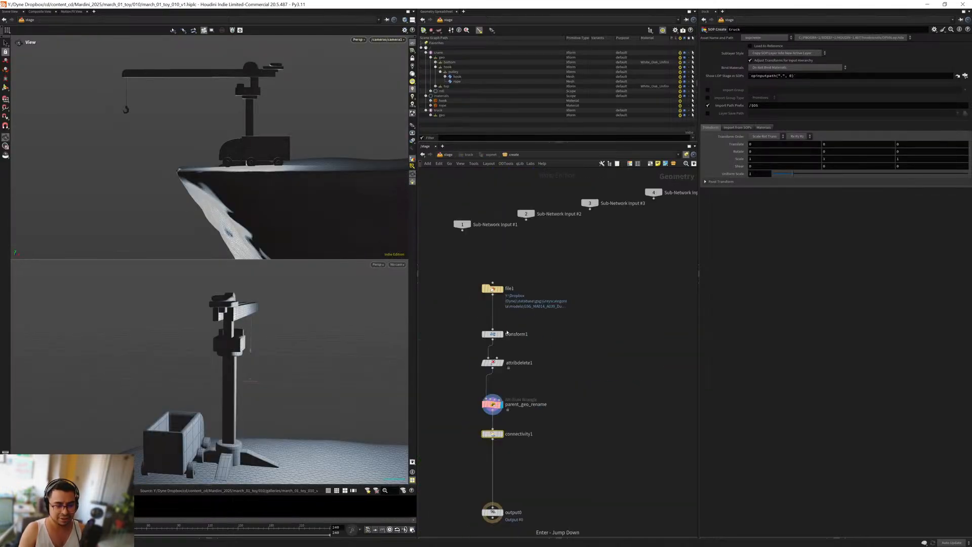
drag(277, 340, 223, 353)
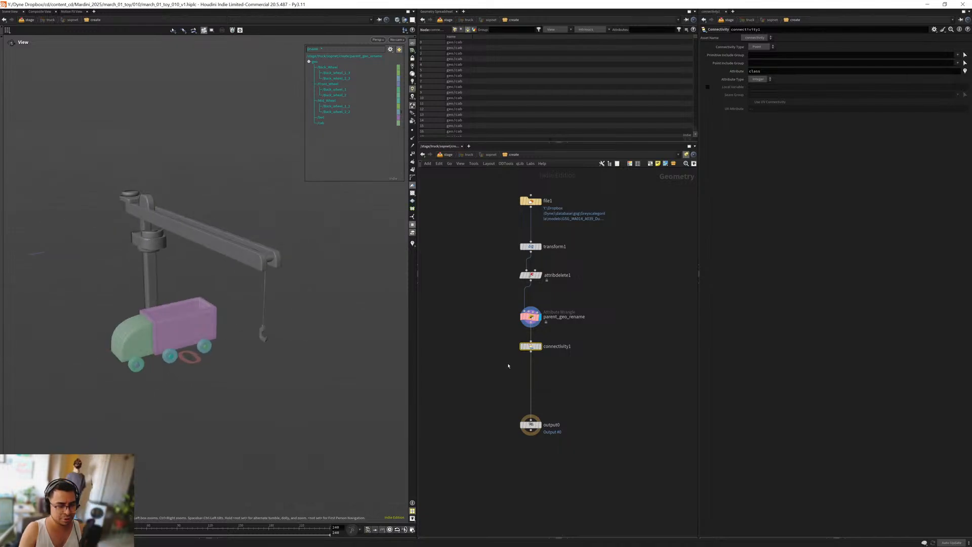
scroll(508, 366, up, 4)
middle_drag(515, 283, 505, 332)
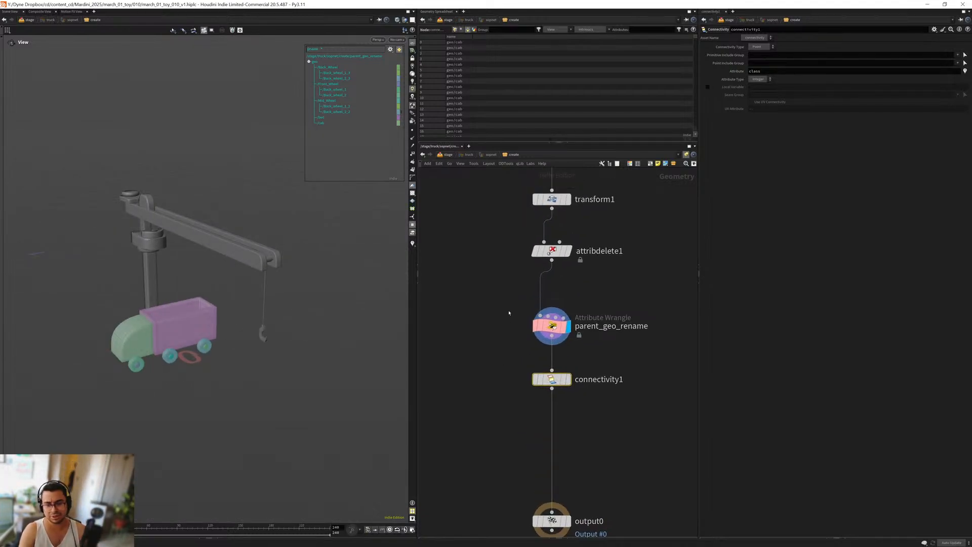
drag(511, 310, 582, 344)
middle_drag(605, 343, 575, 358)
Step: Return to the stage, enter the cliff SOP Create's network and examine the whole cliff model in the viewport
key(u)
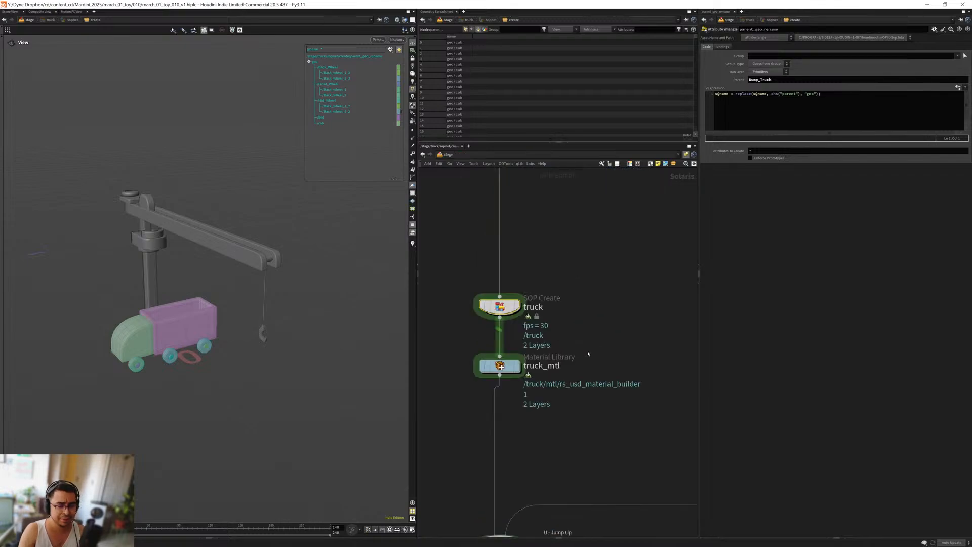
key(u)
scroll(536, 338, up, 5)
middle_drag(549, 308, 516, 309)
click(589, 283)
drag(523, 276, 611, 318)
key(Return)
scroll(525, 328, down, 8)
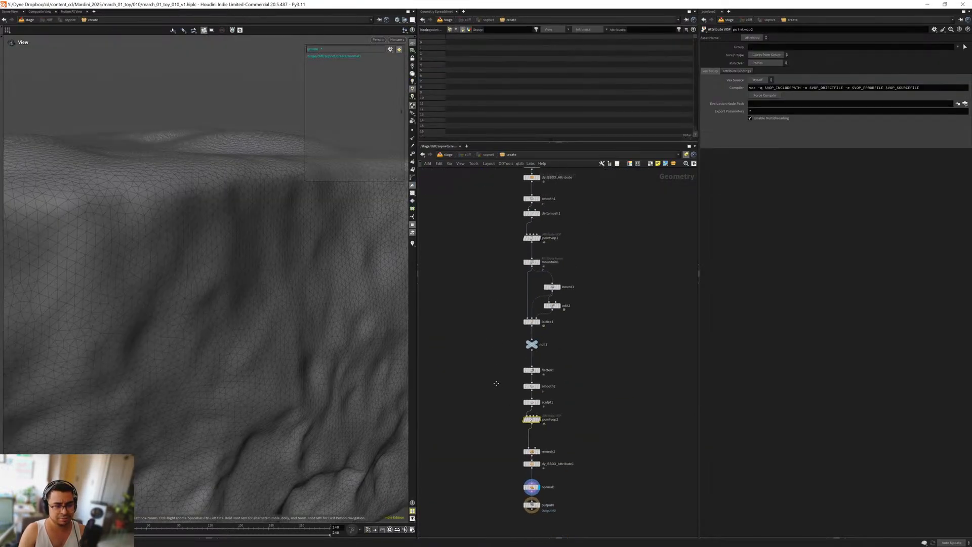
middle_drag(505, 321, 494, 375)
scroll(494, 375, up, 3)
key(space+h)
drag(219, 278, 175, 261)
drag(220, 312, 287, 329)
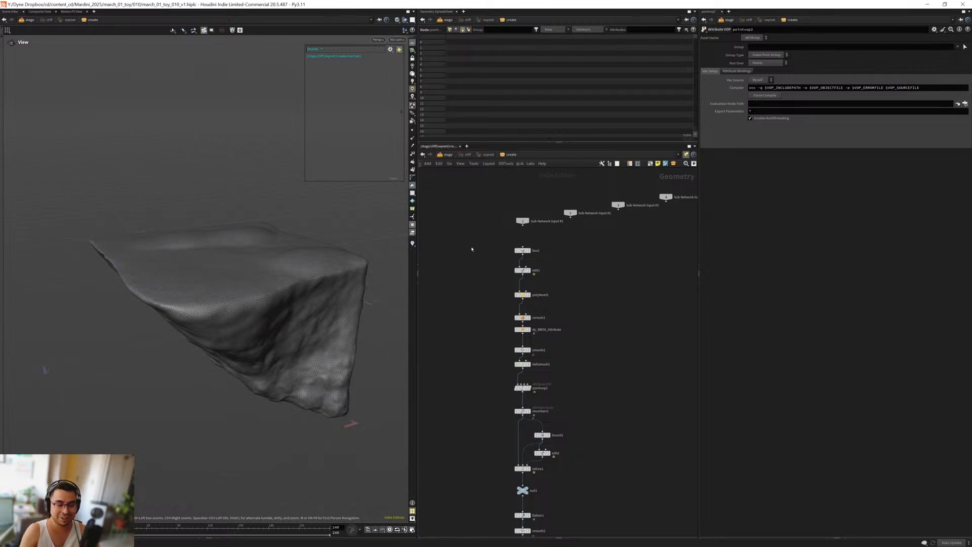
Step: Display the cliff's base shape at the edit1 node near the start of the network and inspect it
middle_drag(484, 270, 469, 298)
scroll(469, 298, up, 5)
click(595, 303)
click(576, 303)
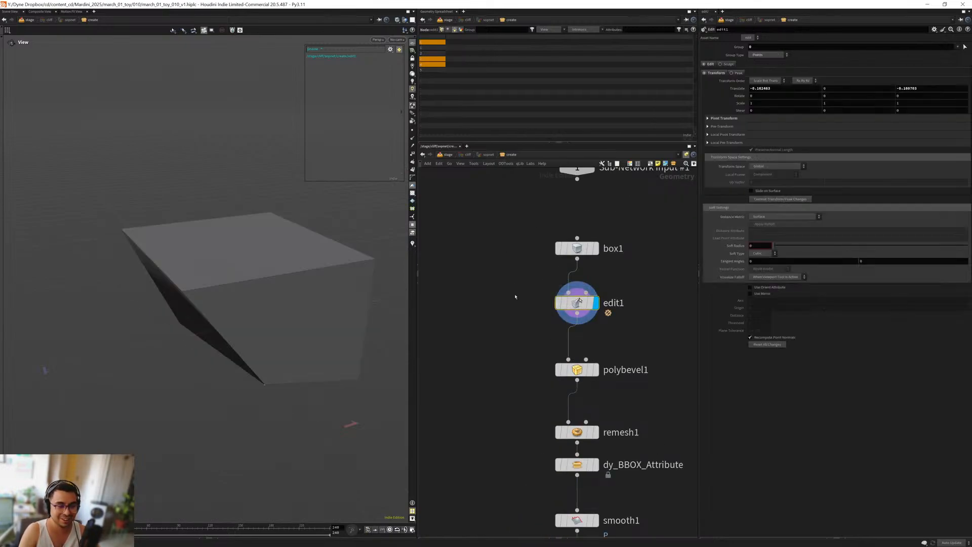
scroll(148, 286, down, 4)
drag(148, 286, 178, 281)
Step: Step the cliff's display through polybevel1 and remesh1 to dy_BBOX_Attribute, and inspect the bounding box attribute settings
middle_drag(464, 360, 437, 266)
click(560, 281)
middle_drag(496, 319, 493, 258)
click(549, 279)
middle_drag(484, 301, 481, 260)
click(549, 271)
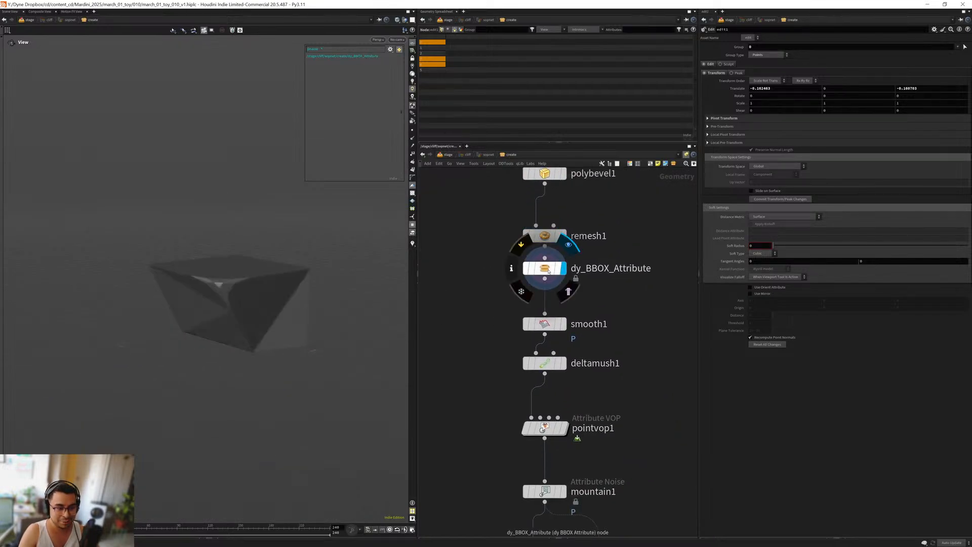
click(544, 269)
Step: Step the cliff's display through smooth1, deltamush1, pointvop1 and mountain1 to review the rock smoothing and noise
middle_drag(544, 269, 553, 200)
middle_drag(552, 268, 553, 235)
click(571, 235)
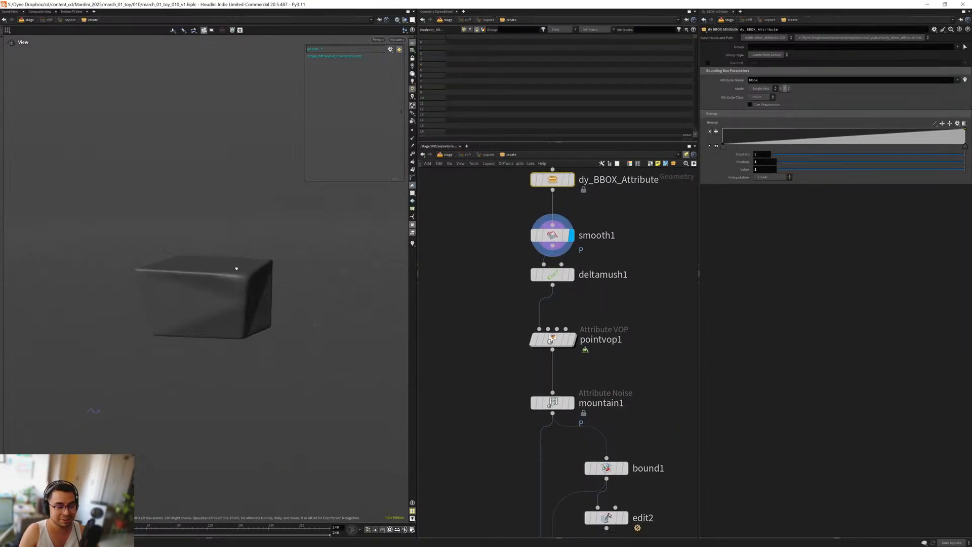
click(571, 274)
middle_drag(571, 274, 565, 243)
click(566, 307)
middle_drag(507, 358, 494, 307)
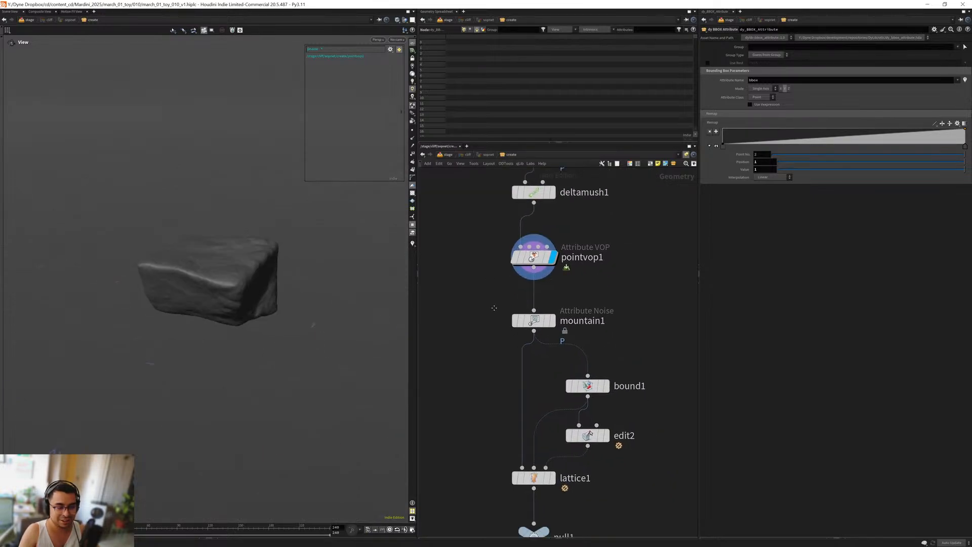
click(552, 320)
middle_drag(590, 433, 564, 322)
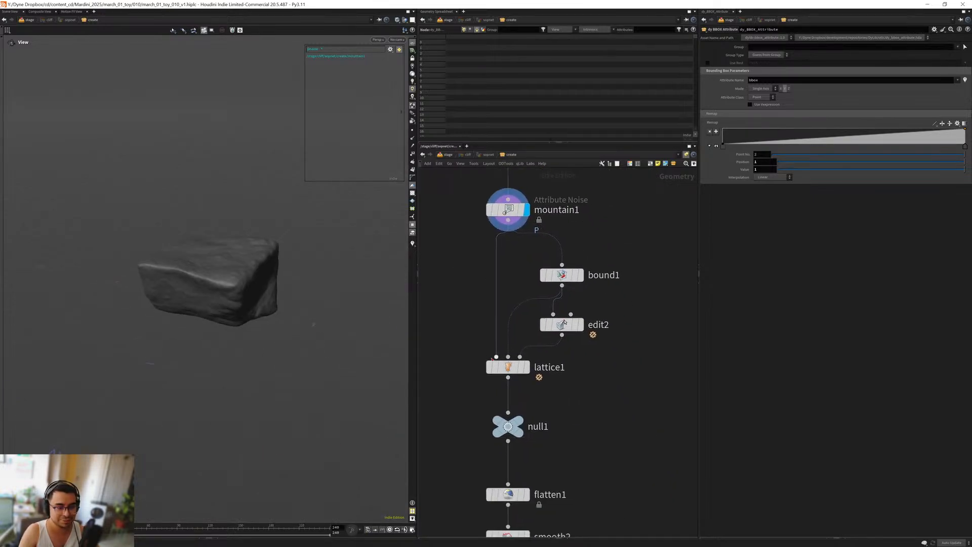
Step: Display the lattice1 node to examine the cliff's lattice deformation, and view the result at null1
click(527, 369)
mouse_move(238, 299)
mouse_down()
mouse_move(228, 322)
mouse_move(275, 383)
mouse_move(348, 299)
mouse_move(193, 267)
mouse_move(245, 315)
mouse_move(258, 282)
mouse_move(228, 300)
mouse_up()
middle_drag(469, 426, 480, 333)
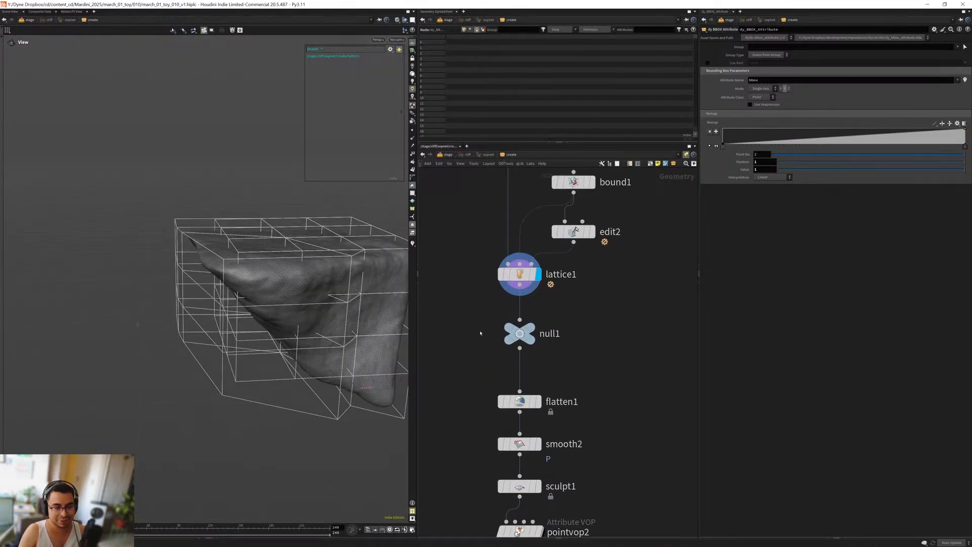
click(529, 330)
middle_drag(498, 397, 511, 308)
Step: Examine the cliff's levelled top surface at flatten1 and display the smooth2 node that follows it
click(551, 312)
click(531, 312)
drag(245, 297, 178, 267)
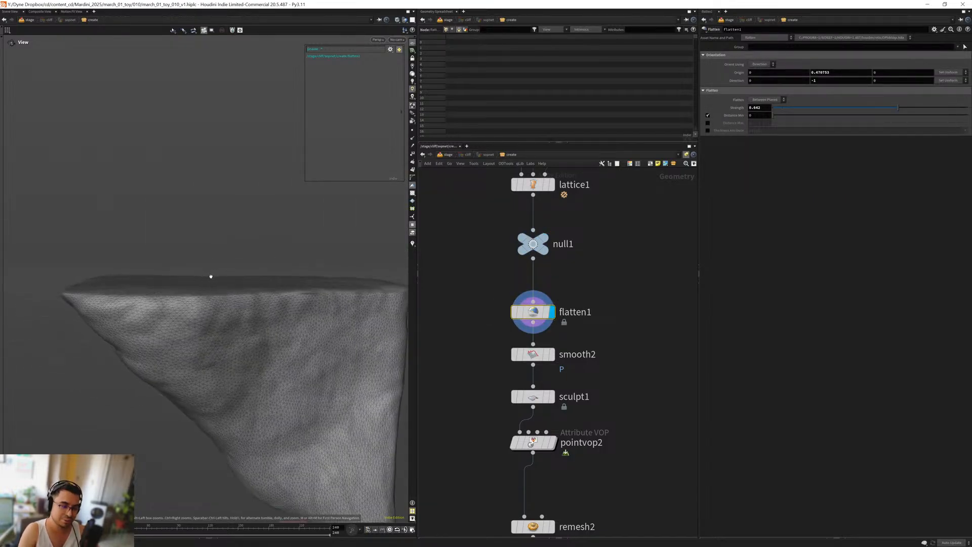
drag(263, 283, 188, 279)
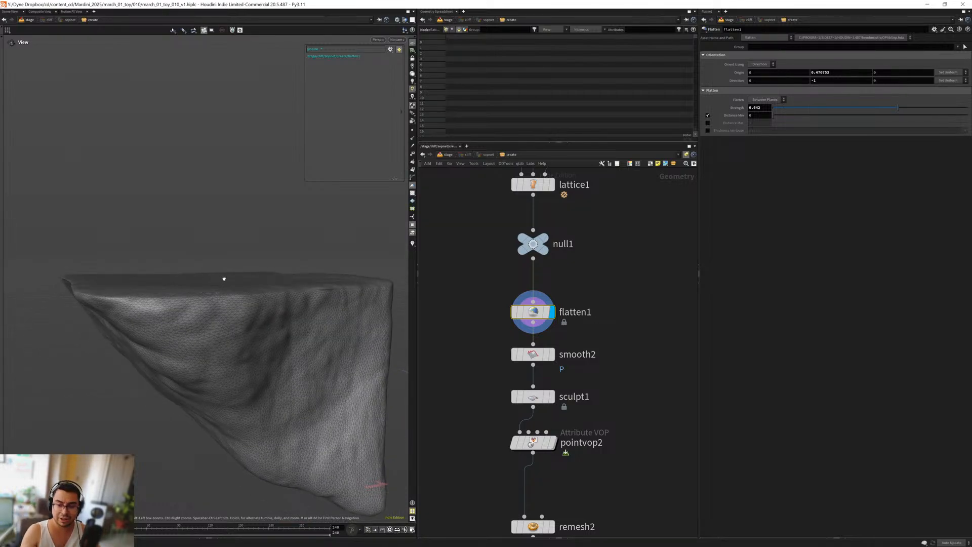
middle_drag(475, 362, 475, 289)
click(552, 282)
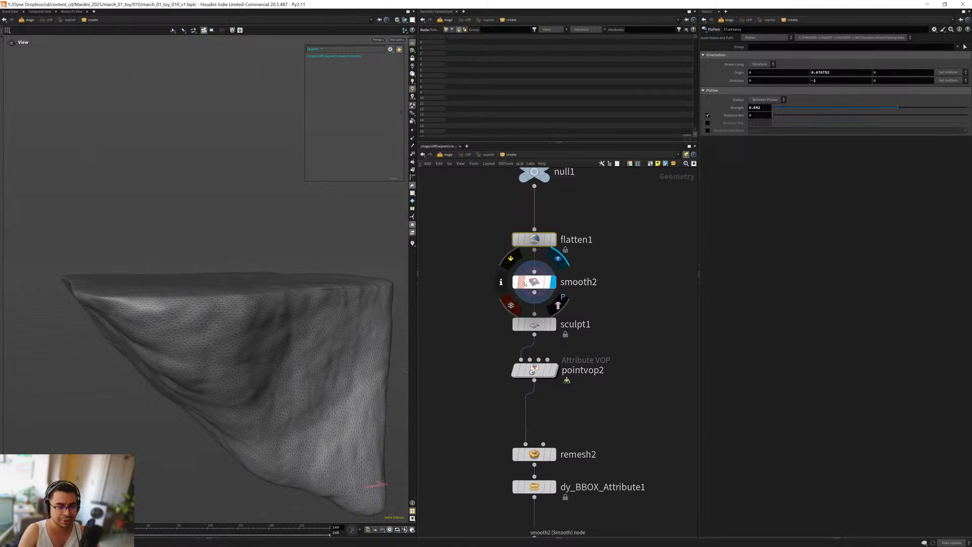
Step: Display the cliff's sculpt1 and pointvop2 nodes in turn, and inspect the sculpted top and surface from several angles
middle_drag(499, 328, 493, 284)
click(546, 281)
middle_drag(477, 319, 491, 264)
drag(213, 271, 132, 341)
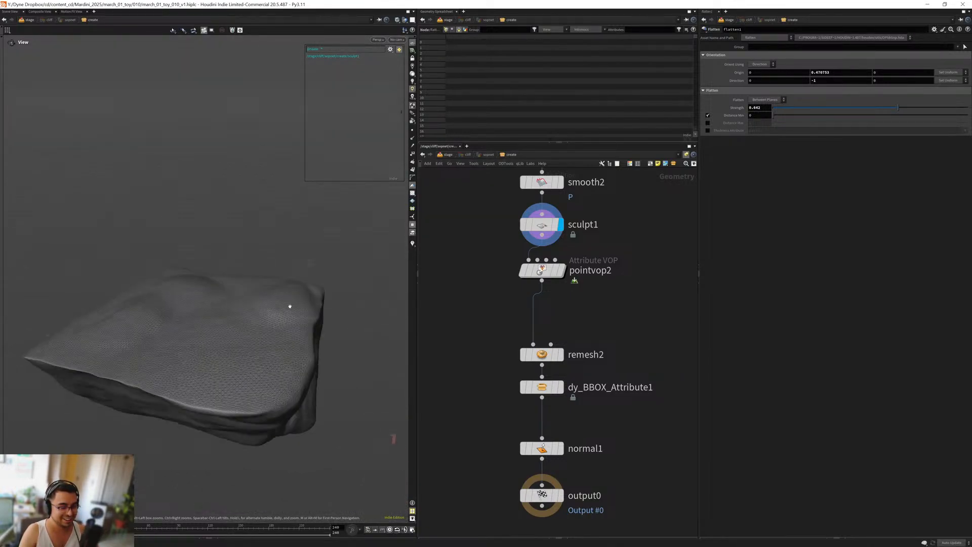
mouse_move(223, 297)
mouse_down()
mouse_move(135, 284)
mouse_move(187, 278)
mouse_move(199, 321)
mouse_up()
click(561, 270)
mouse_move(242, 359)
mouse_down()
mouse_move(297, 331)
mouse_move(233, 386)
mouse_move(243, 283)
mouse_up()
Step: Display the cliff network's final output0 node and examine the finished cliff geometry from different angles
middle_drag(537, 451, 481, 357)
click(556, 401)
drag(471, 343, 569, 384)
drag(290, 319, 320, 315)
Step: Return to the stage level and review the network from the truck and cliff branches down to the Layout section and lights
key(u)
scroll(535, 376, down, 4)
scroll(541, 396, up, 1)
middle_drag(496, 450, 553, 413)
scroll(545, 384, up, 4)
scroll(572, 377, down, 4)
scroll(573, 384, up, 2)
scroll(551, 331, up, 1)
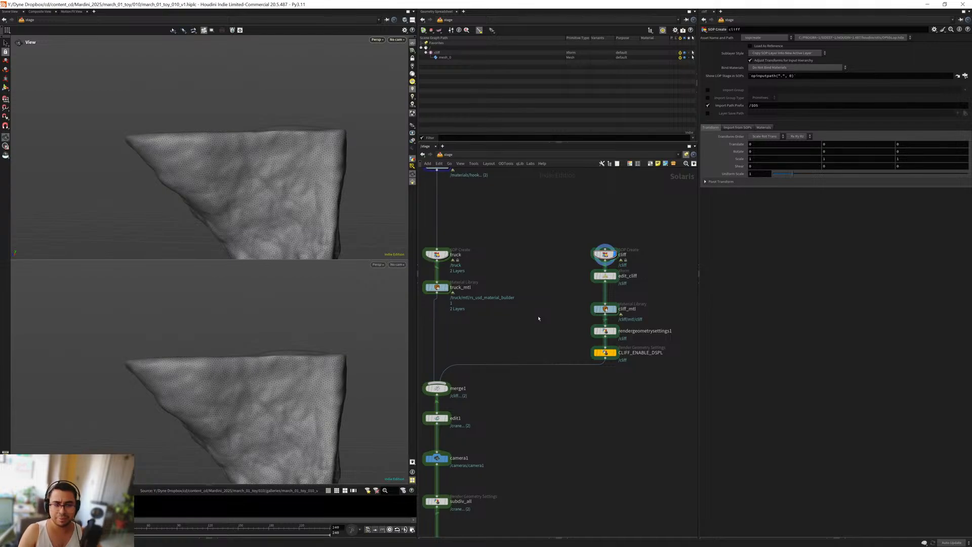
scroll(506, 346, down, 5)
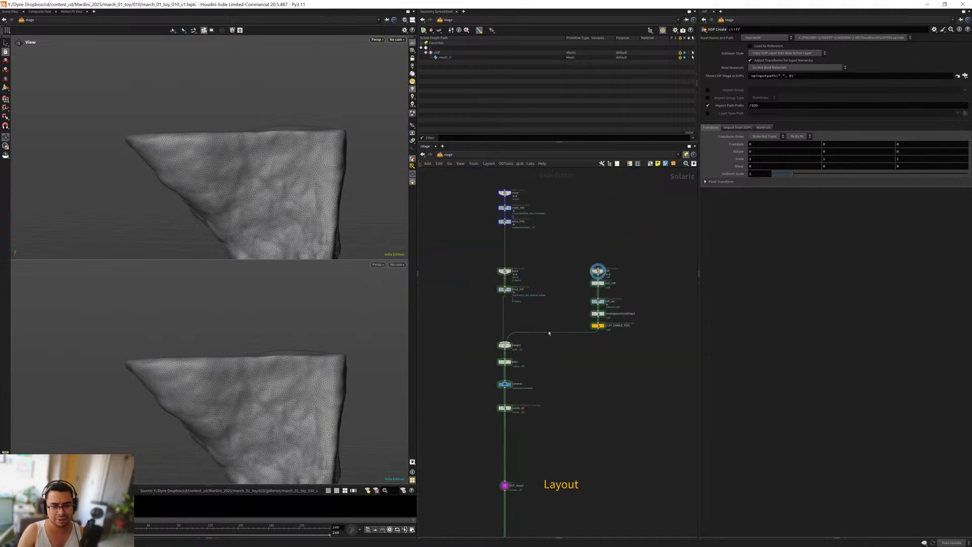
middle_drag(537, 372, 538, 240)
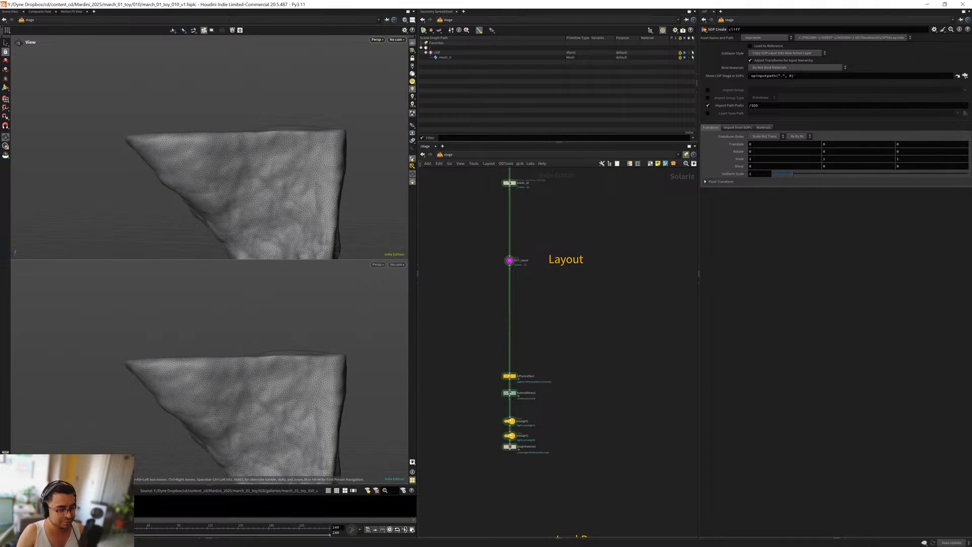
Step: Bring the floating render gallery window over the viewport to view the crane truck render beside the stage network
drag(213, 250, 389, 57)
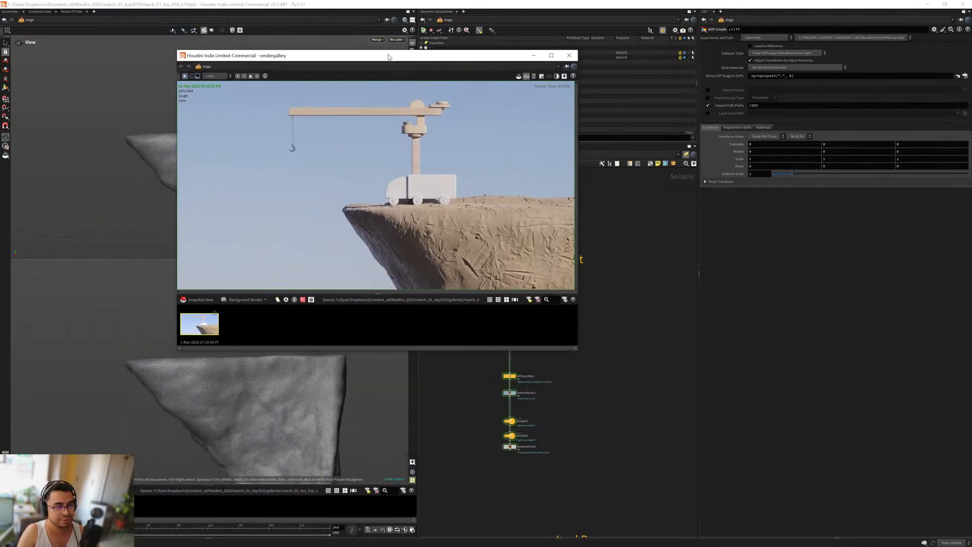
click(591, 368)
scroll(576, 382, down, 4)
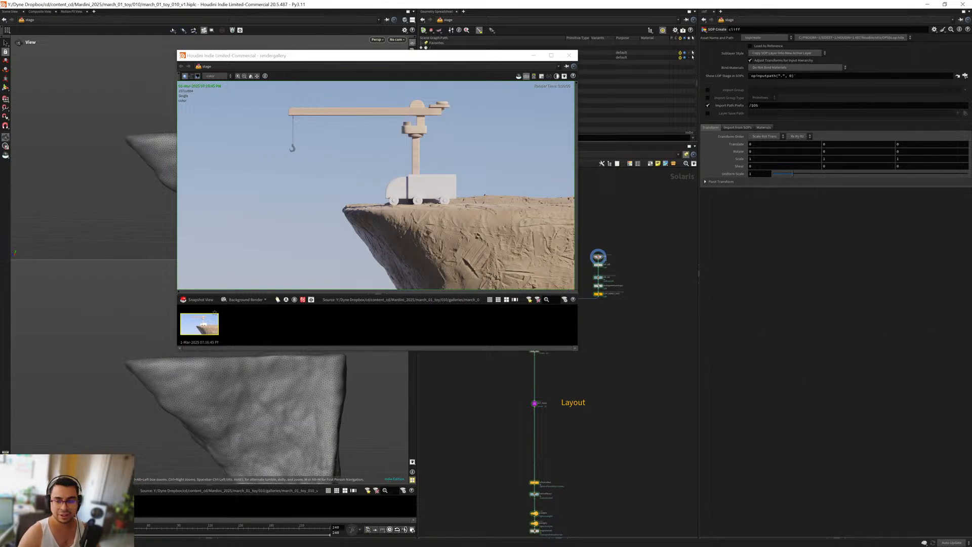
key(alt+Tab)
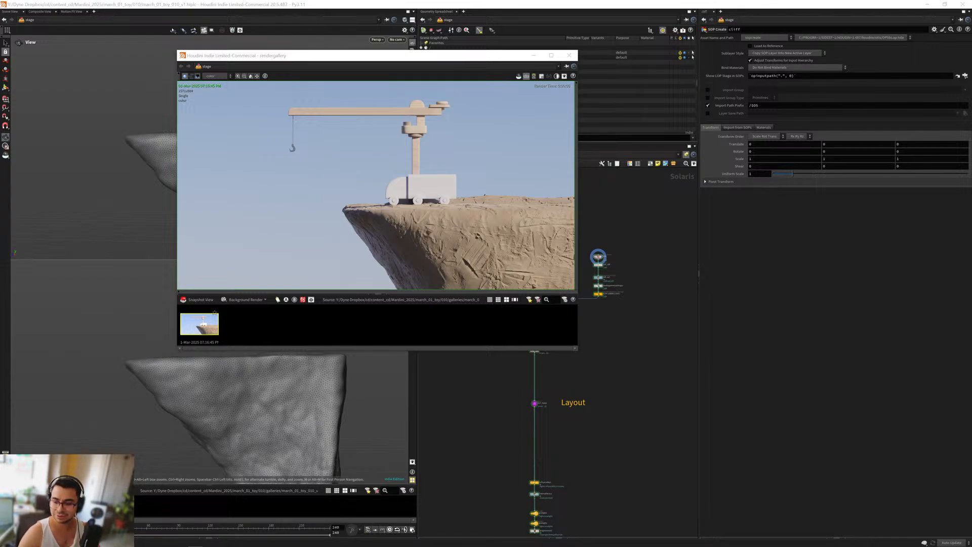